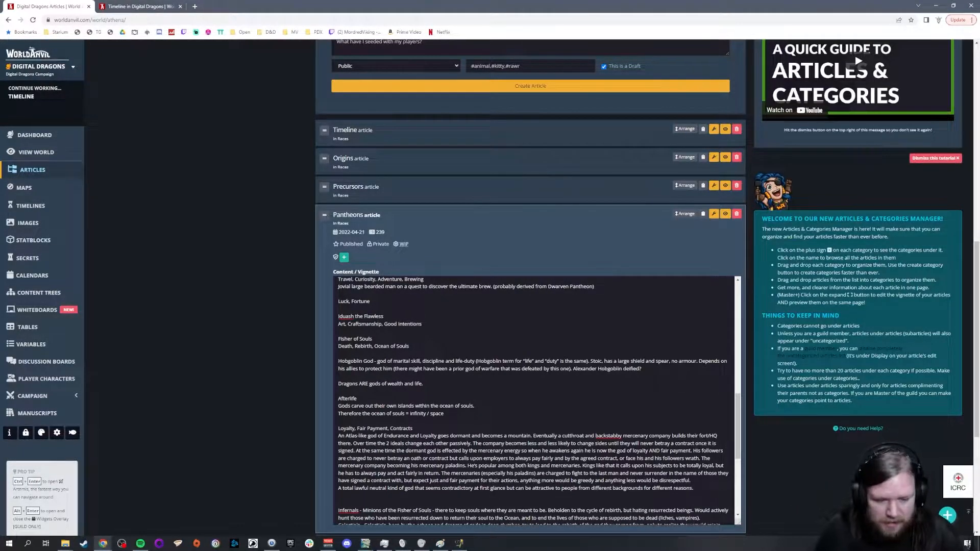
# Step: Review the god notes in the Pantheons article, and switch to the WorldOrigin15_1300bc map in GIMP
pyautogui.scroll(-4, 533, 400)
pyautogui.scroll(5, 533, 400)
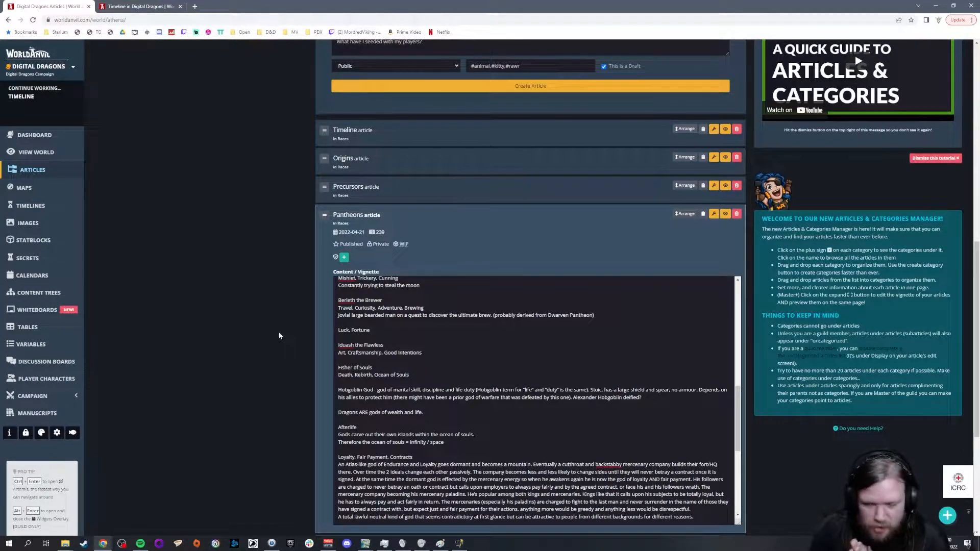
pyautogui.moveTo(368, 543)
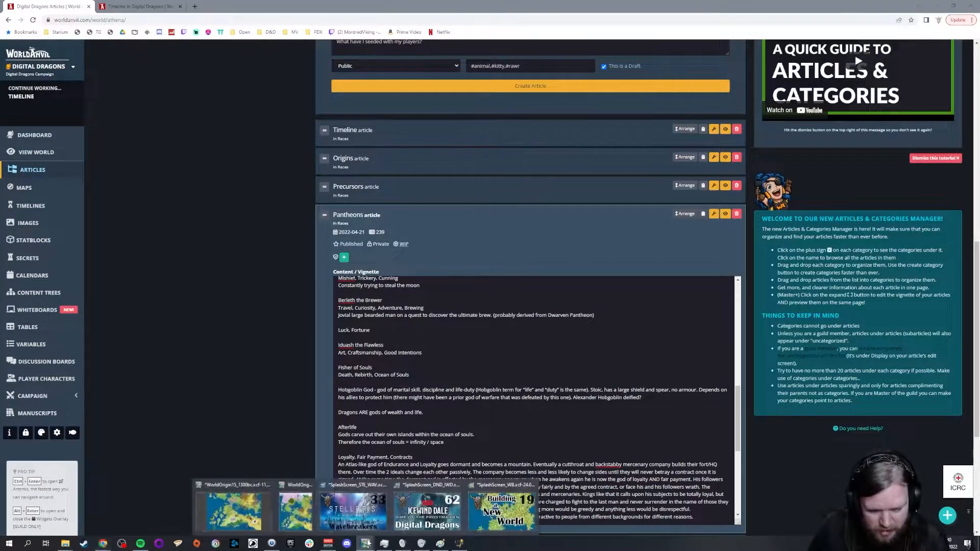
pyautogui.click(233, 510)
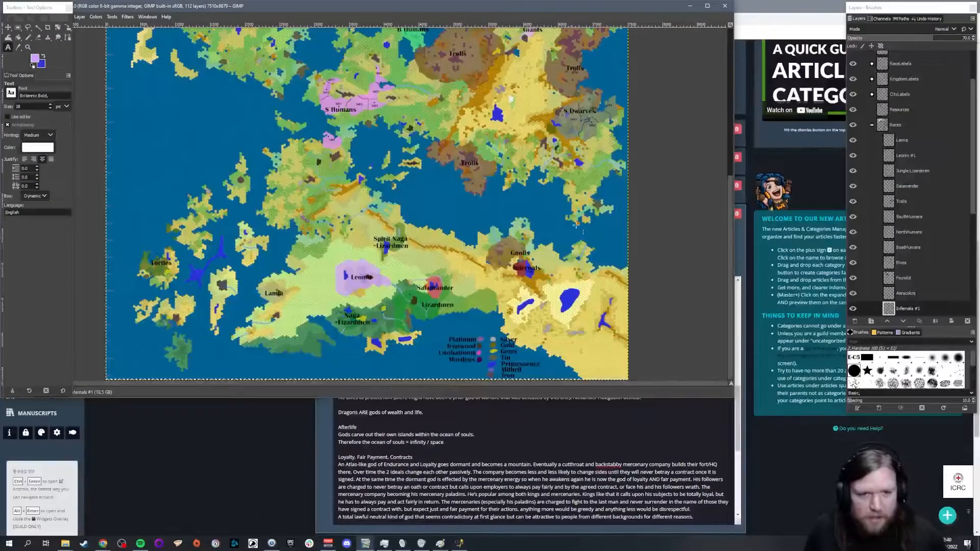
# Step: Examine the map around the Infernals and Gnolls territories and the unclaimed desert to their southeast
pyautogui.scroll(2, 673, 260)
pyautogui.scroll(-2, 674, 246)
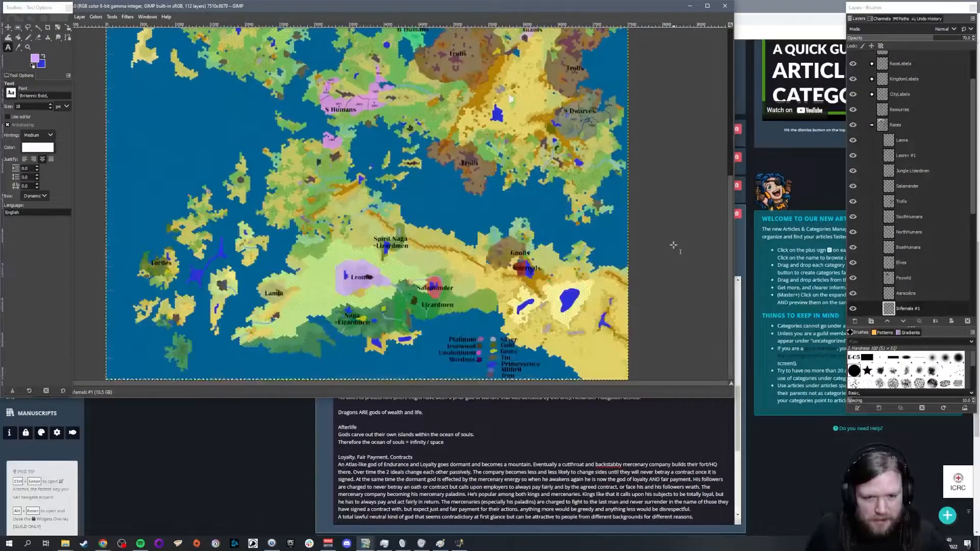
pyautogui.scroll(2, 673, 246)
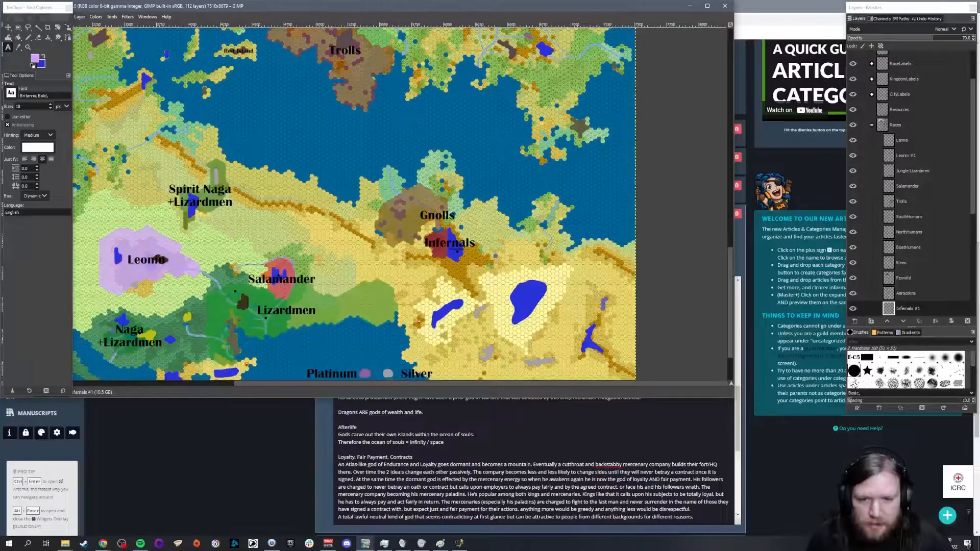
pyautogui.scroll(3, 561, 249)
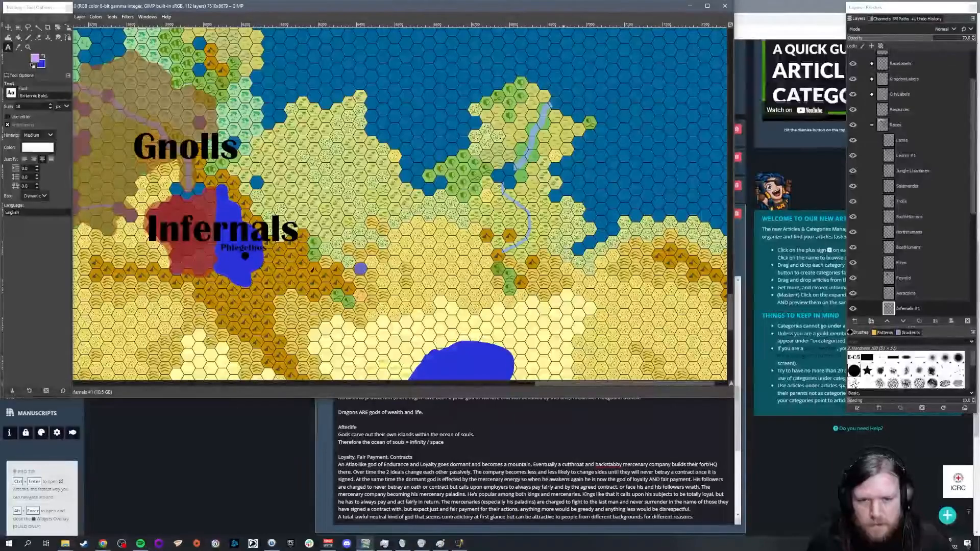
pyautogui.moveTo(534, 10); pyautogui.dragTo(617, 36)
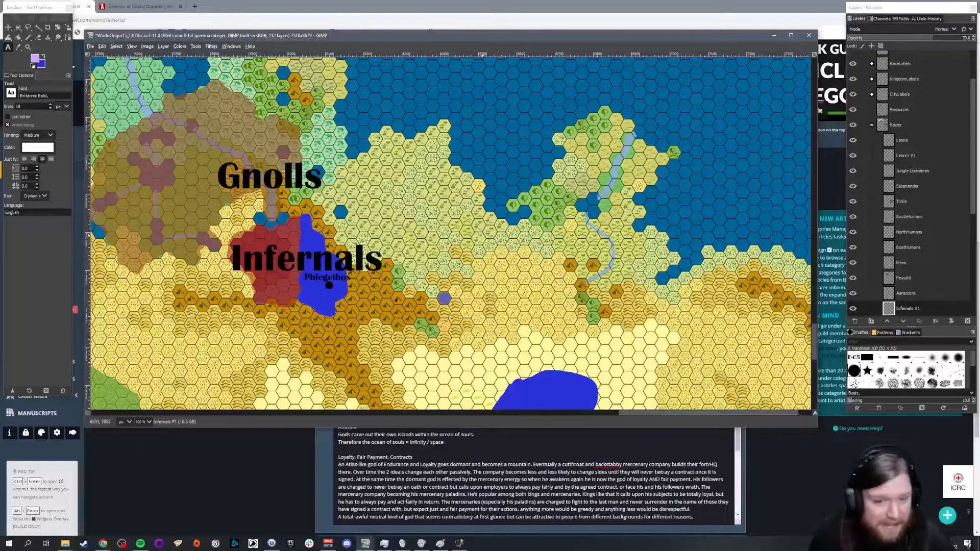
pyautogui.scroll(-2, 481, 239)
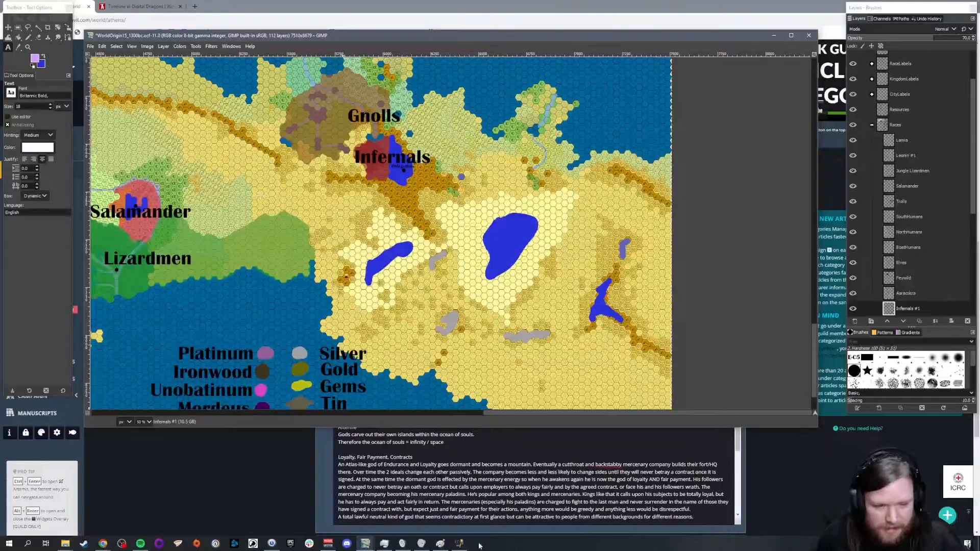
pyautogui.hscroll(-5, 483, 317)
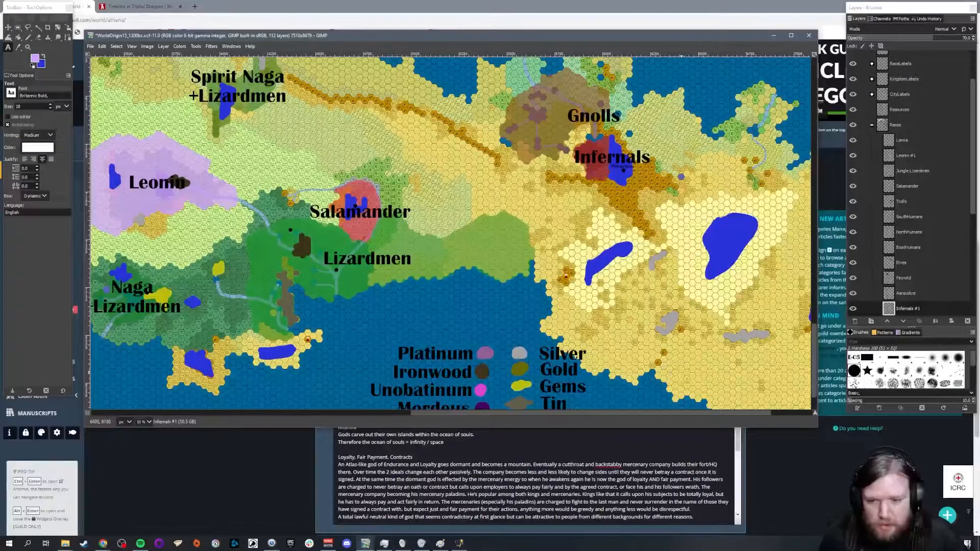
pyautogui.moveTo(662, 412); pyautogui.dragTo(727, 417)
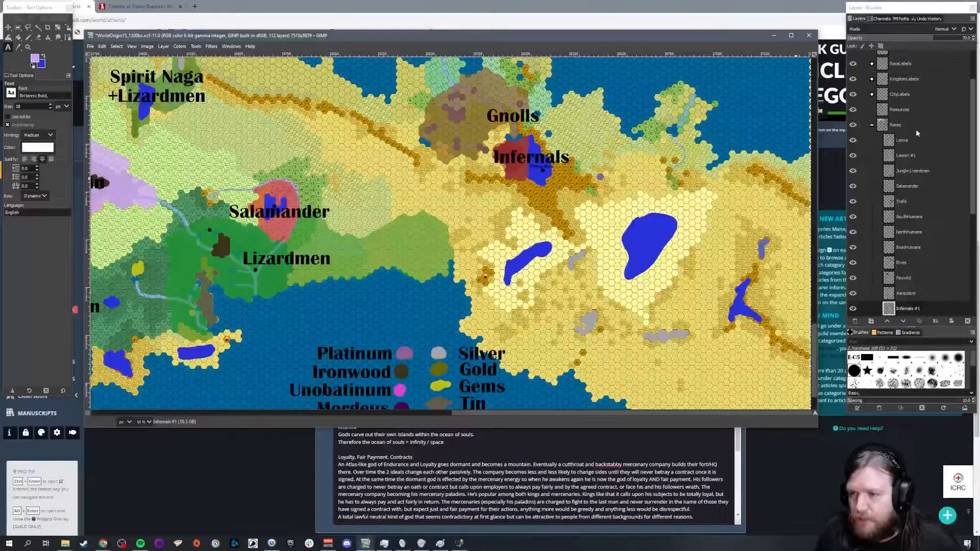
# Step: Create a new transparent layer named Thri-Keen in the Races group
pyautogui.click(855, 321)
pyautogui.write('Thri')
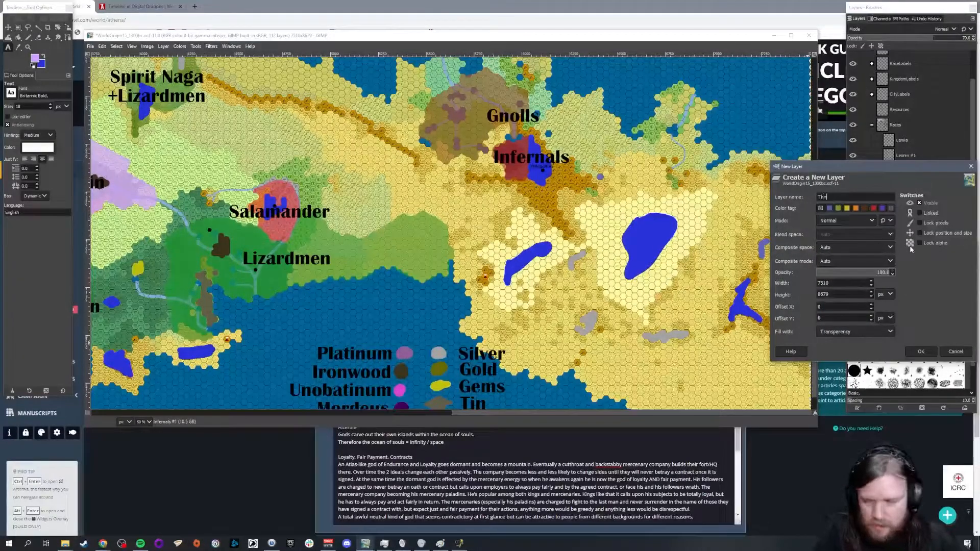
pyautogui.write('-Keen')
pyautogui.press('Return')
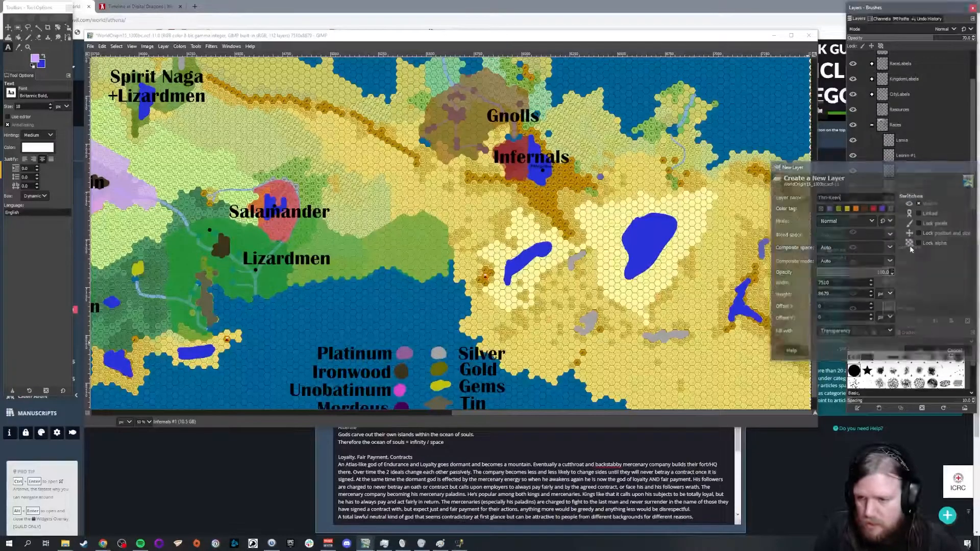
# Step: Change the foreground colour to a muted sandy tan
pyautogui.click(34, 58)
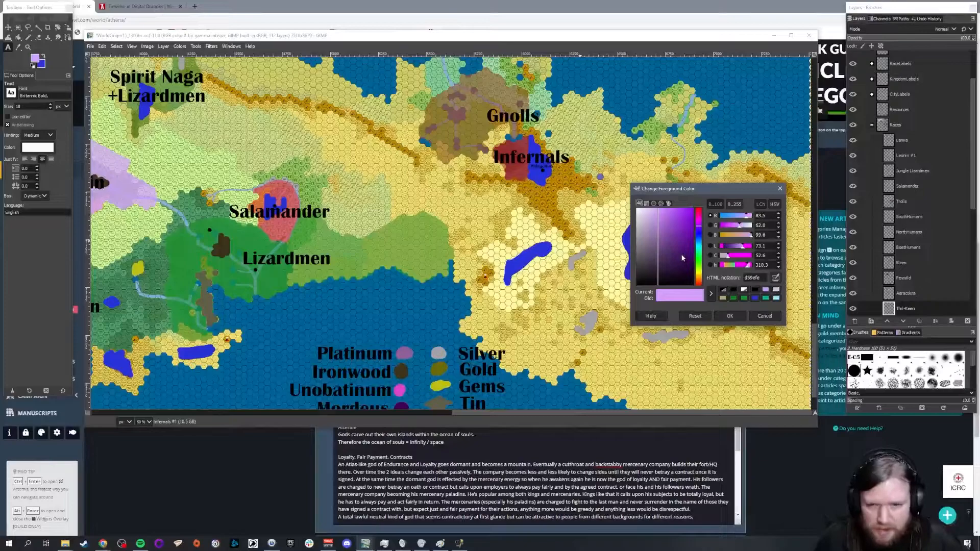
pyautogui.click(700, 276)
pyautogui.moveTo(666, 224)
pyautogui.mouseDown()
pyautogui.moveTo(688, 236)
pyautogui.moveTo(686, 249)
pyautogui.moveTo(660, 228)
pyautogui.mouseUp()
pyautogui.click(730, 316)
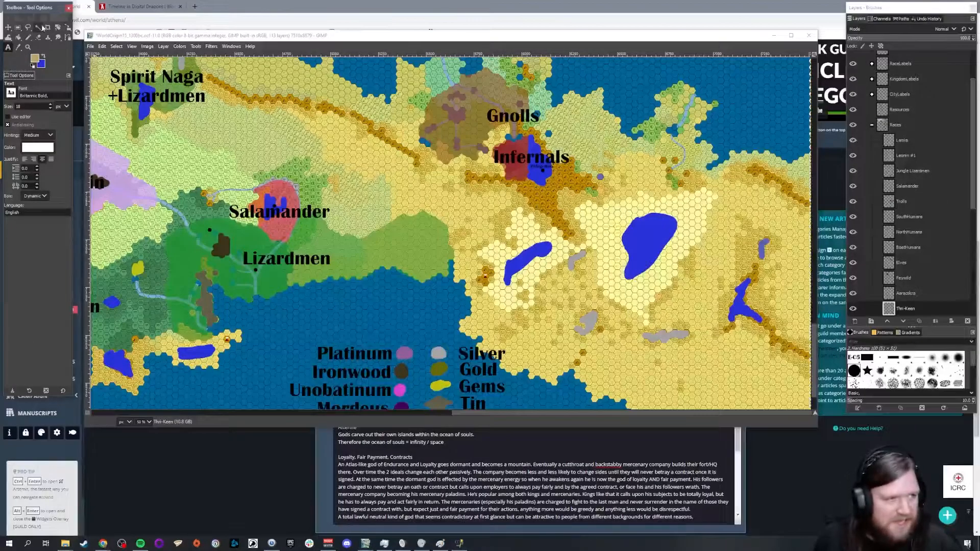
# Step: Paint a solid tan Thri-Keen territory with the Pencil tool around the river's southern end and along the coast east of the Infernals
pyautogui.click(29, 38)
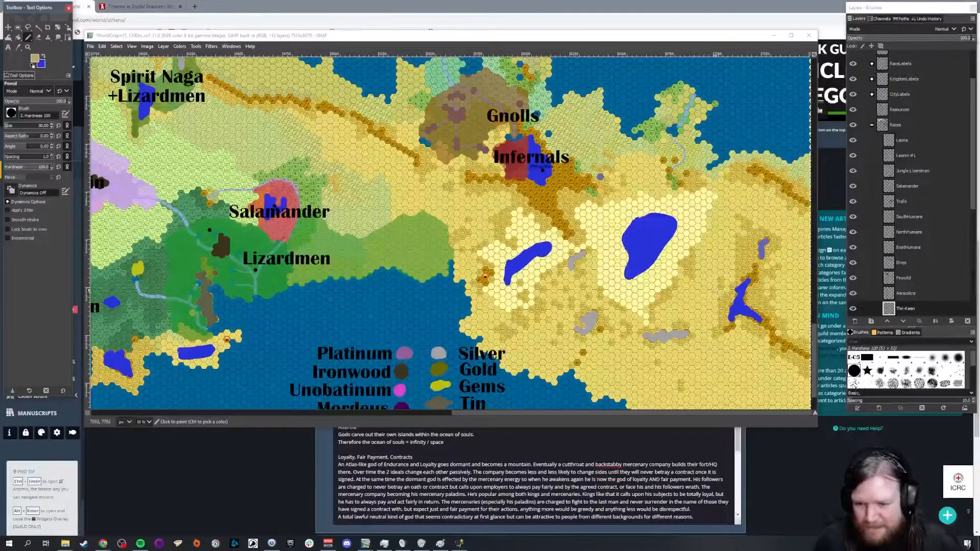
pyautogui.keyDown('ctrl'); pyautogui.scroll(3, 736, 92); pyautogui.keyUp('ctrl')
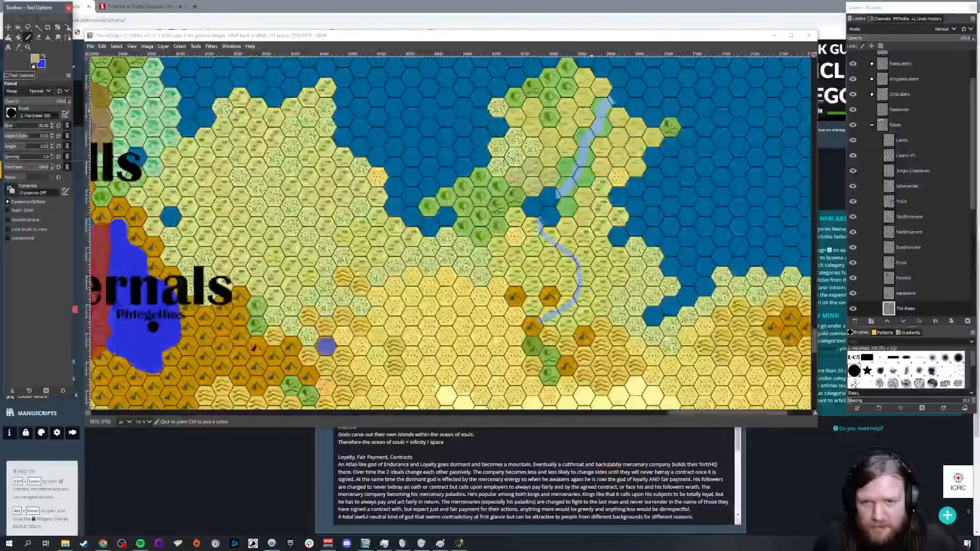
pyautogui.scroll(-3, 449, 232)
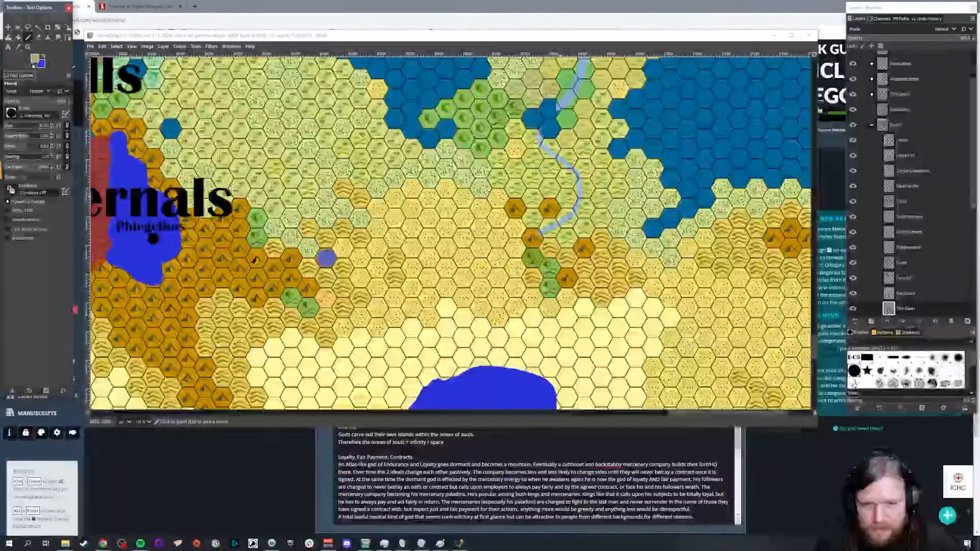
pyautogui.click(532, 217)
pyautogui.moveTo(532, 216)
pyautogui.mouseDown()
pyautogui.moveTo(577, 268)
pyautogui.moveTo(605, 255)
pyautogui.moveTo(602, 178)
pyautogui.moveTo(581, 190)
pyautogui.moveTo(567, 178)
pyautogui.mouseUp()
pyautogui.moveTo(559, 184)
pyautogui.mouseDown()
pyautogui.moveTo(526, 201)
pyautogui.moveTo(584, 252)
pyautogui.moveTo(592, 216)
pyautogui.moveTo(582, 204)
pyautogui.moveTo(578, 214)
pyautogui.mouseUp()
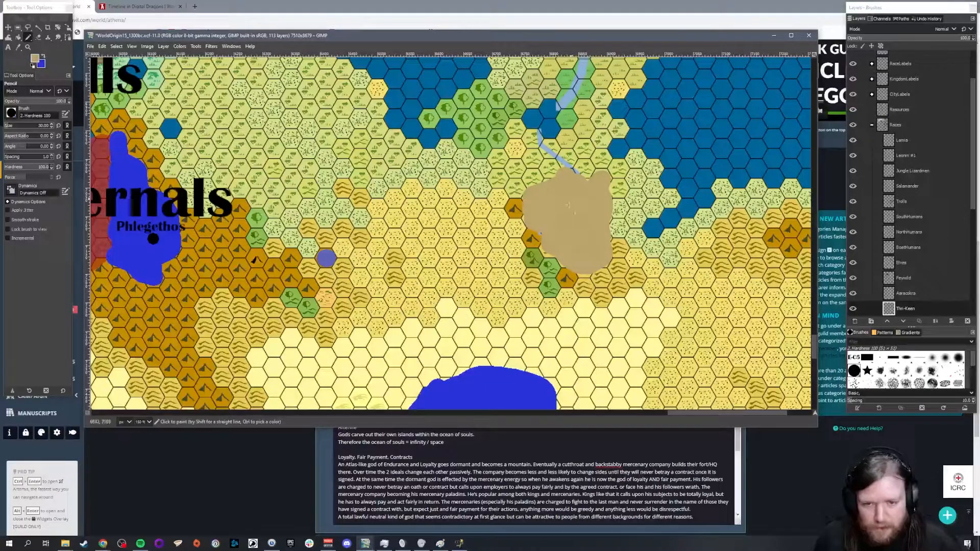
pyautogui.scroll(5, 570, 178)
pyautogui.scroll(-2, 585, 252)
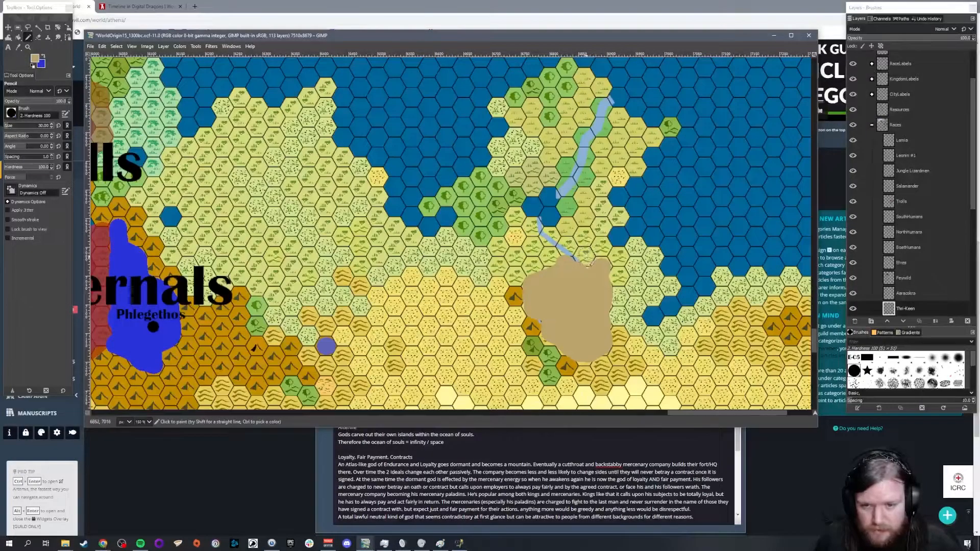
pyautogui.moveTo(633, 241)
pyautogui.mouseDown()
pyautogui.moveTo(669, 289)
pyautogui.moveTo(644, 304)
pyautogui.moveTo(636, 326)
pyautogui.moveTo(619, 316)
pyautogui.moveTo(618, 296)
pyautogui.moveTo(637, 288)
pyautogui.mouseUp()
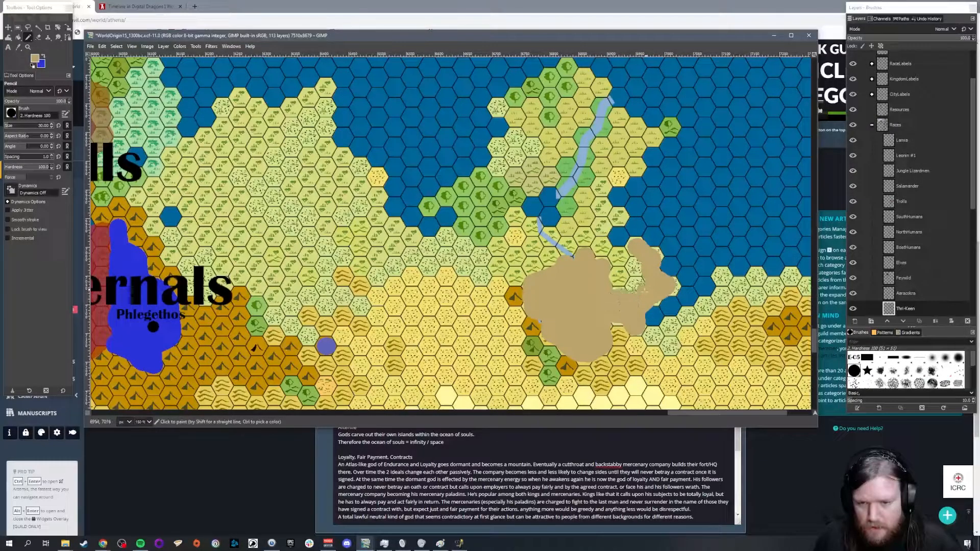
pyautogui.moveTo(632, 255)
pyautogui.mouseDown()
pyautogui.moveTo(638, 281)
pyautogui.moveTo(620, 287)
pyautogui.moveTo(619, 254)
pyautogui.moveTo(599, 240)
pyautogui.moveTo(606, 291)
pyautogui.mouseUp()
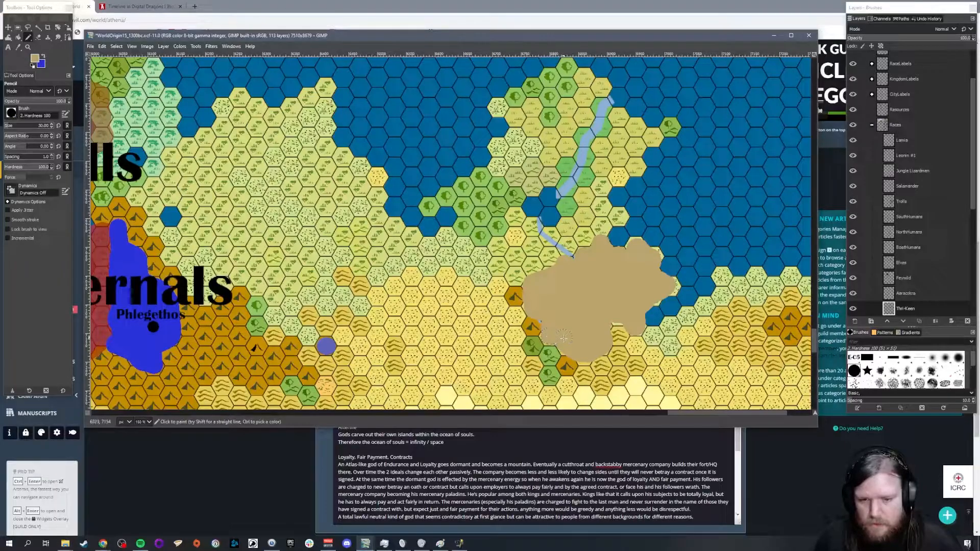
# Step: Set the Thri-Keen territory layer's opacity to 70
pyautogui.scroll(-3, 510, 252)
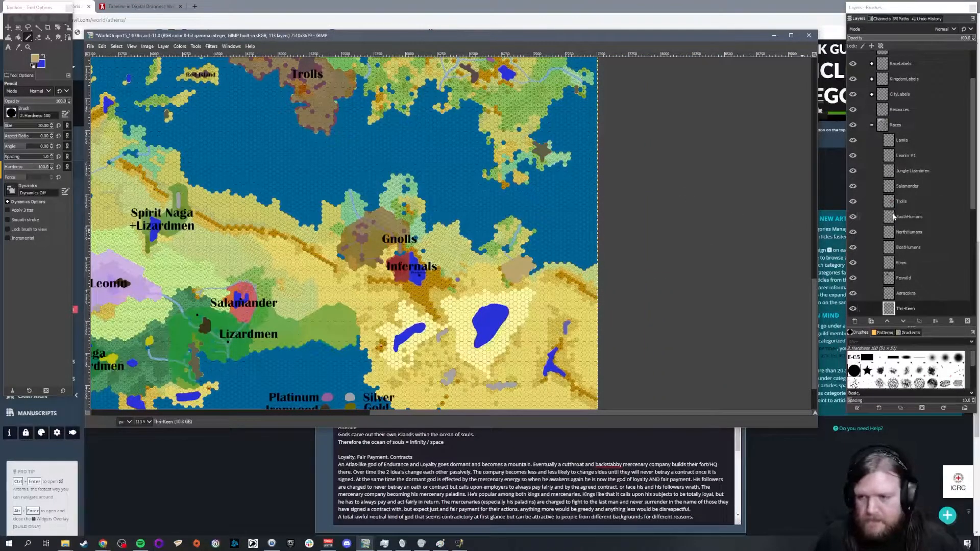
pyautogui.click(966, 39)
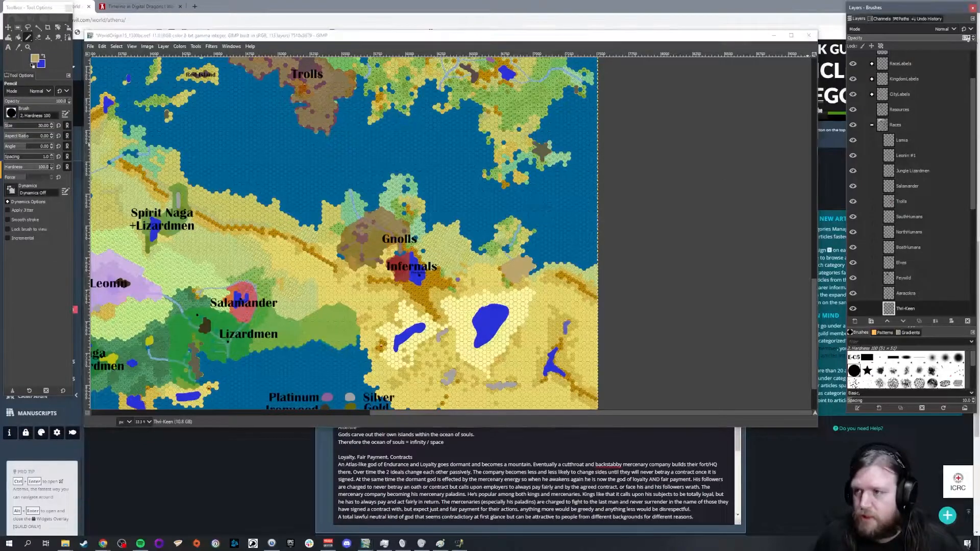
pyautogui.write('70')
pyautogui.press('Return')
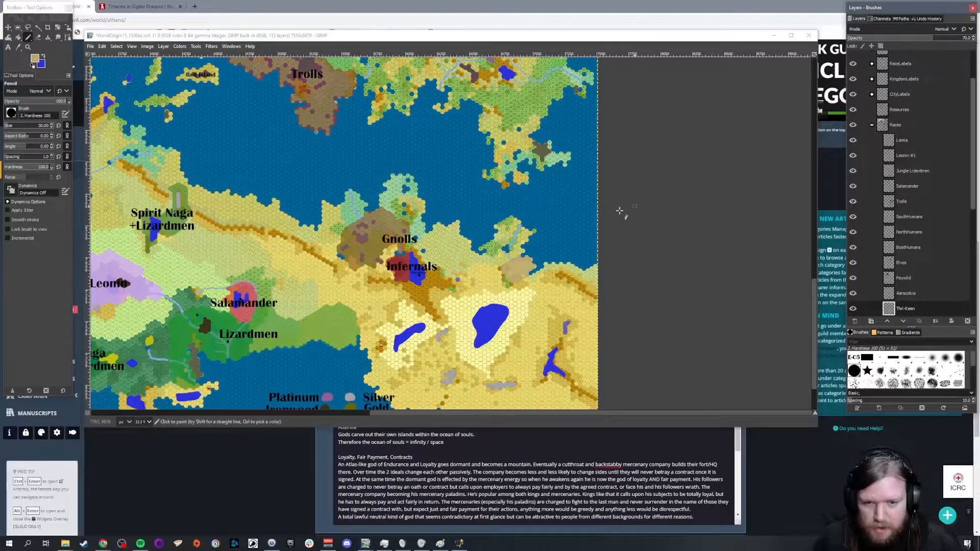
# Step: Add a black text label reading "Thri-Keen" on the new tan territory
pyautogui.scroll(1, 541, 285)
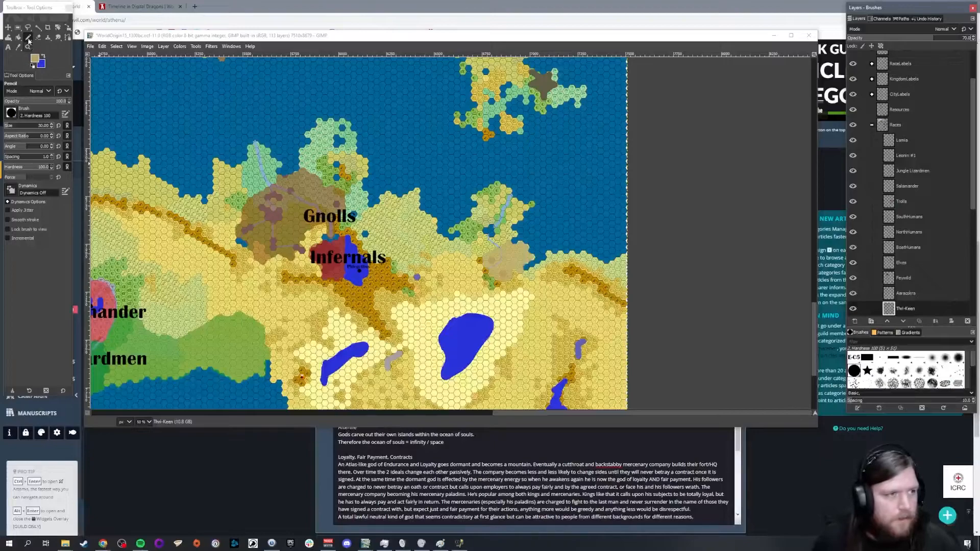
pyautogui.click(8, 47)
pyautogui.click(37, 61)
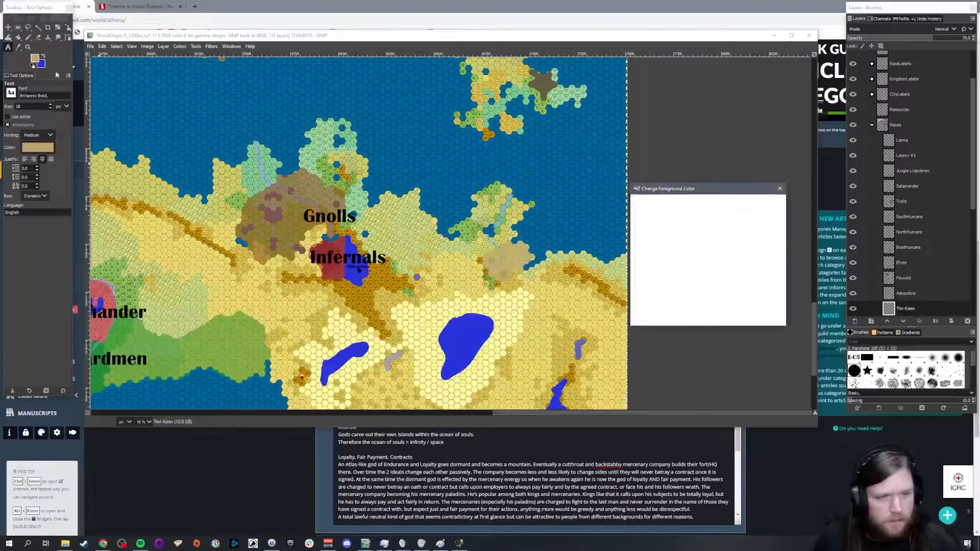
pyautogui.click(730, 290)
pyautogui.click(731, 315)
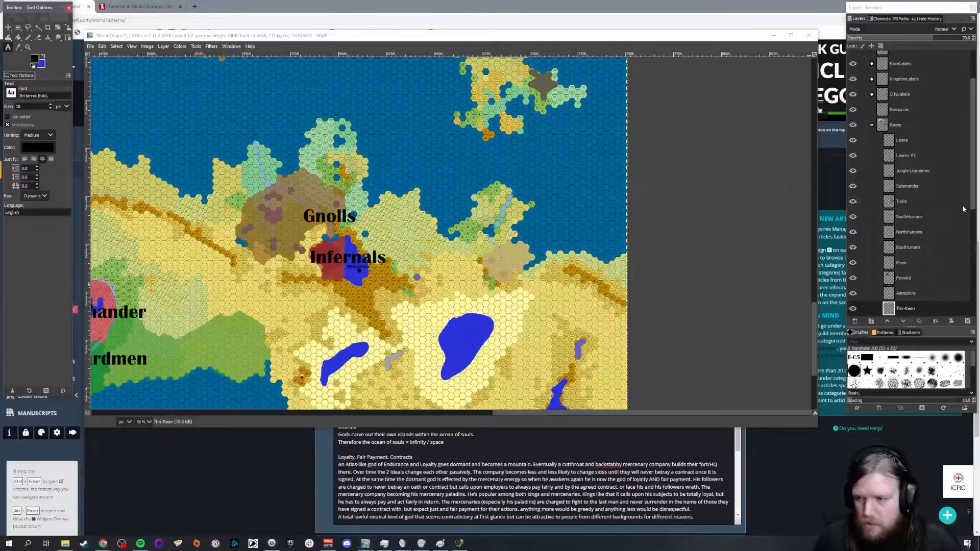
pyautogui.scroll(3, 960, 214)
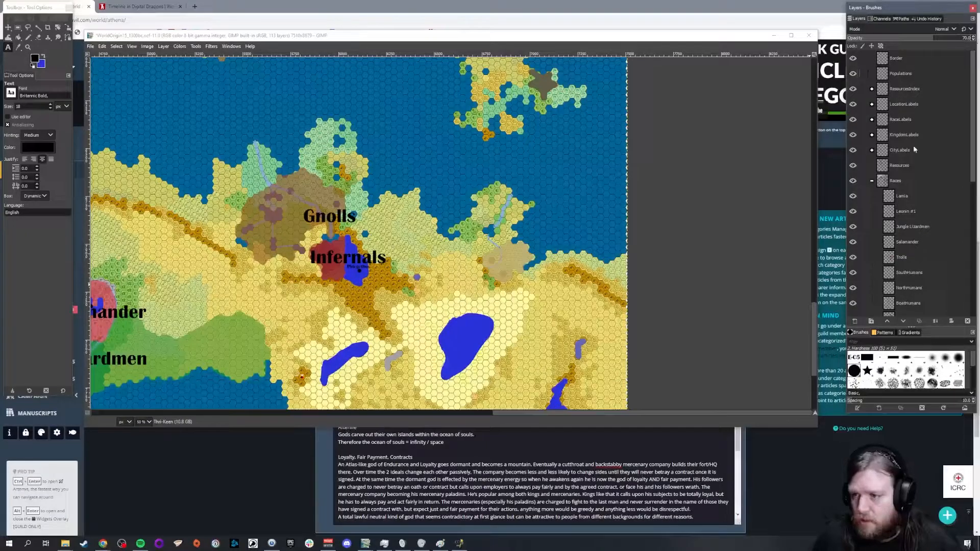
pyautogui.click(493, 261)
pyautogui.write('T')
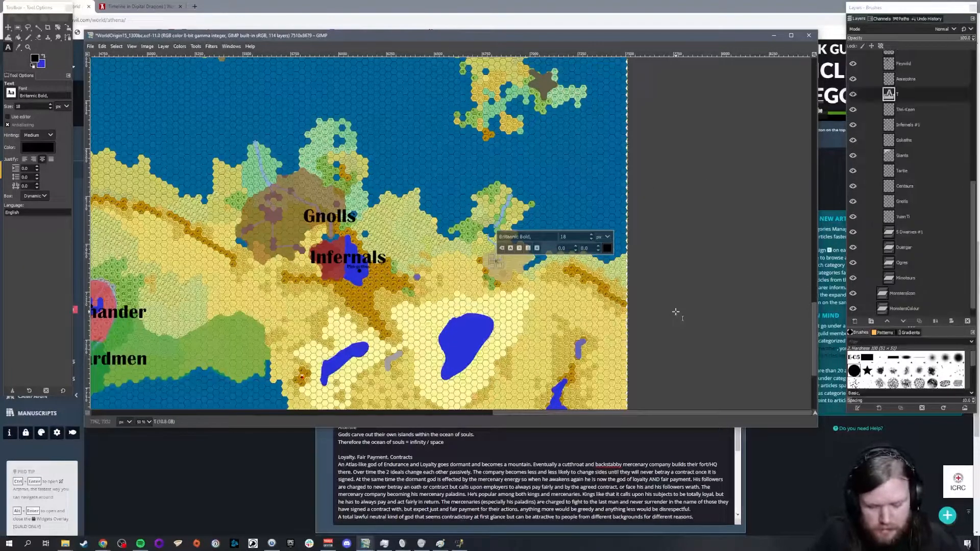
pyautogui.write('hri-Keen')
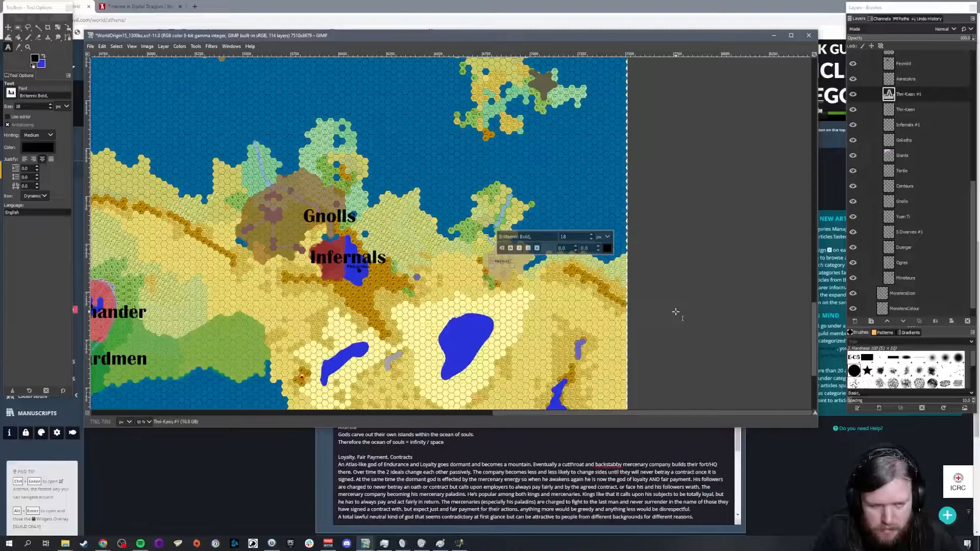
# Step: Check the Infernals label's font size and set the Thri-Keen label's text size to 100 px
pyautogui.click(313, 256)
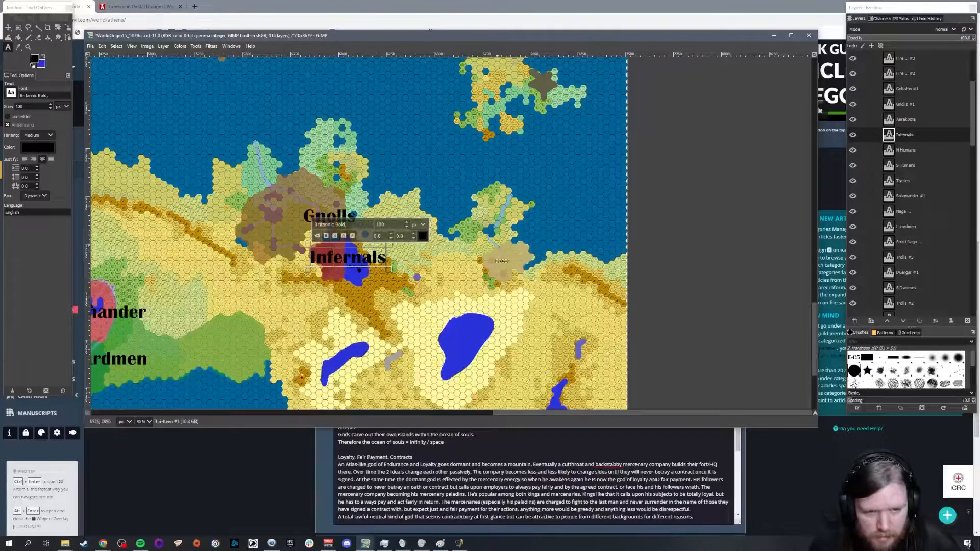
pyautogui.click(504, 263)
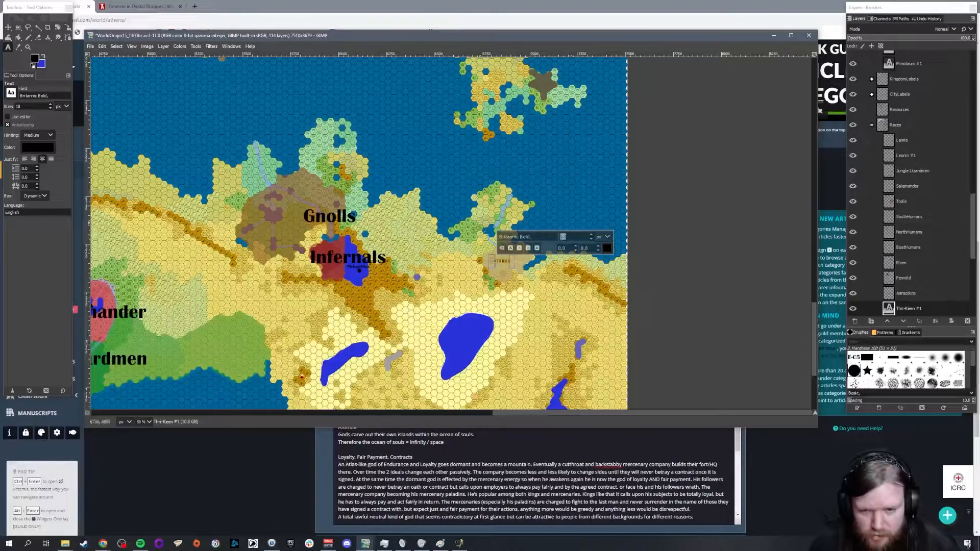
pyautogui.write('100')
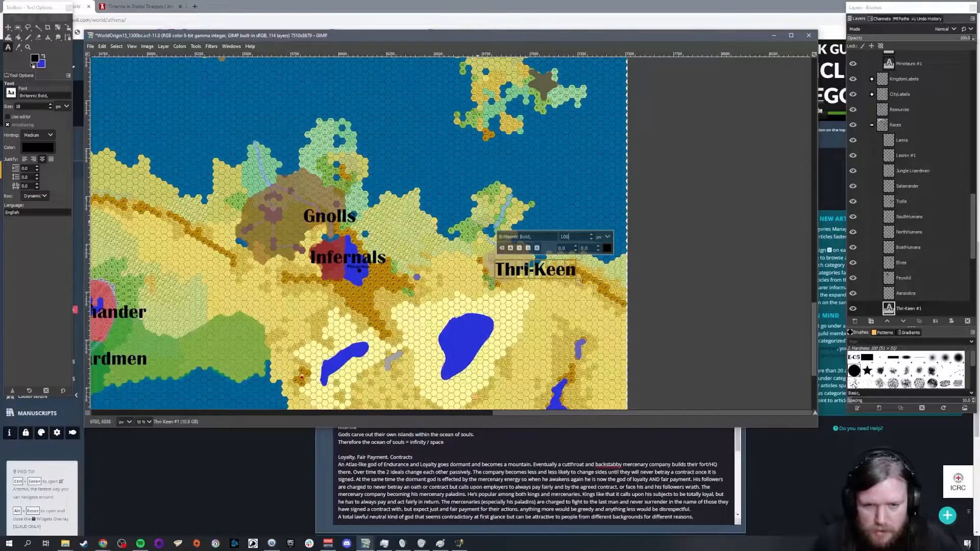
# Step: Move the Thri-Keen label onto the sea just northeast of the tan territory
pyautogui.click(8, 27)
pyautogui.moveTo(520, 270); pyautogui.dragTo(547, 245)
pyautogui.scroll(2, 547, 245)
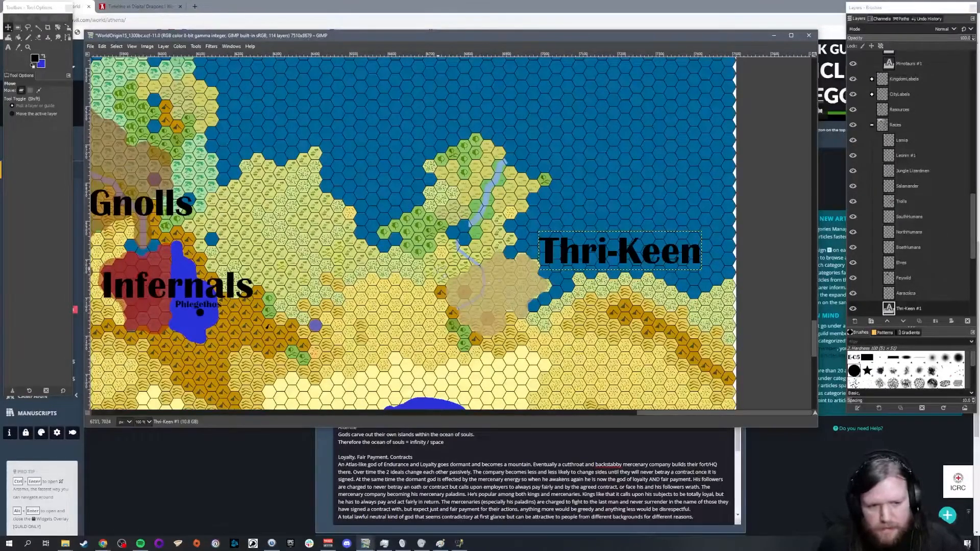
pyautogui.scroll(-2, 449, 258)
pyautogui.scroll(-1, 434, 250)
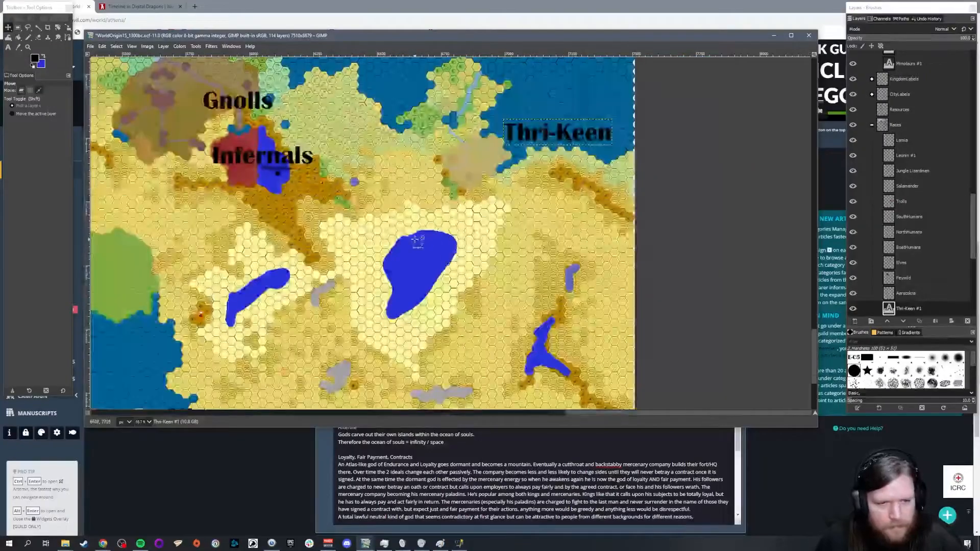
# Step: Switch to the Pencil tool and make the Thri-Keen territory layer the active layer instead of its text label
pyautogui.scroll(3, 417, 191)
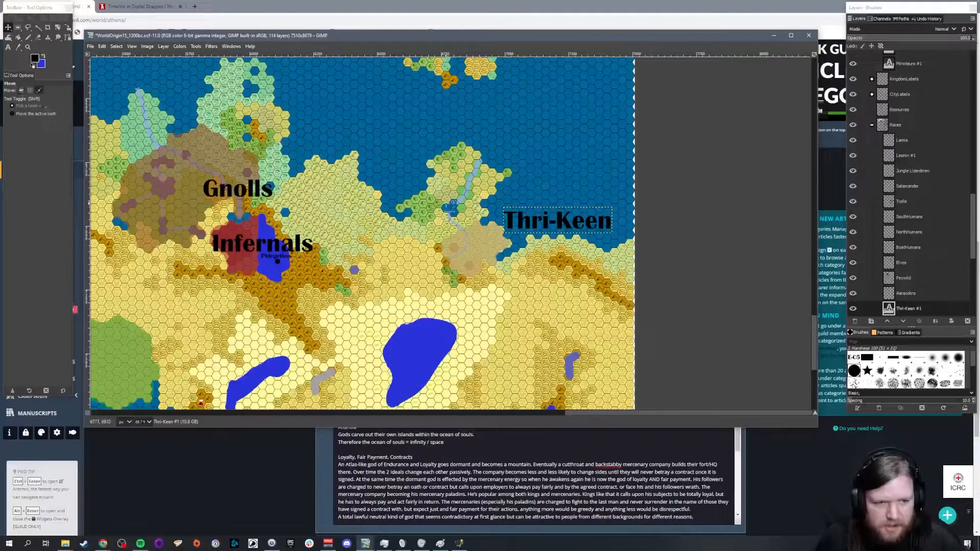
pyautogui.scroll(1, 459, 210)
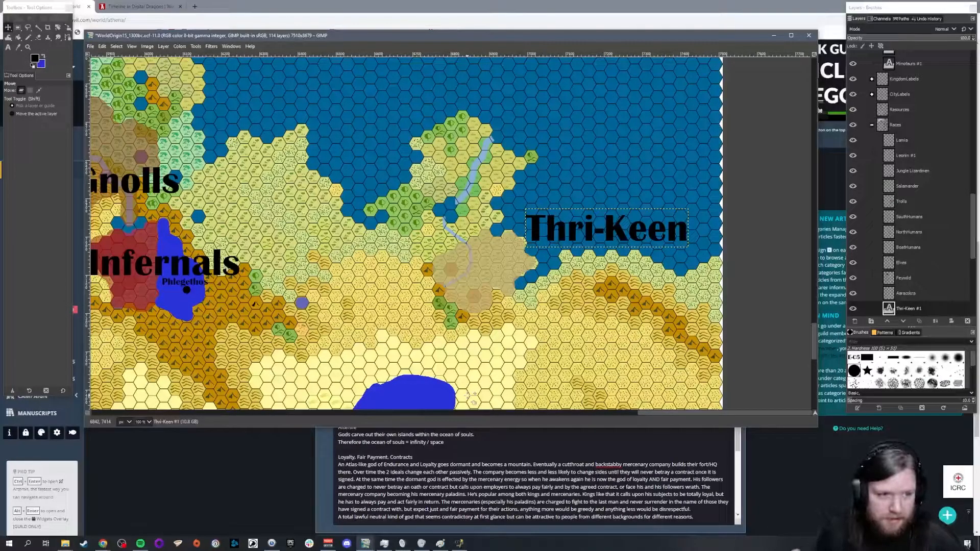
pyautogui.click(28, 37)
pyautogui.scroll(1, 426, 240)
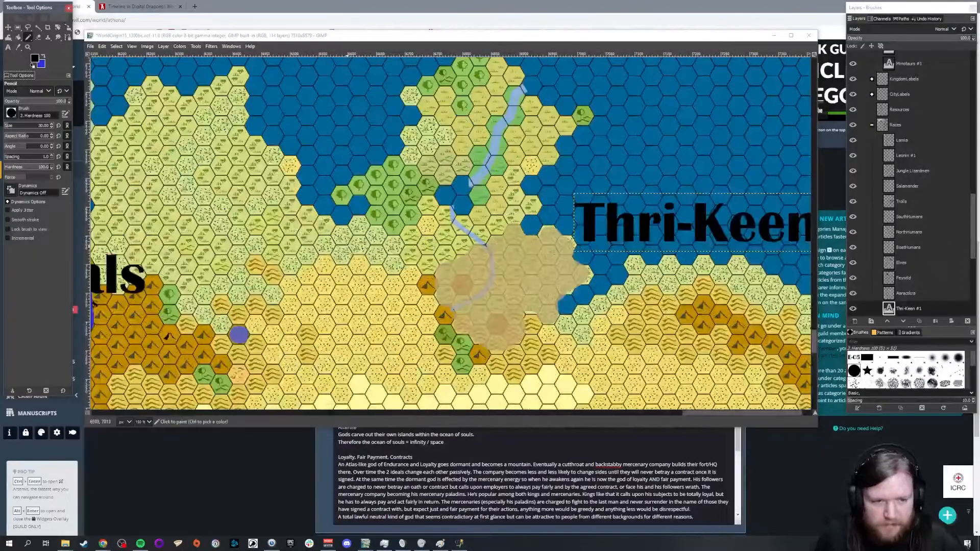
pyautogui.click(260, 222)
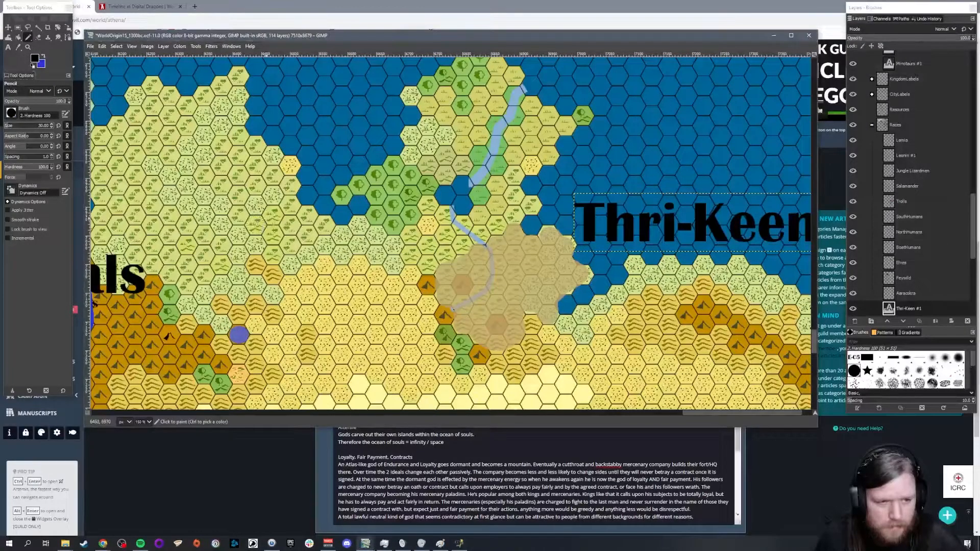
pyautogui.moveTo(908, 309); pyautogui.dragTo(924, 71)
pyautogui.scroll(-3, 947, 212)
pyautogui.click(924, 231)
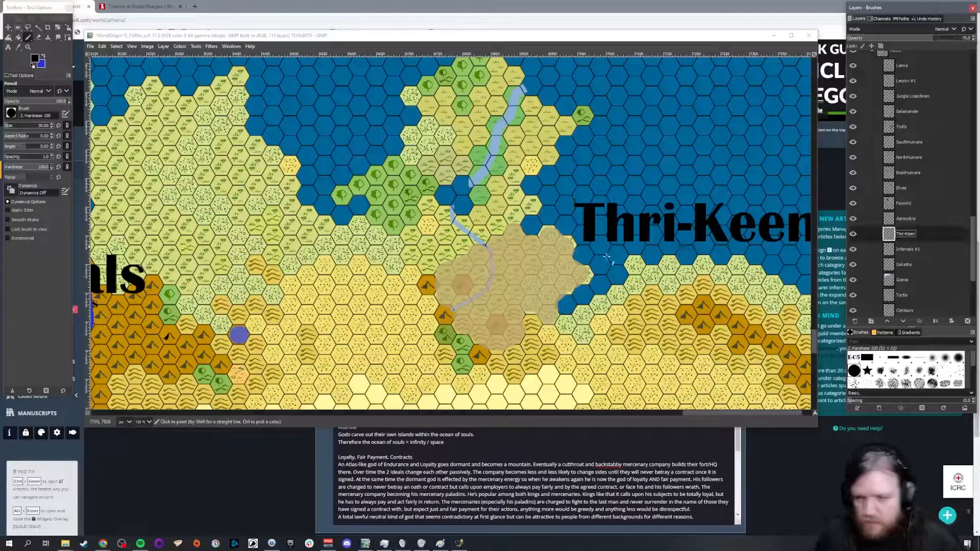
pyautogui.scroll(-1, 235, 196)
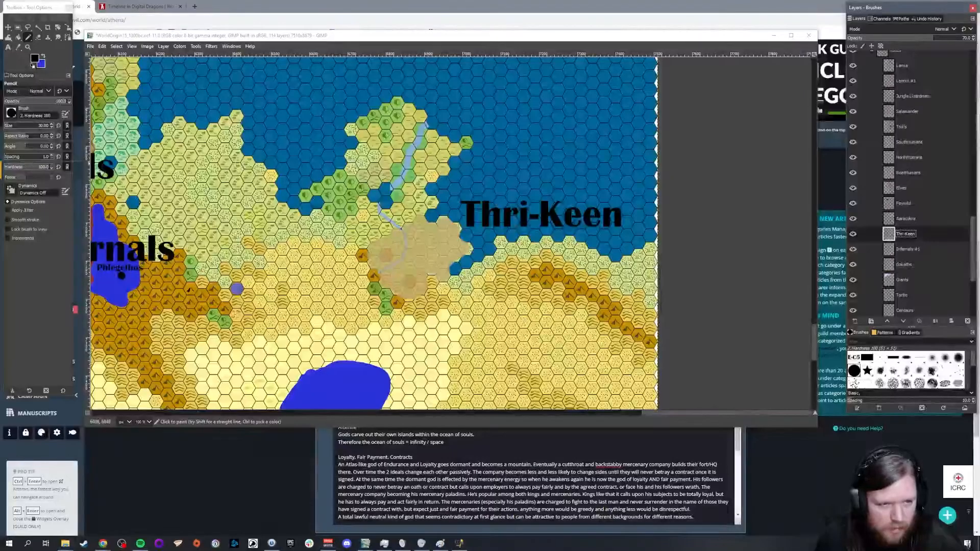
pyautogui.scroll(1, 169, 171)
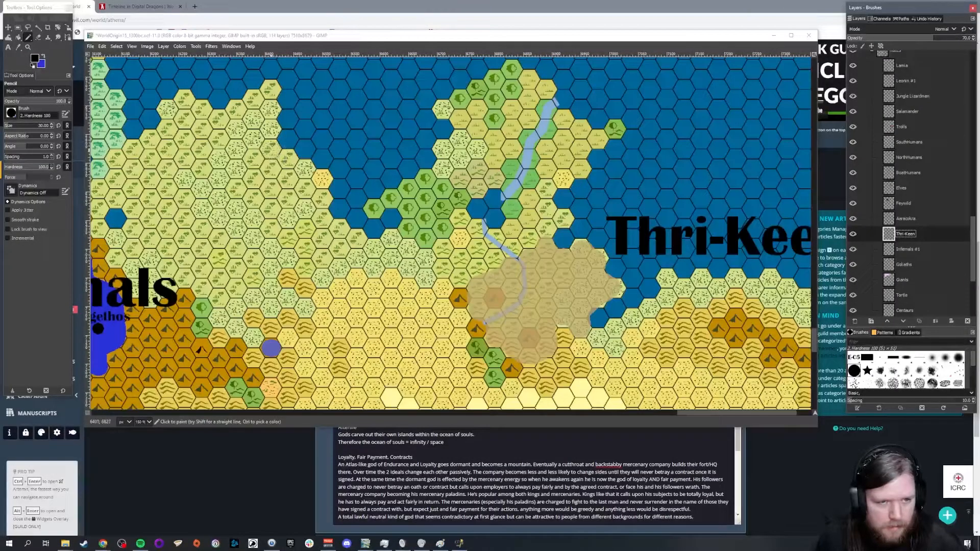
pyautogui.moveTo(270, 148)
pyautogui.mouseDown()
pyautogui.moveTo(254, 162)
pyautogui.moveTo(259, 174)
pyautogui.mouseUp()
pyautogui.hotkey('ctrl', 'z')
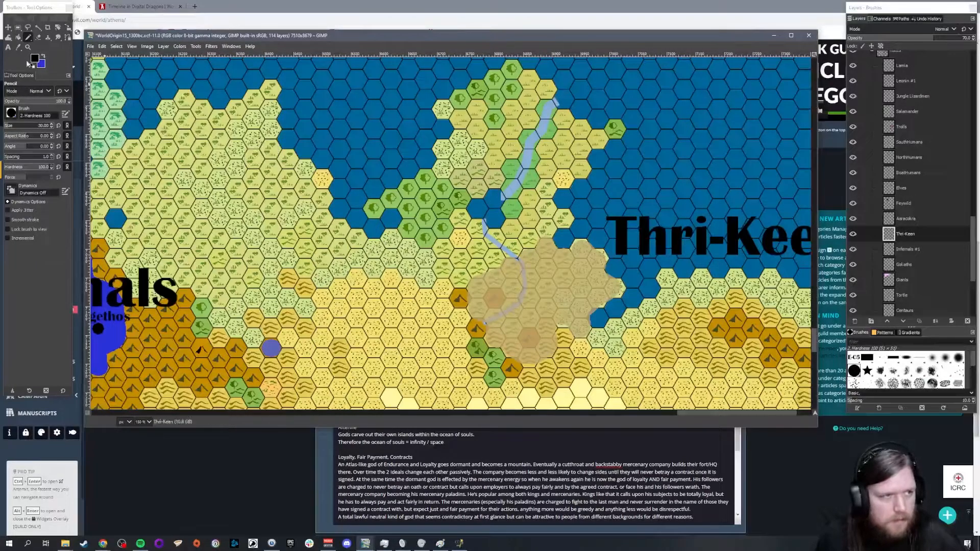
# Step: Set the foreground colour to the tan used for the Thri-Keen territory
pyautogui.click(34, 58)
pyautogui.click(722, 289)
pyautogui.click(712, 314)
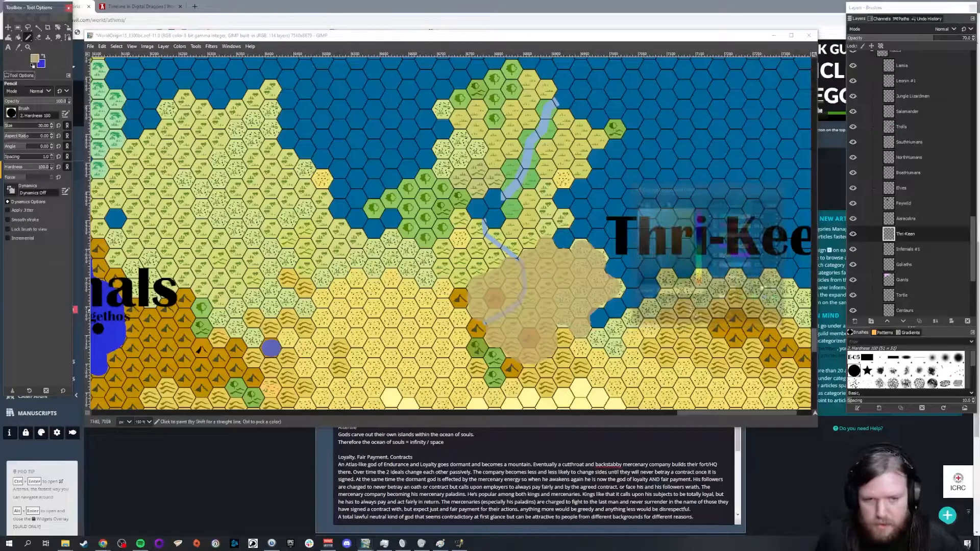
# Step: Outline an enlarged Thri-Keen territory in tan, following the northern peninsula's coast and looping through the grassland and desert to the west
pyautogui.moveTo(273, 150)
pyautogui.mouseDown()
pyautogui.moveTo(236, 190)
pyautogui.moveTo(300, 255)
pyautogui.moveTo(321, 302)
pyautogui.moveTo(389, 338)
pyautogui.moveTo(472, 315)
pyautogui.mouseUp()
pyautogui.moveTo(615, 129)
pyautogui.mouseDown()
pyautogui.moveTo(549, 190)
pyautogui.moveTo(544, 235)
pyautogui.moveTo(563, 218)
pyautogui.mouseUp()
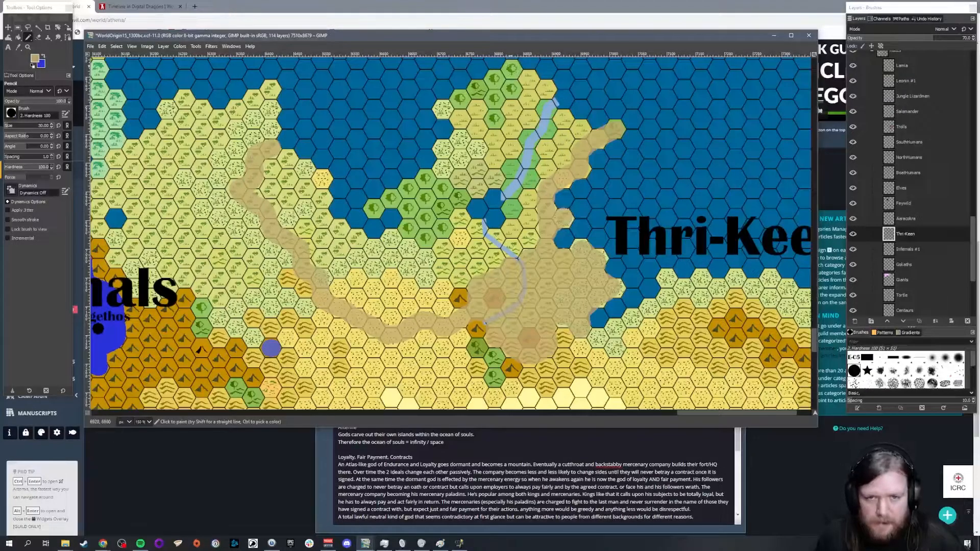
pyautogui.moveTo(511, 65)
pyautogui.mouseDown()
pyautogui.moveTo(477, 92)
pyautogui.moveTo(512, 72)
pyautogui.mouseUp()
pyautogui.moveTo(470, 98)
pyautogui.mouseDown()
pyautogui.moveTo(440, 110)
pyautogui.moveTo(456, 113)
pyautogui.moveTo(460, 134)
pyautogui.moveTo(434, 175)
pyautogui.moveTo(371, 213)
pyautogui.mouseUp()
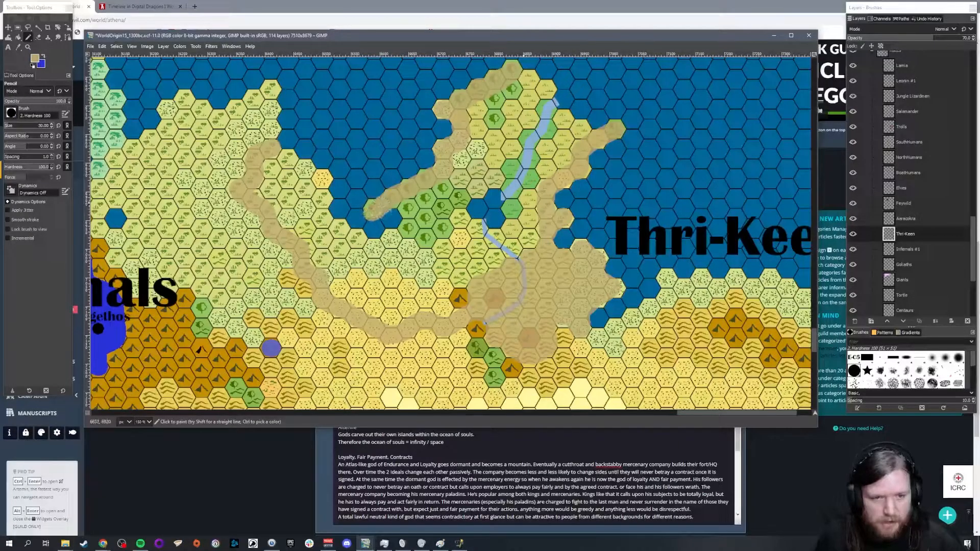
pyautogui.moveTo(266, 149)
pyautogui.mouseDown()
pyautogui.moveTo(314, 177)
pyautogui.moveTo(324, 210)
pyautogui.moveTo(370, 249)
pyautogui.moveTo(395, 244)
pyautogui.moveTo(411, 209)
pyautogui.mouseUp()
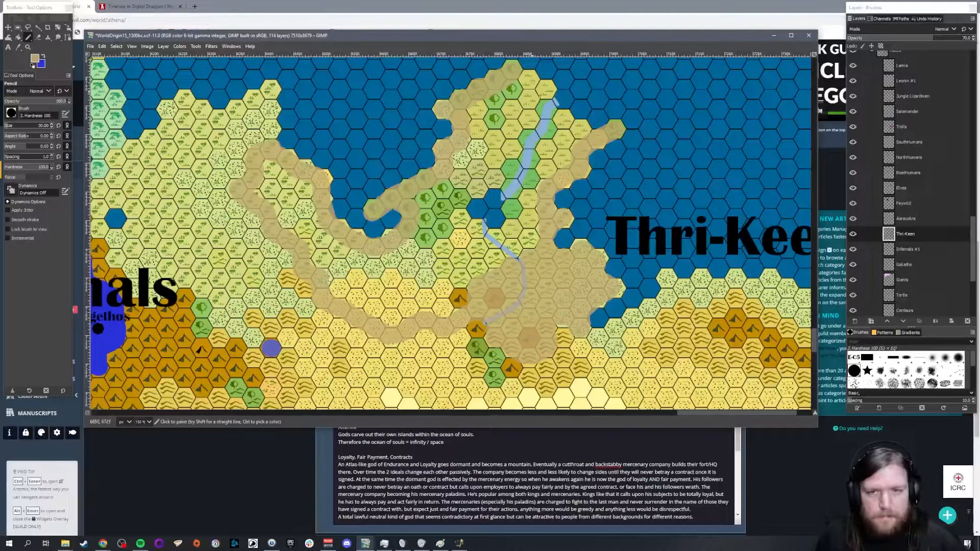
pyautogui.moveTo(525, 79); pyautogui.dragTo(582, 131)
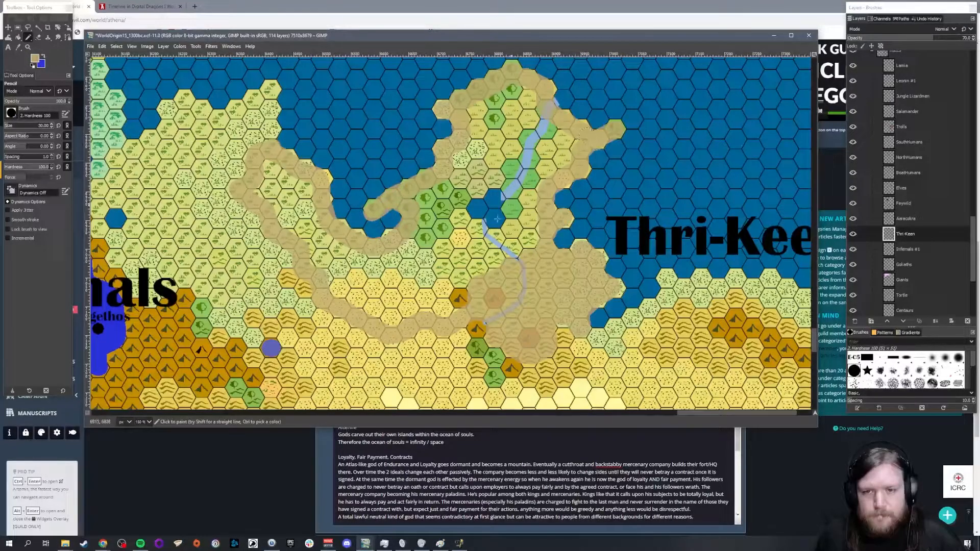
pyautogui.scroll(1, 419, 214)
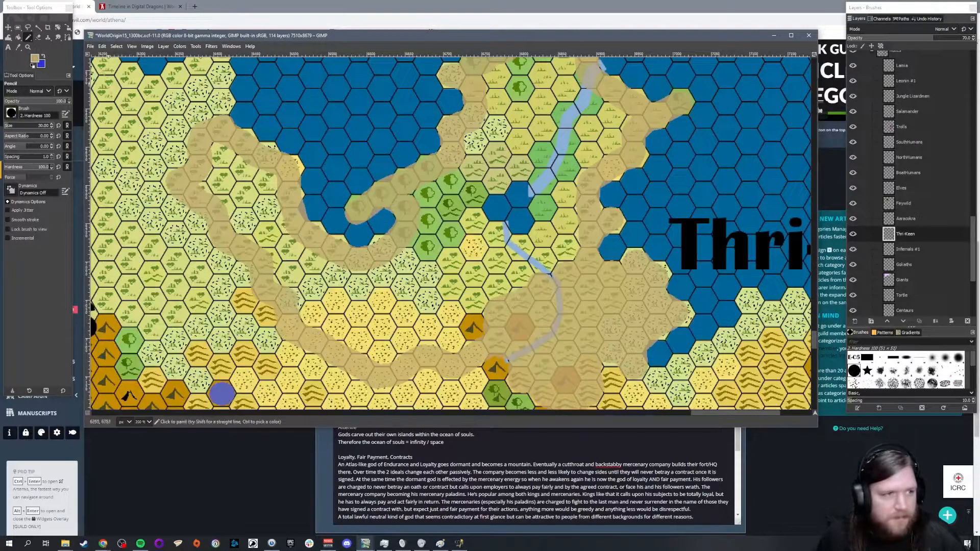
pyautogui.click(18, 39)
pyautogui.click(468, 249)
pyautogui.hotkey('ctrl', 'z')
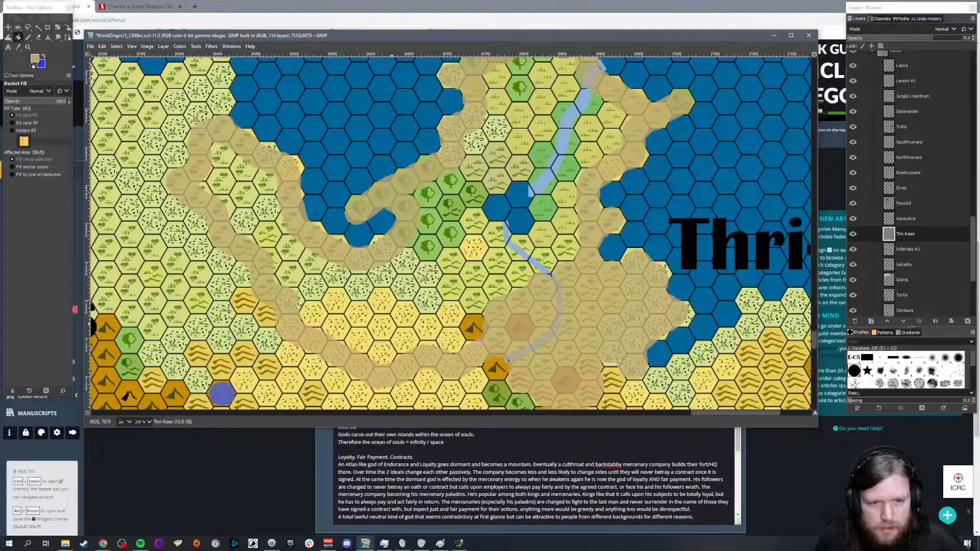
# Step: Select the unpainted interior inside the Thri-Keen outline, bucket-fill it with tan, and clear the selection
pyautogui.scroll(3, 543, 209)
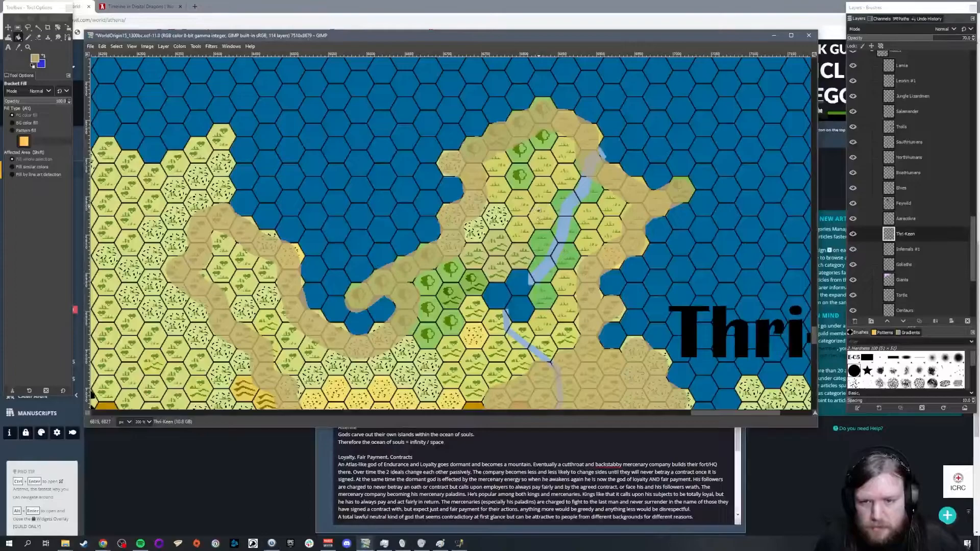
pyautogui.scroll(-3, 536, 211)
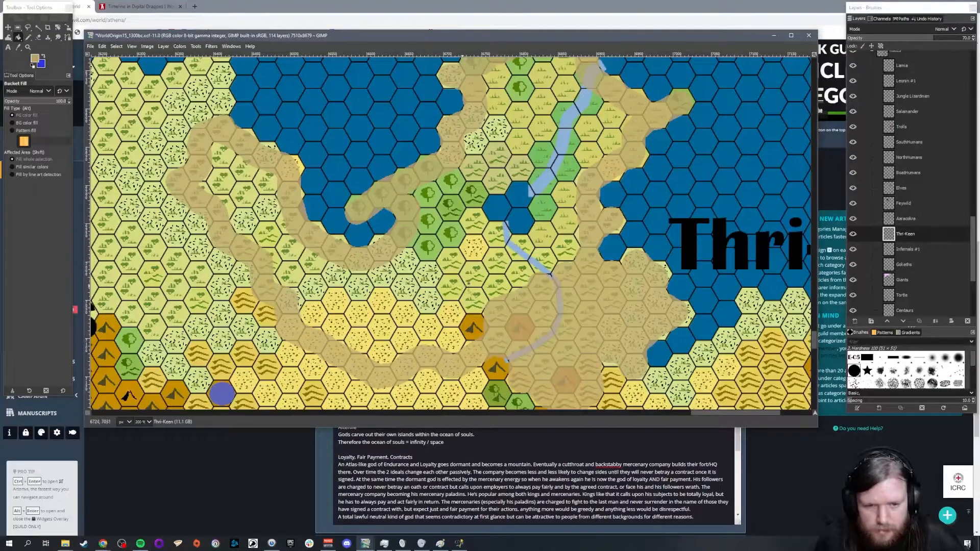
pyautogui.click(38, 27)
pyautogui.click(513, 273)
pyautogui.click(19, 38)
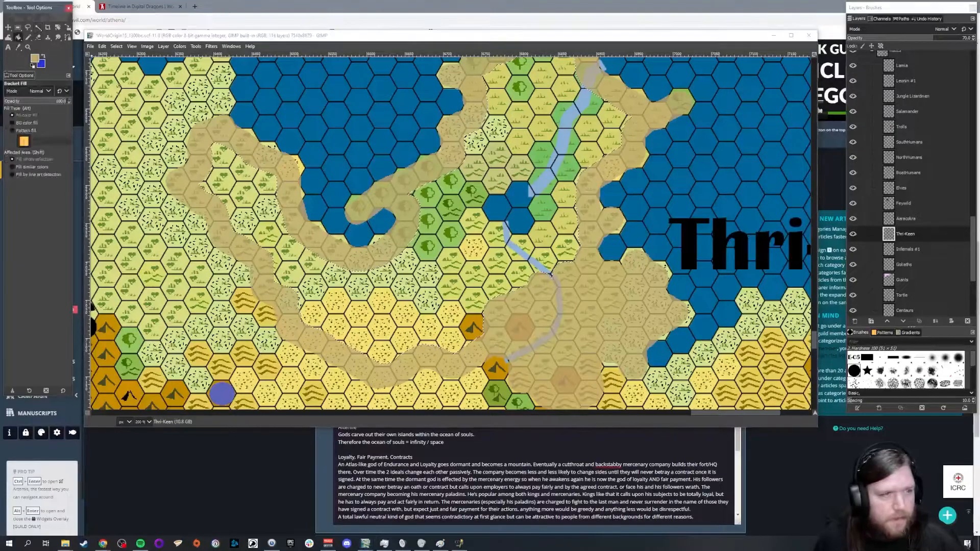
pyautogui.click(423, 219)
pyautogui.click(18, 28)
pyautogui.click(352, 143)
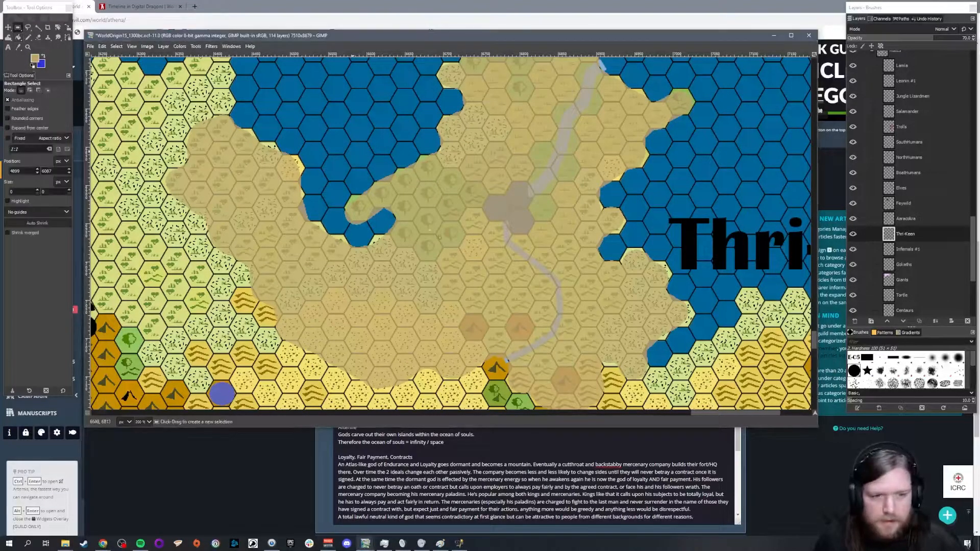
# Step: Move the Thri-Keen label from the sea onto the southern part of the enlarged tan territory
pyautogui.scroll(-3, 423, 237)
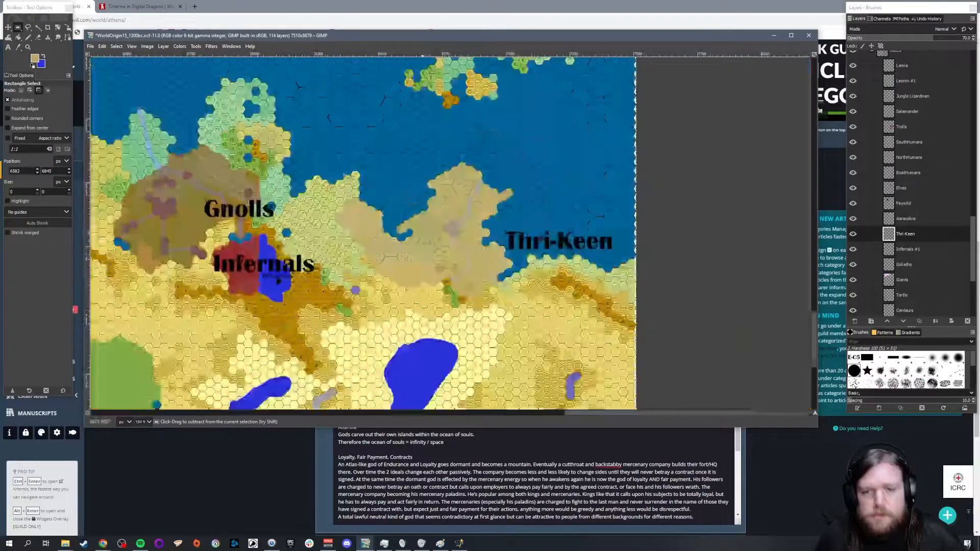
pyautogui.click(9, 28)
pyautogui.moveTo(536, 245); pyautogui.dragTo(425, 256)
pyautogui.click(419, 261)
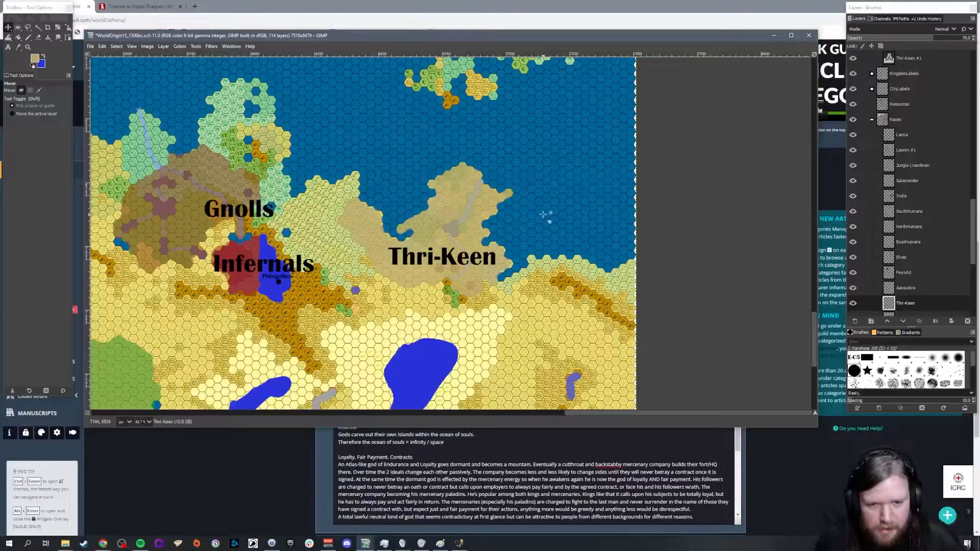
pyautogui.moveTo(581, 411); pyautogui.dragTo(558, 414)
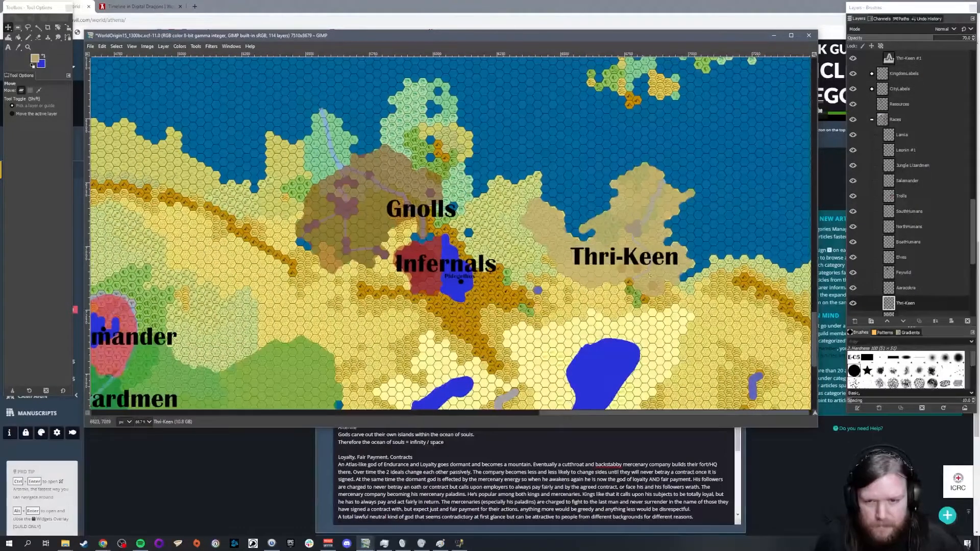
pyautogui.moveTo(627, 253); pyautogui.dragTo(621, 253)
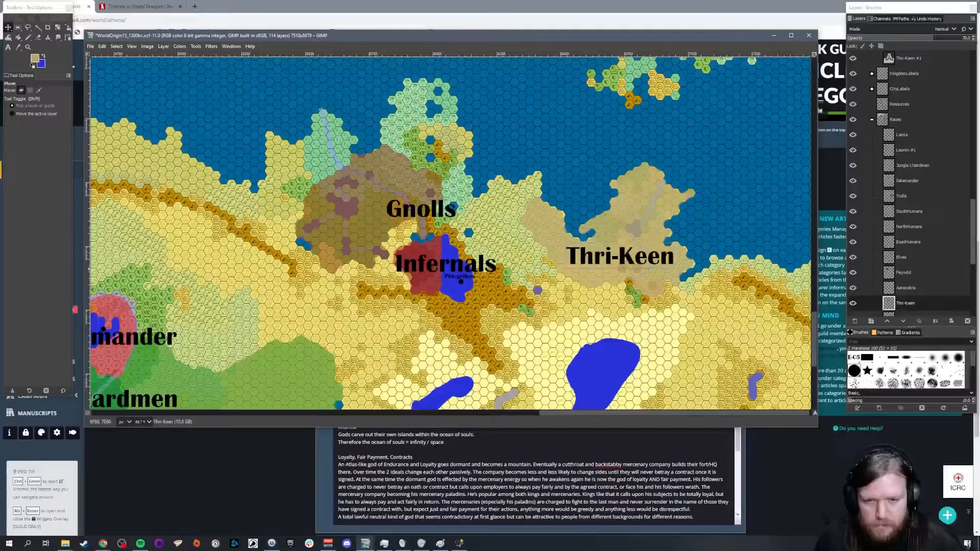
# Step: Switch to Chrome, open Google in a new tab, and close the YouTube tab
pyautogui.click(103, 543)
pyautogui.click(181, 495)
pyautogui.hotkey('ctrl', 't')
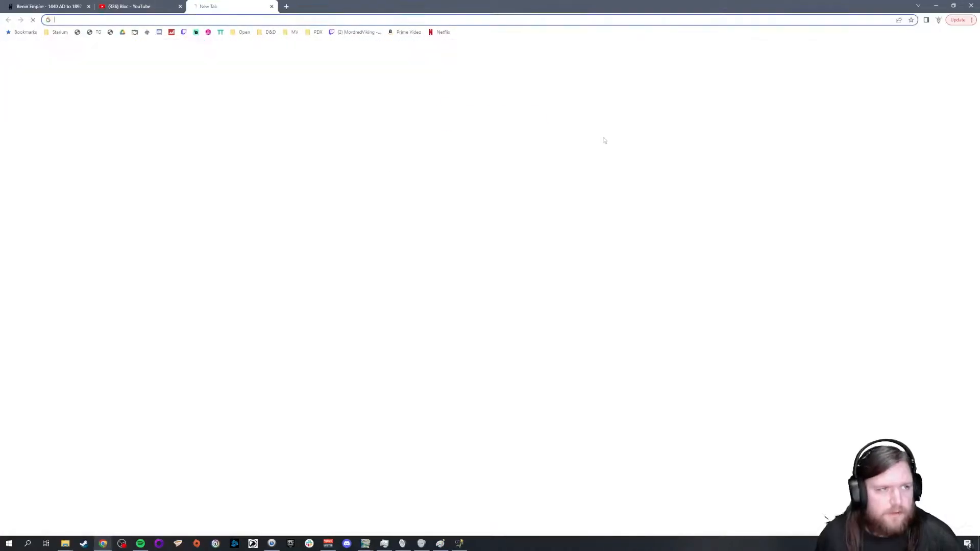
pyautogui.write('go')
pyautogui.press('Return')
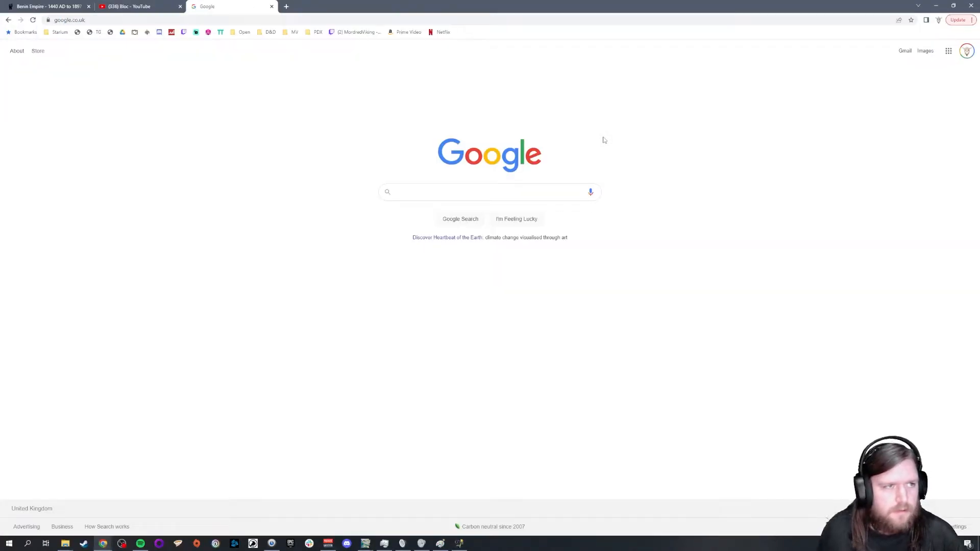
pyautogui.click(179, 7)
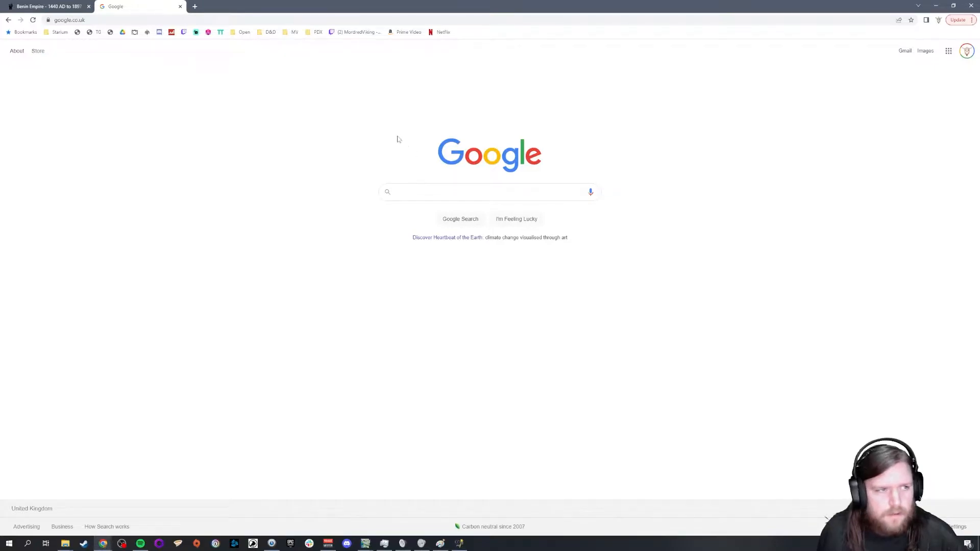
# Step: Search Google for "5e Thri keen" to check the race name's spelling
pyautogui.click(429, 181)
pyautogui.write('53 Thri keen')
pyautogui.press('Return')
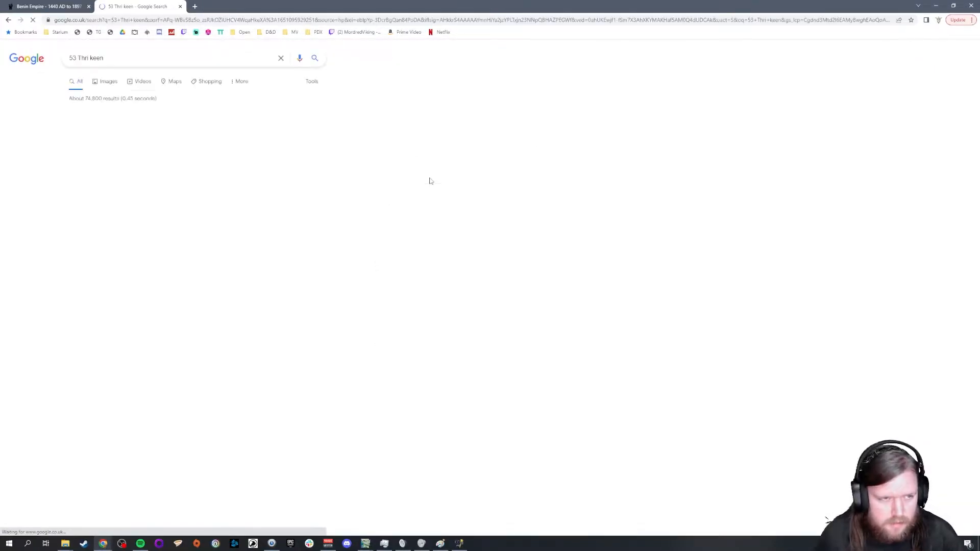
pyautogui.moveTo(76, 58); pyautogui.dragTo(9, 54)
pyautogui.write('5')
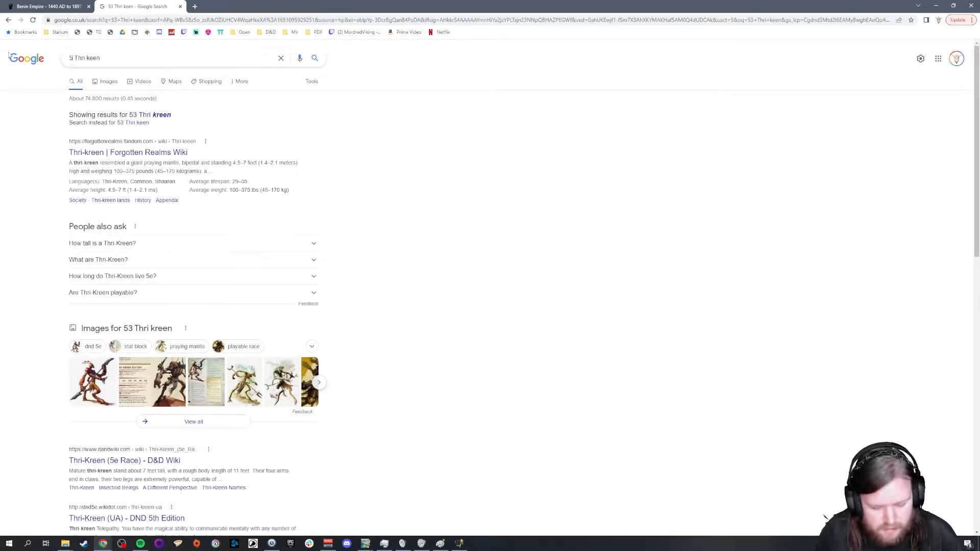
pyautogui.write('e')
pyautogui.press('Return')
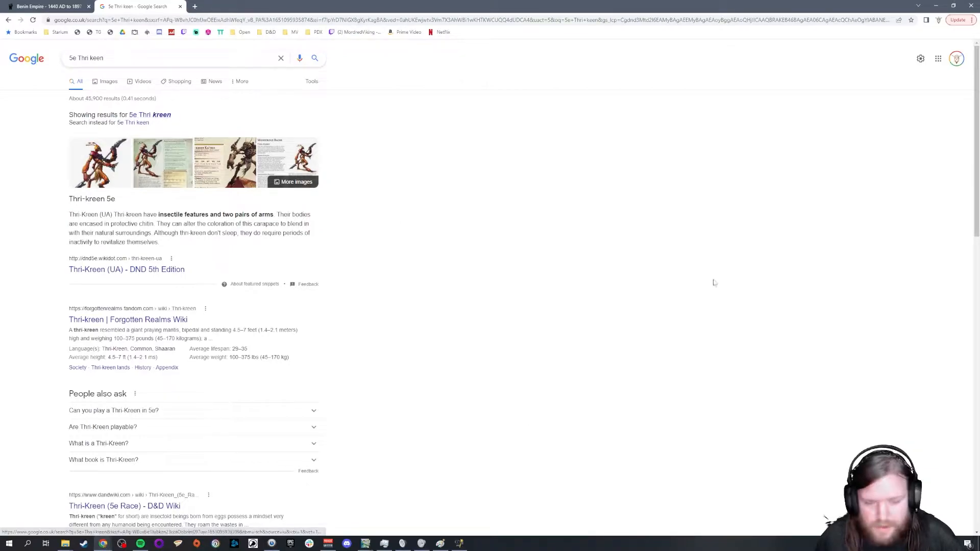
# Step: Return to GIMP and correct the map label's text to "Thri-Kreen"
pyautogui.click(935, 6)
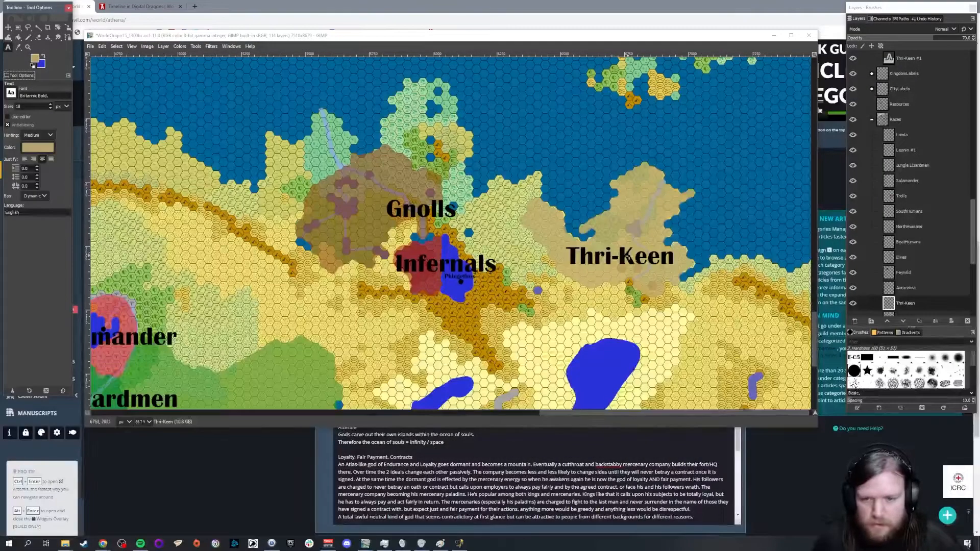
pyautogui.click(626, 257)
pyautogui.write('r')
# Step: Rename the tan territory layer in the Races group to Thri-Kreen
pyautogui.moveTo(975, 210); pyautogui.dragTo(976, 221)
pyautogui.scroll(-4, 976, 220)
pyautogui.click(905, 187)
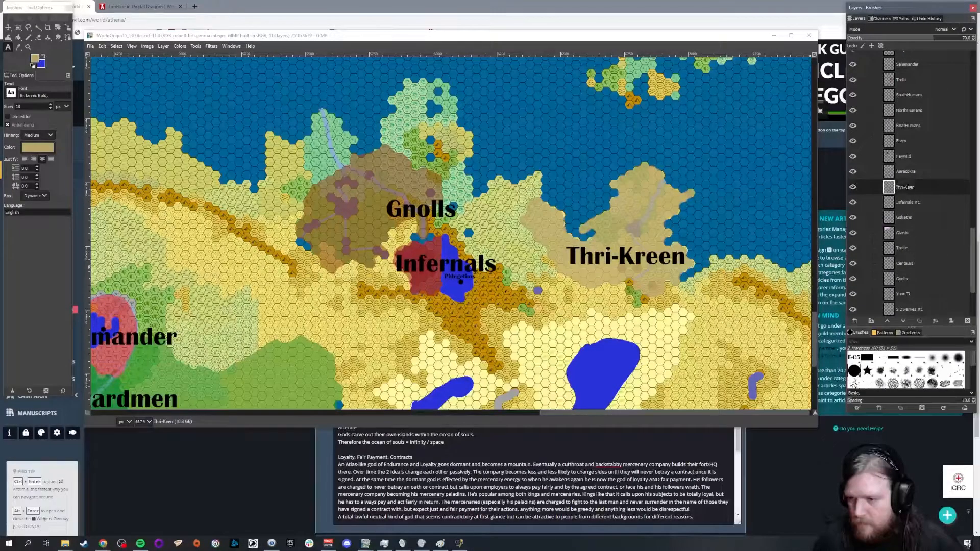
pyautogui.press('Return')
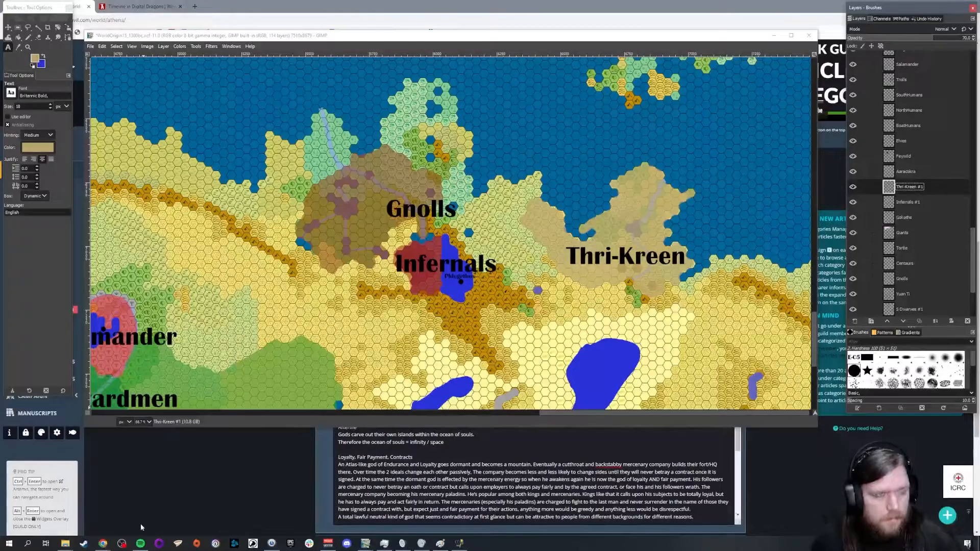
# Step: Switch to Chrome, open the "Thri-Kreen (UA) - DND 5th Edition" search result, and read the race's description and traits
pyautogui.click(103, 544)
pyautogui.click(144, 509)
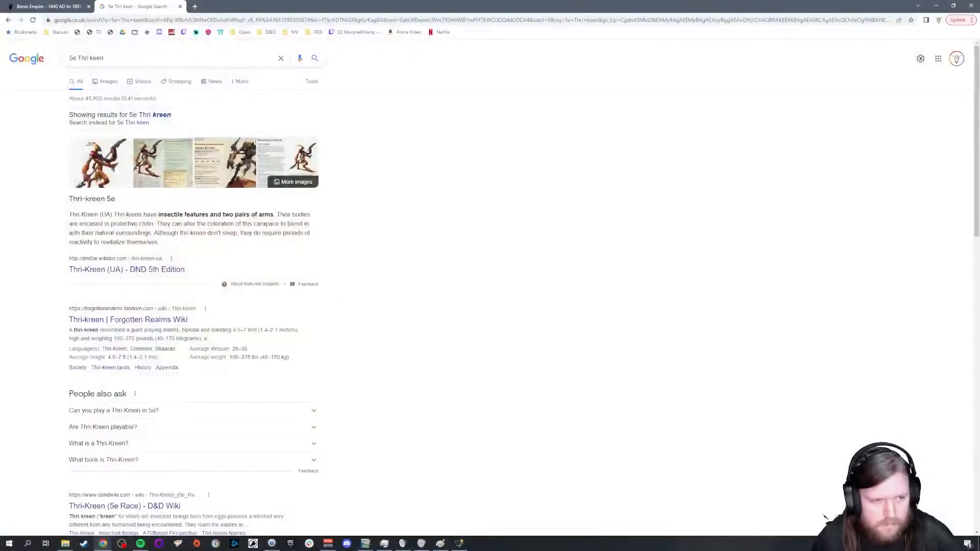
pyautogui.click(126, 269)
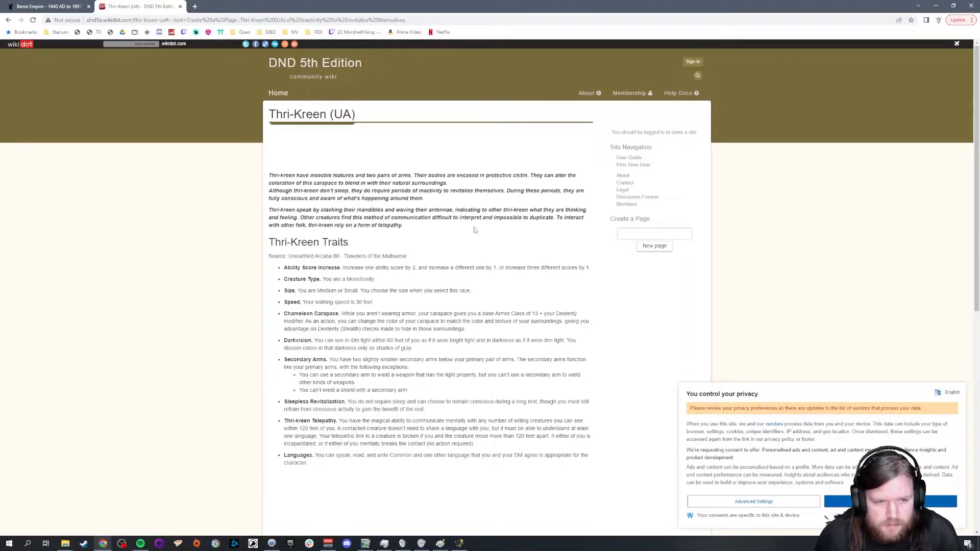
pyautogui.scroll(-1, 475, 230)
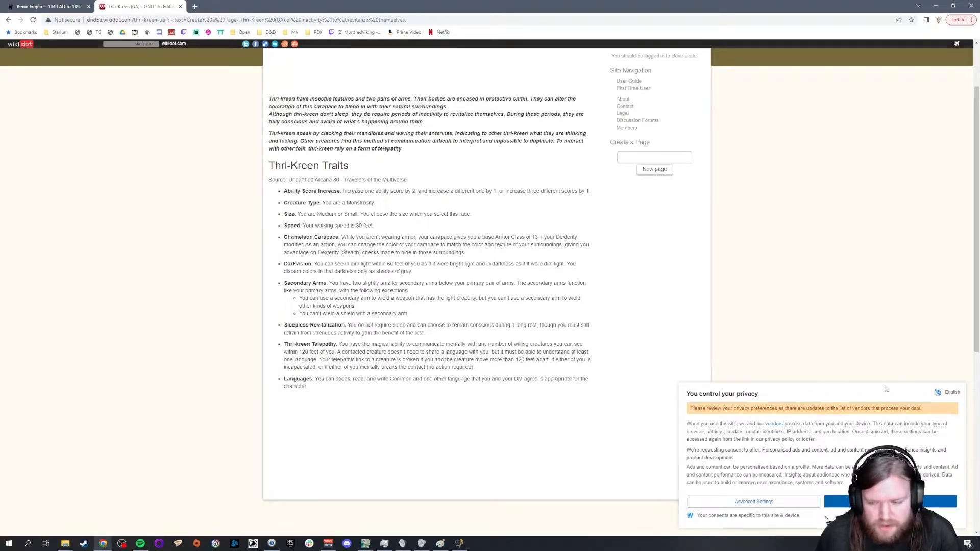
# Step: Accept the site's privacy notice, switch to GIMP, and examine the map south of the Infernals and Thri-Kreen territories
pyautogui.click(890, 502)
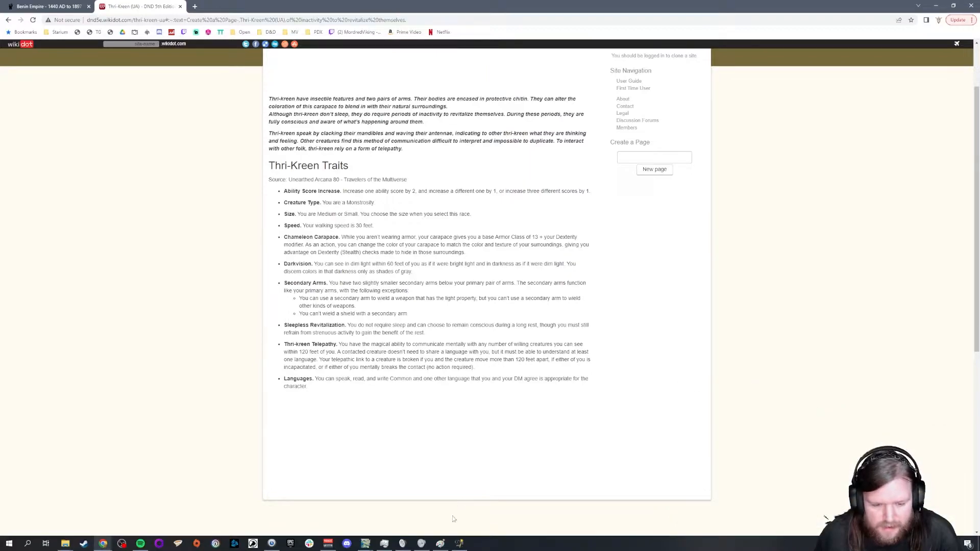
pyautogui.click(365, 543)
pyautogui.click(234, 507)
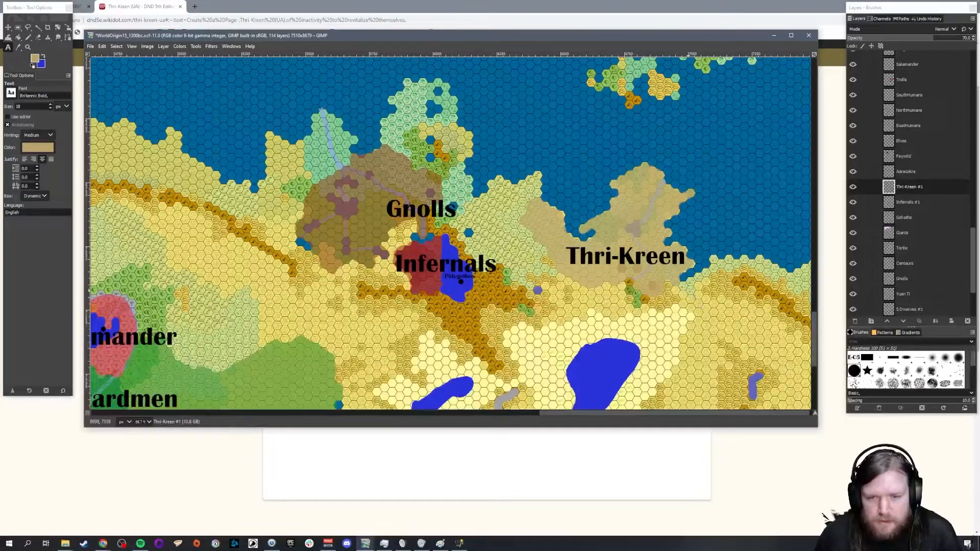
pyautogui.scroll(-6, 694, 296)
pyautogui.scroll(3, 694, 296)
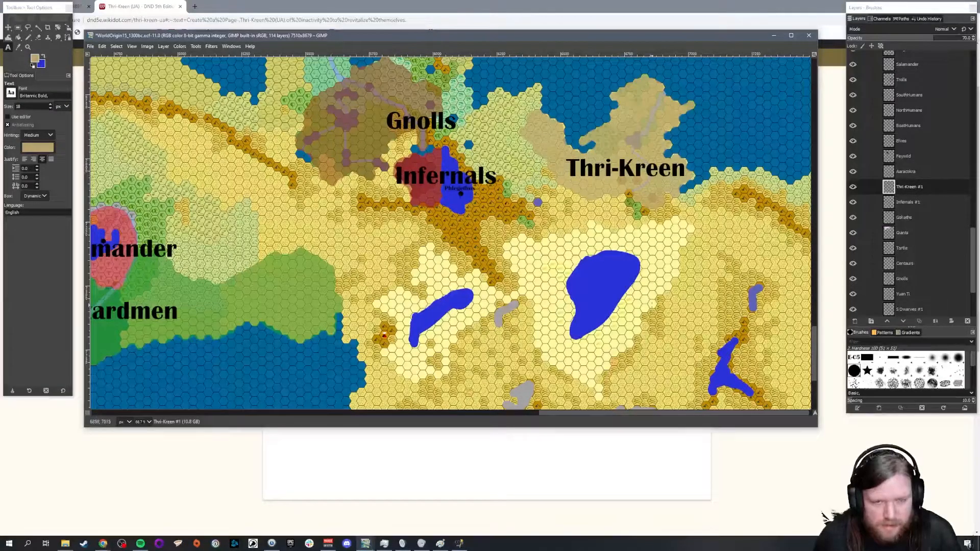
# Step: Switch to the World Anvil articles page in Chrome and look through the Pantheons article's vignette
pyautogui.click(102, 542)
pyautogui.click(61, 510)
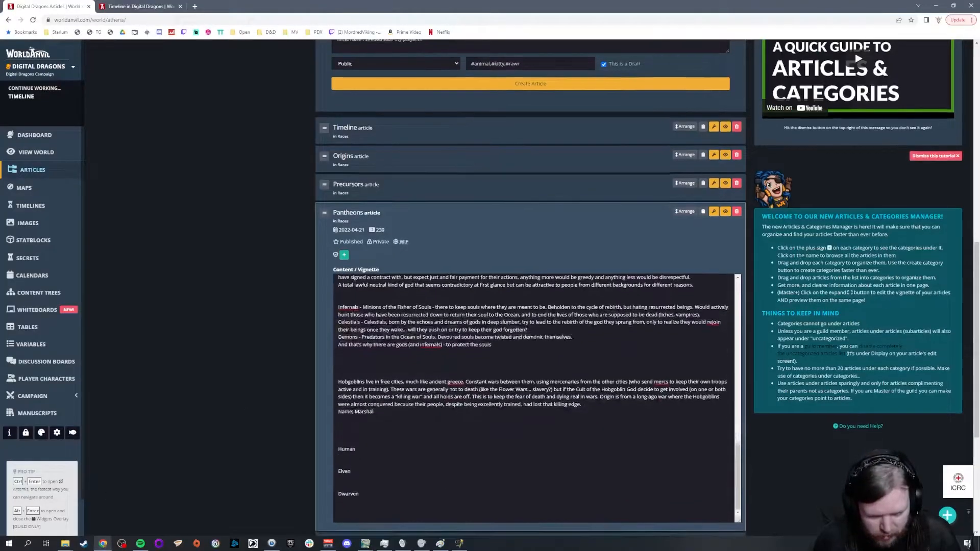
pyautogui.scroll(-3, 575, 256)
pyautogui.scroll(10, 575, 254)
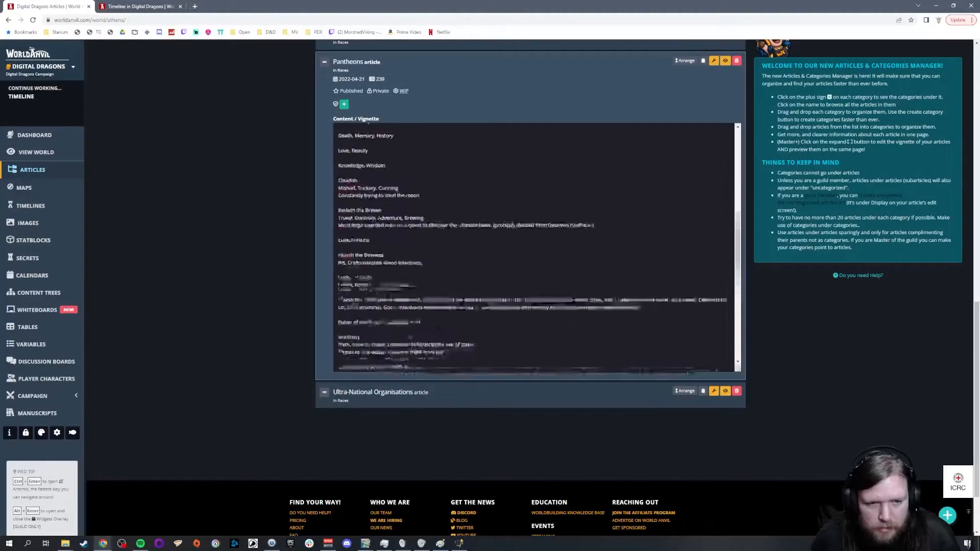
pyautogui.scroll(1, 536, 247)
pyautogui.scroll(5, 249, 283)
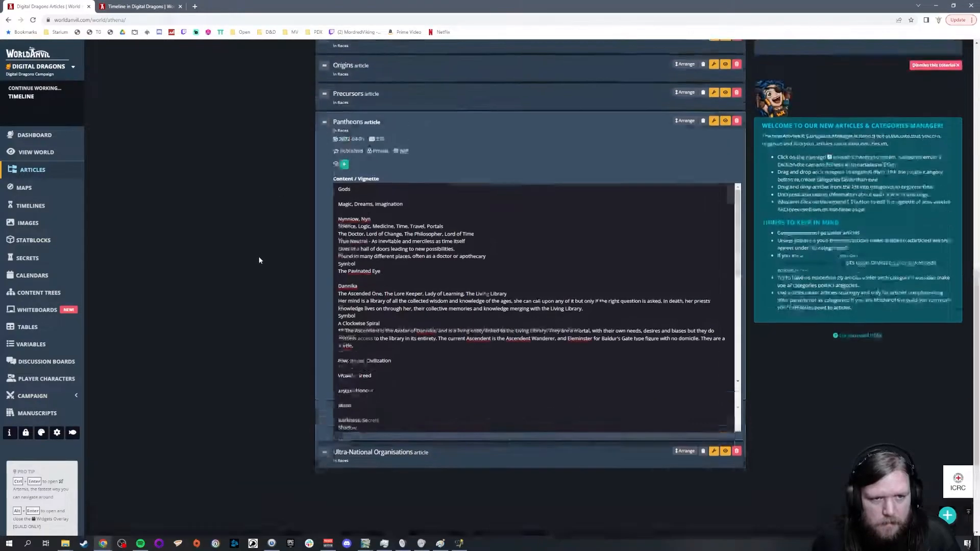
# Step: Expand the Origins article and examine its vignette's notes on races and their precursors
pyautogui.click(371, 231)
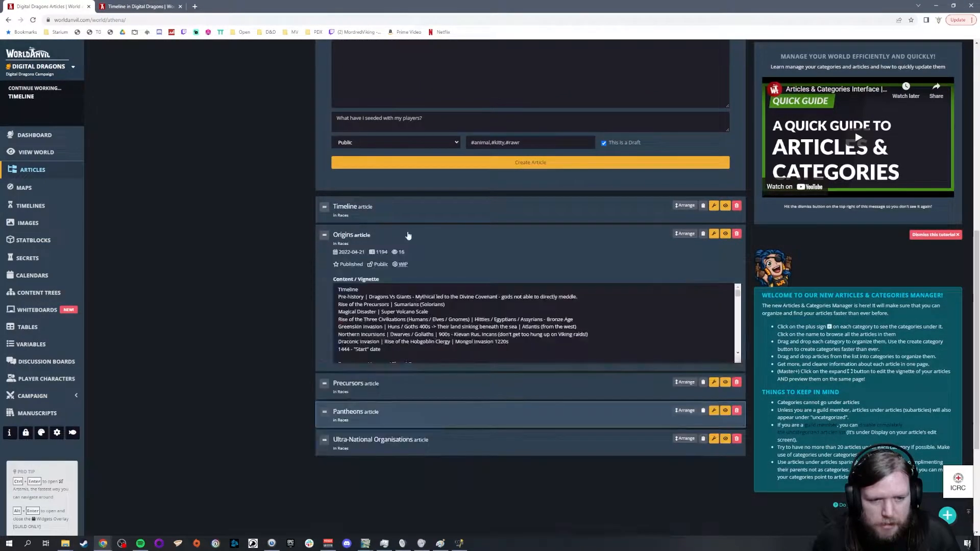
pyautogui.scroll(-5, 536, 323)
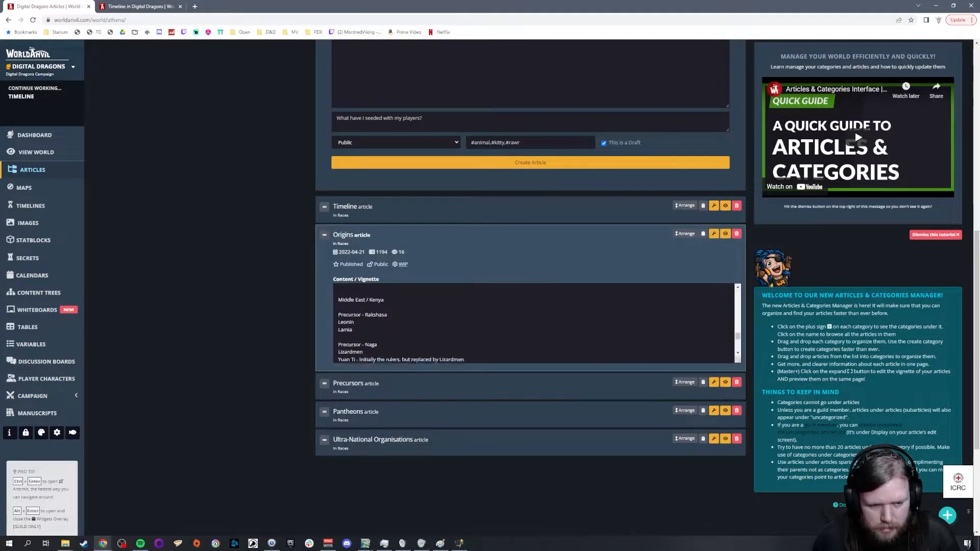
pyautogui.scroll(3, 535, 323)
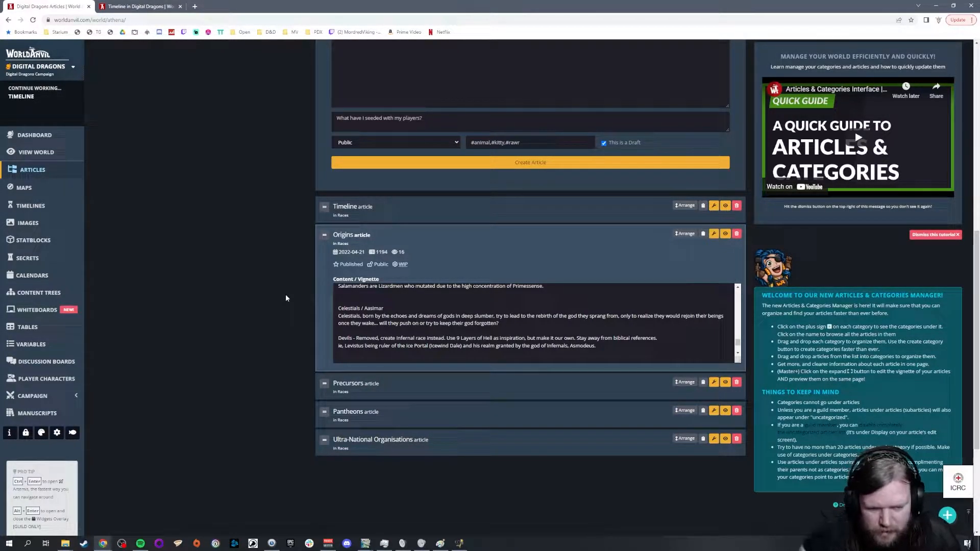
pyautogui.scroll(1, 506, 346)
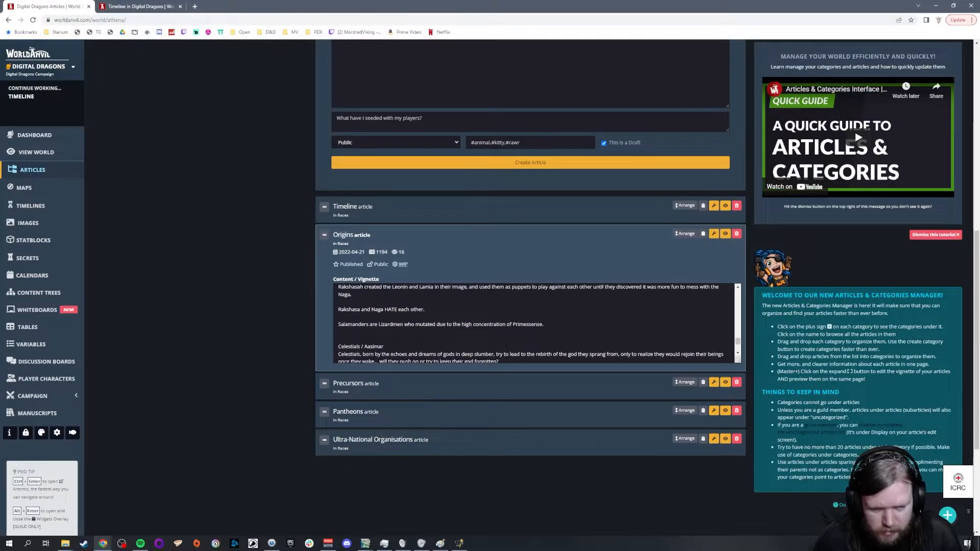
pyautogui.scroll(2, 506, 346)
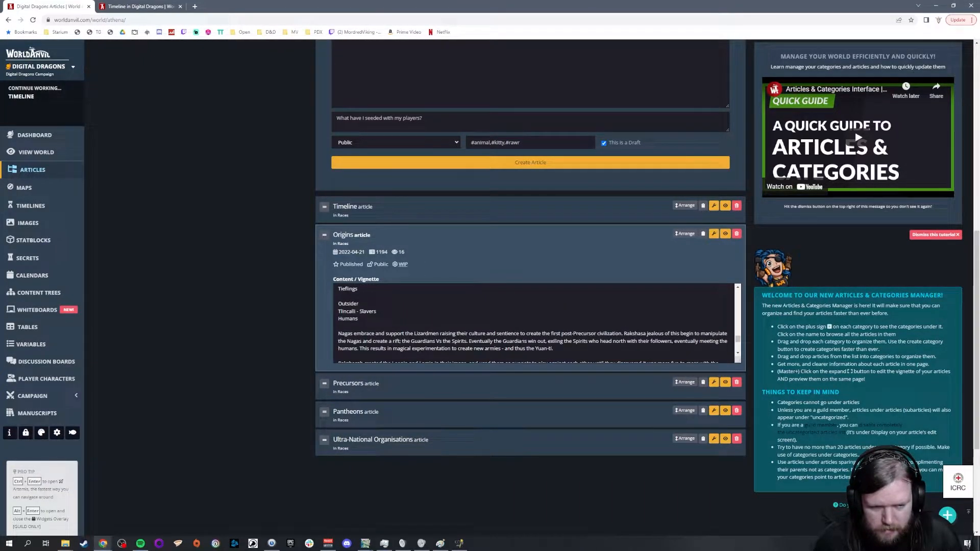
pyautogui.scroll(3, 506, 346)
pyautogui.scroll(2, 507, 346)
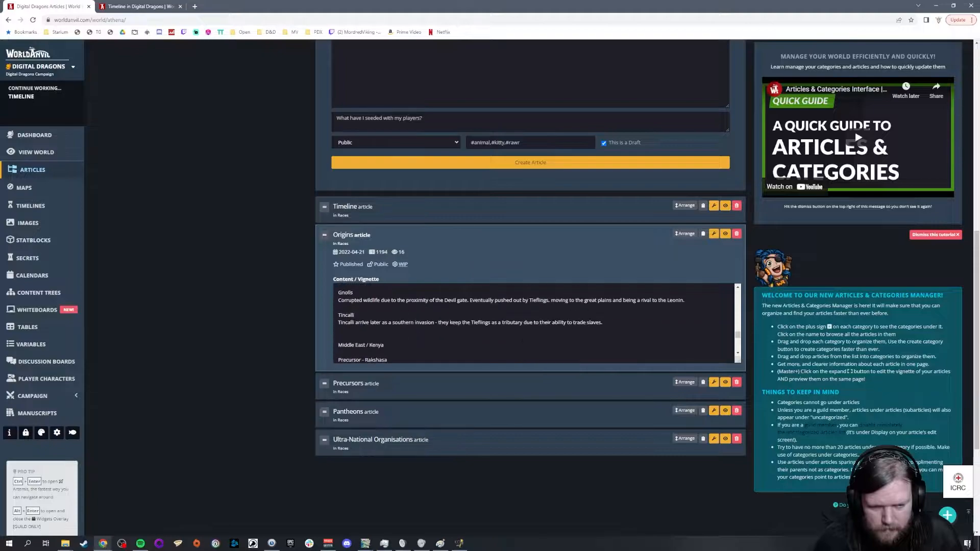
pyautogui.scroll(-4, 530, 336)
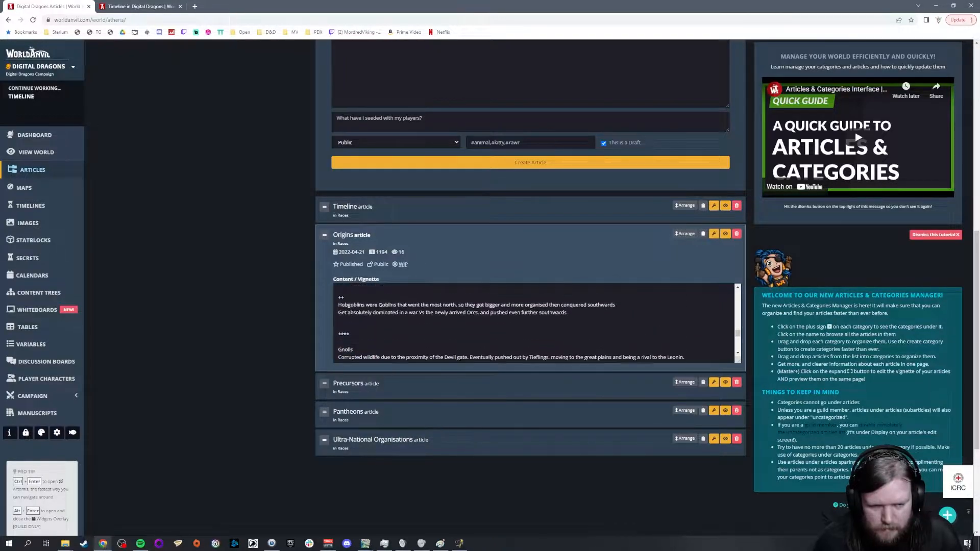
pyautogui.scroll(-6, 529, 336)
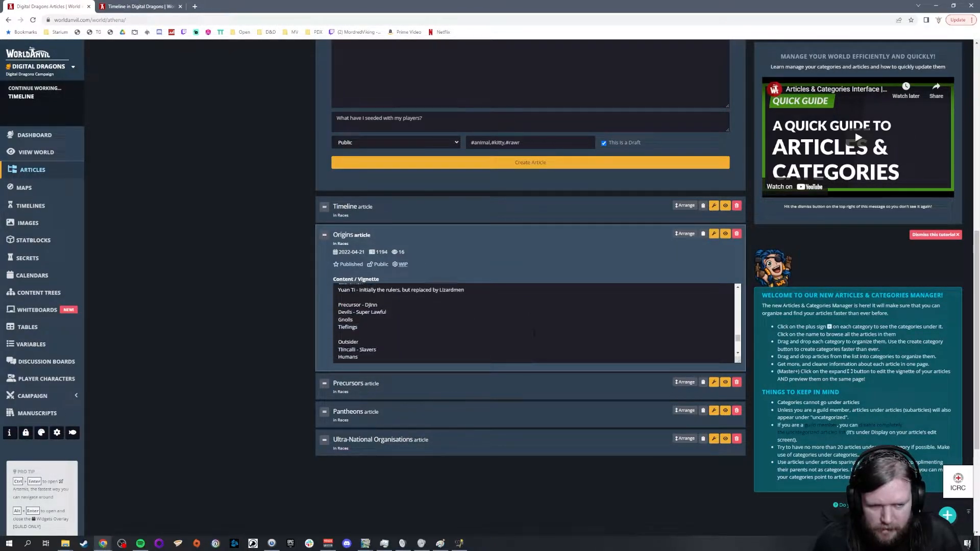
pyautogui.scroll(-3, 538, 325)
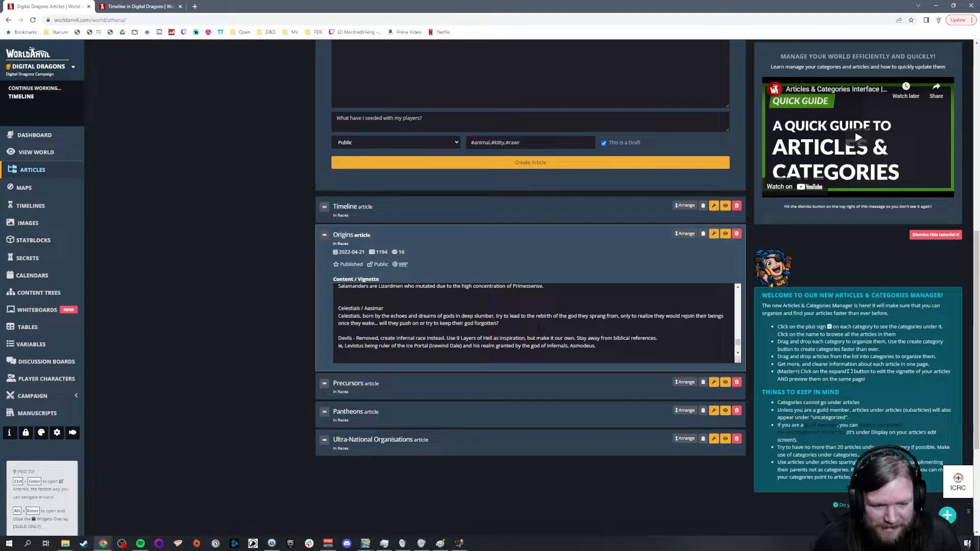
# Step: Read the Celestials / Aasimar and Devils paragraphs at the end of the Origins vignette, and return to the GIMP map
pyautogui.moveTo(526, 316); pyautogui.dragTo(317, 318)
pyautogui.click(361, 323)
pyautogui.click(528, 326)
pyautogui.click(438, 332)
pyautogui.moveTo(449, 346); pyautogui.dragTo(421, 345)
pyautogui.click(422, 331)
pyautogui.click(535, 338)
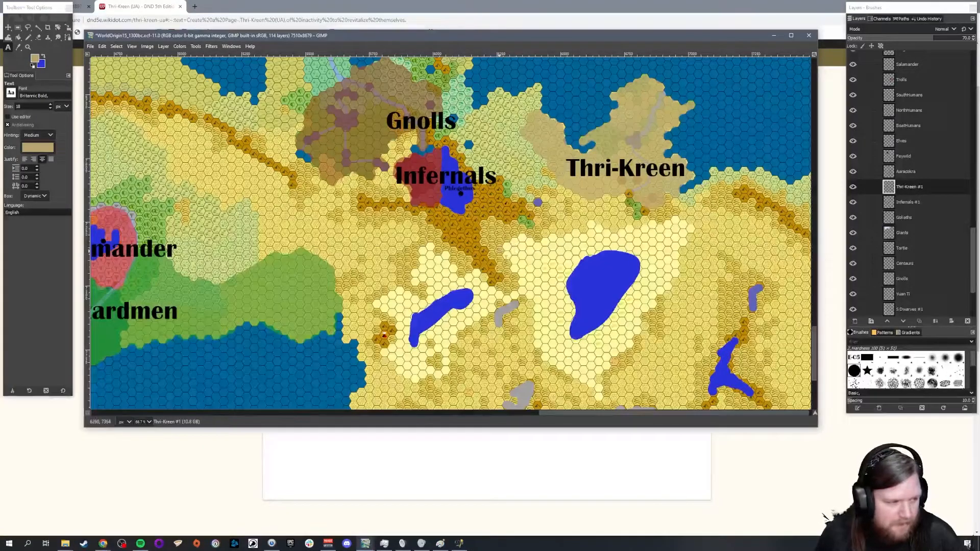
# Step: Return to World Anvil and add "Thri-Kreen - Insectoids, perhaps" below Humans in the Origins vignette's Outsider list
pyautogui.click(103, 543)
pyautogui.click(60, 505)
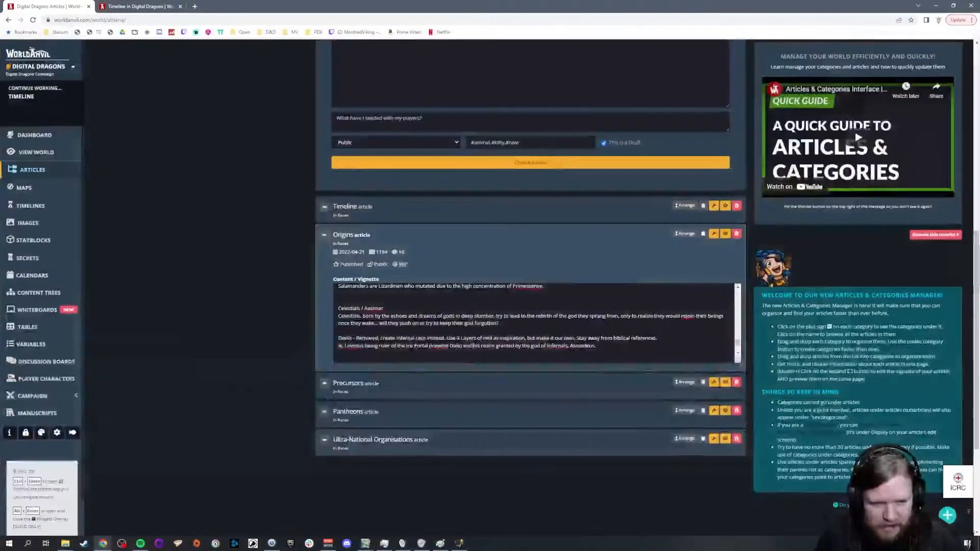
pyautogui.scroll(6, 473, 346)
pyautogui.scroll(1, 472, 345)
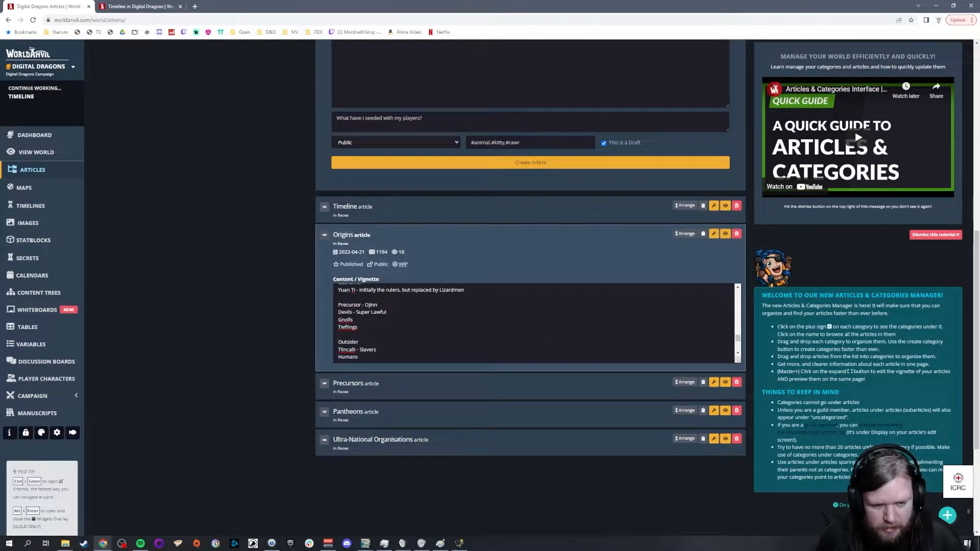
pyautogui.scroll(-1, 473, 345)
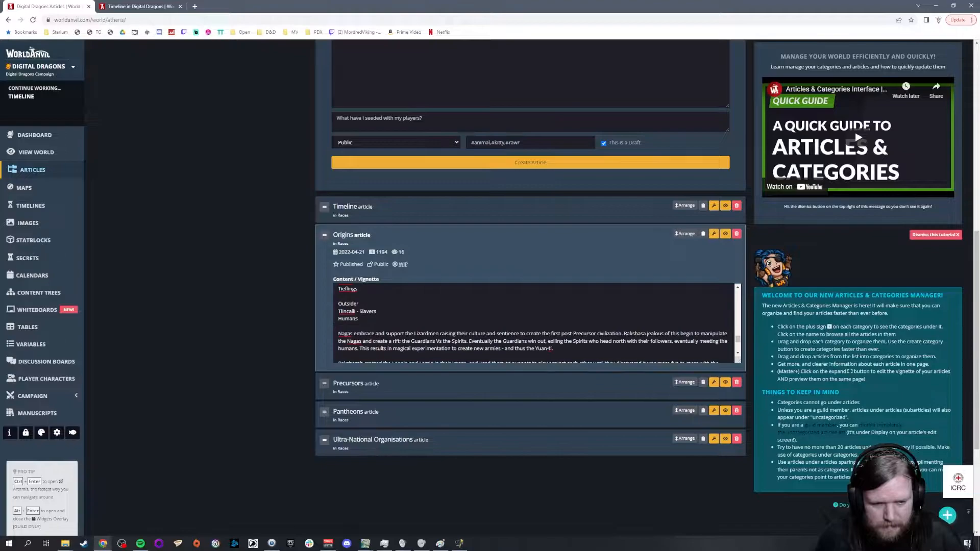
pyautogui.write('Thri-Kee')
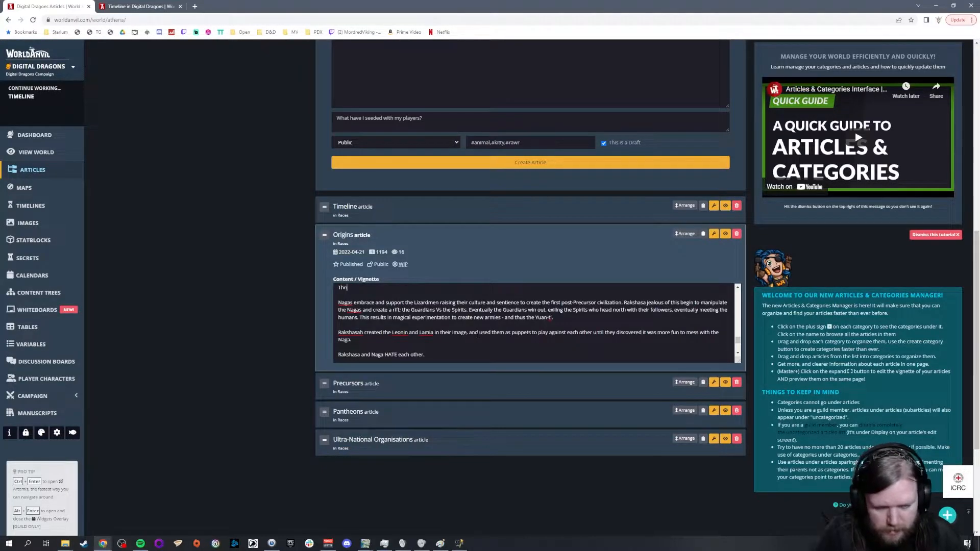
pyautogui.write('n')
pyautogui.press('Left')
pyautogui.press('Left')
pyautogui.write('r')
pyautogui.press('Down')
pyautogui.write('- ')
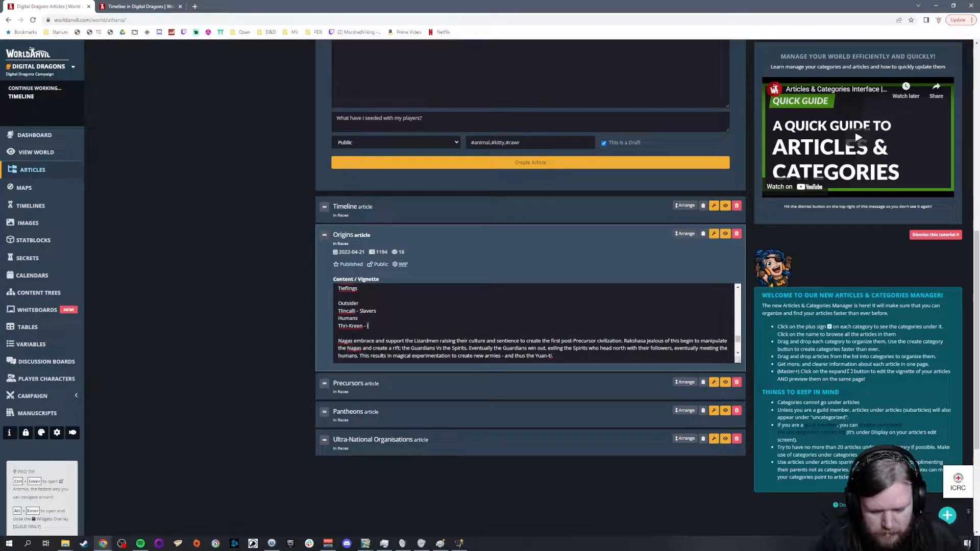
pyautogui.write('Insectoids')
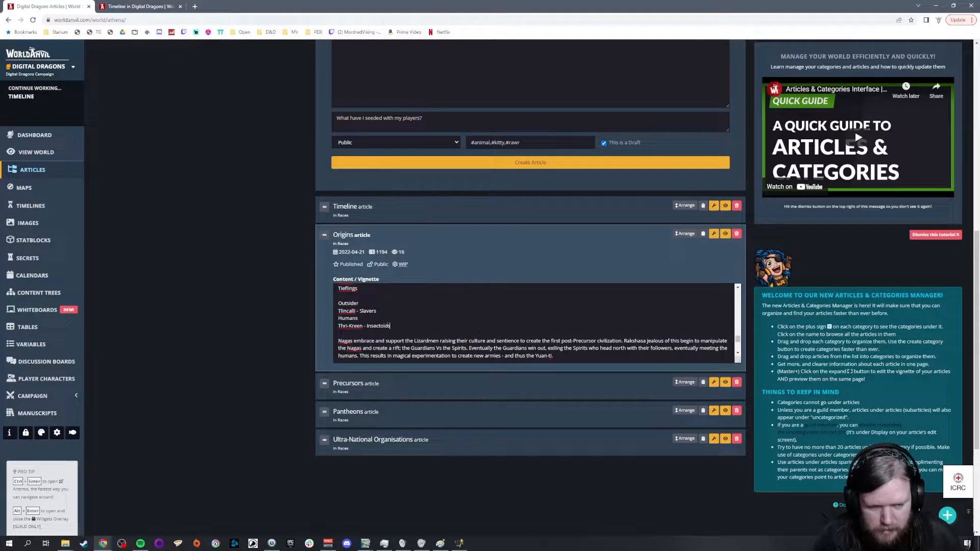
pyautogui.write(', perhaps')
# Step: Switch to GIMP to check the terrain around the Thri-Kreen territory, and go back to the World Anvil article
pyautogui.click(358, 544)
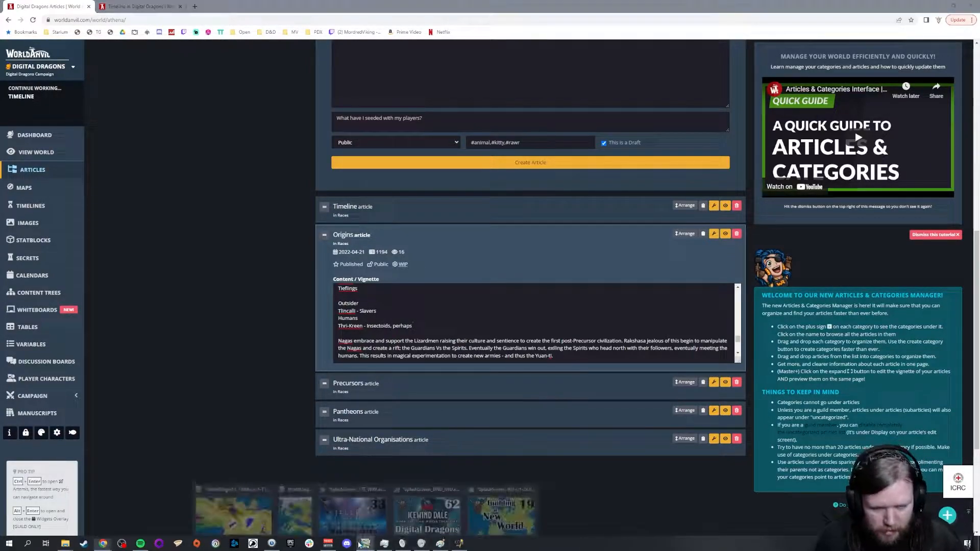
pyautogui.click(243, 515)
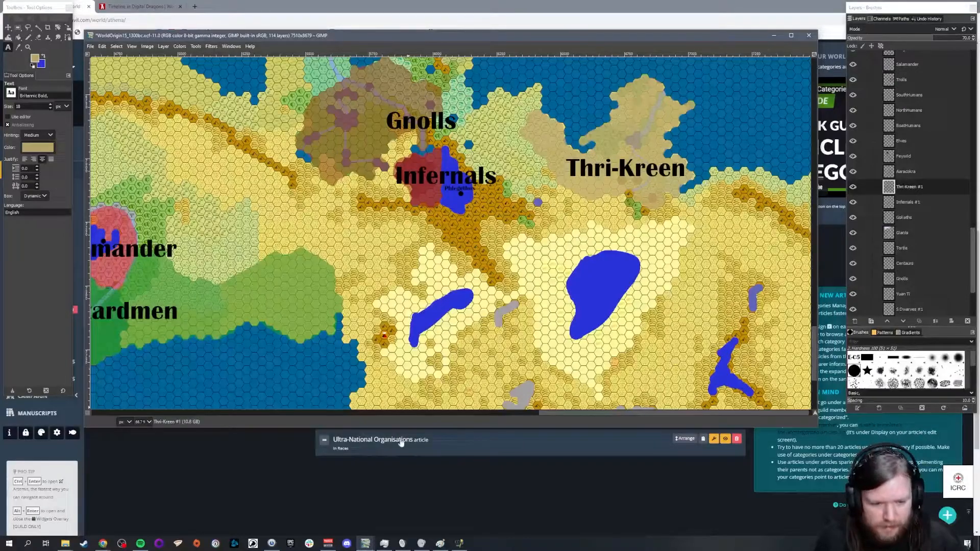
pyautogui.hotkey('alt', 'Tab')
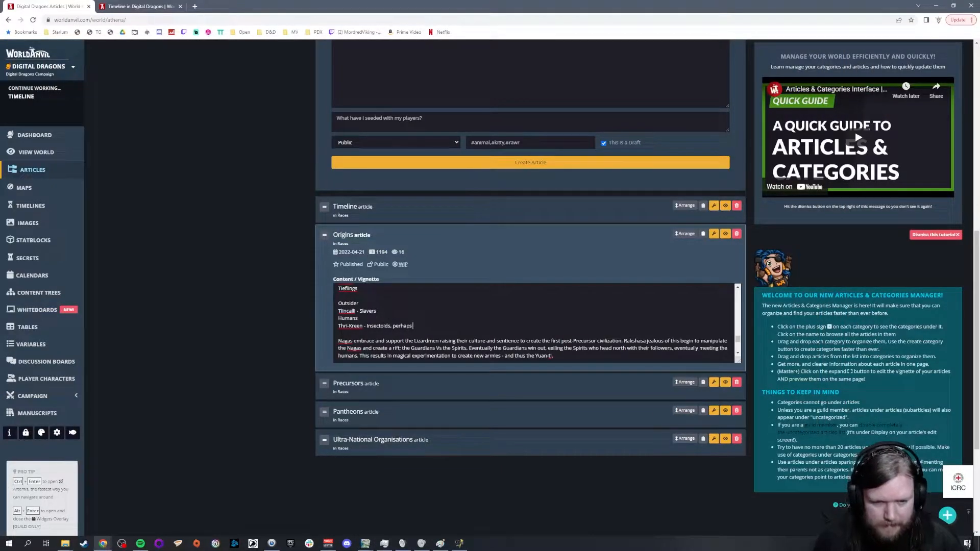
# Step: Replace "perhaps" in the Thri-Kreen entry with "actually evolved in the salt plains, but found life easier in the north so"
pyautogui.press('BackSpace')
pyautogui.press('BackSpace')
pyautogui.press('BackSpace')
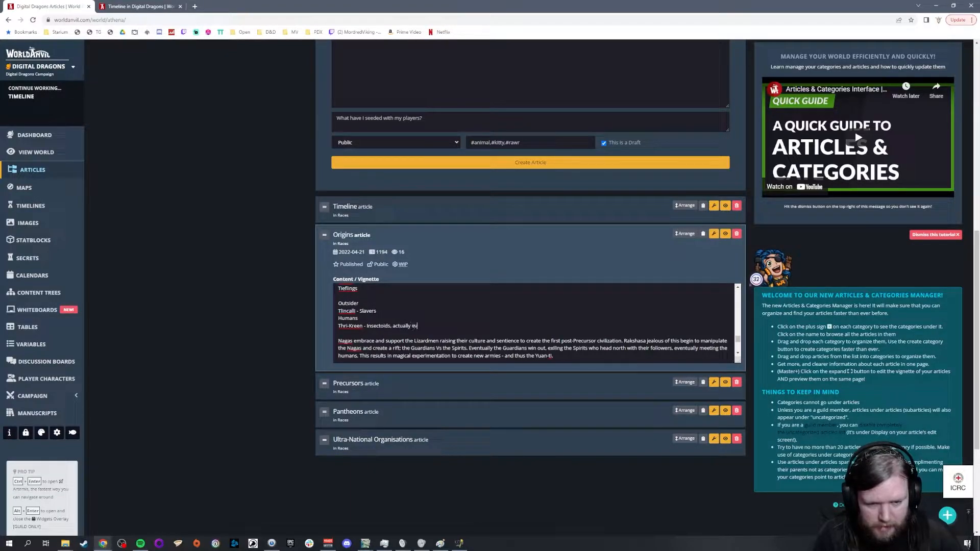
pyautogui.write('d in the salt plains, but found l')
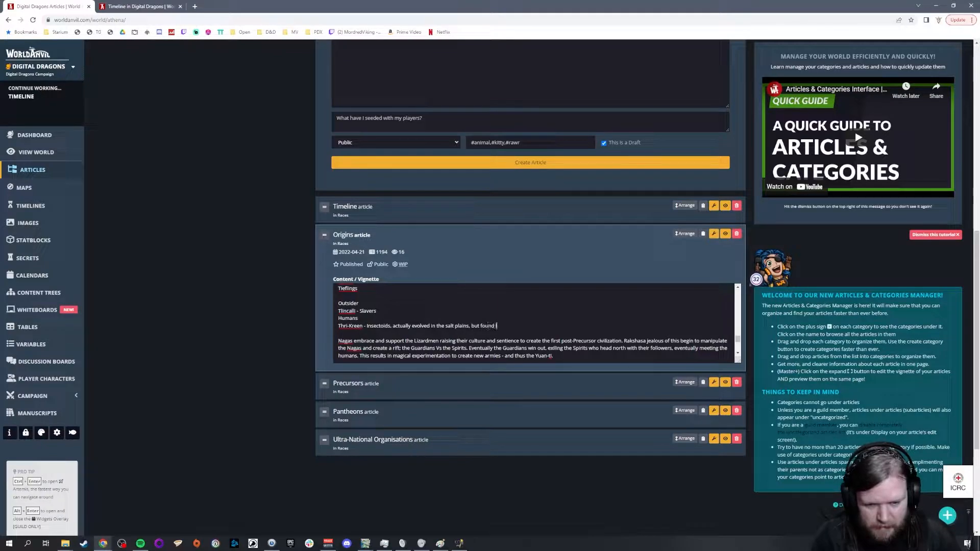
pyautogui.write('ife easier in the north so they moved there en-mass at some ')
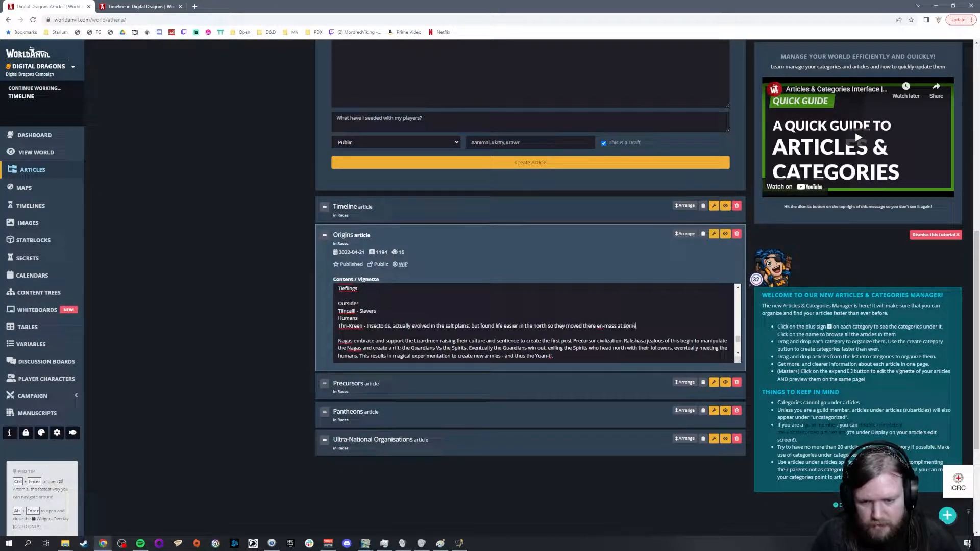
pyautogui.write('po')
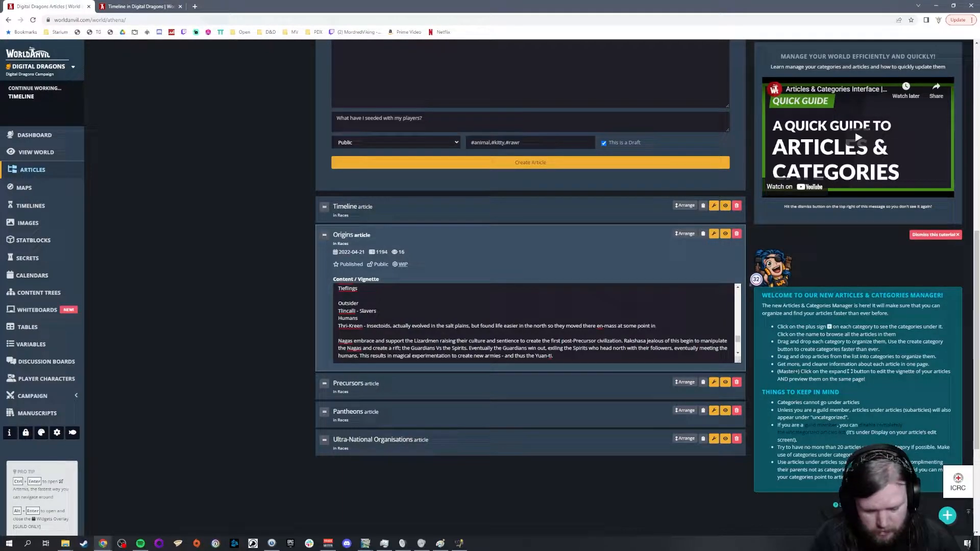
pyautogui.write('int in')
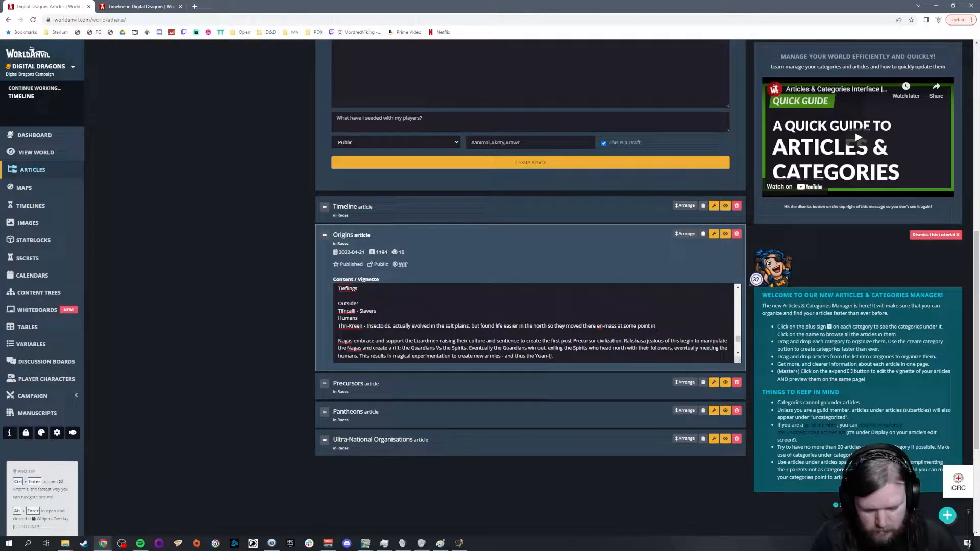
pyautogui.write(' history. ')
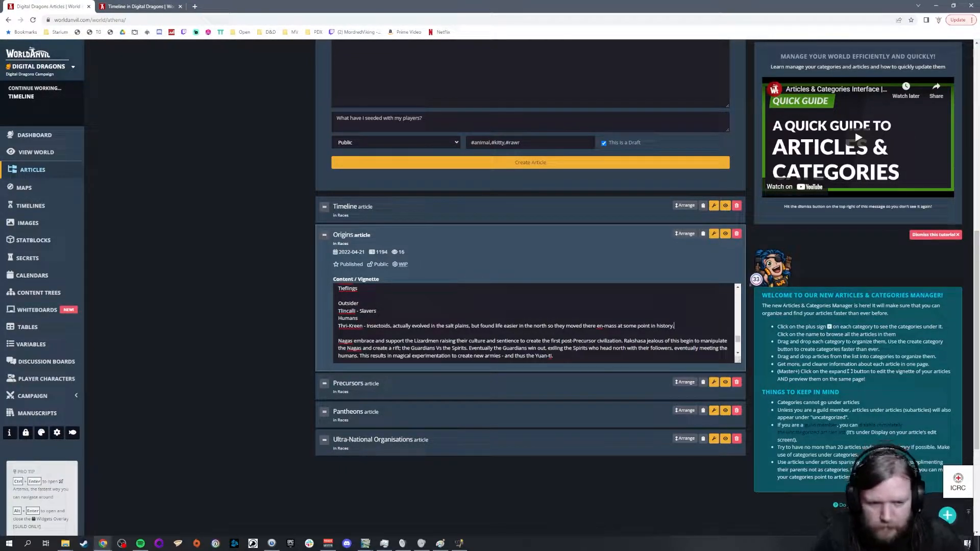
pyautogui.write('Telepathic due to the')
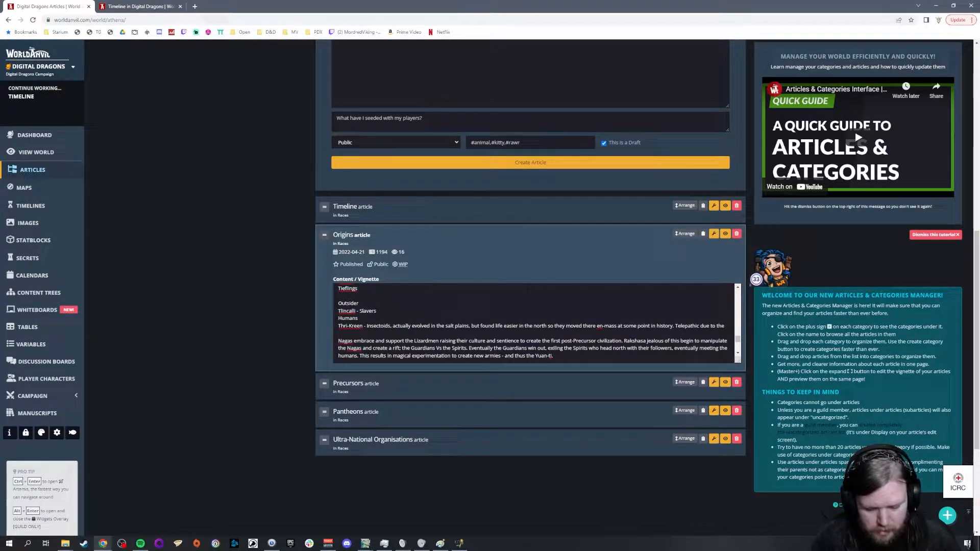
pyautogui.write(' Primessence')
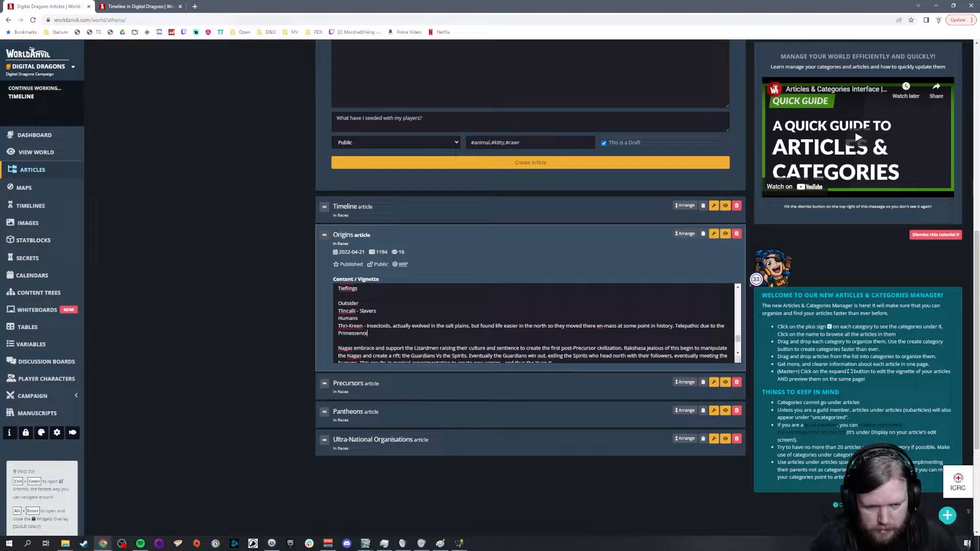
# Step: Add the sentence "Telepathic due to the Primessense in the salt flats." to the end of the Thri-Kreen entry
pyautogui.press('BackSpace')
pyautogui.press('BackSpace')
pyautogui.write('se ')
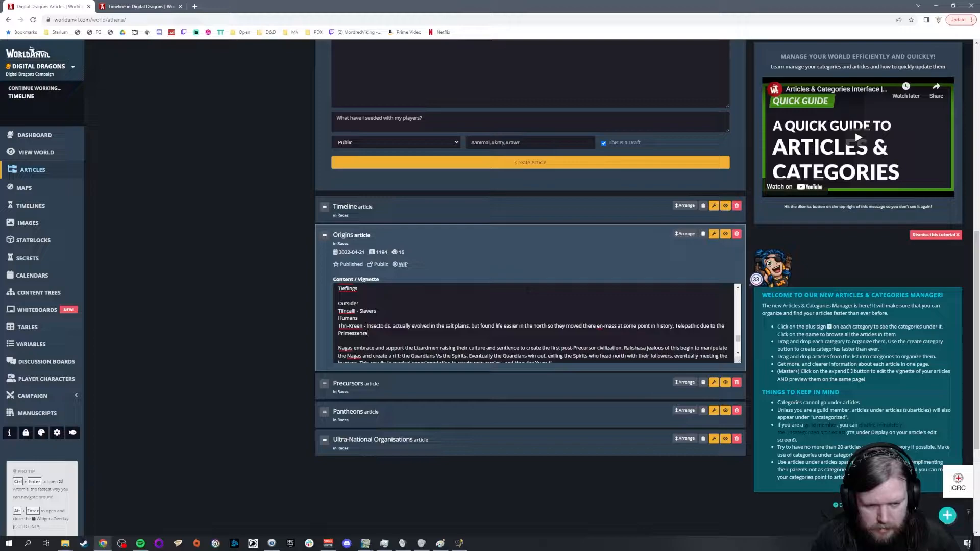
pyautogui.write('in the salt')
pyautogui.write(' gr')
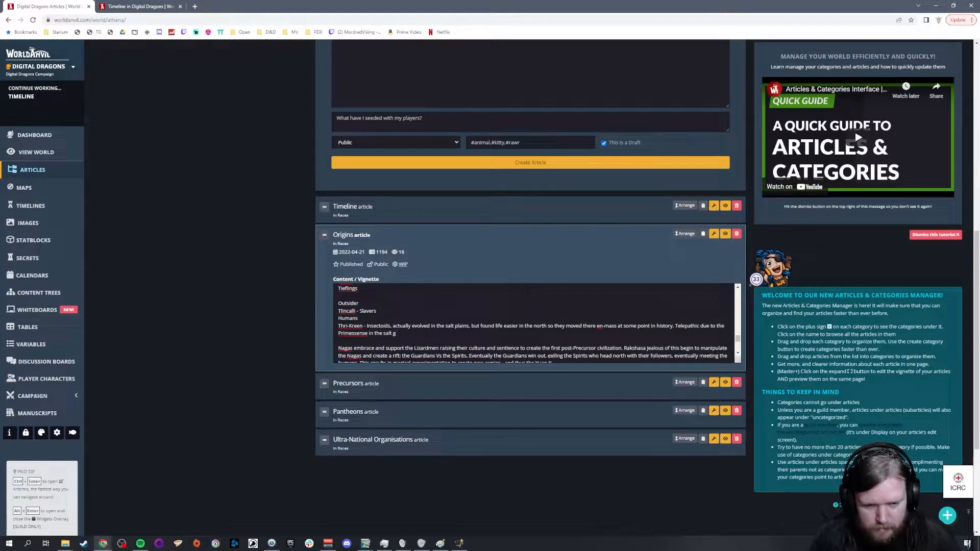
pyautogui.press('BackSpace')
pyautogui.write('flats/')
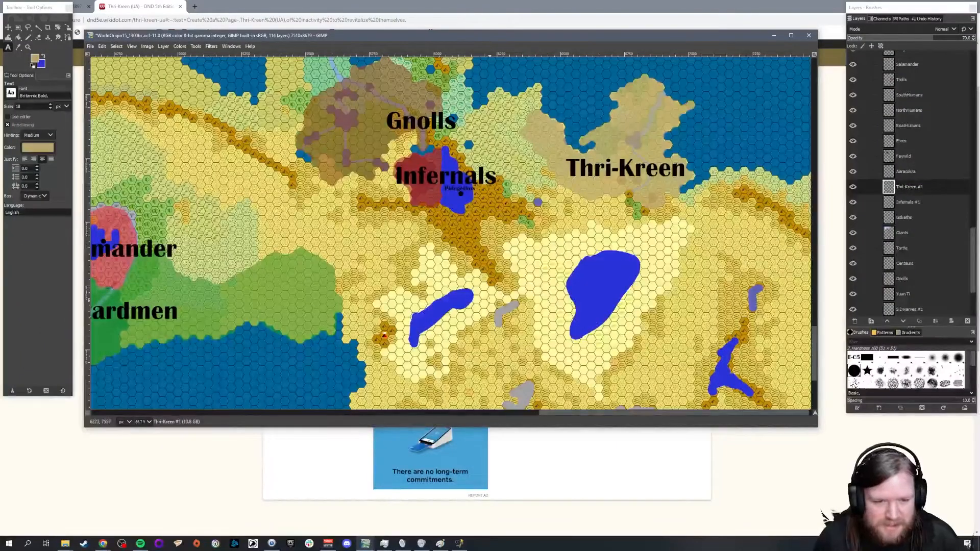
# Step: Switch to the GIMP map and choose the Eraser with the Jungle Lizardmen layer in the Races group selected
pyautogui.scroll(-2, 503, 235)
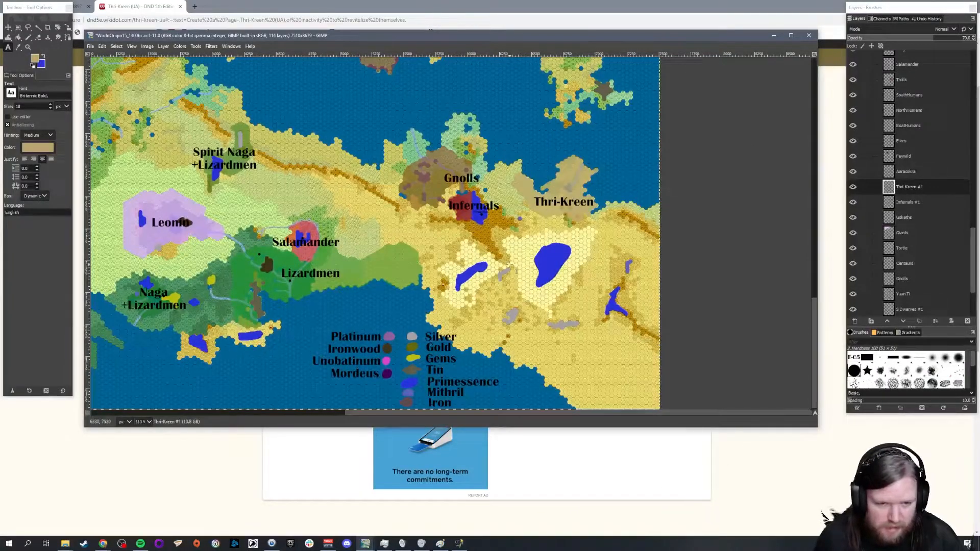
pyautogui.scroll(3, 317, 262)
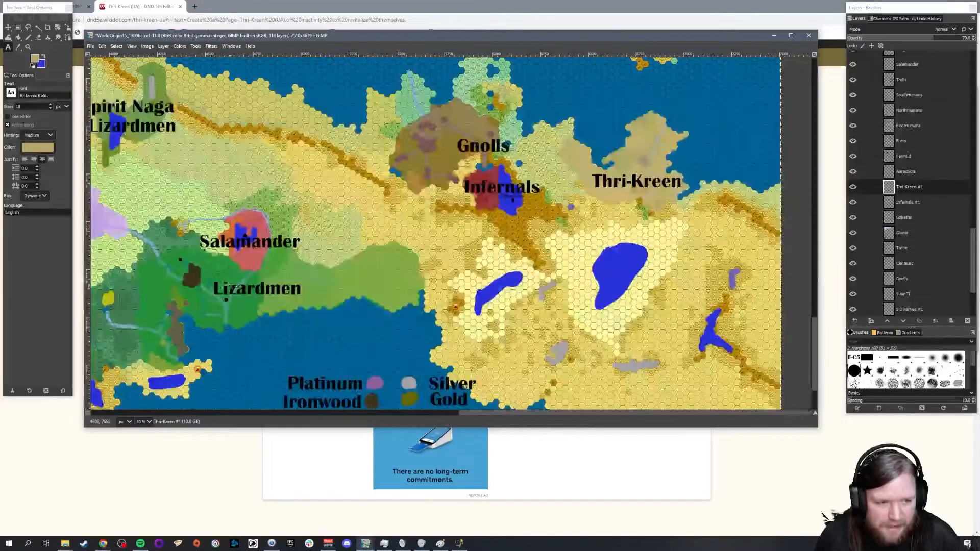
pyautogui.scroll(-2, 244, 288)
pyautogui.moveTo(480, 417); pyautogui.dragTo(424, 416)
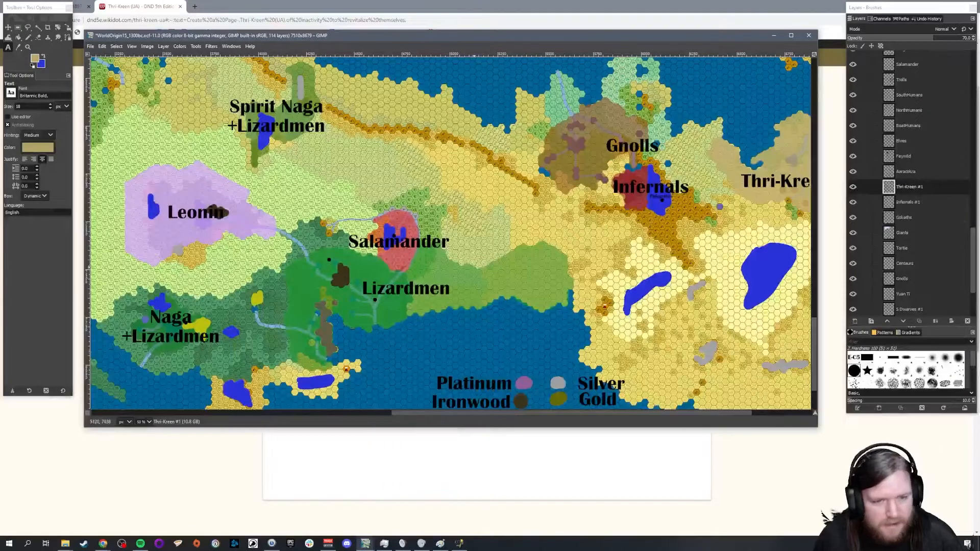
pyautogui.scroll(1, 564, 256)
pyautogui.click(39, 38)
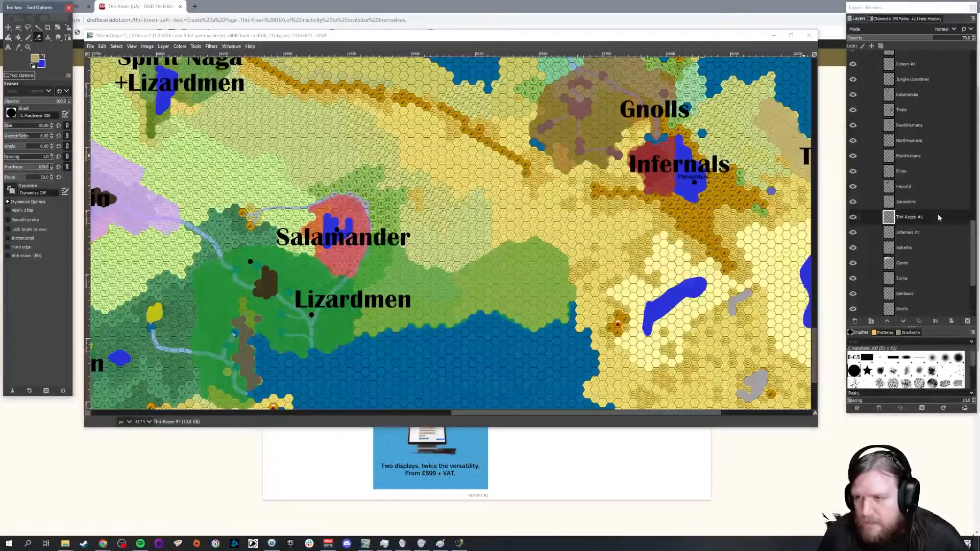
pyautogui.scroll(3, 937, 213)
pyautogui.click(913, 140)
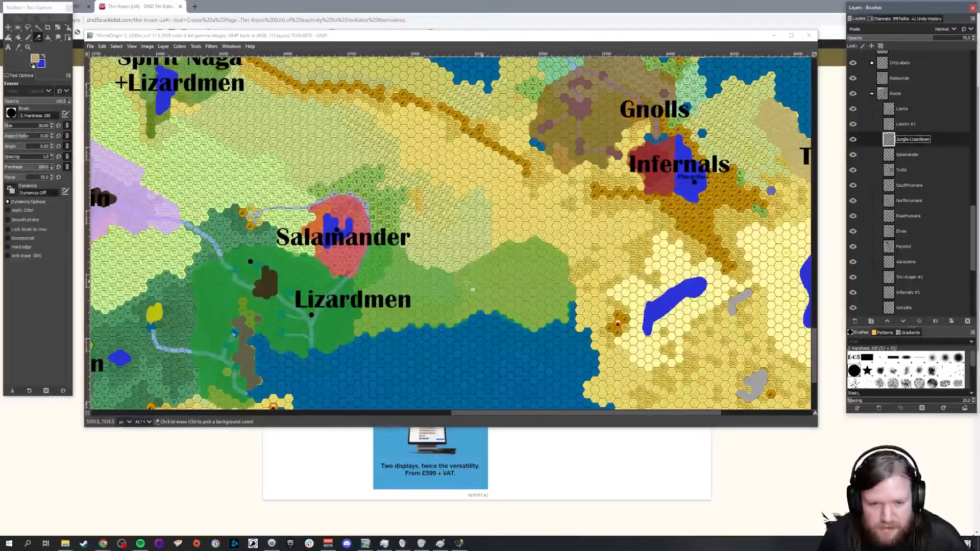
pyautogui.scroll(1, 406, 261)
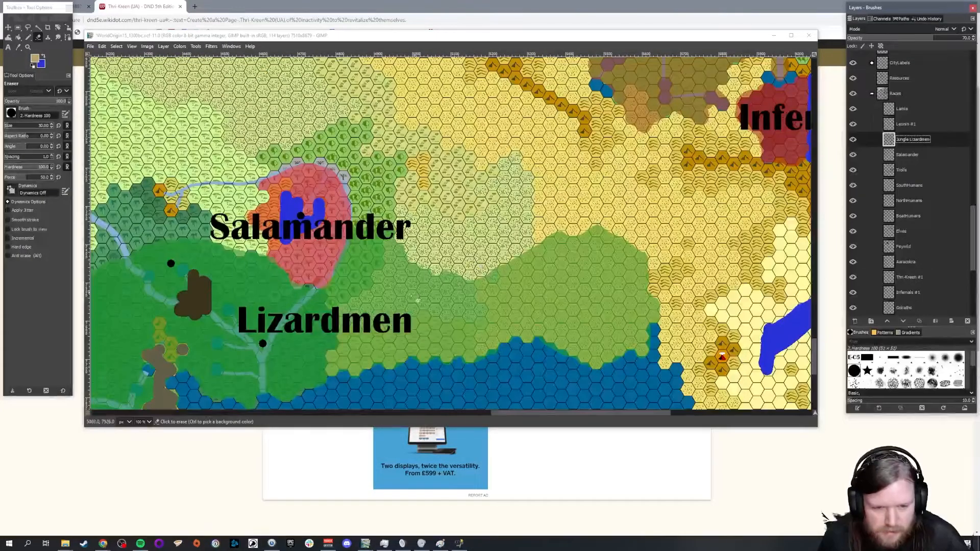
pyautogui.scroll(1, 352, 345)
pyautogui.scroll(-1, 450, 258)
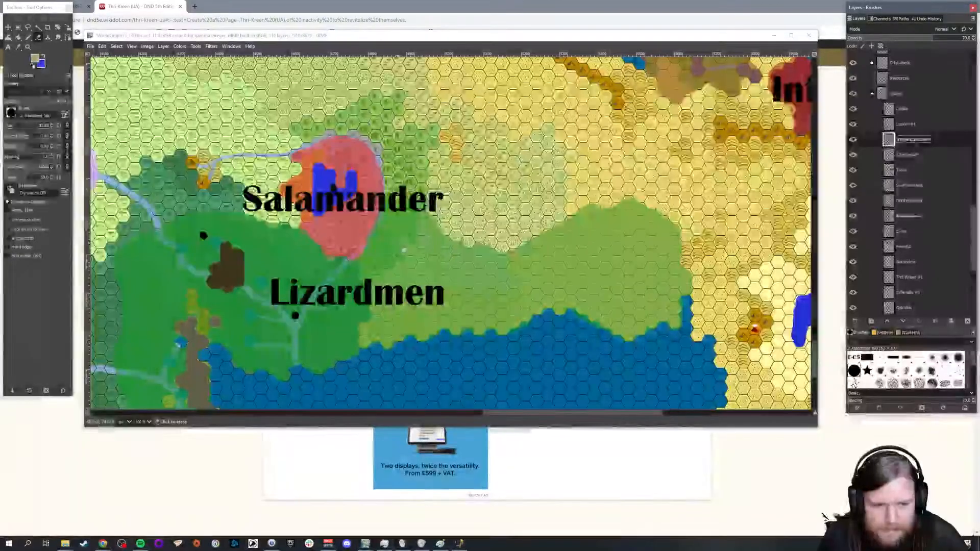
pyautogui.scroll(1, 414, 227)
pyautogui.moveTo(438, 202); pyautogui.dragTo(424, 237)
pyautogui.hotkey('ctrl', 'z')
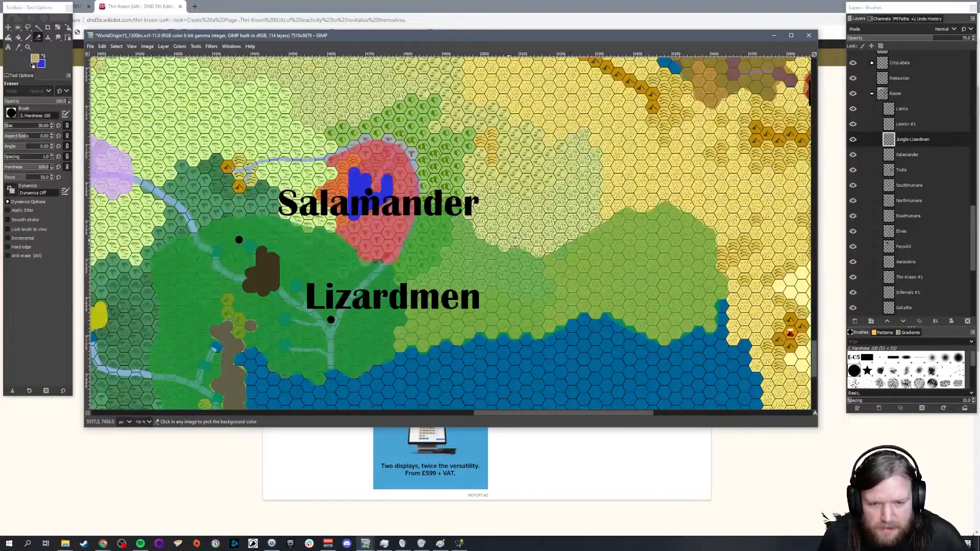
pyautogui.scroll(-1, 505, 240)
pyautogui.moveTo(514, 250)
pyautogui.mouseDown()
pyautogui.moveTo(503, 245)
pyautogui.moveTo(516, 292)
pyautogui.moveTo(562, 289)
pyautogui.mouseUp()
pyautogui.hotkey('ctrl', 'z')
# Step: Erase the far eastern stretch of the Lizardmen territory along the south coast and trim its north-eastern edge near the Salamander area
pyautogui.moveTo(497, 250)
pyautogui.mouseDown()
pyautogui.moveTo(505, 245)
pyautogui.moveTo(518, 283)
pyautogui.moveTo(588, 316)
pyautogui.mouseUp()
pyautogui.moveTo(513, 254)
pyautogui.mouseDown()
pyautogui.moveTo(661, 204)
pyautogui.moveTo(709, 237)
pyautogui.moveTo(714, 252)
pyautogui.moveTo(587, 262)
pyautogui.moveTo(707, 267)
pyautogui.moveTo(587, 284)
pyautogui.moveTo(719, 298)
pyautogui.moveTo(638, 311)
pyautogui.moveTo(709, 326)
pyautogui.moveTo(663, 339)
pyautogui.moveTo(681, 306)
pyautogui.moveTo(597, 306)
pyautogui.moveTo(594, 268)
pyautogui.moveTo(551, 257)
pyautogui.moveTo(592, 298)
pyautogui.moveTo(529, 278)
pyautogui.moveTo(528, 265)
pyautogui.moveTo(582, 283)
pyautogui.mouseUp()
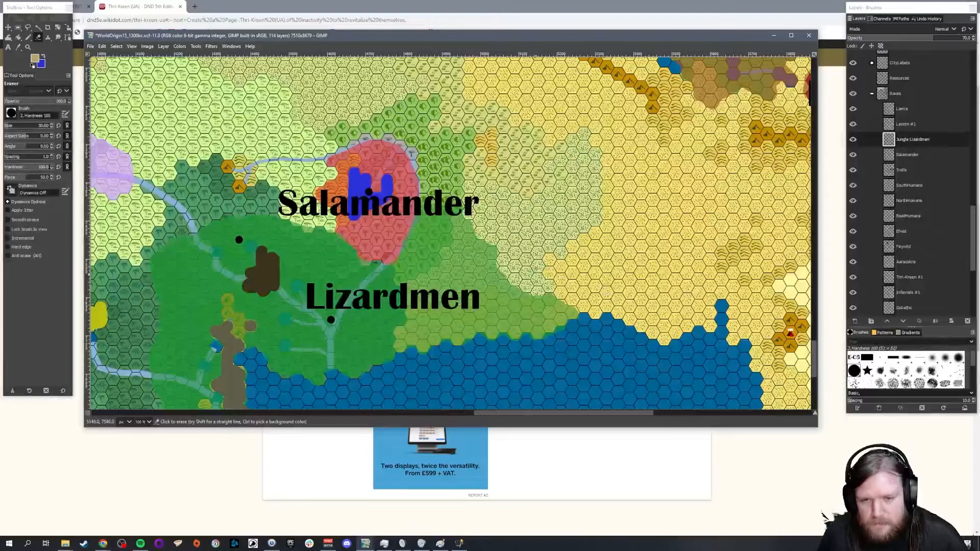
pyautogui.scroll(-2, 580, 252)
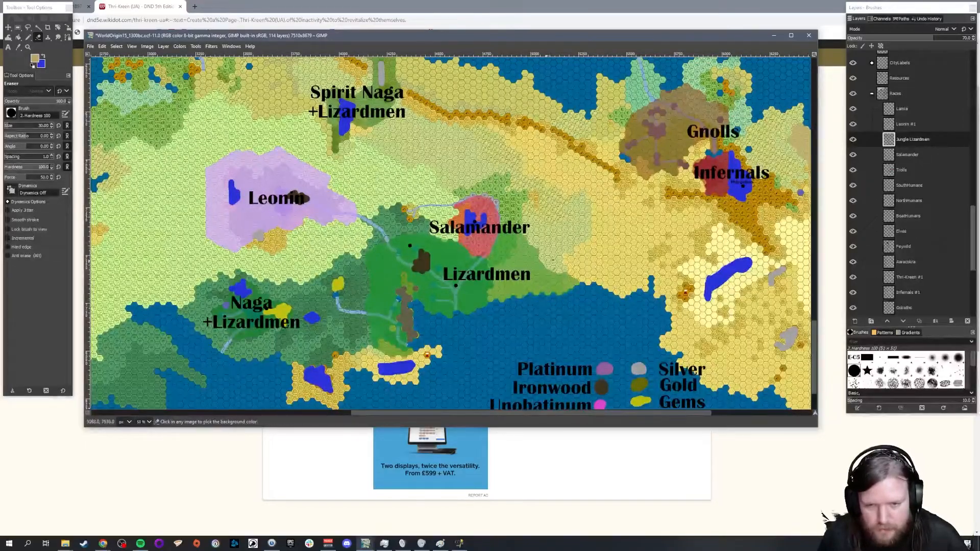
pyautogui.scroll(5, 545, 260)
pyautogui.moveTo(518, 178); pyautogui.dragTo(512, 215)
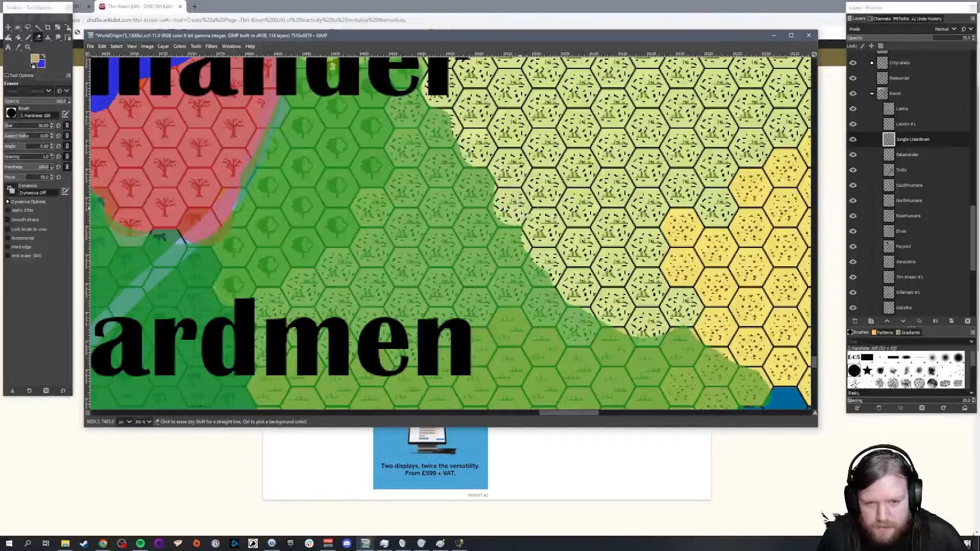
pyautogui.scroll(-2, 498, 183)
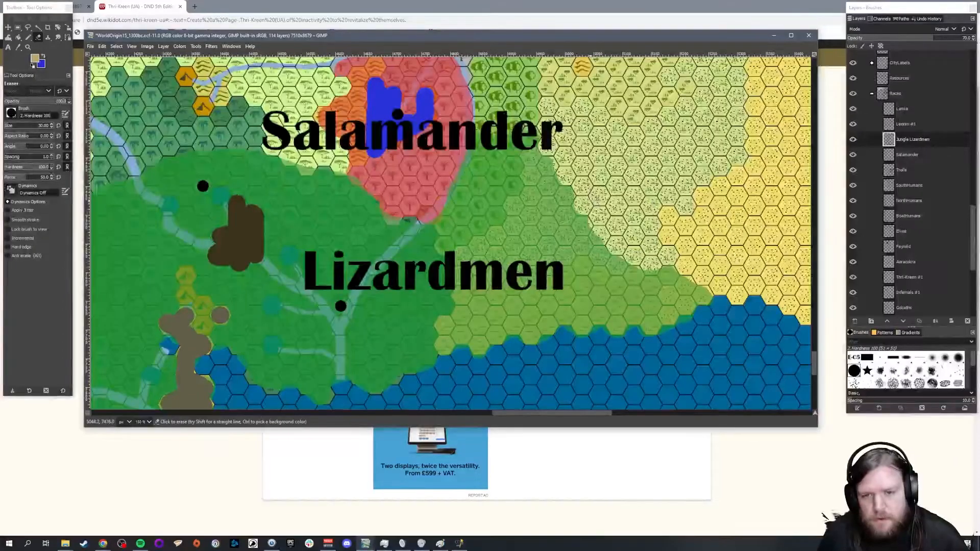
# Step: Check the trimmed Lizardmen territory against its neighbours and save the map file
pyautogui.scroll(-3, 701, 224)
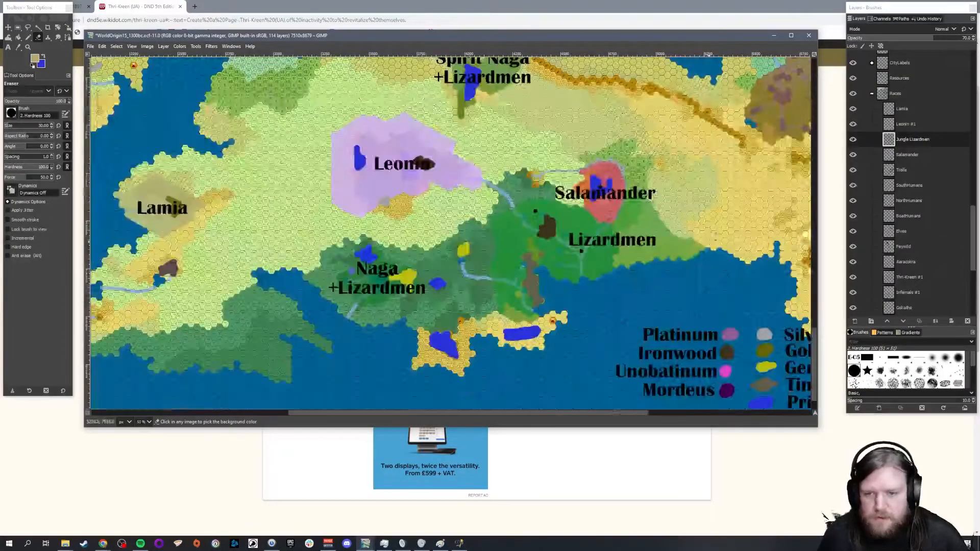
pyautogui.scroll(3, 665, 215)
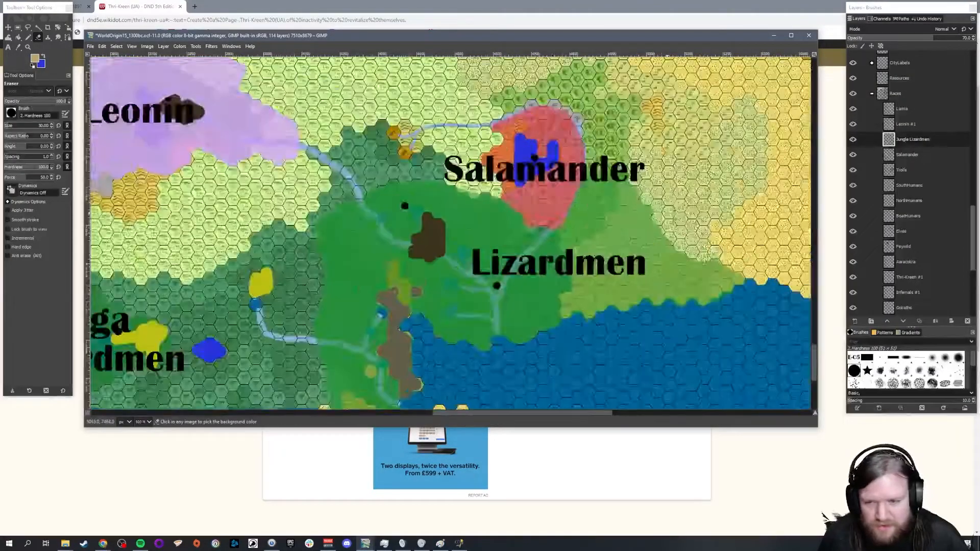
pyautogui.scroll(-3, 704, 200)
pyautogui.hscroll(6, 588, 382)
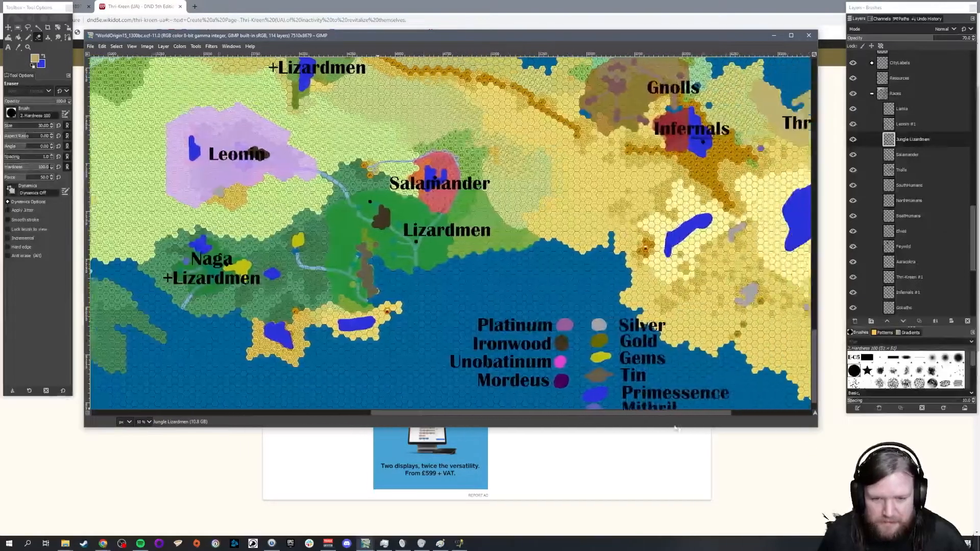
pyautogui.scroll(2, 715, 322)
pyautogui.hotkey('ctrl', 's')
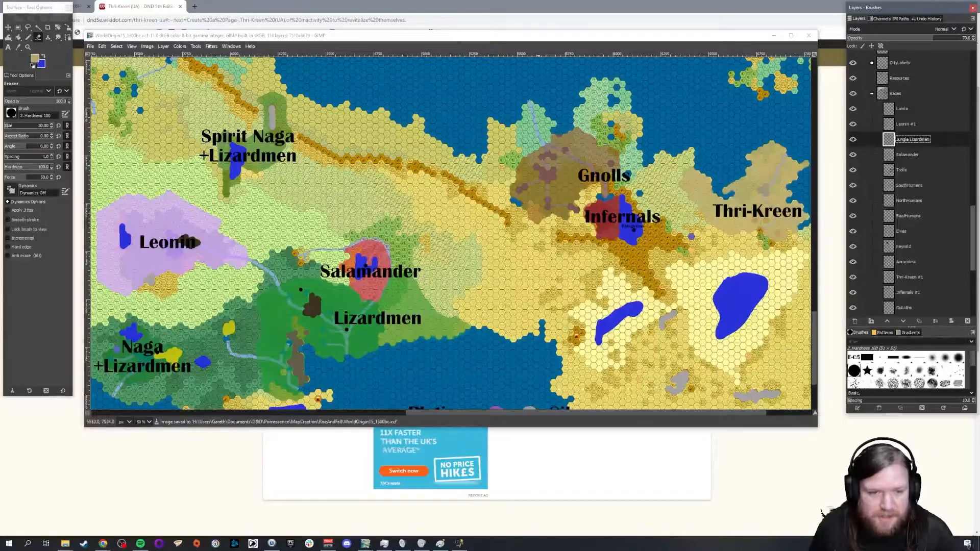
# Step: Examine how the race territories are spread across the southern lands and the whole world map
pyautogui.scroll(-1, 471, 241)
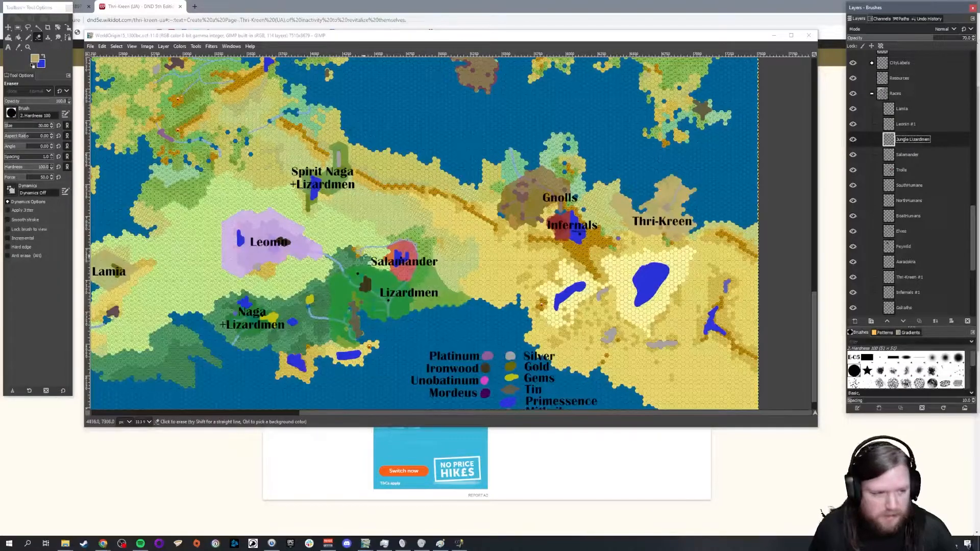
pyautogui.scroll(-1, 367, 260)
pyautogui.scroll(2, 372, 255)
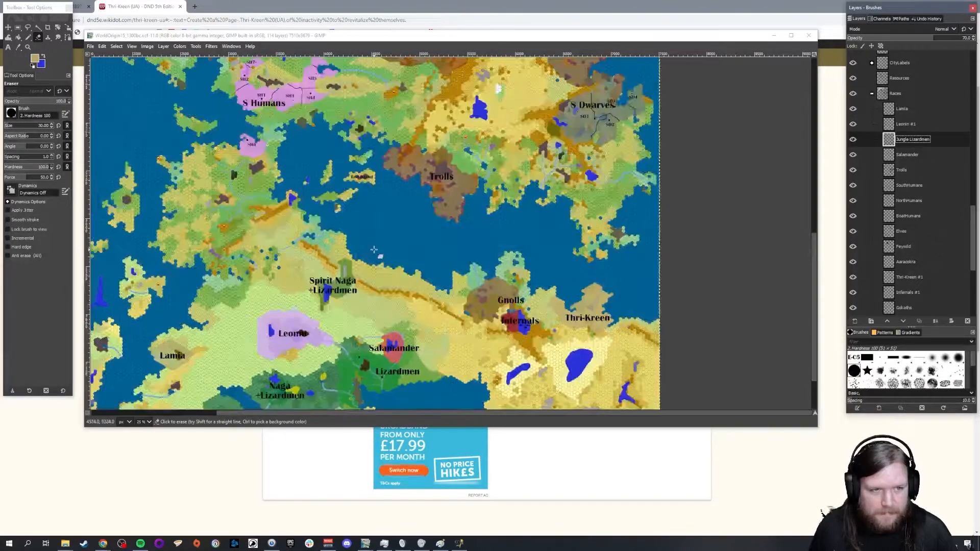
pyautogui.scroll(-1, 375, 249)
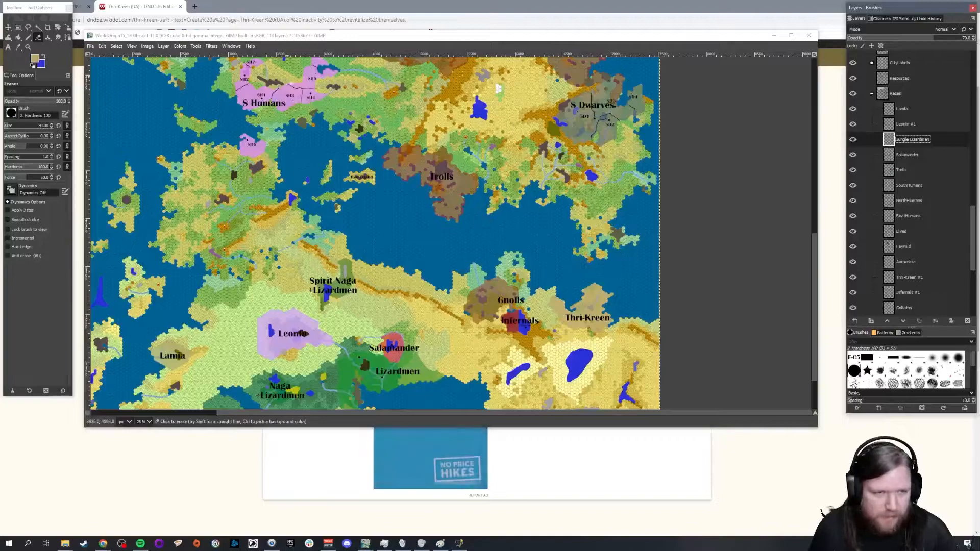
pyautogui.scroll(-1, 422, 282)
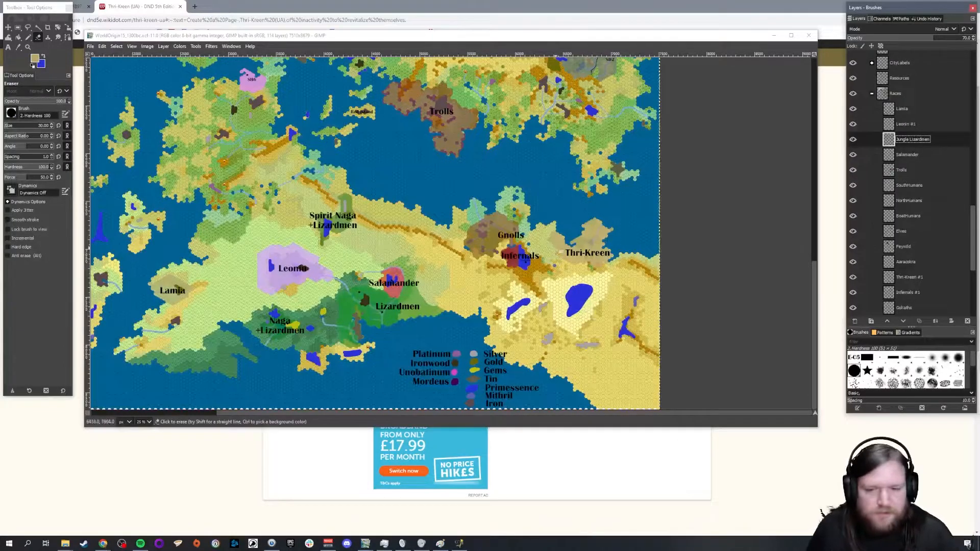
pyautogui.scroll(-4, 553, 213)
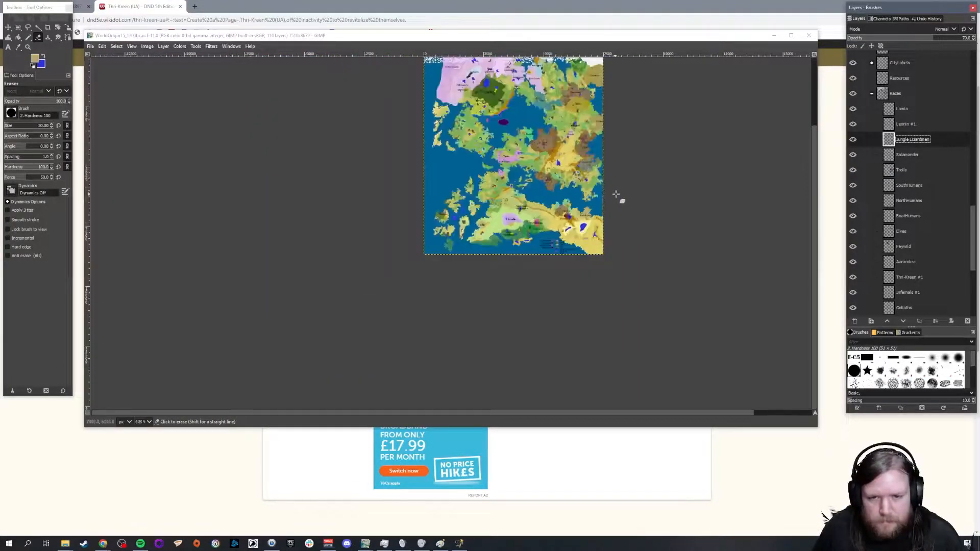
pyautogui.moveTo(648, 419); pyautogui.dragTo(672, 417)
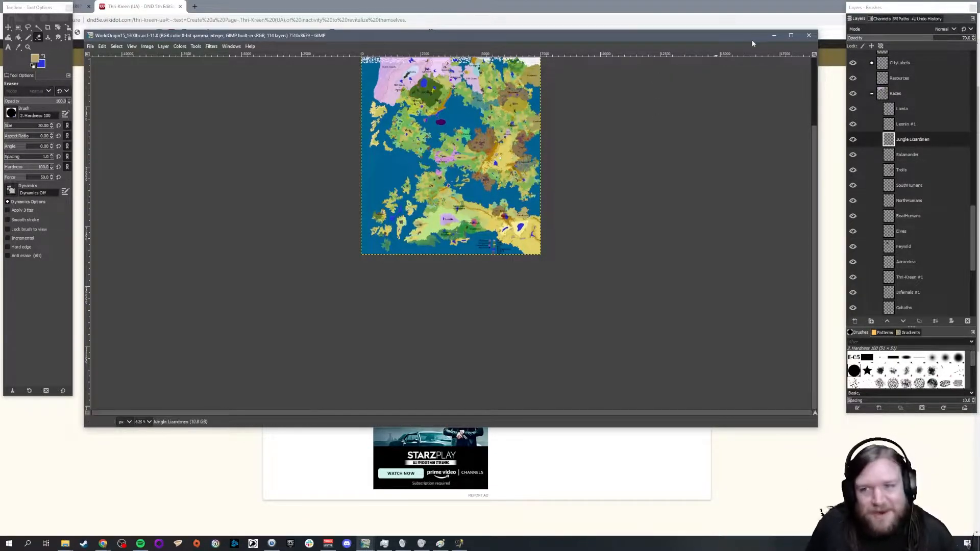
# Step: Switch back to the World Anvil articles page and expand the Pantheons article's vignette for editing
pyautogui.click(722, 11)
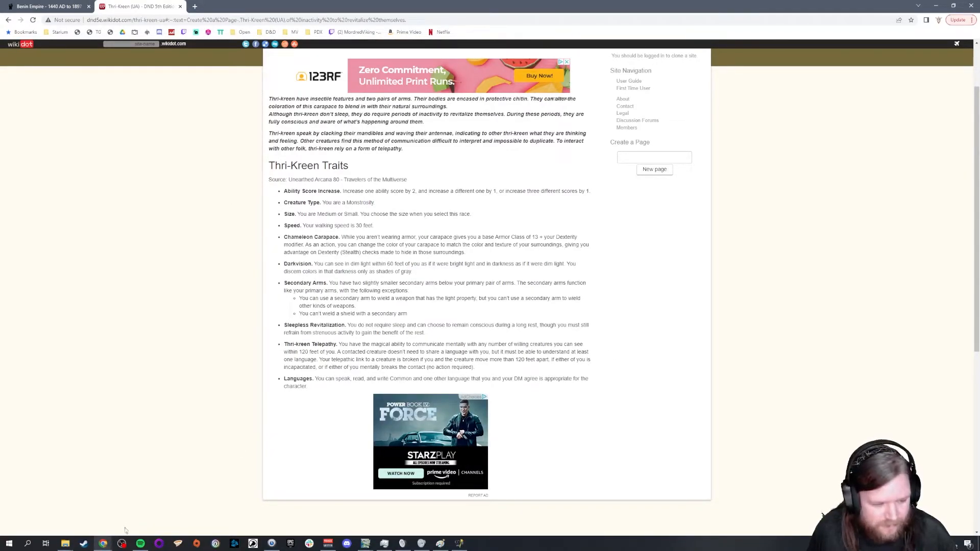
pyautogui.moveTo(110, 544)
pyautogui.click(61, 508)
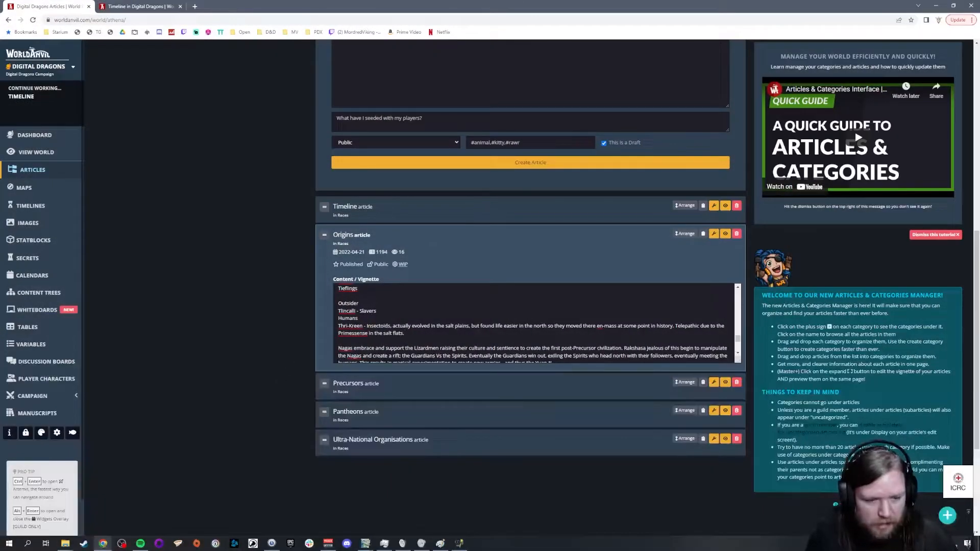
pyautogui.click(442, 412)
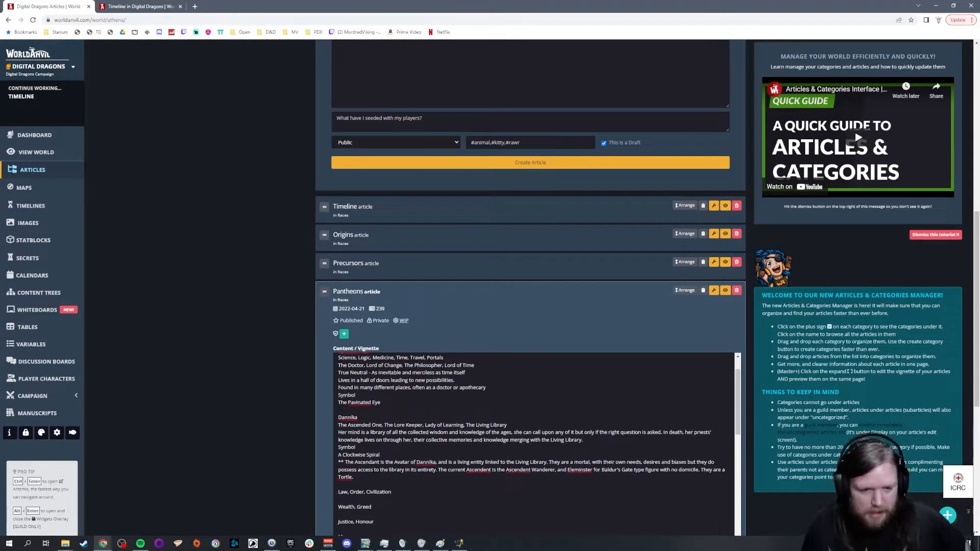
# Step: Add ", Progress" after "Portals" in the domain list of the Nynniow entry in the Pantheons vignette
pyautogui.scroll(1, 533, 443)
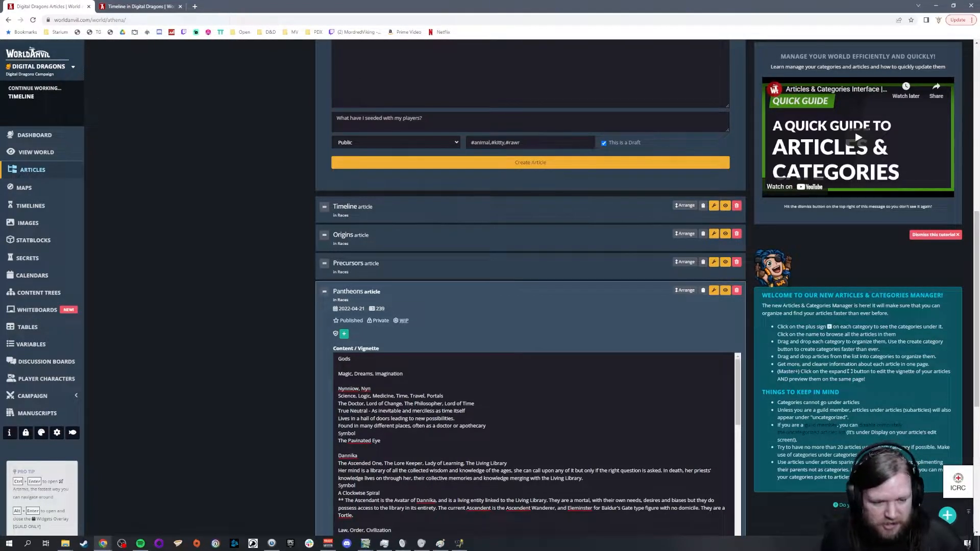
pyautogui.scroll(-2, 243, 332)
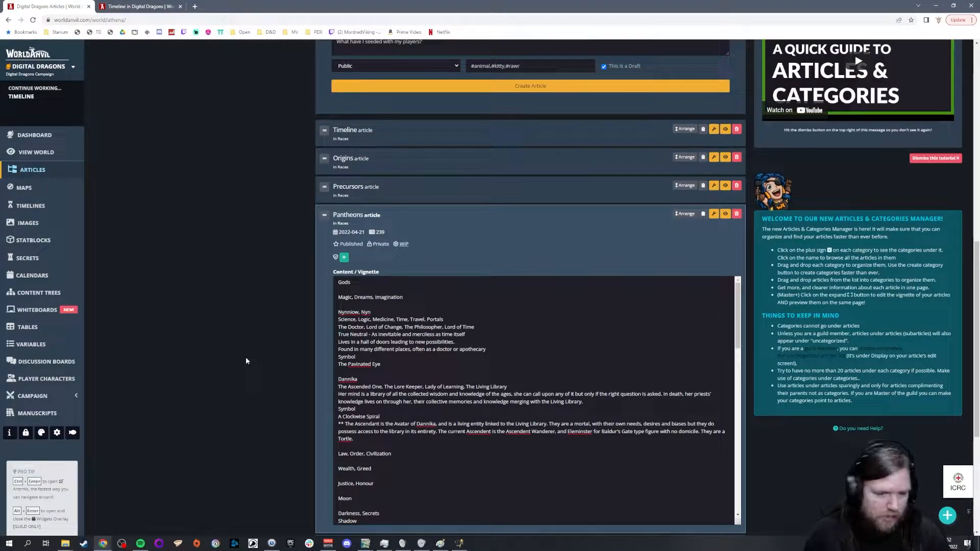
pyautogui.write(', Progress')
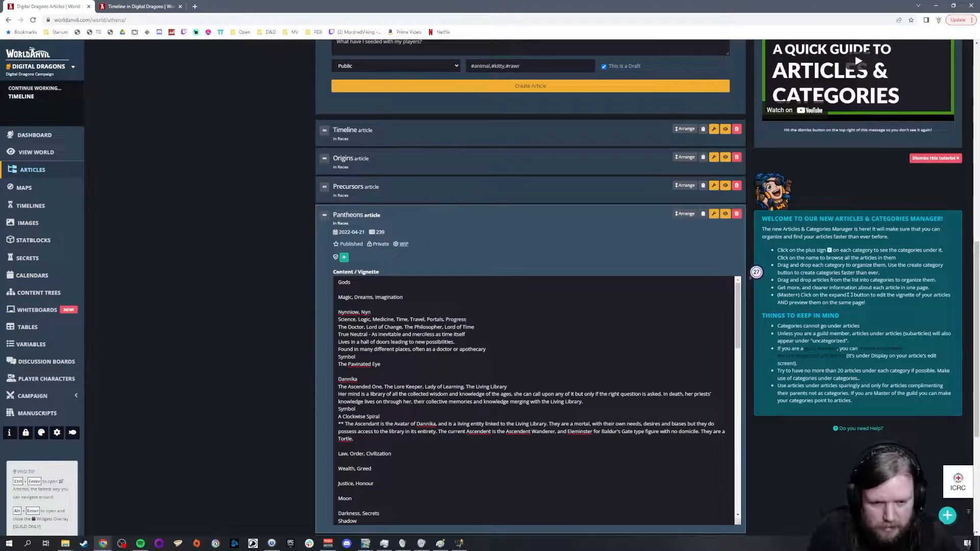
# Step: Review the god and domain entries in the Pantheons vignette, from Dannika down to the Afterlife notes
pyautogui.click(339, 476)
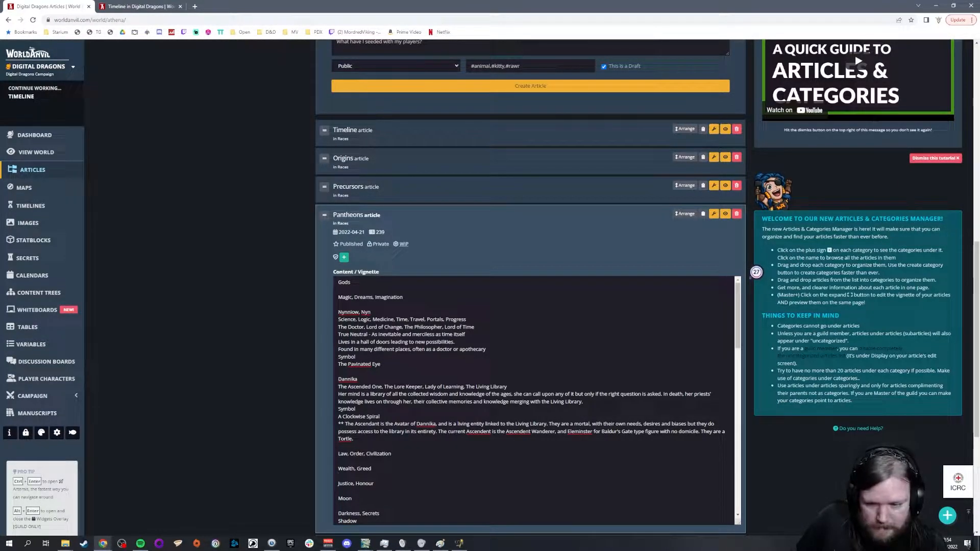
pyautogui.scroll(-1, 534, 401)
pyautogui.doubleClick(345, 400)
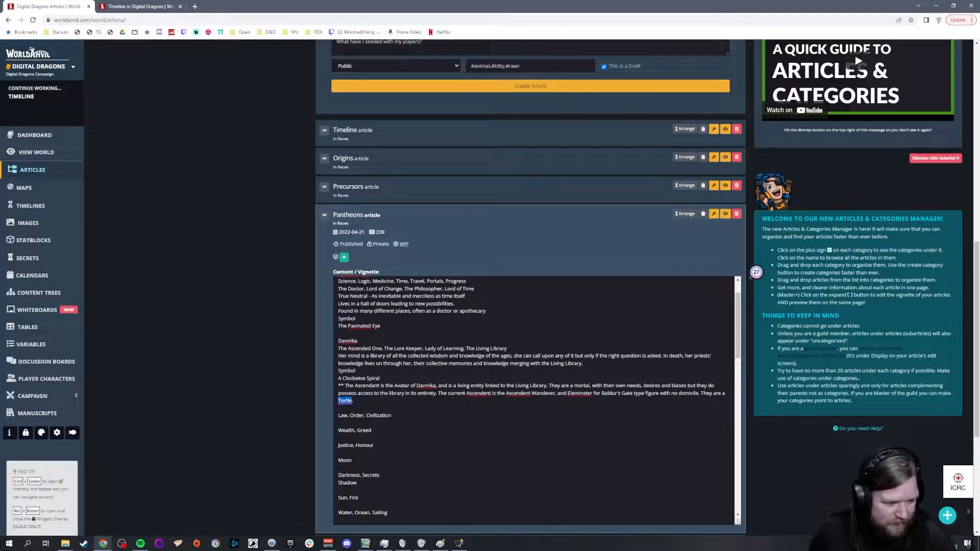
pyautogui.scroll(-3, 536, 401)
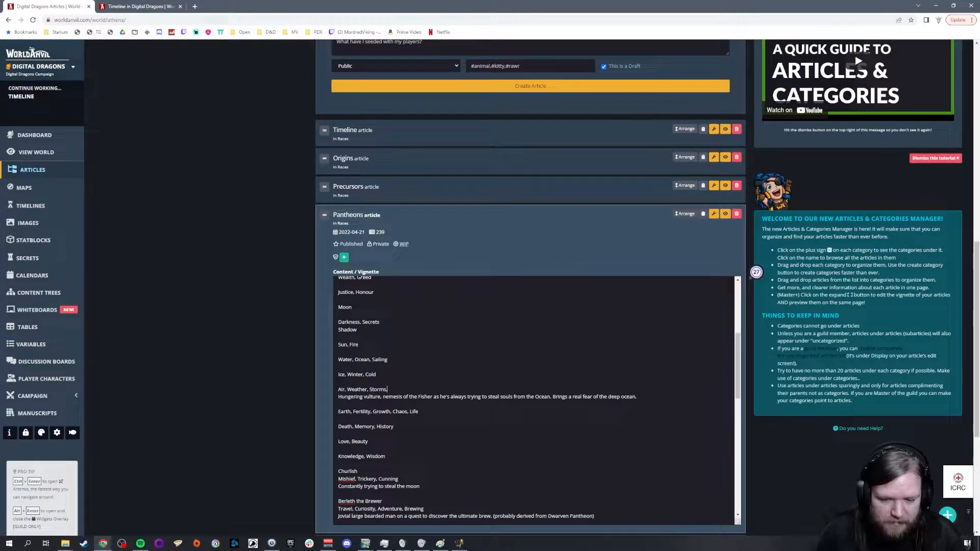
pyautogui.scroll(-3, 536, 400)
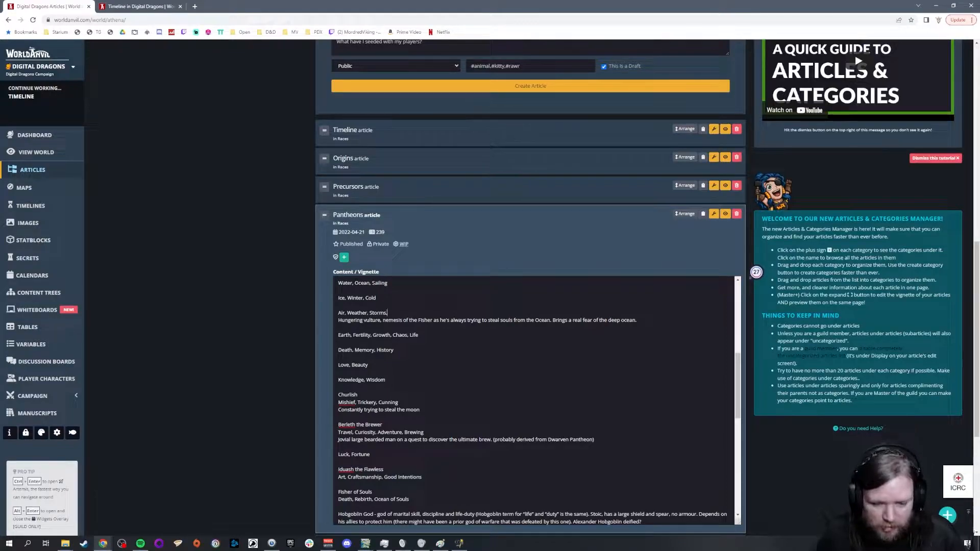
pyautogui.scroll(-3, 645, 366)
pyautogui.click(645, 365)
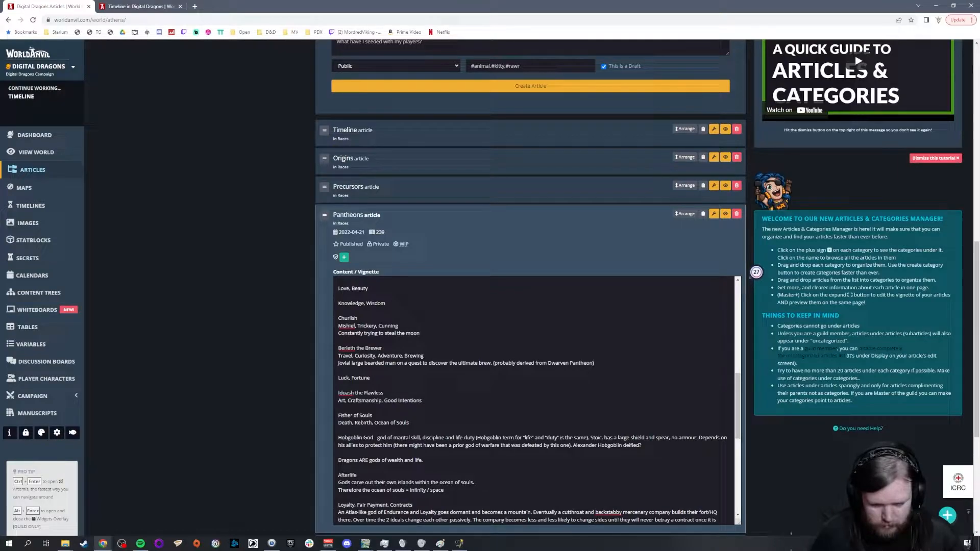
pyautogui.scroll(-1, 536, 401)
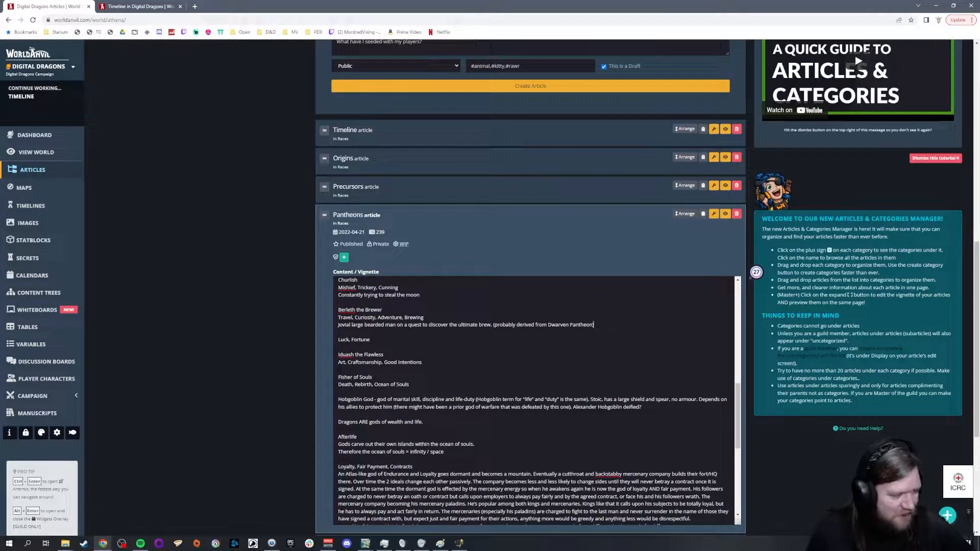
# Step: Add ", Business" after "Contracts" in the domain list of the Atlas-like god of Endurance and Loyalty
pyautogui.scroll(-1, 535, 403)
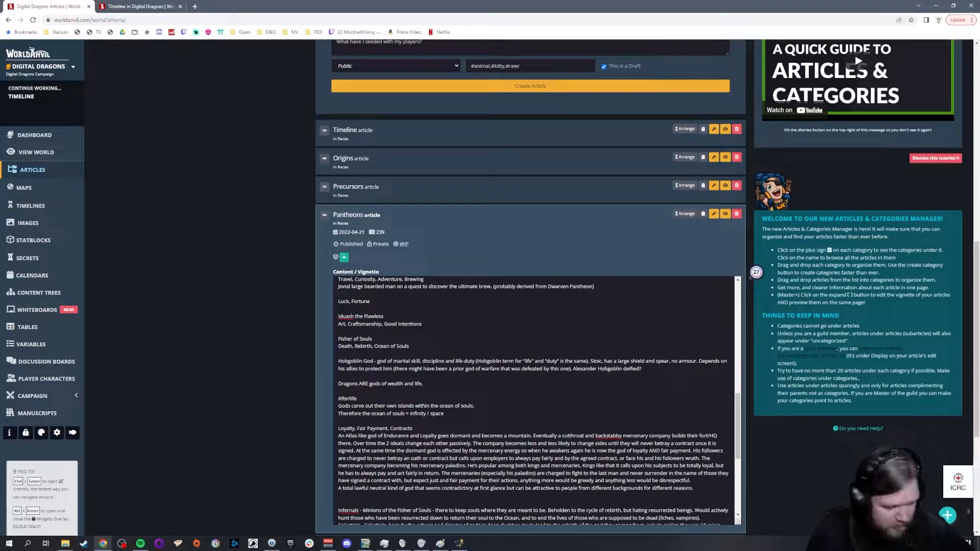
pyautogui.scroll(-1, 532, 401)
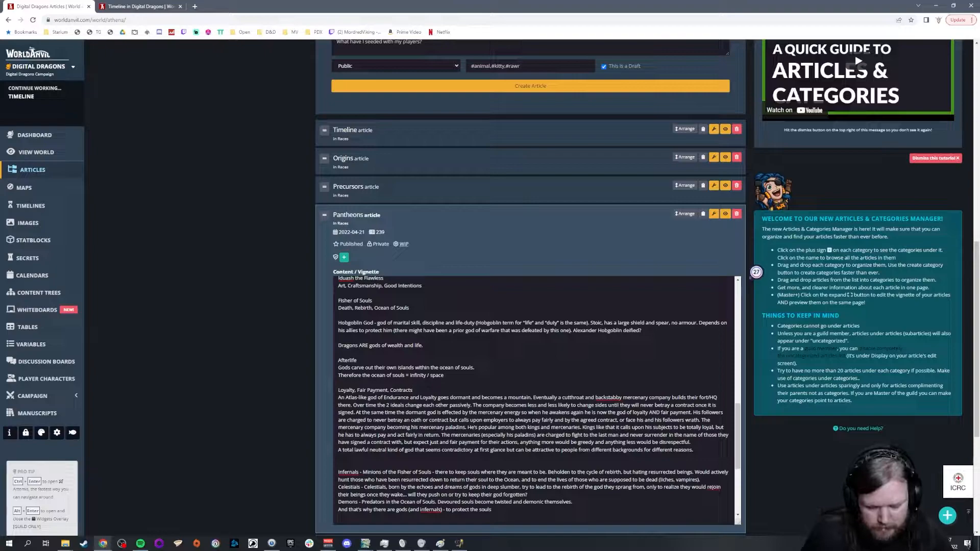
pyautogui.write(', Business')
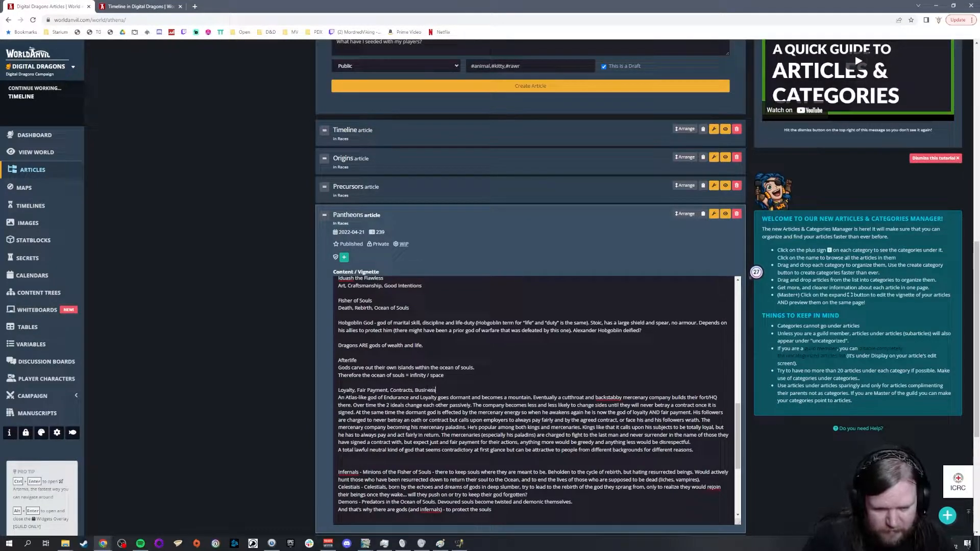
pyautogui.click(339, 457)
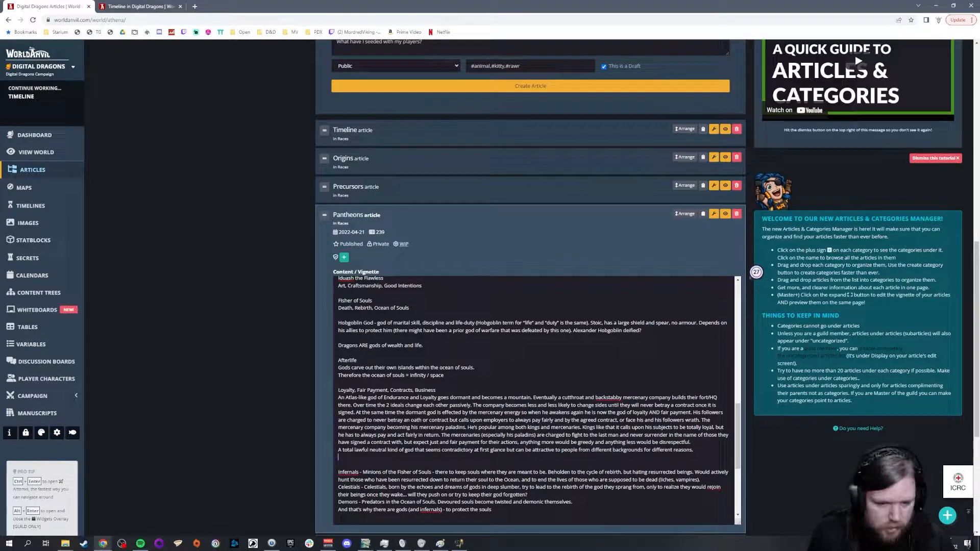
# Step: Reread the Loyalty, Fair Payment entry and compare it with the other gods' domains and the Infernals and Celestials notes
pyautogui.moveTo(388, 390); pyautogui.dragTo(465, 412)
pyautogui.click(548, 435)
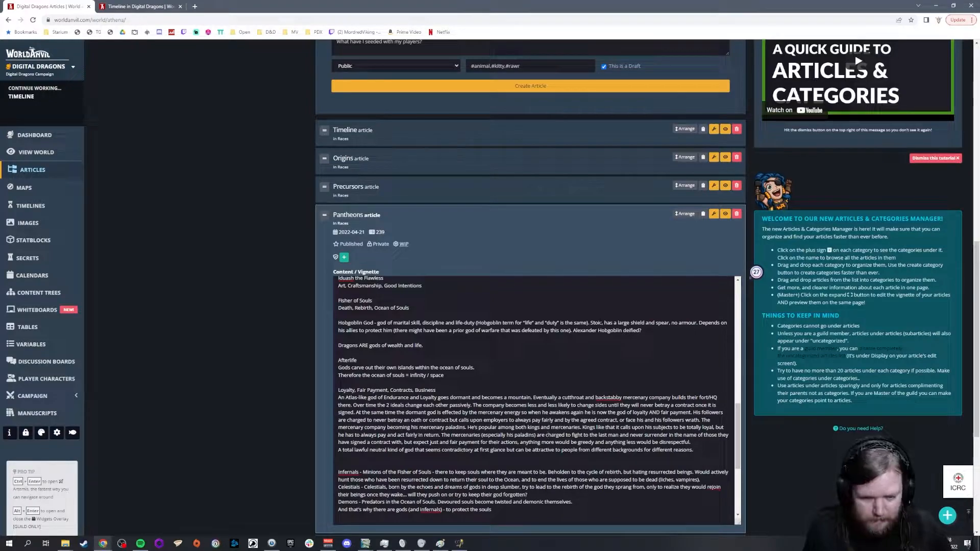
pyautogui.moveTo(437, 391); pyautogui.dragTo(380, 383)
pyautogui.scroll(4, 419, 383)
pyautogui.scroll(3, 419, 383)
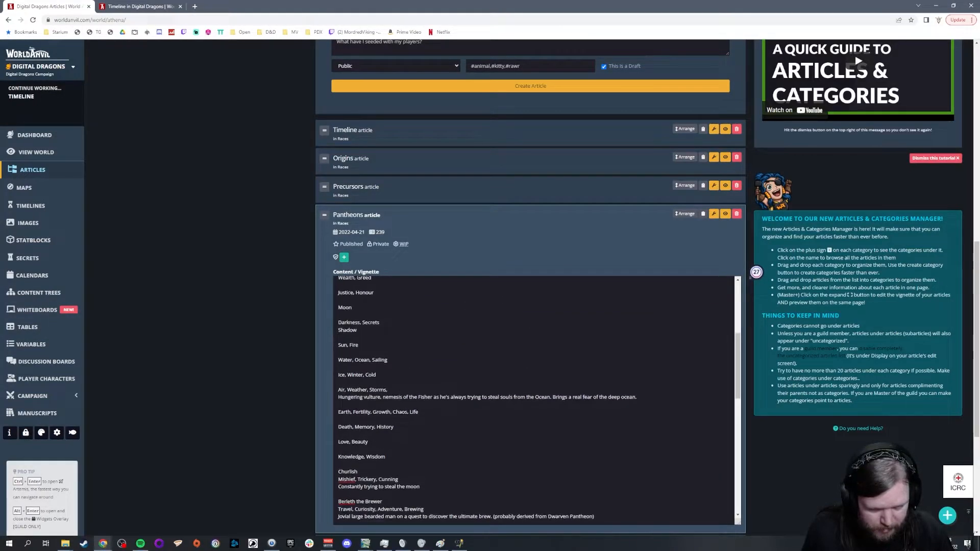
pyautogui.scroll(3, 419, 383)
pyautogui.scroll(-6, 419, 383)
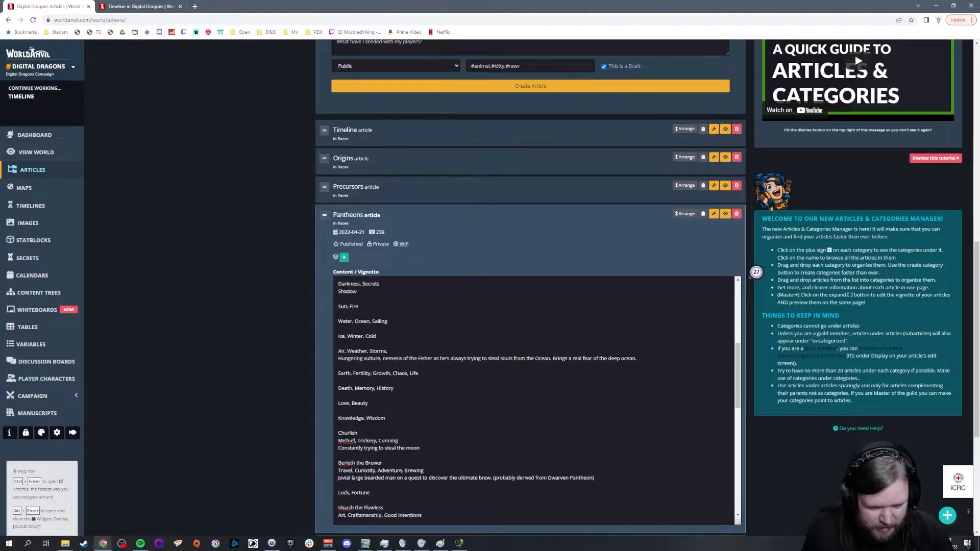
pyautogui.scroll(-3, 419, 383)
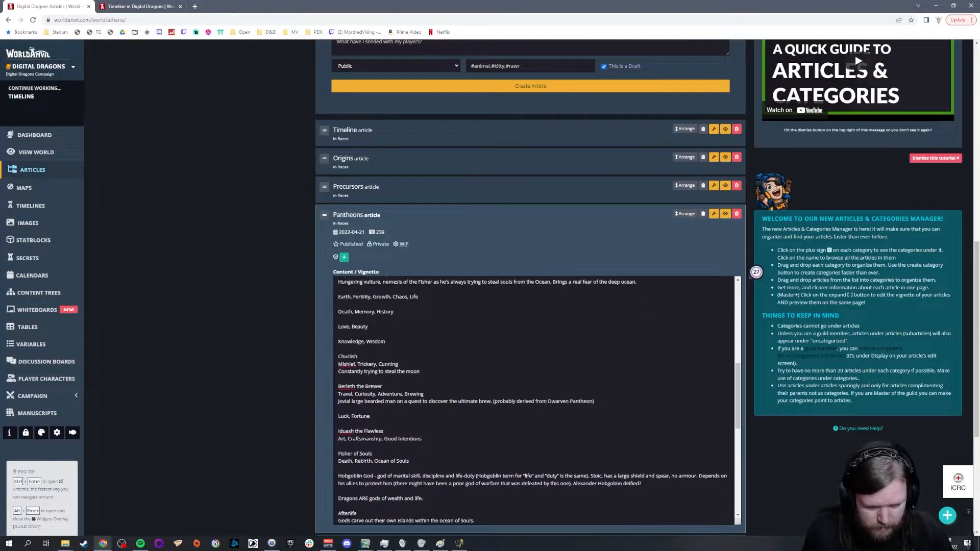
pyautogui.scroll(-2, 421, 460)
pyautogui.moveTo(371, 474); pyautogui.dragTo(465, 511)
pyautogui.click(466, 511)
pyautogui.scroll(-3, 465, 505)
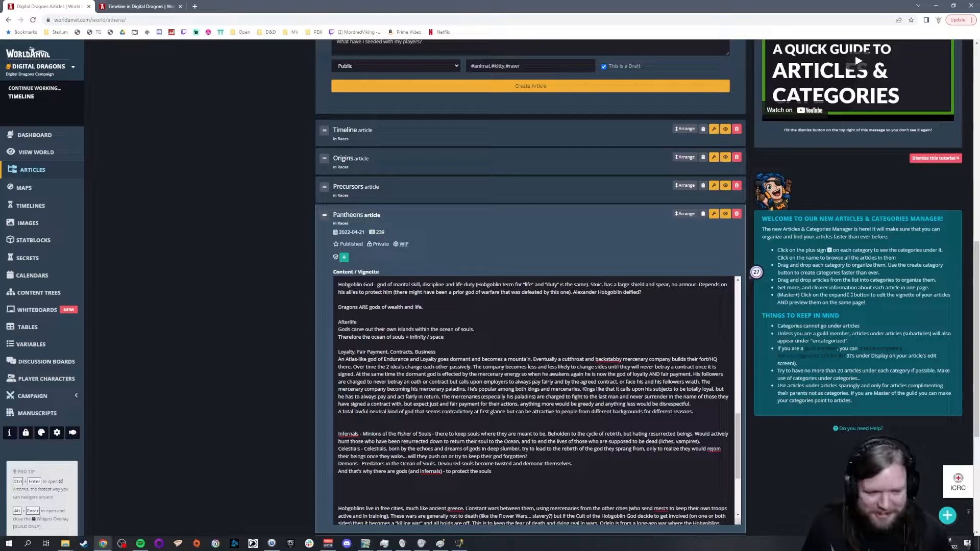
# Step: Examine the Churlish entry and the unassigned domains above it, back up to the start of the gods list
pyautogui.scroll(2, 536, 401)
pyautogui.scroll(3, 536, 400)
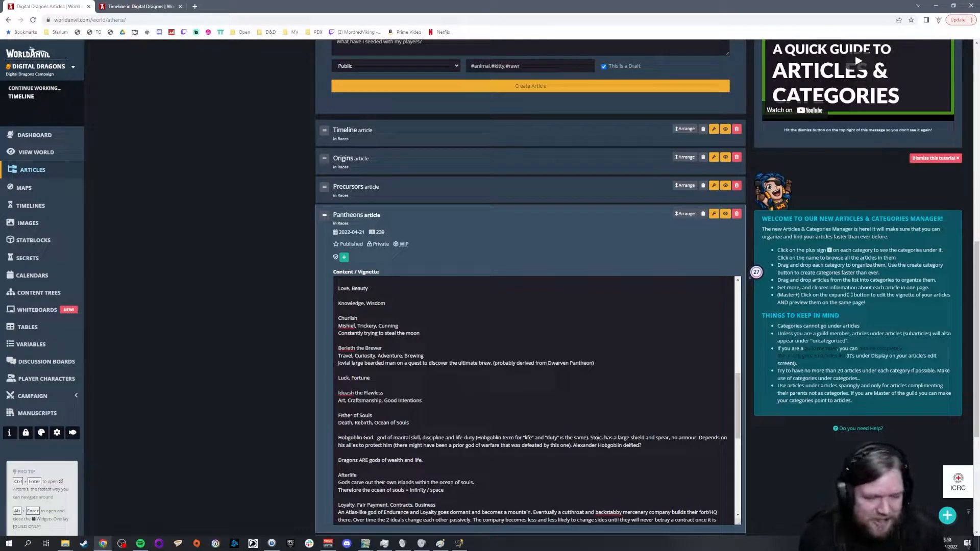
pyautogui.moveTo(421, 334); pyautogui.dragTo(327, 328)
pyautogui.click(332, 330)
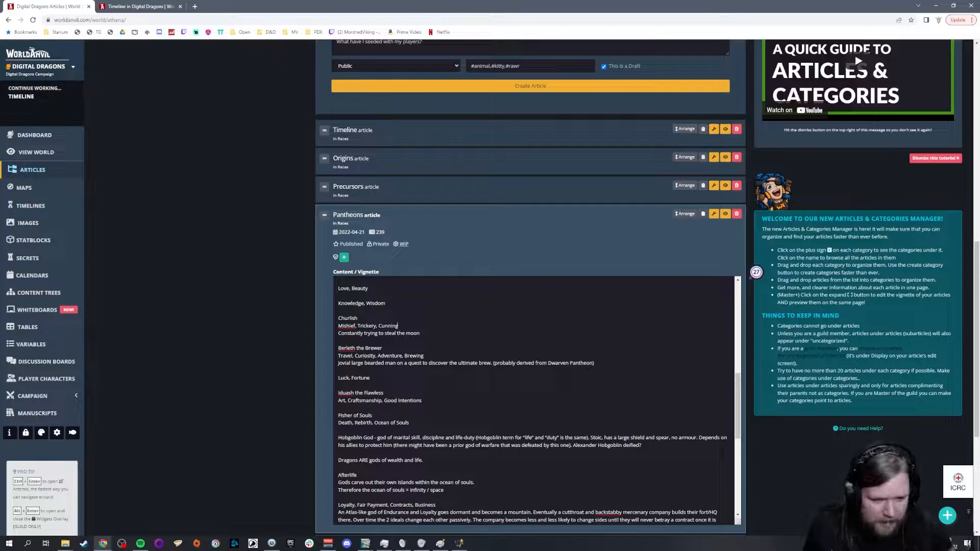
pyautogui.scroll(2, 535, 401)
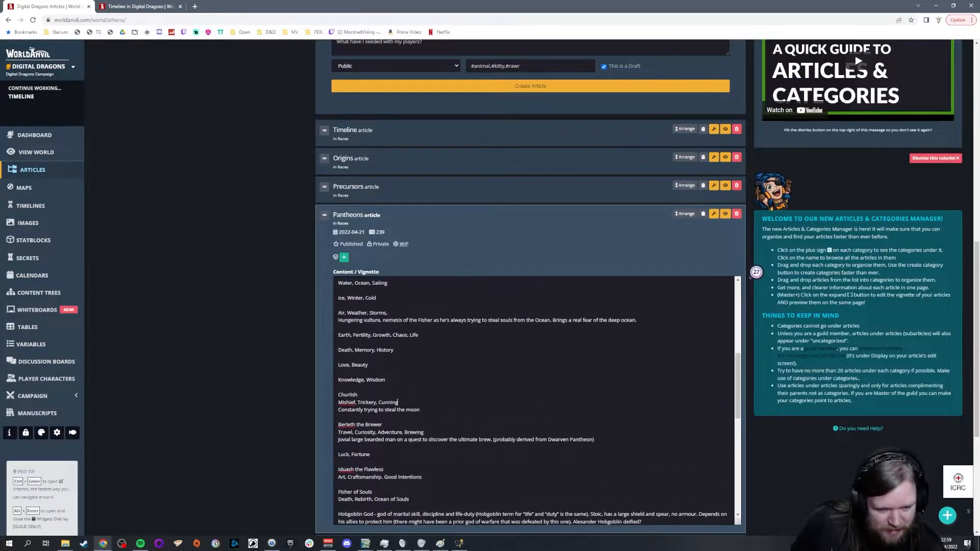
pyautogui.scroll(3, 536, 401)
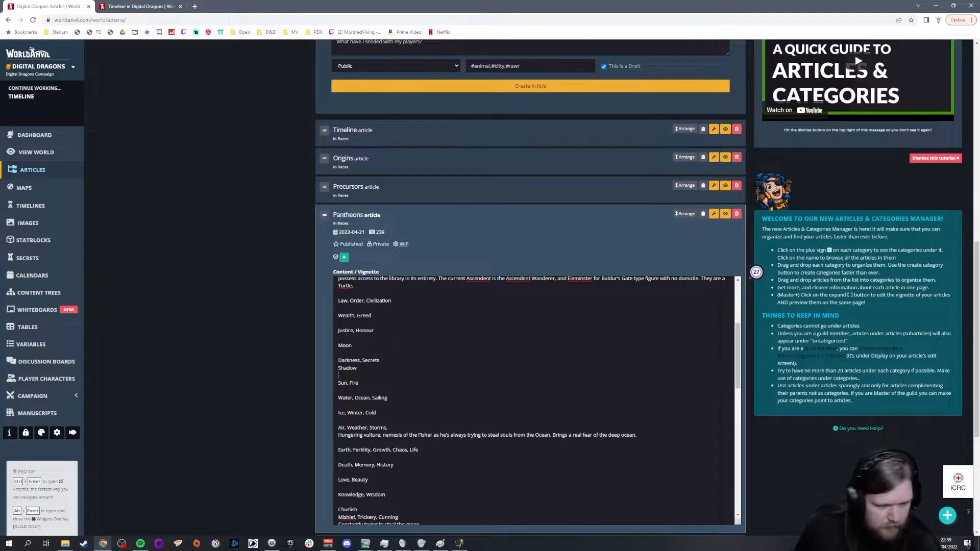
pyautogui.scroll(4, 566, 397)
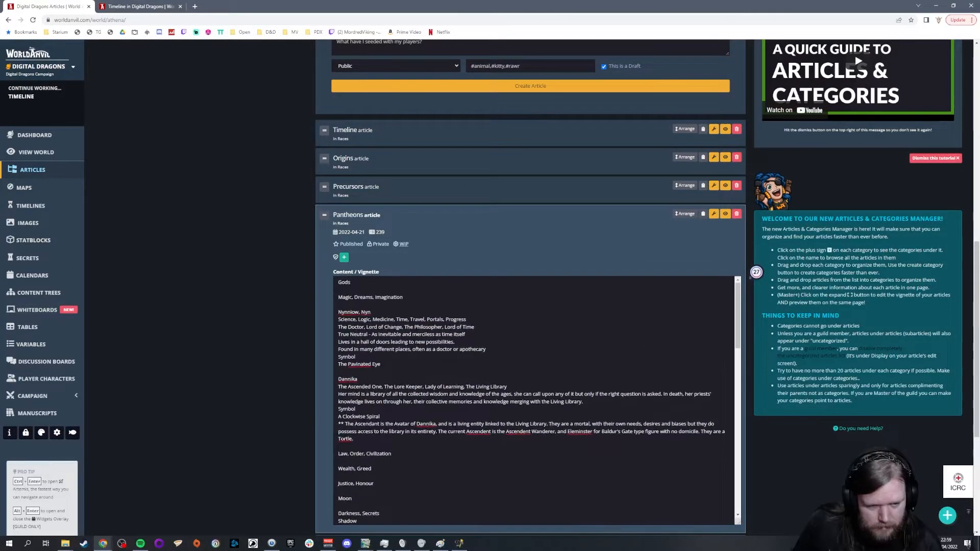
# Step: Check the Justice, Honour entry and add ", Honour" after "Business" in the Loyalty, Fair Payment domain list
pyautogui.scroll(-1, 224, 326)
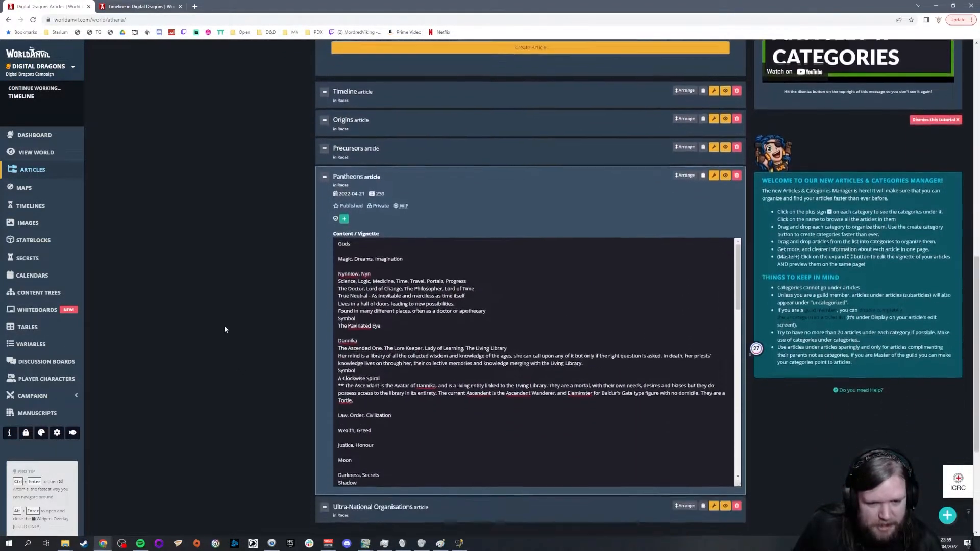
pyautogui.scroll(-2, 225, 325)
pyautogui.scroll(-1, 534, 285)
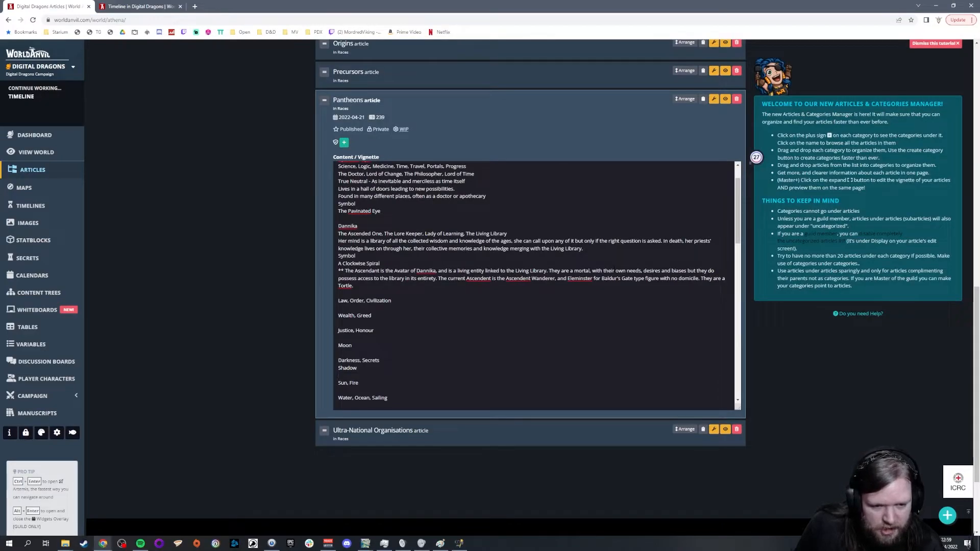
pyautogui.scroll(-1, 536, 285)
pyautogui.moveTo(374, 292); pyautogui.dragTo(337, 293)
pyautogui.scroll(-1, 534, 285)
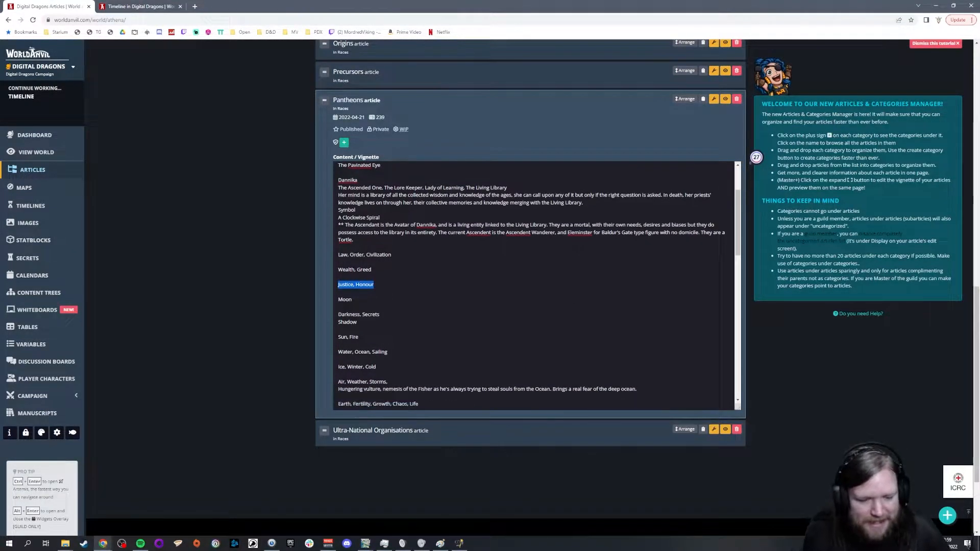
pyautogui.scroll(-10, 536, 285)
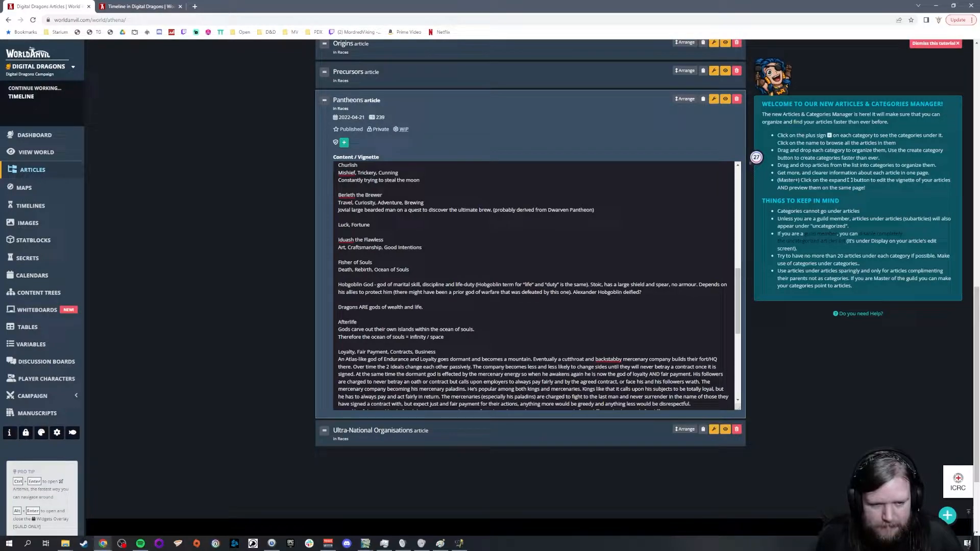
pyautogui.click(438, 351)
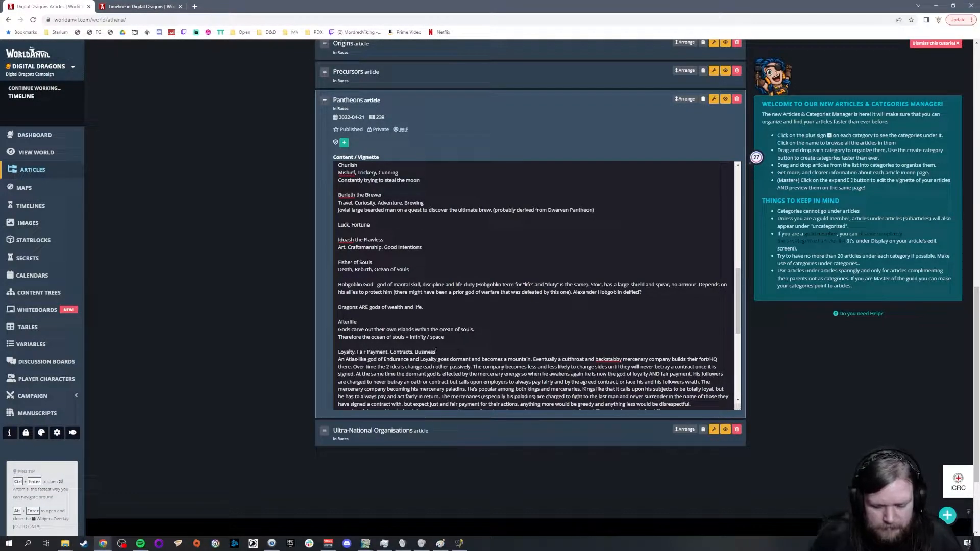
pyautogui.write(', Honour')
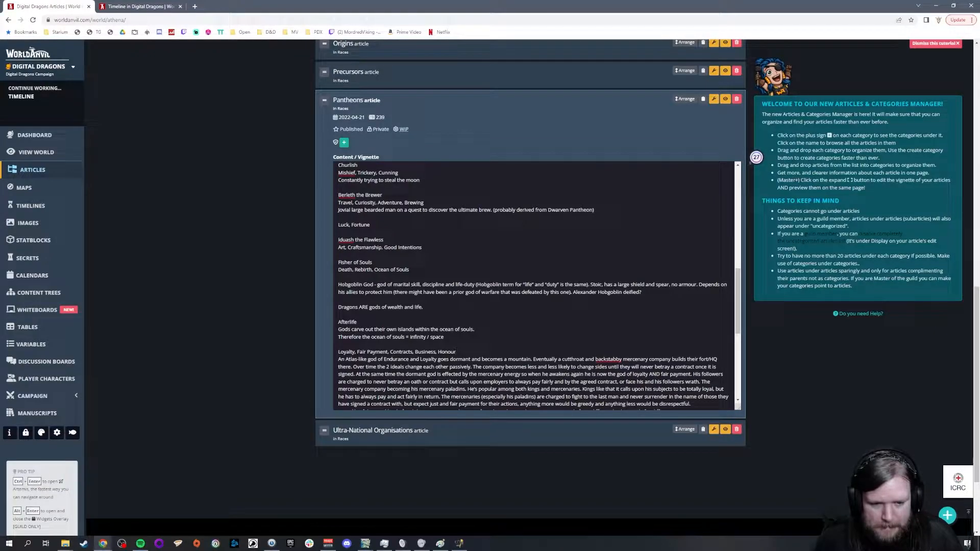
# Step: Separate Shadow from the Darkness, Secrets entry with a blank line, and delete the standalone Knowledge, Wisdom entry
pyautogui.scroll(10, 536, 286)
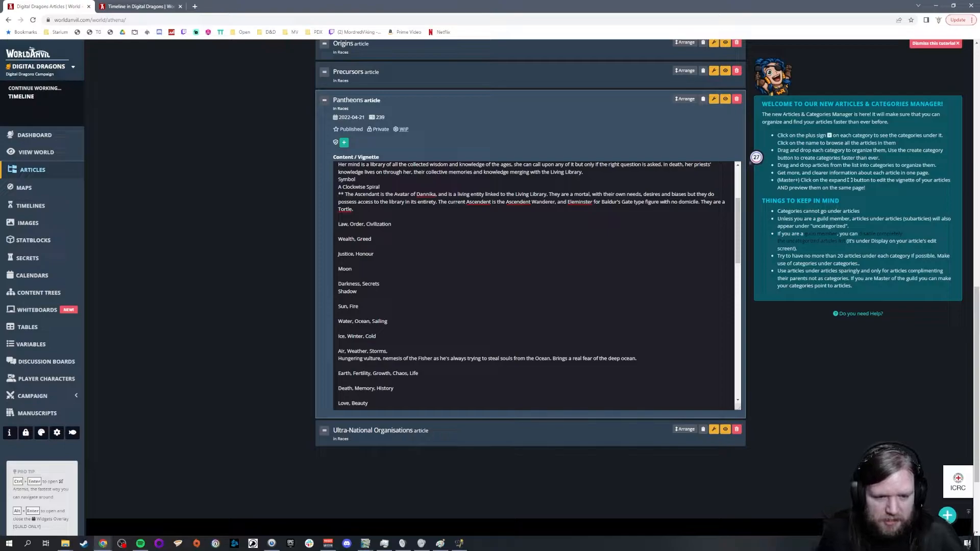
pyautogui.press('Return')
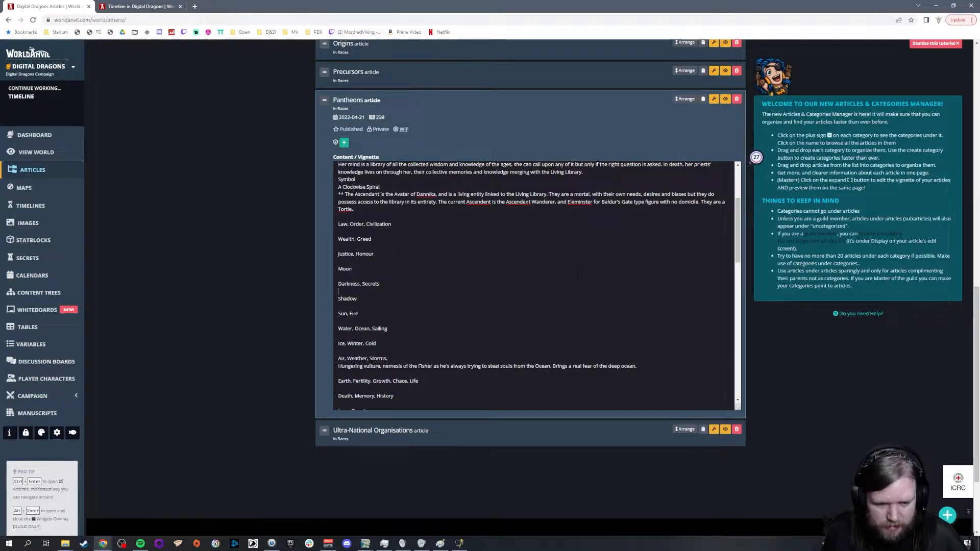
pyautogui.scroll(-1, 577, 274)
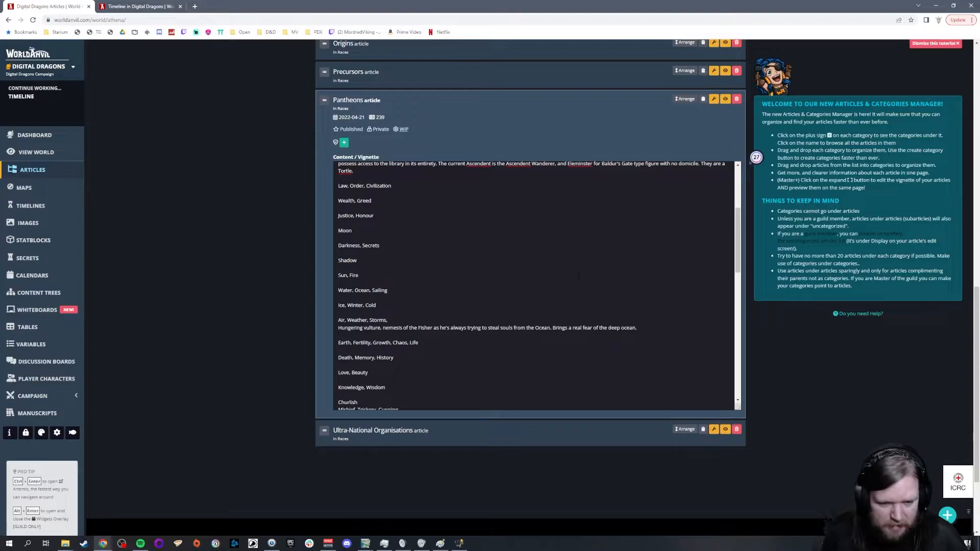
pyautogui.scroll(-2, 578, 274)
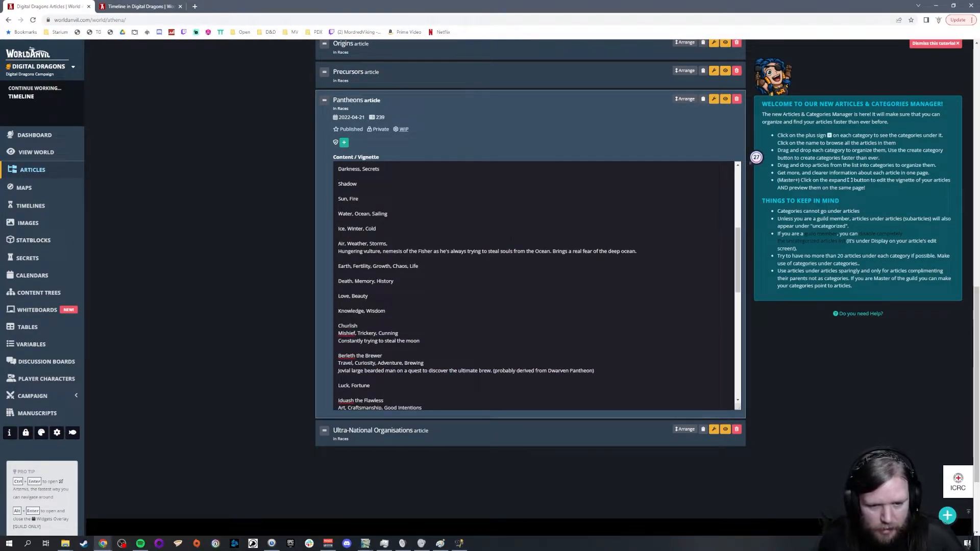
pyautogui.tripleClick(563, 311)
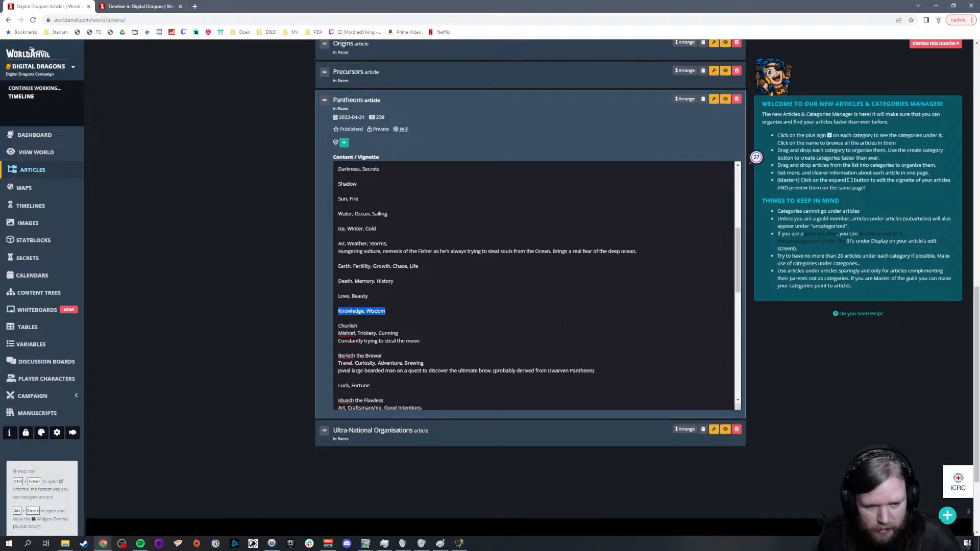
pyautogui.press('BackSpace')
pyautogui.press('BackSpace')
# Step: Add the domain line "Knowledge, Wisdom" directly beneath Dannika's name in the Pantheons vignette
pyautogui.scroll(-1, 563, 323)
pyautogui.scroll(6, 536, 286)
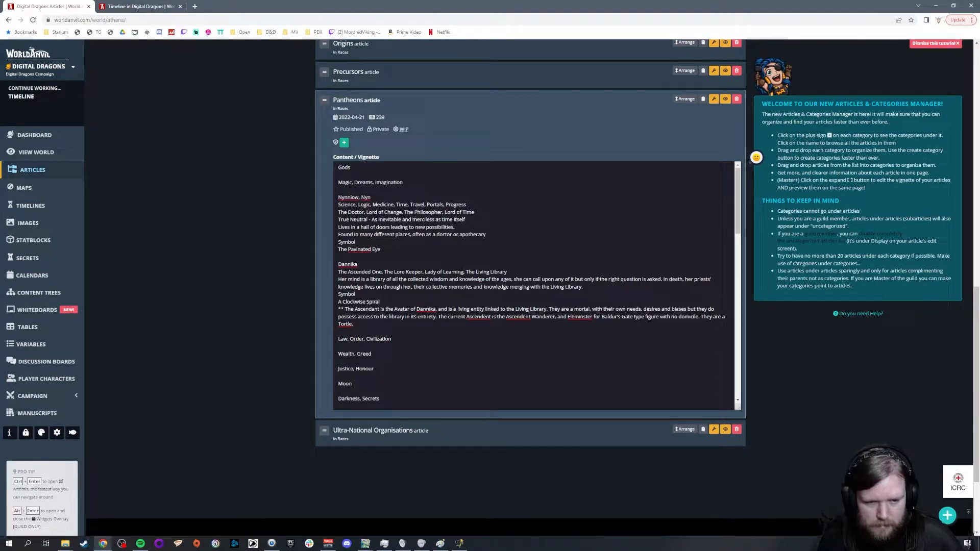
pyautogui.click(379, 264)
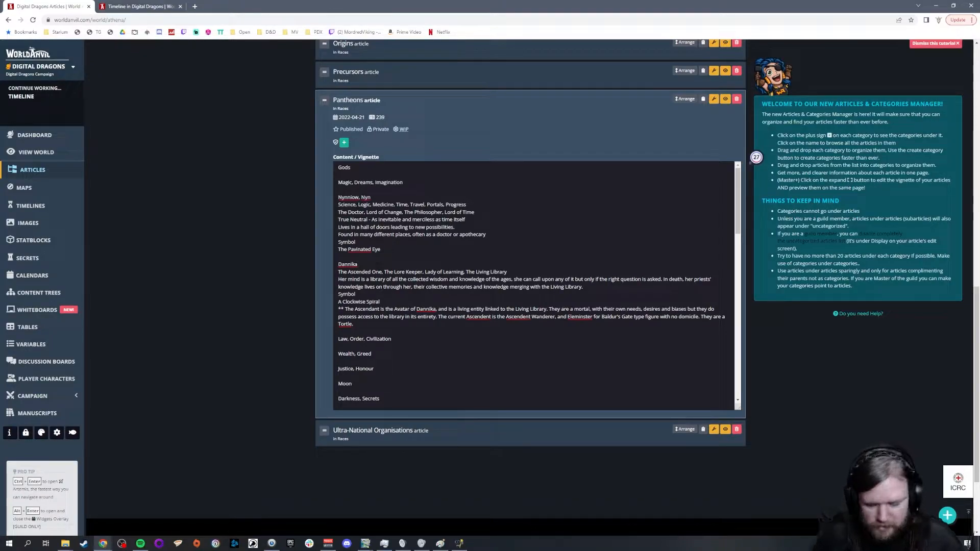
pyautogui.press('Return')
pyautogui.write('Knowl')
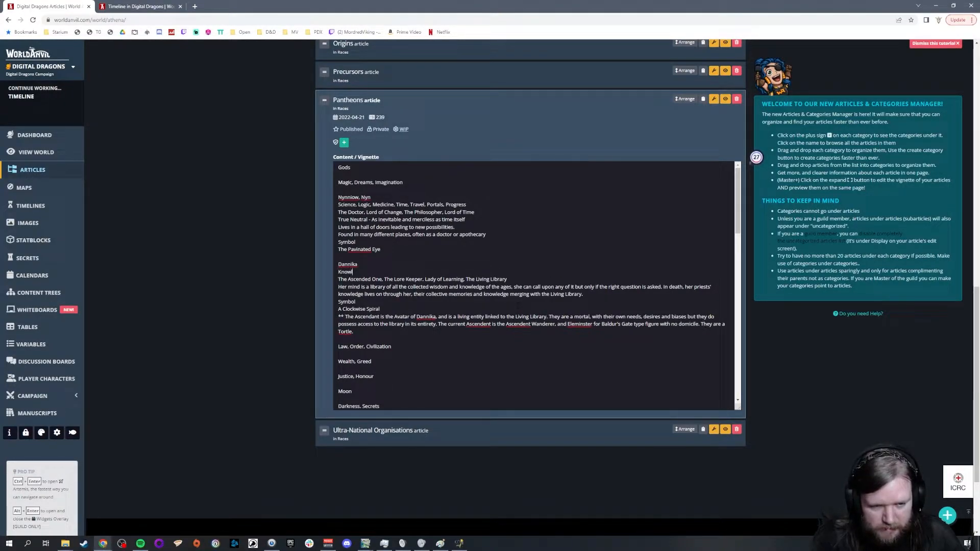
pyautogui.write('edge, Wisdom')
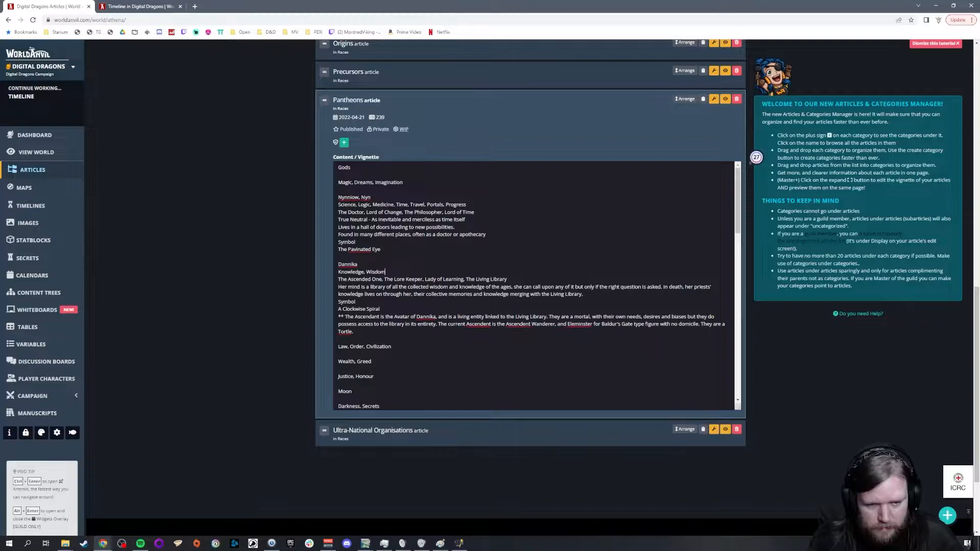
pyautogui.write(', Written Word, Libraries, Education')
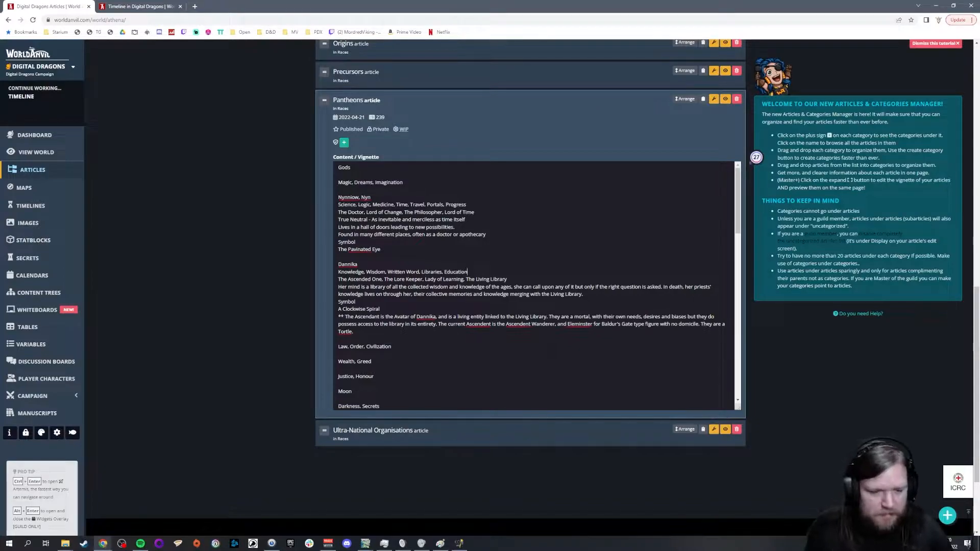
# Step: Look through the Pantheons vignette from the gods list to the closing notes, and return to the category list
pyautogui.scroll(-3, 533, 285)
pyautogui.scroll(-1, 533, 286)
pyautogui.scroll(1, 534, 286)
pyautogui.scroll(3, 533, 285)
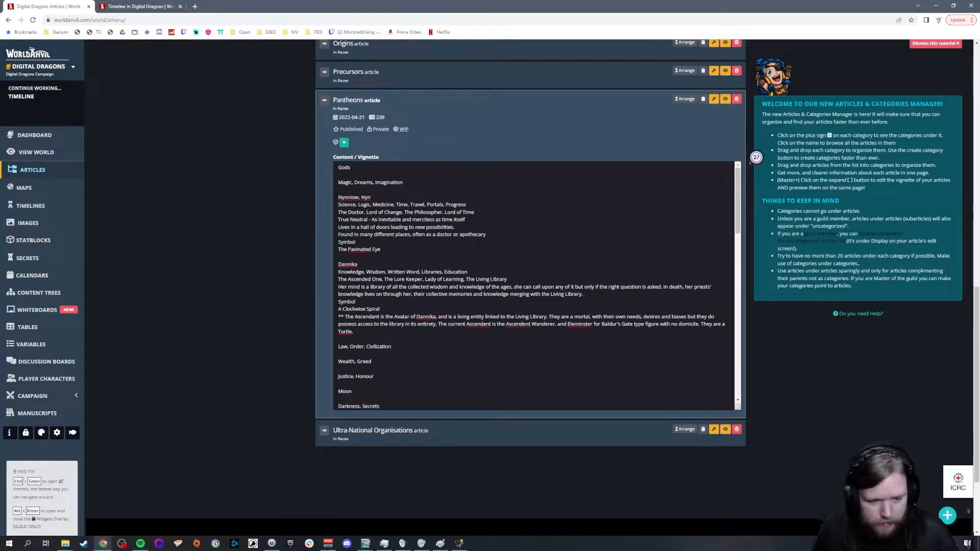
pyautogui.scroll(-5, 533, 285)
pyautogui.scroll(5, 533, 286)
pyautogui.scroll(2, 259, 228)
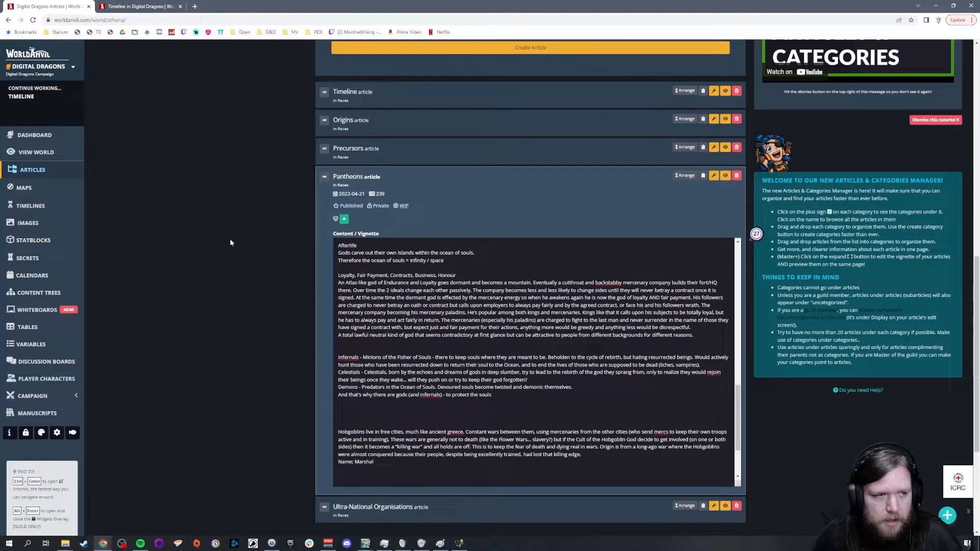
pyautogui.scroll(6, 272, 180)
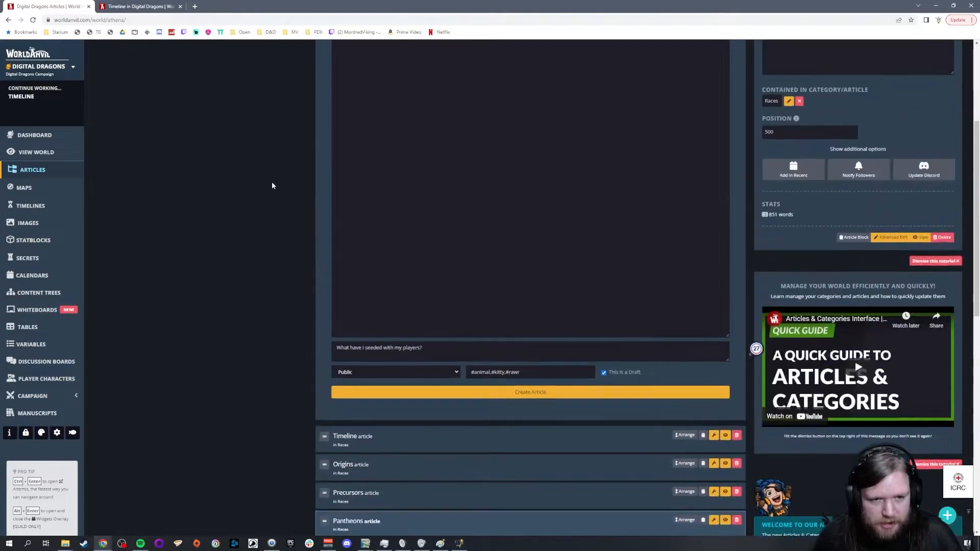
pyautogui.scroll(5, 272, 184)
pyautogui.scroll(-12, 273, 204)
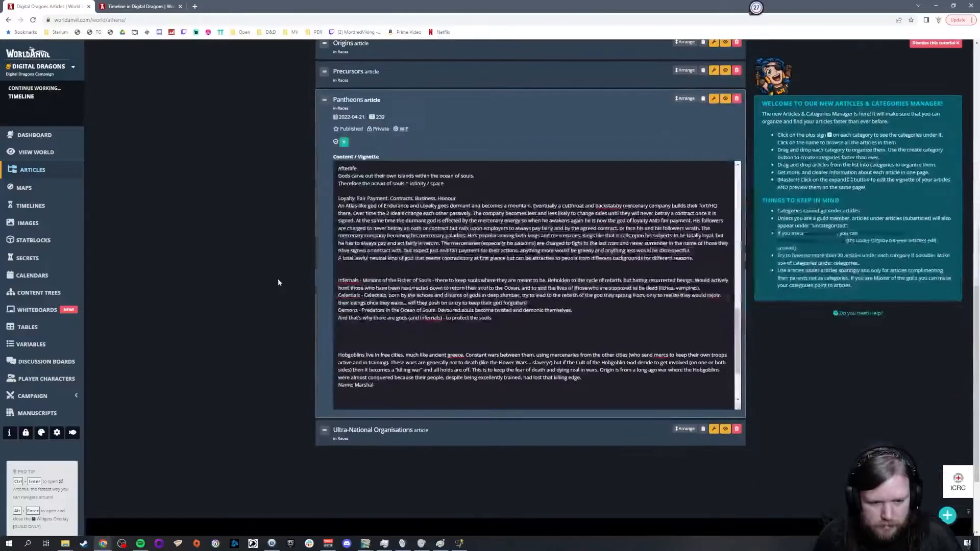
pyautogui.scroll(12, 273, 312)
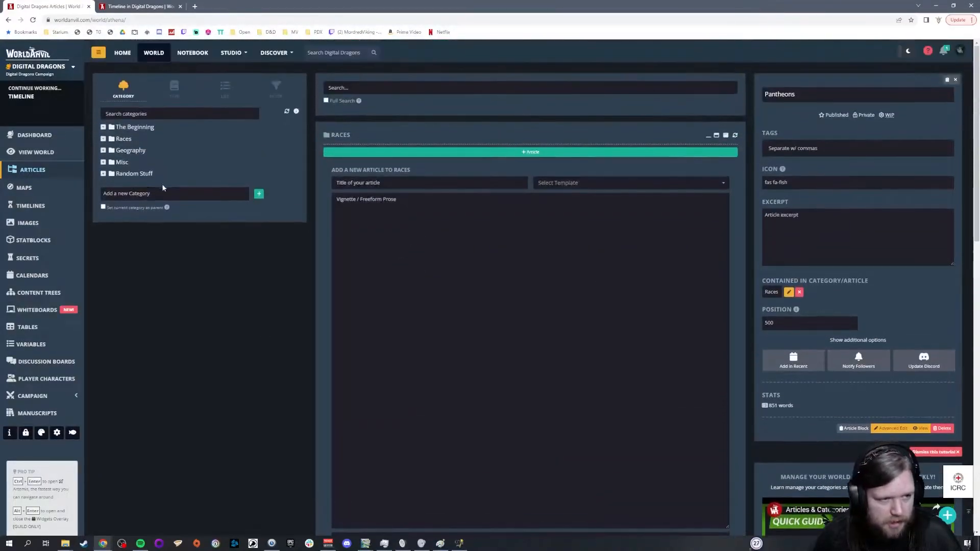
# Step: Open the Map Ideas article in the Geography category and read through its vignette down to the random events
pyautogui.click(131, 150)
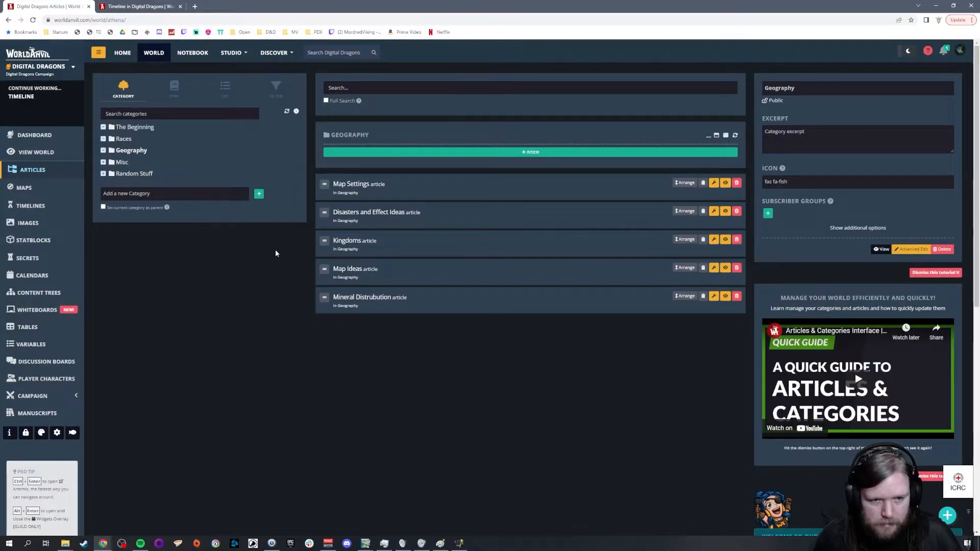
pyautogui.click(425, 273)
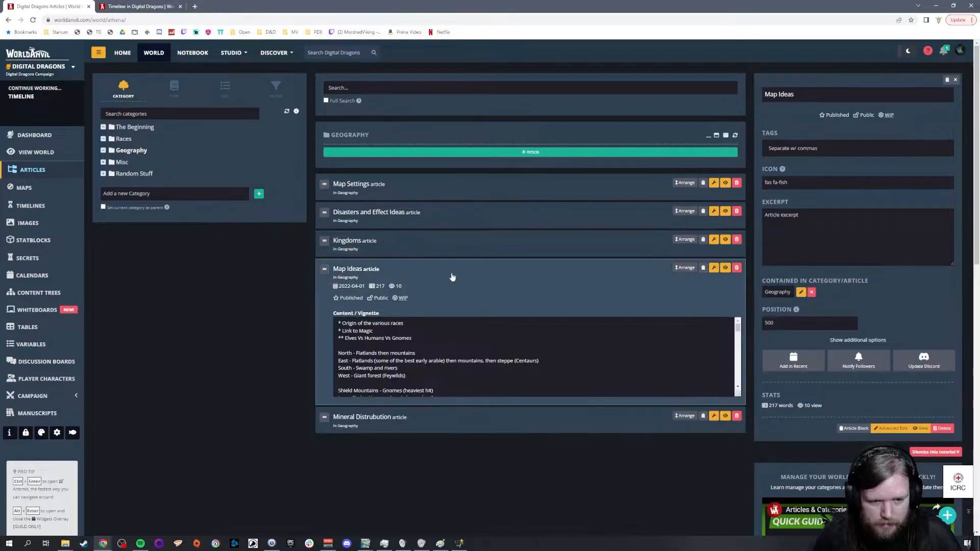
pyautogui.scroll(-1, 533, 357)
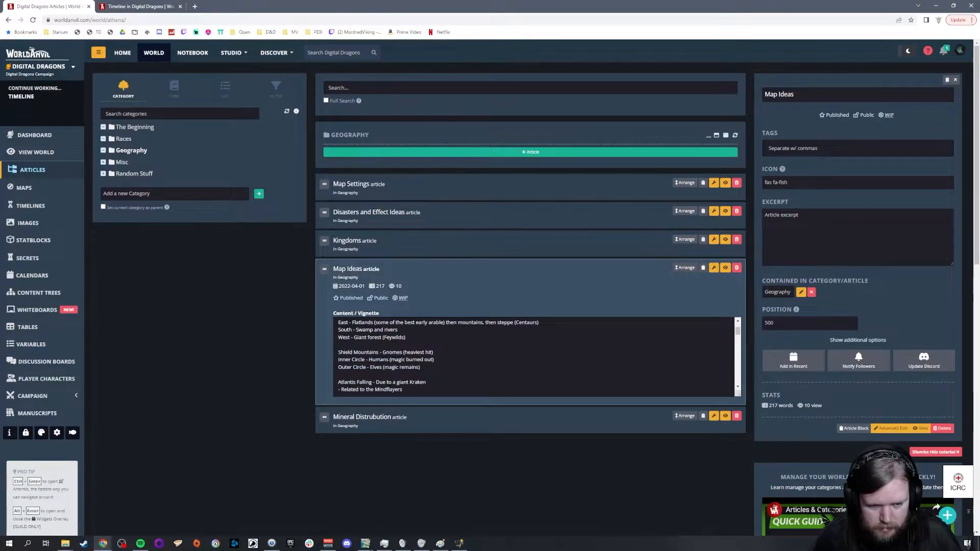
pyautogui.scroll(-5, 533, 357)
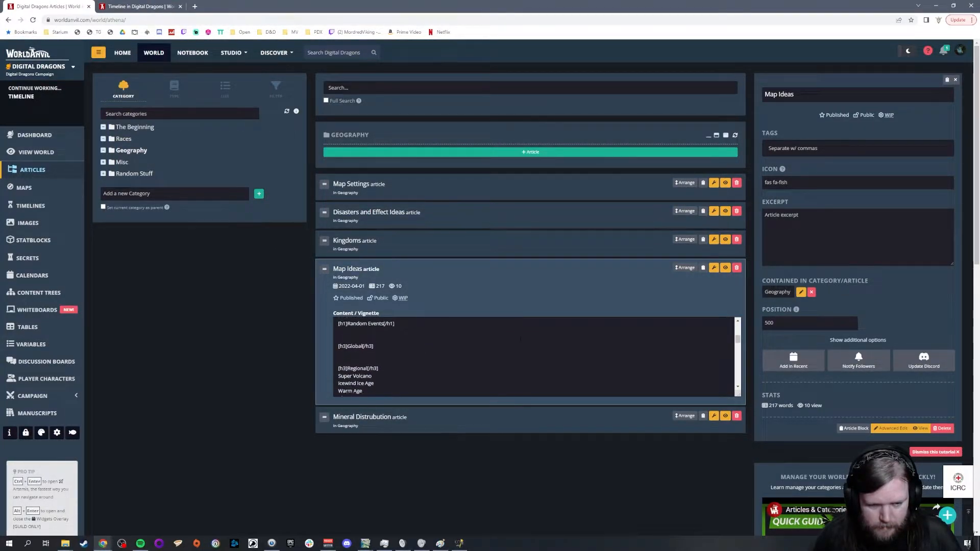
pyautogui.scroll(-5, 533, 357)
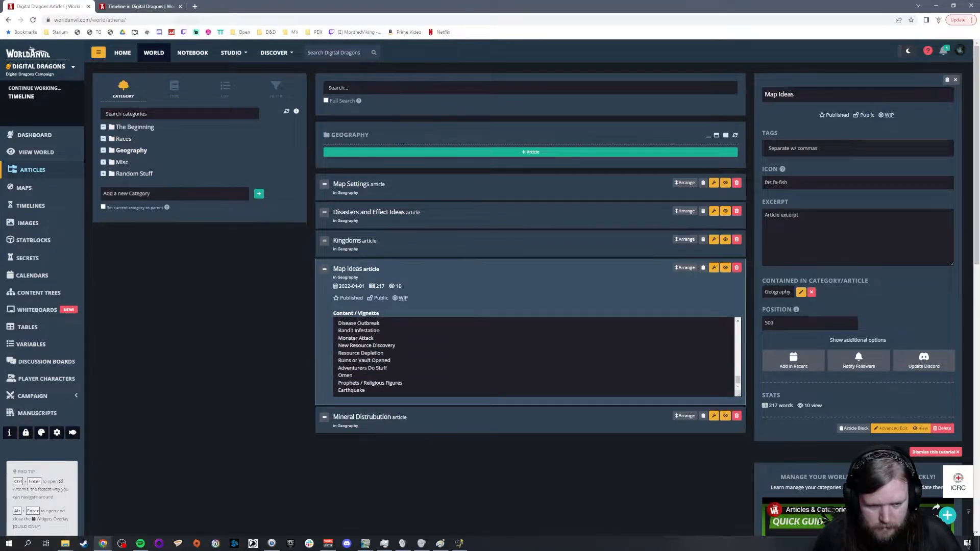
# Step: Start a new Geography article titled "Landmarks" with the vignette text "World Wound Tunnel - Connection between the homeland dwarven realms created by a Tarrasque."
pyautogui.click(506, 156)
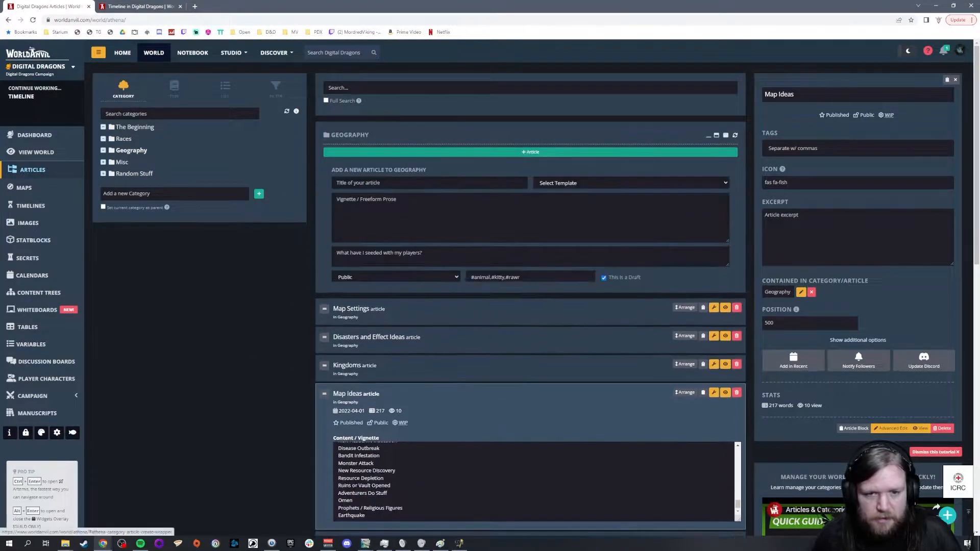
pyautogui.write('Lar')
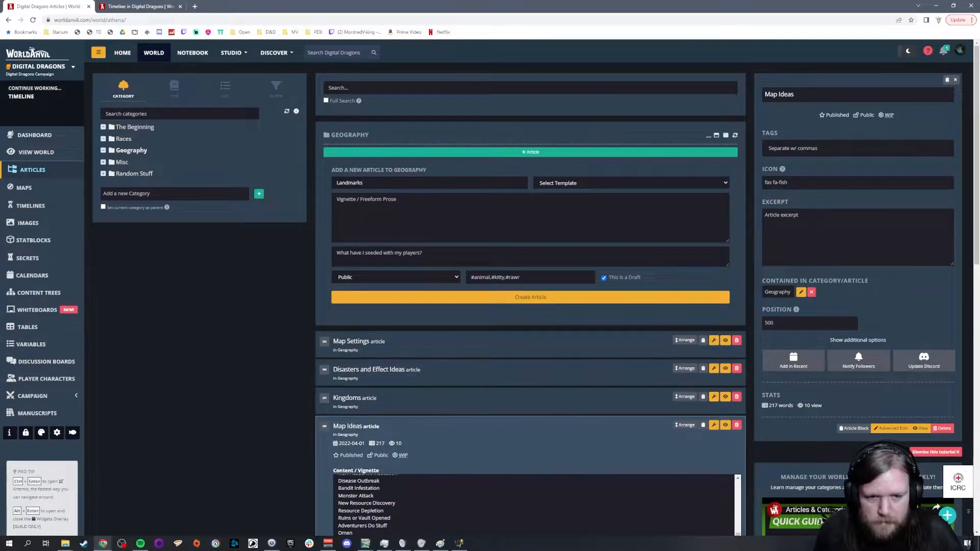
pyautogui.click(531, 218)
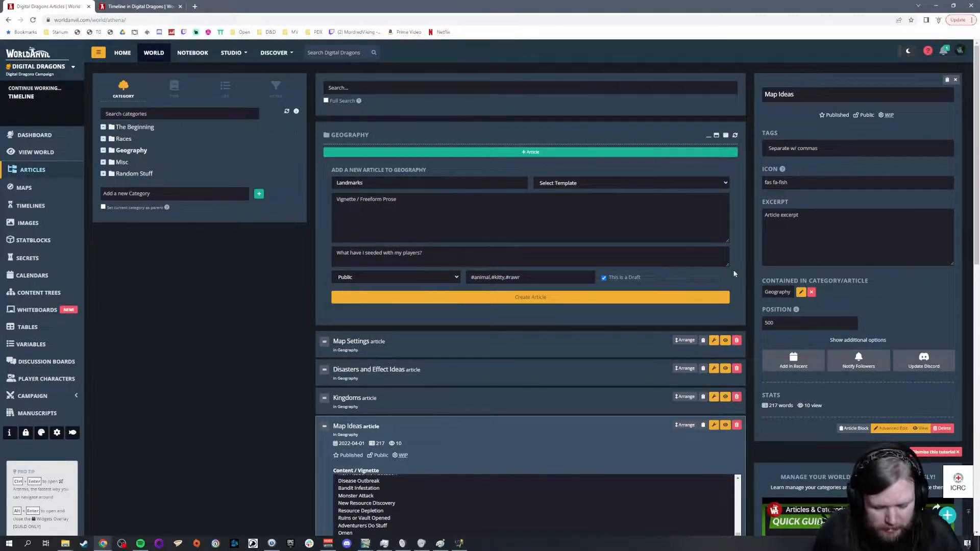
pyautogui.write('World Wound Tur')
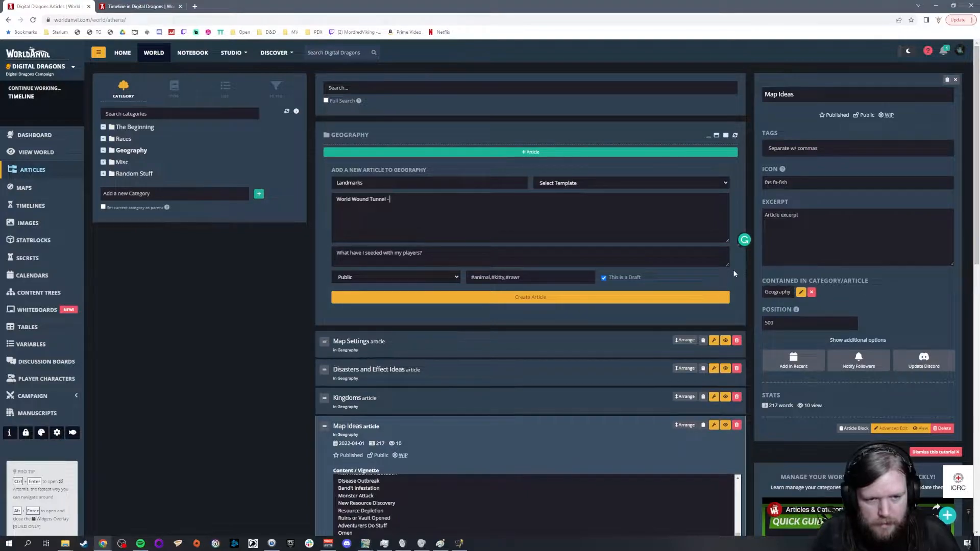
pyautogui.write('nel - Connection between the')
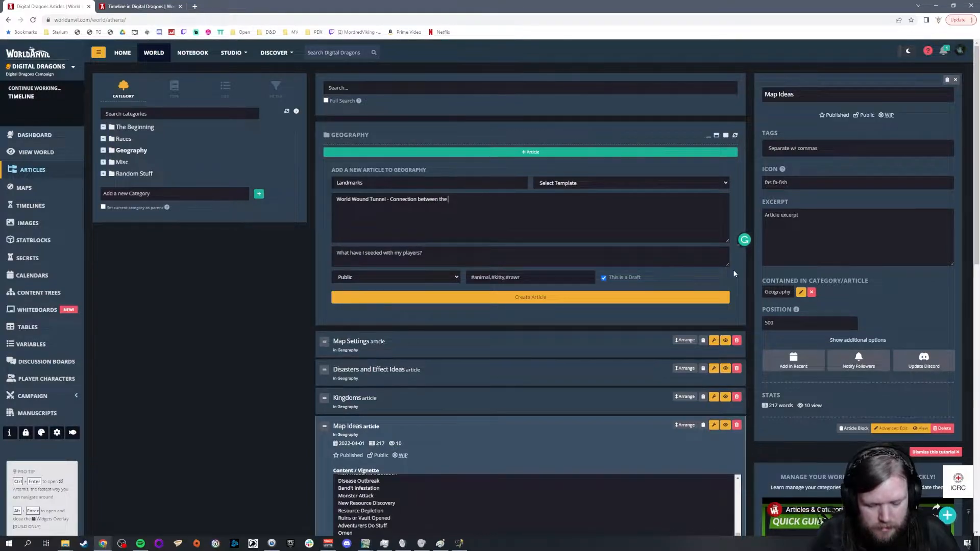
pyautogui.write('homeland dwarven realms created by a Tarrasque.')
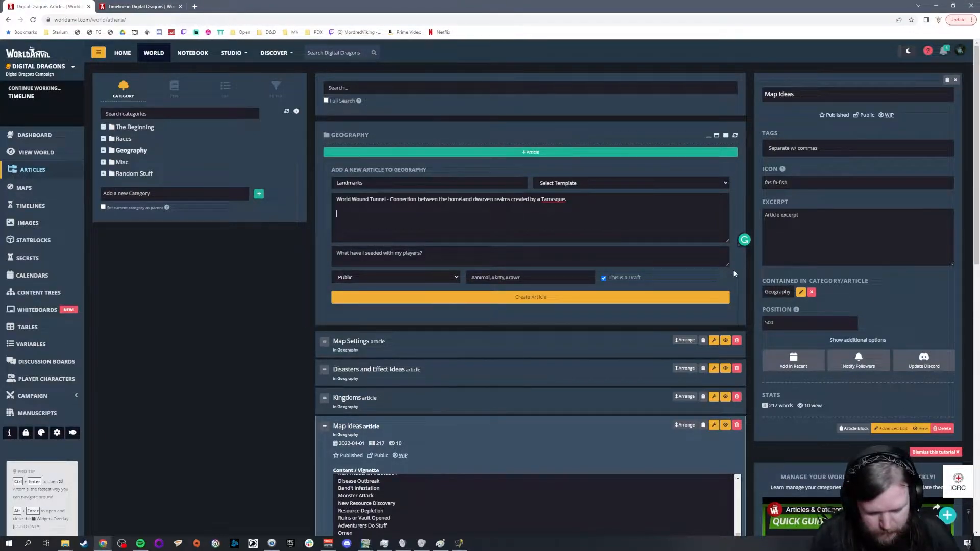
# Step: Add a new paragraph beneath the tunnel entry: "Oracle - A former residence of an Ascendent. Saturated with the spirits of knowledge."
pyautogui.write('Or')
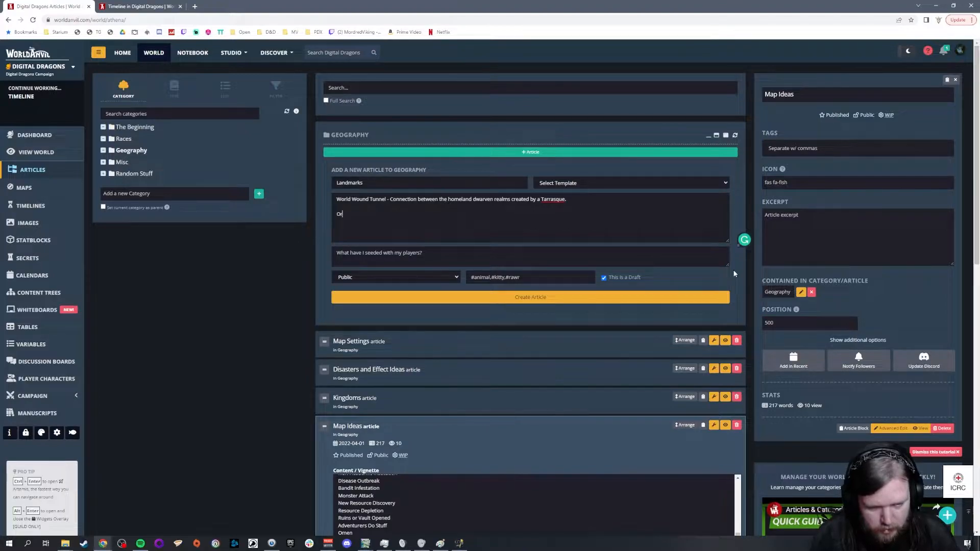
pyautogui.write('acle - ')
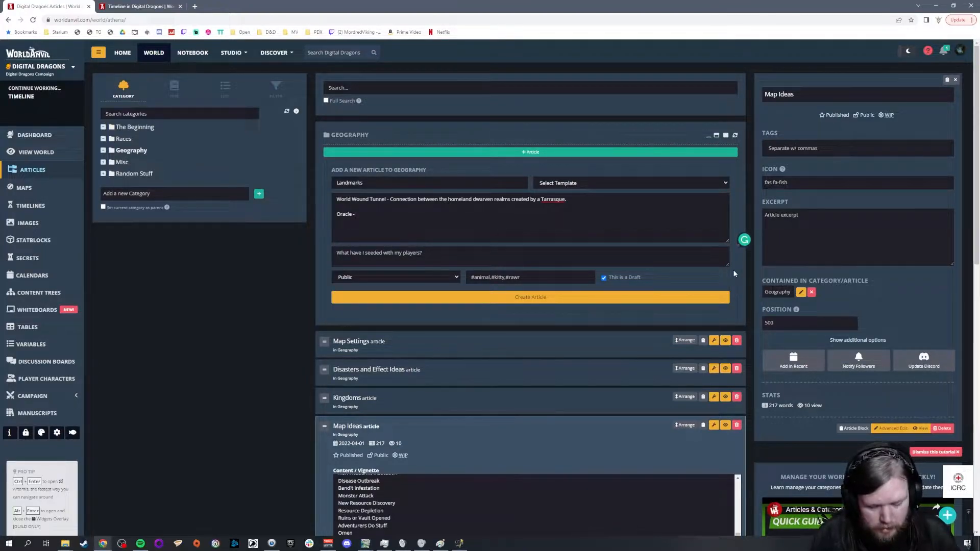
pyautogui.write('A former')
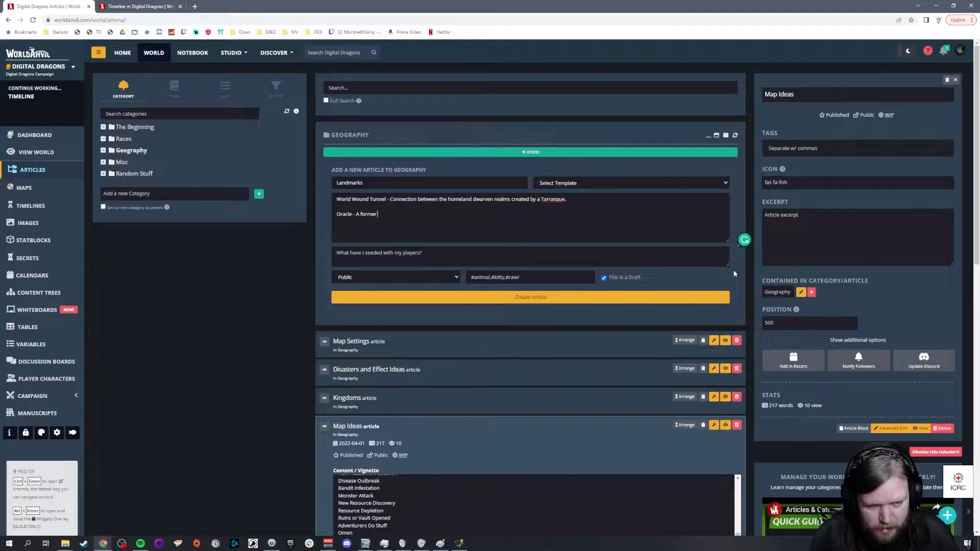
pyautogui.write(' residence')
pyautogui.write('of an Ad')
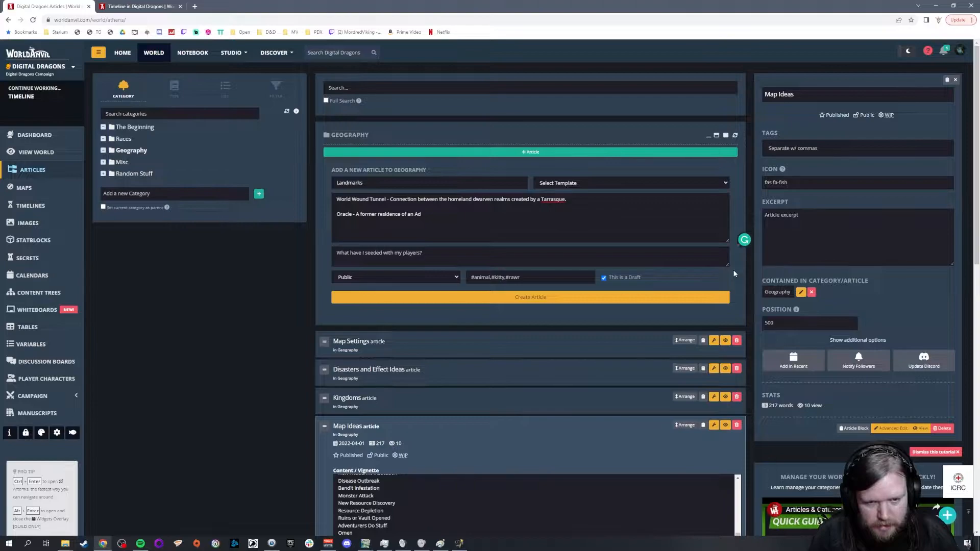
pyautogui.press('BackSpace')
pyautogui.write('scendent.')
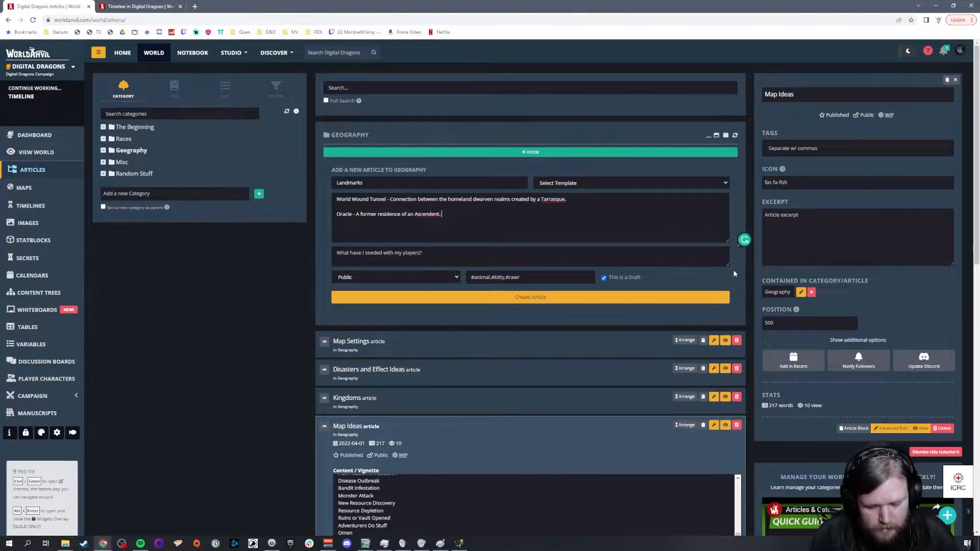
pyautogui.write(' Saturat')
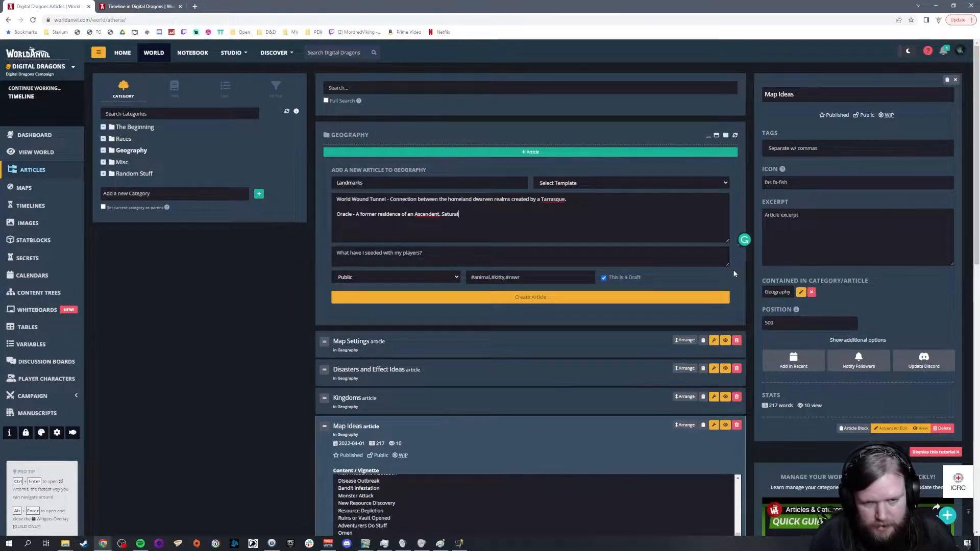
pyautogui.write('led with ')
pyautogui.write('the spirits of knowledge. Those who ')
pyautogui.write('brave these ha')
pyautogui.write('unted ruins can ')
pyautogui.write('seek out div')
pyautogui.write('ine guid')
pyautogui.write('ance, but it is very')
pyautogui.write(' dda')
# Step: Continue the Oracle paragraph with "Those who brave these haunted ruins can seek out divine guidance, but it is very dangerous."
pyautogui.press('BackSpace')
pyautogui.press('BackSpace')
pyautogui.write('angerous.')
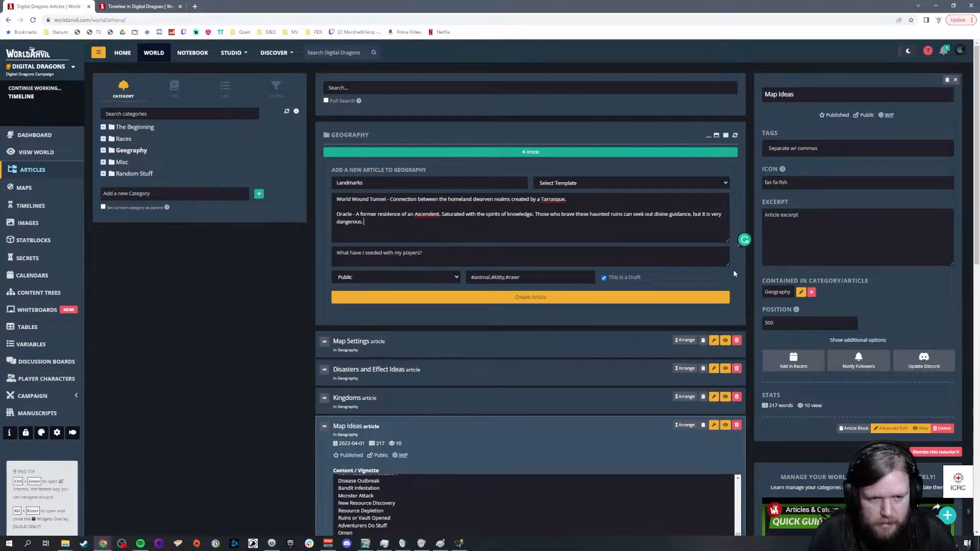
pyautogui.write(' Wraiths, B')
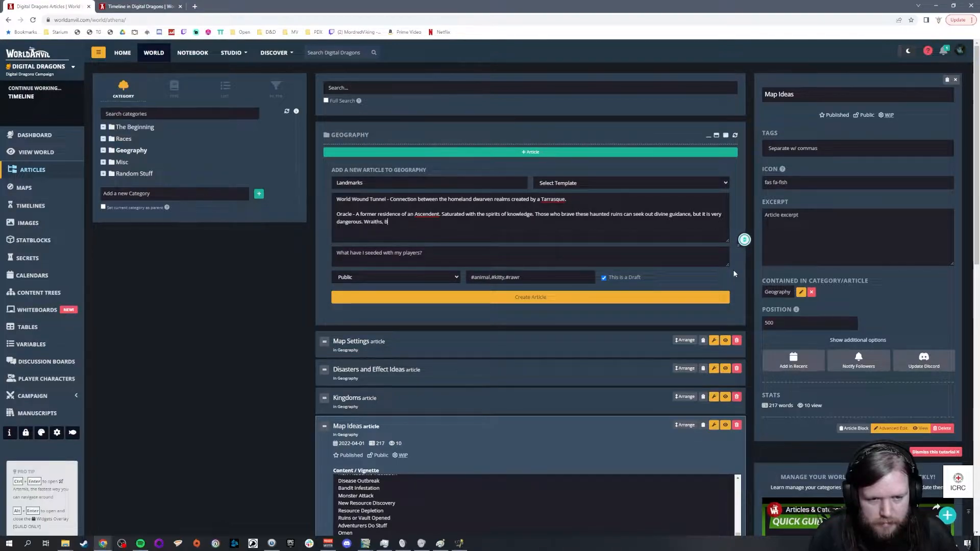
pyautogui.write('anshee')
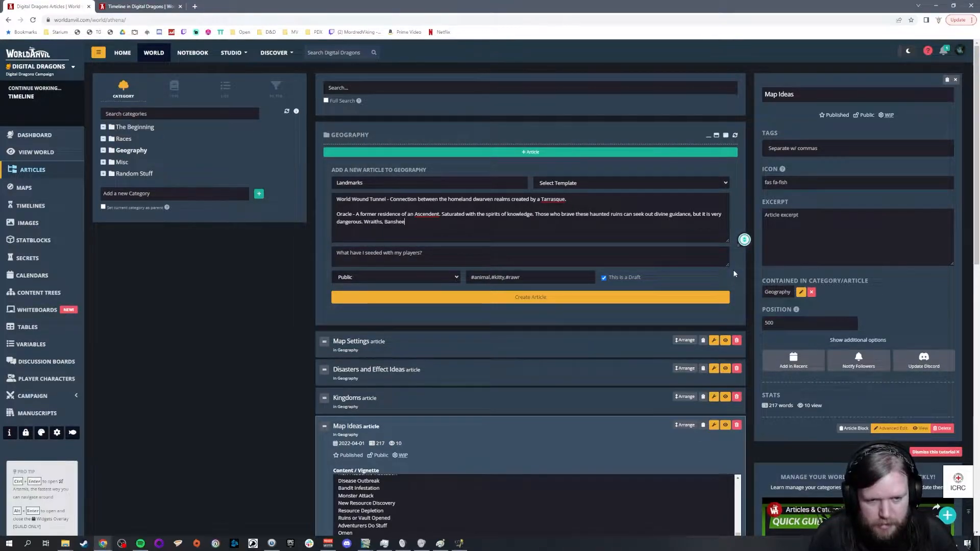
pyautogui.write('s, etc.')
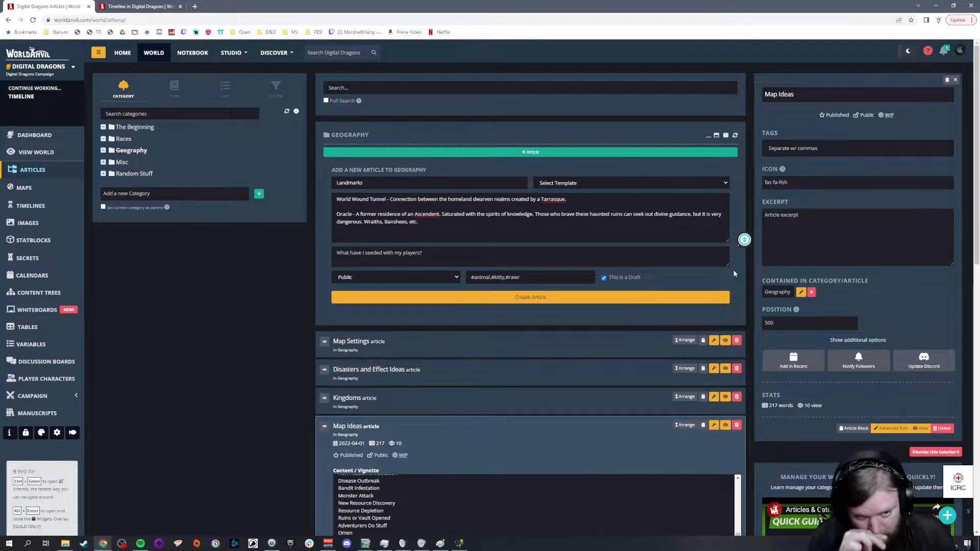
pyautogui.write(' A place of madness.')
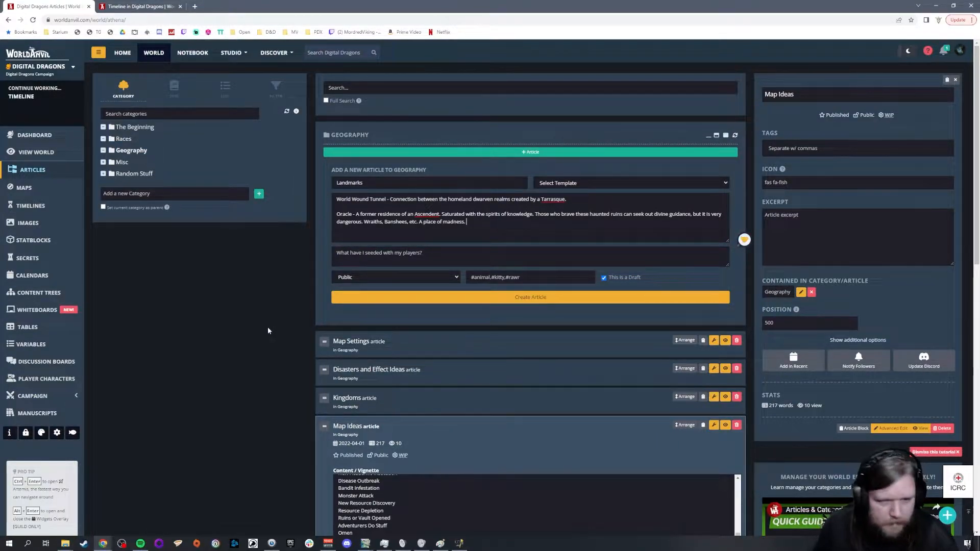
# Step: Create the Landmarks article, expand it in the Geography list, and set its status to Published and Public
pyautogui.click(347, 298)
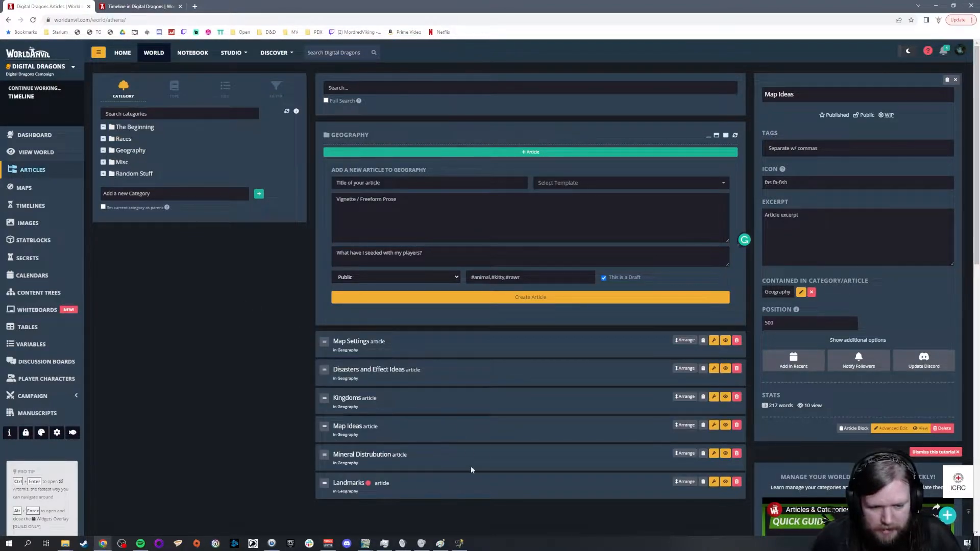
pyautogui.click(459, 487)
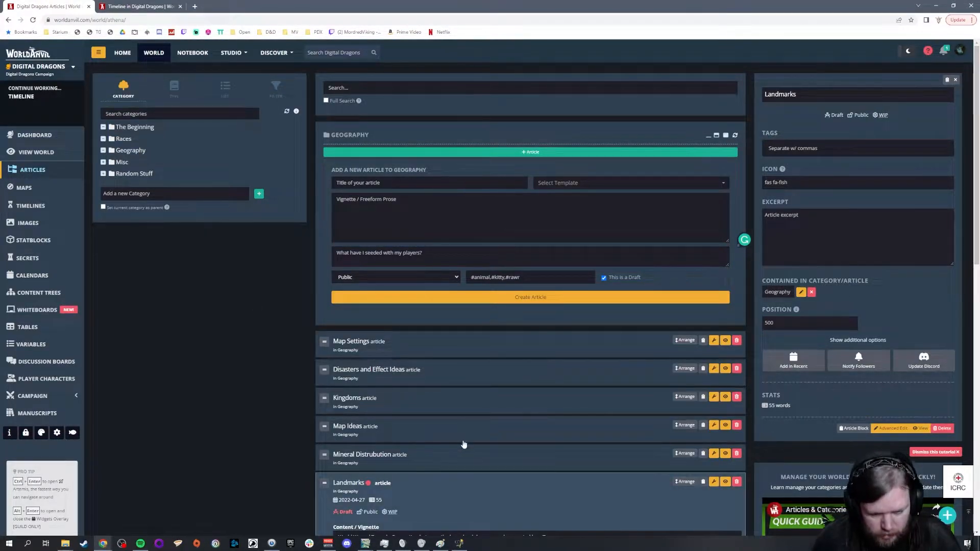
pyautogui.scroll(-2, 451, 449)
pyautogui.click(369, 397)
pyautogui.click(347, 399)
pyautogui.click(383, 397)
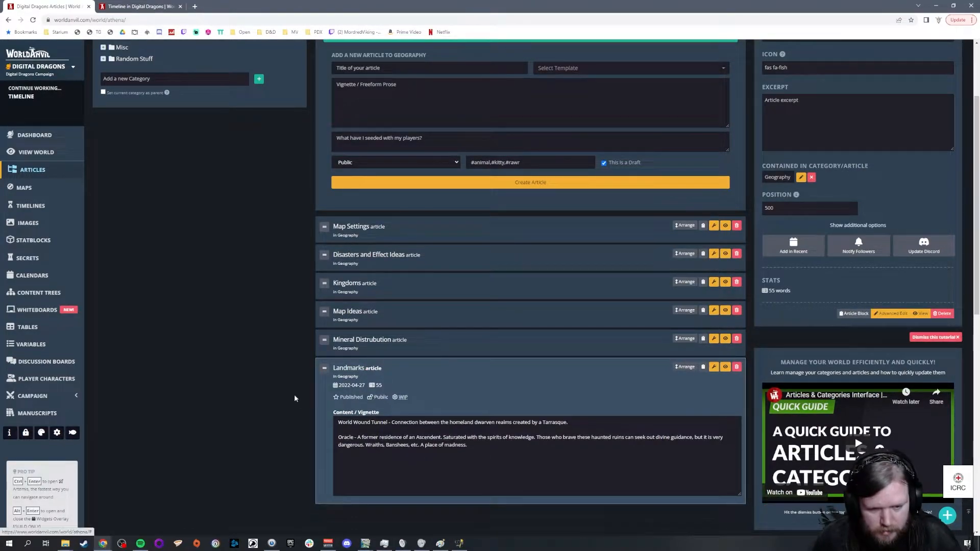
# Step: Check the mineral distribution article's vignette and reopen the Landmarks article
pyautogui.click(454, 351)
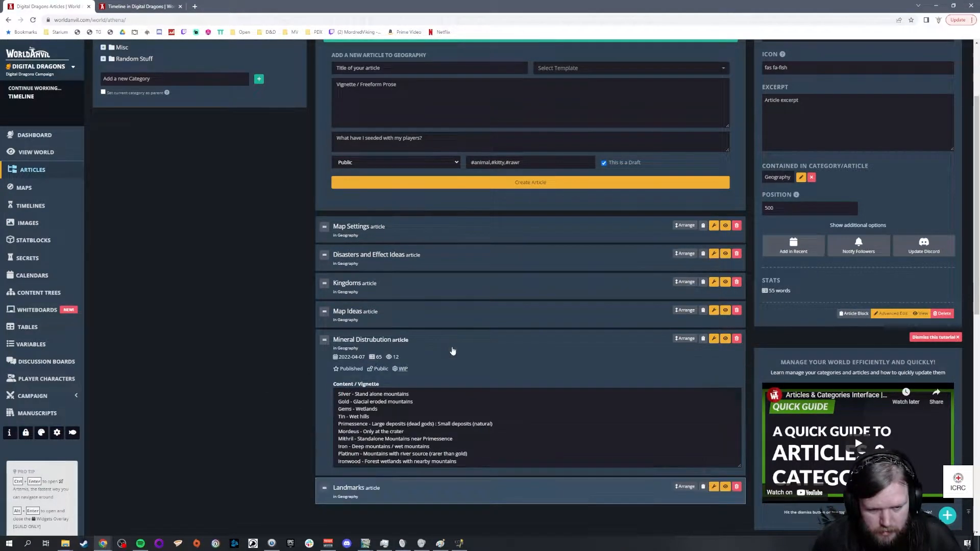
pyautogui.click(420, 489)
pyautogui.scroll(2, 224, 121)
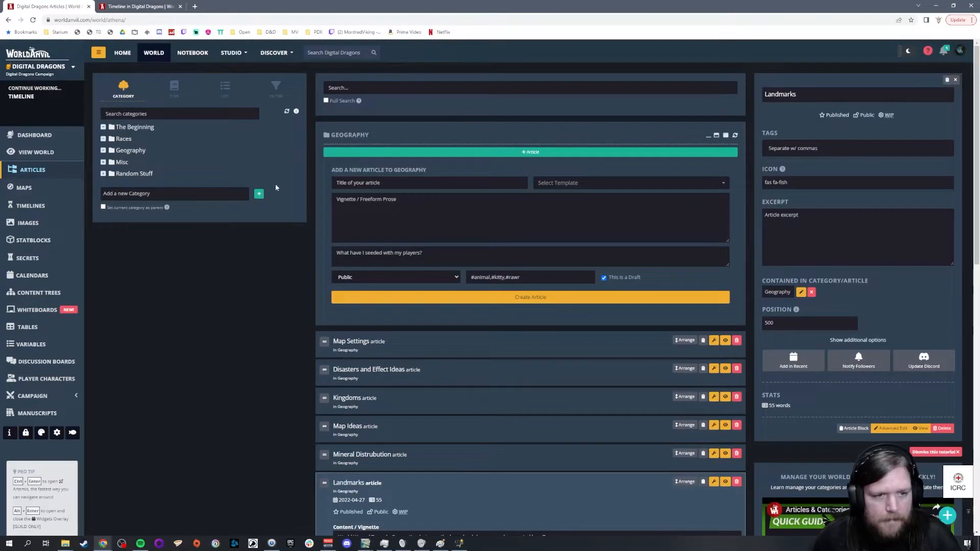
# Step: Reopen the Pantheons article in the Races category and look through the gods' domains in its vignette
pyautogui.click(122, 141)
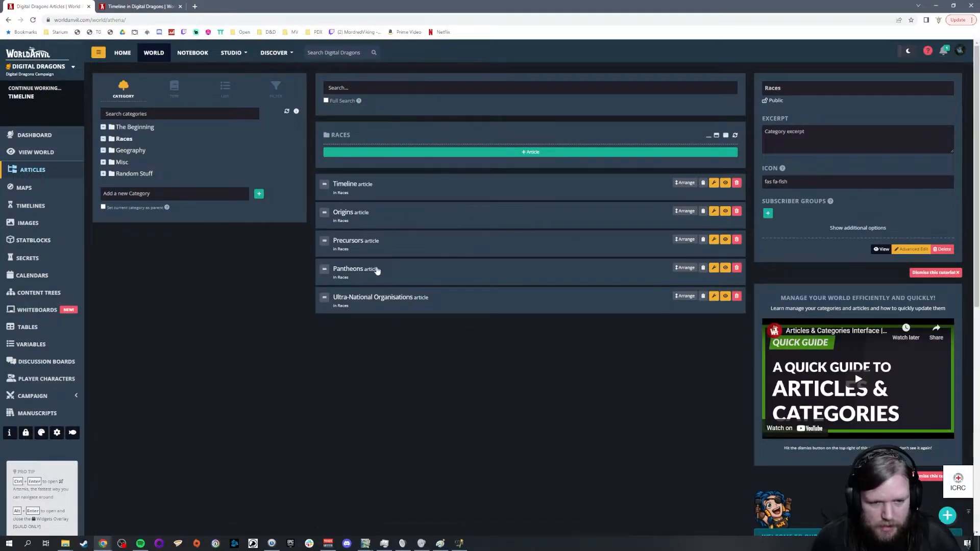
pyautogui.click(376, 270)
pyautogui.scroll(-3, 510, 368)
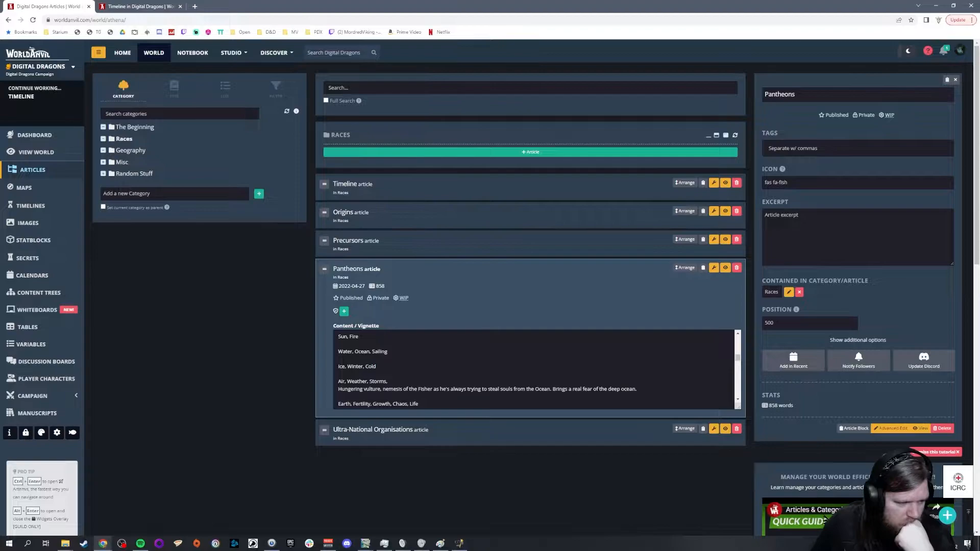
# Step: Below "Law, Order, Civilization" in the Pantheons vignette, add "The One Handed God - his priests are expected to chop off a hand as a sign of devotion."
pyautogui.scroll(3, 535, 370)
pyautogui.scroll(-5, 534, 370)
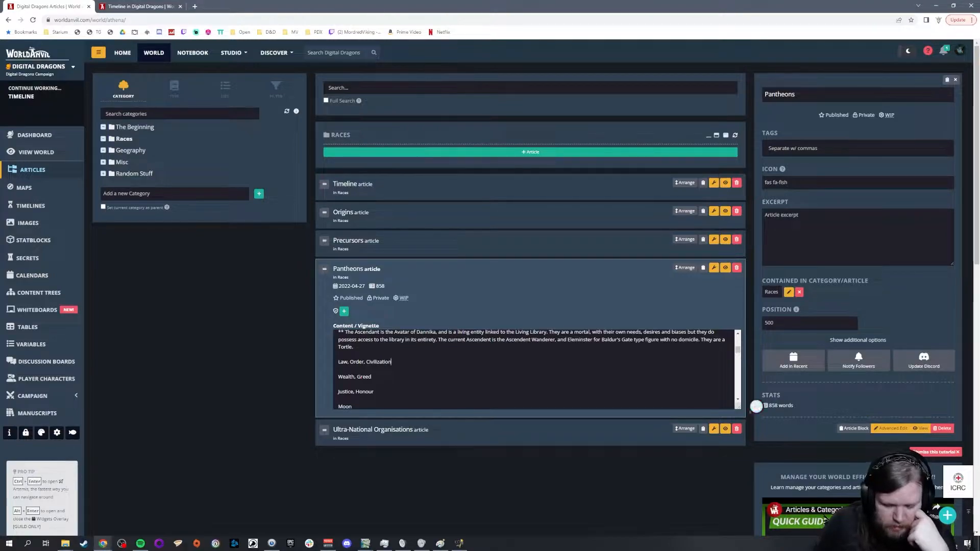
pyautogui.press('Return')
pyautogui.scroll(1, 534, 370)
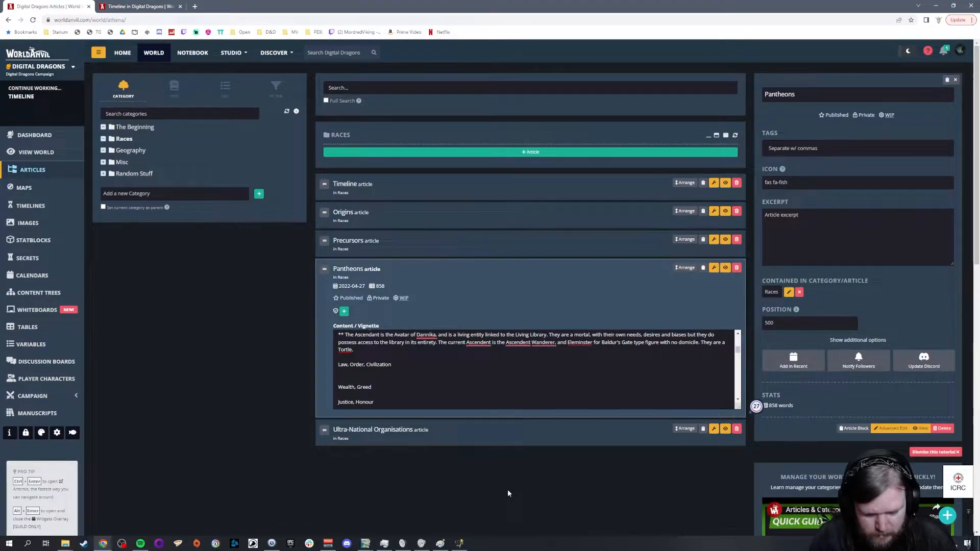
pyautogui.write('The One Handed God - his priests are expected to chop off a hand as a sign of devotion.')
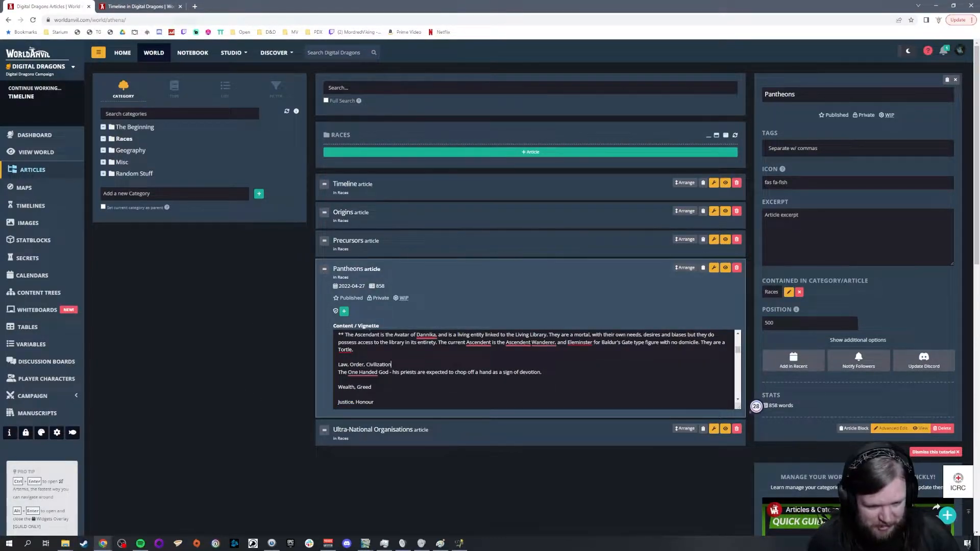
pyautogui.click(338, 380)
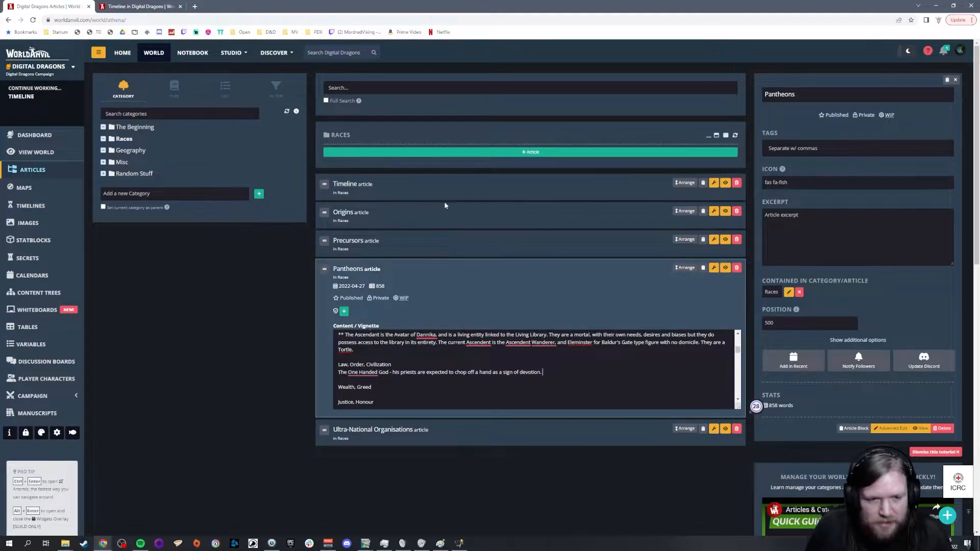
# Step: Reopen the Landmarks article in Geography, append "((No location yet))" to the Oracle entry and start a new entry with "Haunted"
pyautogui.click(131, 150)
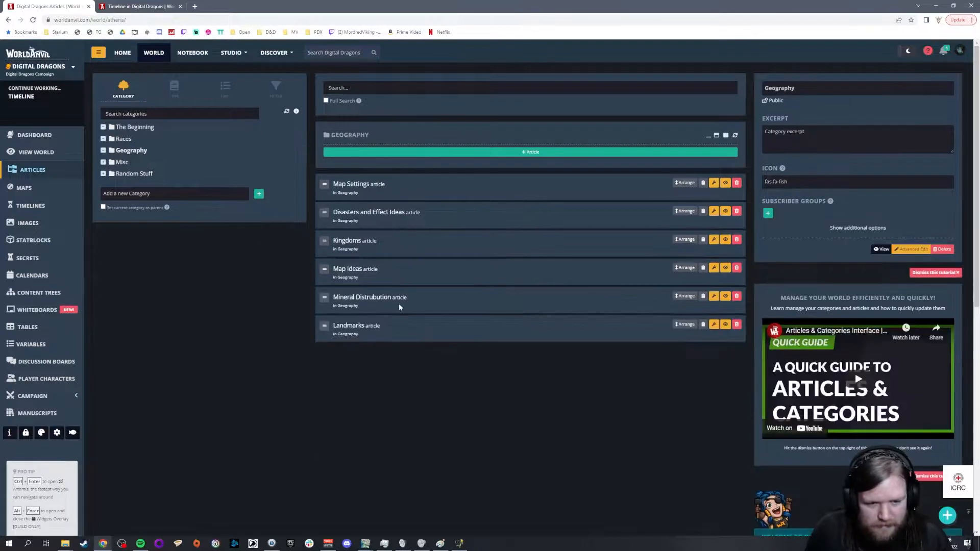
pyautogui.click(410, 328)
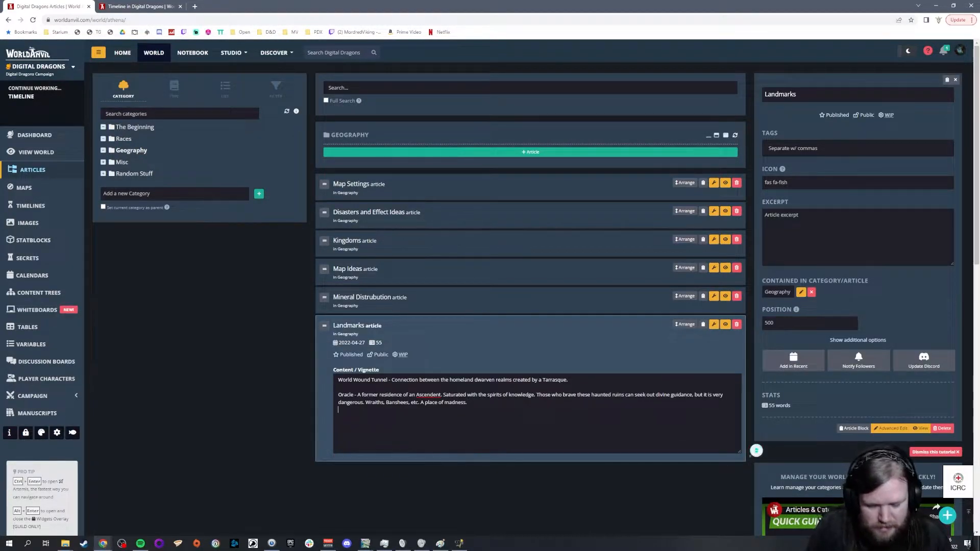
pyautogui.write('Haunt')
pyautogui.write('ed')
pyautogui.write('((No location')
pyautogui.write('yet))')
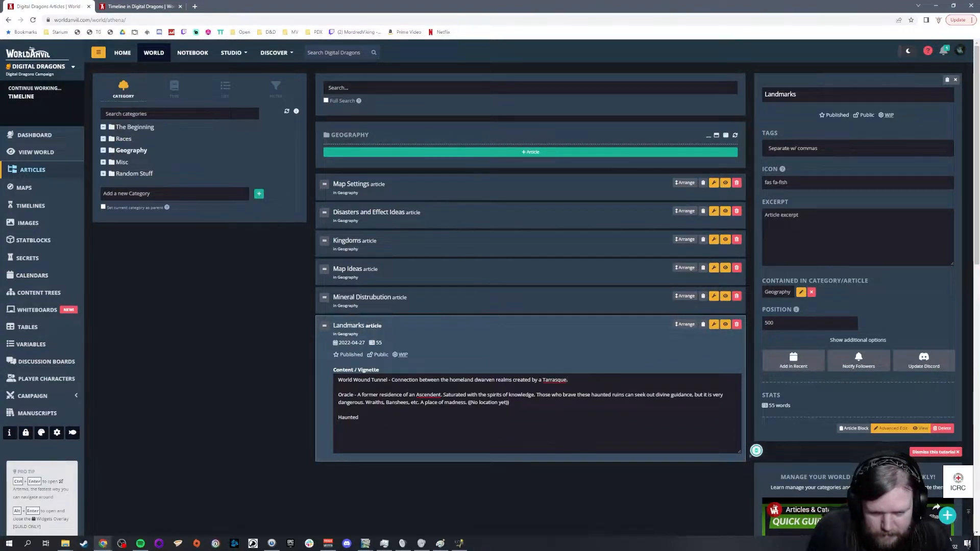
# Step: Complete the new landmark line as "Haunted Whisper Cliffs - Former Primessence mines on the sea-facing cliffs of the Shield Mountains"
pyautogui.click(359, 418)
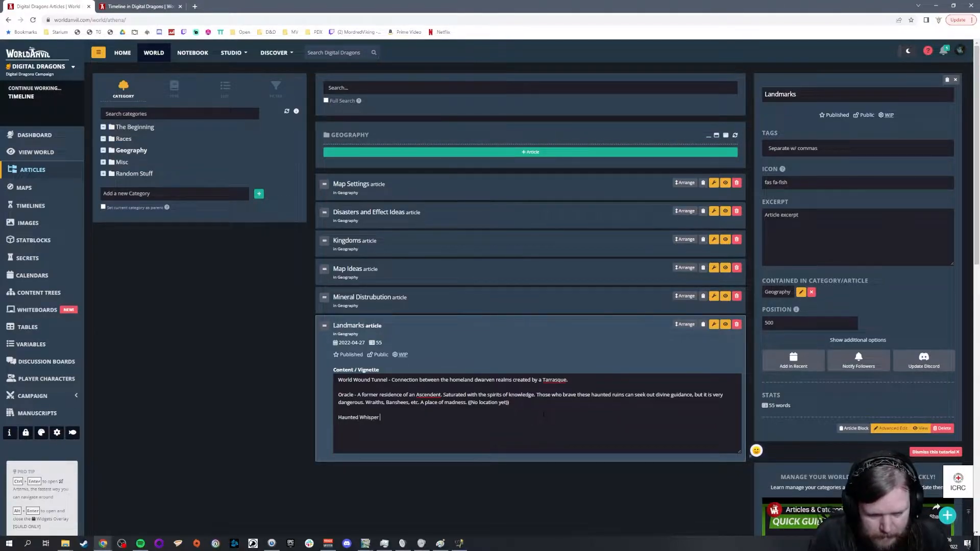
pyautogui.write('Whisper Cliffs - Former Primessence mines on the sea-facing cliffs of the SH')
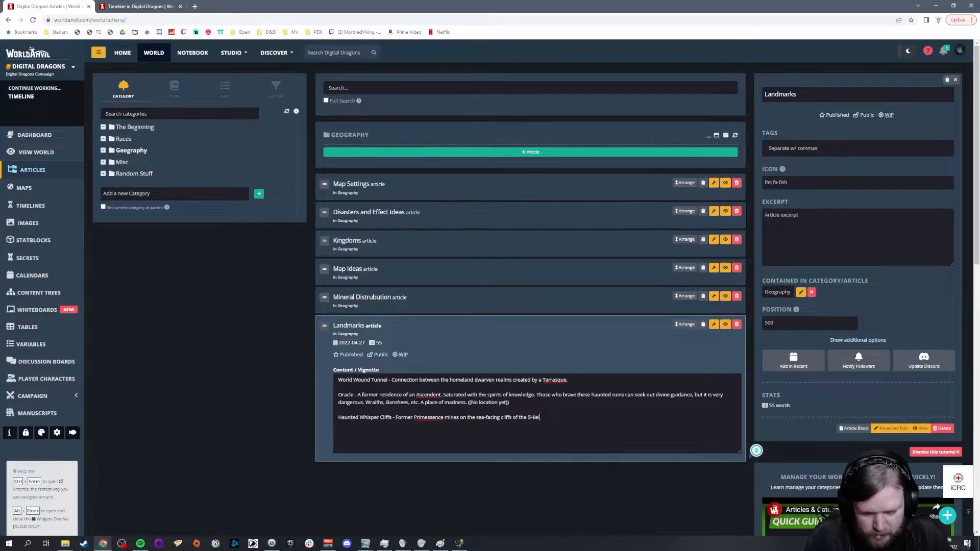
pyautogui.press('BackSpace')
pyautogui.write('hield Moun')
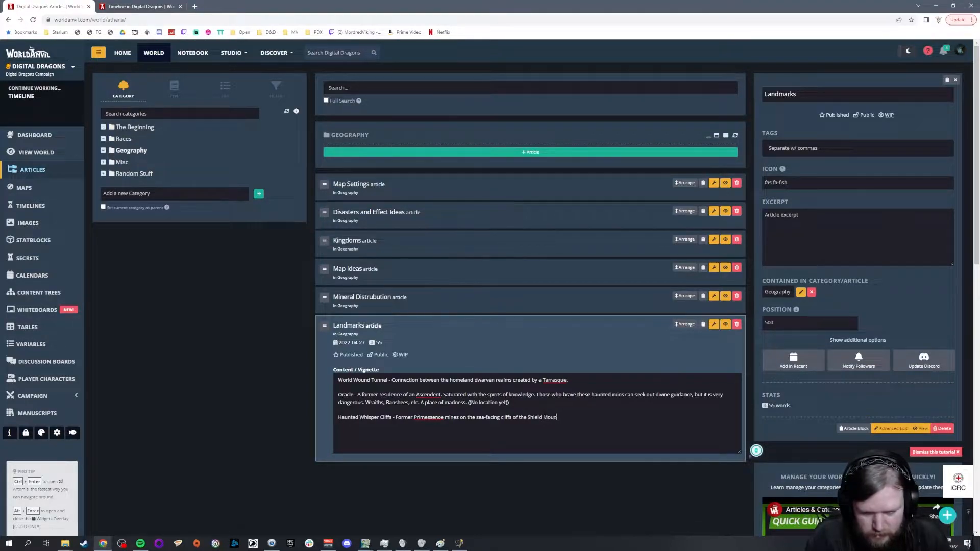
pyautogui.write('tains. Likely kept the Gnomes safe and se')
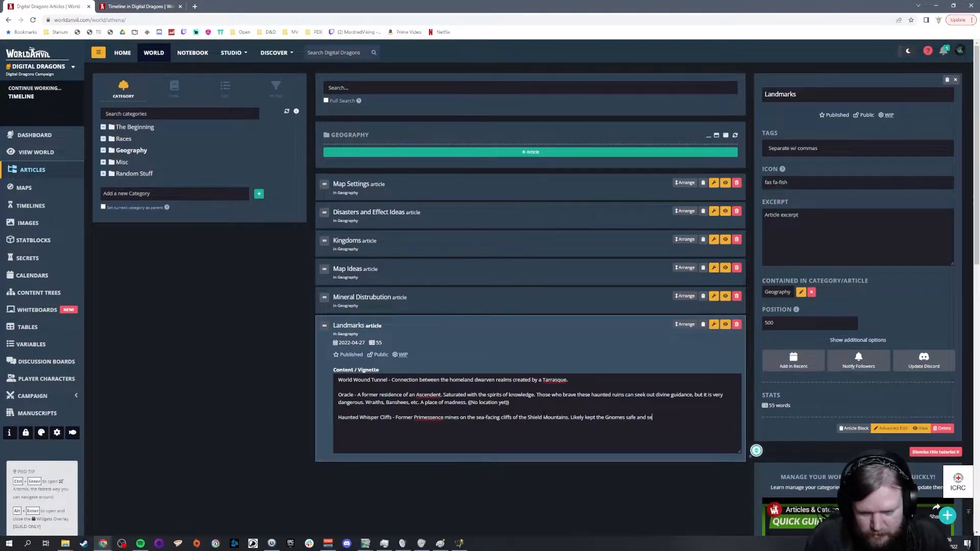
pyautogui.write('cure inside peo')
pyautogui.write('ple ')
pyautogui.write('c')
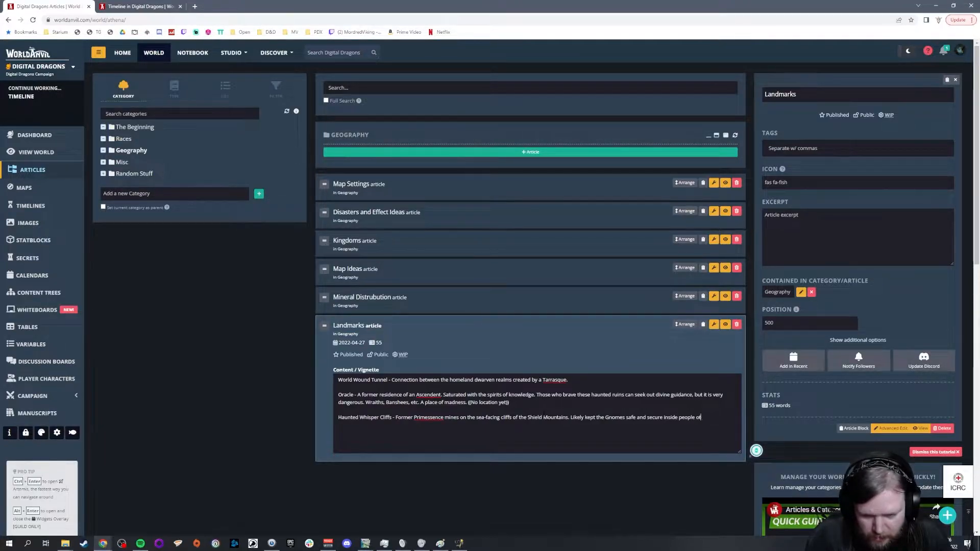
# Step: Continue the entry with "Likely kept the Gnomes safe and secure inside because other people did not want to get close to such an obviously haunted locale."
pyautogui.press('BackSpace')
pyautogui.press('BackSpace')
pyautogui.press('BackSpace')
pyautogui.press('BackSpace')
pyautogui.press('BackSpace')
pyautogui.press('BackSpace')
pyautogui.write('because other peop')
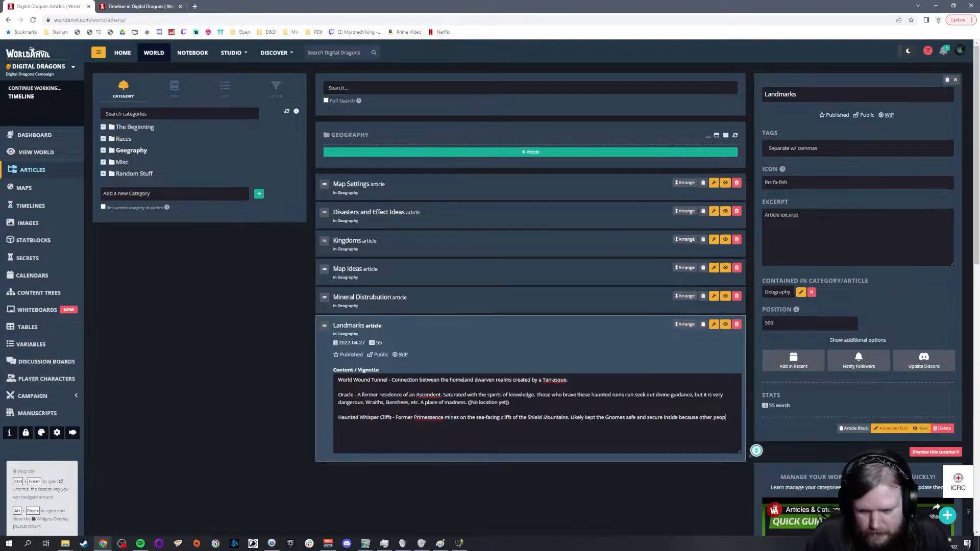
pyautogui.write('le did not wart to g')
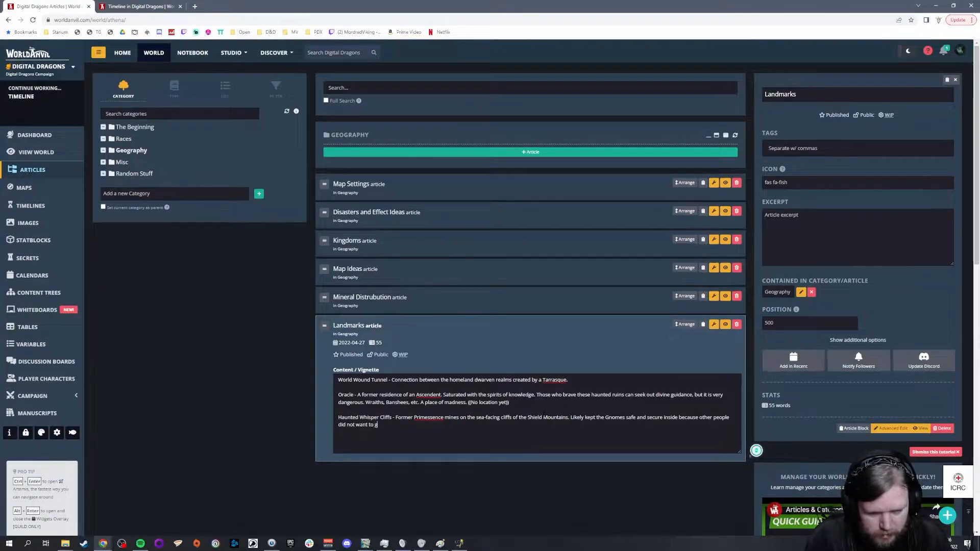
pyautogui.write('et close to such an obviously h')
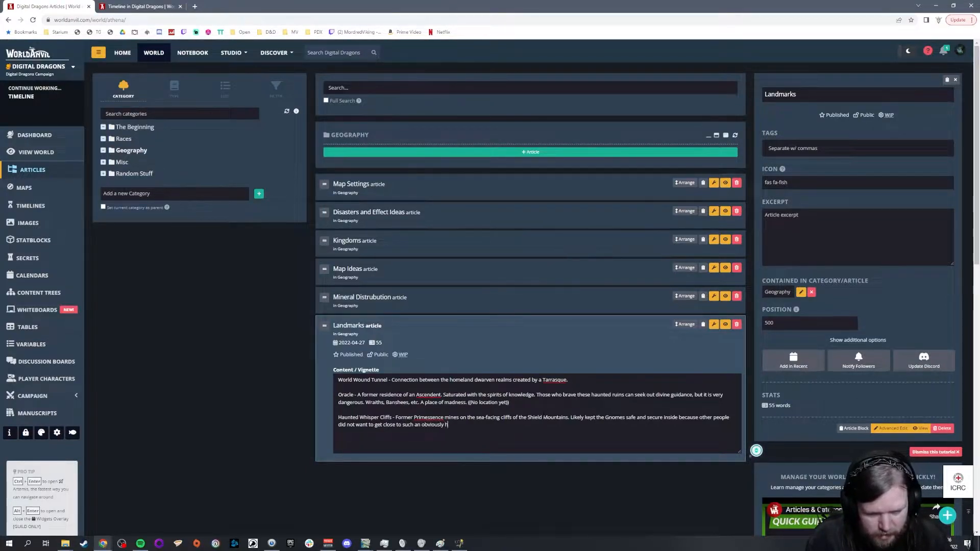
pyautogui.write('aunted locale.')
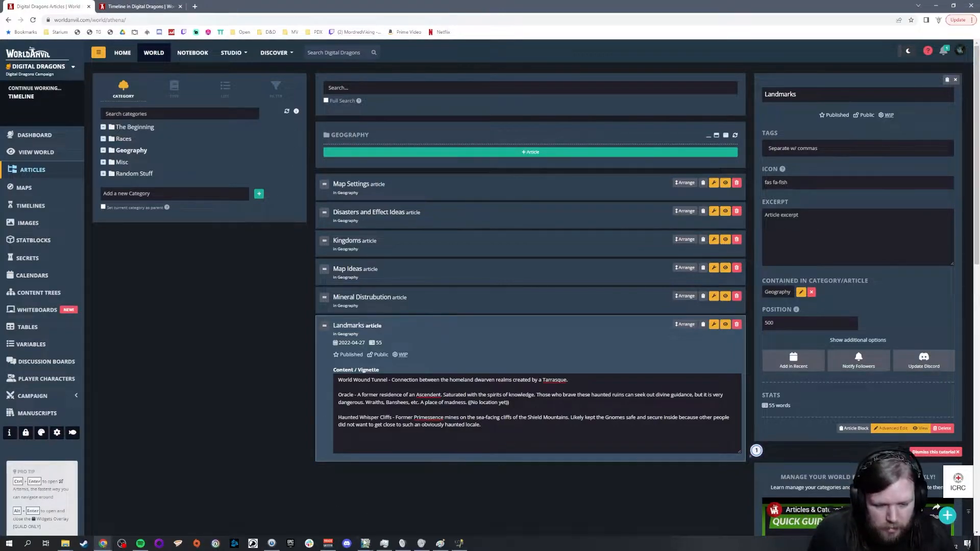
# Step: Switch to the world map in GIMP and examine the coast around NH5 and the sea between N Humans and Elves
pyautogui.click(366, 542)
pyautogui.click(259, 513)
pyautogui.scroll(6, 443, 98)
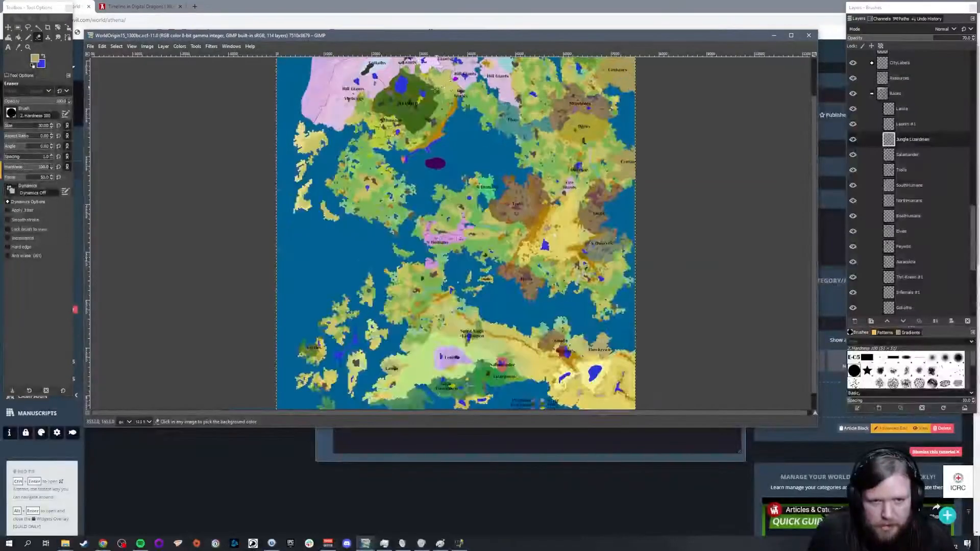
pyautogui.scroll(2, 382, 227)
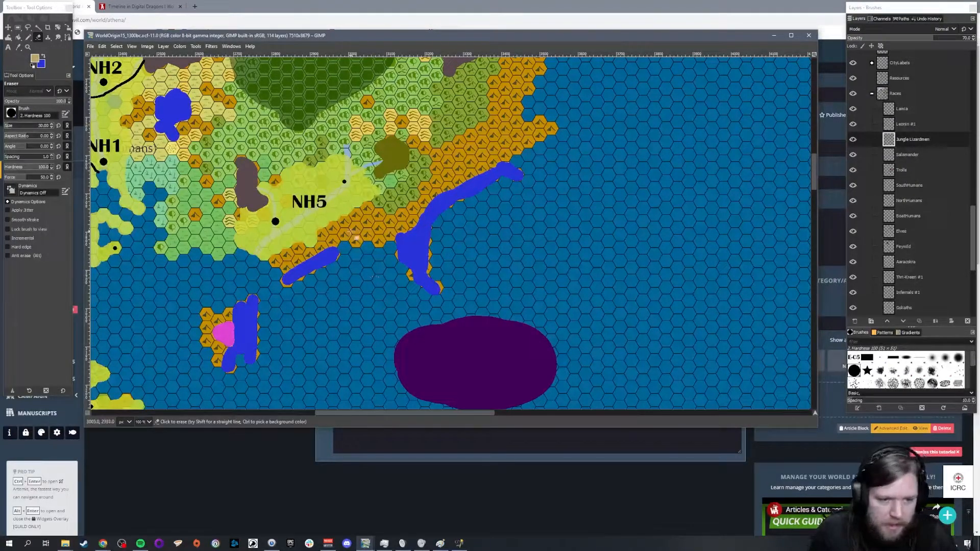
pyautogui.scroll(-2, 361, 263)
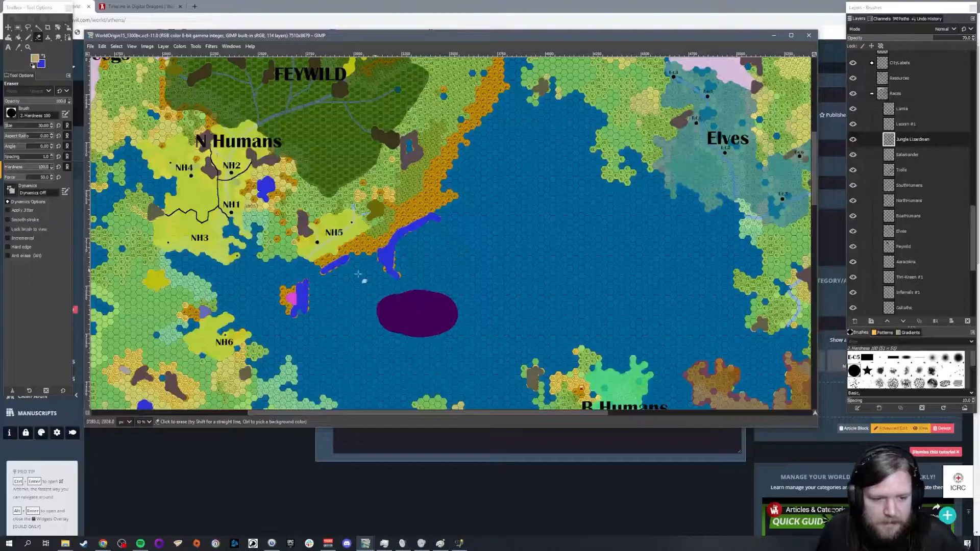
pyautogui.scroll(-1, 425, 265)
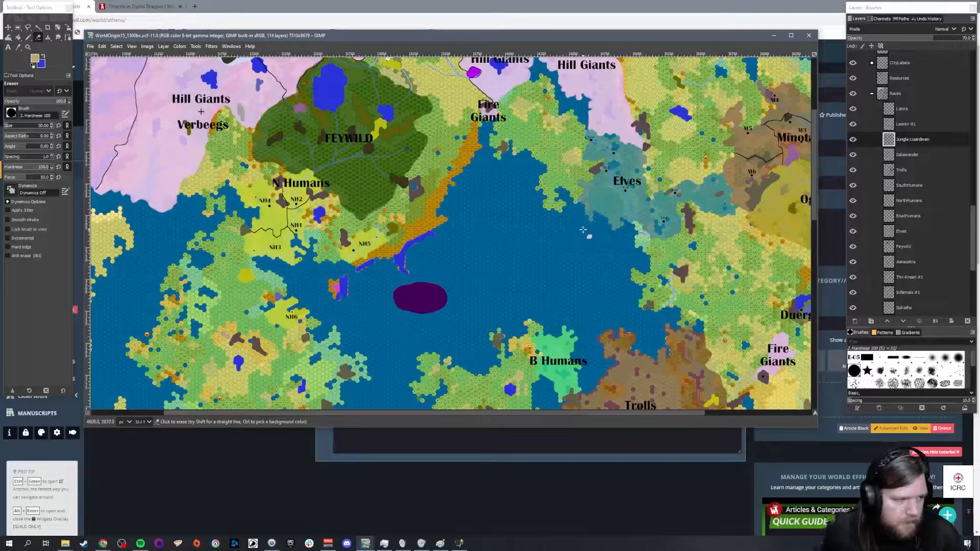
# Step: Return to World Anvil, reopen the Pantheons article in Races and remove "Honour" from the "Loyalty, Fair Payment, Contracts, Business" domain line
pyautogui.click(522, 474)
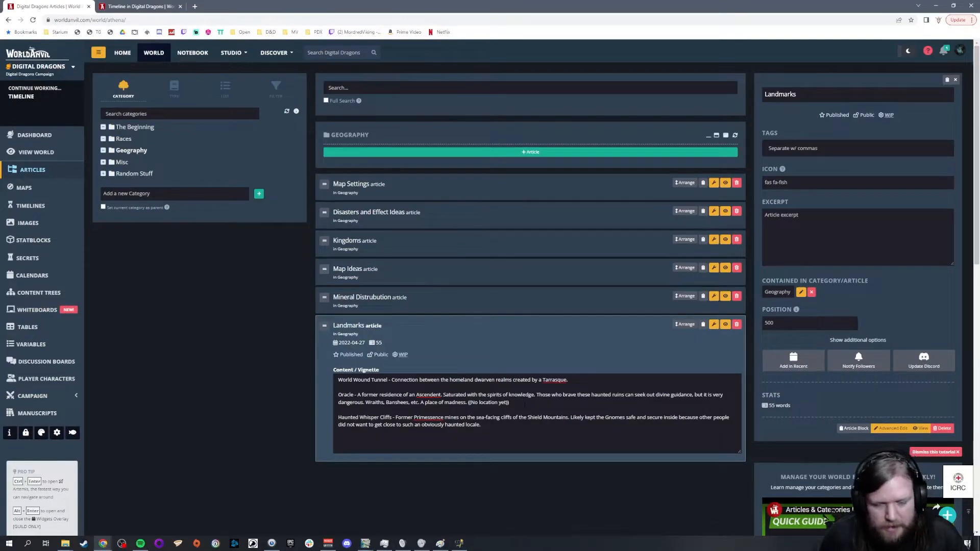
pyautogui.click(120, 161)
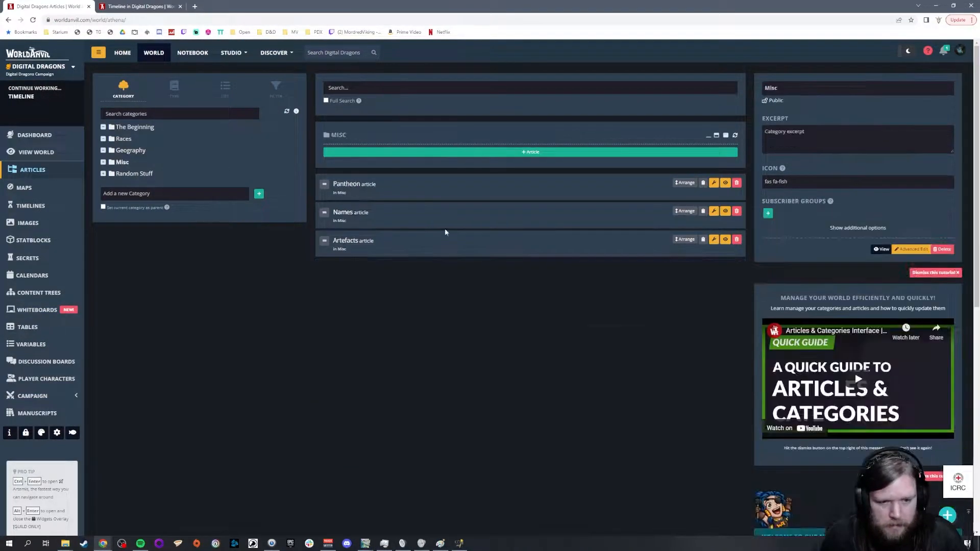
pyautogui.click(123, 142)
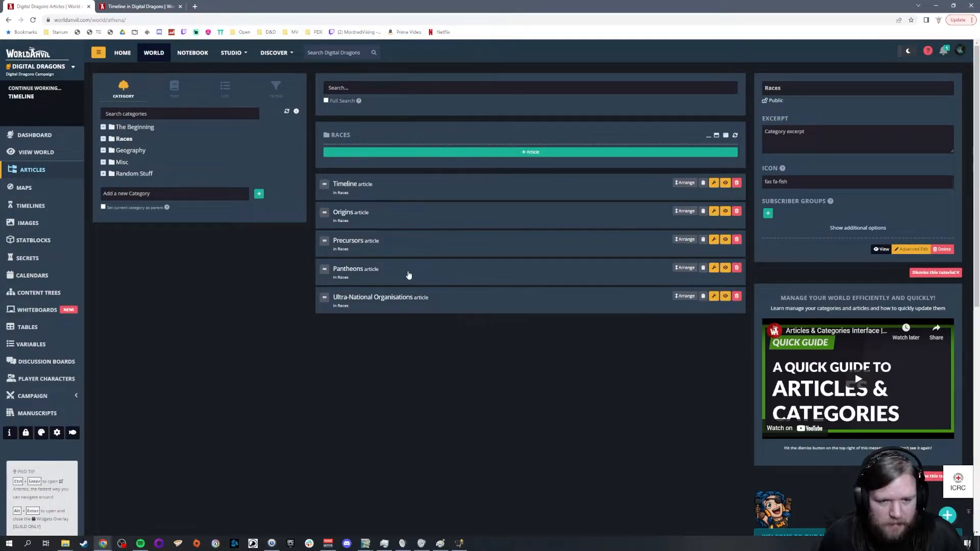
pyautogui.click(425, 276)
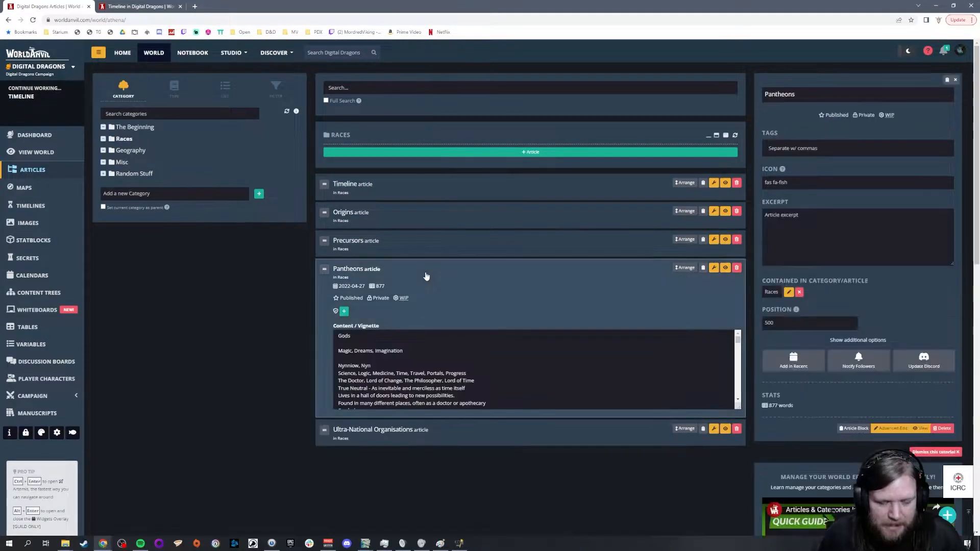
pyautogui.scroll(-8, 533, 369)
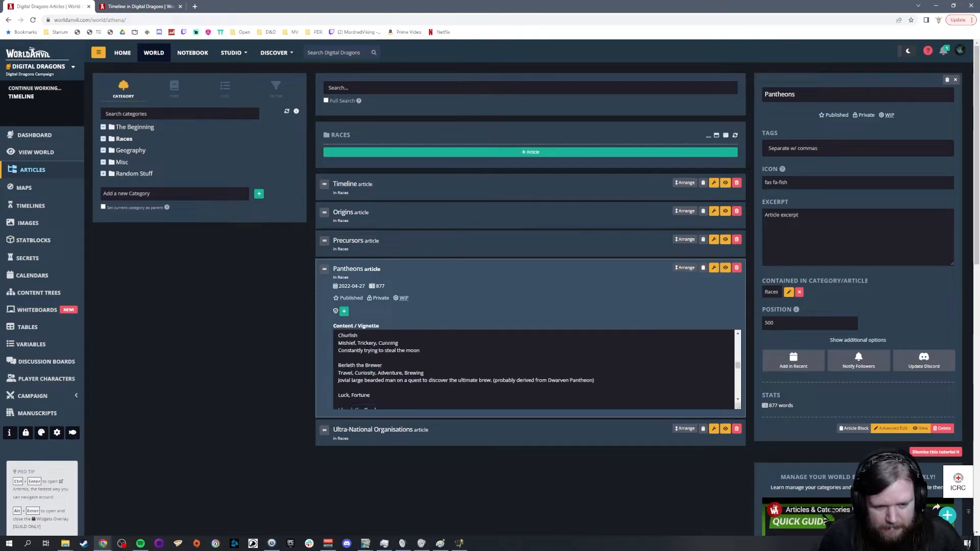
pyautogui.scroll(-5, 533, 368)
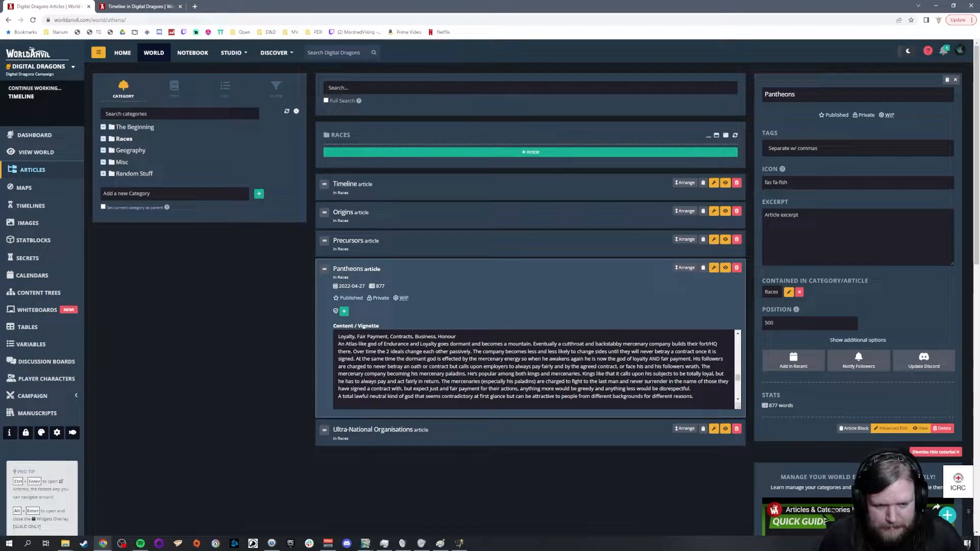
pyautogui.click(470, 334)
pyautogui.hotkey('ctrl', 'shift', 'Left')
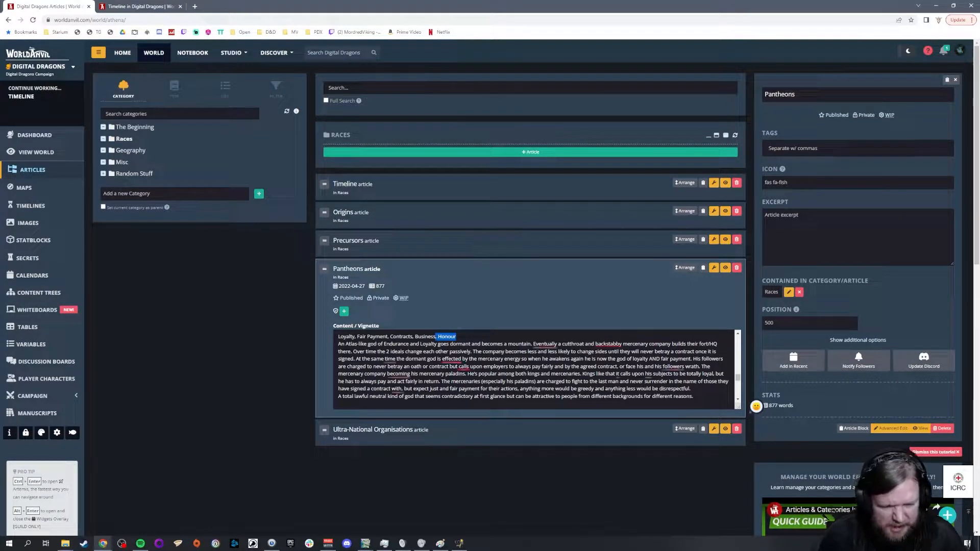
pyautogui.press('BackSpace')
pyautogui.press('BackSpace')
pyautogui.press('BackSpace')
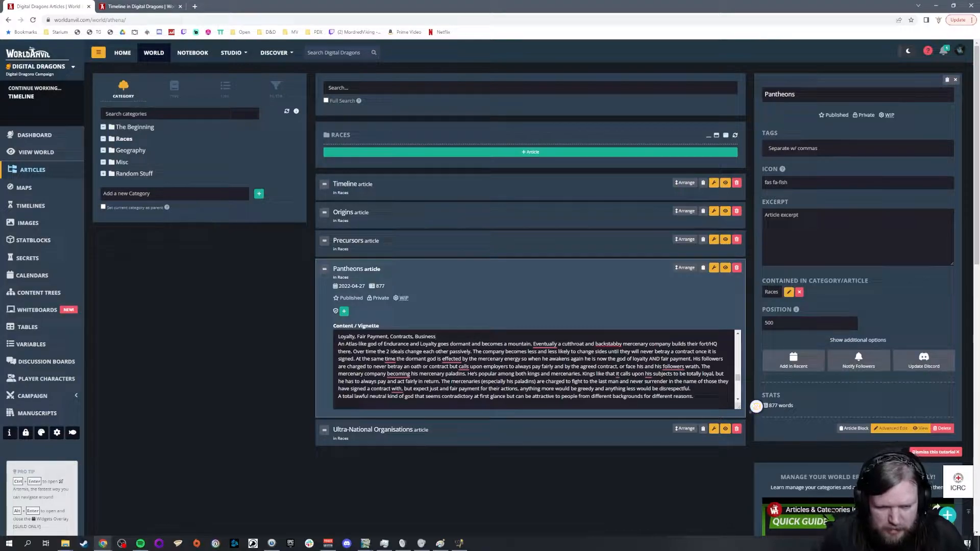
# Step: Enlarge the Pantheons vignette box vertically and look back through the gods' entries from the start
pyautogui.moveTo(739, 408); pyautogui.dragTo(738, 491)
pyautogui.scroll(-3, 327, 328)
pyautogui.scroll(-1, 625, 214)
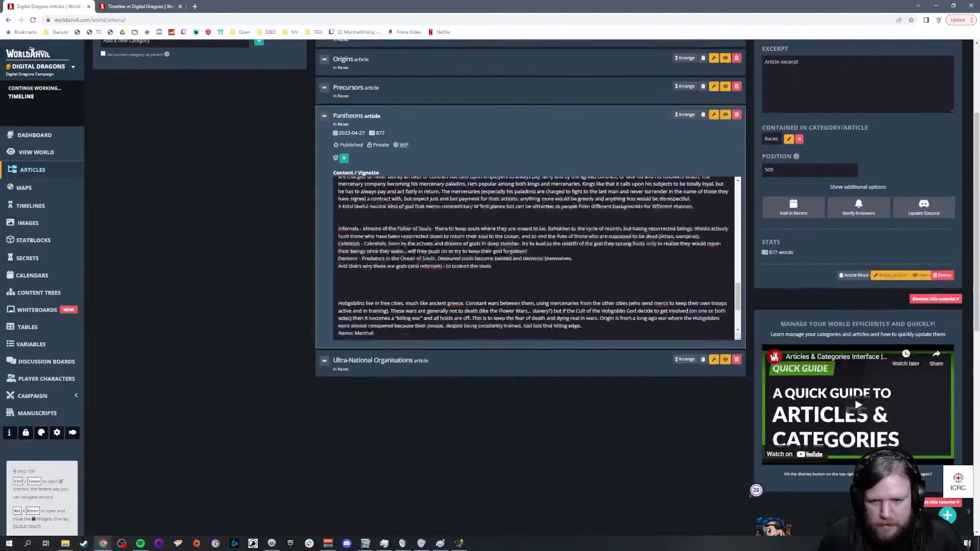
pyautogui.moveTo(738, 338); pyautogui.dragTo(739, 438)
pyautogui.scroll(5, 613, 358)
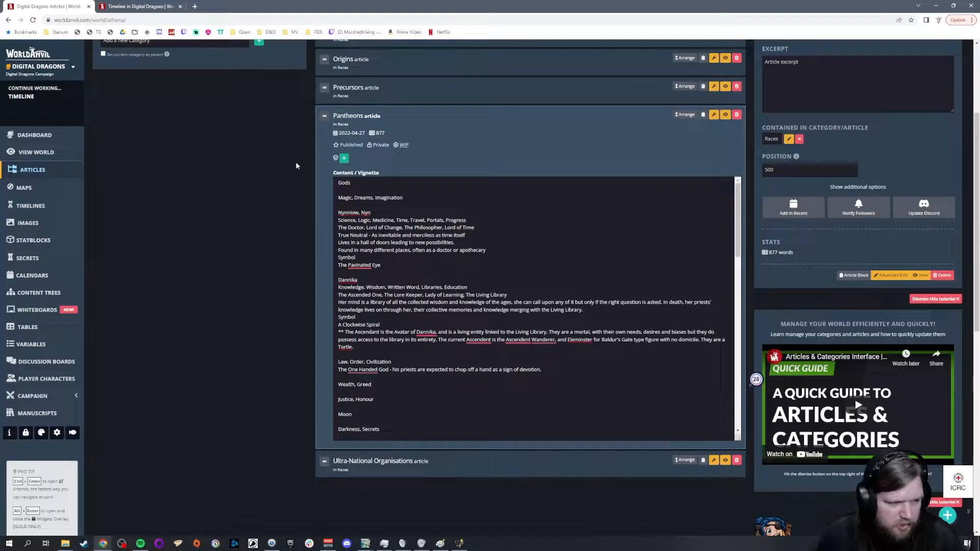
# Step: Reopen the Landmarks article in Geography and add the entry "Mercenary Mountain - Location of the dead god of loyalty" below Haunted Whisper Cliffs
pyautogui.scroll(3, 250, 237)
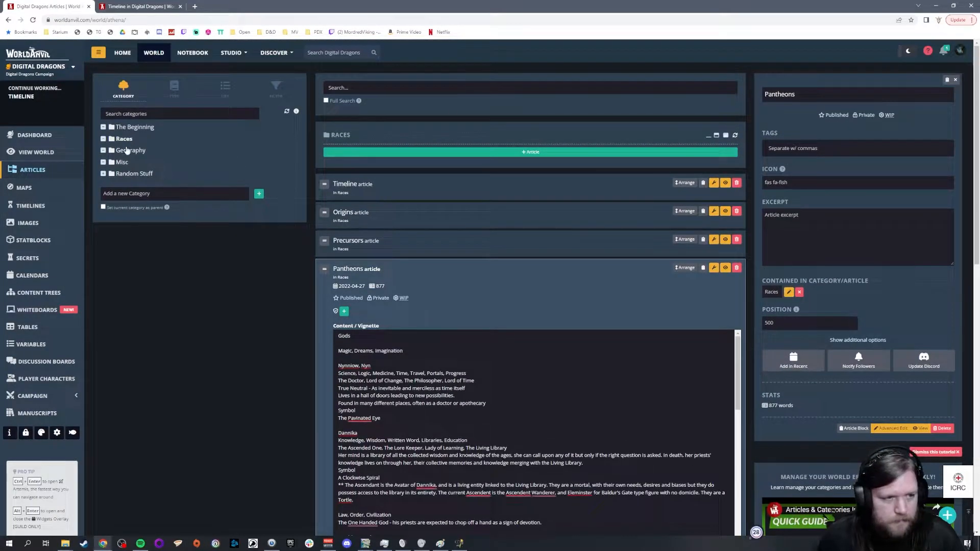
pyautogui.click(127, 150)
pyautogui.click(371, 329)
pyautogui.press('Return')
pyautogui.press('Return')
pyautogui.write('Mercenary Mountain -')
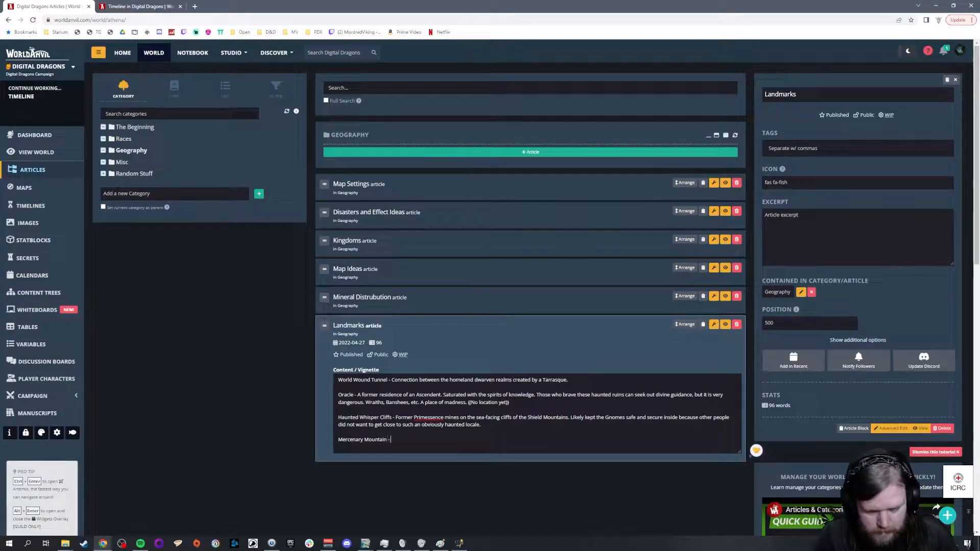
pyautogui.write(' Location of th')
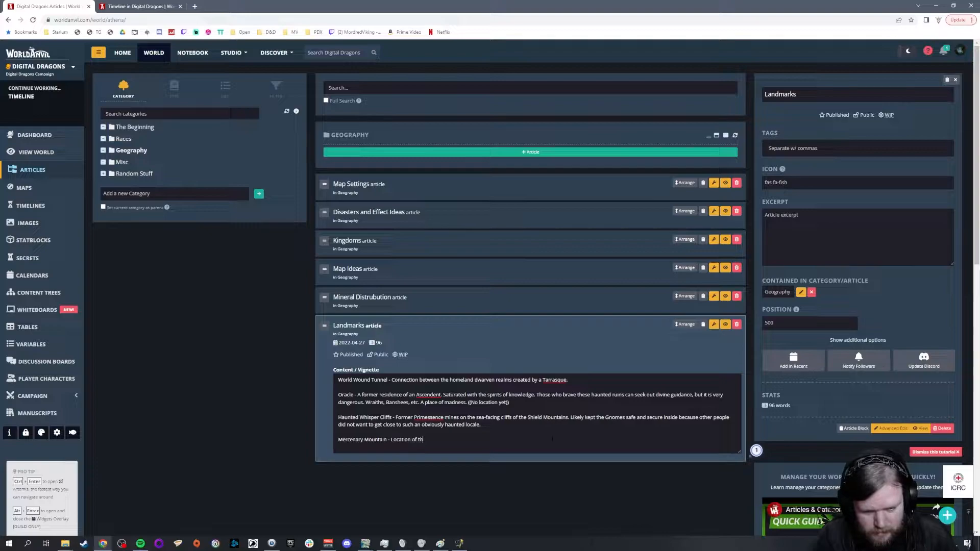
pyautogui.write('e formerly dead')
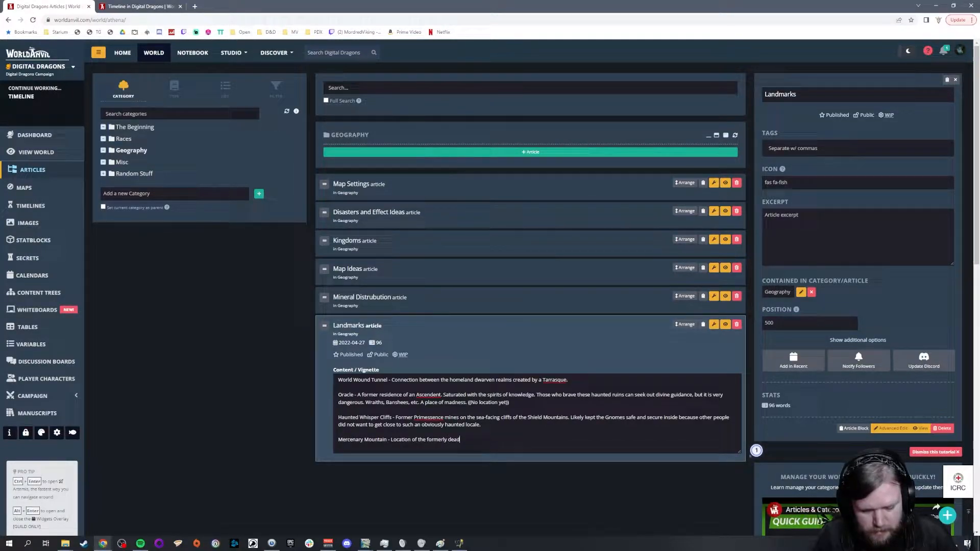
pyautogui.press('BackSpace')
pyautogui.press('BackSpace')
pyautogui.press('BackSpace')
pyautogui.press('BackSpace')
pyautogui.press('BackSpace')
pyautogui.write('of loyalty')
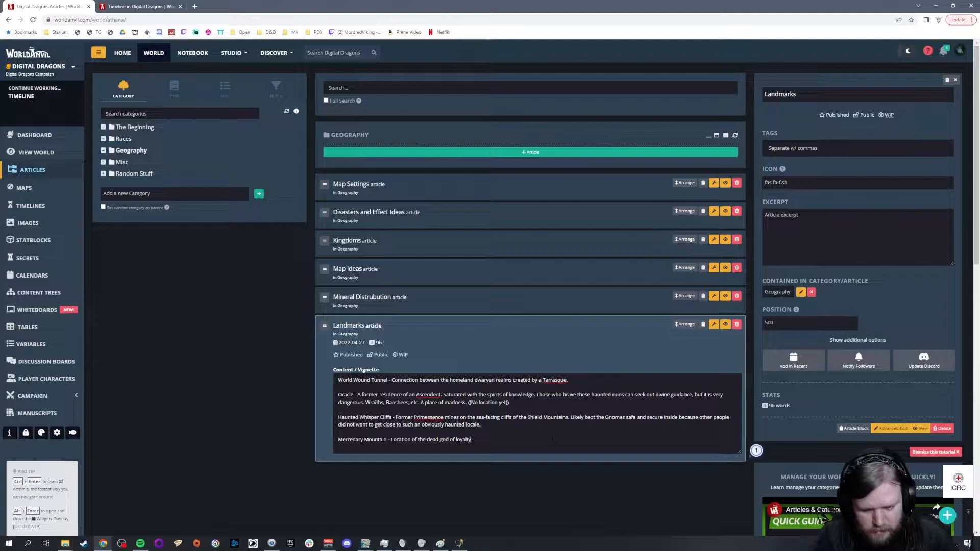
pyautogui.write(' (who was reborn')
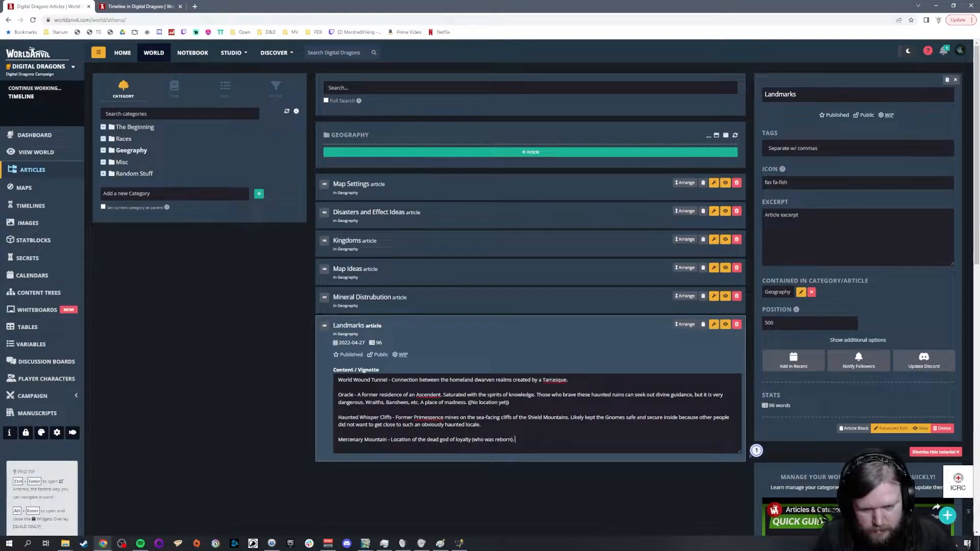
pyautogui.write('), one of the lar')
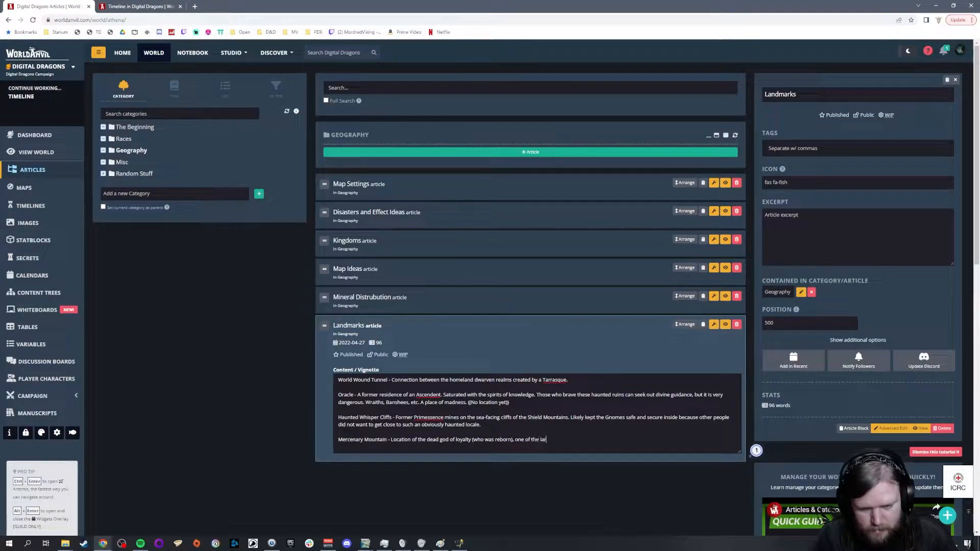
pyautogui.write('gest mercenary strong')
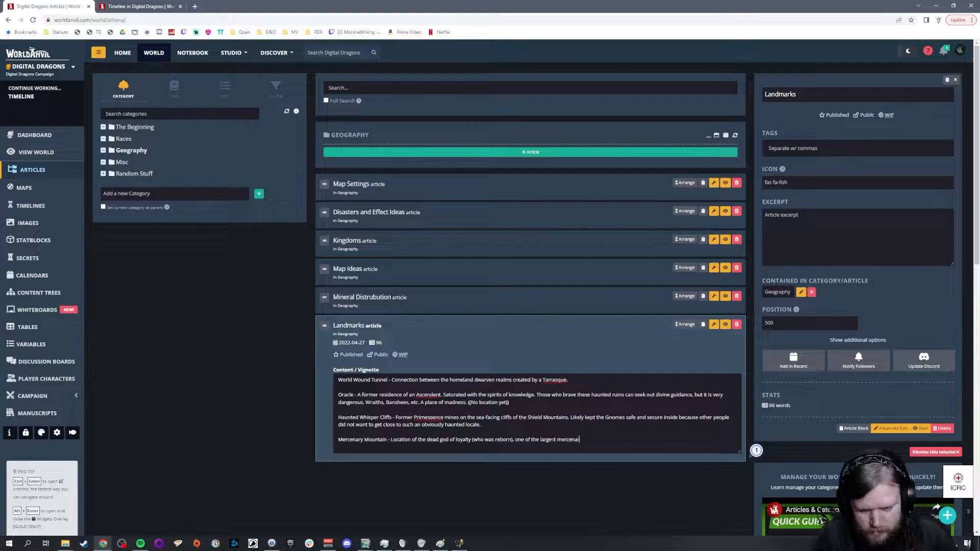
pyautogui.write('holds. Think Karak.')
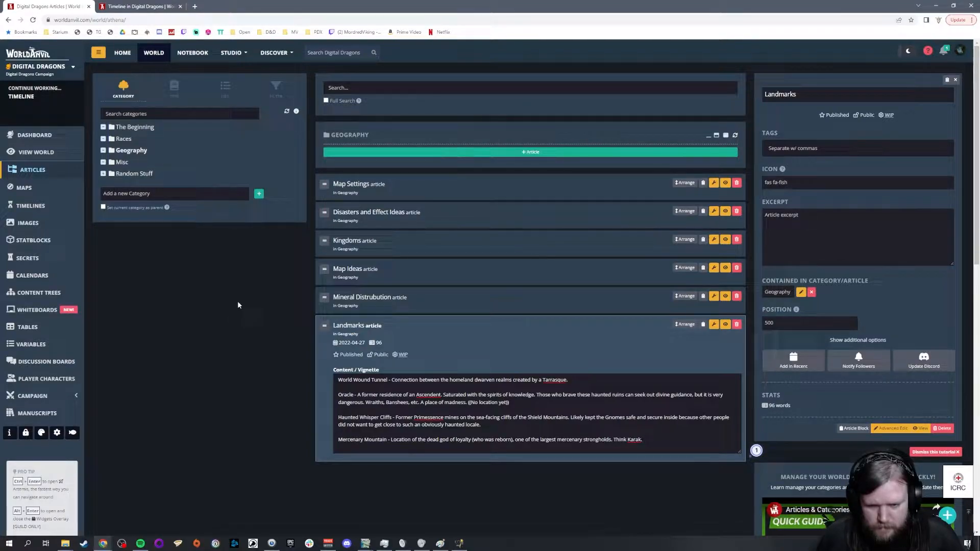
# Step: Finish the Mercenary Mountain entry with "(who was reborn), one of the largest mercenary strongholds. Think Karak. Hobgoblin?"
pyautogui.write('Hobgoblin?')
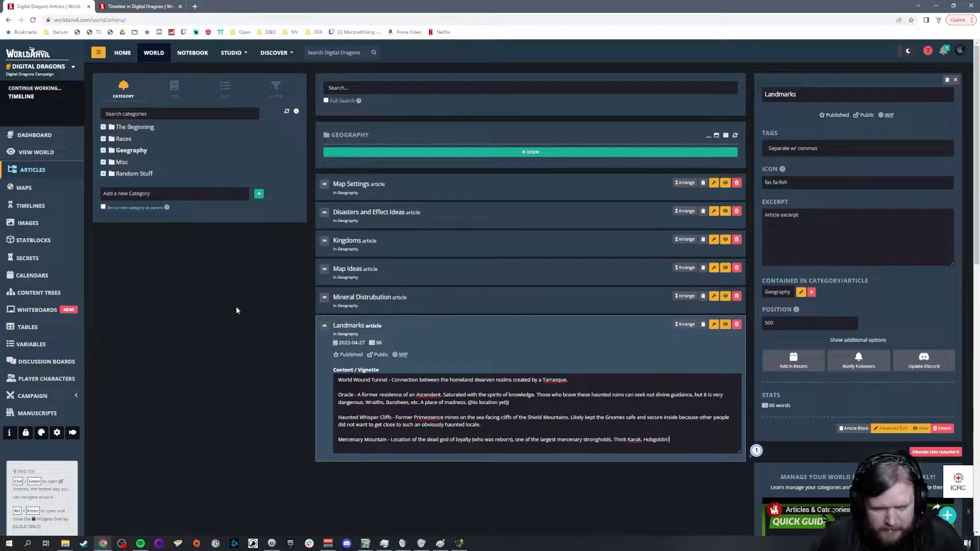
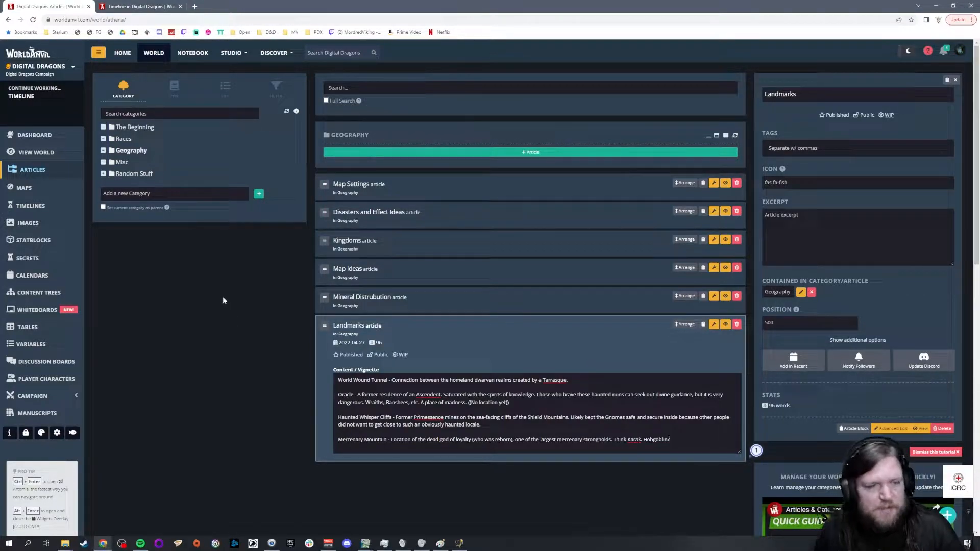
# Step: Reopen the Landmarks article in Geography and start an "Ice Oasis -" entry below Mercenary Mountain
pyautogui.click(125, 139)
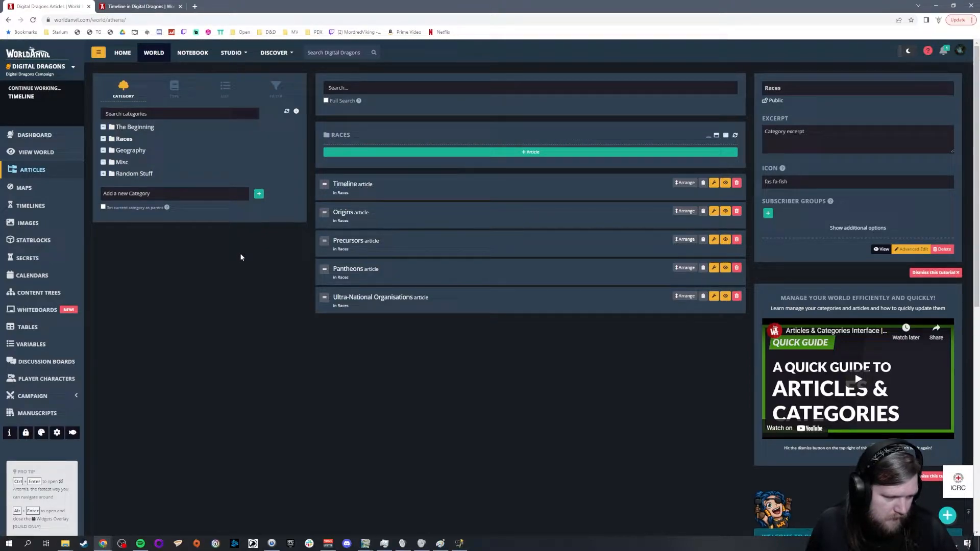
pyautogui.click(135, 151)
pyautogui.click(356, 326)
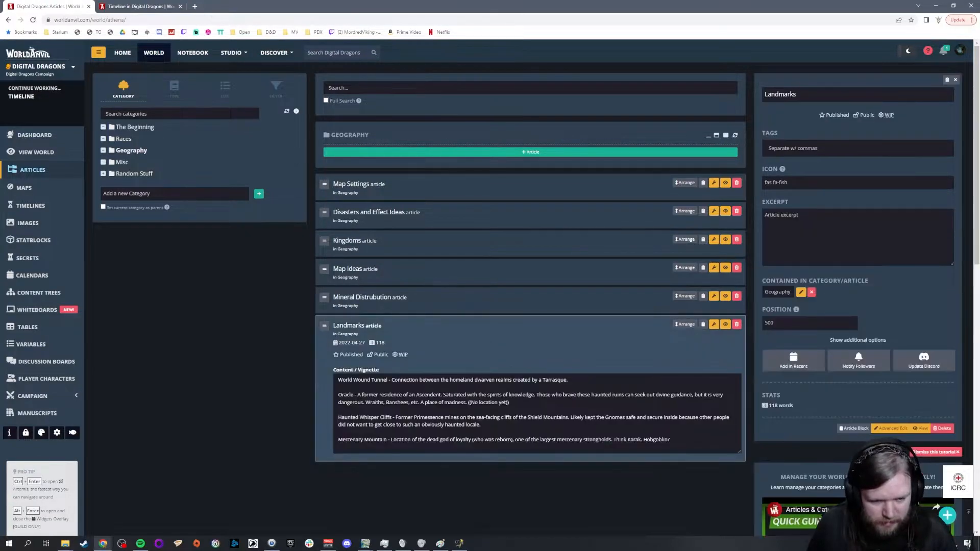
pyautogui.scroll(-1, 360, 328)
pyautogui.press('Return')
pyautogui.press('Return')
pyautogui.write('Ide Oa')
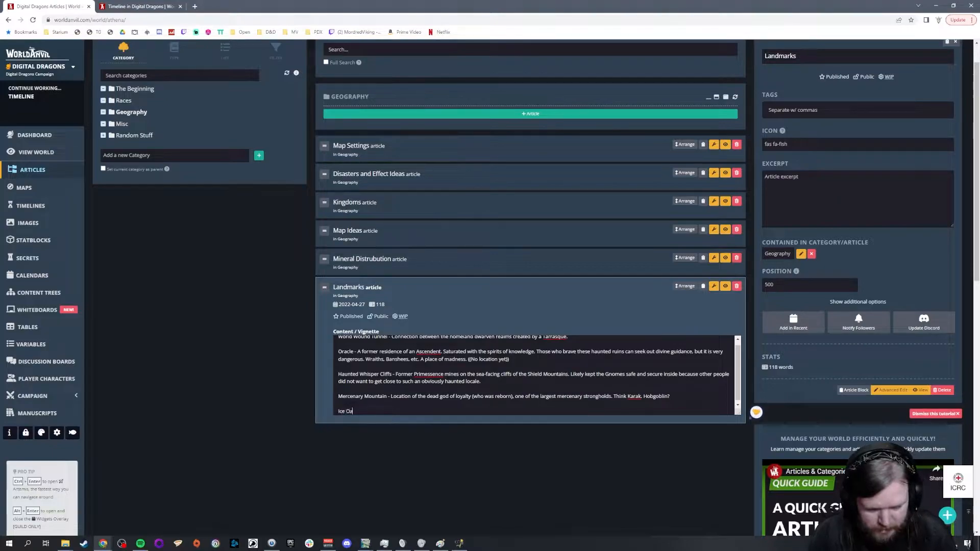
pyautogui.write('sis - Ancient White Gra')
pyautogui.write('Dragon, now the cp')
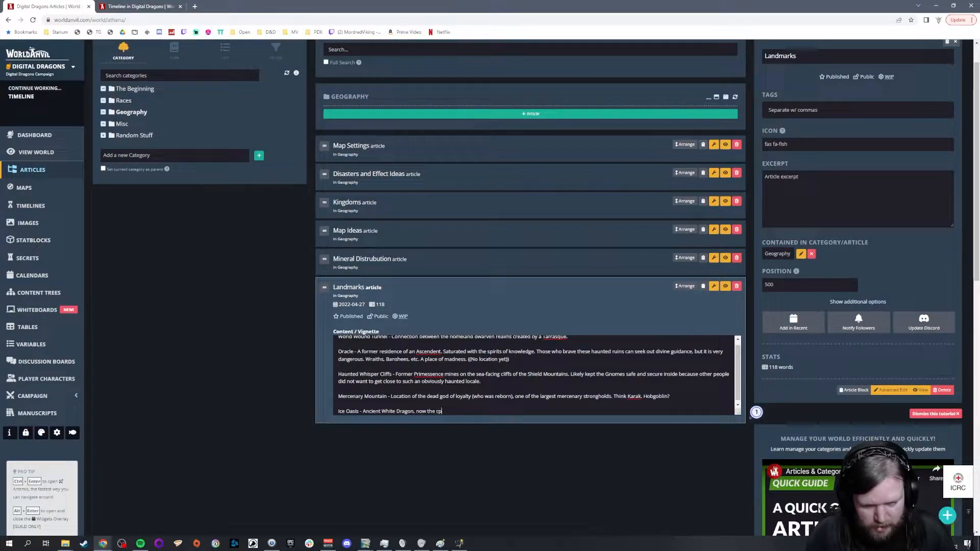
# Step: Describe Ice Oasis as "Ancient White Dragon, now the capital of the Carthage Dwarves (mid)"
pyautogui.press('BackSpace')
pyautogui.write('apital')
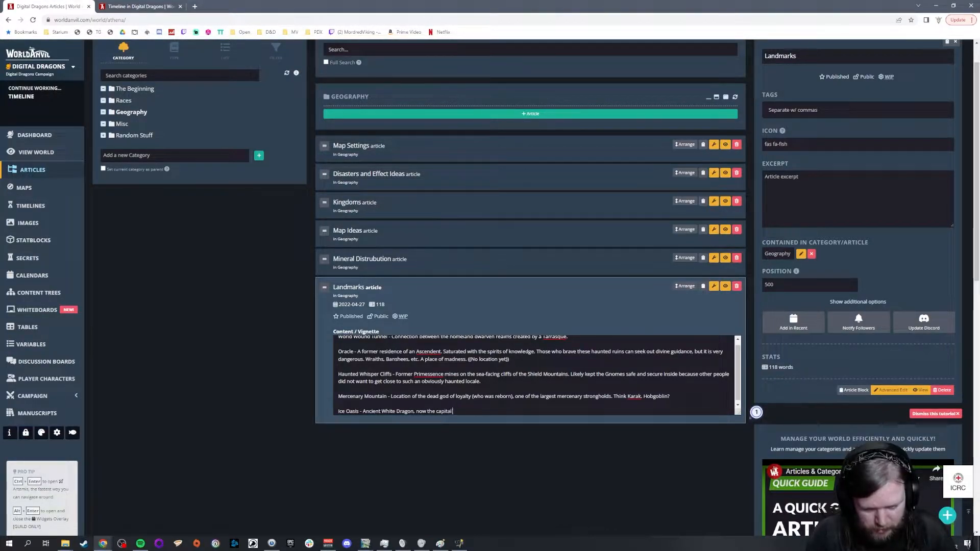
pyautogui.write(' of the Carthag')
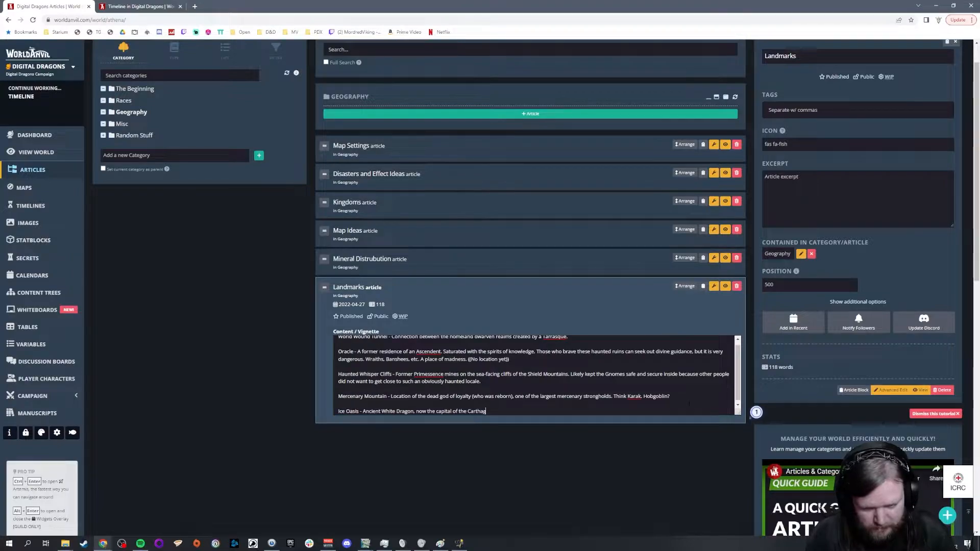
pyautogui.write('e Dwarves (mid)')
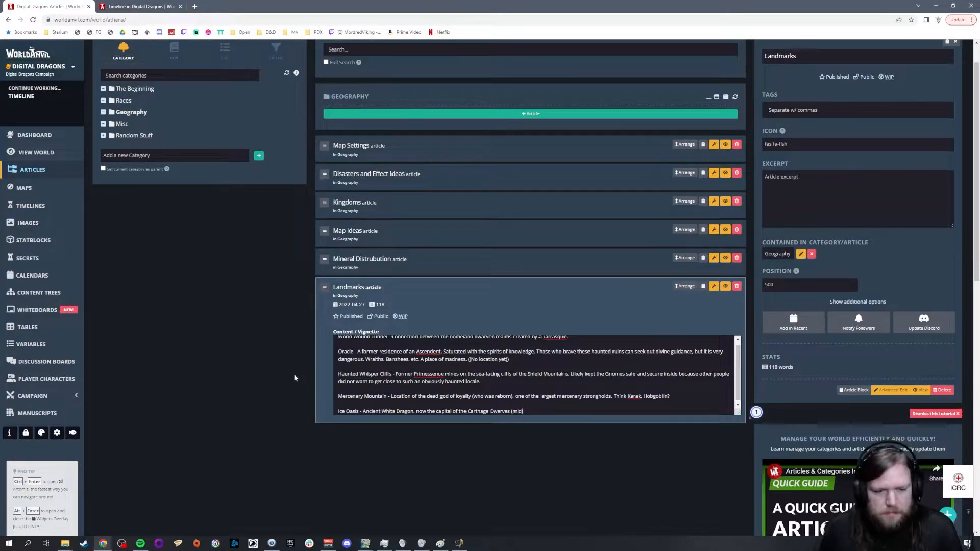
# Step: Copy the "Mordeus - Genie god of cosmology, time and magic" line from the Pantheon article in Misc and delete that article
pyautogui.scroll(1, 388, 373)
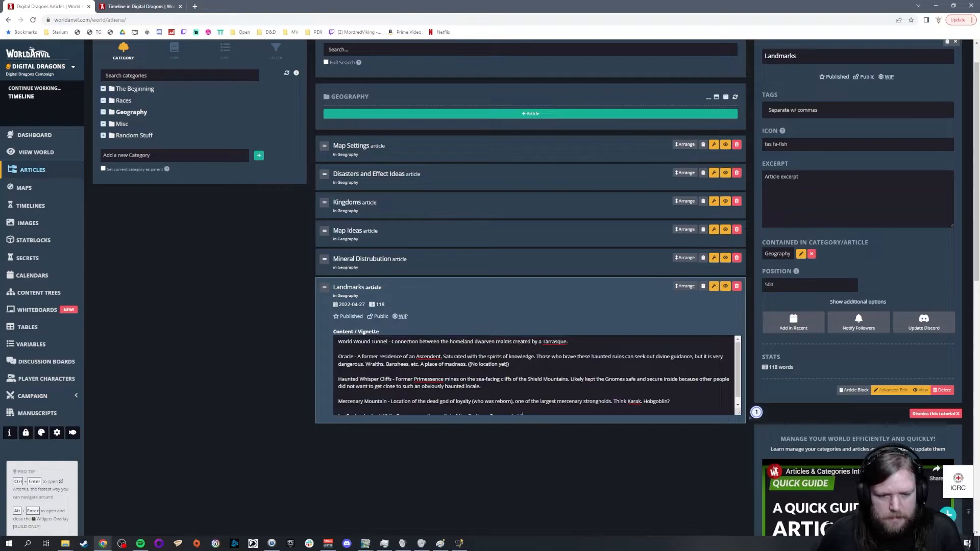
pyautogui.click(125, 125)
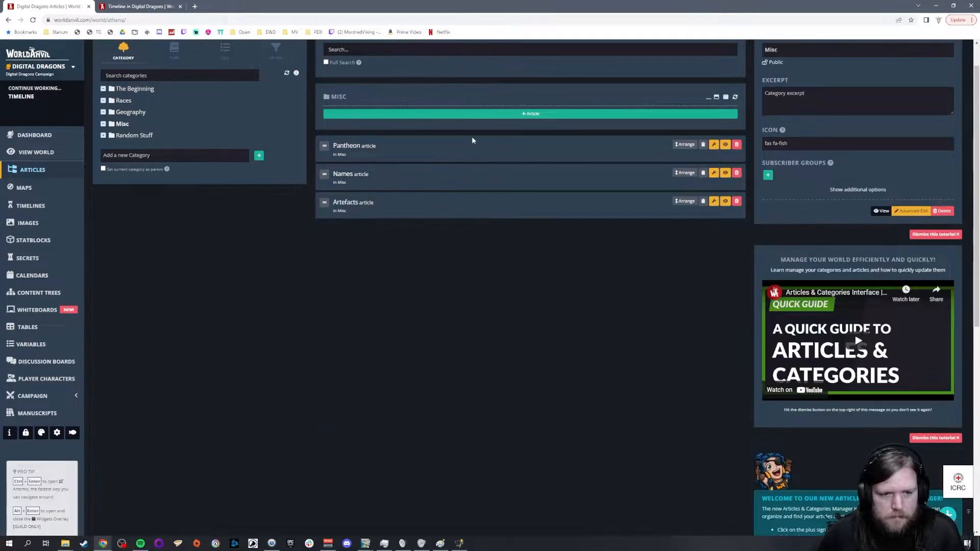
pyautogui.click(439, 149)
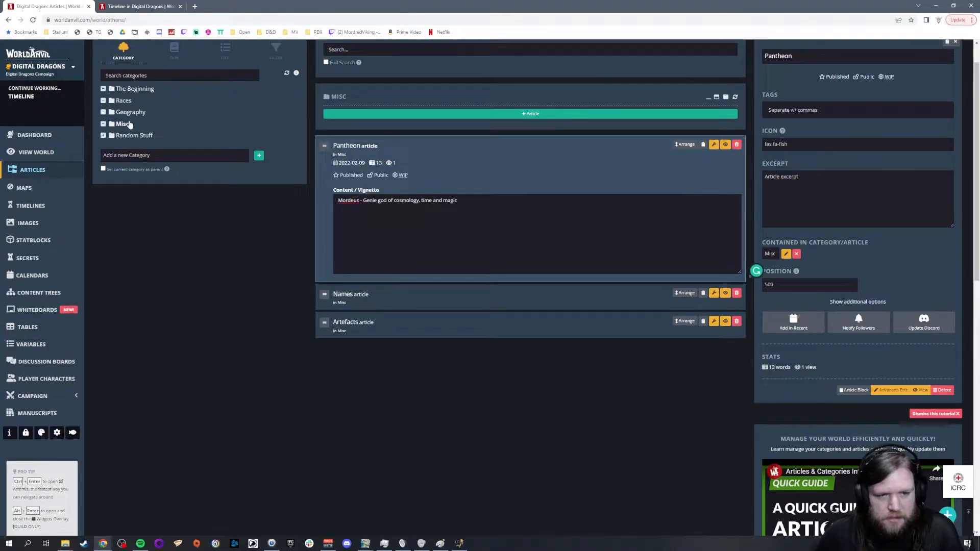
pyautogui.hotkey('ctrl', 'a')
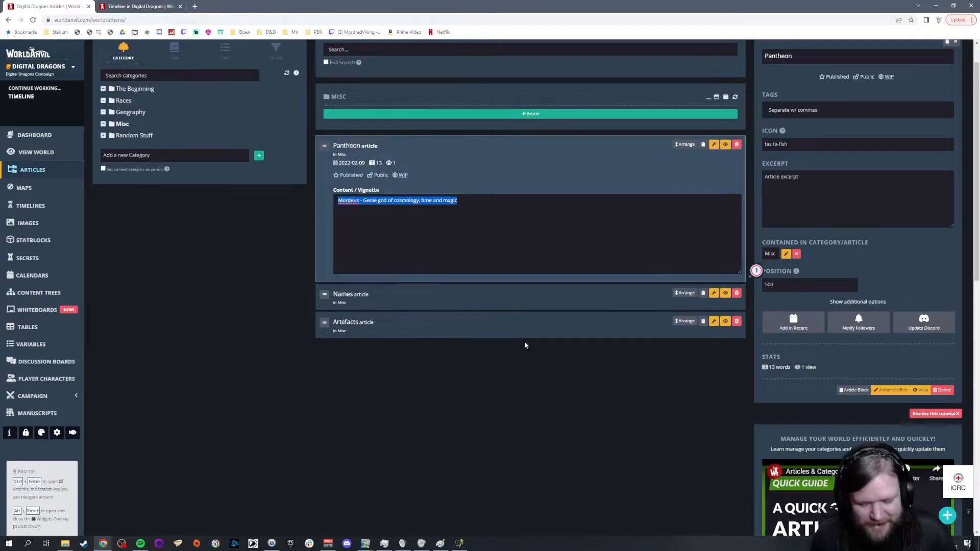
pyautogui.click(736, 145)
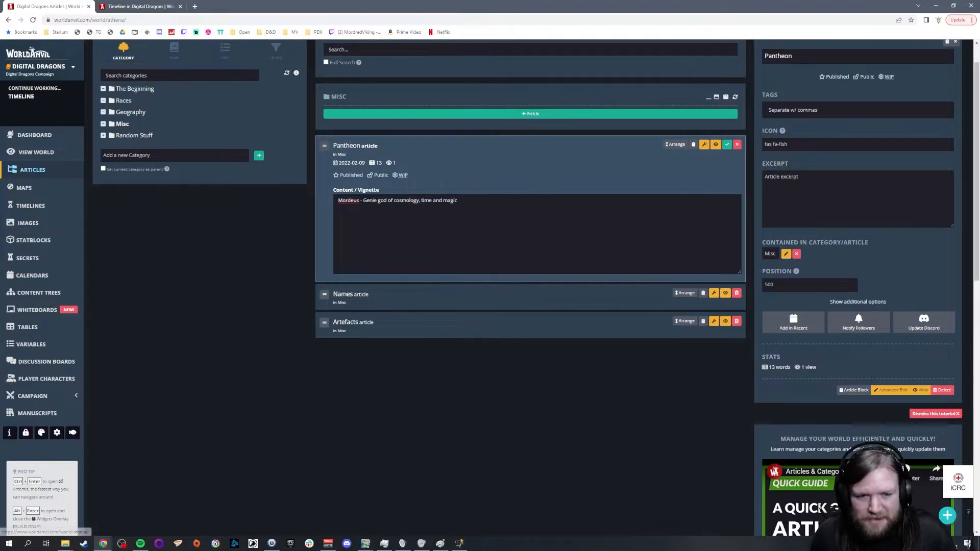
pyautogui.click(727, 144)
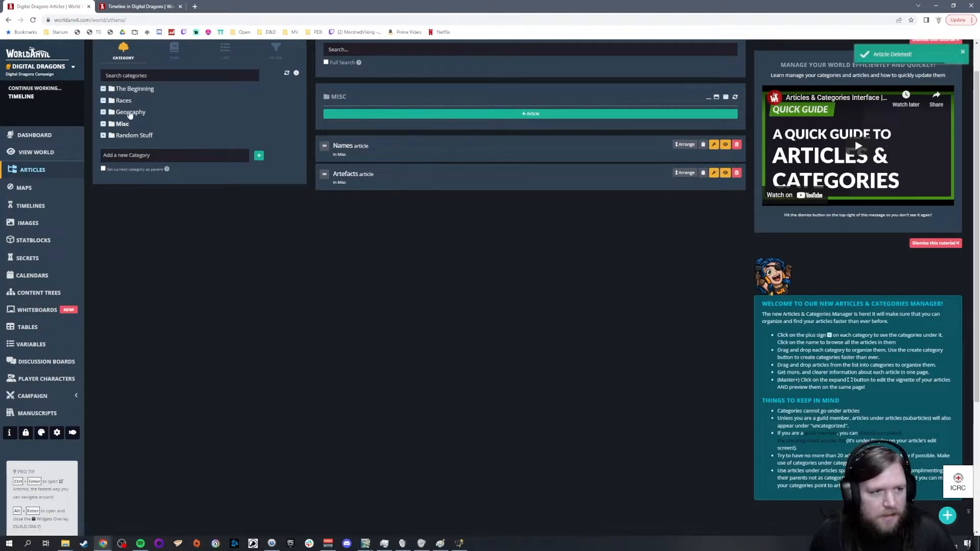
# Step: Paste the copied Mordeus line below the Dwarven heading in the Races Pantheons article, with an extra blank line above it
pyautogui.click(123, 100)
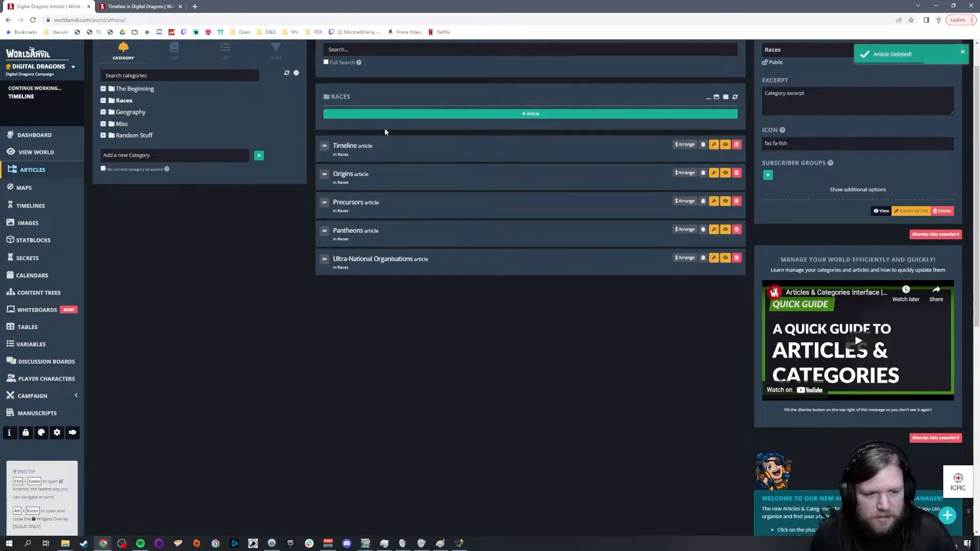
pyautogui.click(368, 228)
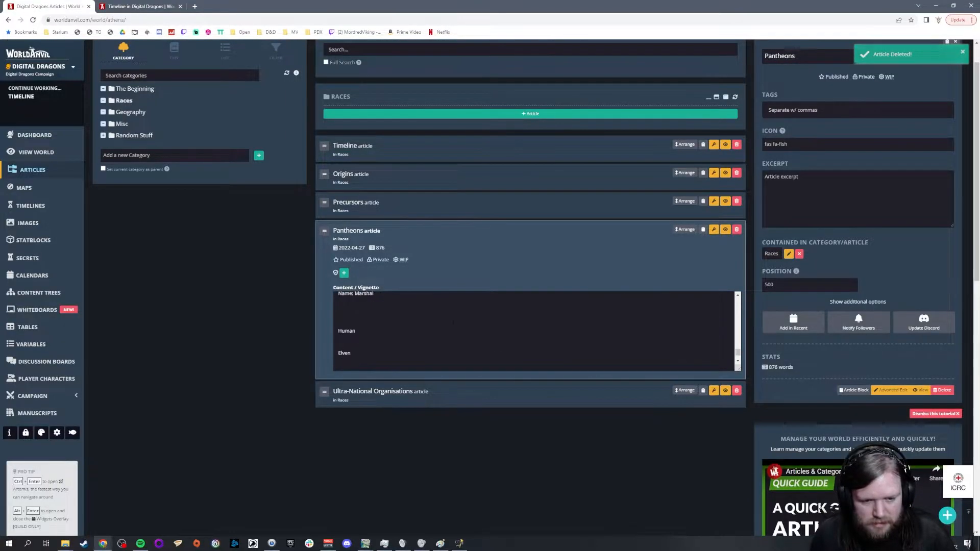
pyautogui.scroll(-3, 453, 322)
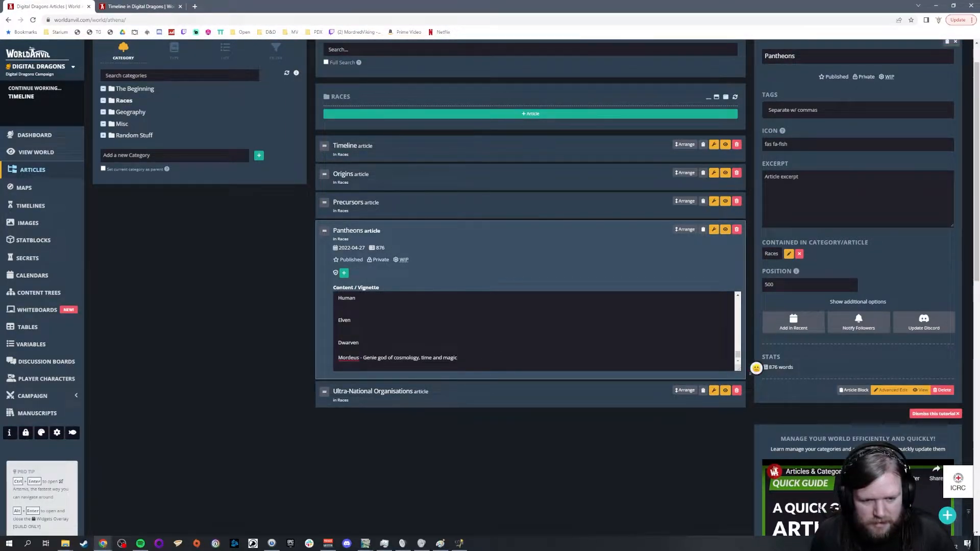
pyautogui.press('Return')
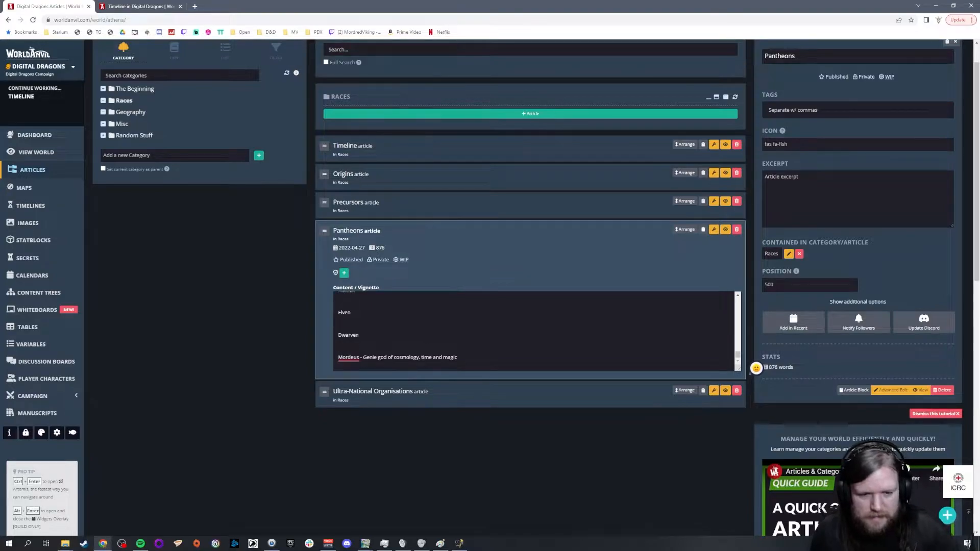
# Step: Add "Tyr like figure." to the end of the One Handed God's description under Law, Order, Civilization
pyautogui.scroll(2, 534, 331)
pyautogui.scroll(-2, 534, 332)
pyautogui.scroll(10, 534, 332)
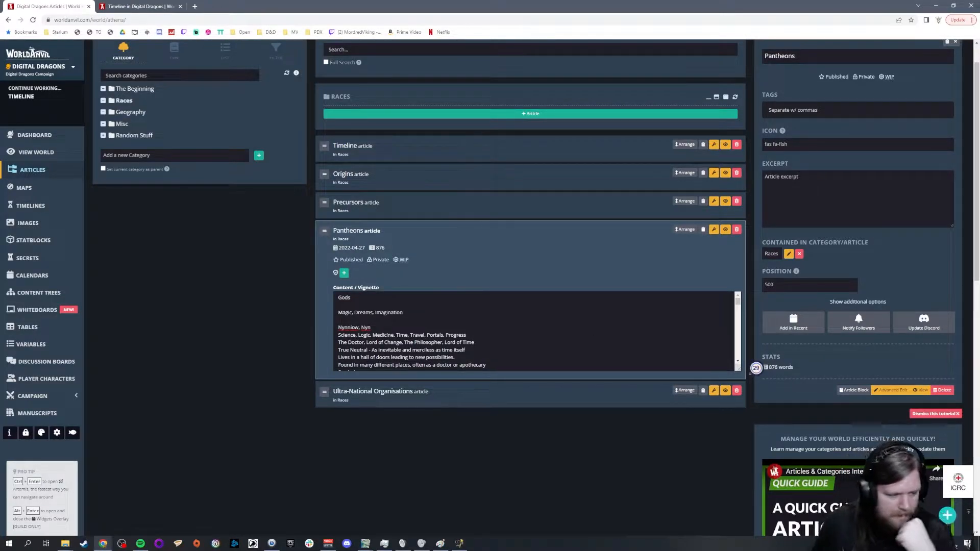
pyautogui.scroll(-10, 567, 295)
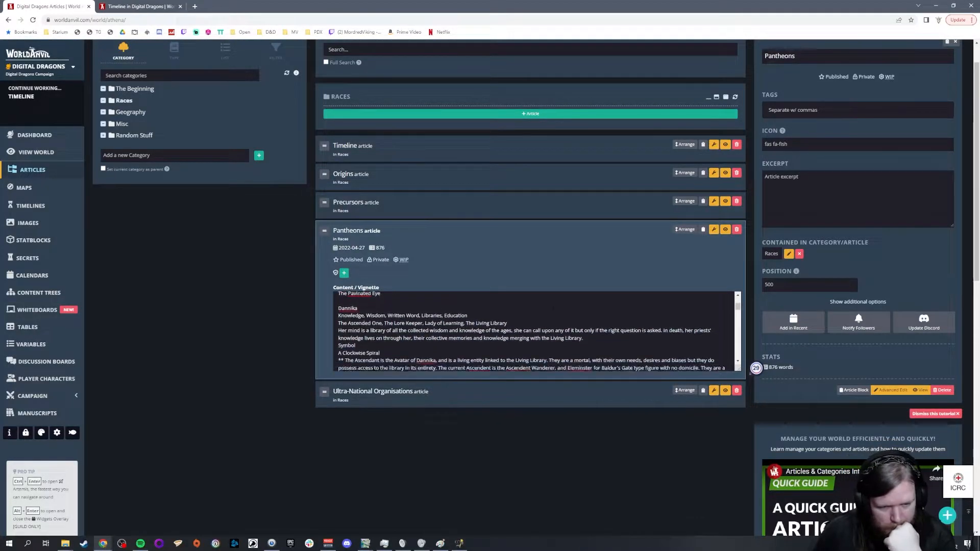
pyautogui.scroll(-3, 534, 331)
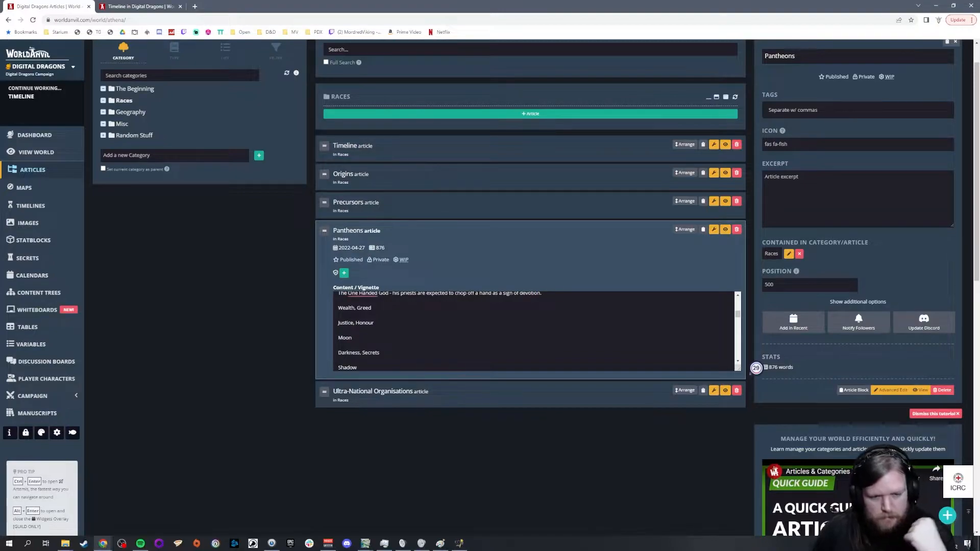
pyautogui.scroll(3, 536, 332)
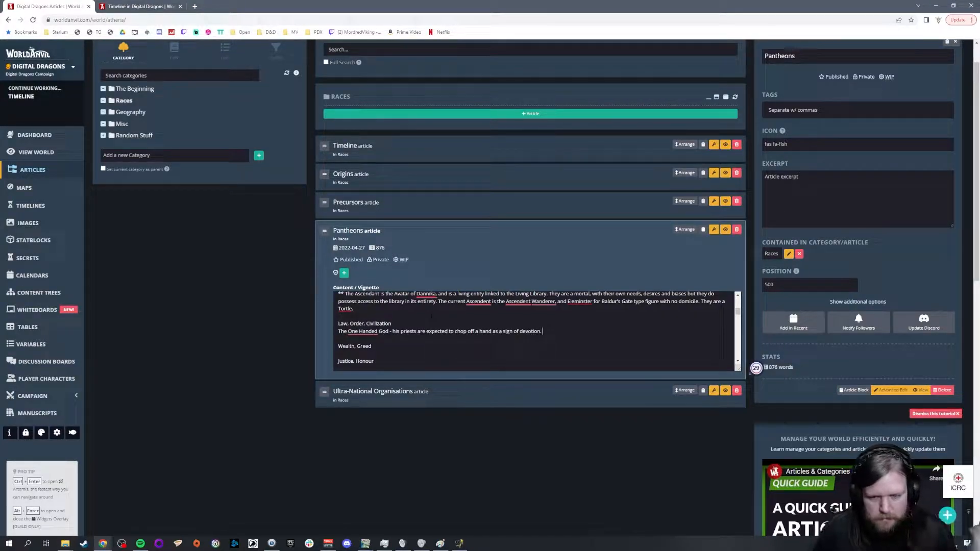
pyautogui.write('Tyr like figure.')
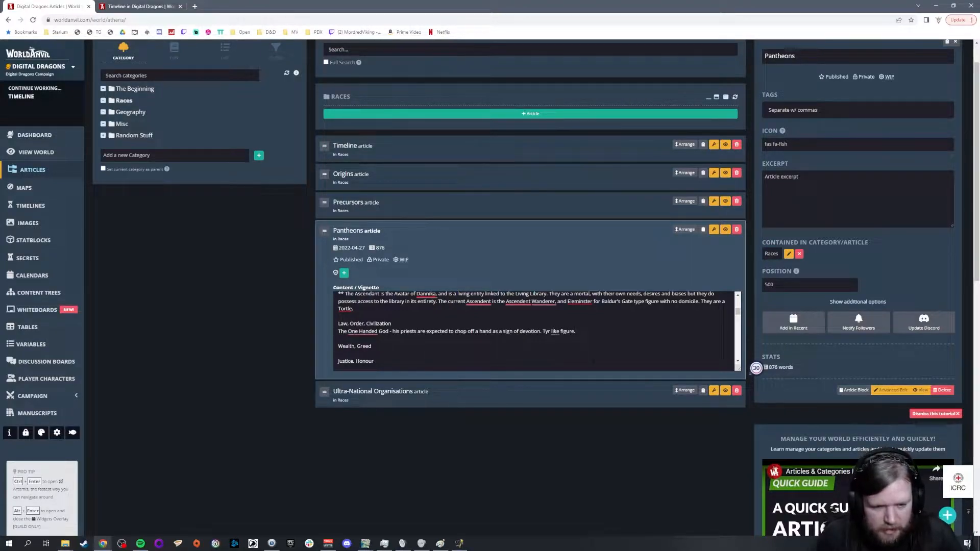
# Step: Enlarge the Pantheons vignette box vertically and review the god domains, afterlife notes and racial pantheon headings
pyautogui.scroll(-1, 536, 332)
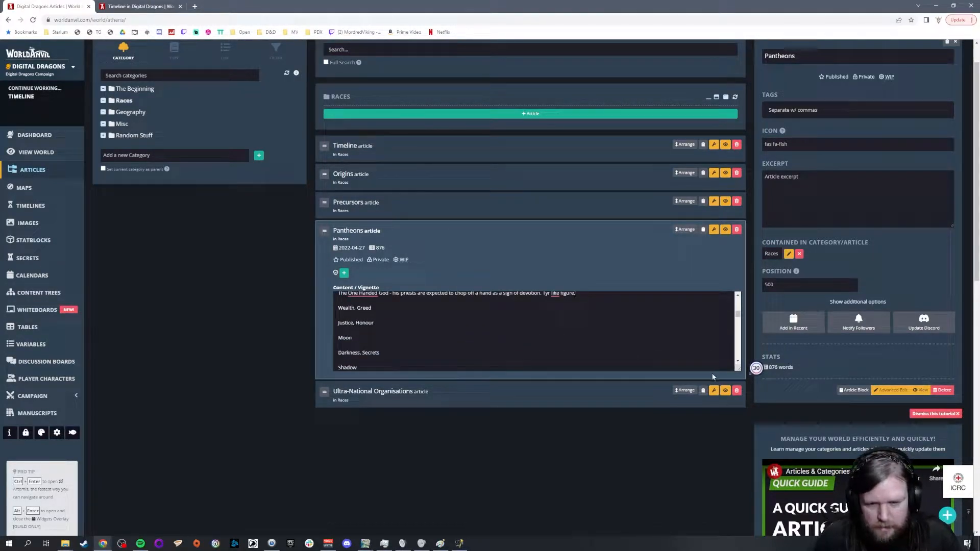
pyautogui.moveTo(739, 369); pyautogui.dragTo(739, 502)
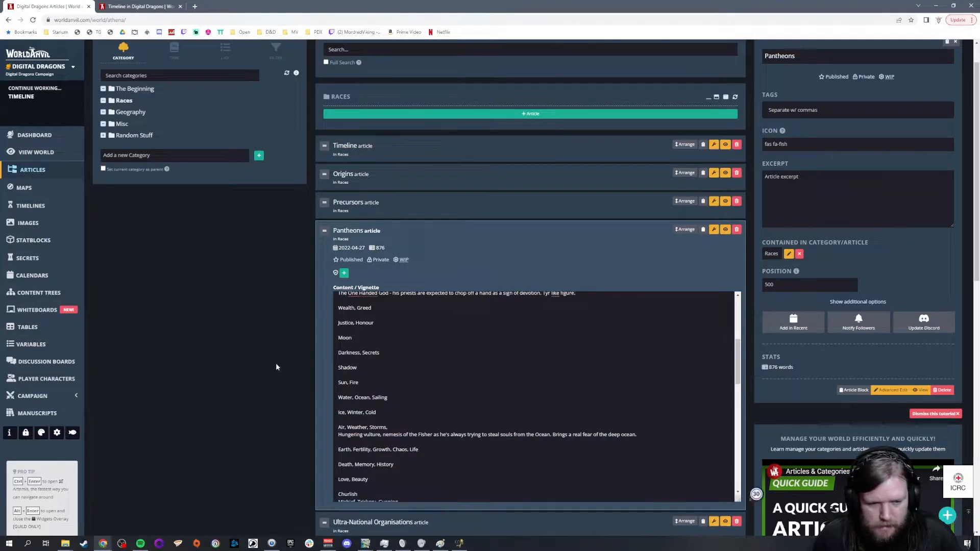
pyautogui.scroll(-2, 276, 359)
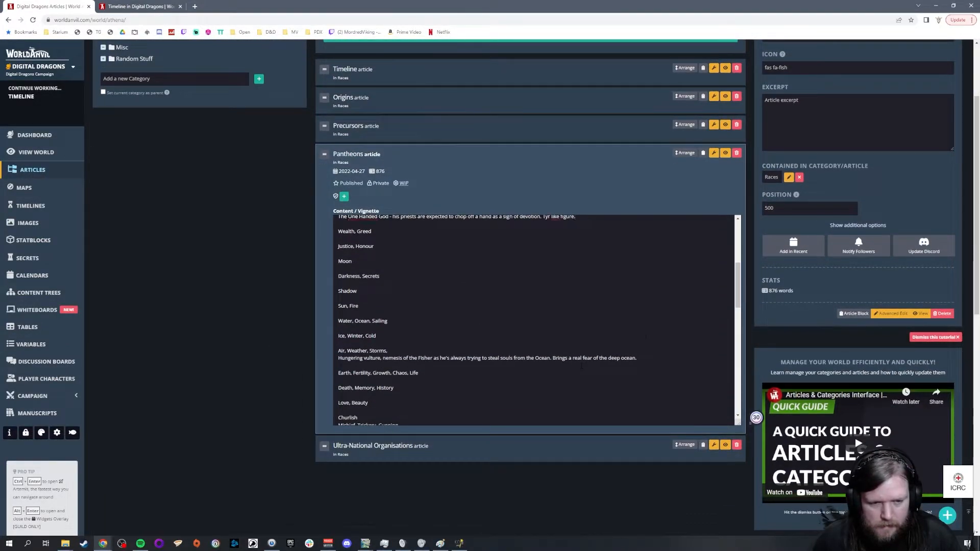
pyautogui.moveTo(338, 276)
pyautogui.mouseDown()
pyautogui.moveTo(358, 291)
pyautogui.moveTo(338, 276)
pyautogui.mouseUp()
pyautogui.click(595, 349)
pyautogui.click(582, 358)
pyautogui.scroll(-15, 581, 358)
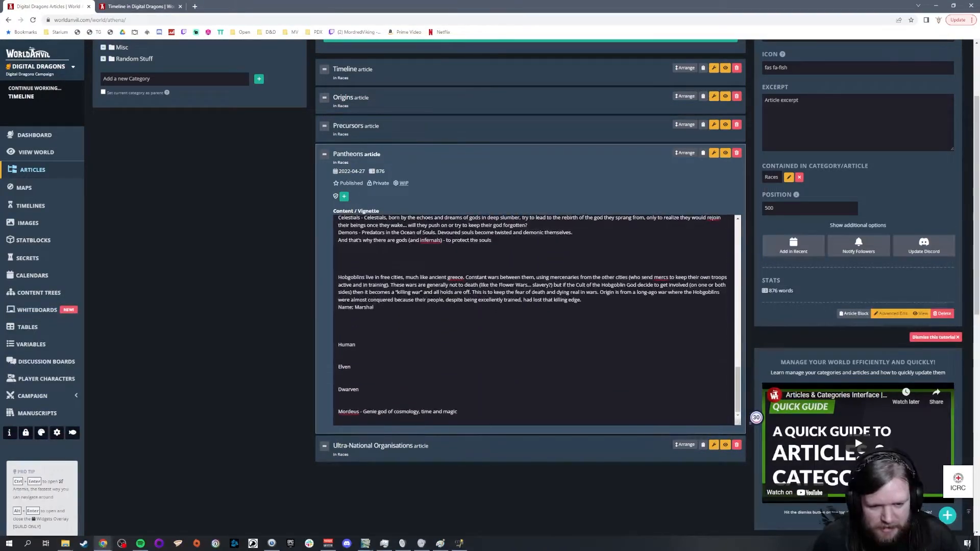
pyautogui.scroll(1, 535, 320)
pyautogui.scroll(1, 535, 320)
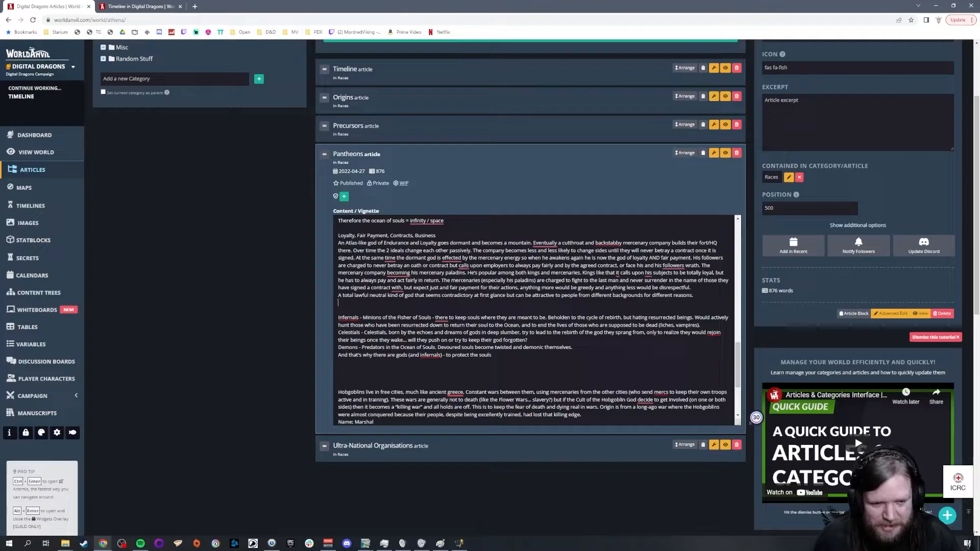
pyautogui.scroll(20, 532, 320)
pyautogui.scroll(1, 277, 374)
pyautogui.scroll(-3, 558, 244)
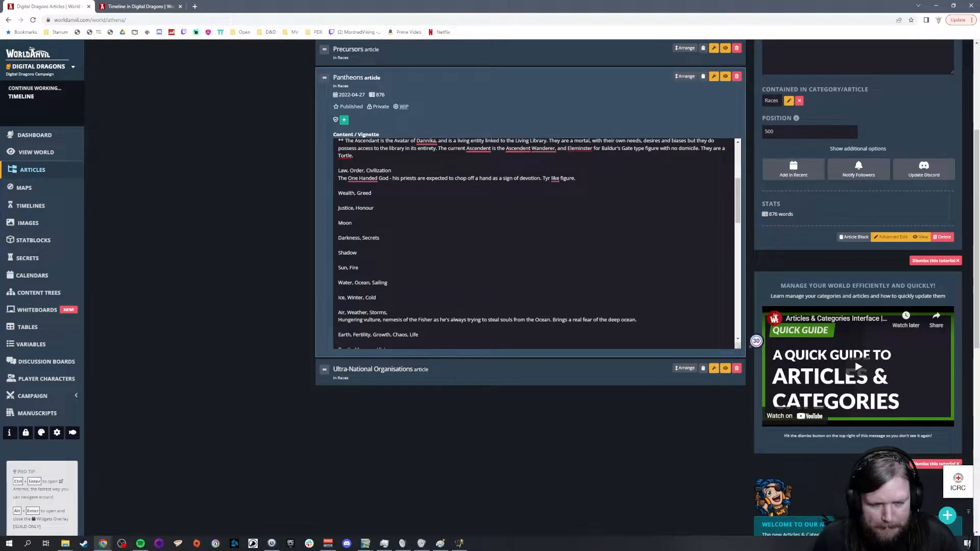
# Step: Add the line "Gaia, Mother Nature" below the "Earth, Fertility, Growth, Chaos, Life" domain
pyautogui.click(376, 298)
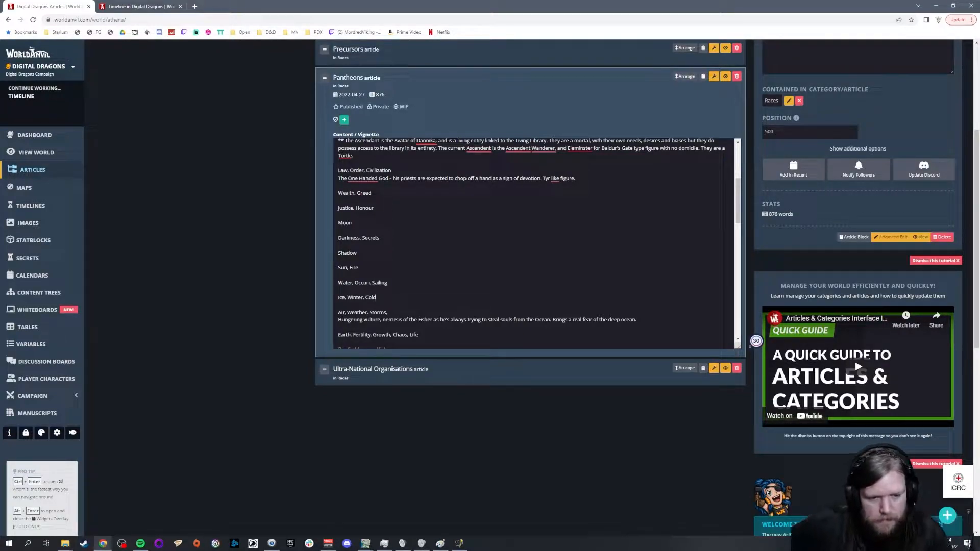
pyautogui.scroll(-3, 536, 243)
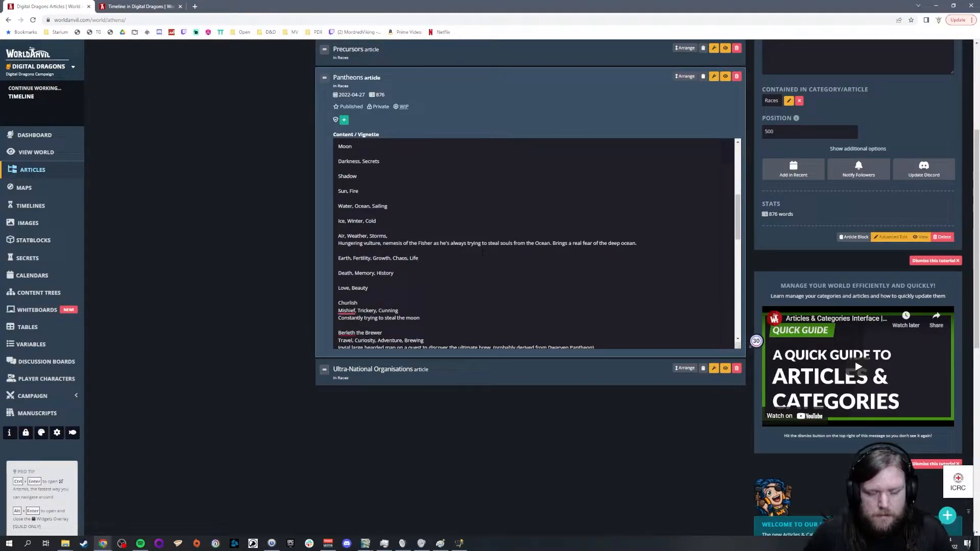
pyautogui.scroll(-3, 483, 251)
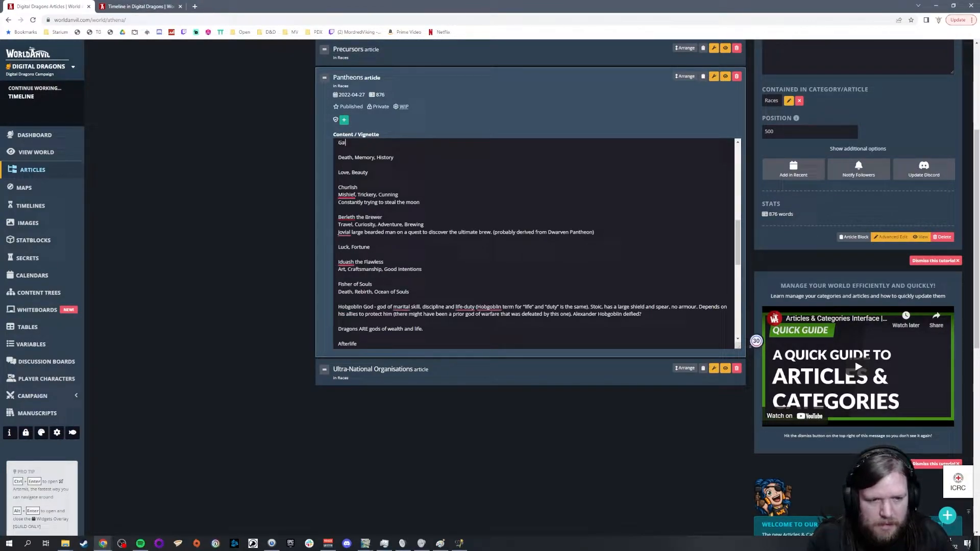
pyautogui.scroll(1, 536, 244)
pyautogui.write('ia')
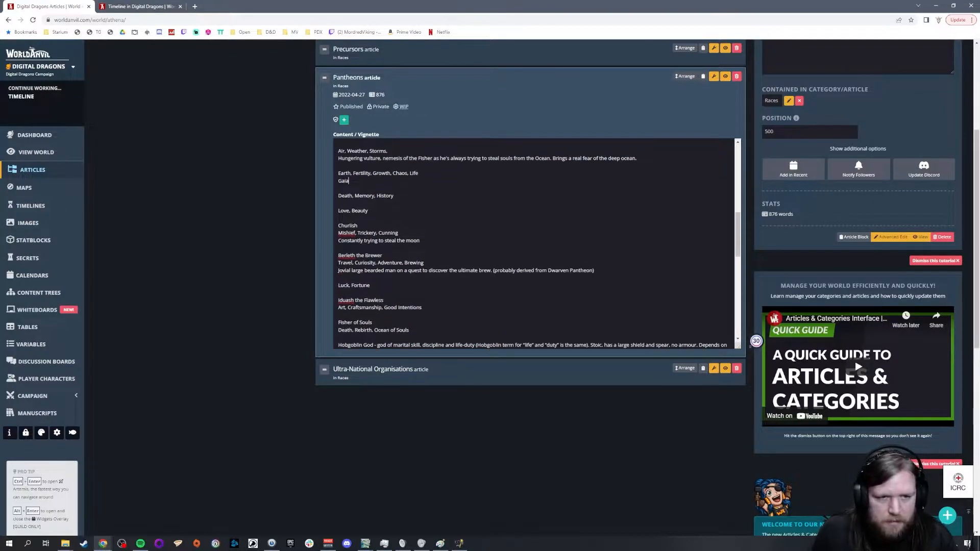
pyautogui.write(', Mother Nature')
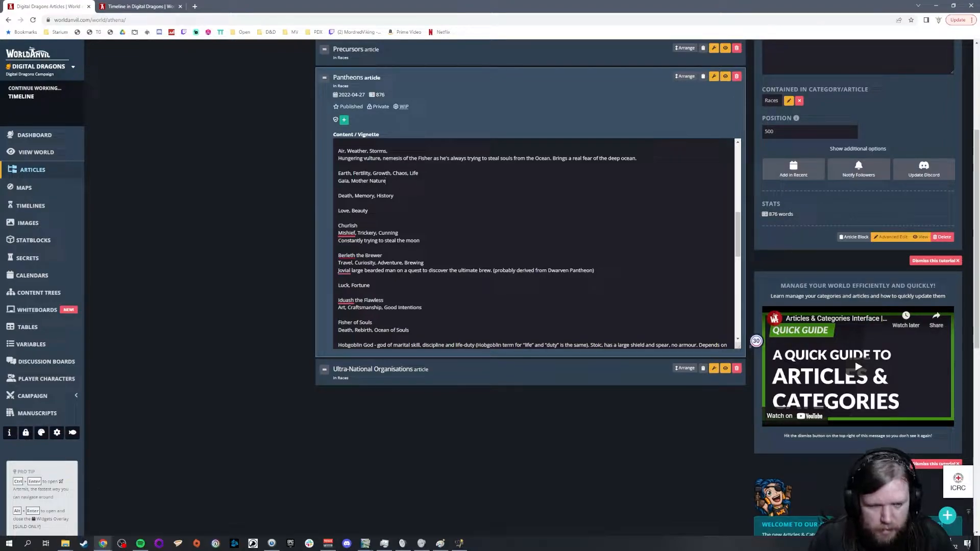
# Step: Add "War" and "Plague, Disease" as two separate domain entries between "Death, Memory, History" and "Love, Beauty" in the Pantheons article
pyautogui.scroll(2, 536, 245)
pyautogui.scroll(3, 536, 245)
pyautogui.scroll(-6, 535, 244)
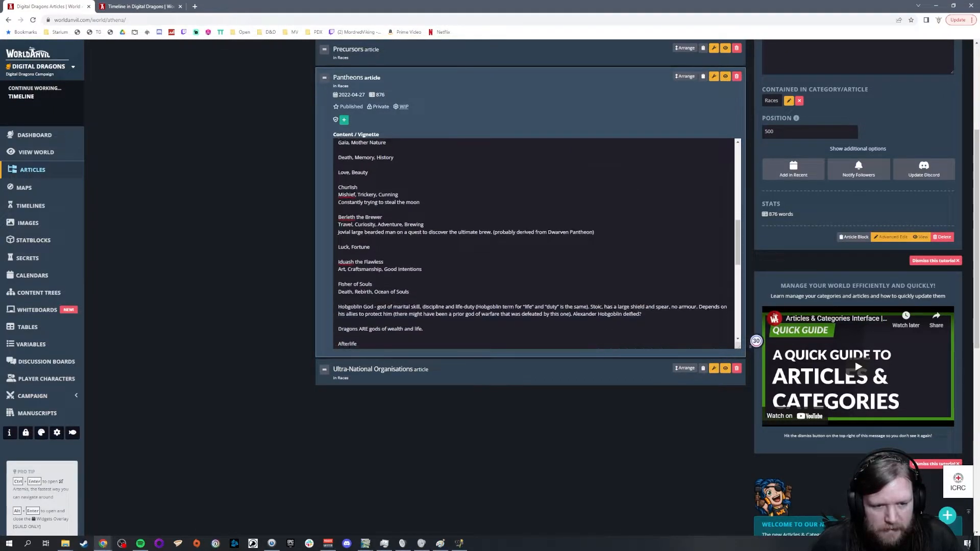
pyautogui.scroll(-1, 535, 244)
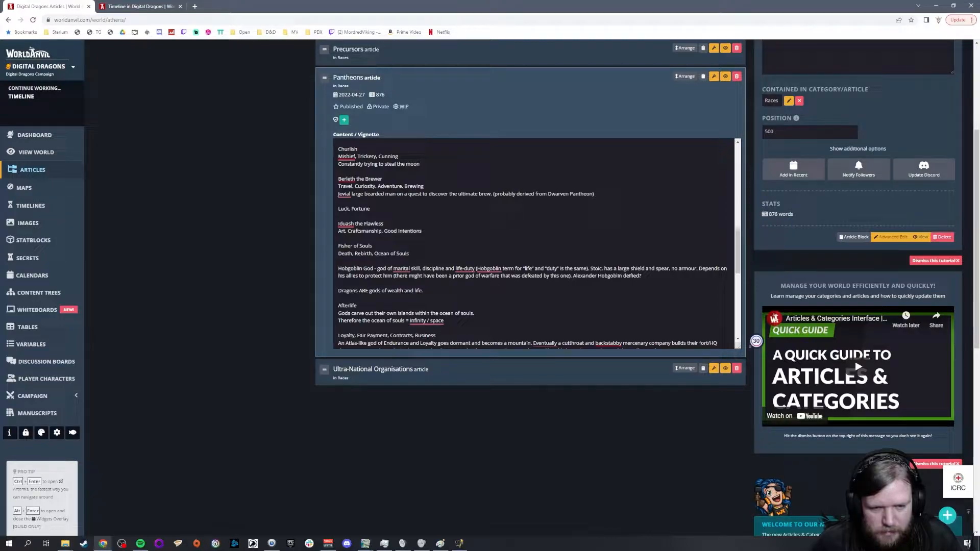
pyautogui.scroll(-1, 565, 219)
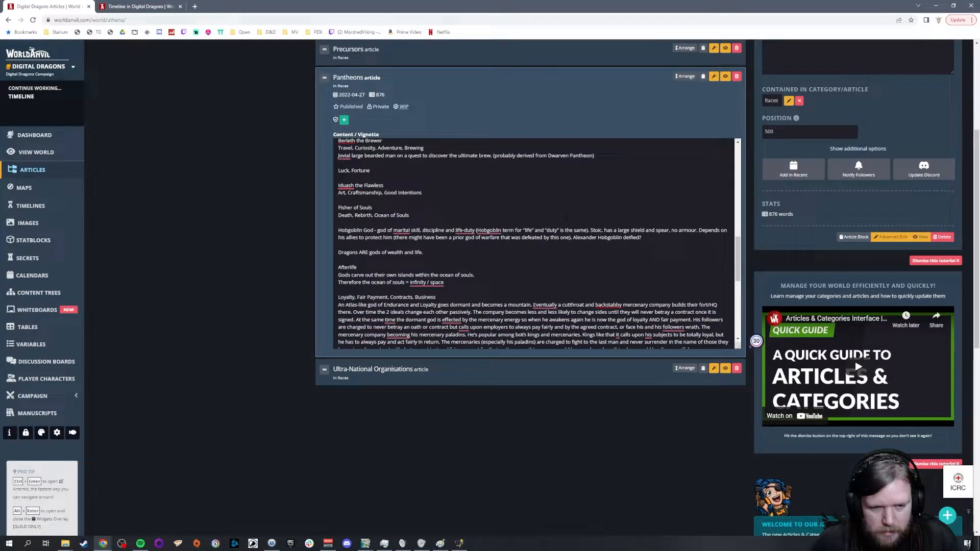
pyautogui.scroll(-4, 565, 219)
pyautogui.scroll(7, 565, 230)
pyautogui.scroll(1, 565, 245)
pyautogui.click(563, 236)
pyautogui.press('Return')
pyautogui.press('Return')
pyautogui.write('War')
pyautogui.press('Return')
pyautogui.press('Return')
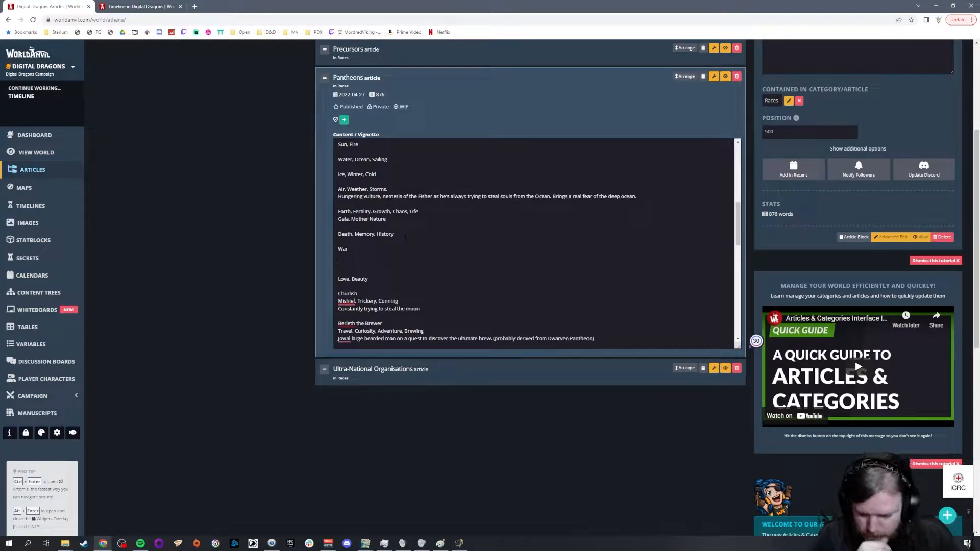
pyautogui.write('Plague, Disease')
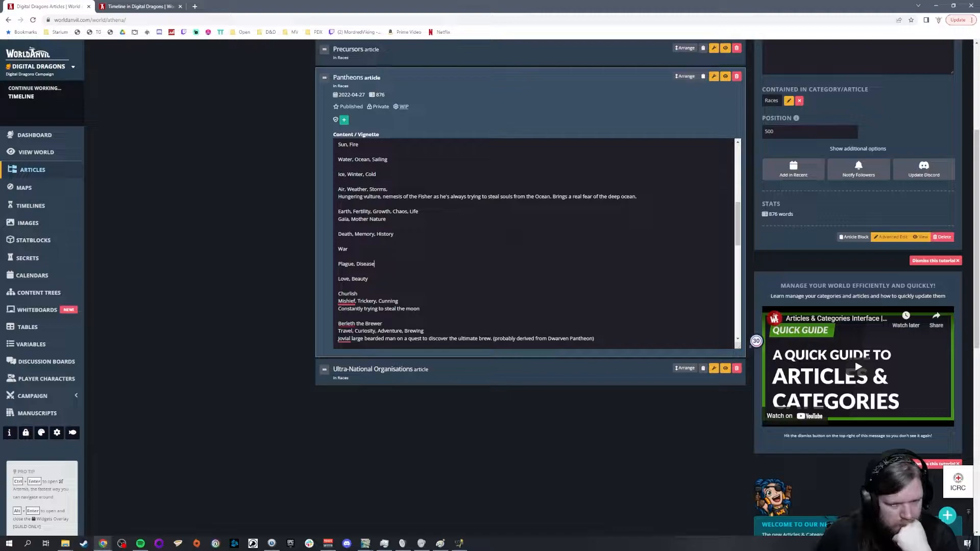
# Step: Review the gods list in the Pantheons vignette, from the domain entries up to Magic, Dreams, Imagination
pyautogui.scroll(-3, 532, 232)
pyautogui.scroll(8, 533, 232)
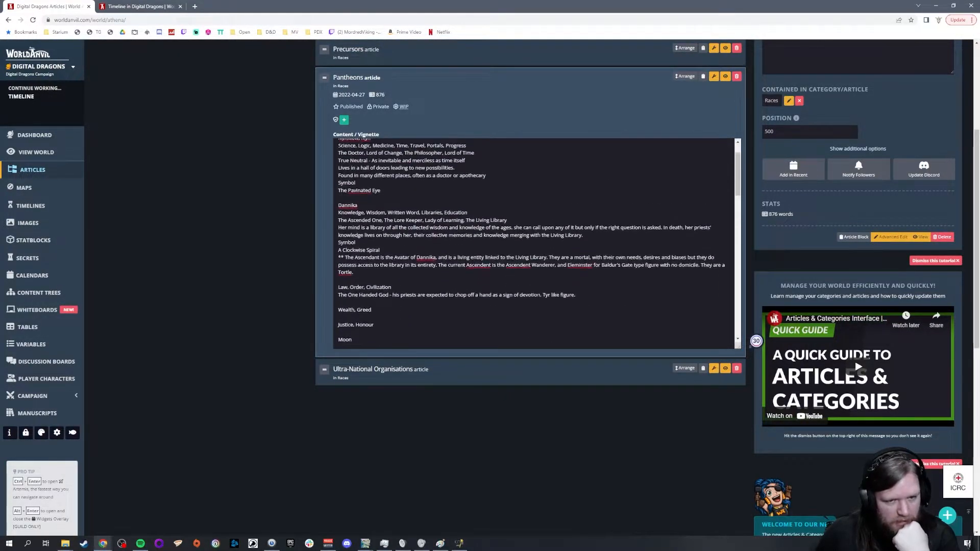
pyautogui.scroll(1, 535, 243)
pyautogui.scroll(-3, 535, 244)
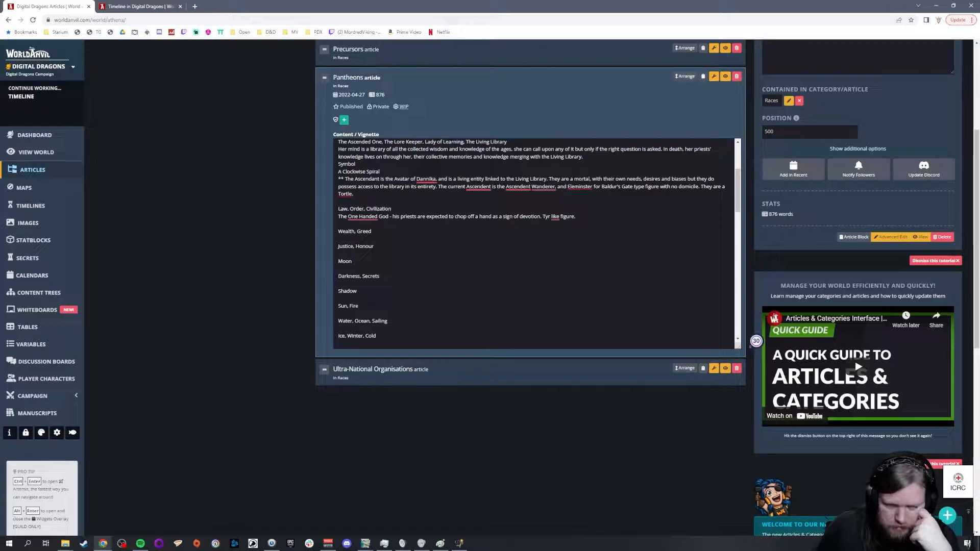
pyautogui.scroll(-2, 531, 244)
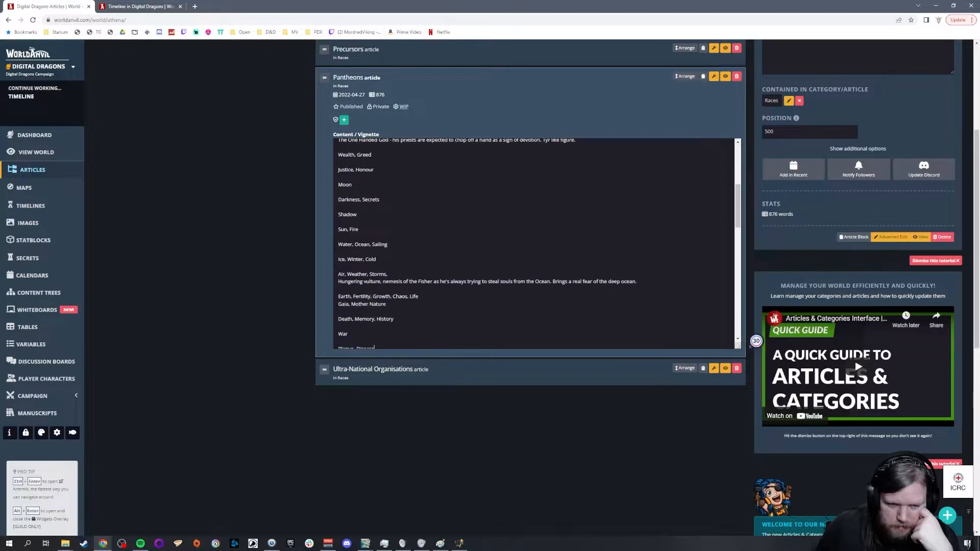
pyautogui.scroll(-4, 531, 244)
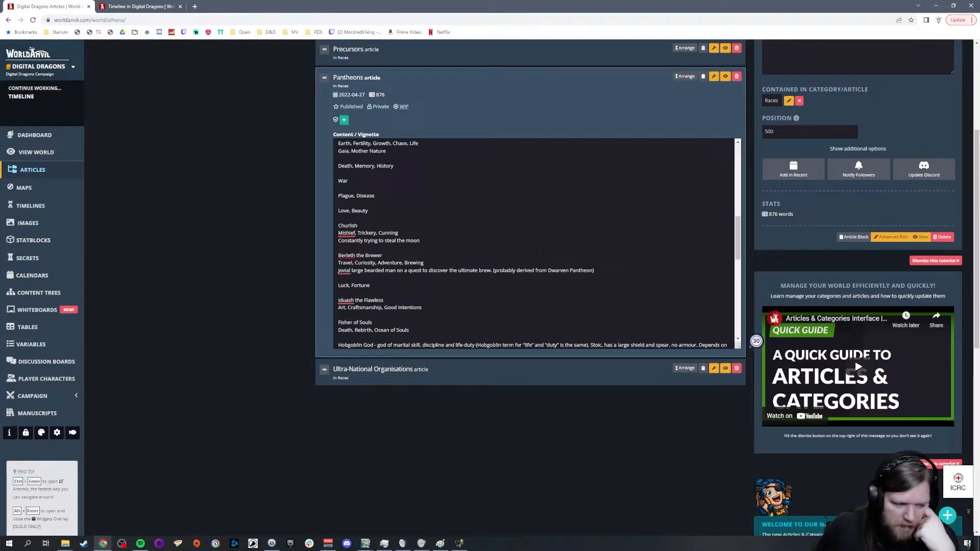
pyautogui.scroll(4, 556, 252)
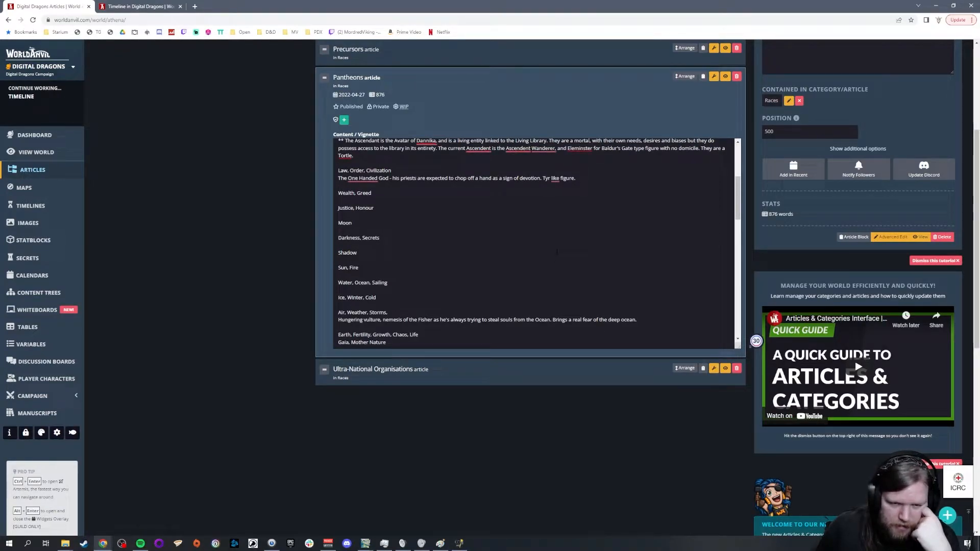
pyautogui.scroll(5, 557, 251)
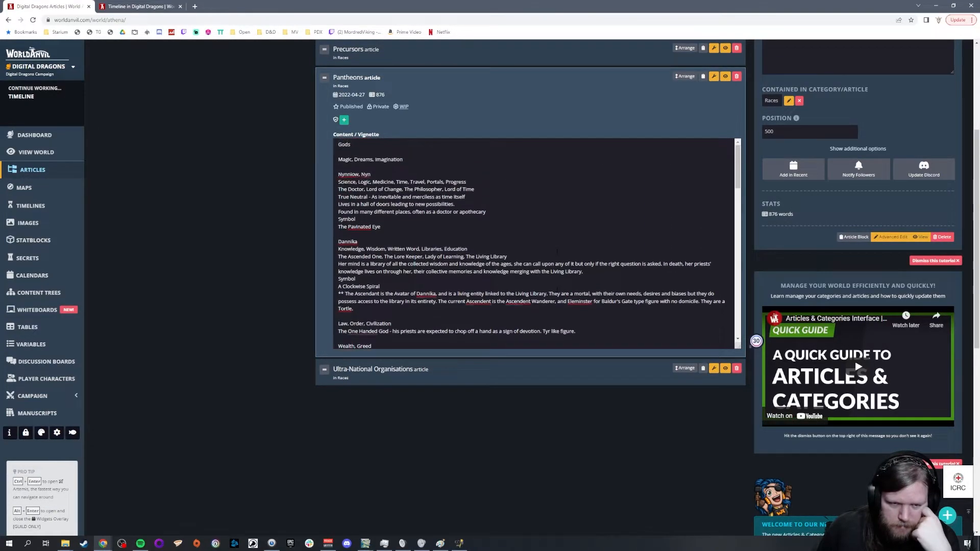
pyautogui.scroll(1, 557, 251)
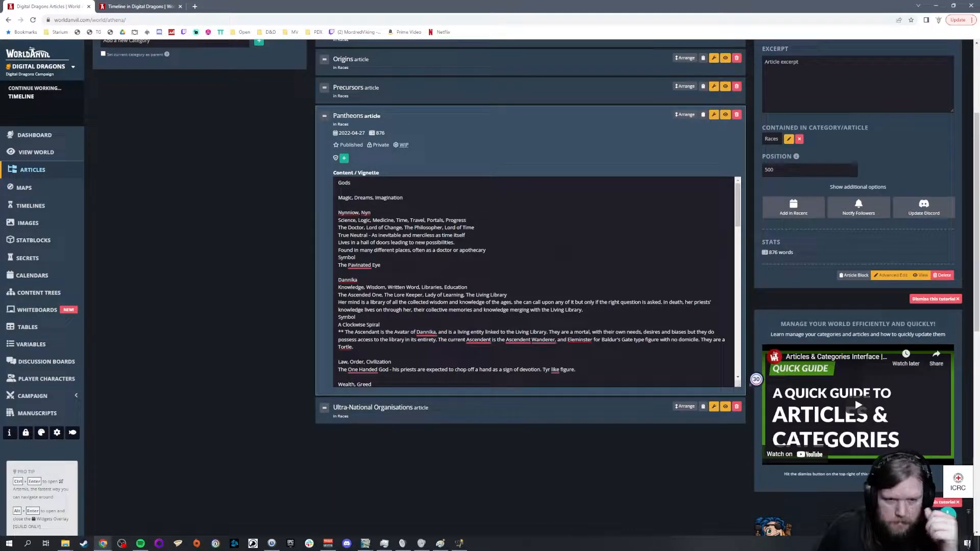
# Step: Read through the Pantheons notes from Dannika down to the afterlife, Infernals, Celestials, Demons and Hobgoblin city passages
pyautogui.scroll(-3, 534, 280)
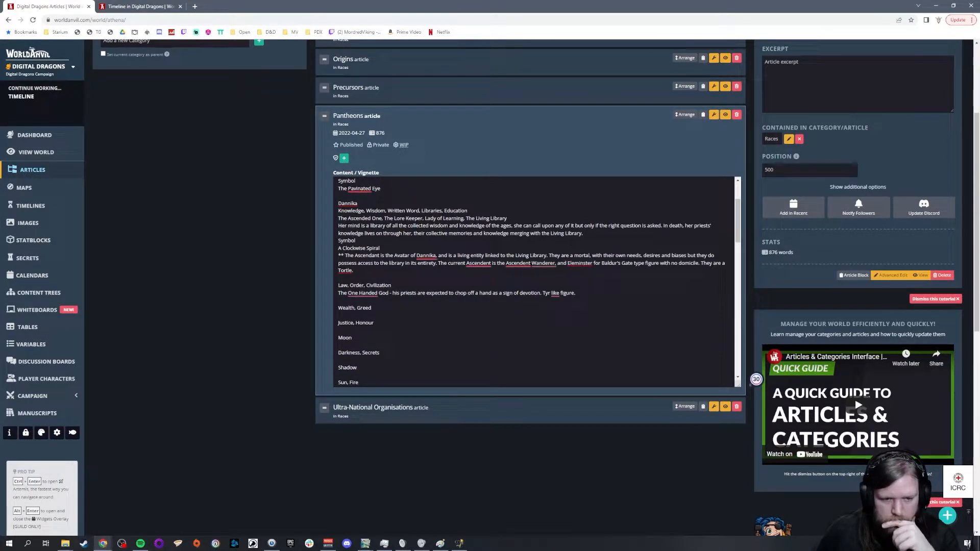
pyautogui.scroll(-3, 535, 281)
pyautogui.scroll(-3, 535, 281)
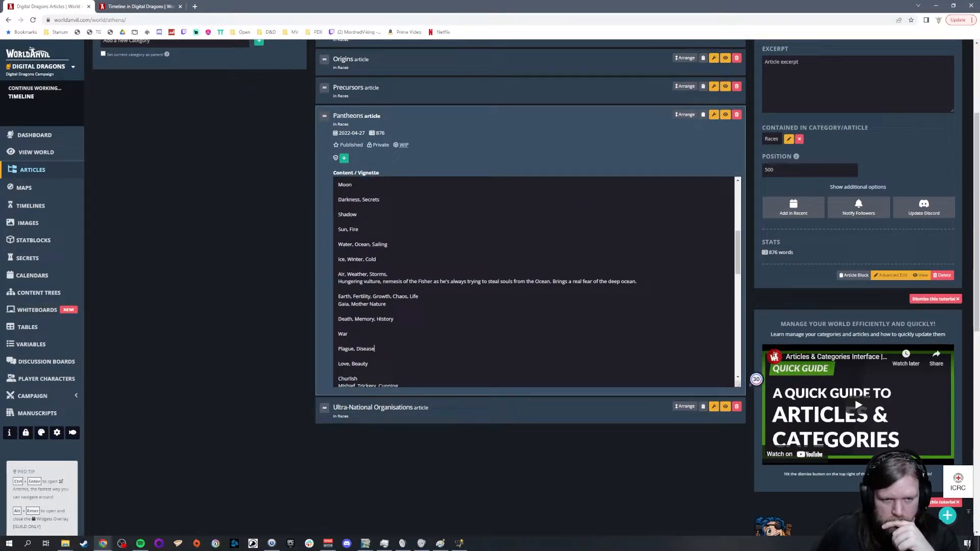
pyautogui.scroll(-2, 536, 281)
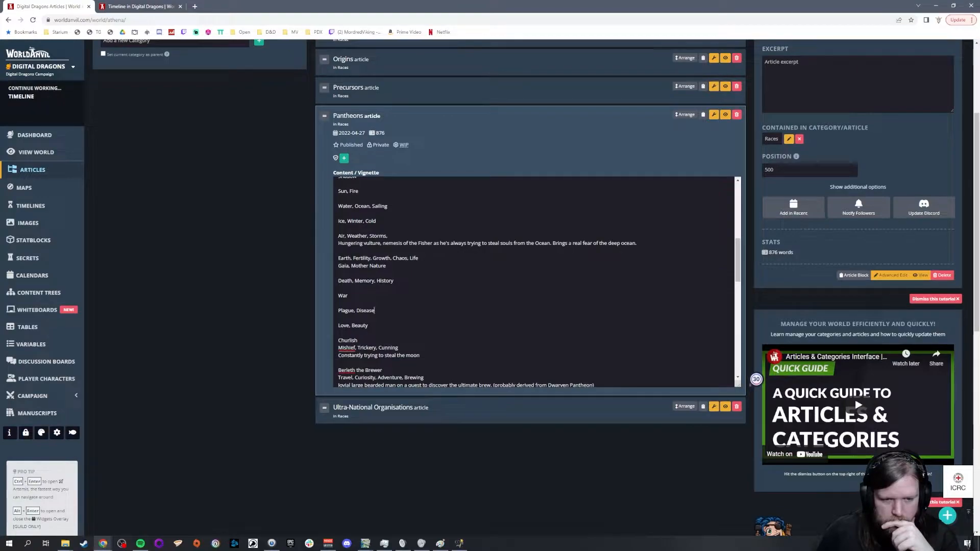
pyautogui.scroll(-2, 536, 280)
pyautogui.scroll(-4, 536, 281)
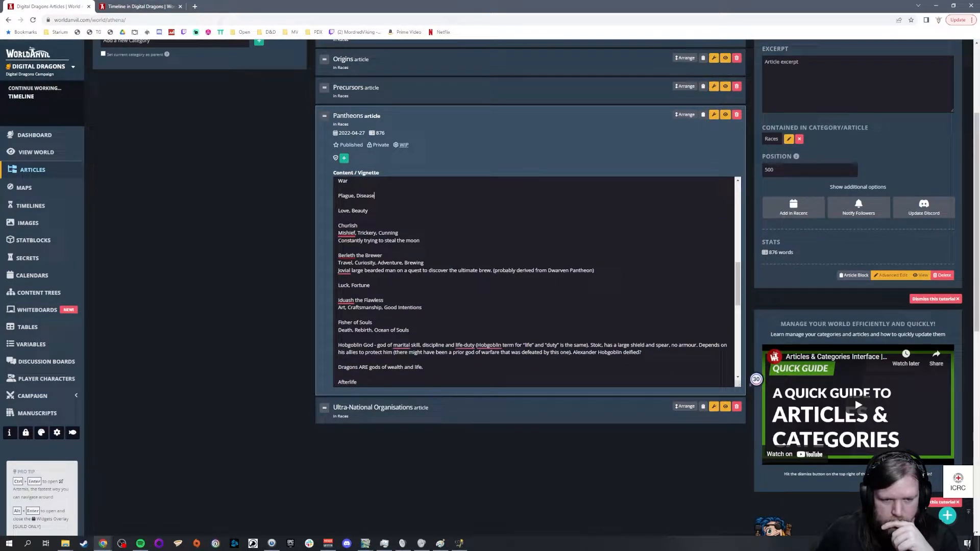
pyautogui.scroll(-2, 536, 281)
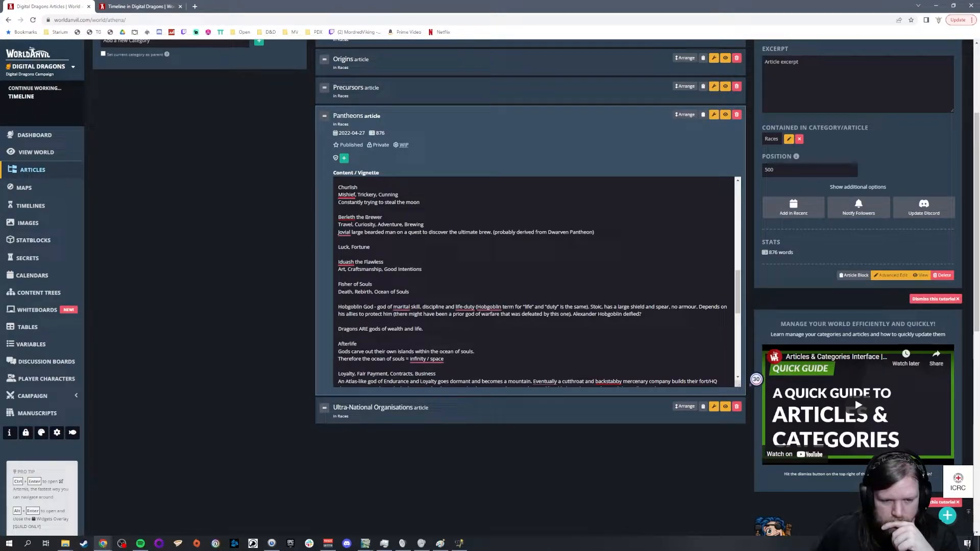
pyautogui.scroll(-3, 534, 280)
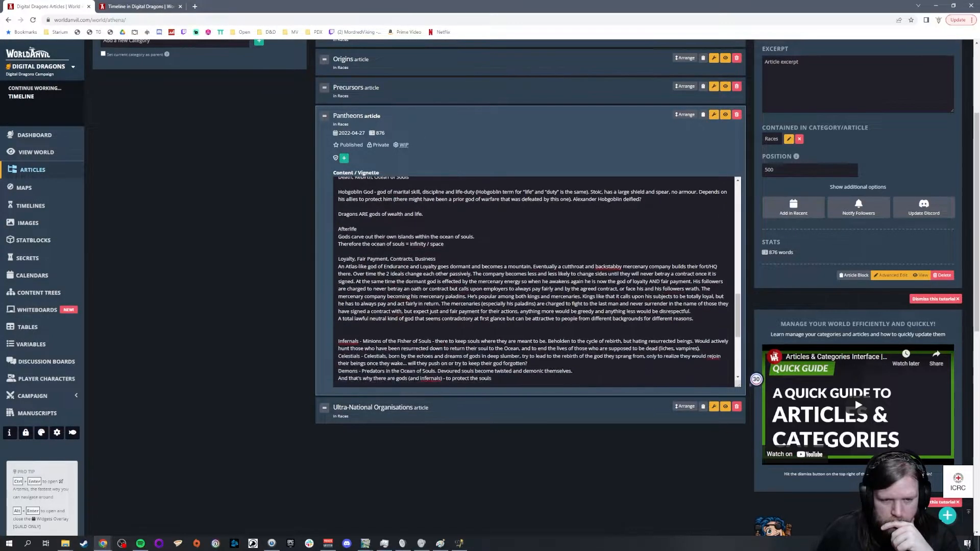
pyautogui.scroll(-3, 533, 281)
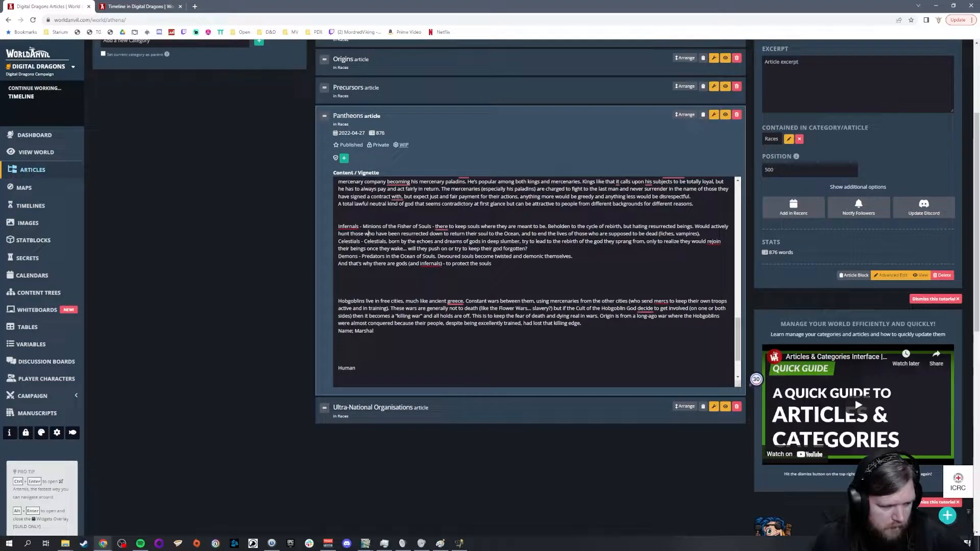
# Step: Re-examine the Berleth the Brewer entry and the god domains above it, back to the beginning of the vignette
pyautogui.scroll(3, 536, 281)
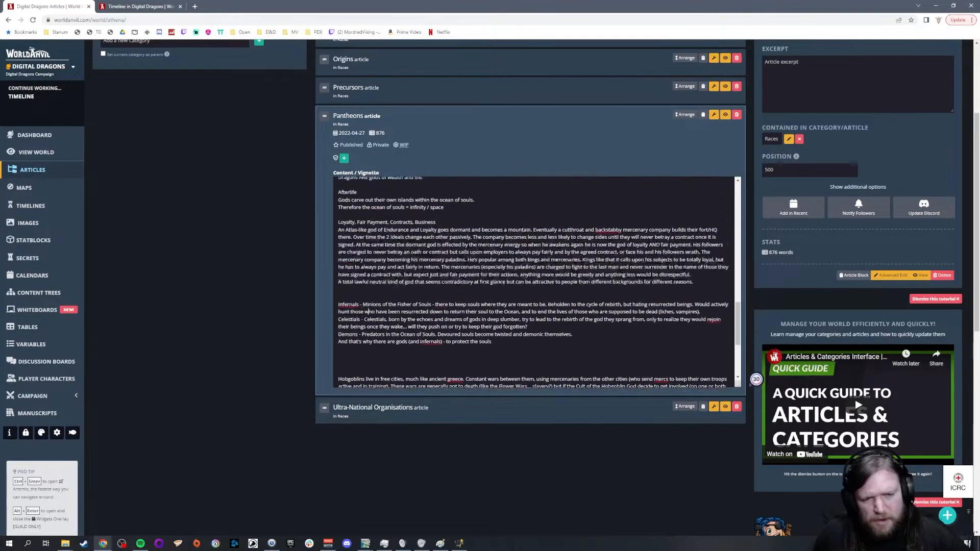
pyautogui.scroll(3, 369, 311)
pyautogui.scroll(2, 370, 310)
pyautogui.scroll(3, 511, 278)
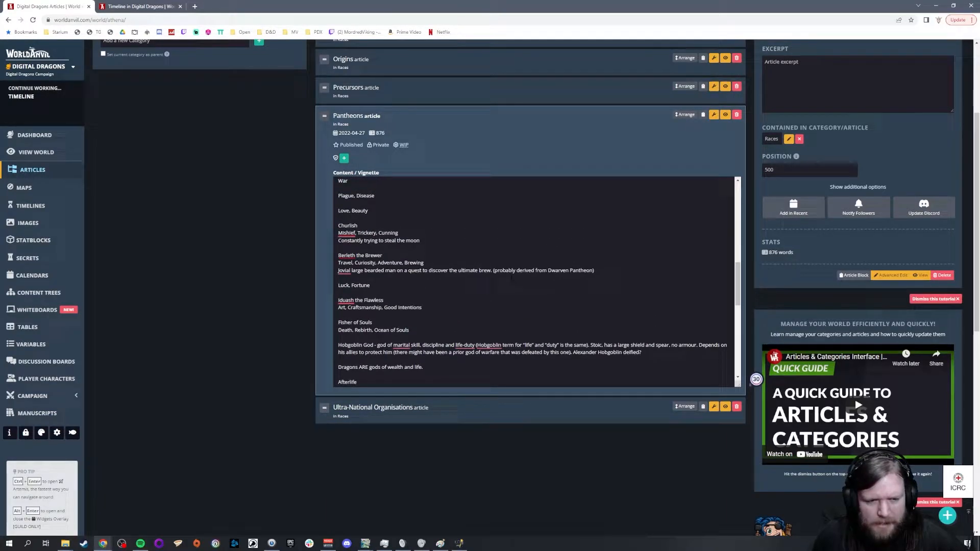
pyautogui.moveTo(595, 272); pyautogui.dragTo(317, 260)
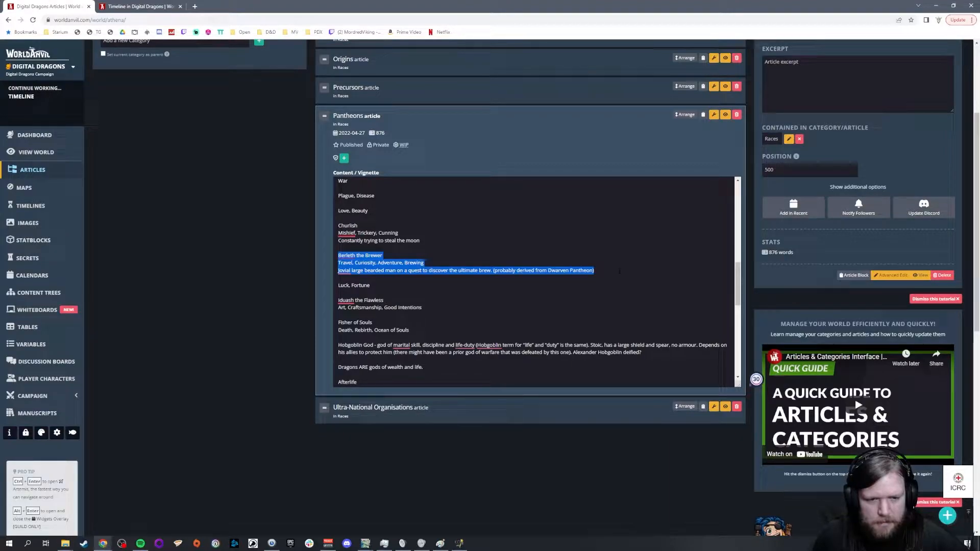
pyautogui.click(619, 271)
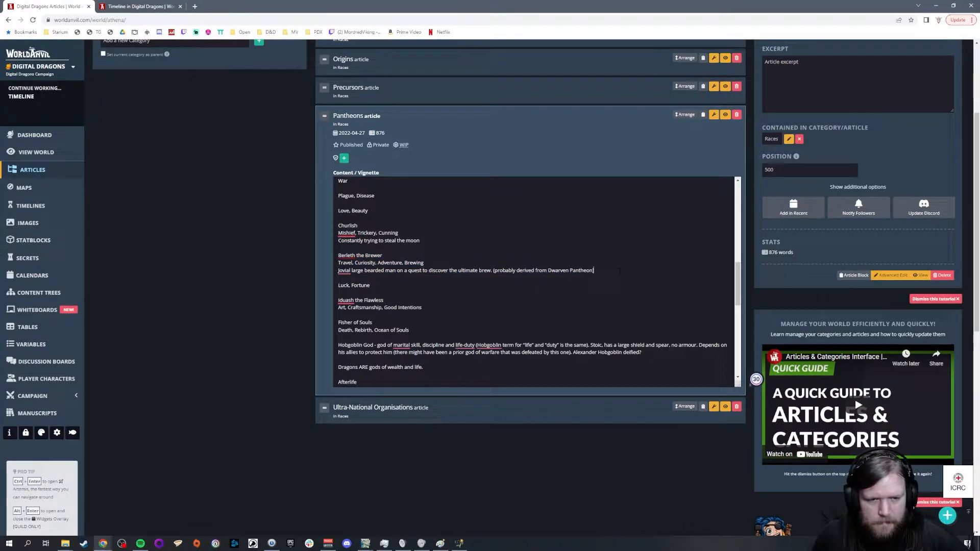
pyautogui.scroll(2, 619, 271)
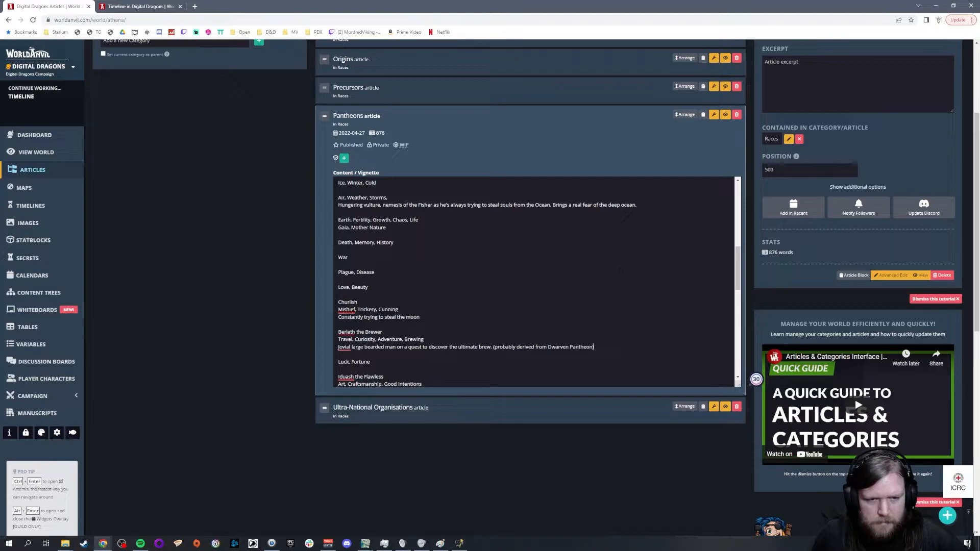
pyautogui.scroll(3, 619, 271)
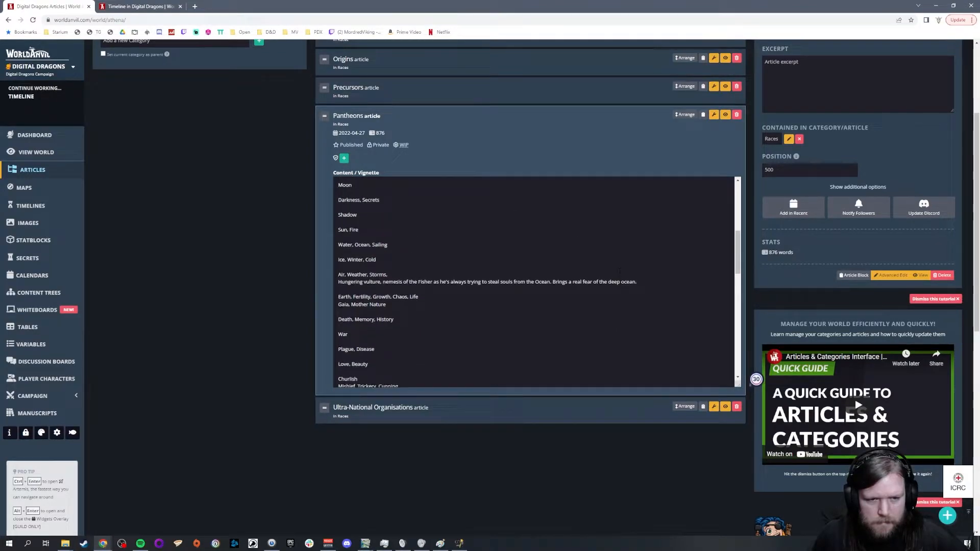
pyautogui.scroll(3, 619, 271)
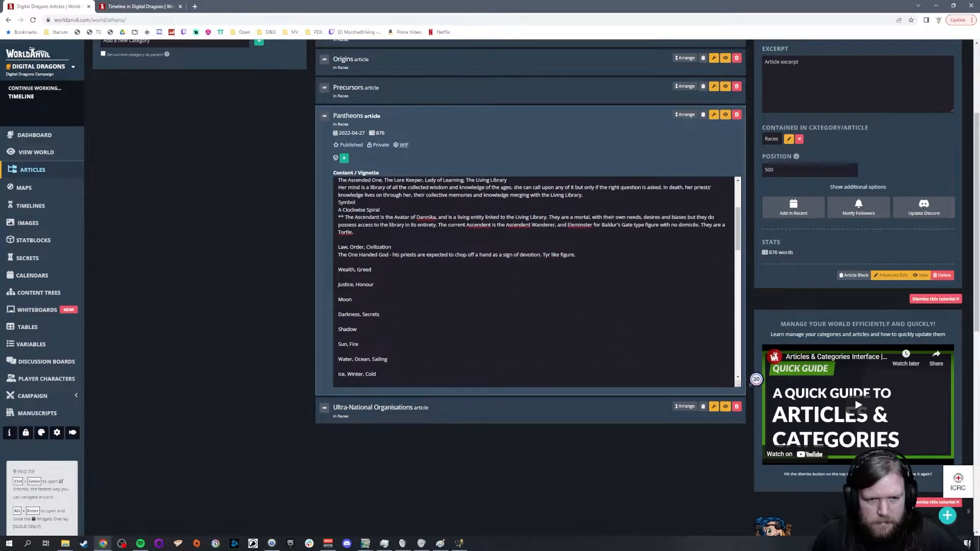
pyautogui.scroll(2, 619, 271)
pyautogui.scroll(-2, 619, 271)
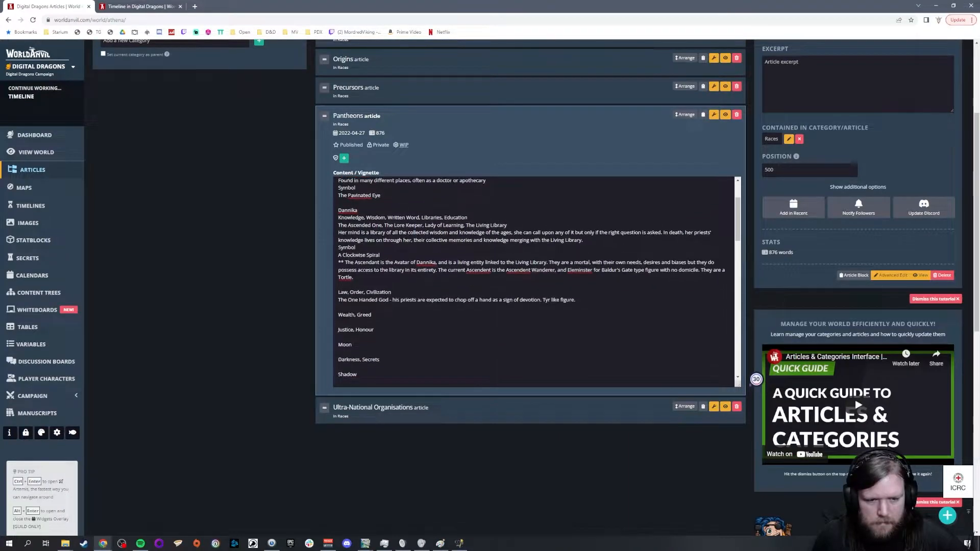
pyautogui.scroll(-3, 619, 271)
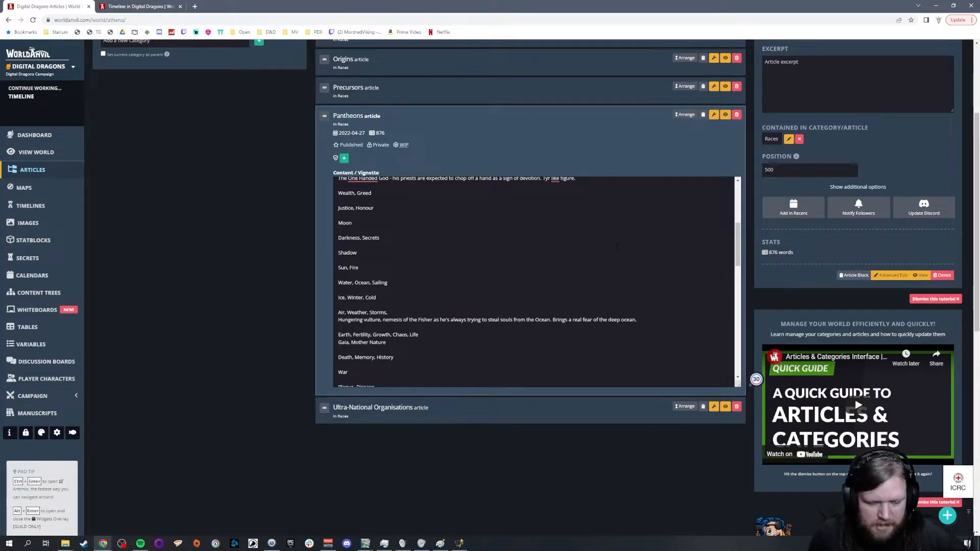
pyautogui.scroll(5, 616, 245)
pyautogui.scroll(4, 536, 280)
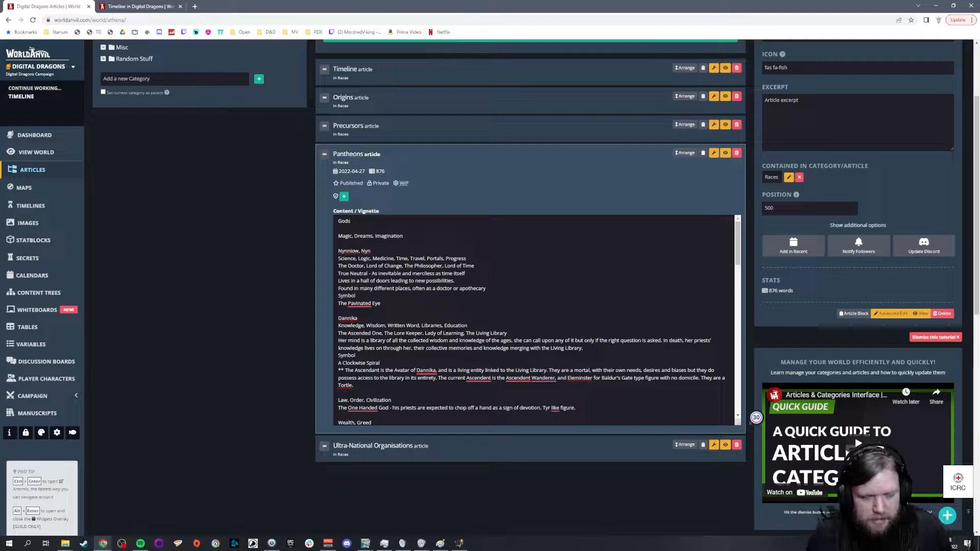
# Step: Add "Northern" and "Southern" below the Human heading in the Pantheons vignette, with a blank line between them
pyautogui.scroll(-3, 536, 320)
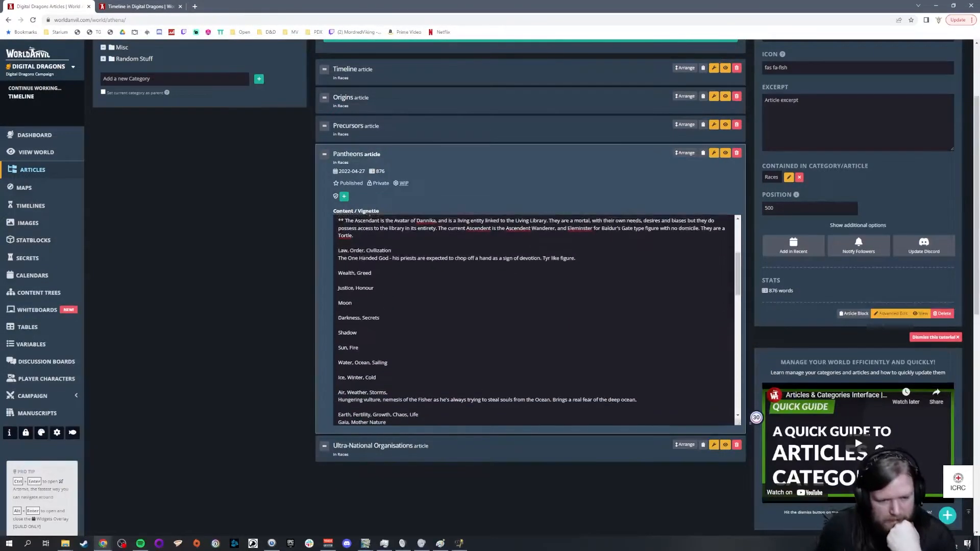
pyautogui.scroll(-1, 536, 320)
pyautogui.scroll(-2, 555, 317)
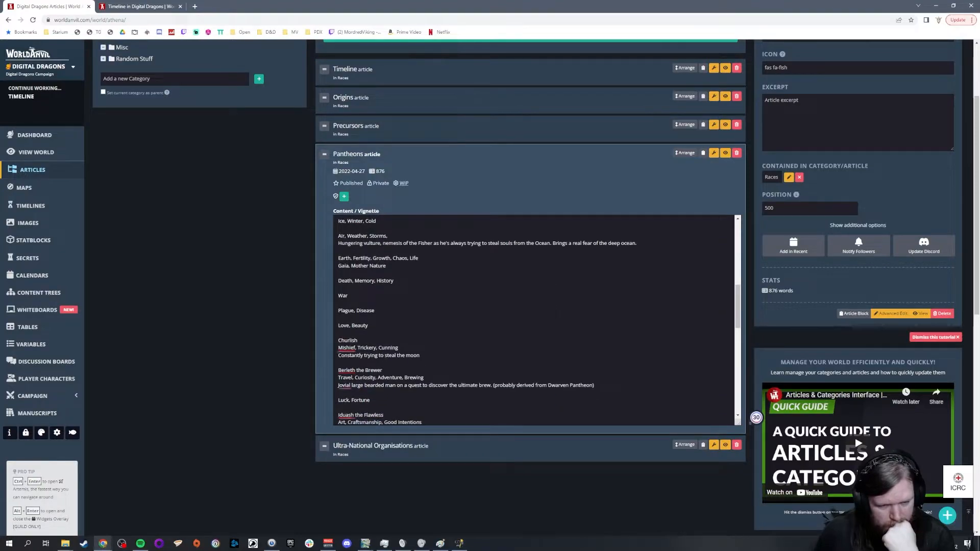
pyautogui.scroll(-2, 556, 312)
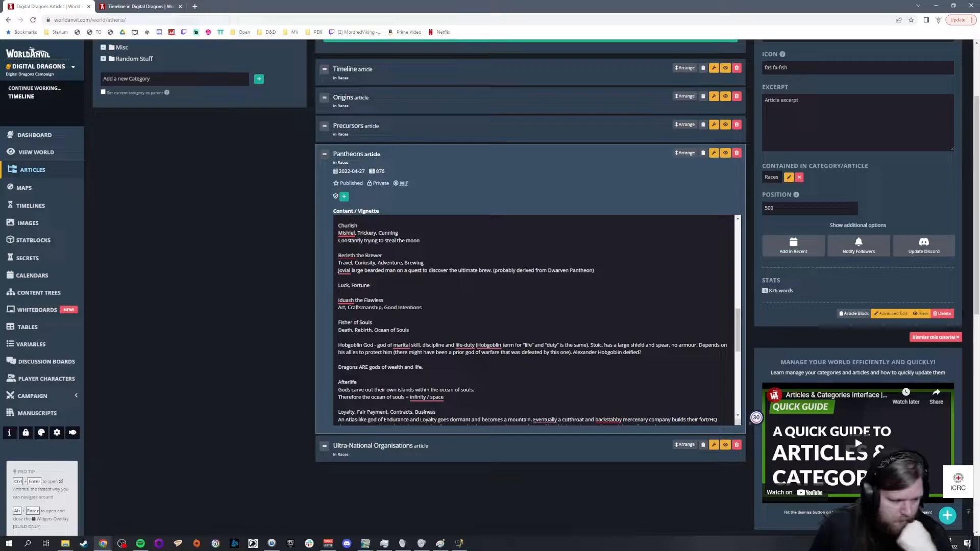
pyautogui.scroll(-2, 533, 319)
pyautogui.scroll(-10, 539, 301)
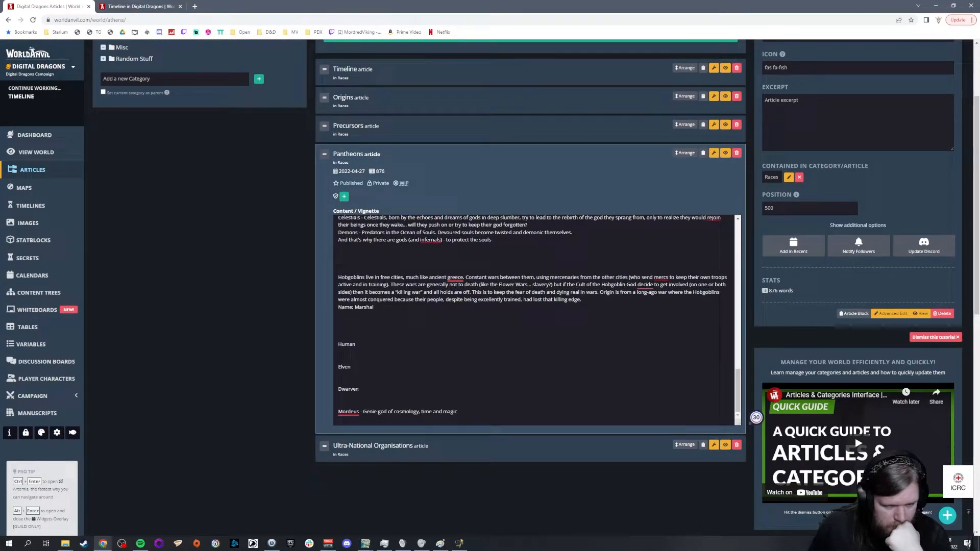
pyautogui.press('Return')
pyautogui.write('Northern')
pyautogui.press('Return')
pyautogui.write('Southern')
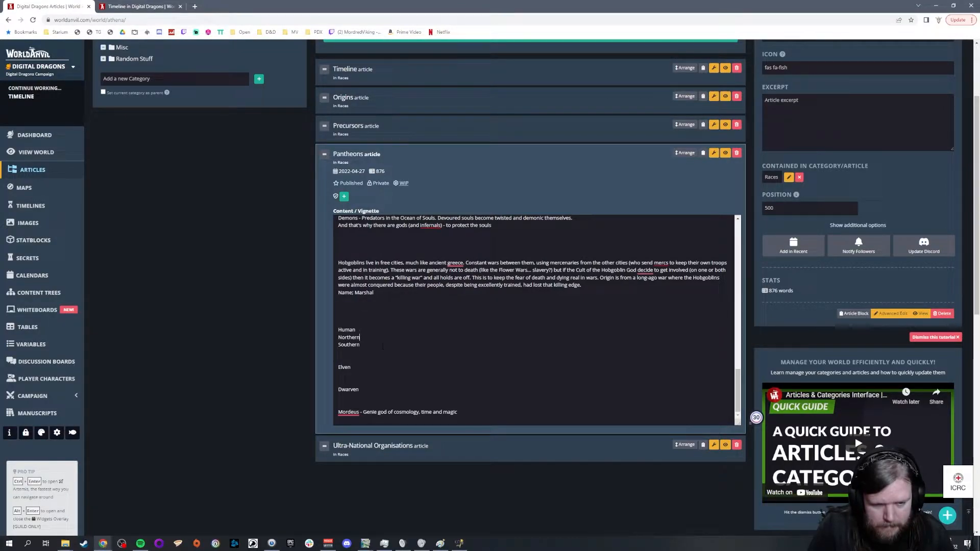
pyautogui.press('Return')
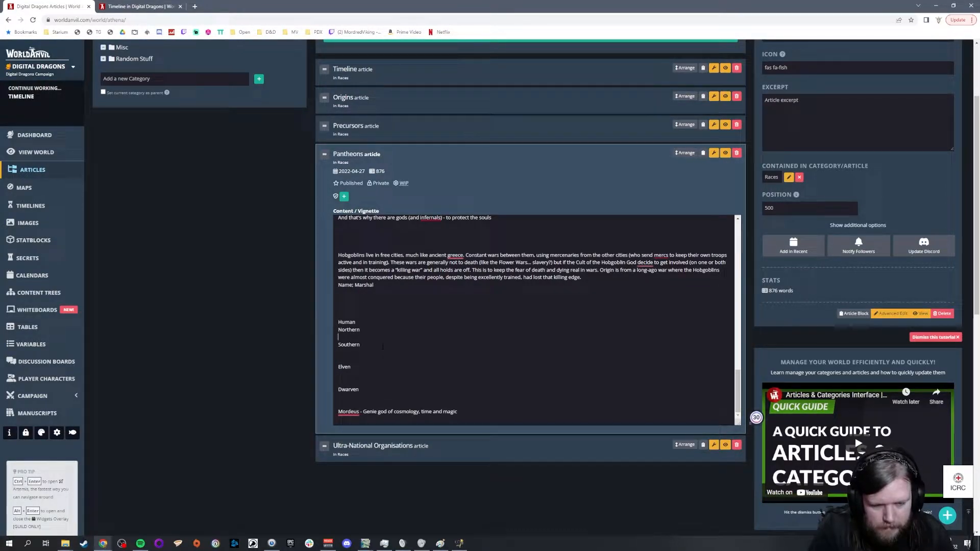
# Step: Rewrite the regional headings in the Pantheons vignette as "Human - Northern" and "Human - Southern", each on its own line
pyautogui.press('Return')
pyautogui.write('Human')
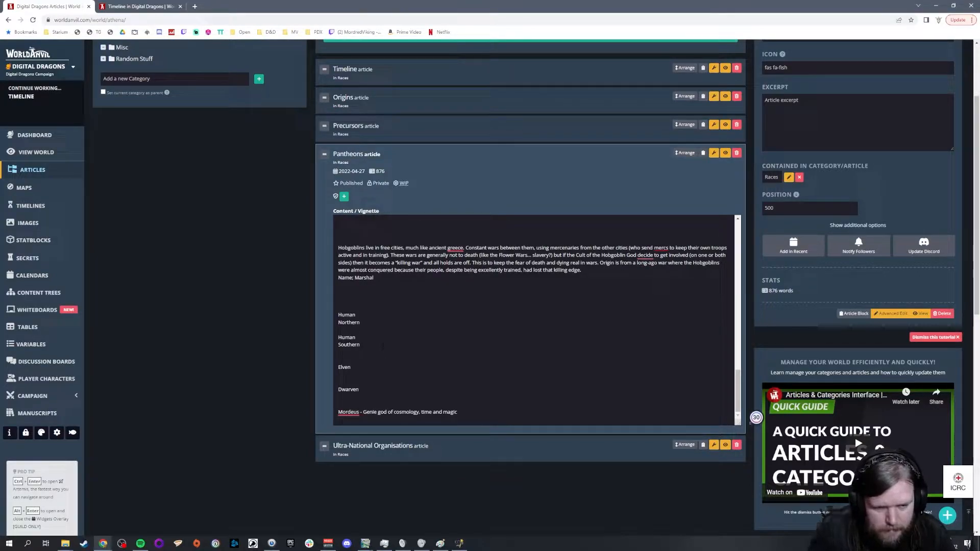
pyautogui.click(357, 315)
pyautogui.write('-')
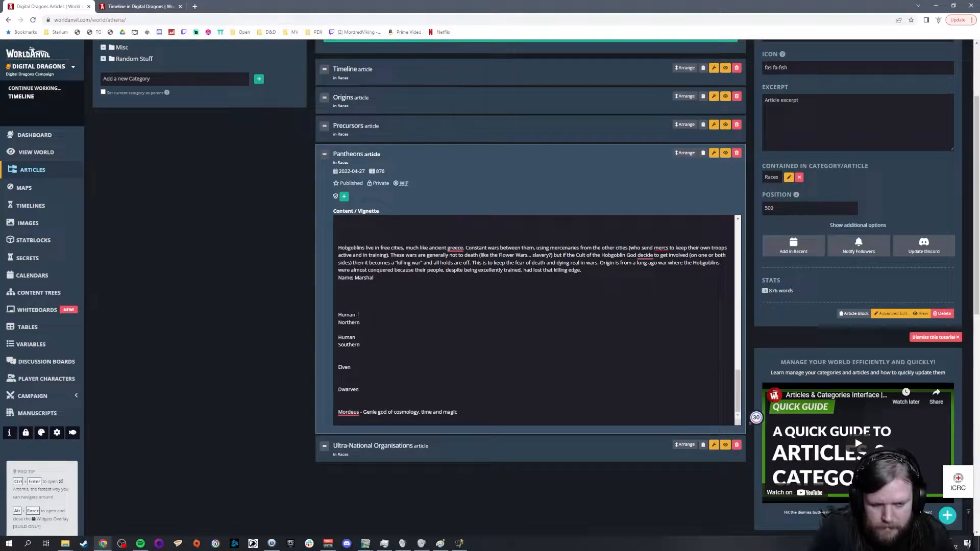
pyautogui.press('Delete')
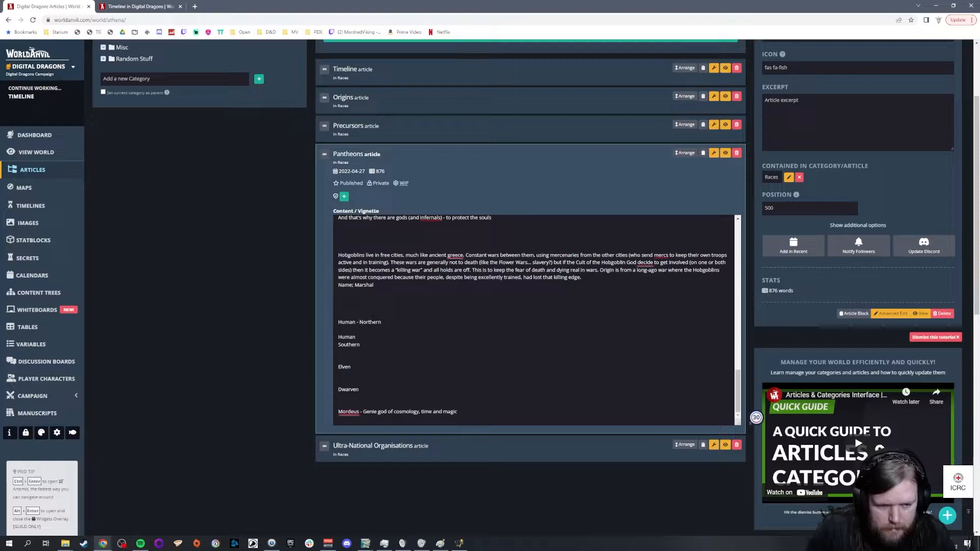
pyautogui.click(355, 337)
pyautogui.write('-')
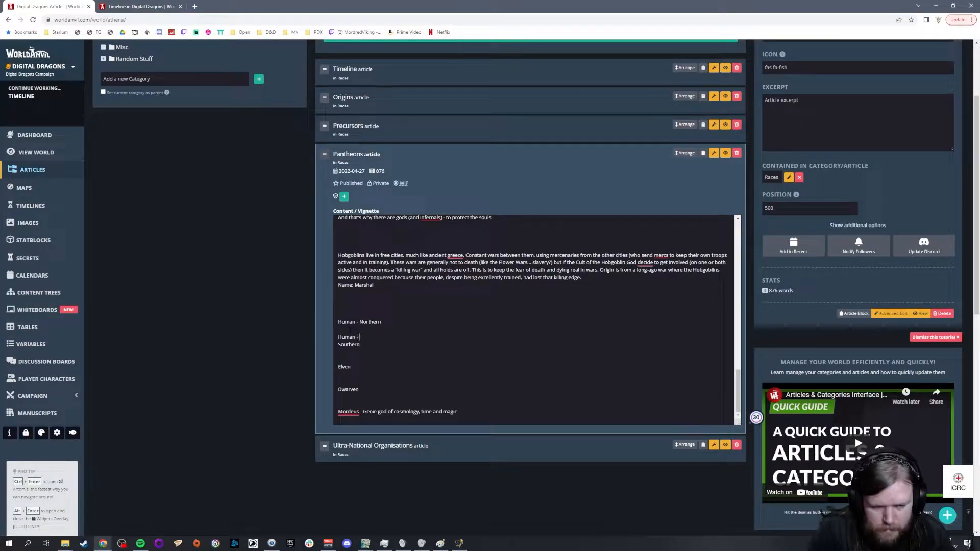
pyautogui.press('Delete')
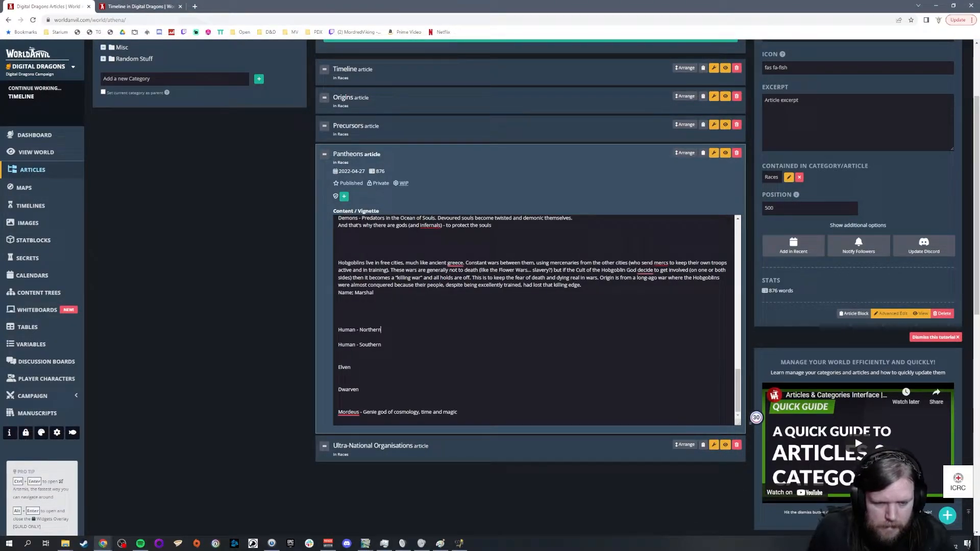
# Step: Enter "Adventure" below Human - Northern and check the northern human lands on the WorldOrigin15_1300bc map in GIMP
pyautogui.press('Return')
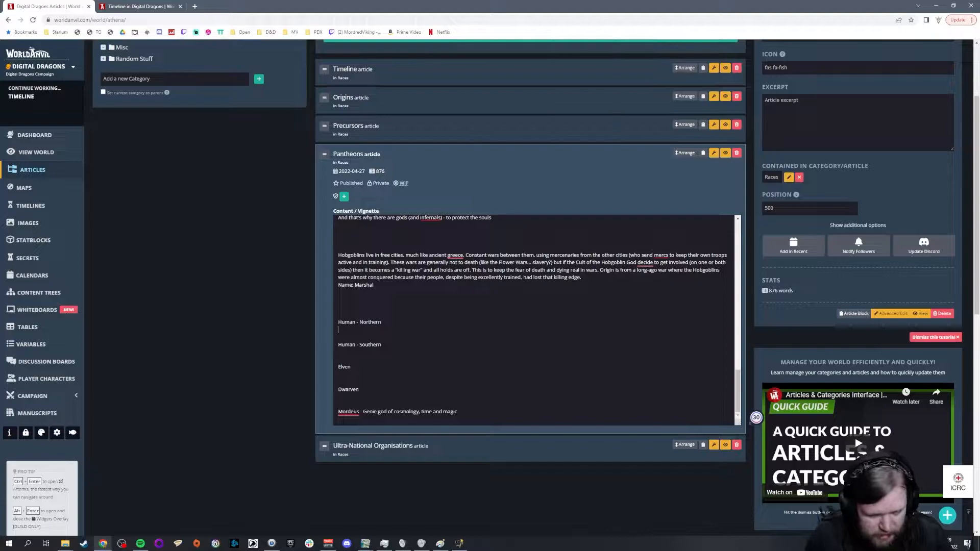
pyautogui.write('dventure')
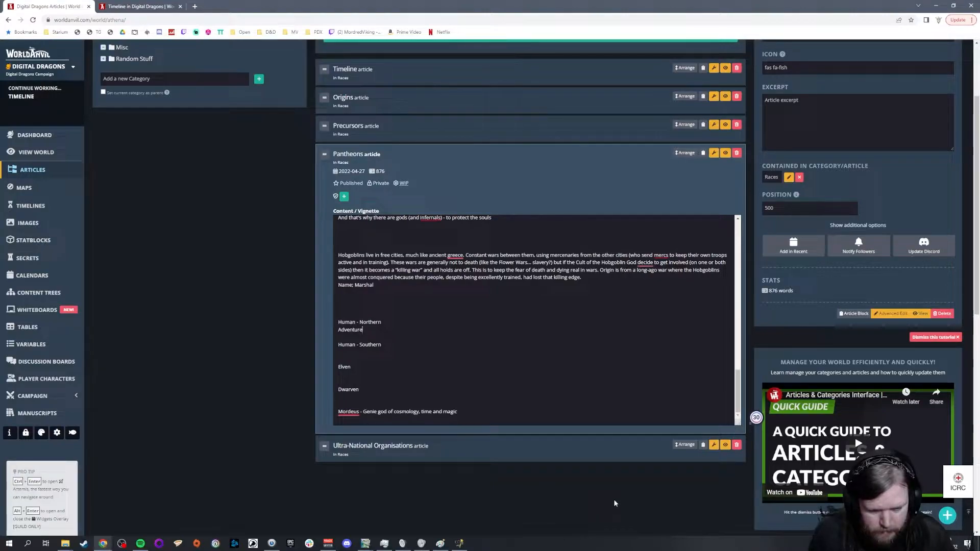
pyautogui.click(365, 544)
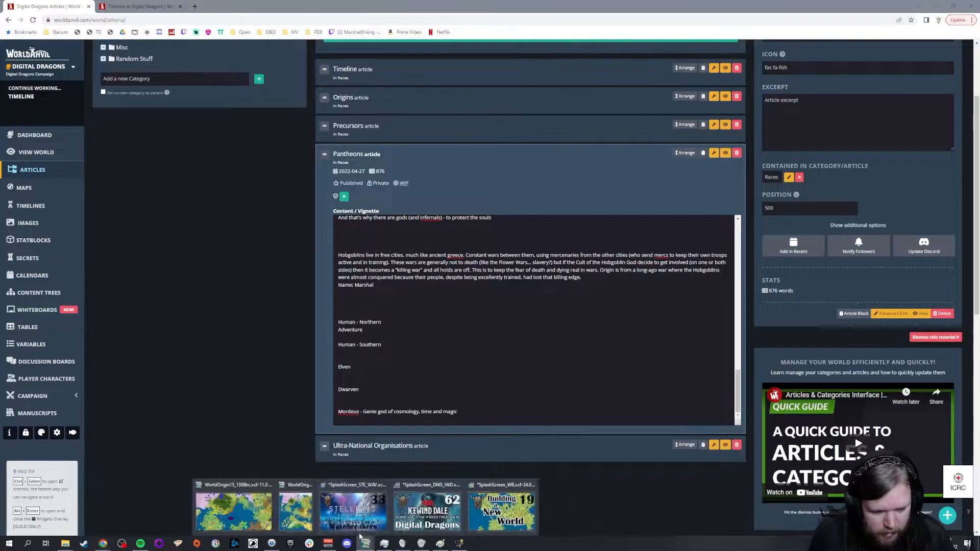
pyautogui.click(199, 504)
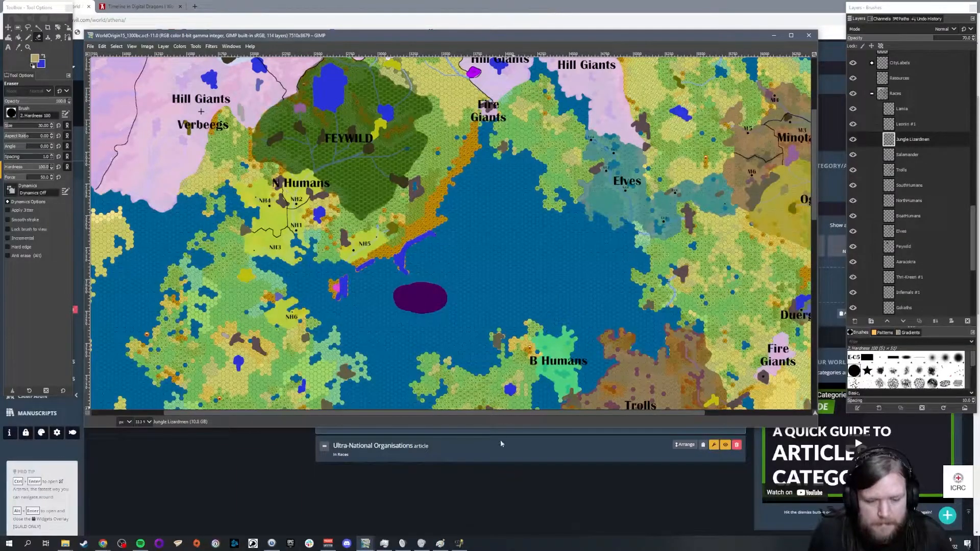
pyautogui.click(494, 488)
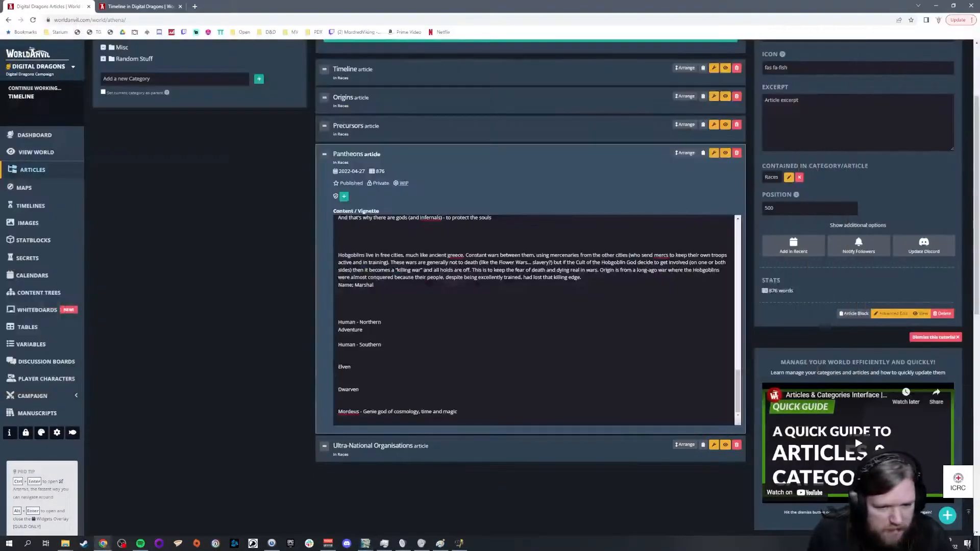
# Step: Back in World Anvil, extend the Human - Northern domains with "Nature," after Adventure
pyautogui.write(', Nature,')
pyautogui.press('BackSpace')
pyautogui.press('BackSpace')
pyautogui.press('BackSpace')
pyautogui.press('BackSpace')
pyautogui.press('BackSpace')
pyautogui.press('BackSpace')
pyautogui.press('BackSpace')
pyautogui.press('BackSpace')
pyautogui.press('BackSpace')
pyautogui.press('BackSpace')
pyautogui.click(387, 332)
pyautogui.write(', Nature')
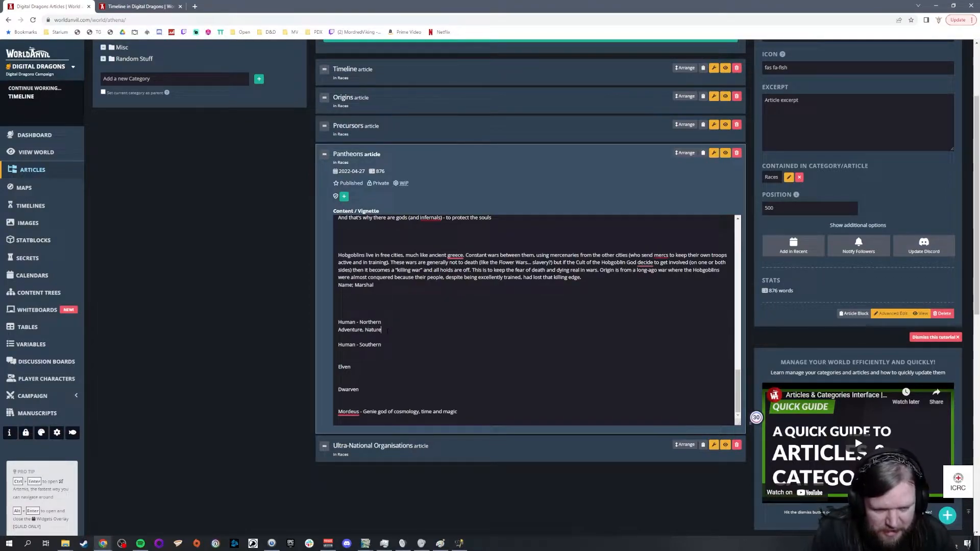
pyautogui.write(',')
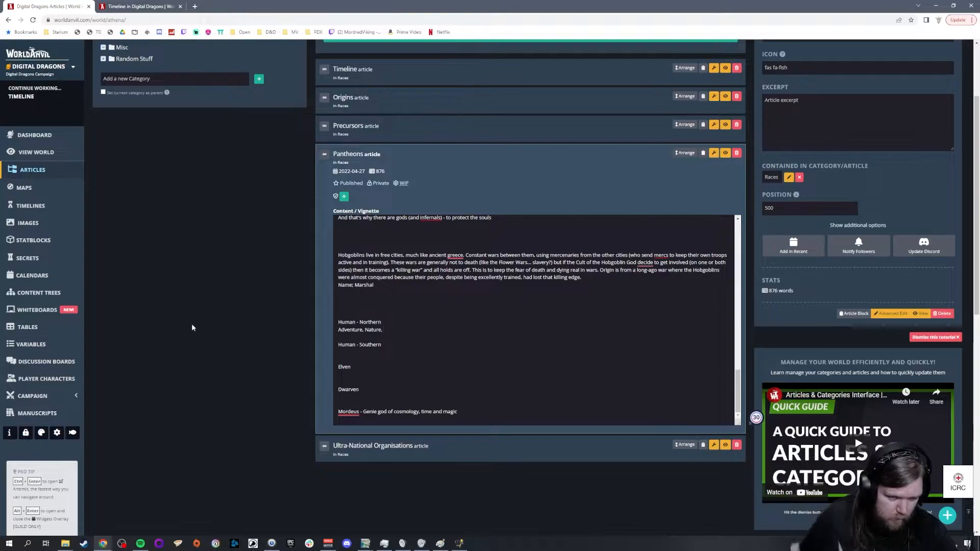
# Step: Enter "Life," as the first domain on a new line below the Human - Southern heading
pyautogui.press('Down')
pyautogui.press('Down')
pyautogui.press('Return')
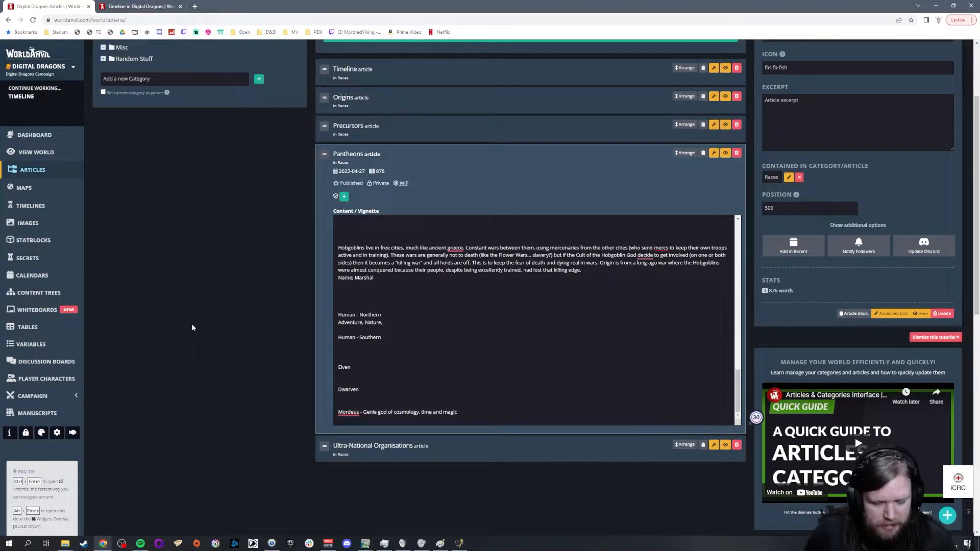
pyautogui.write('Fertility')
pyautogui.press('BackSpace')
pyautogui.press('BackSpace')
pyautogui.press('BackSpace')
pyautogui.press('BackSpace')
pyautogui.press('BackSpace')
pyautogui.press('BackSpace')
pyautogui.write('Life,')
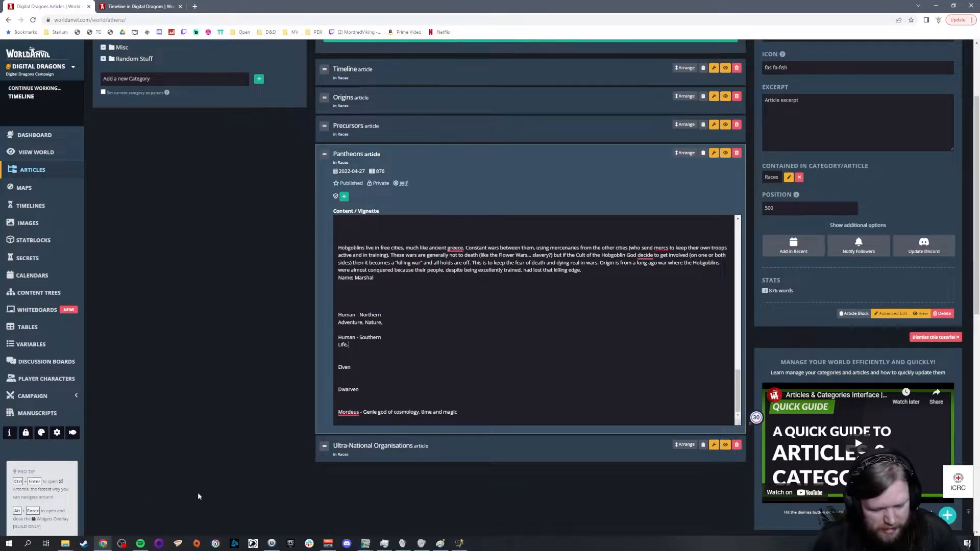
# Step: Check the Elves' territory on the GIMP world map, and enter "Craft," below the Elven heading in World Anvil
pyautogui.click(365, 543)
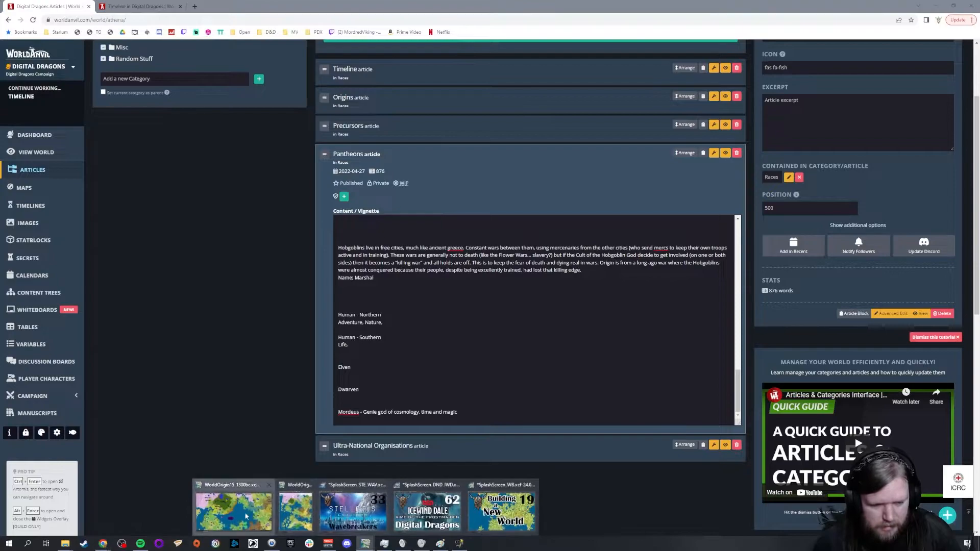
pyautogui.click(246, 516)
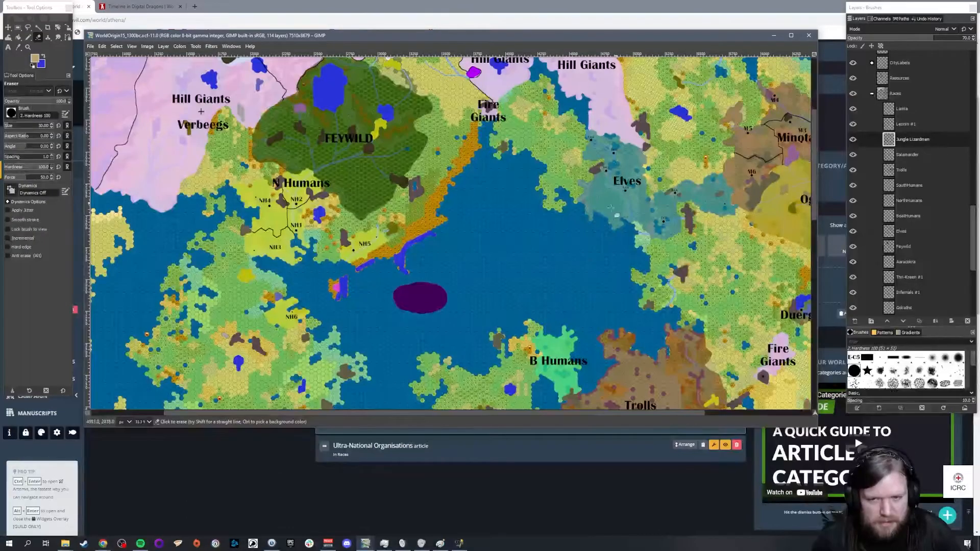
pyautogui.click(532, 458)
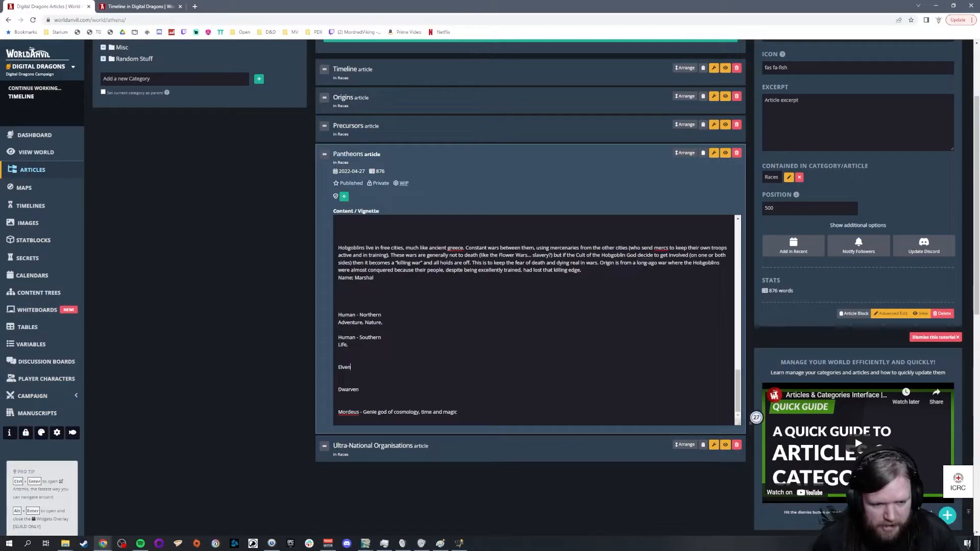
pyautogui.press('Return')
pyautogui.write('Craft,')
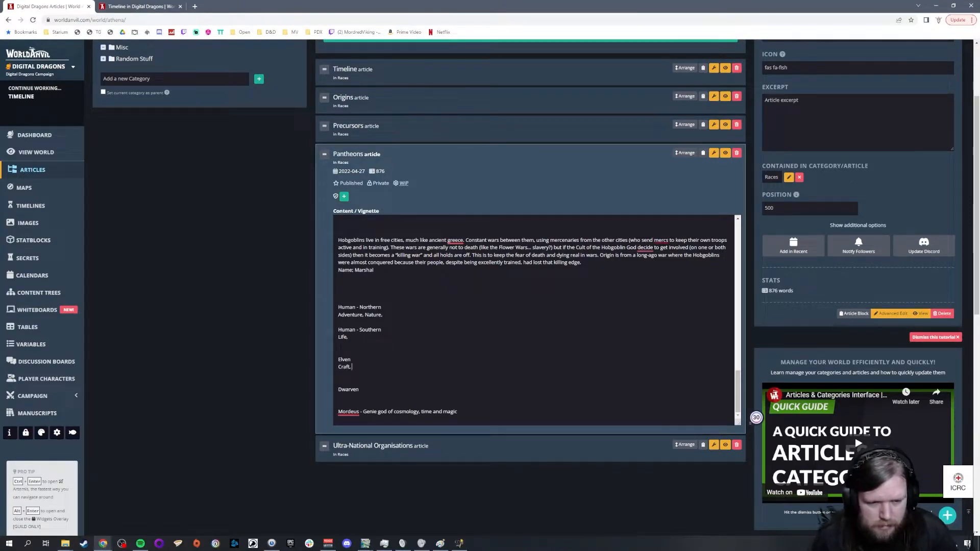
# Step: Remove the extra blank lines above and below the Elven entry, and enter "Craft," below the Dwarven heading
pyautogui.click(340, 347)
pyautogui.press('BackSpace')
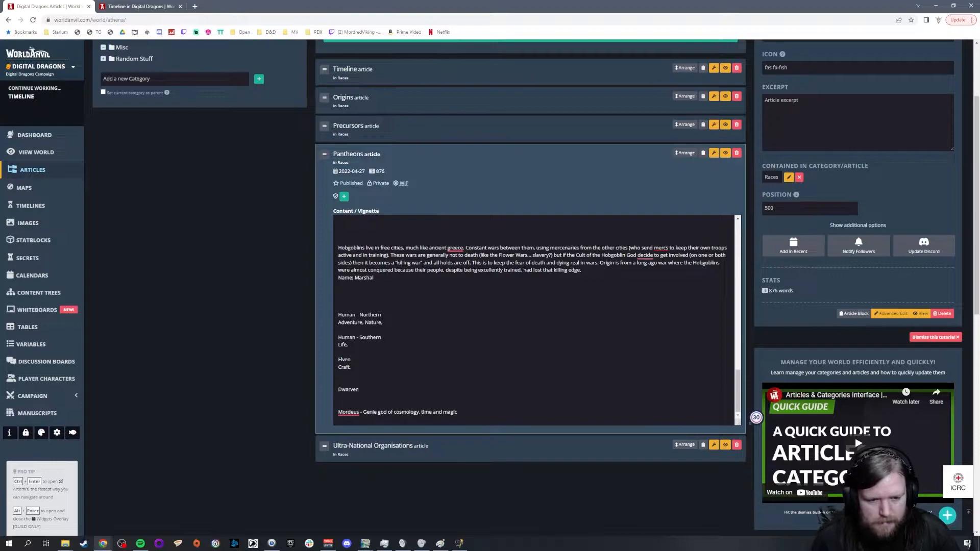
pyautogui.press('BackSpace')
pyautogui.click(339, 397)
pyautogui.write('Craft,')
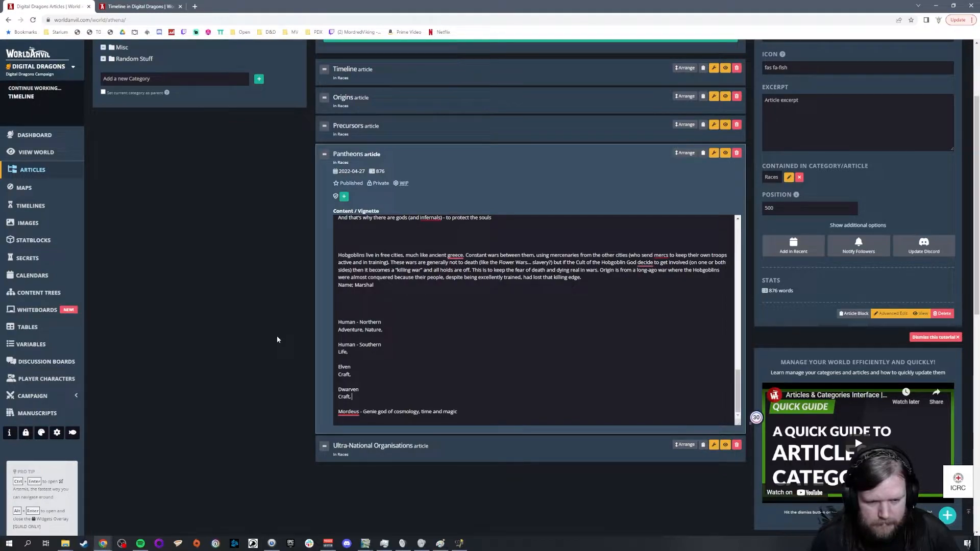
pyautogui.write(' War,')
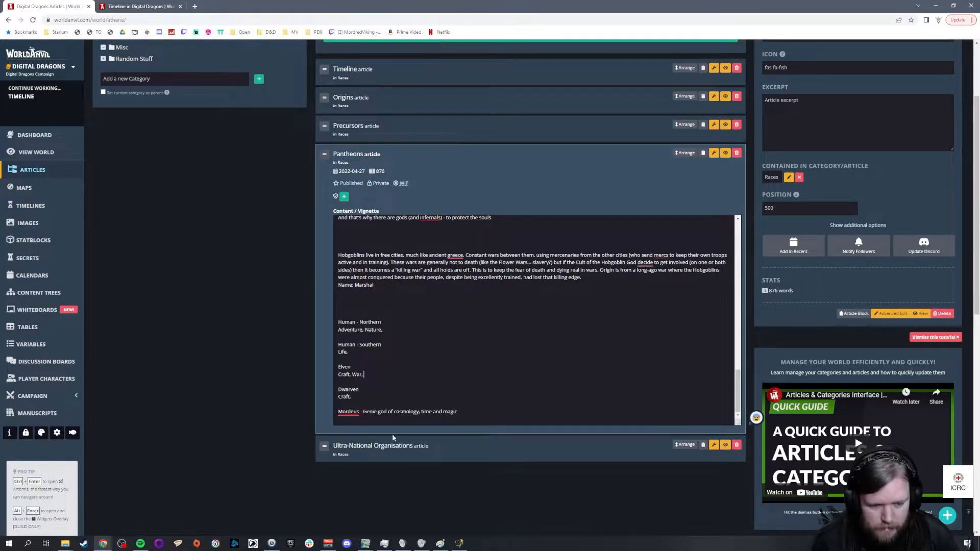
# Step: Add "War," to the Elven domains and check the racial territories on the GIMP world map before returning to World Anvil
pyautogui.moveTo(365, 542)
pyautogui.click(250, 510)
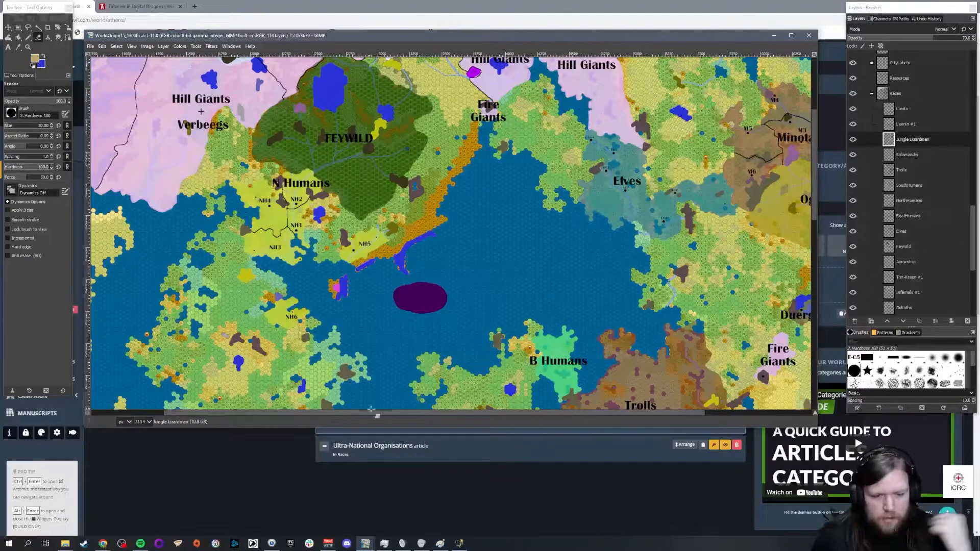
pyautogui.click(103, 543)
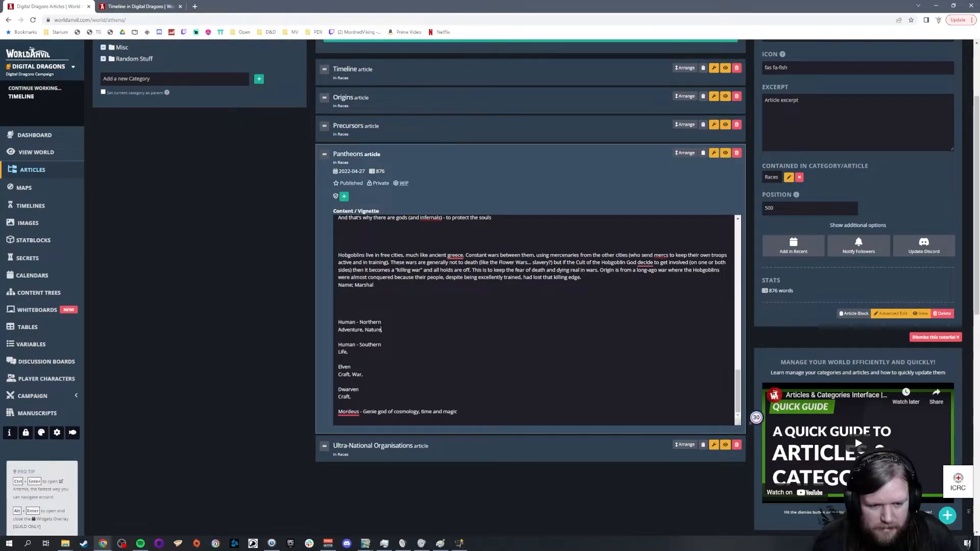
# Step: Add "Hunting," after Nature in the Human - Northern domains
pyautogui.write(',')
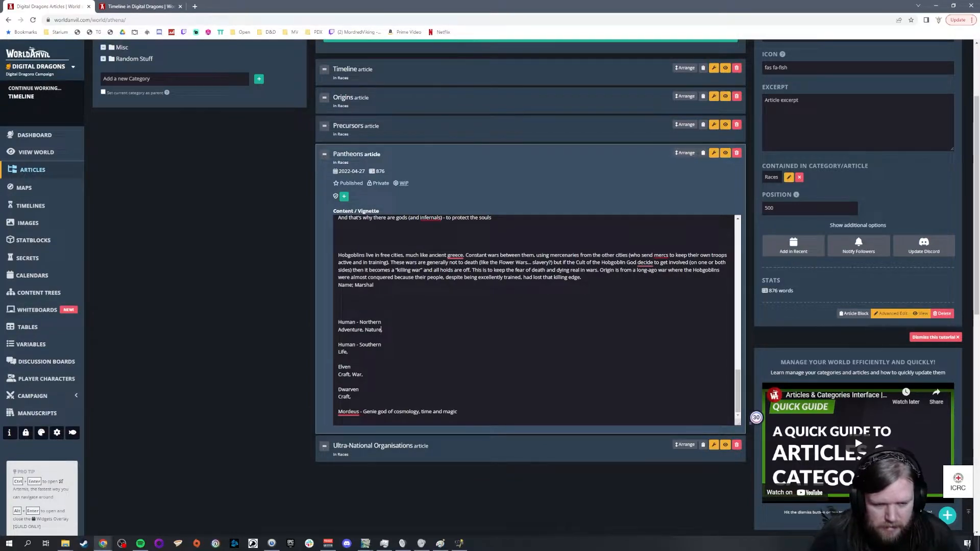
pyautogui.press('BackSpace')
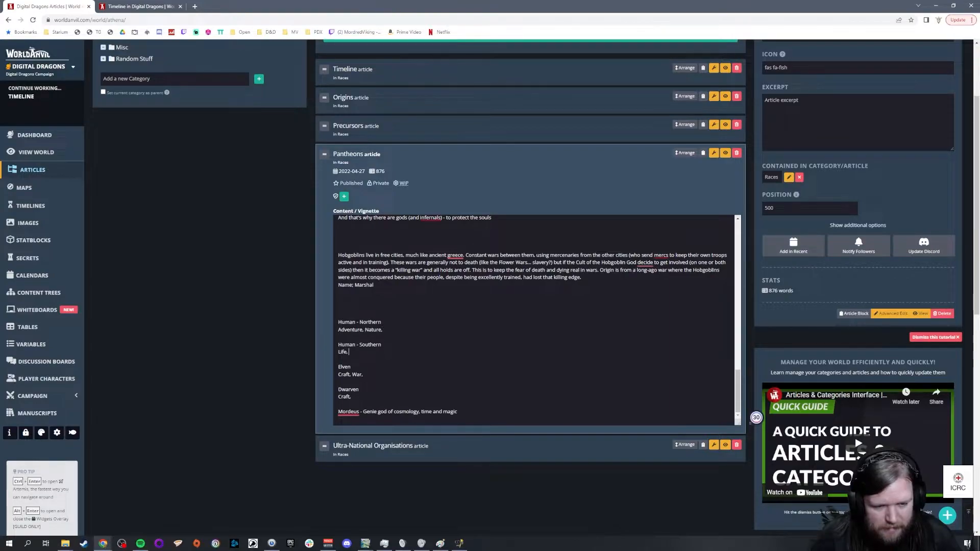
pyautogui.click(382, 330)
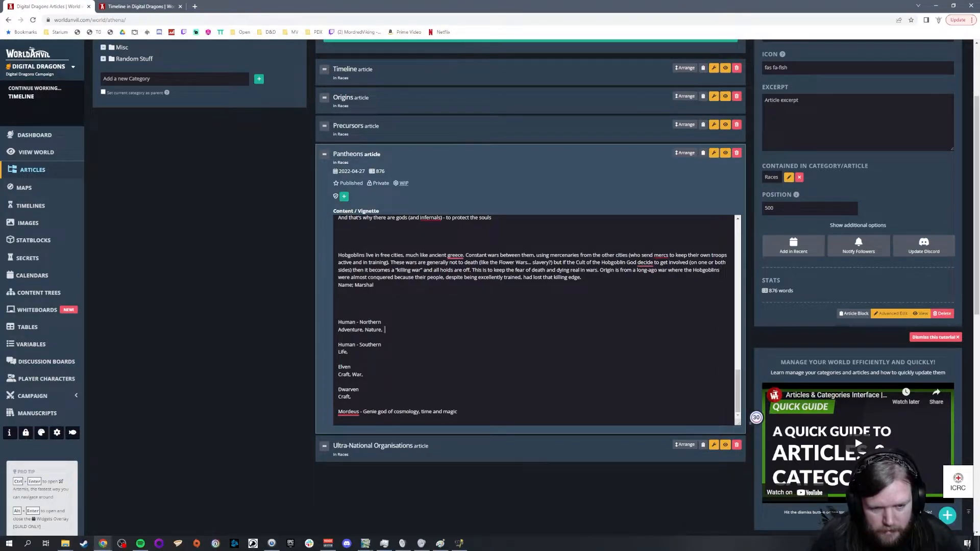
pyautogui.write('Hunting,')
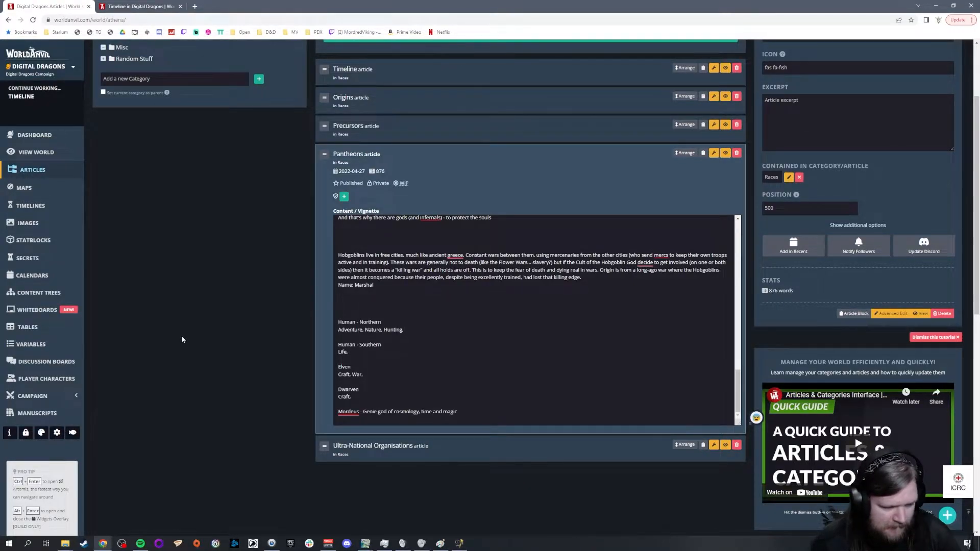
# Step: Append "River," to both the Human - Southern and the Elven domain lines
pyautogui.click(352, 352)
pyautogui.write('River,')
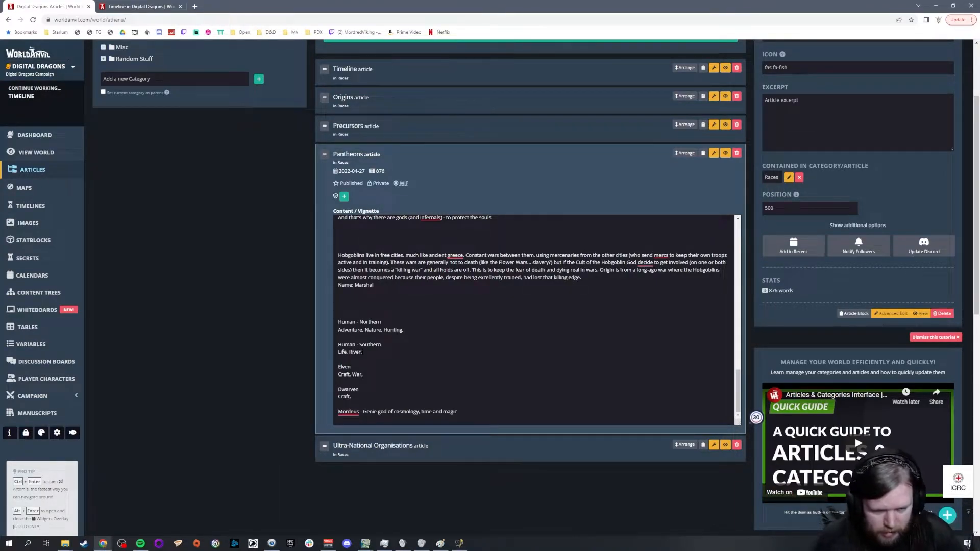
pyautogui.click(389, 375)
pyautogui.write('River,')
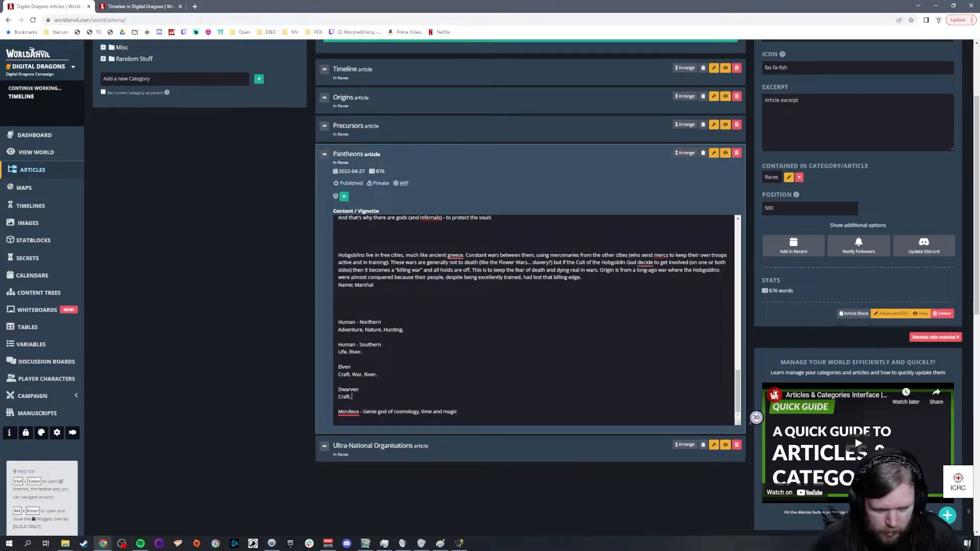
# Step: Check the S Dwarves region on the GIMP world map, and add "Mountains," to the Dwarven domains in World Anvil
pyautogui.click(366, 544)
pyautogui.click(499, 511)
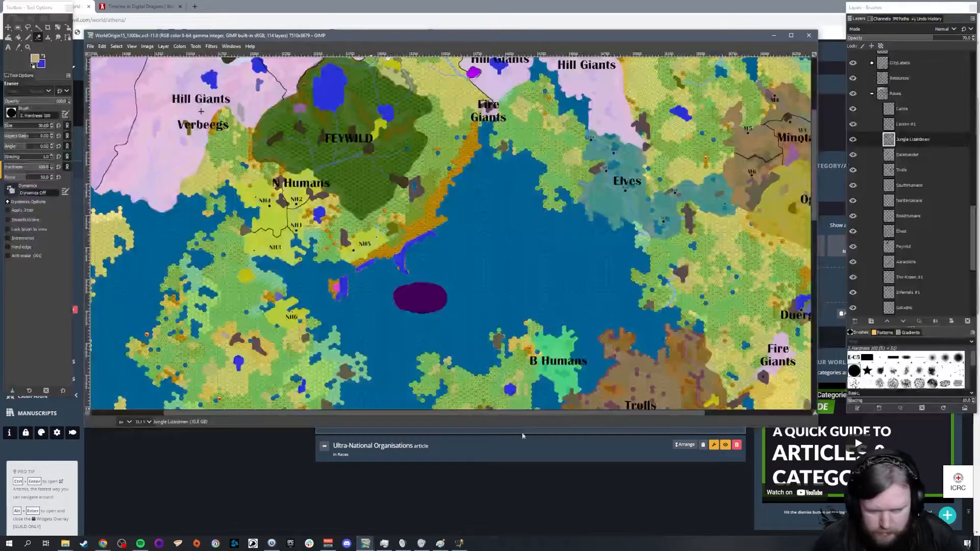
pyautogui.moveTo(601, 412); pyautogui.dragTo(740, 413)
pyautogui.moveTo(815, 175); pyautogui.dragTo(832, 286)
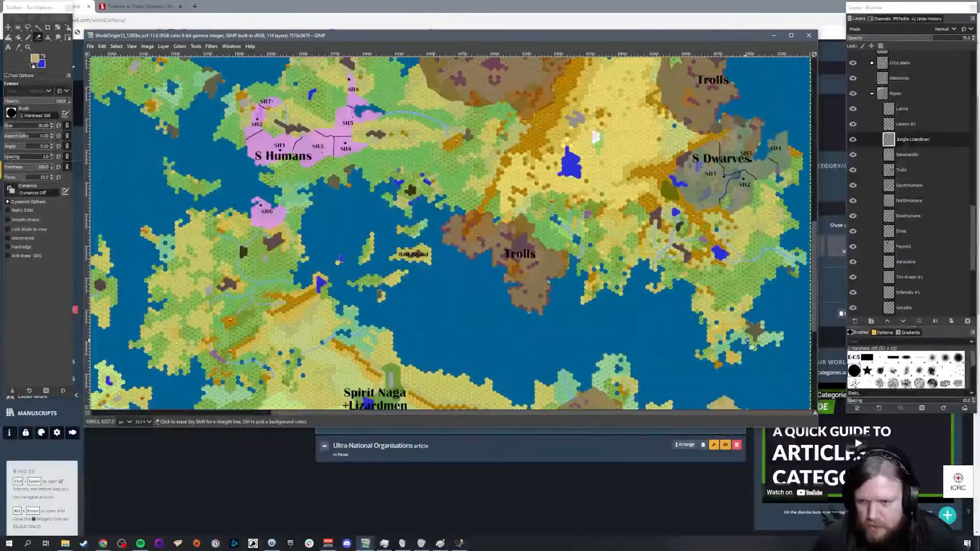
pyautogui.scroll(-2, 238, 238)
pyautogui.hotkey('alt', 'Tab')
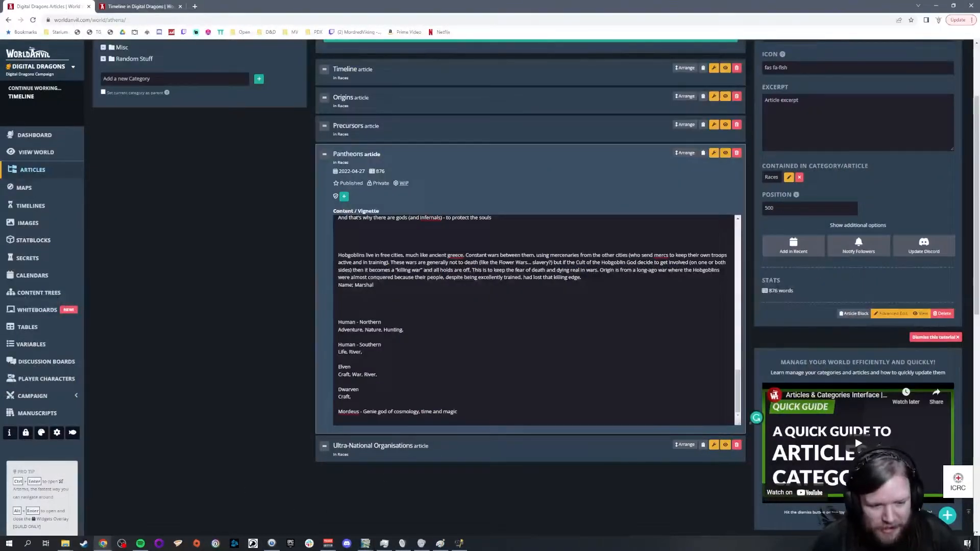
pyautogui.write('Mountains,')
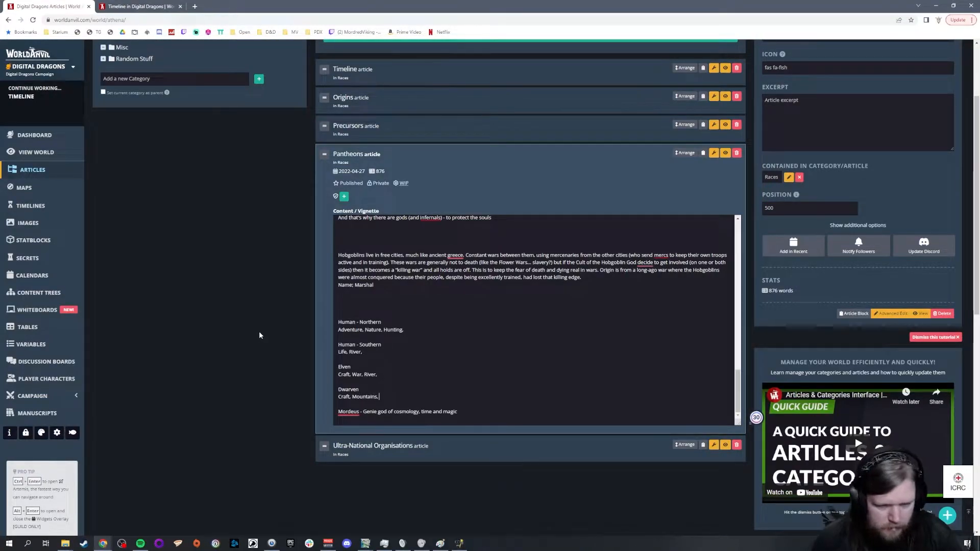
# Step: Examine the human, Elven and neighbouring racial territories on the GIMP world map, and return to the Pantheons article in World Anvil
pyautogui.click(365, 543)
pyautogui.click(342, 508)
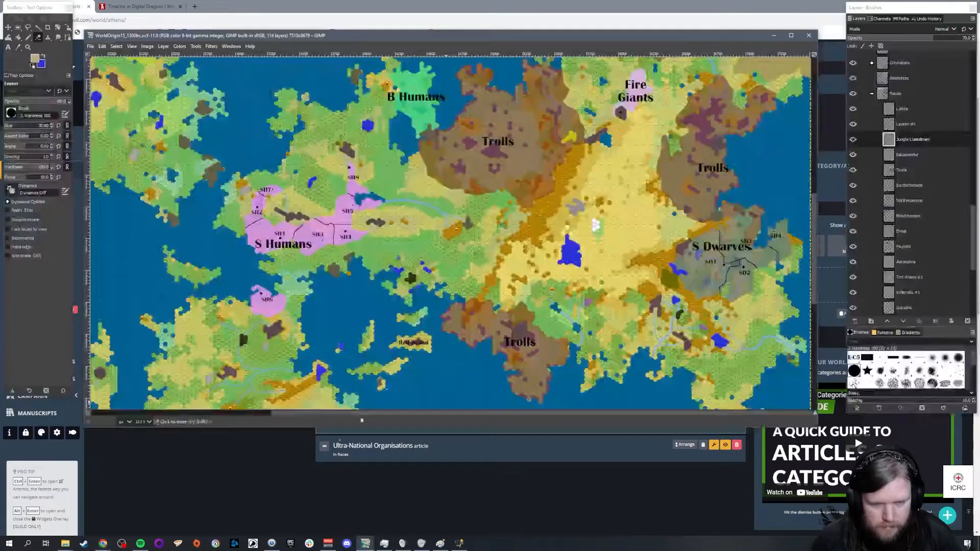
pyautogui.scroll(3, 238, 326)
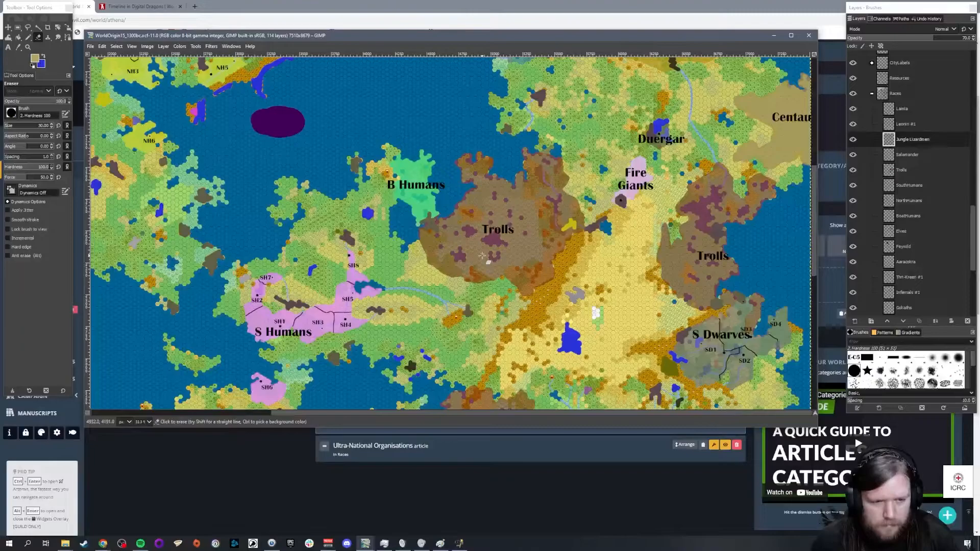
pyautogui.scroll(10, 470, 256)
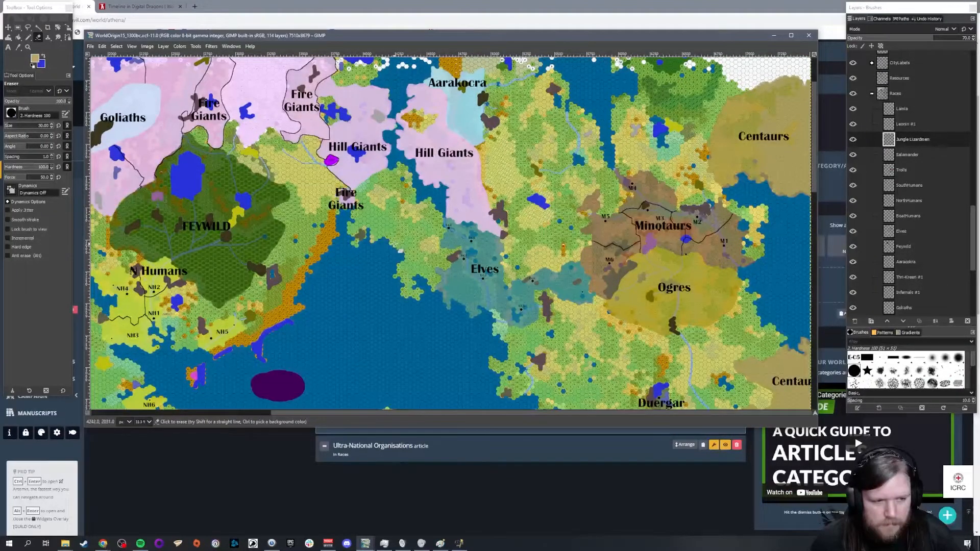
pyautogui.scroll(-3, 394, 244)
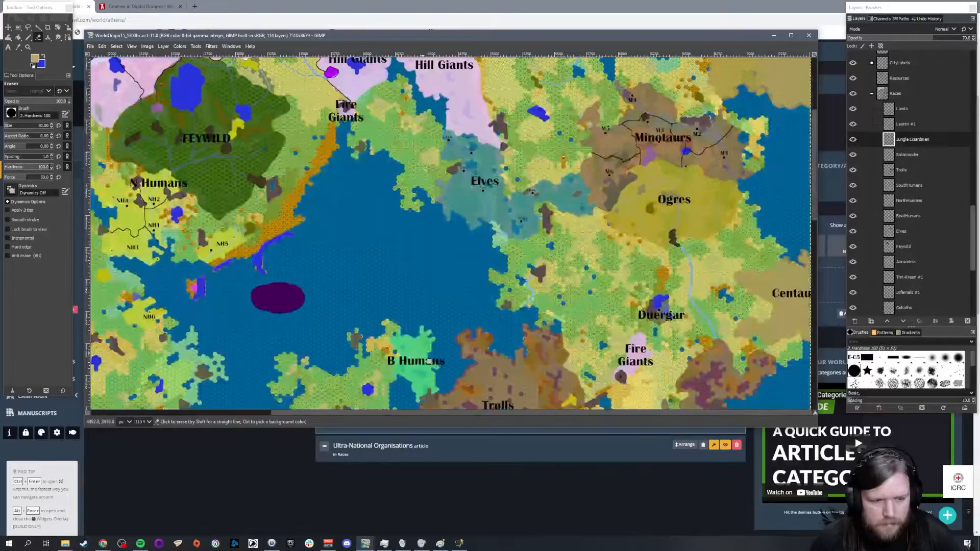
pyautogui.moveTo(420, 413); pyautogui.dragTo(356, 405)
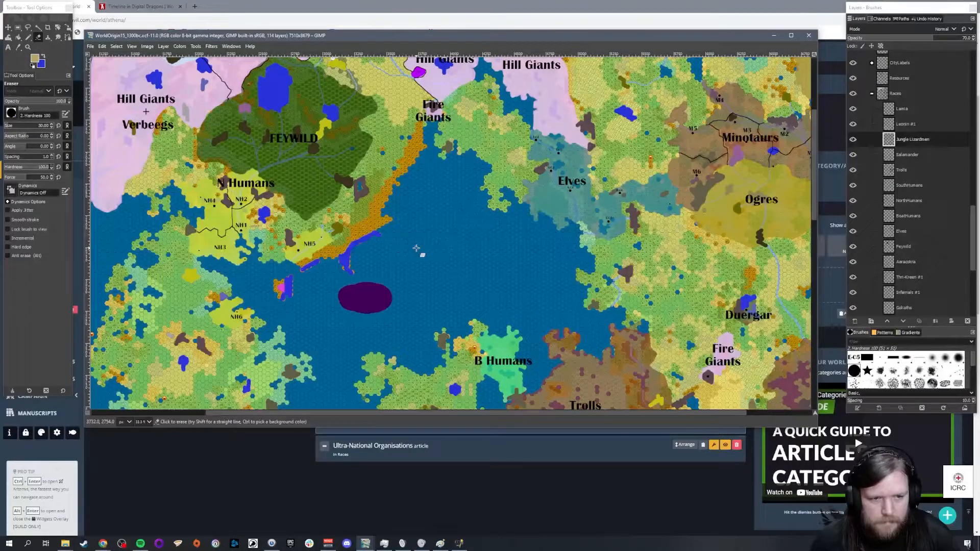
pyautogui.scroll(-3, 416, 248)
pyautogui.click(405, 492)
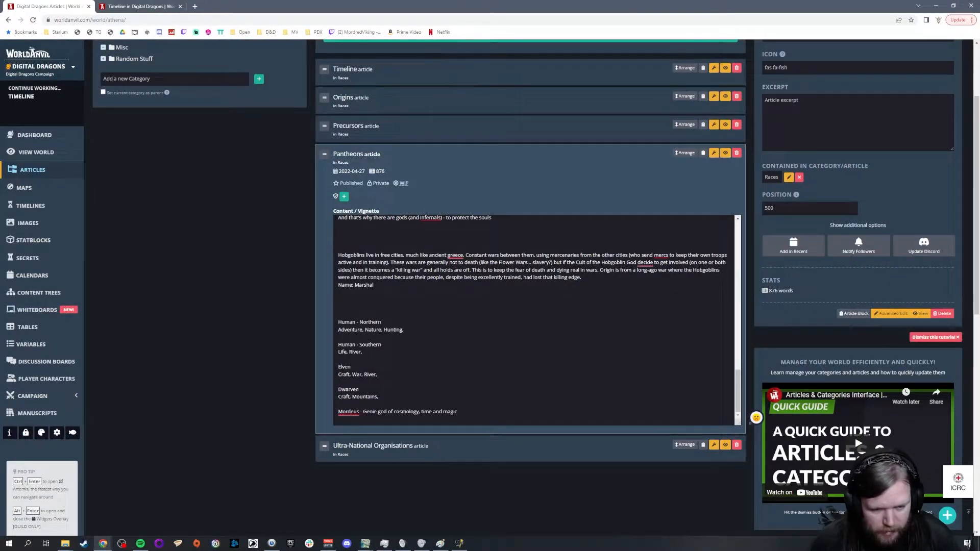
# Step: Review the domains in the Pantheons gods list, and add "Order," after River in the Elven domains
pyautogui.scroll(3, 415, 394)
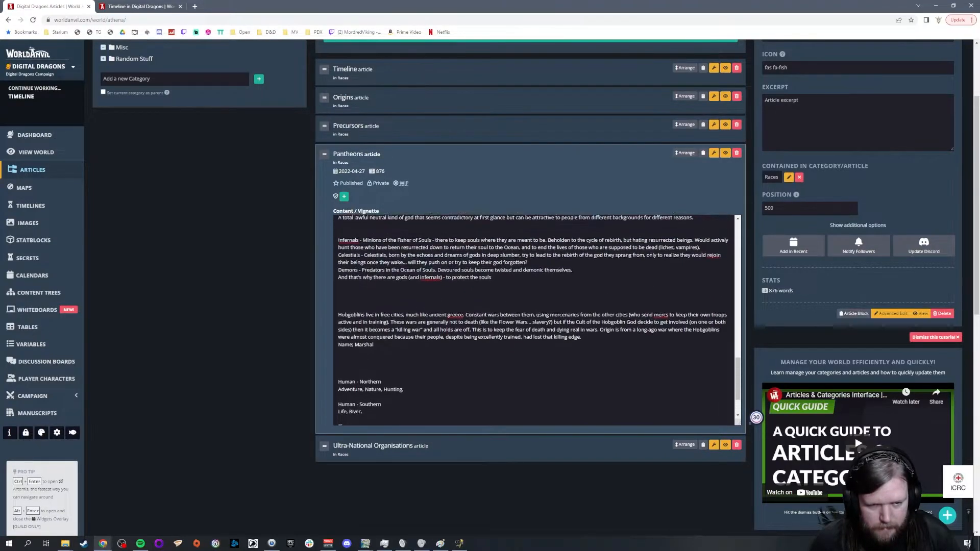
pyautogui.scroll(5, 414, 394)
pyautogui.scroll(2, 237, 375)
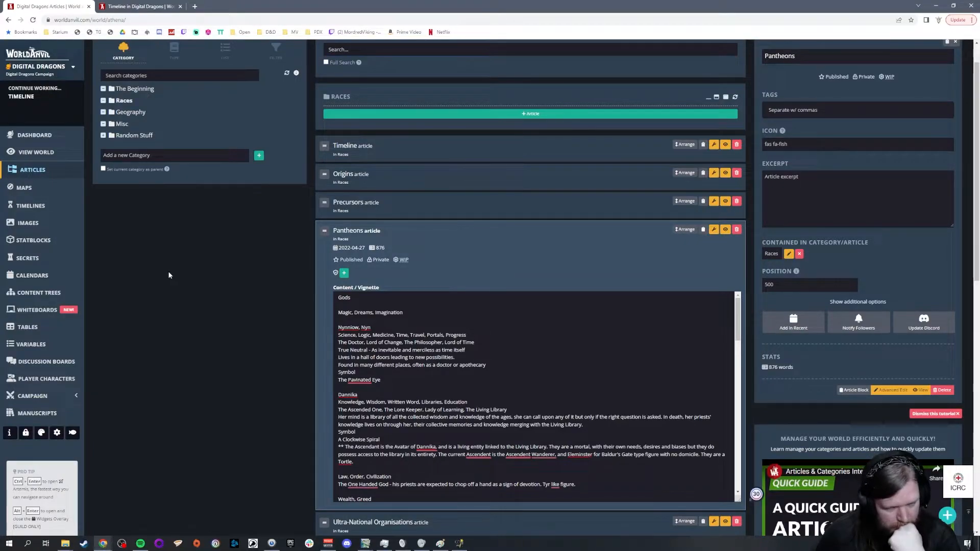
pyautogui.scroll(-1, 152, 268)
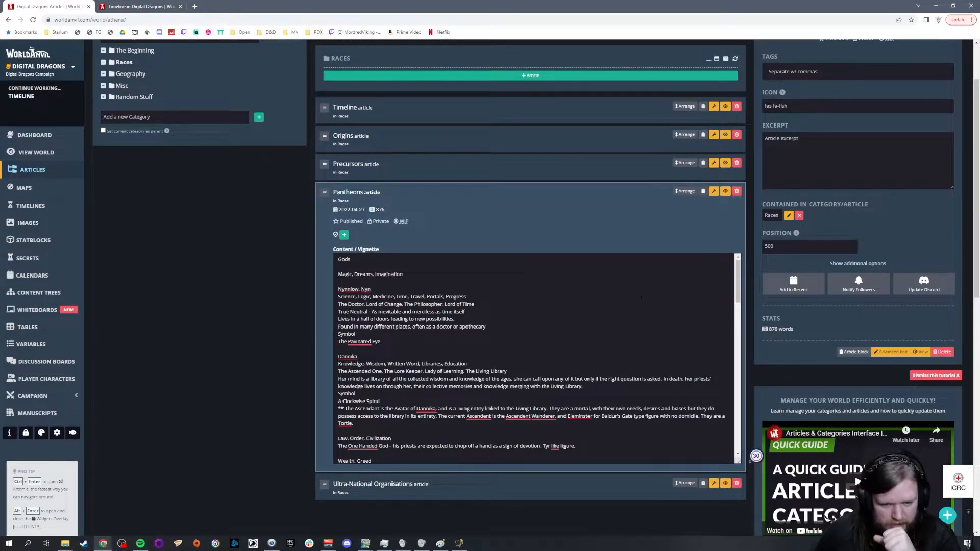
pyautogui.tripleClick(349, 363)
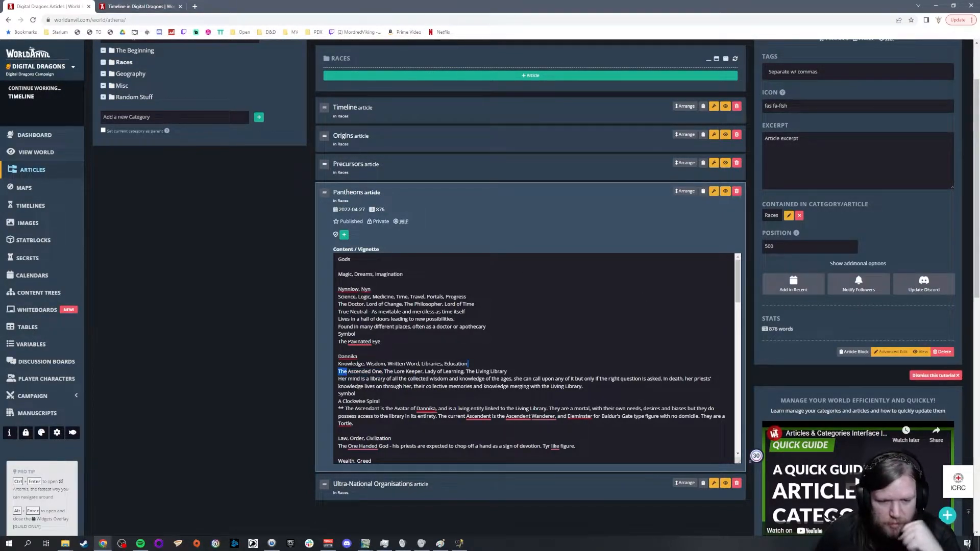
pyautogui.click(381, 342)
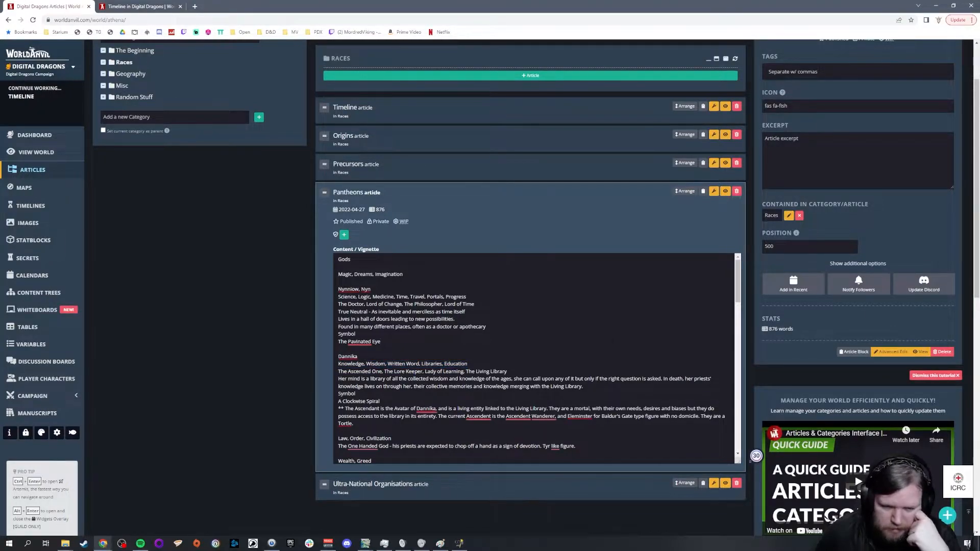
pyautogui.scroll(-1, 536, 357)
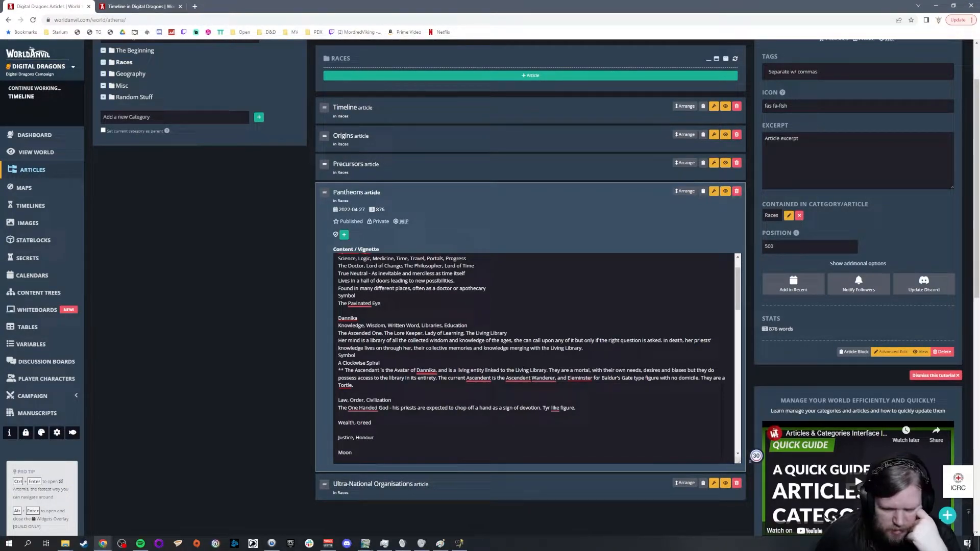
pyautogui.scroll(-5, 535, 357)
pyautogui.scroll(-10, 523, 360)
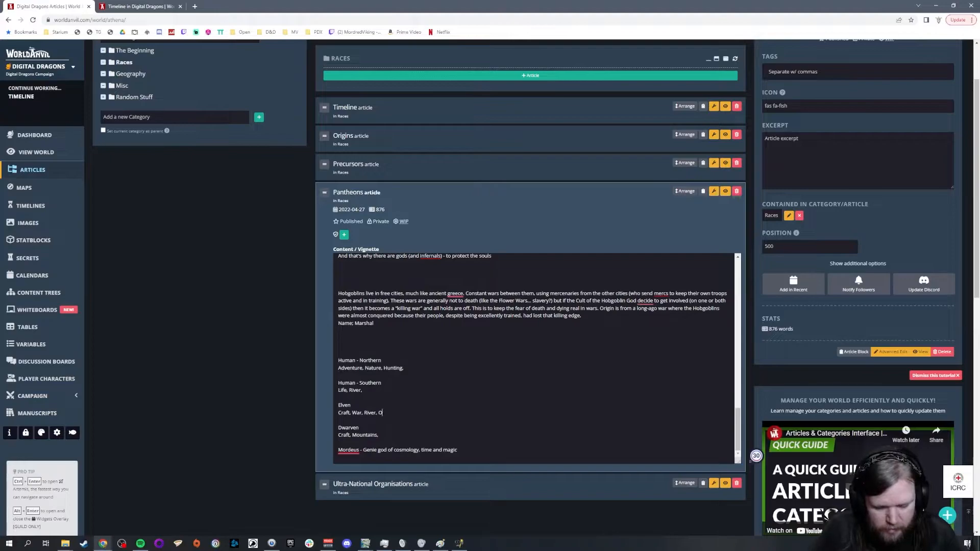
pyautogui.write(',')
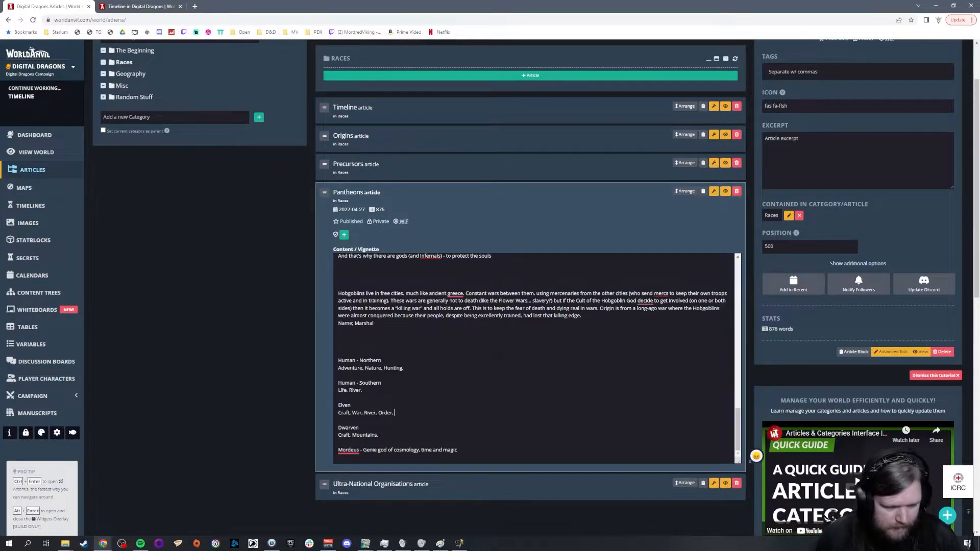
# Step: Compare the domains in the gods list with those on the Human - Northern line of the Pantheons article
pyautogui.scroll(5, 536, 357)
pyautogui.scroll(5, 488, 368)
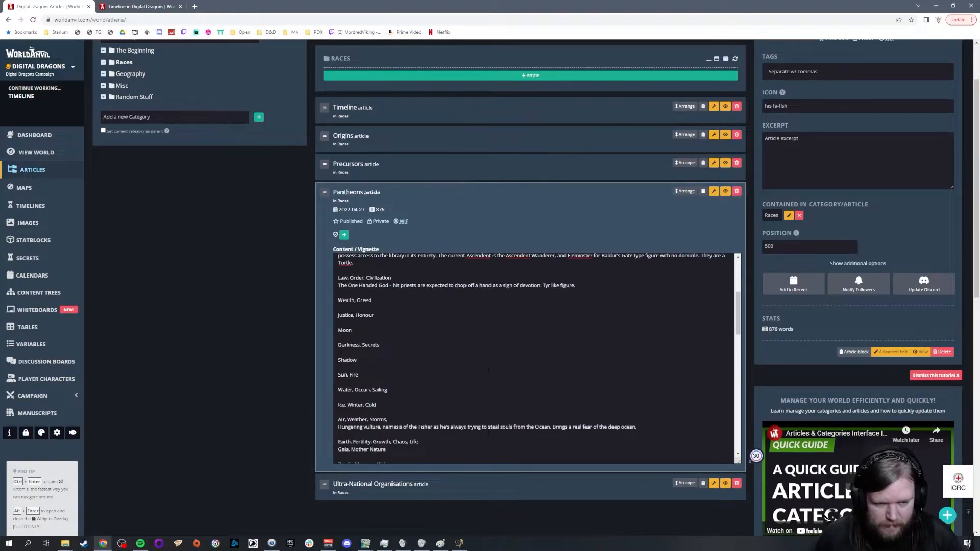
pyautogui.scroll(2, 488, 369)
pyautogui.scroll(2, 488, 369)
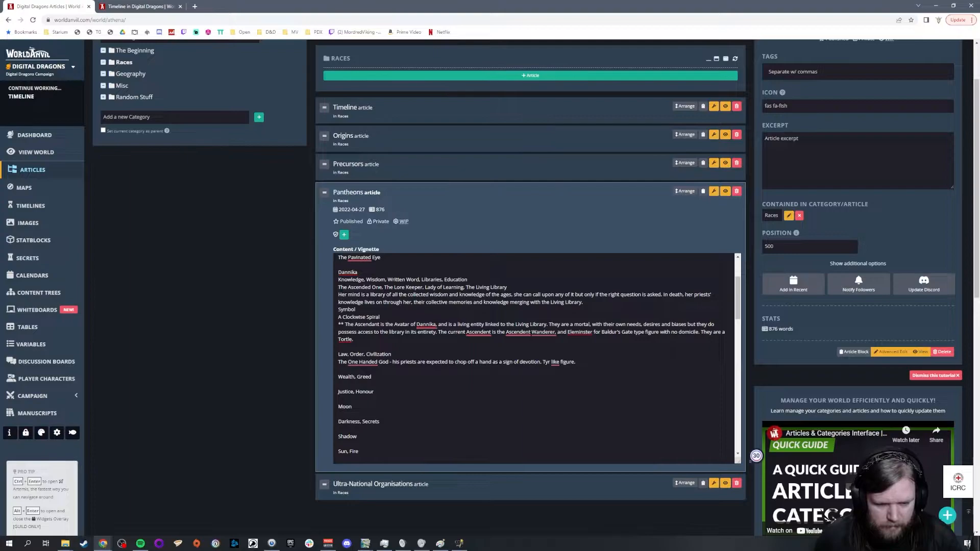
pyautogui.scroll(-15, 507, 350)
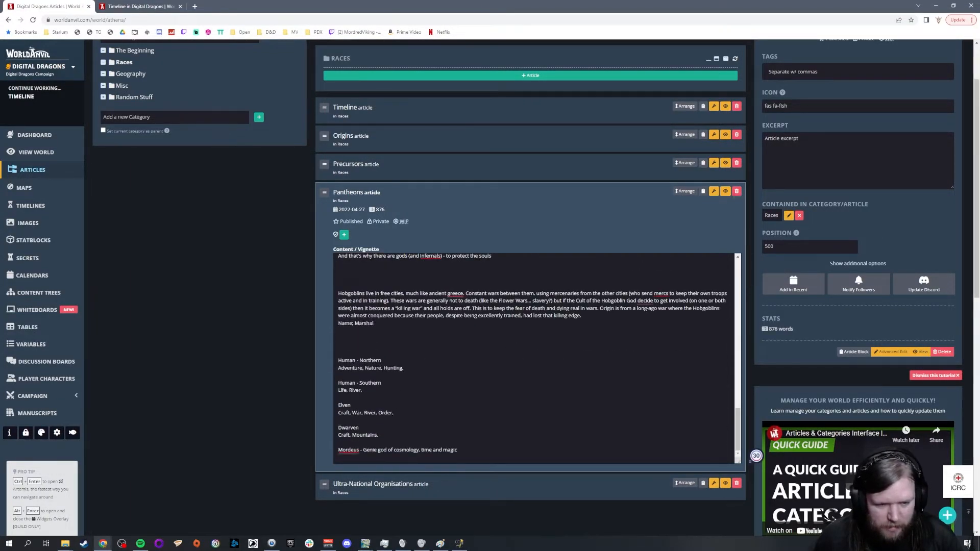
pyautogui.doubleClick(350, 368)
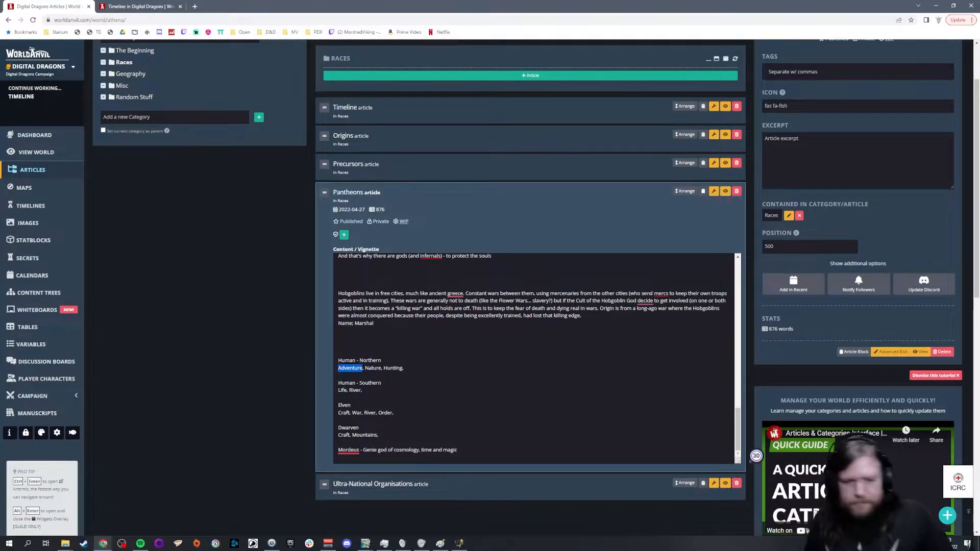
pyautogui.click(406, 368)
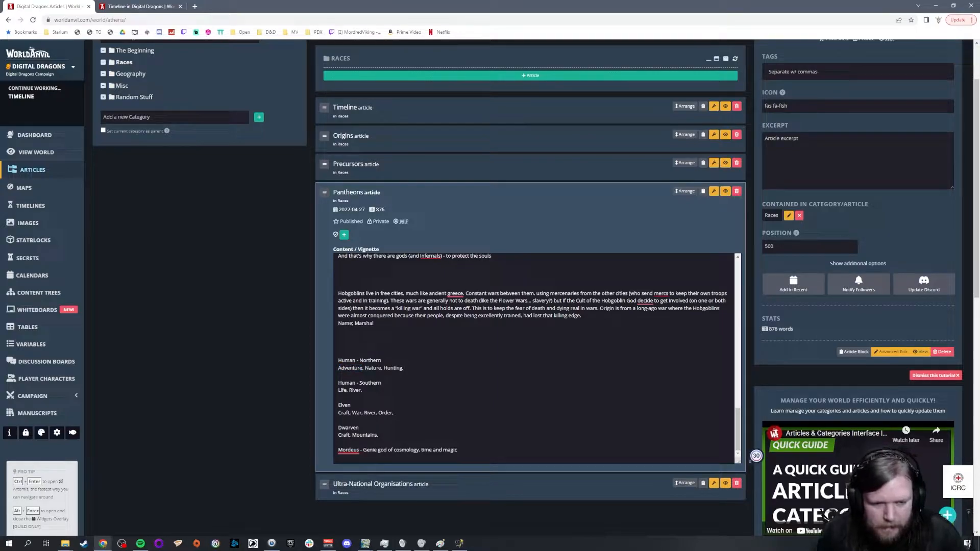
pyautogui.scroll(5, 533, 358)
pyautogui.scroll(-4, 534, 358)
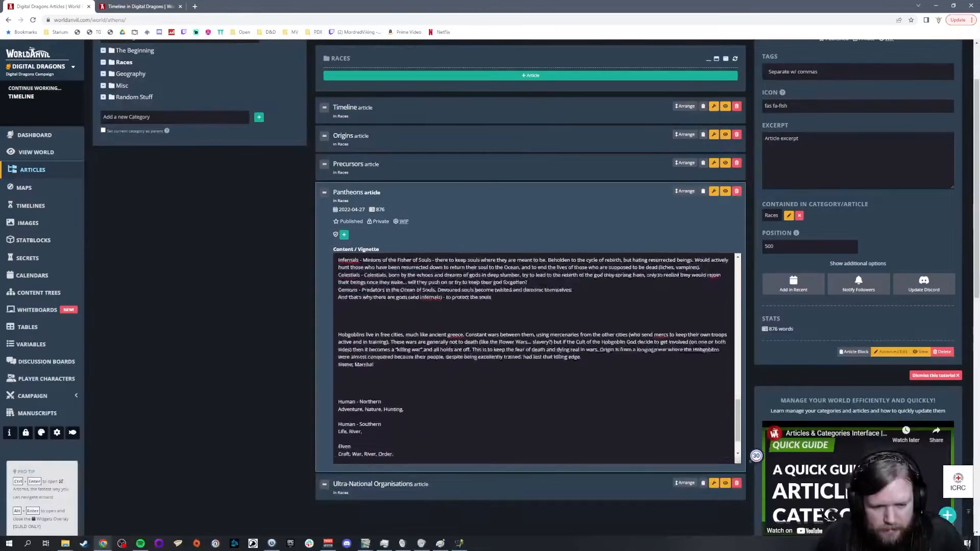
pyautogui.scroll(-2, 533, 358)
# Step: Check the human territories on the GIMP world map, and add "Ocean," after Hunting in World Anvil's Human - Northern domains
pyautogui.click(365, 543)
pyautogui.click(368, 510)
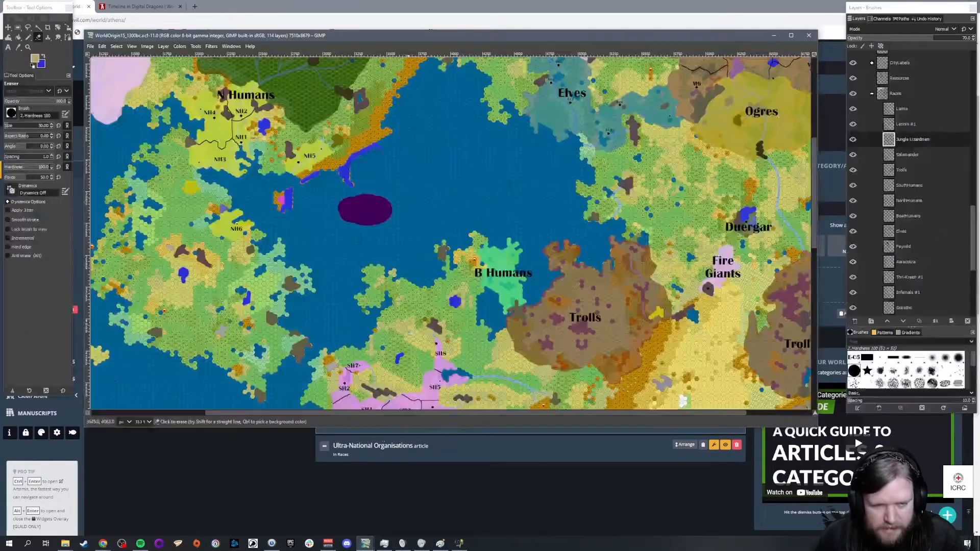
pyautogui.scroll(-4, 434, 374)
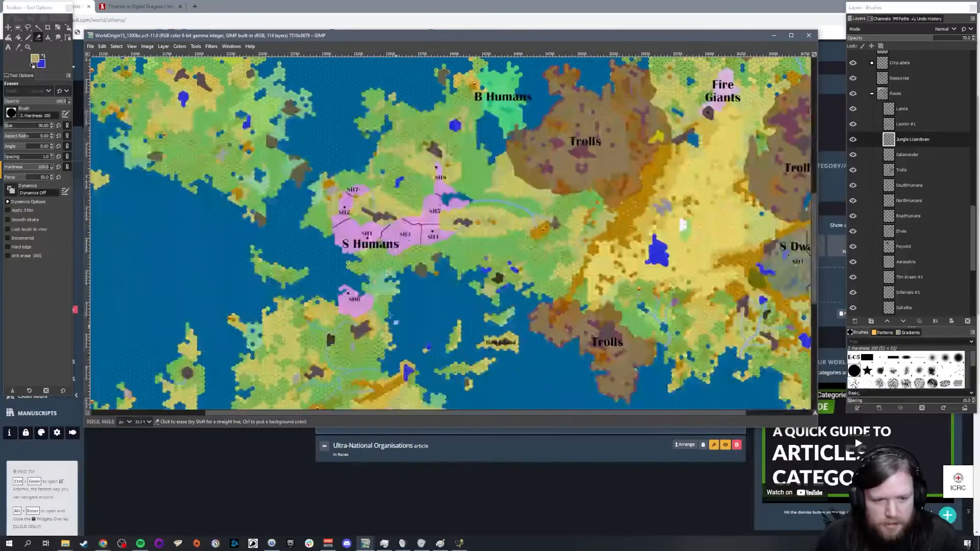
pyautogui.scroll(6, 367, 238)
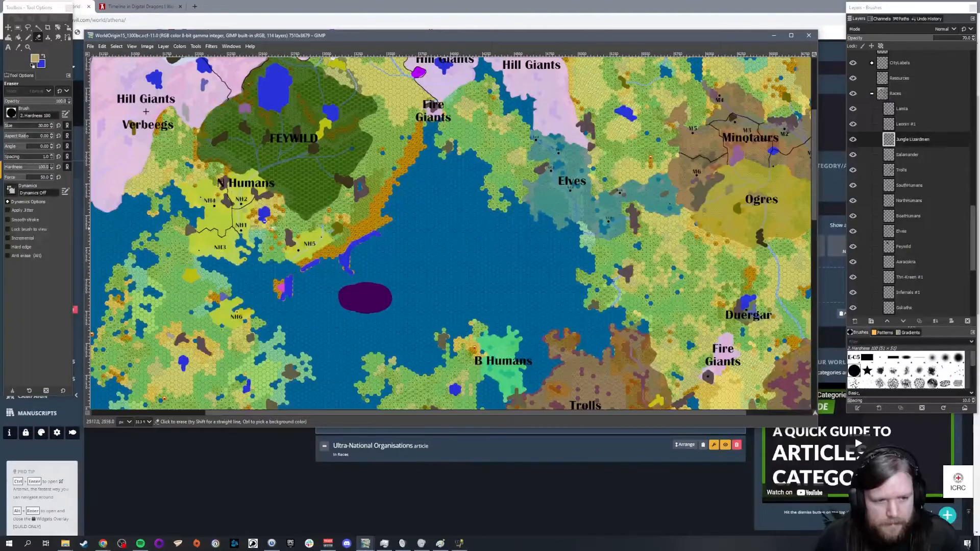
pyautogui.click(453, 453)
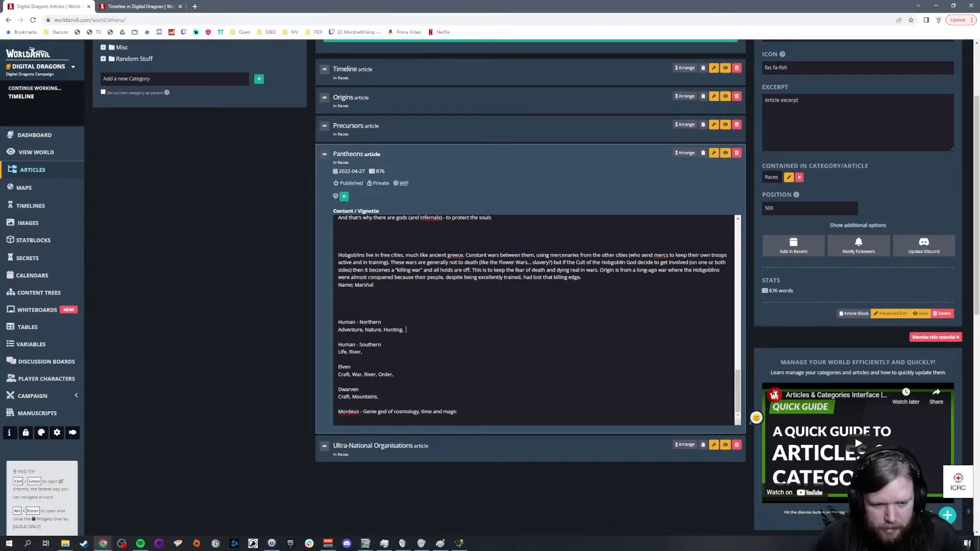
pyautogui.write('Ocean,')
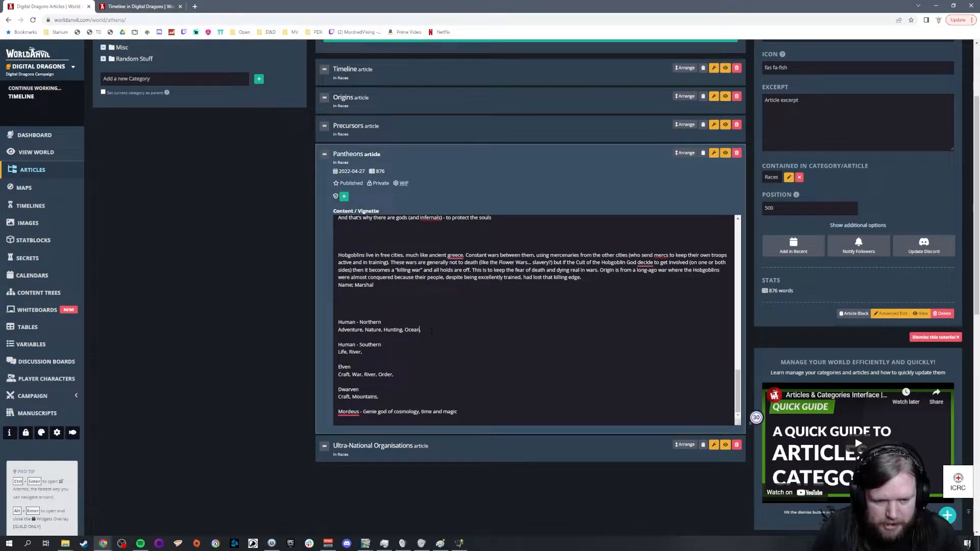
pyautogui.press('BackSpace')
pyautogui.press('BackSpace')
pyautogui.press('BackSpace')
pyautogui.press('BackSpace')
pyautogui.press('BackSpace')
pyautogui.press('BackSpace')
pyautogui.write('Sa')
pyautogui.press('BackSpace')
pyautogui.press('BackSpace')
pyautogui.write('O')
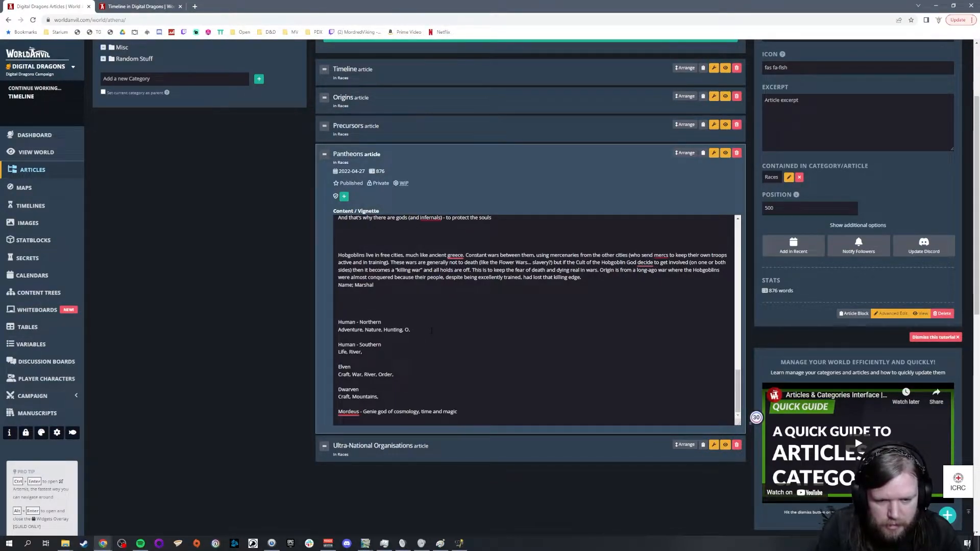
pyautogui.write('cean,')
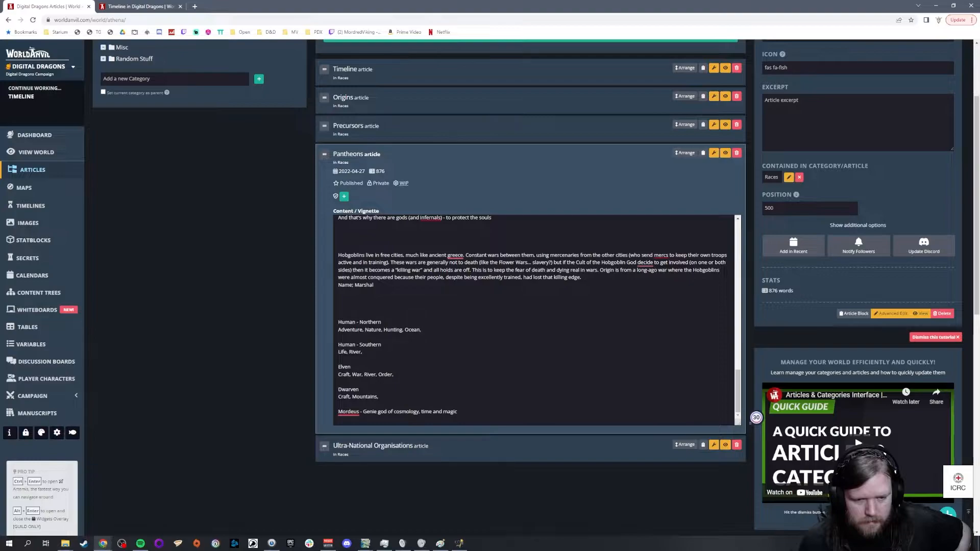
# Step: Insert three line breaks between the Dwarven domains and the Mordeus entry
pyautogui.click(363, 353)
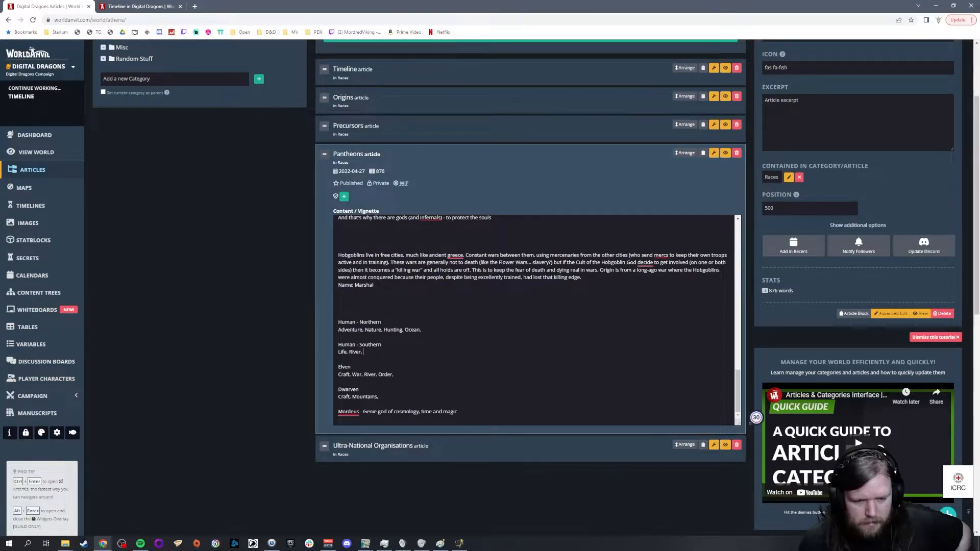
pyautogui.click(443, 399)
pyautogui.press('Return')
pyautogui.press('Return')
pyautogui.press('Return')
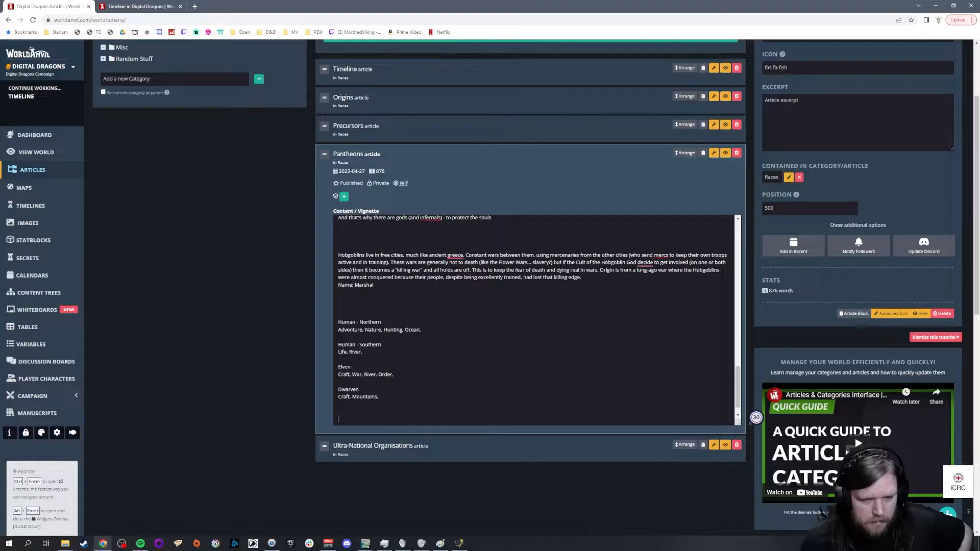
# Step: Review the domain entries in the gods list and highlight "Sun, Fire"
pyautogui.scroll(8, 531, 317)
pyautogui.scroll(5, 583, 329)
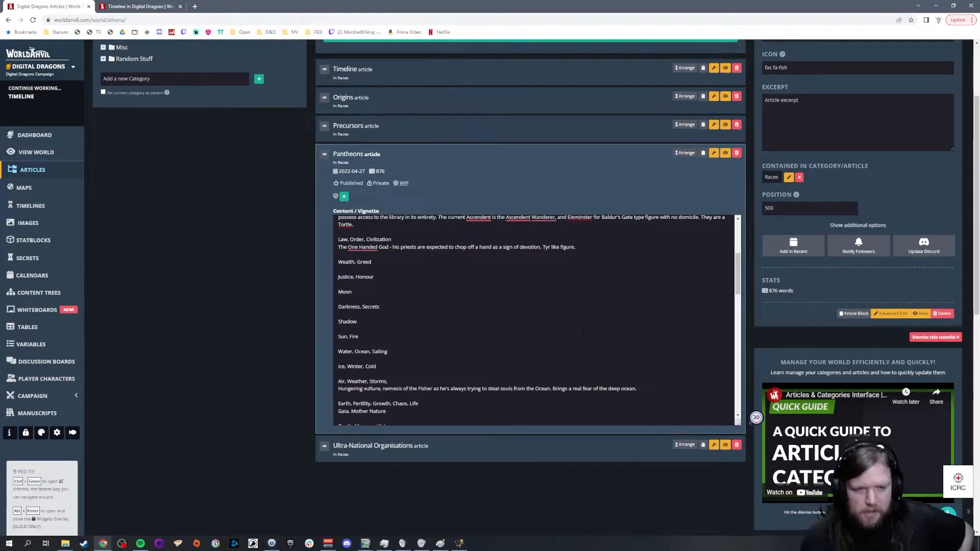
pyautogui.scroll(2, 583, 329)
pyautogui.scroll(-2, 583, 329)
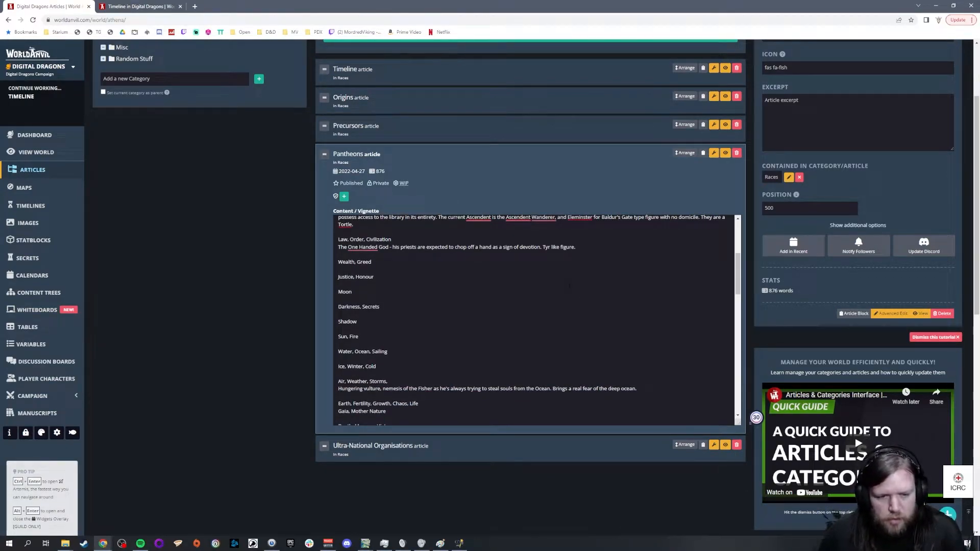
pyautogui.scroll(-3, 536, 320)
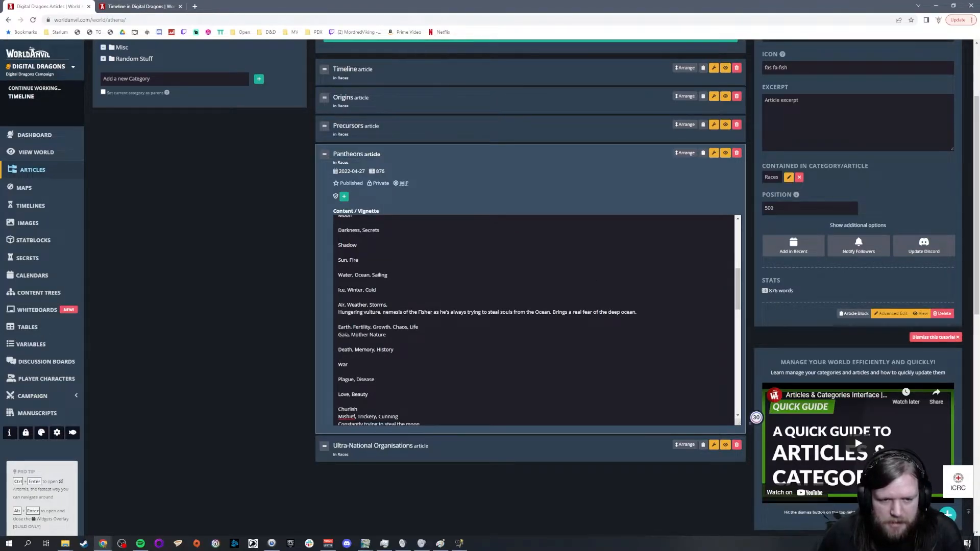
pyautogui.hotkey('shift', 'Home')
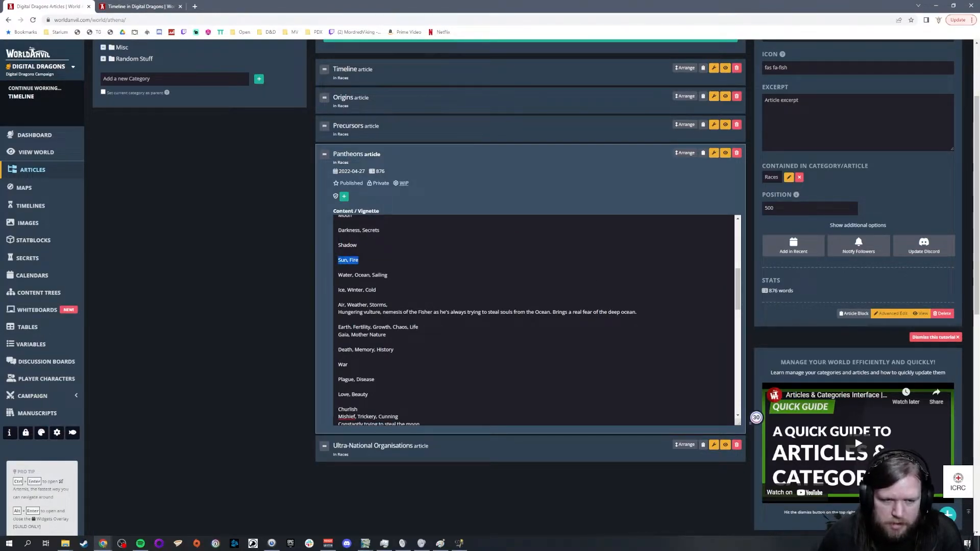
# Step: Switch to the GIMP world map to examine the racial territories between the human lands and the southern Lizardmen region, and return to World Anvil
pyautogui.click(365, 543)
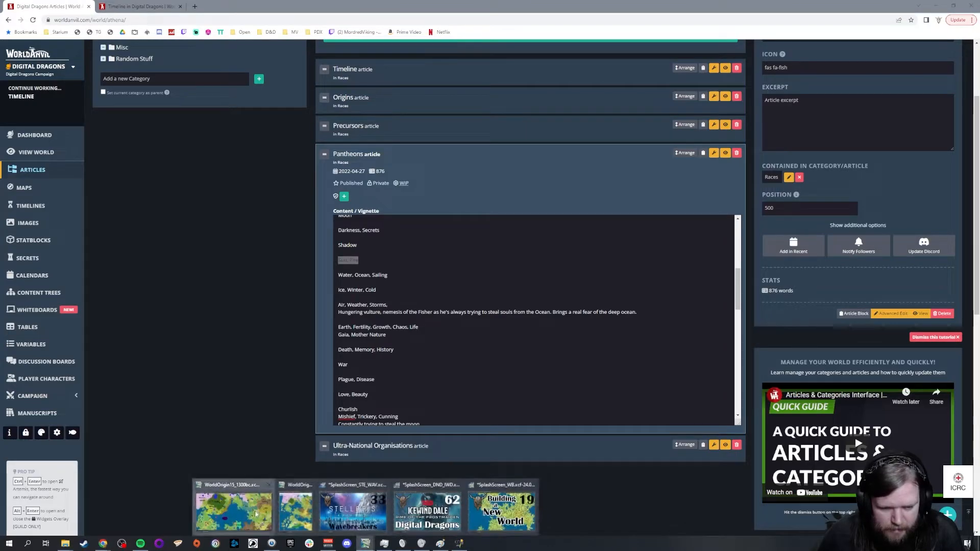
pyautogui.click(227, 508)
pyautogui.scroll(-10, 452, 317)
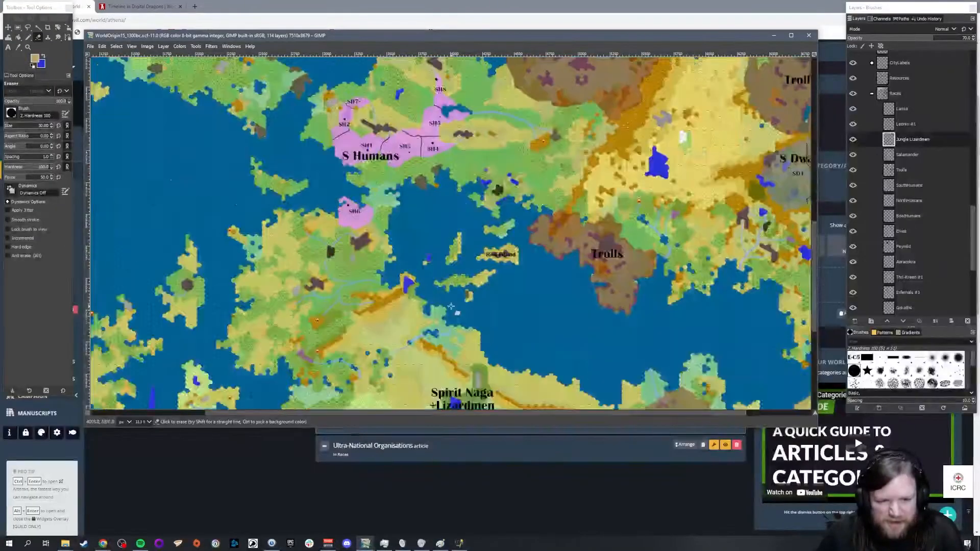
pyautogui.scroll(-2, 456, 306)
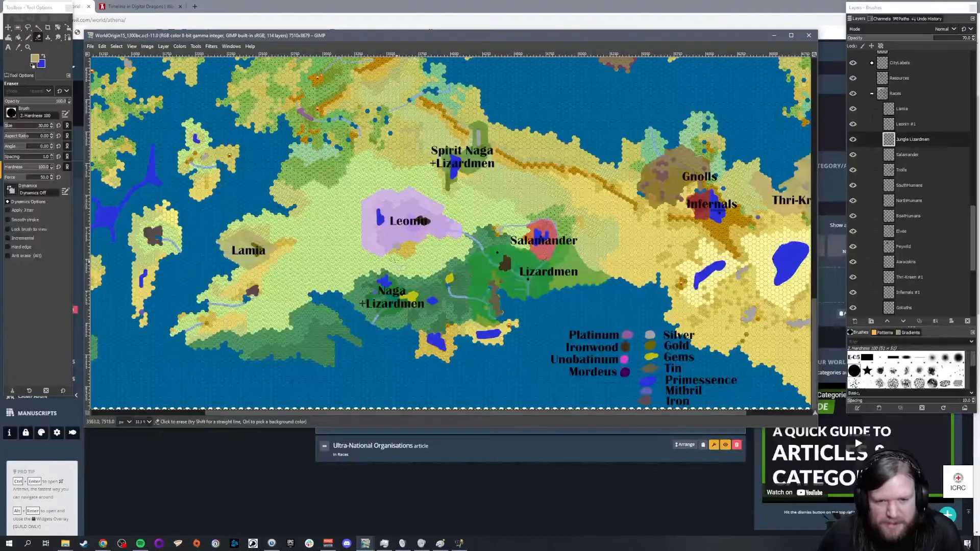
pyautogui.scroll(8, 397, 261)
pyautogui.scroll(3, 449, 235)
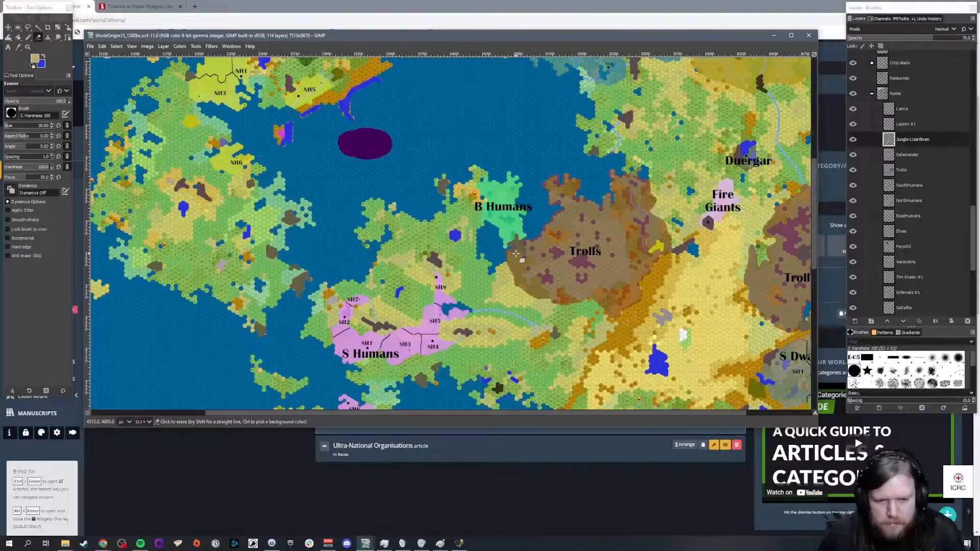
pyautogui.click(455, 519)
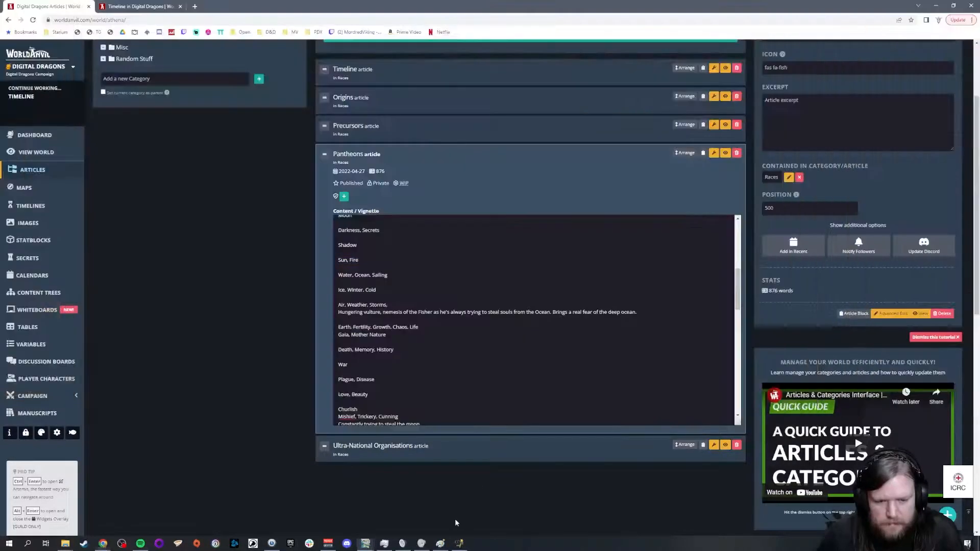
# Step: Review the domains in the gods list and add "Memory," after Ocean in the Human - Northern domains
pyautogui.scroll(-15, 536, 320)
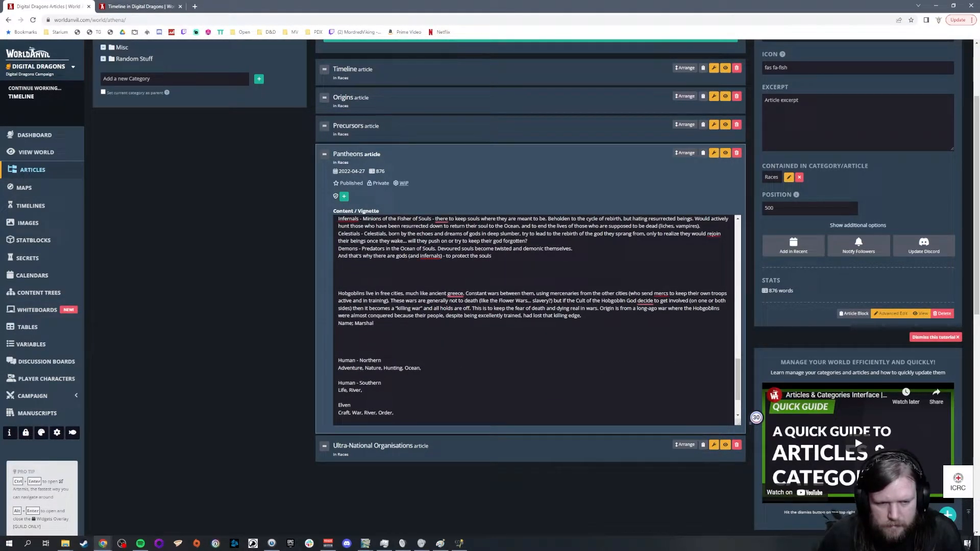
pyautogui.scroll(10, 488, 353)
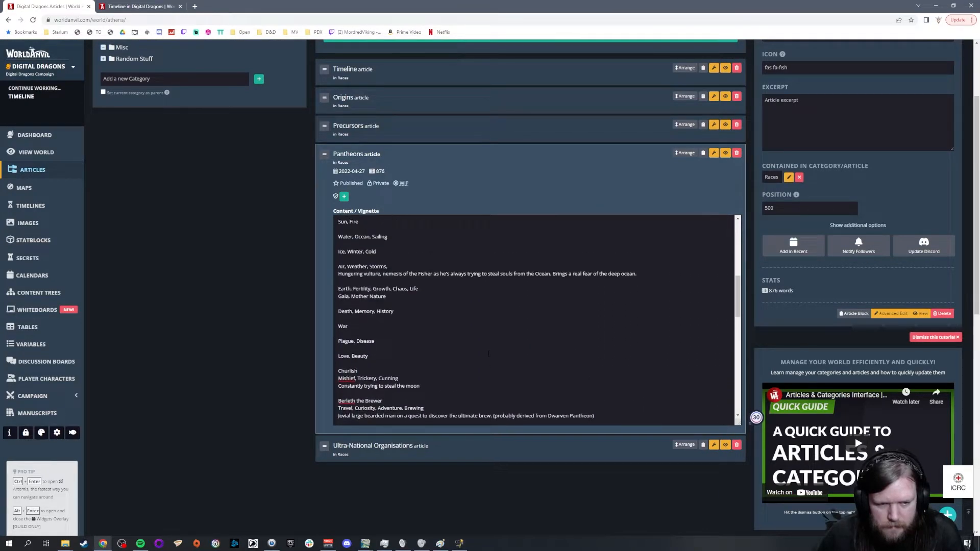
pyautogui.scroll(1, 536, 320)
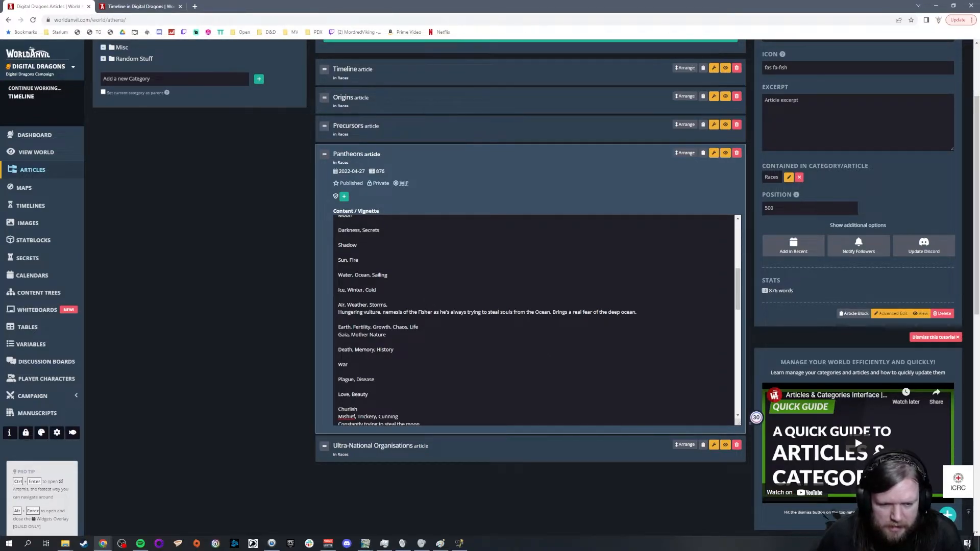
pyautogui.scroll(-1, 536, 320)
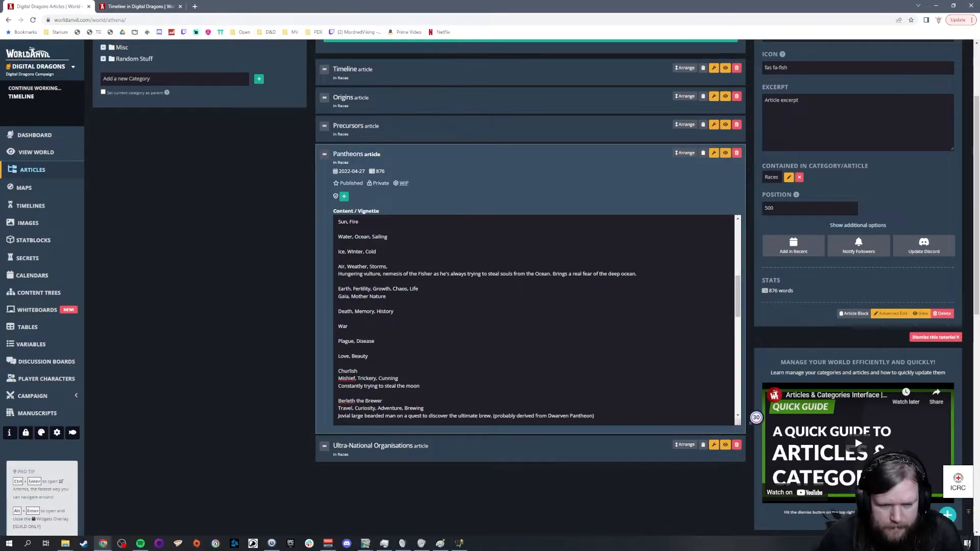
pyautogui.doubleClick(367, 311)
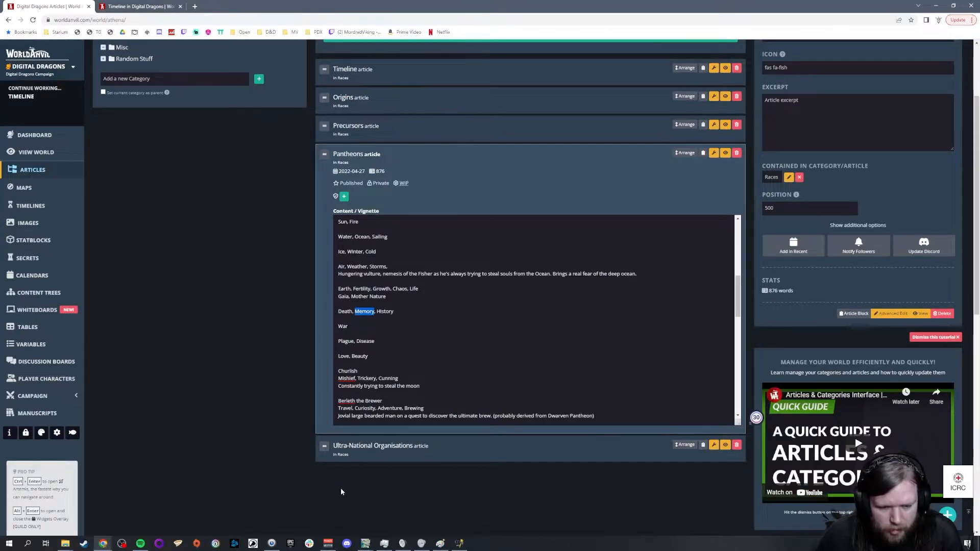
pyautogui.click(366, 543)
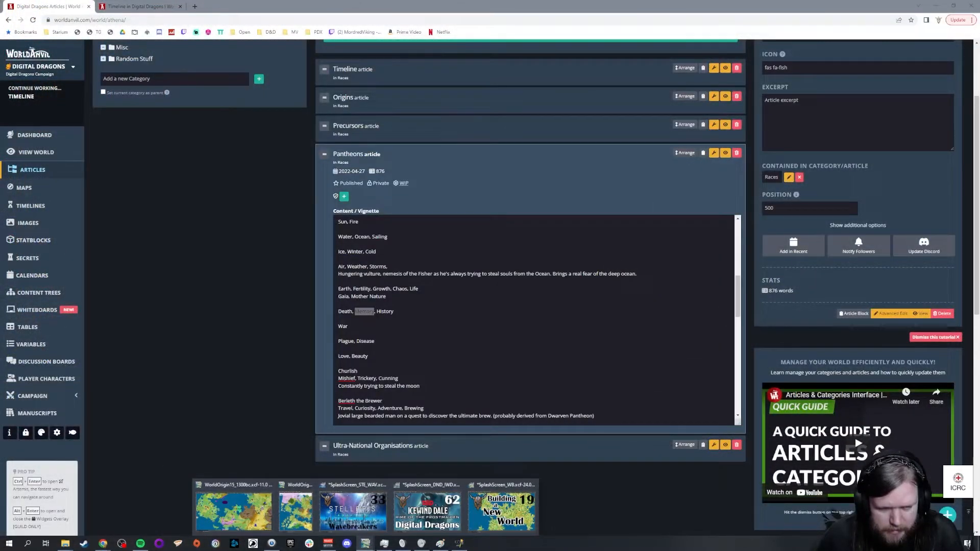
pyautogui.click(517, 368)
pyautogui.scroll(-6, 517, 369)
pyautogui.scroll(-2, 517, 368)
pyautogui.write('Memor')
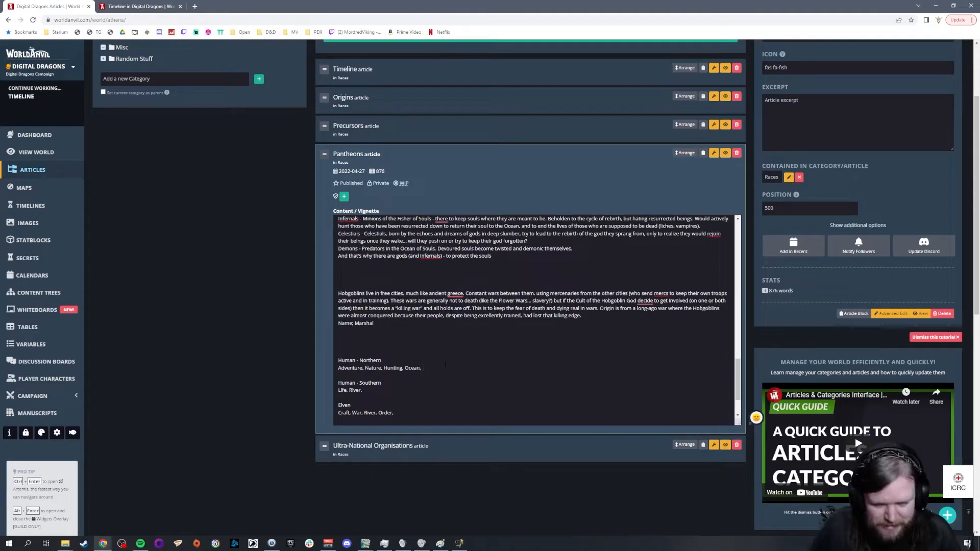
pyautogui.write('y,')
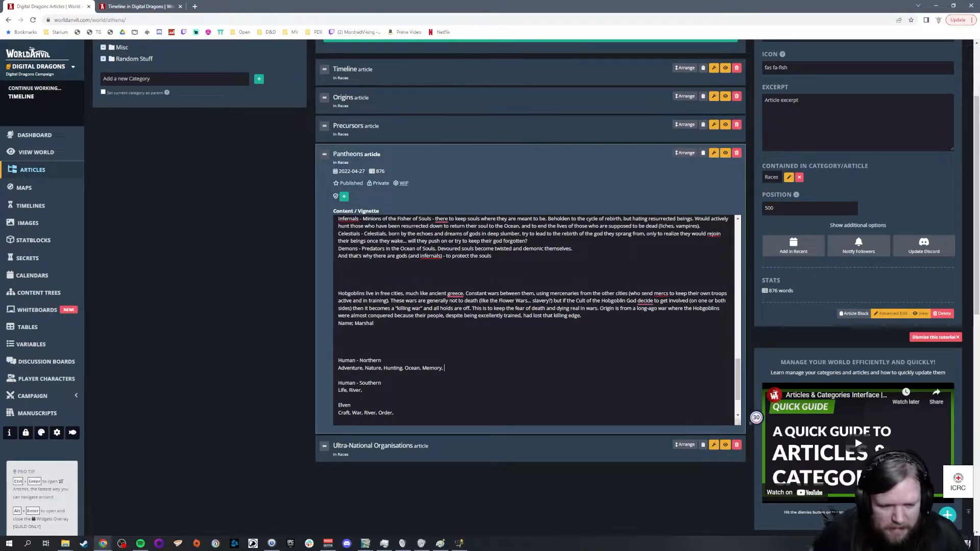
# Step: Add "Hearth," after River in the Human - Southern domains of the Pantheons article
pyautogui.click(381, 383)
pyautogui.write('Hearth,')
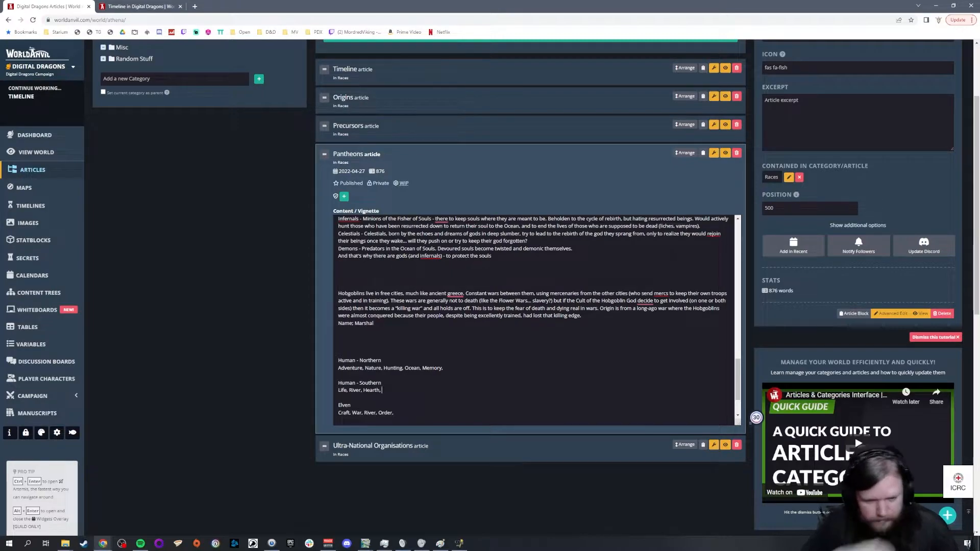
# Step: Add "Sanctuary," after Memory in the Human - Northern domains, with a single space between the two entries
pyautogui.scroll(-1, 533, 319)
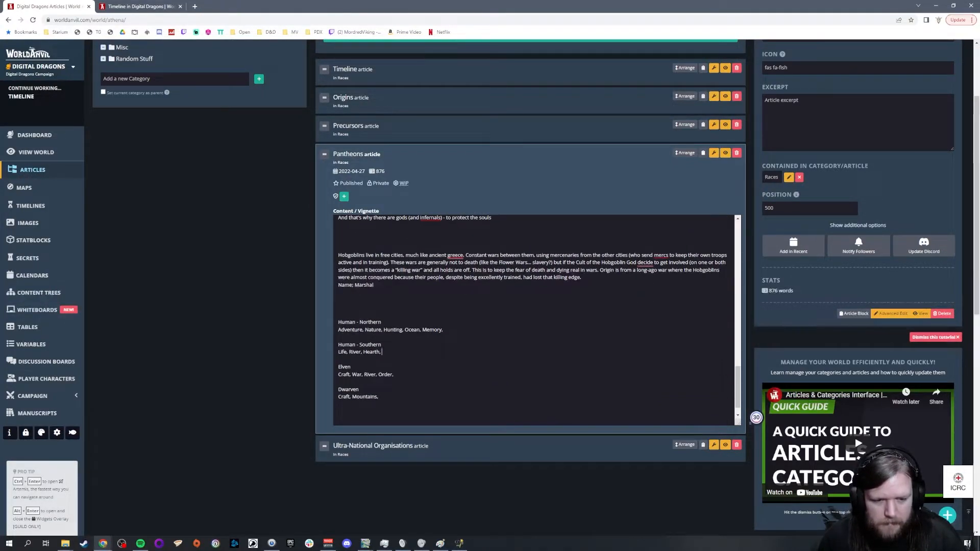
pyautogui.doubleClick(371, 352)
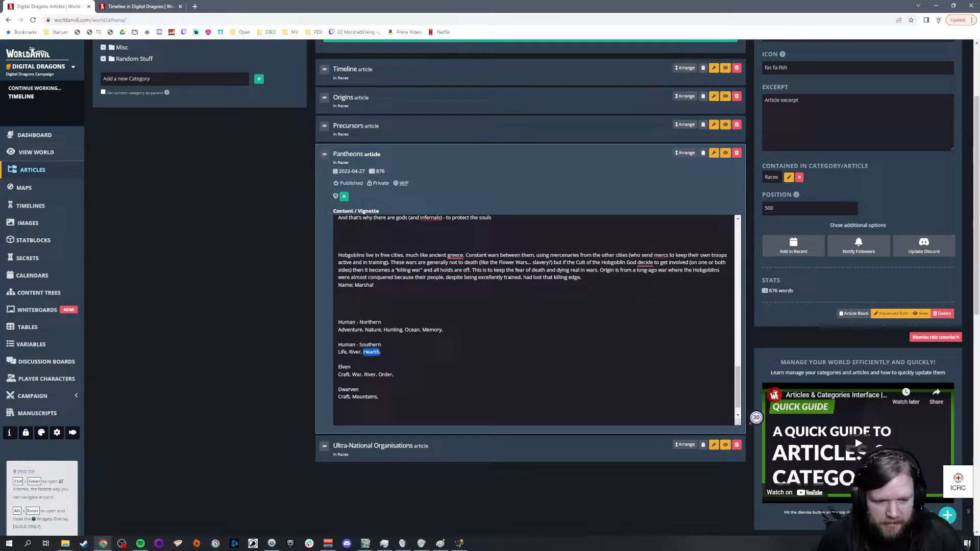
pyautogui.moveTo(378, 336); pyautogui.dragTo(371, 315)
pyautogui.click(372, 309)
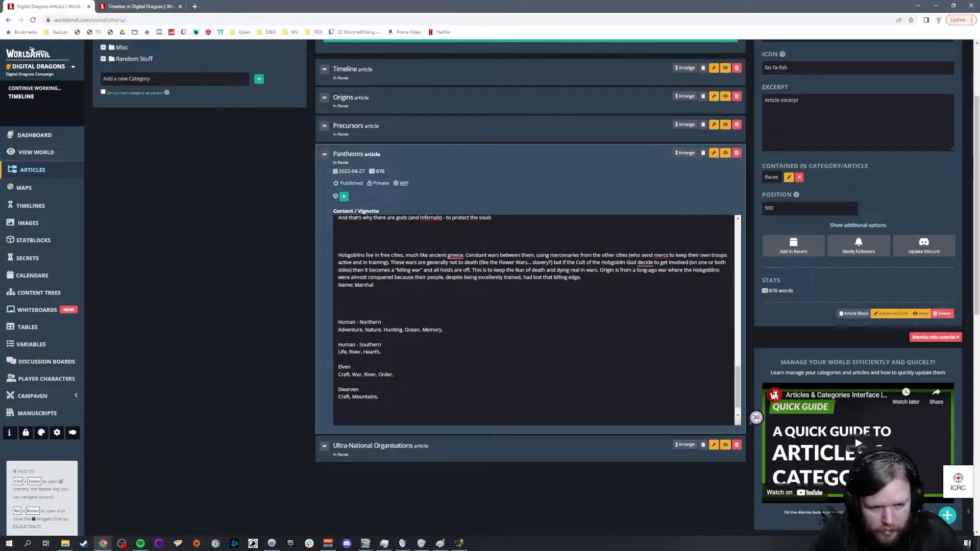
pyautogui.write('Sanctuary,')
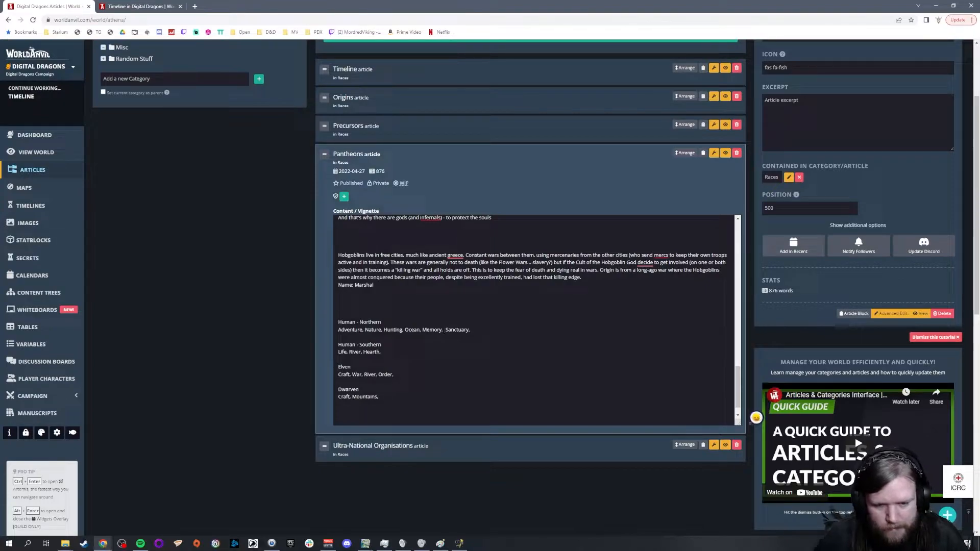
pyautogui.click(444, 330)
pyautogui.press('BackSpace')
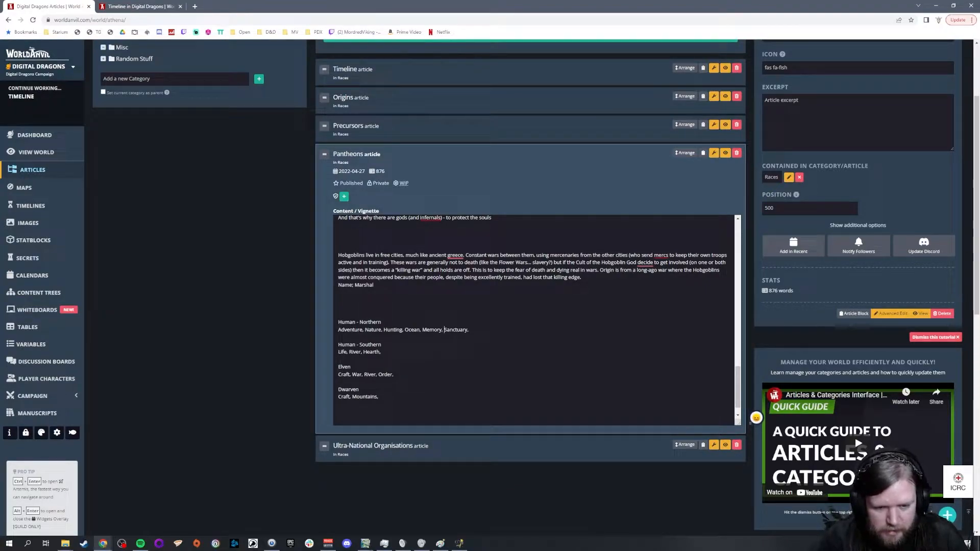
# Step: Add "Order," after Mountains in the Dwarven domains
pyautogui.click(382, 352)
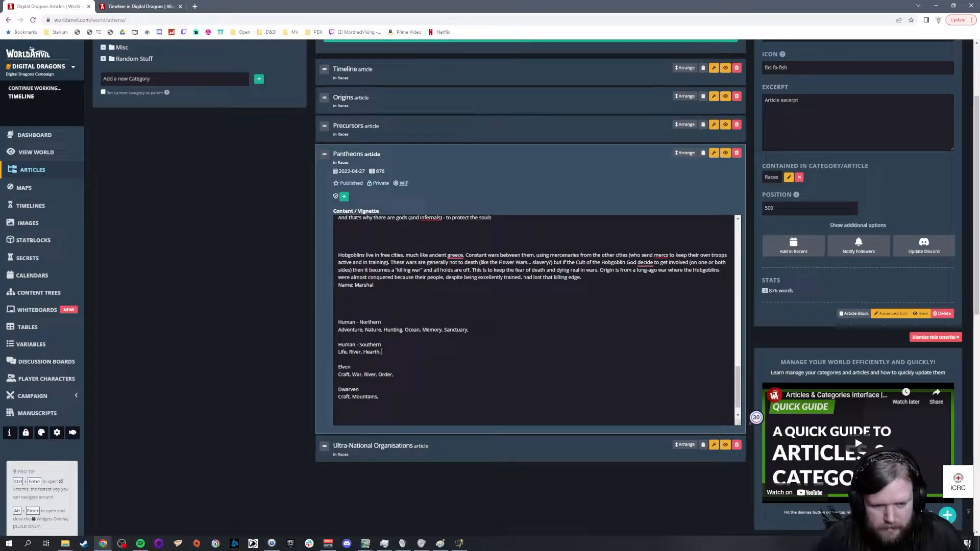
pyautogui.click(338, 359)
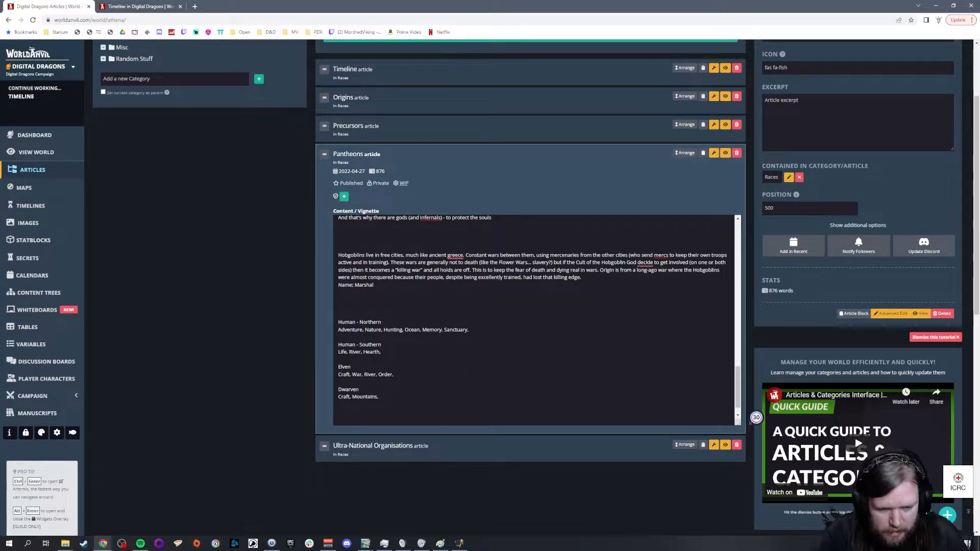
pyautogui.write('Order,')
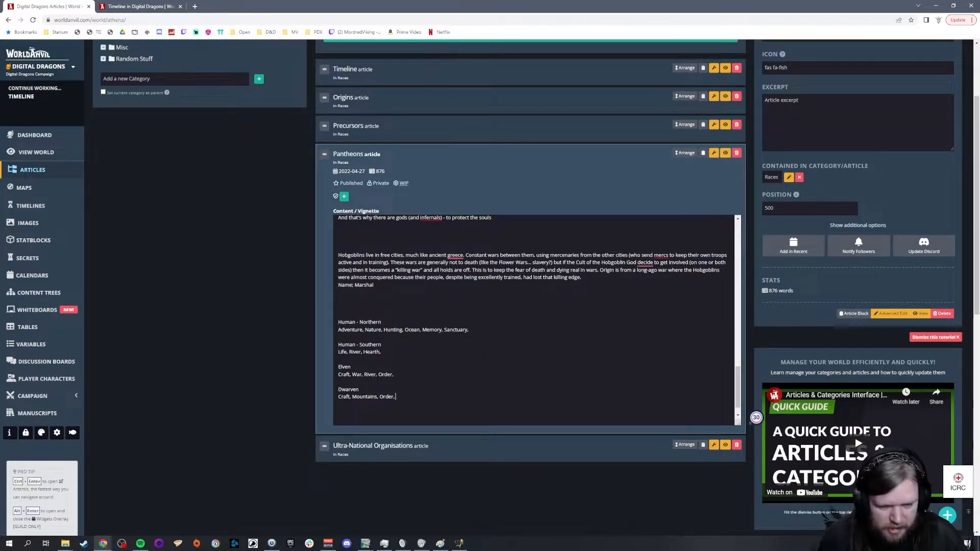
# Step: Add "Community," after Hearth in the Human - Southern domains
pyautogui.write('Community')
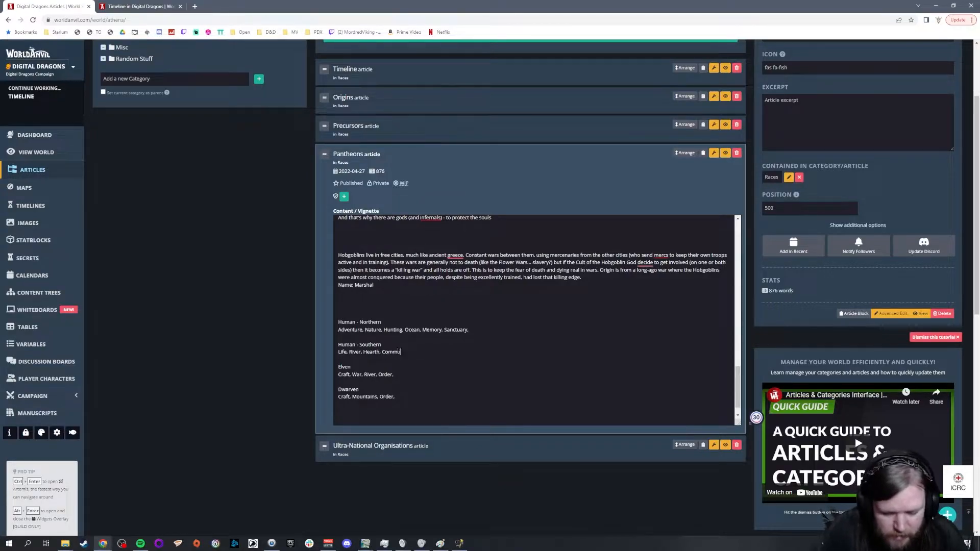
pyautogui.press('BackSpace')
pyautogui.press('BackSpace')
pyautogui.press('BackSpace')
pyautogui.press('BackSpace')
pyautogui.press('BackSpace')
pyautogui.press('BackSpace')
pyautogui.press('BackSpace')
pyautogui.press('BackSpace')
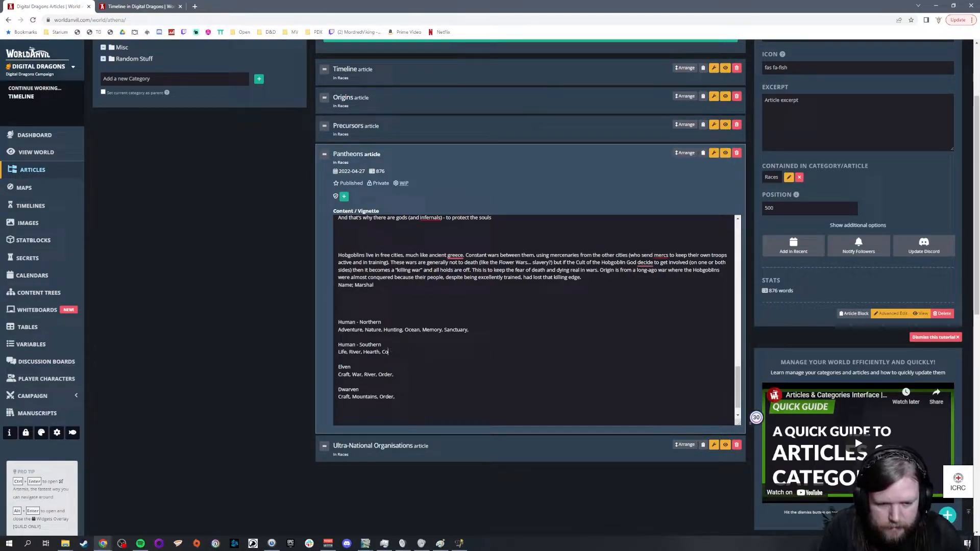
pyautogui.write('iviliza')
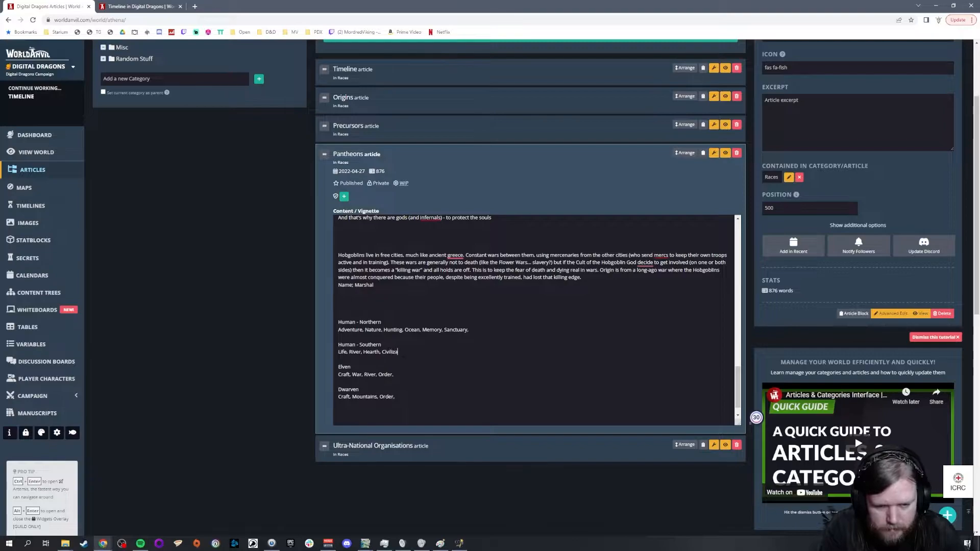
pyautogui.press('BackSpace')
pyautogui.press('BackSpace')
pyautogui.press('BackSpace')
pyautogui.press('BackSpace')
pyautogui.press('BackSpace')
pyautogui.press('BackSpace')
pyautogui.press('BackSpace')
pyautogui.write('ommunity,')
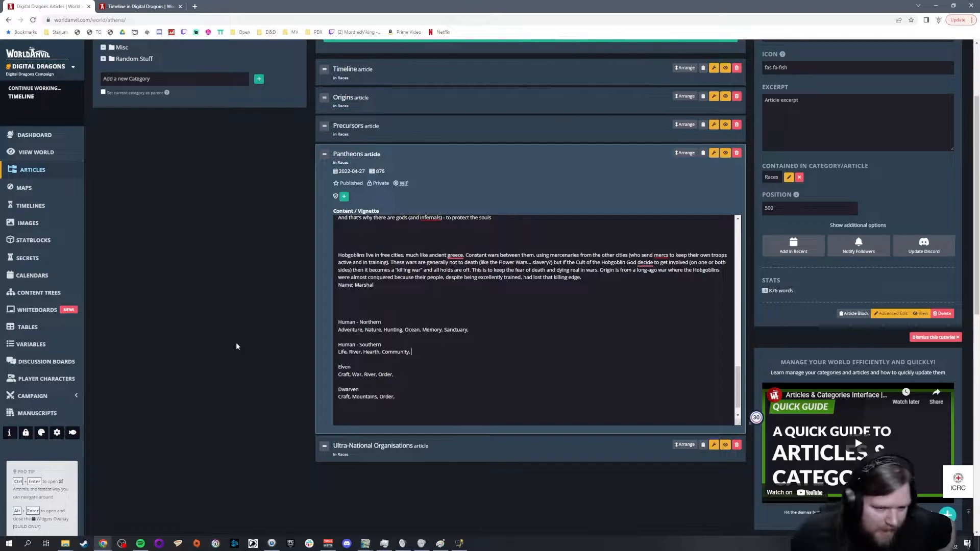
# Step: Compare the Adventure domain of Human - Northern with the Berleth the Brewer entry and its Dwarven Pantheon note in the gods list
pyautogui.moveTo(337, 330); pyautogui.dragTo(364, 329)
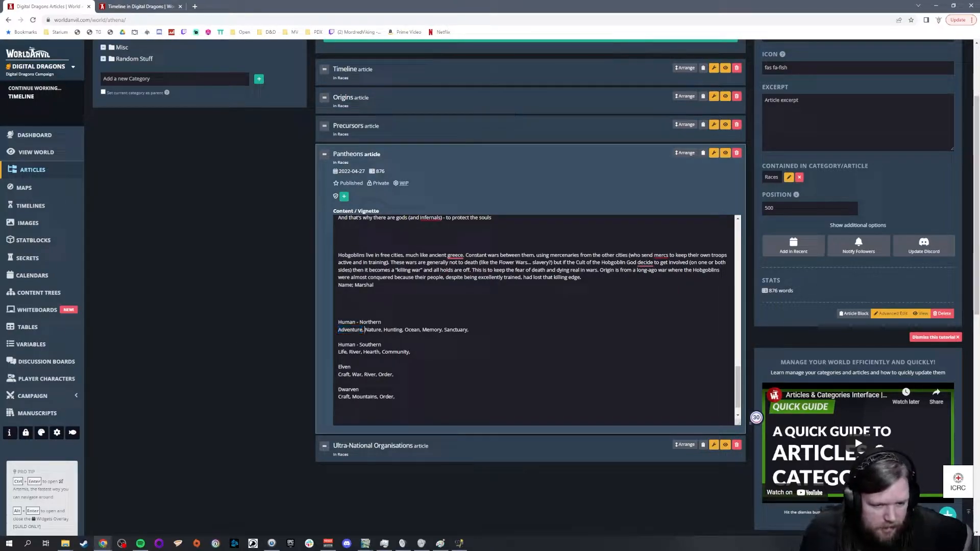
pyautogui.scroll(4, 364, 329)
pyautogui.scroll(3, 535, 321)
pyautogui.moveTo(424, 293); pyautogui.dragTo(596, 302)
pyautogui.click(458, 301)
pyautogui.click(596, 302)
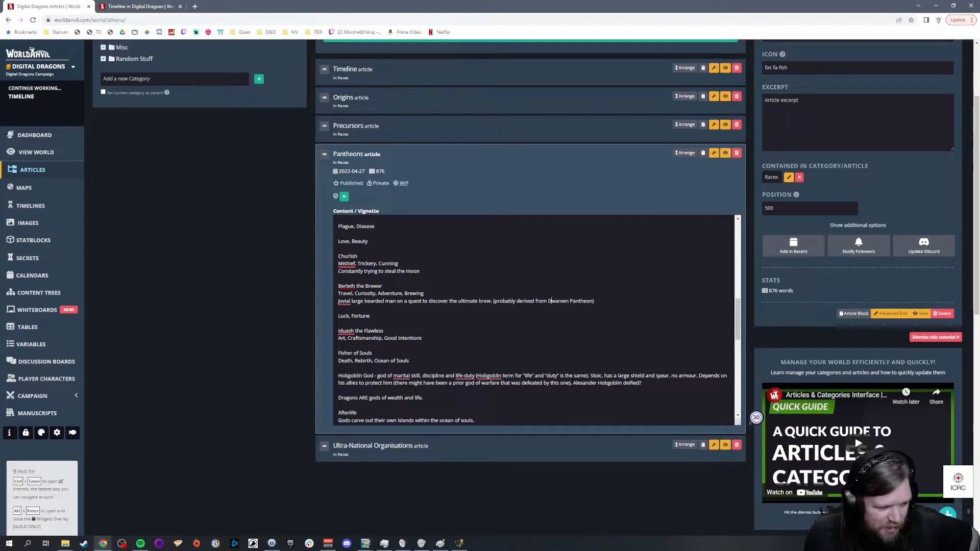
pyautogui.scroll(-10, 561, 301)
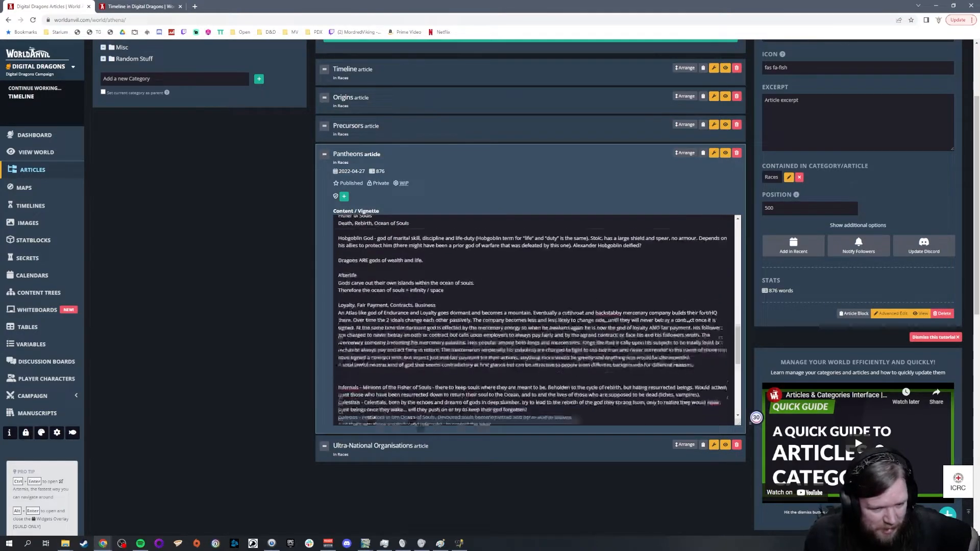
pyautogui.scroll(-2, 585, 305)
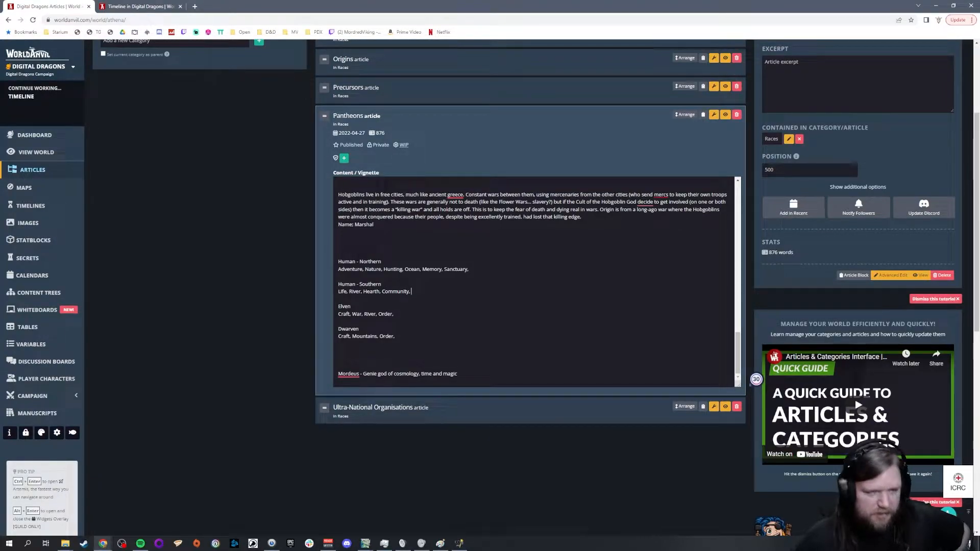
# Step: Switch to the GIMP world map and examine the Northern and Southern Human territories and their neighbouring races
pyautogui.moveTo(365, 543)
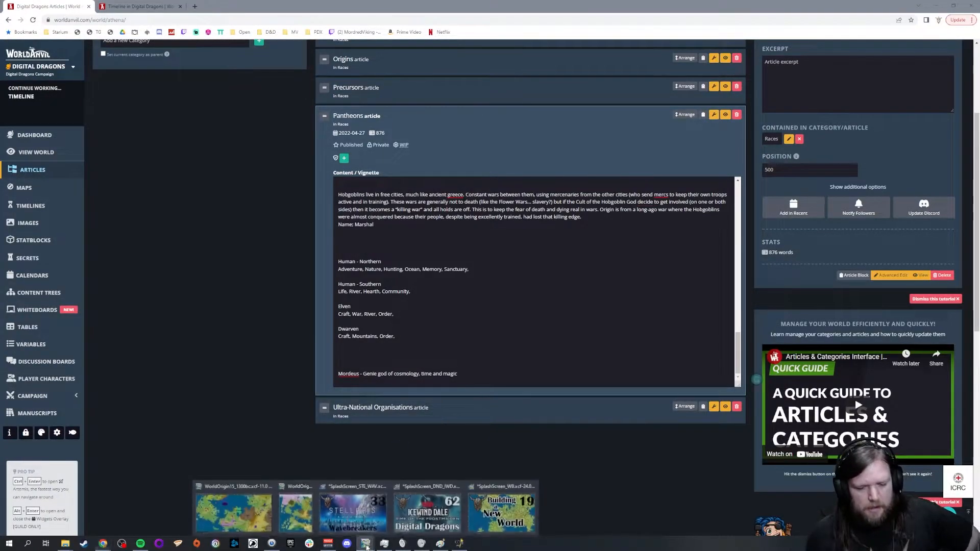
pyautogui.click(231, 500)
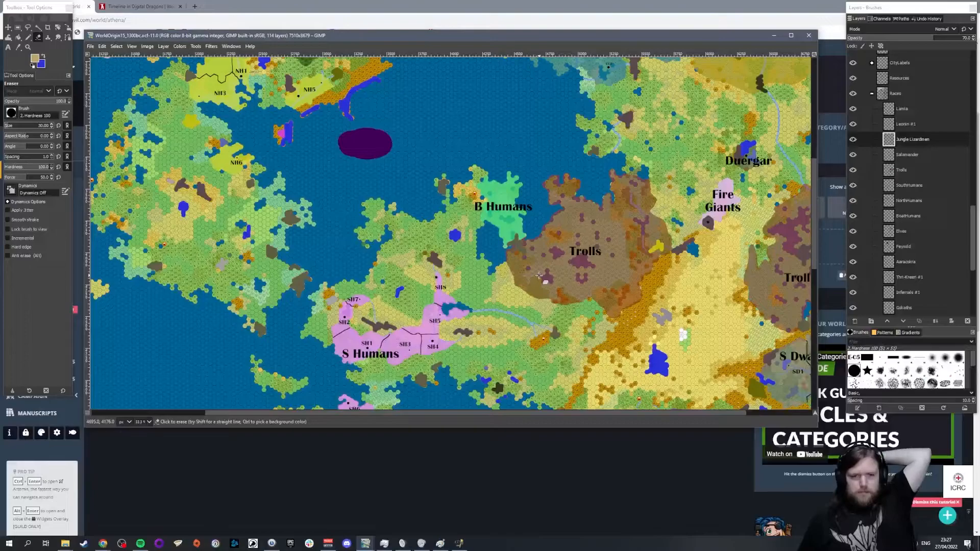
pyautogui.scroll(-5, 526, 270)
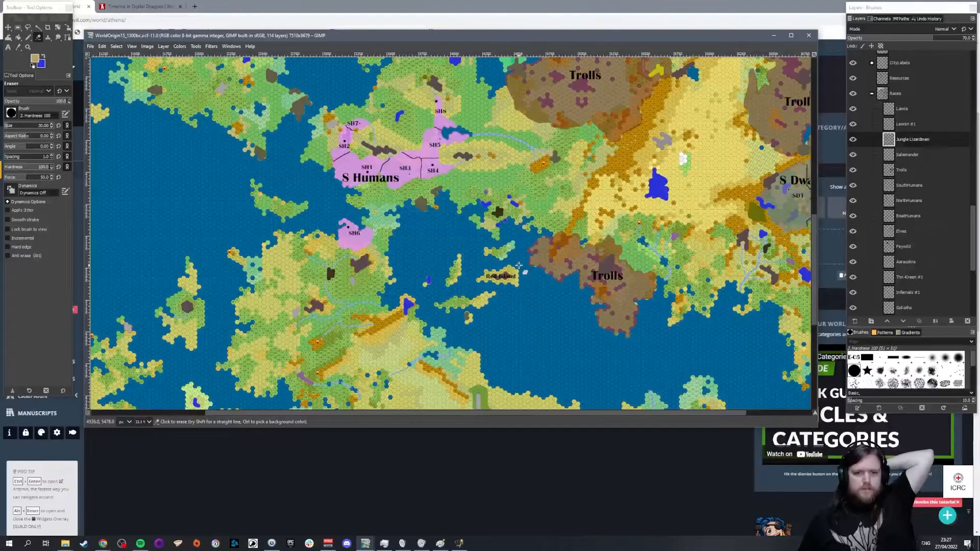
pyautogui.scroll(4, 519, 266)
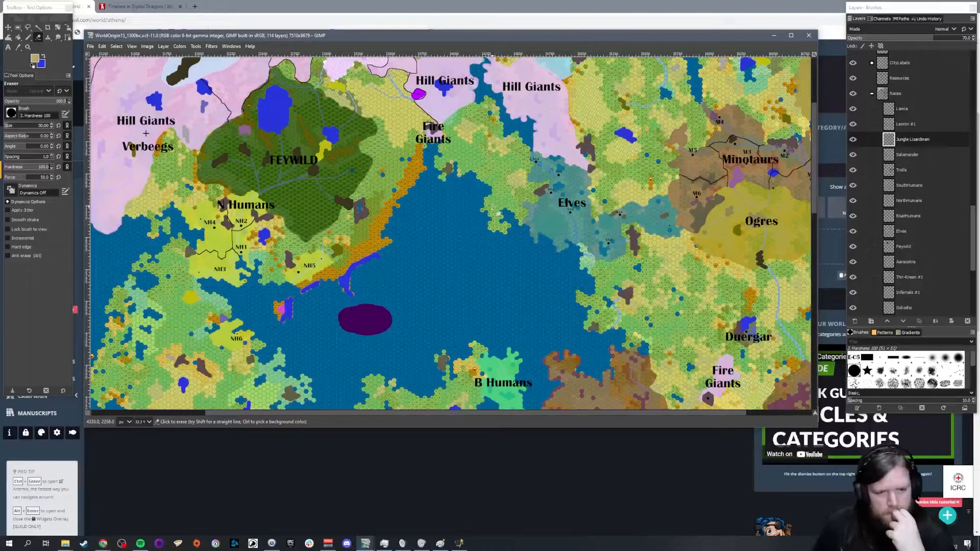
pyautogui.scroll(-3, 498, 213)
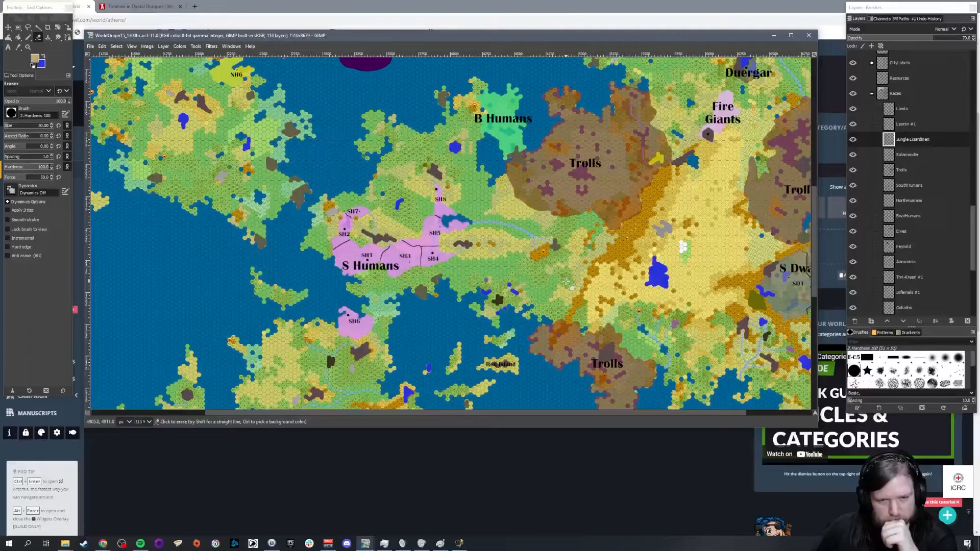
# Step: Check the southern races on the world map, switch back to World Anvil and add a Leonin pantheon with "Honour, Hunting," below Dwarven
pyautogui.scroll(-3, 565, 280)
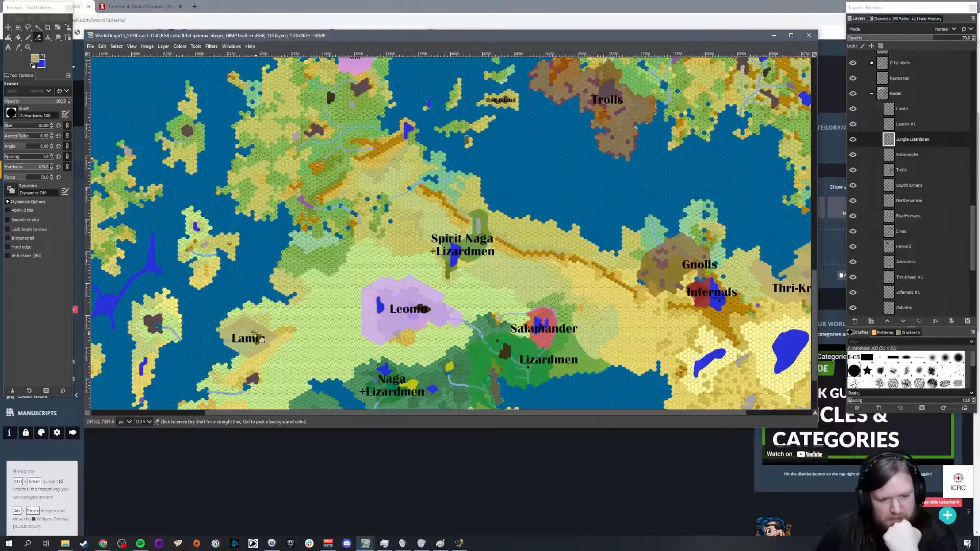
pyautogui.scroll(3, 558, 299)
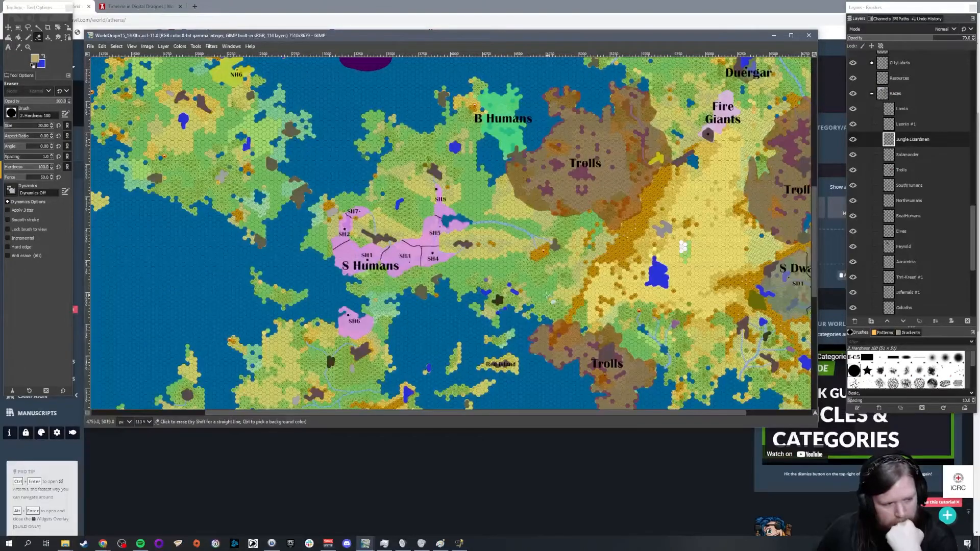
pyautogui.scroll(-4, 545, 295)
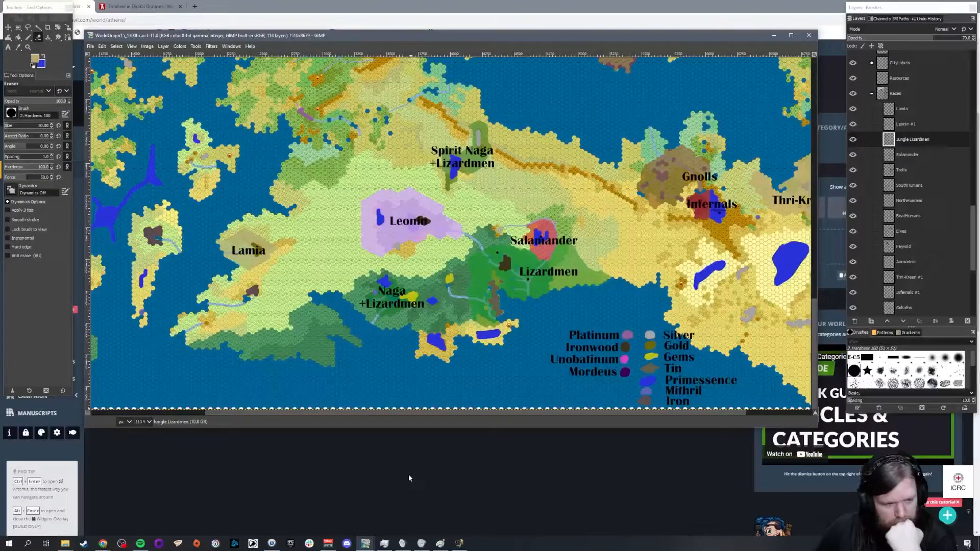
pyautogui.click(394, 474)
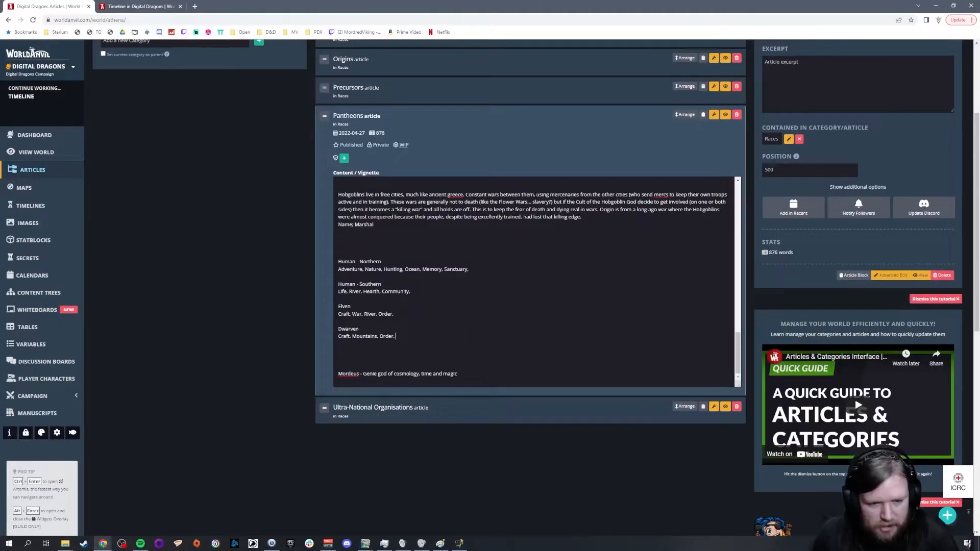
pyautogui.press('Return')
pyautogui.press('Return')
pyautogui.write('Leonin')
pyautogui.press('Return')
pyautogui.write('Honour, Hunting,')
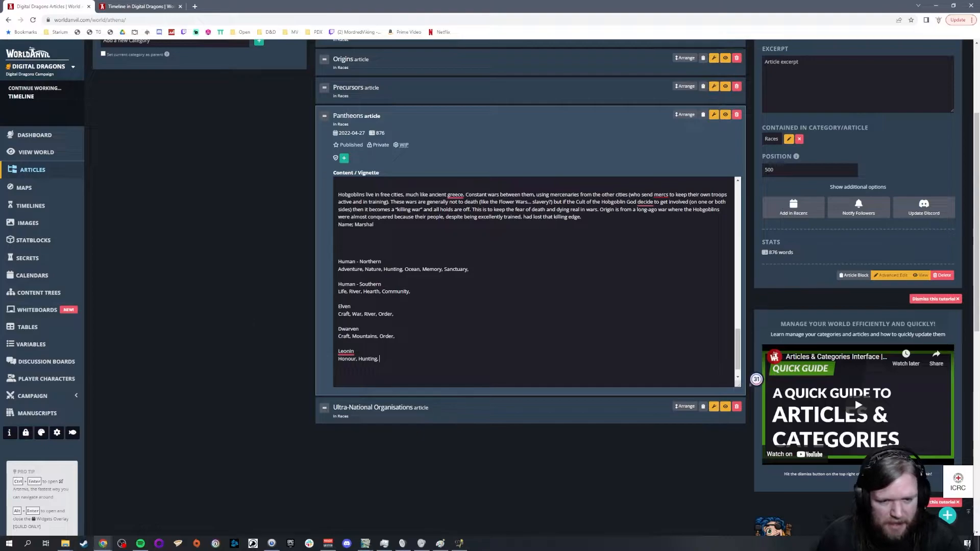
# Step: Add "Justice," after Community in the Human - Southern domains and review the neighbouring pantheon lists
pyautogui.click(417, 291)
pyautogui.write('Justice,')
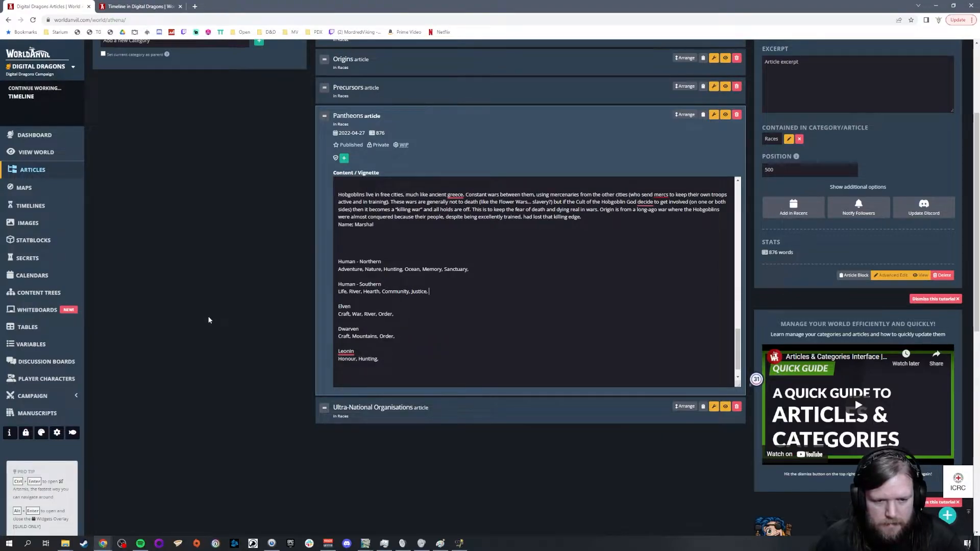
pyautogui.click(376, 314)
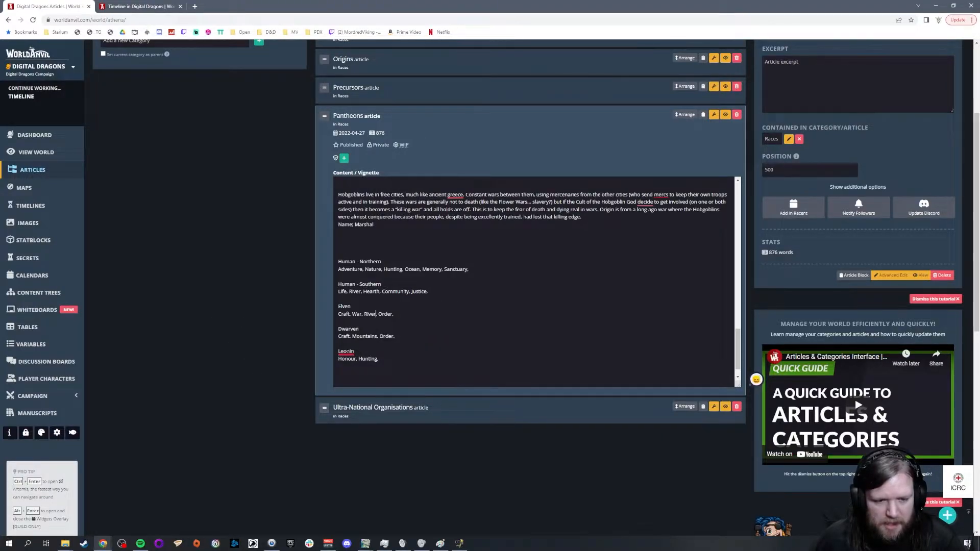
pyautogui.doubleClick(371, 291)
pyautogui.click(313, 348)
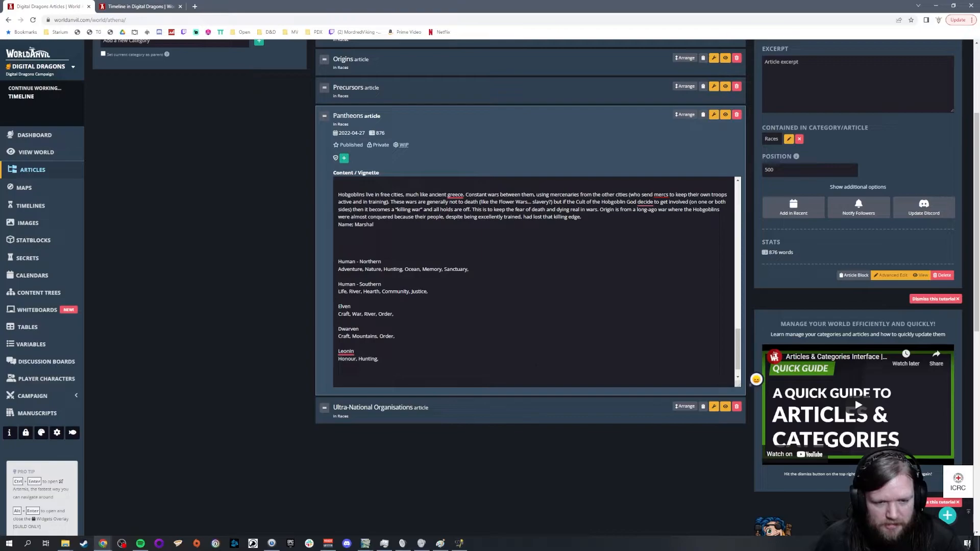
pyautogui.click(470, 269)
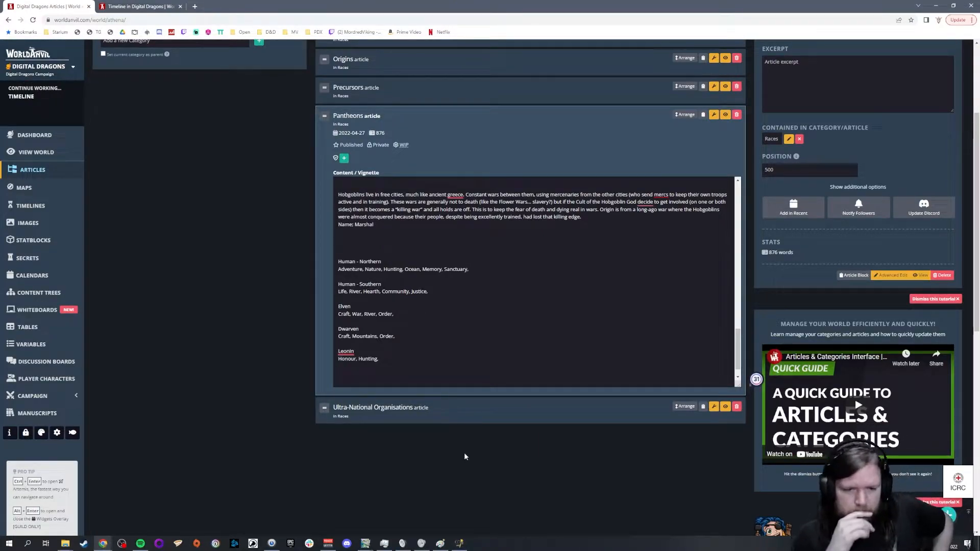
pyautogui.click(475, 269)
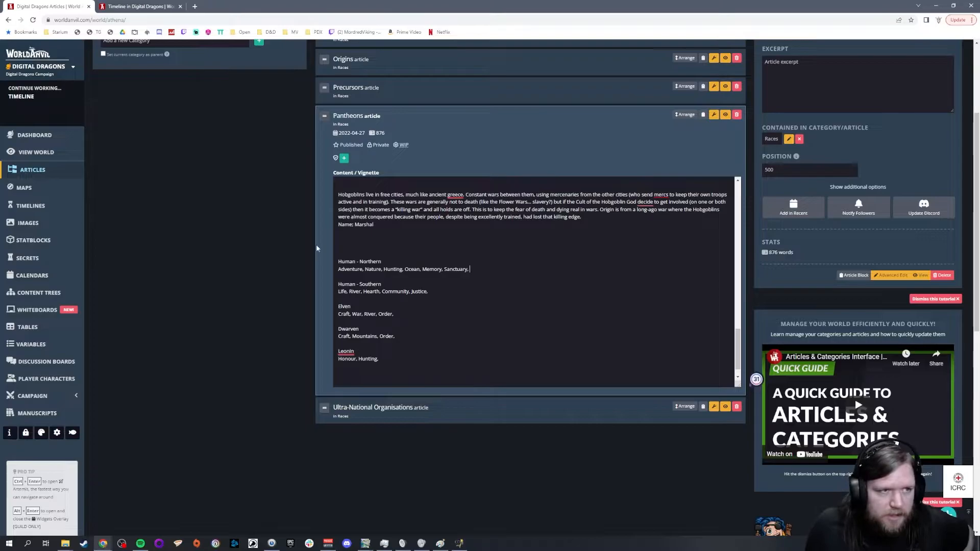
# Step: Switch to the GIMP world map and examine the lands around the central sea, including the Northern Human, Elven, Boat Human and Troll territories
pyautogui.click(363, 544)
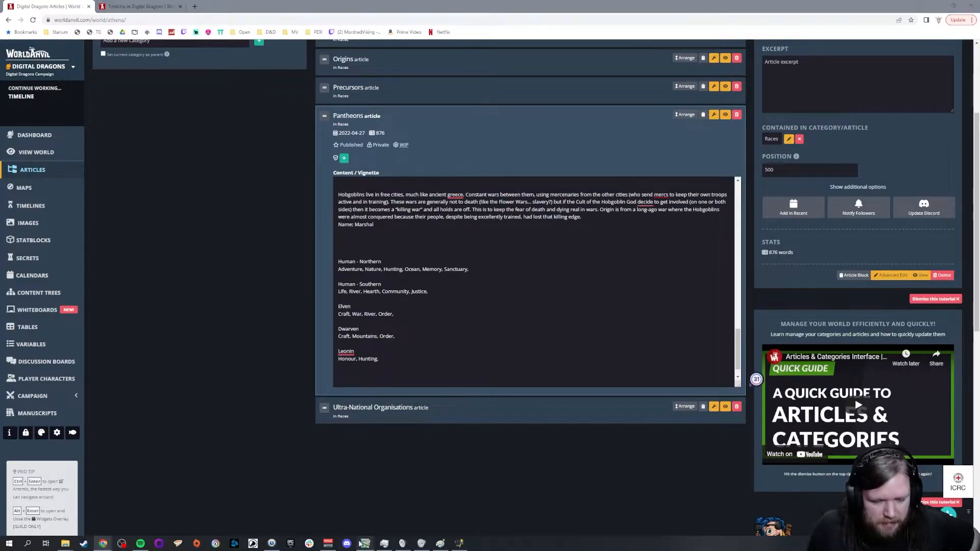
pyautogui.click(242, 510)
pyautogui.scroll(17, 636, 294)
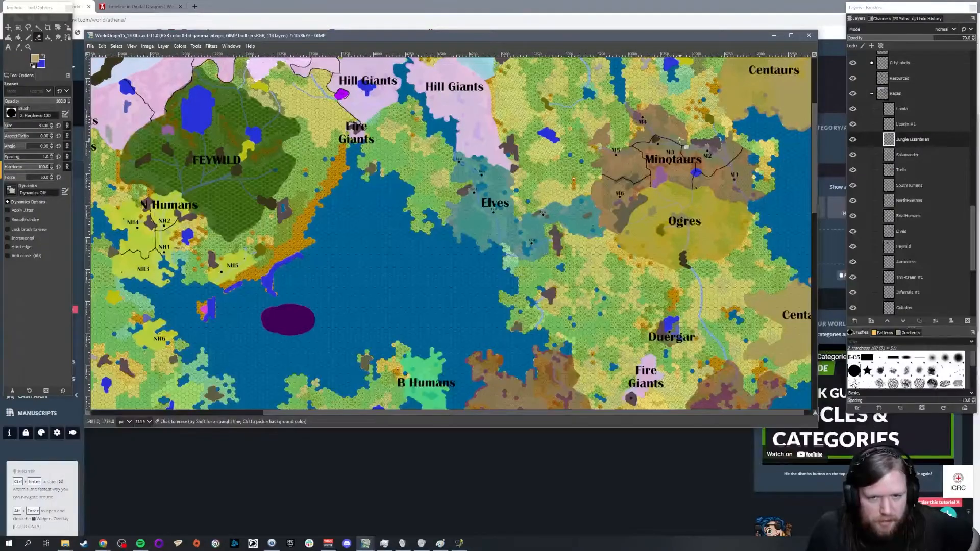
pyautogui.scroll(-3, 541, 213)
pyautogui.scroll(3, 510, 212)
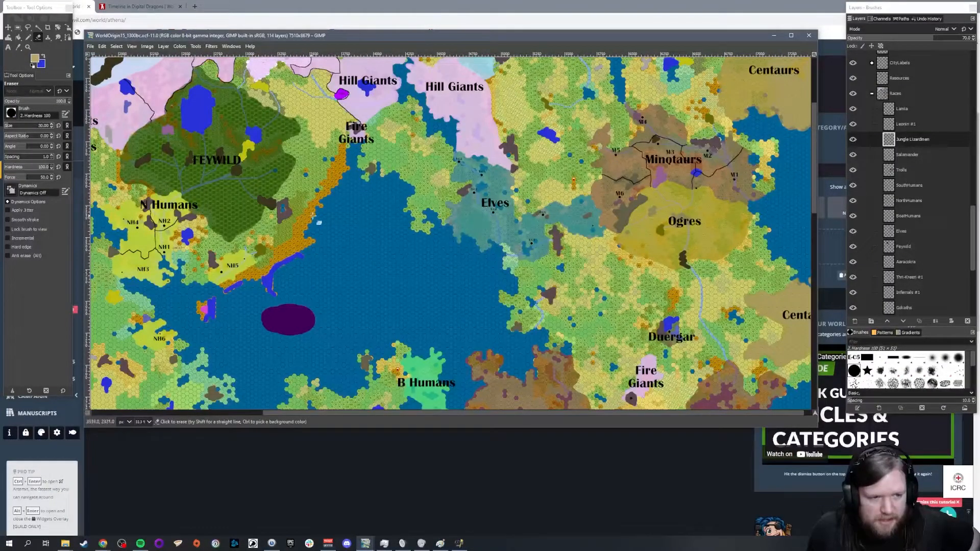
pyautogui.scroll(-3, 468, 200)
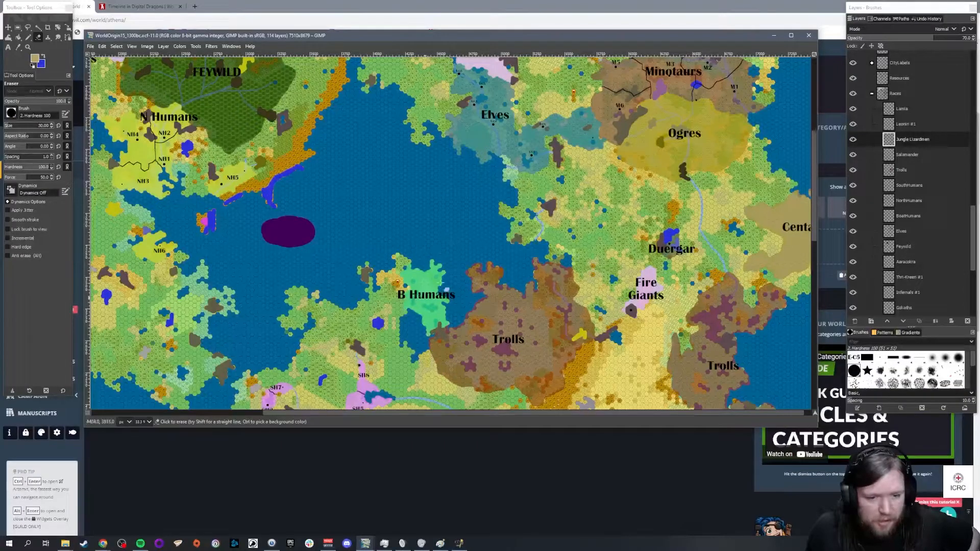
pyautogui.scroll(-3, 510, 220)
pyautogui.scroll(3, 510, 220)
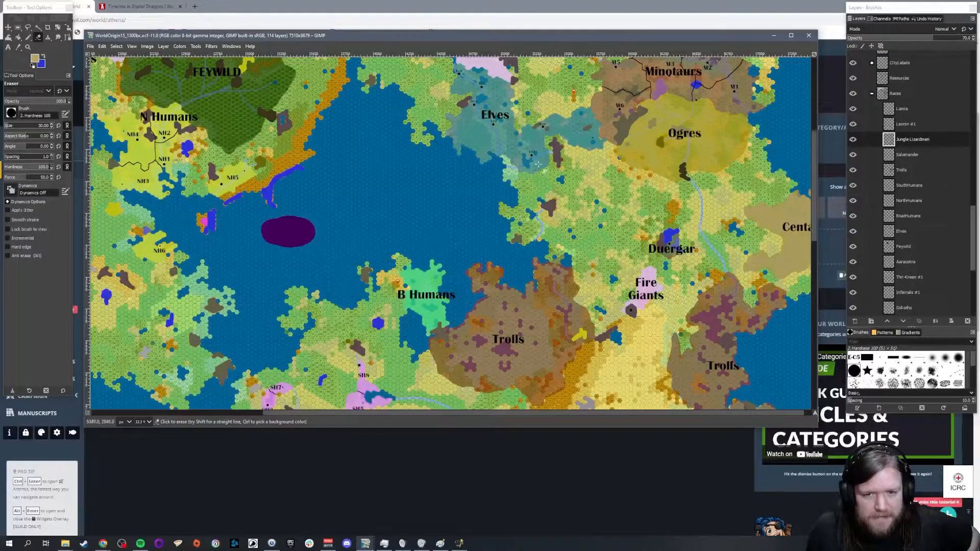
pyautogui.scroll(-6, 561, 179)
pyautogui.scroll(6, 543, 210)
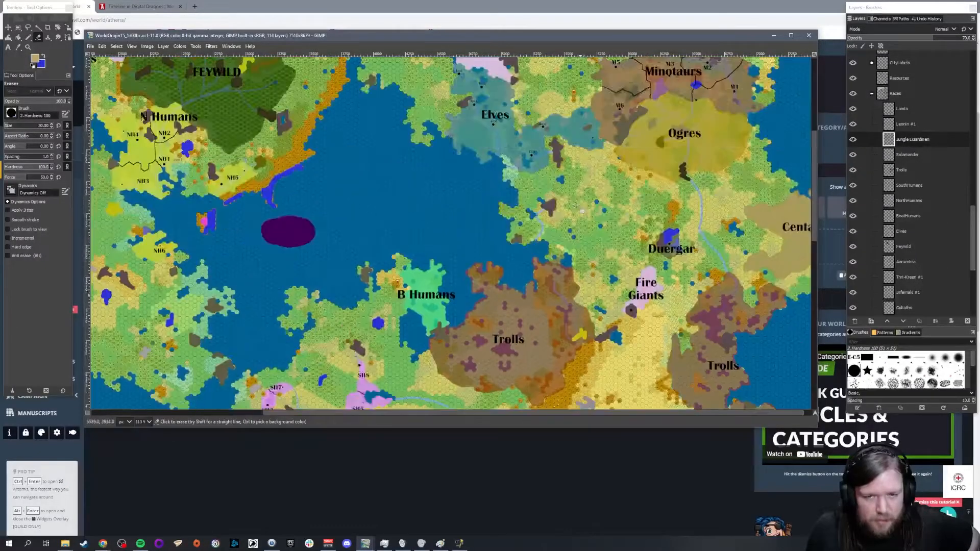
pyautogui.scroll(3, 561, 212)
pyautogui.scroll(-3, 574, 230)
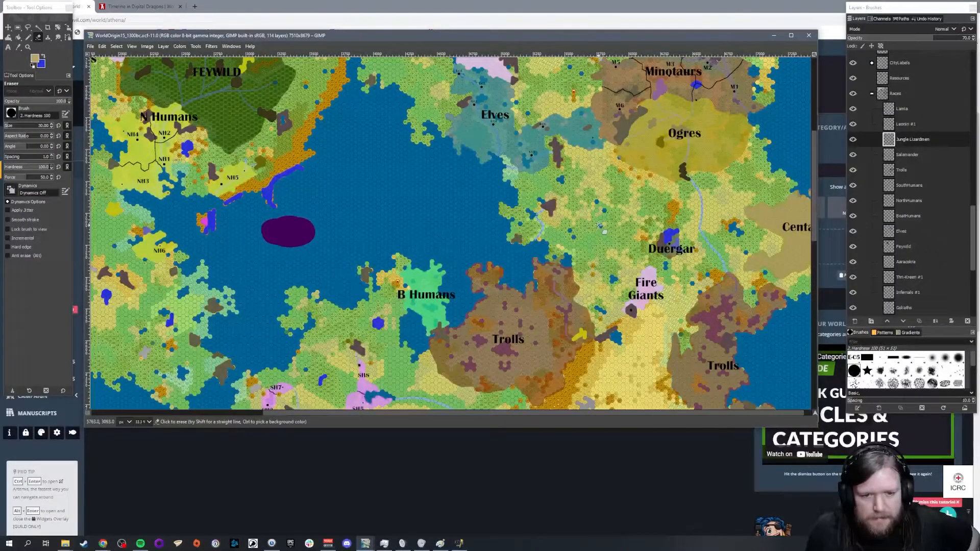
# Step: Switch back to World Anvil, open the Timeline article in the Races category and enlarge its content box
pyautogui.click(304, 458)
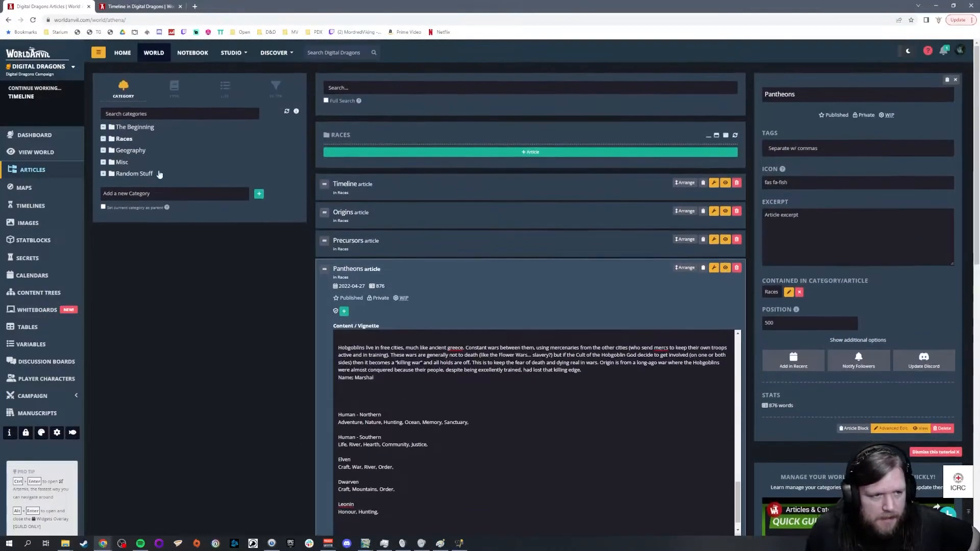
pyautogui.click(139, 132)
pyautogui.click(132, 139)
pyautogui.click(404, 185)
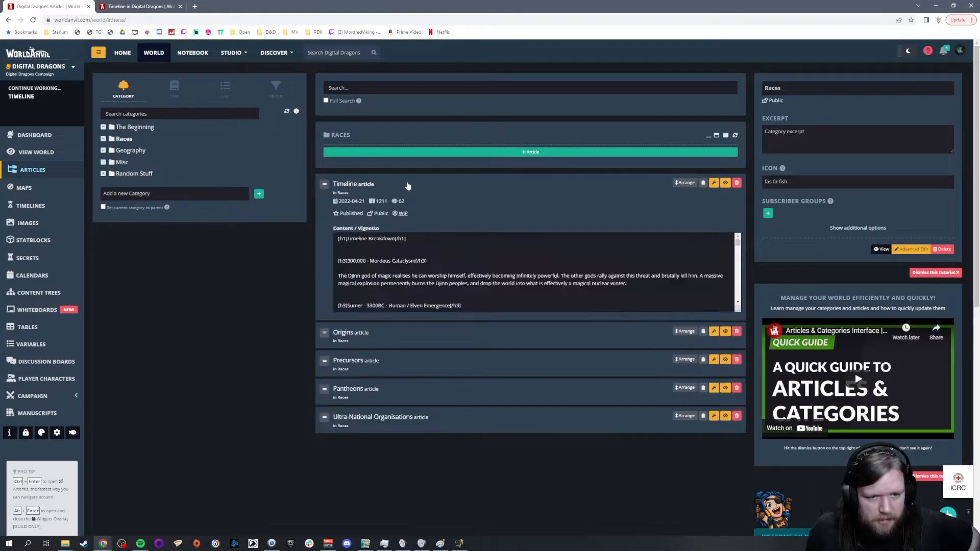
pyautogui.scroll(-2, 735, 286)
pyautogui.moveTo(740, 310); pyautogui.dragTo(739, 475)
# Step: Read the Timeline entries on the Minotaur conquest of the Elves, the Elven reconquests and the Human / Elven Wars
pyautogui.scroll(-5, 550, 286)
pyautogui.scroll(-10, 549, 285)
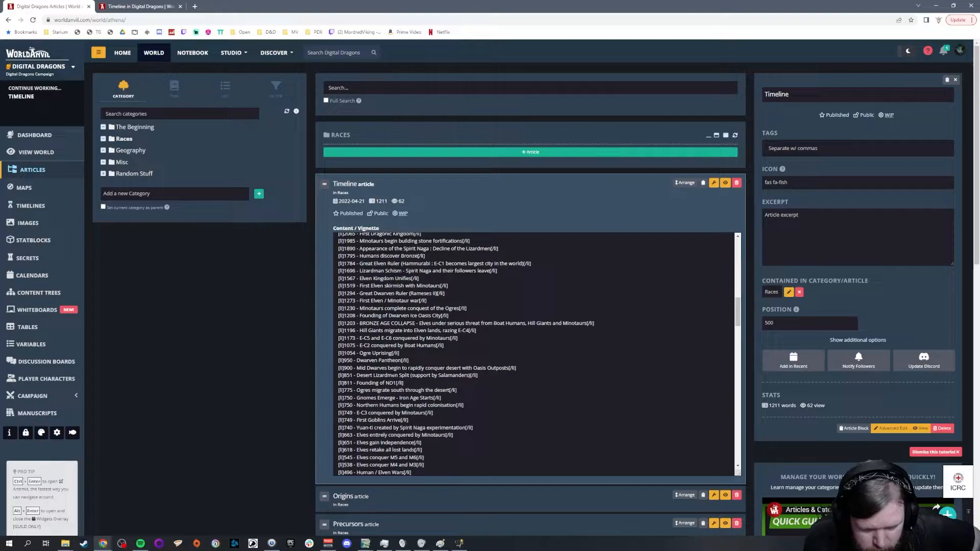
pyautogui.scroll(-1, 539, 354)
pyautogui.scroll(-1, 536, 354)
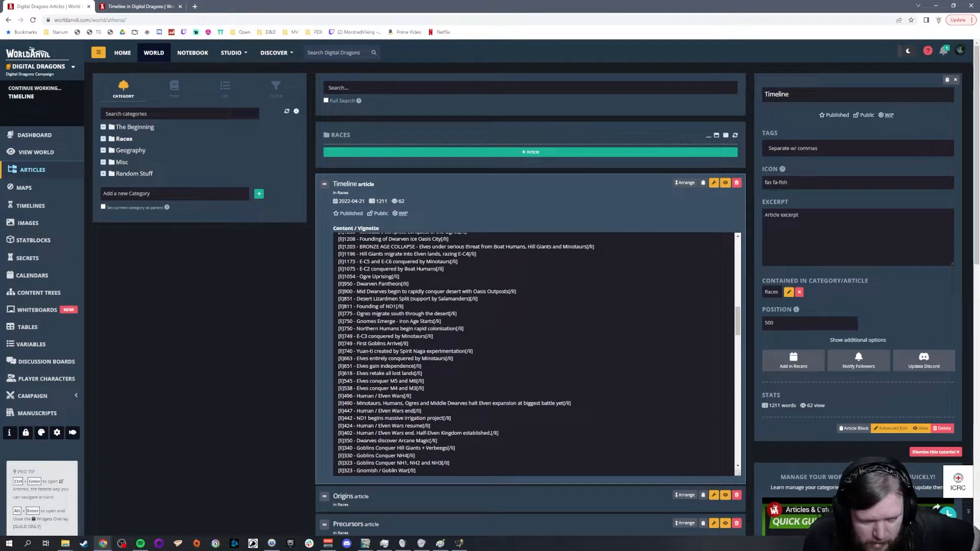
pyautogui.moveTo(356, 359); pyautogui.dragTo(522, 362)
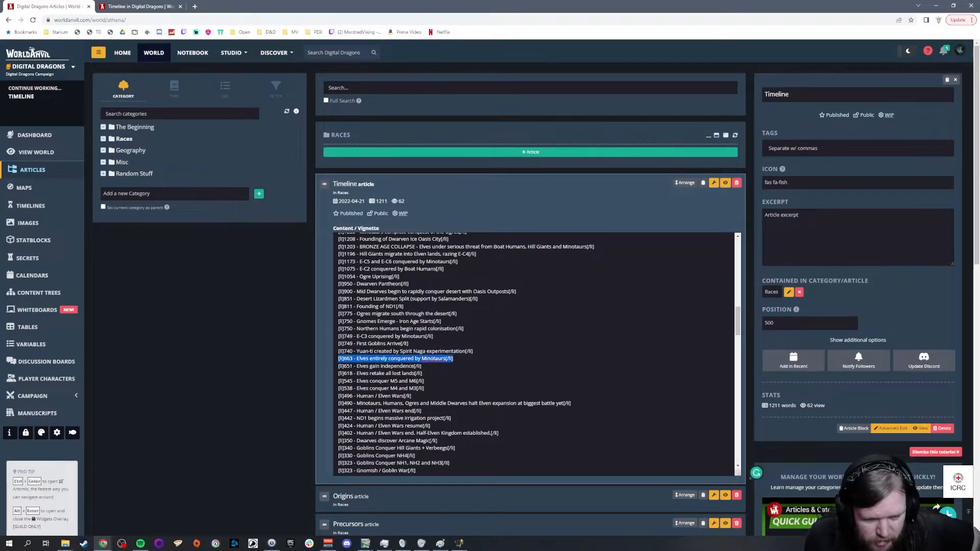
pyautogui.click(521, 362)
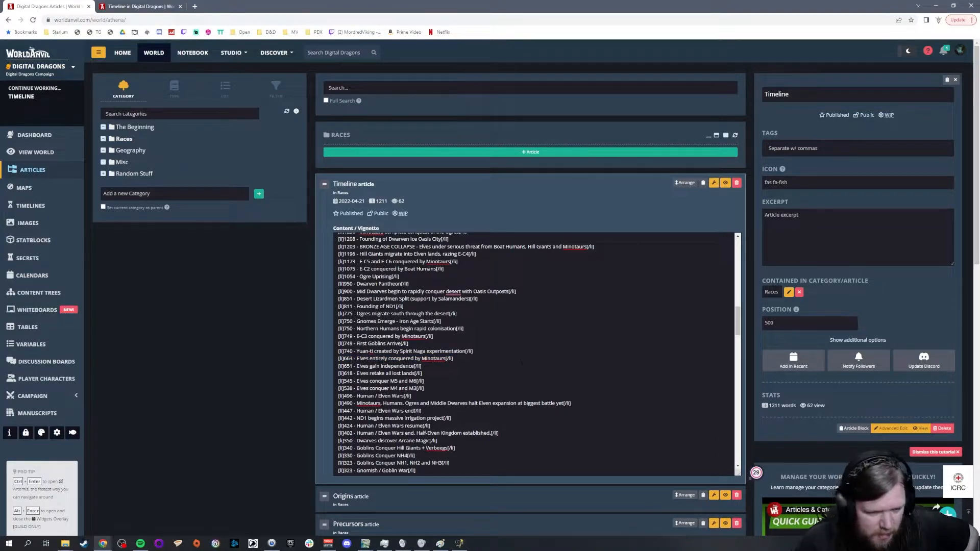
pyautogui.press('Down')
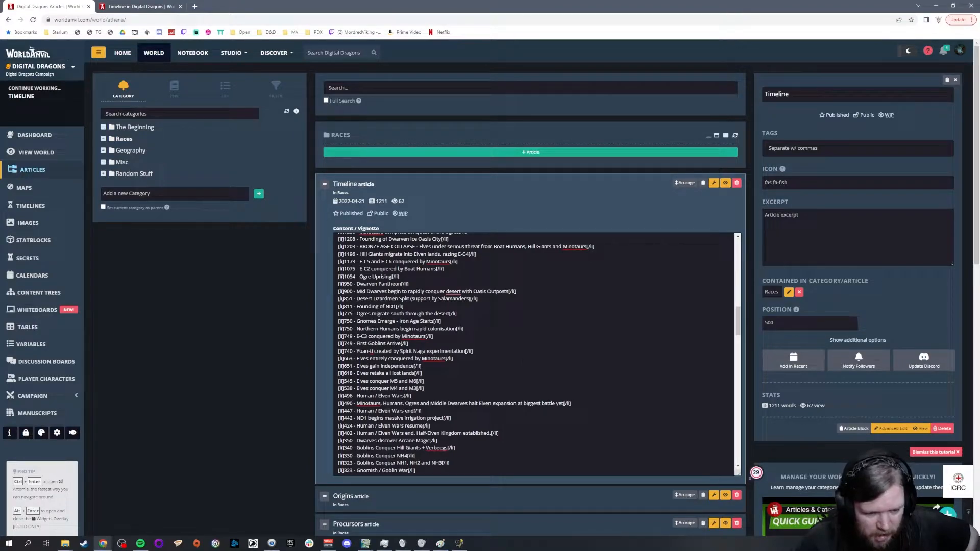
pyautogui.press('Down')
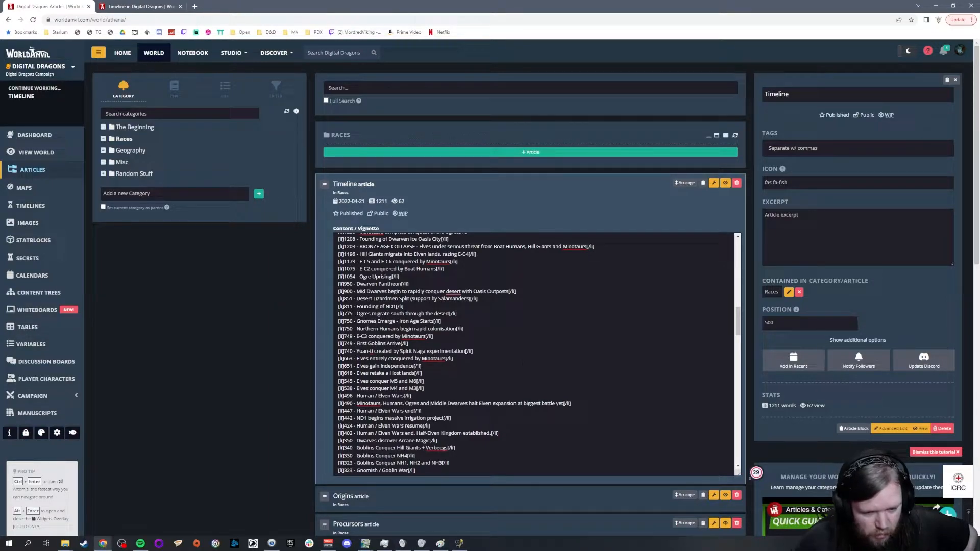
pyautogui.press('Down')
pyautogui.press('Down')
pyautogui.press('Down')
pyautogui.press('Down')
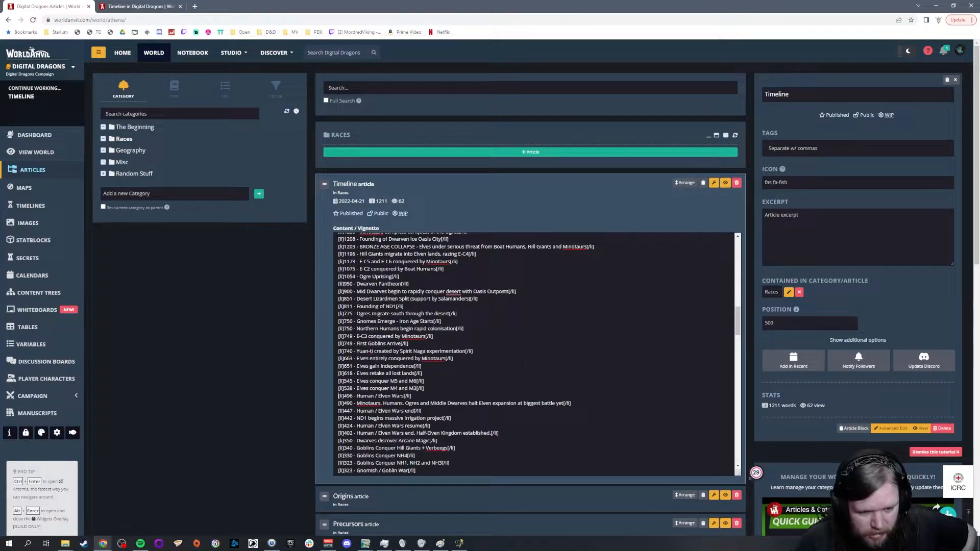
pyautogui.press('Down')
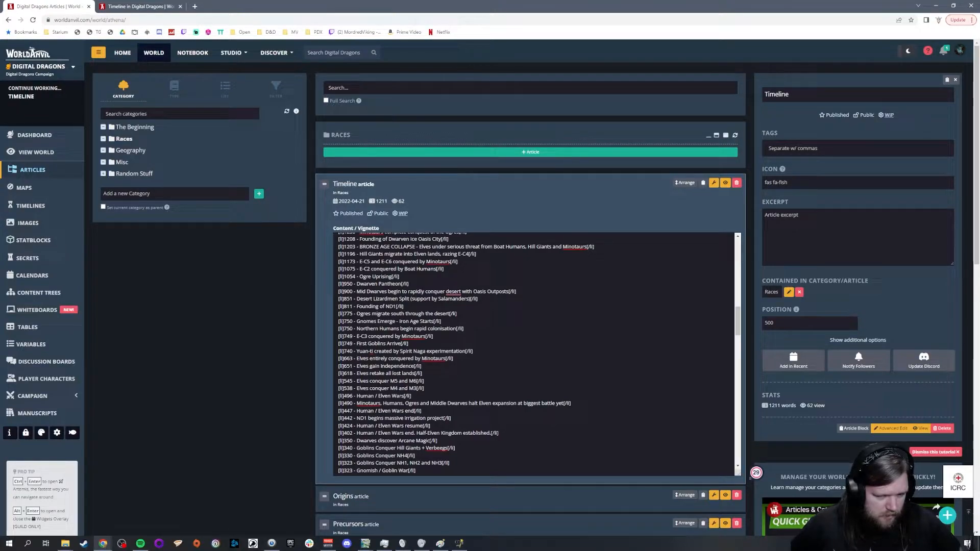
# Step: Switch to the GIMP world map and compare the Elven, Minotaur and Ogre lands with the territories farther south
pyautogui.click(363, 548)
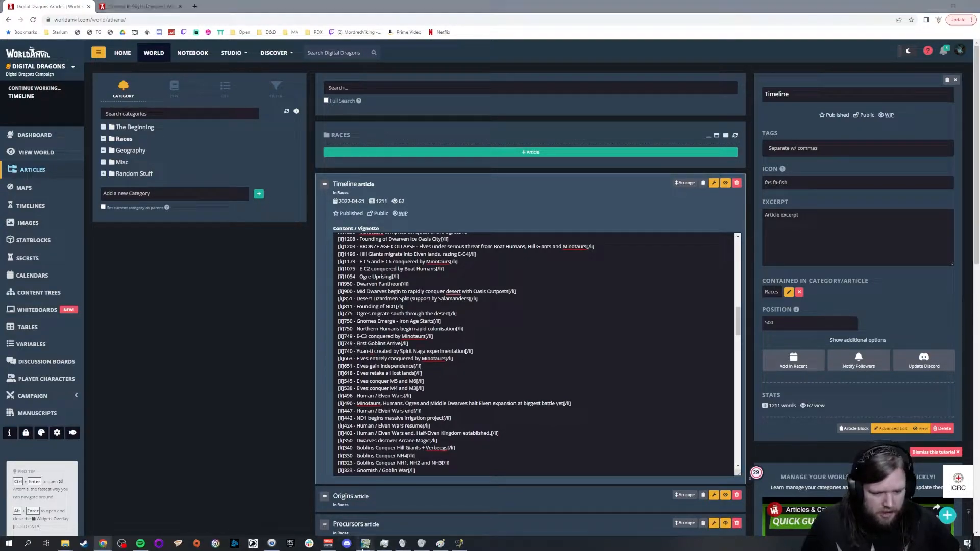
pyautogui.click(245, 514)
pyautogui.scroll(4, 590, 245)
pyautogui.scroll(-4, 590, 246)
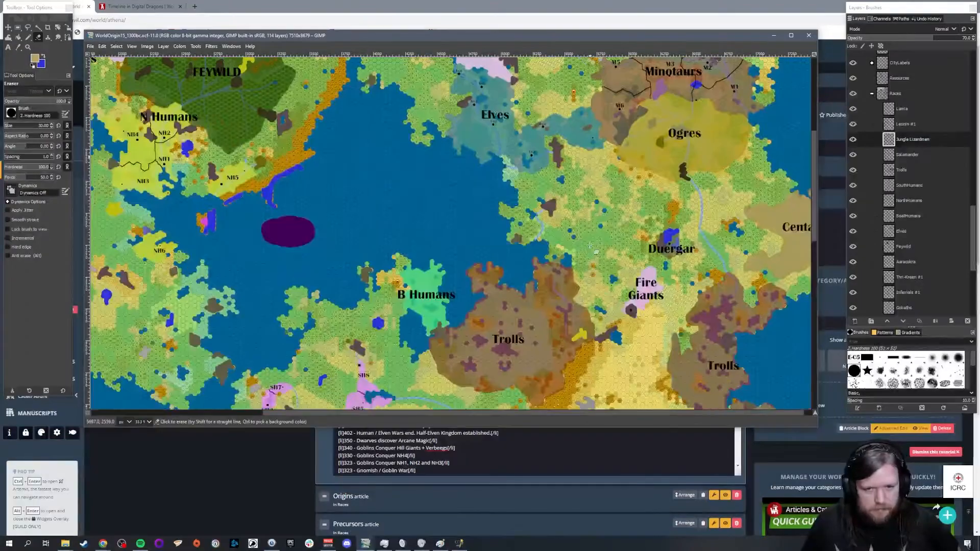
pyautogui.scroll(-6, 582, 234)
pyautogui.scroll(4, 586, 230)
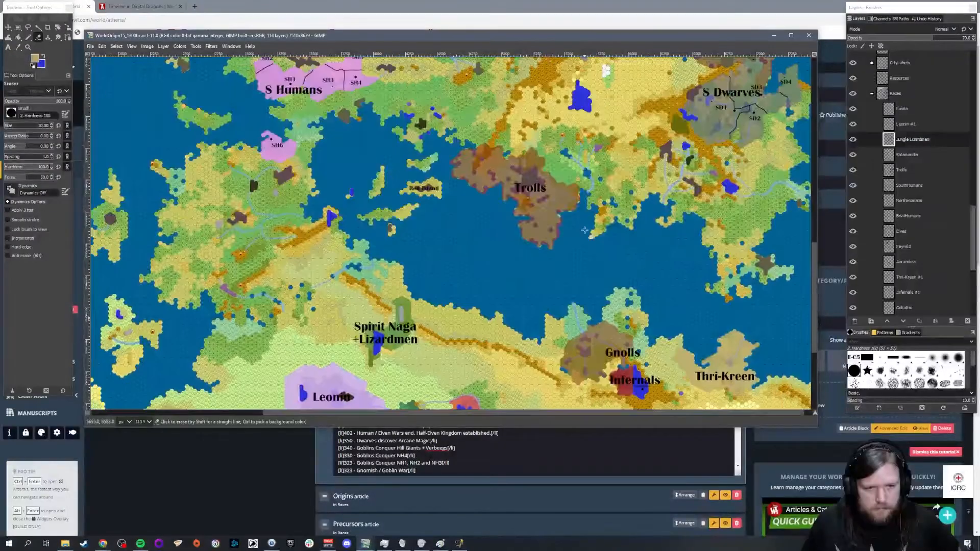
pyautogui.scroll(5, 585, 229)
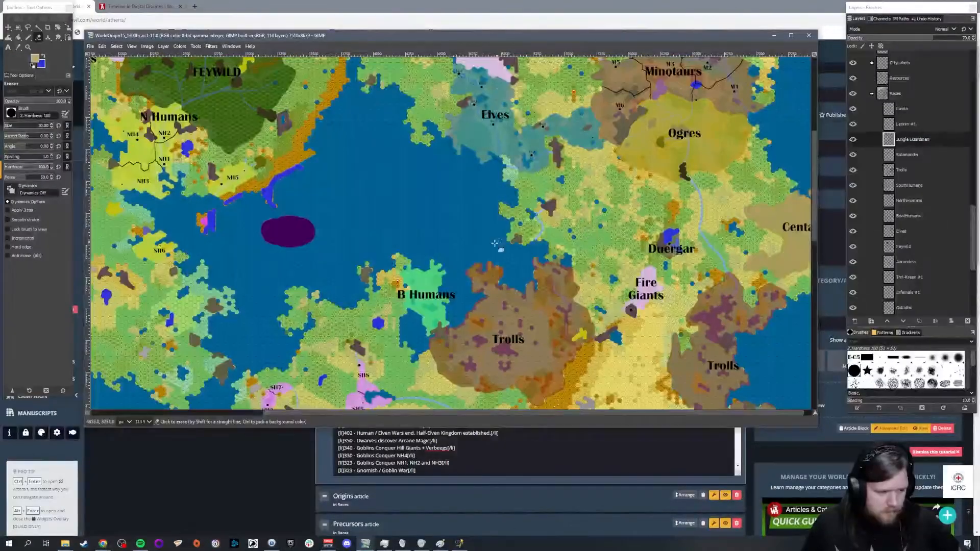
# Step: Return to World Anvil, skim the rest of the Timeline, reopen the Pantheons article and enlarge its content box at the domain lists
pyautogui.click(249, 485)
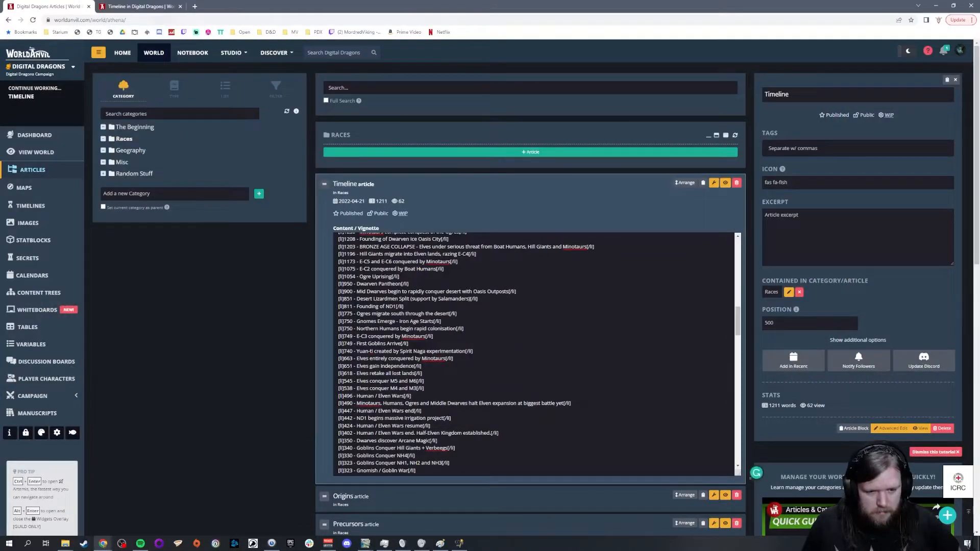
pyautogui.scroll(-3, 439, 367)
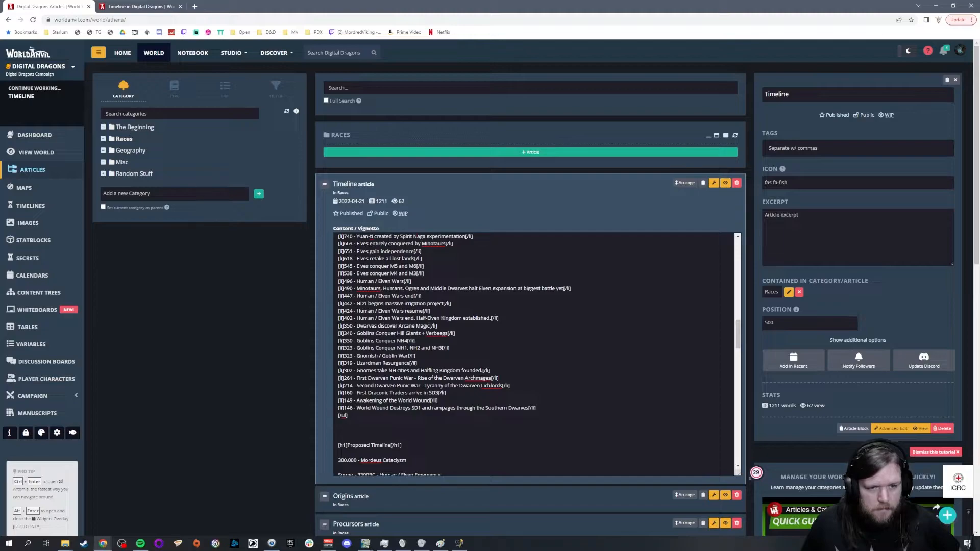
pyautogui.scroll(-3, 439, 368)
pyautogui.scroll(-2, 228, 482)
pyautogui.click(352, 475)
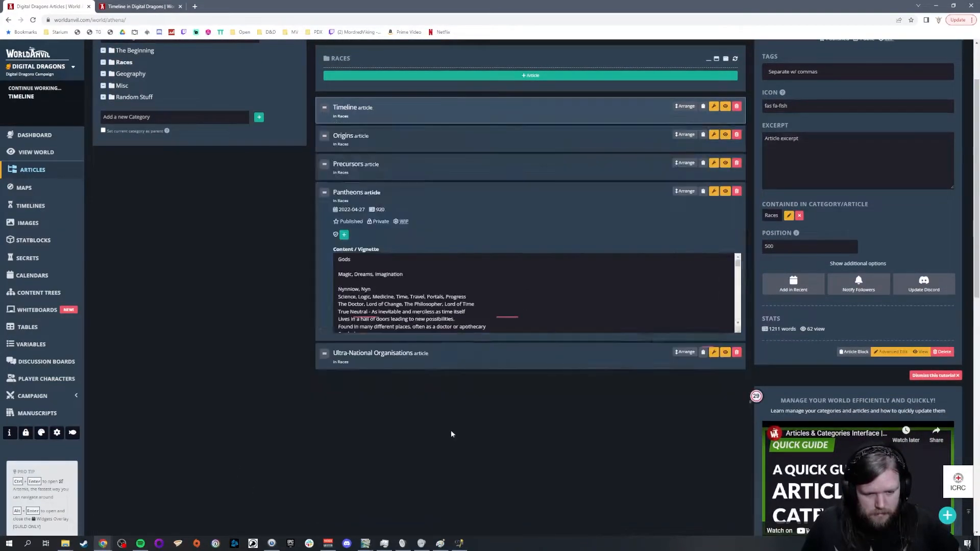
pyautogui.scroll(-10, 536, 293)
pyautogui.scroll(-10, 533, 293)
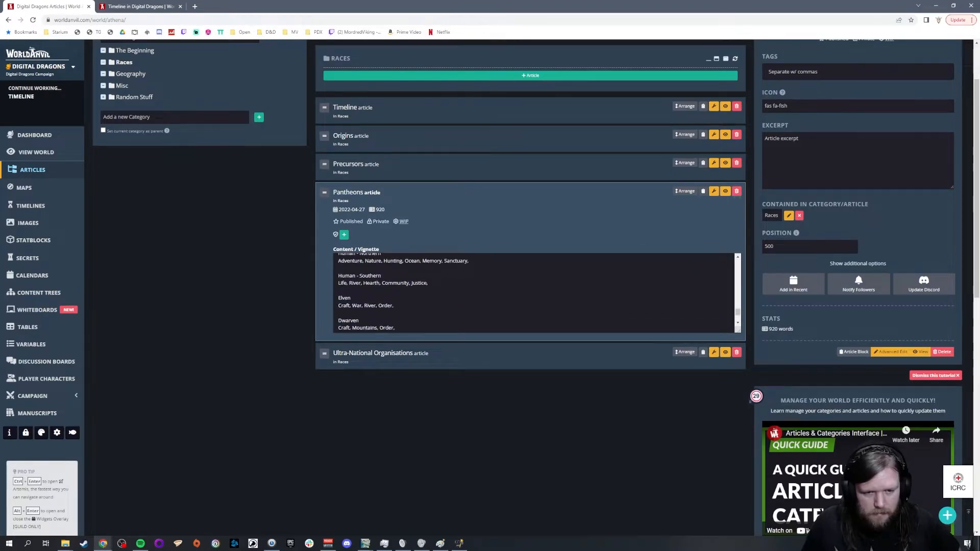
pyautogui.moveTo(740, 332); pyautogui.dragTo(740, 477)
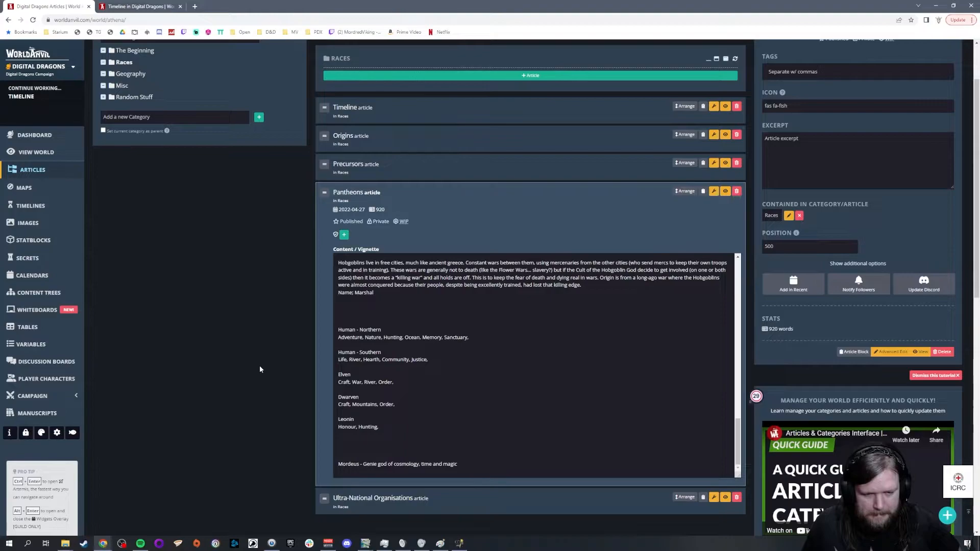
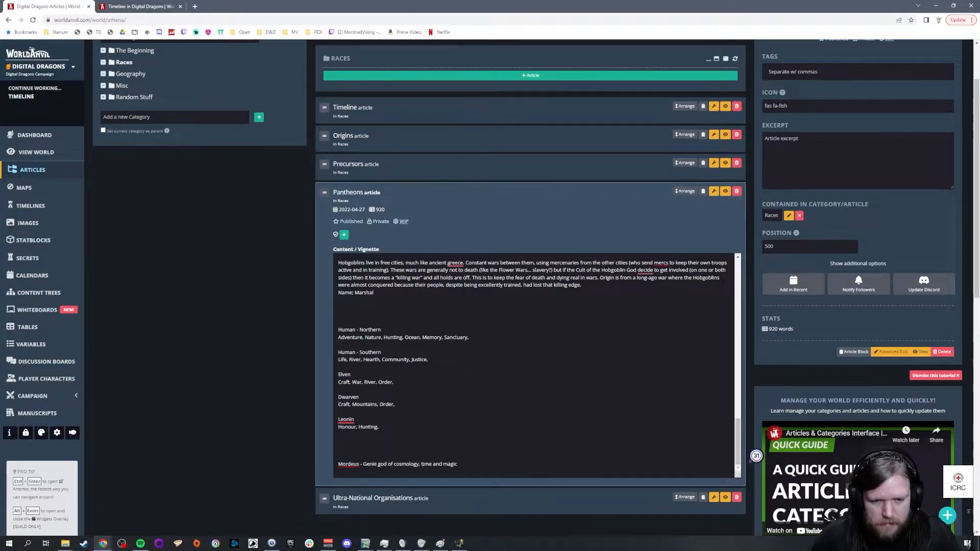
# Step: Try History in place of Memory in the Human - Northern domain list, and restore Memory
pyautogui.moveTo(422, 337); pyautogui.dragTo(442, 337)
pyautogui.write('History,')
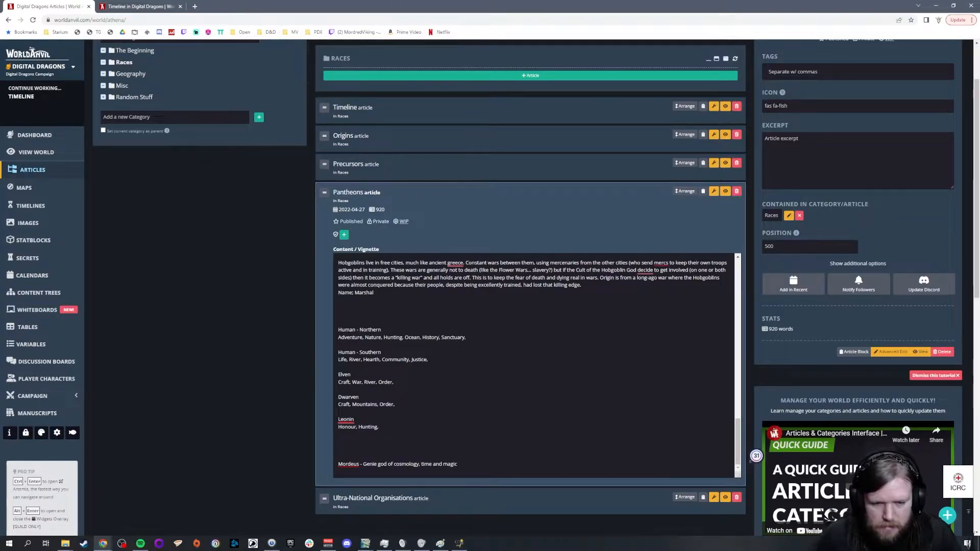
pyautogui.press('Left')
pyautogui.press('BackSpace')
pyautogui.press('BackSpace')
pyautogui.press('BackSpace')
pyautogui.press('BackSpace')
pyautogui.press('BackSpace')
pyautogui.press('BackSpace')
pyautogui.press('BackSpace')
pyautogui.write('Memory')
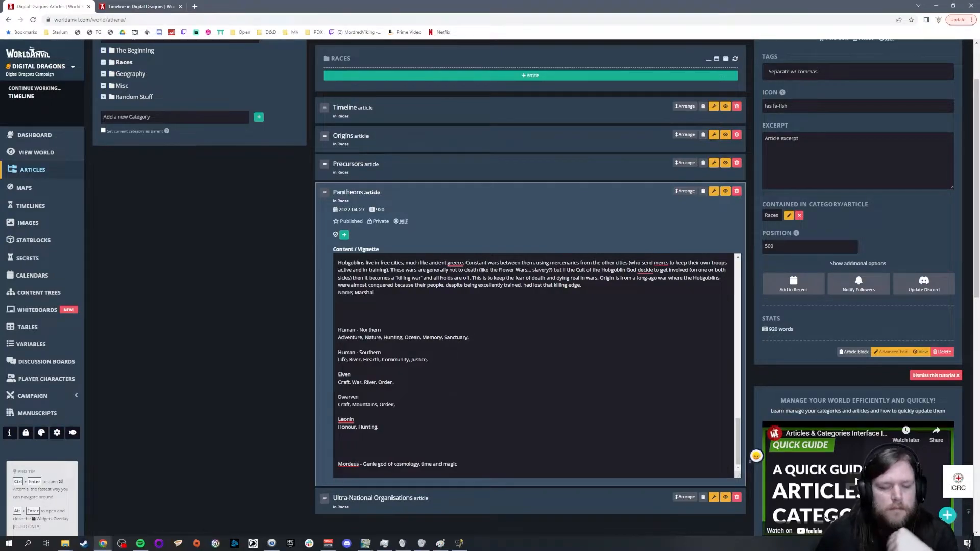
# Step: Add Magic to the Dwarven domains and insert a new god entry with the domains Magic, Excess above Nynniow in the Gods list
pyautogui.click(396, 404)
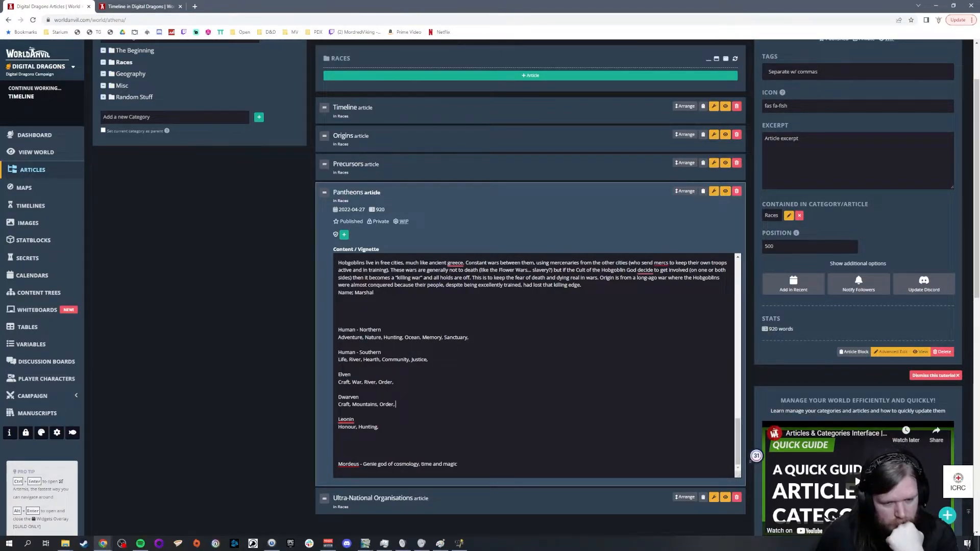
pyautogui.write('Magic,')
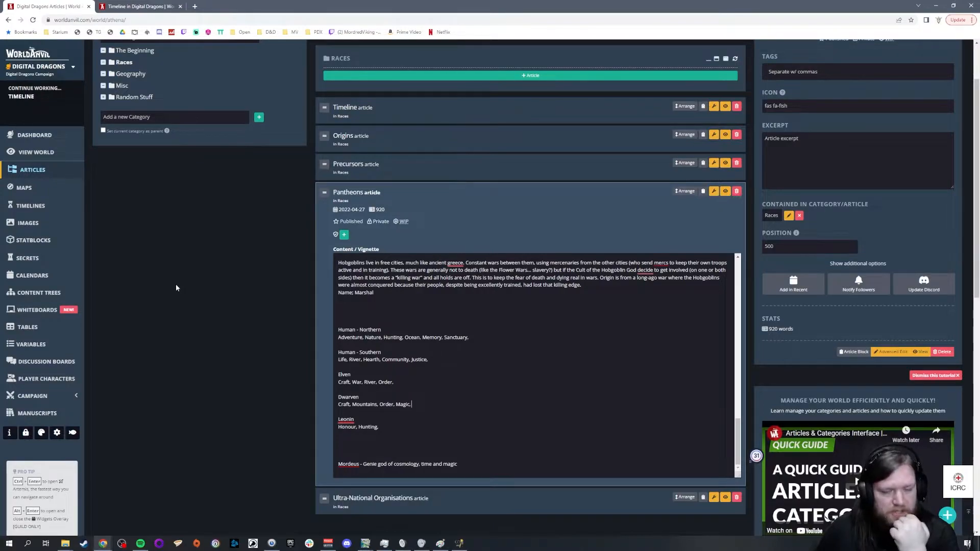
pyautogui.scroll(10, 533, 364)
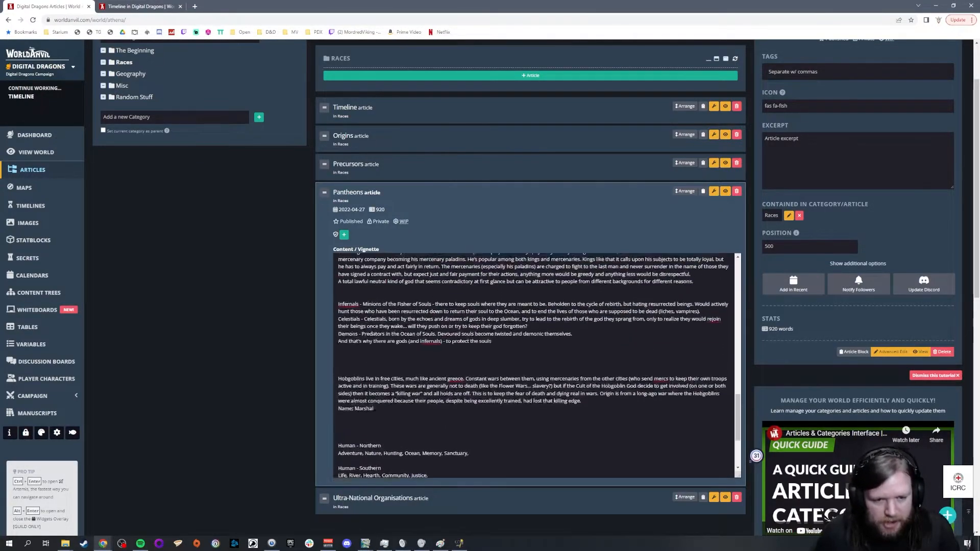
pyautogui.scroll(10, 533, 365)
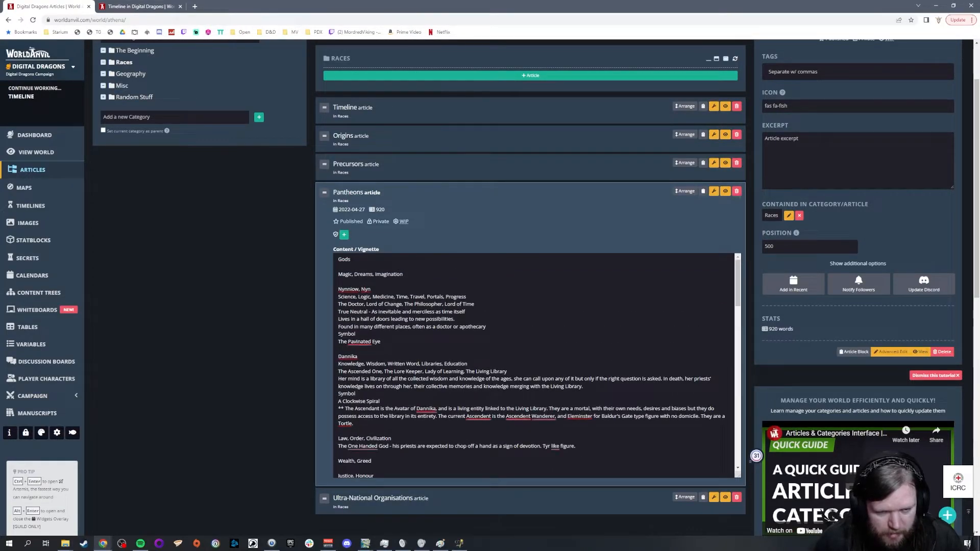
pyautogui.press('Return')
pyautogui.press('Return')
pyautogui.write('Magic')
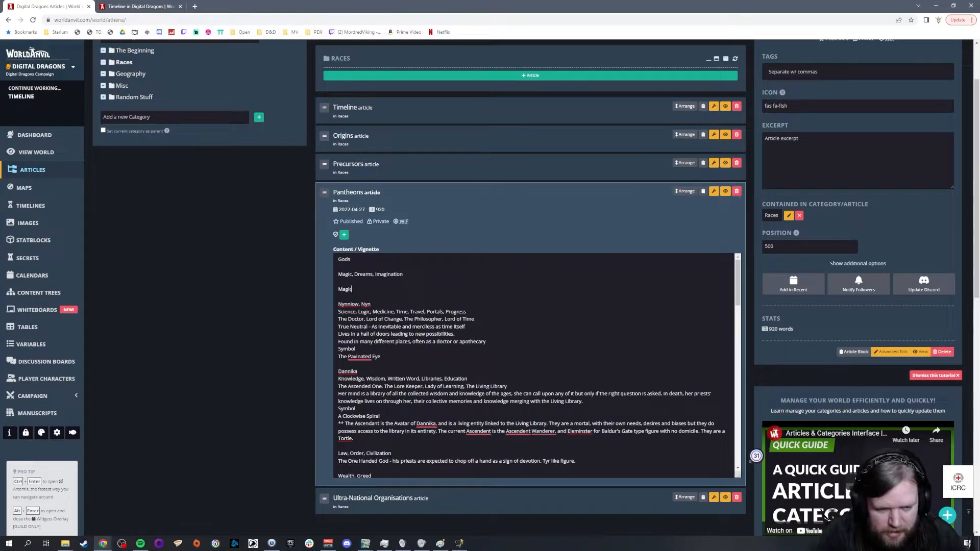
pyautogui.write(', Cau')
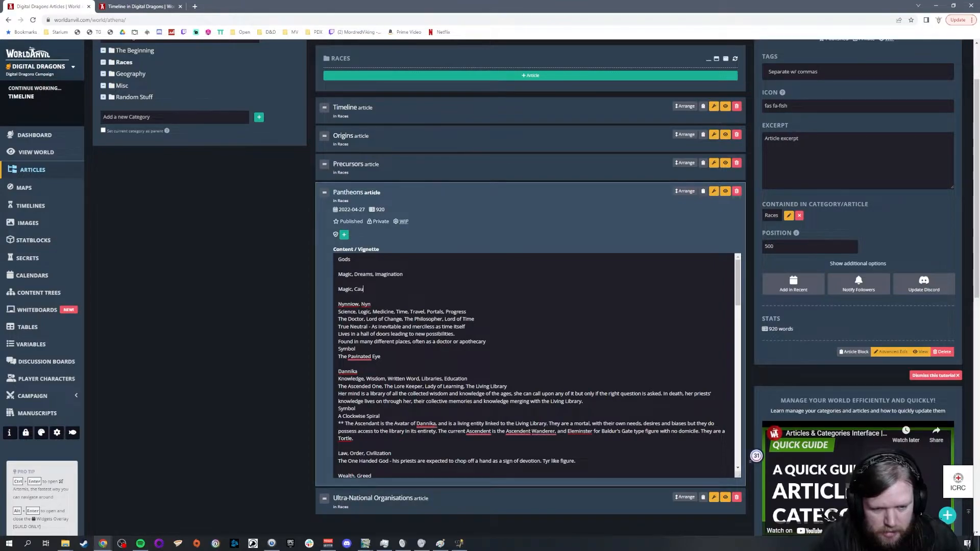
pyautogui.press('BackSpace')
pyautogui.press('BackSpace')
pyautogui.press('BackSpace')
pyautogui.write('Excess')
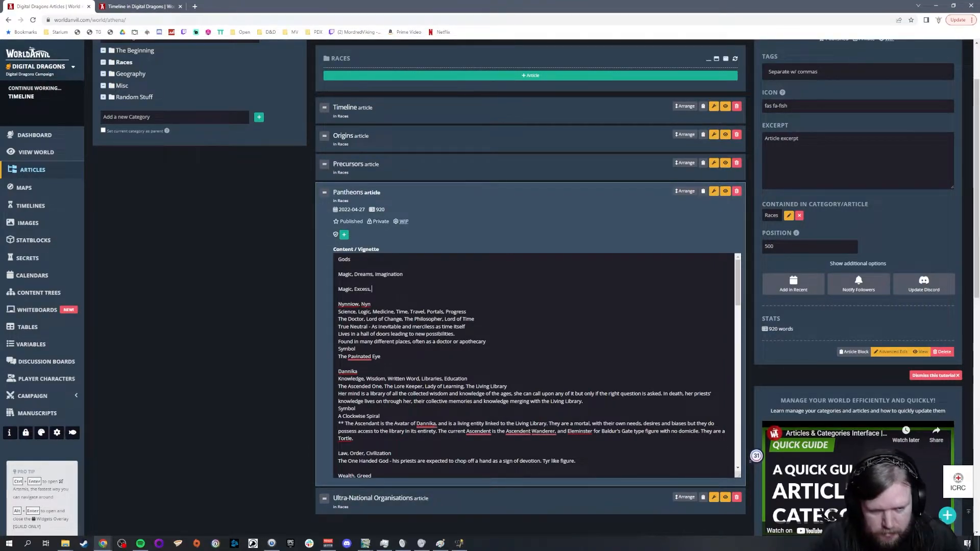
# Step: Describe the Magic, Excess god with the line "Dwarven warning about delving too deep into the arcane"
pyautogui.press('Return')
pyautogui.write('Dwarven warring about')
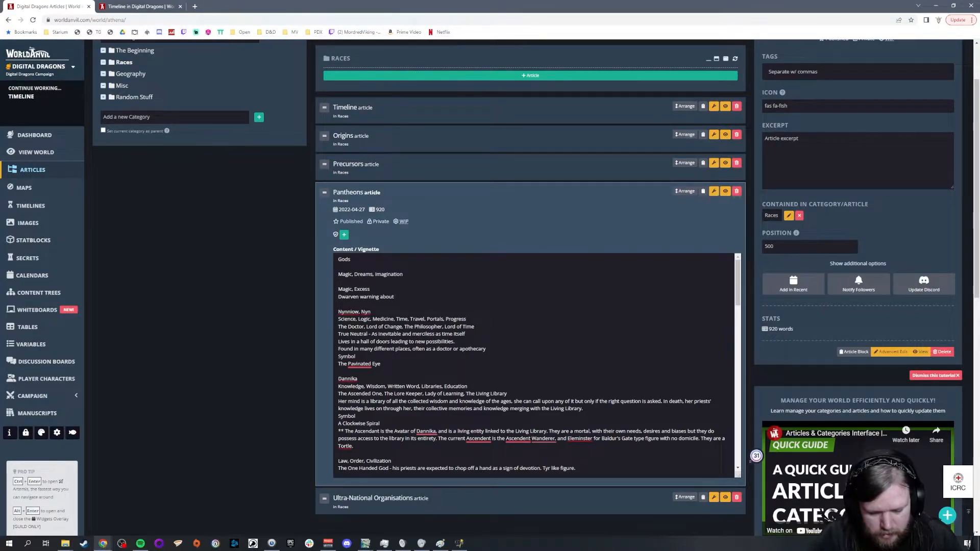
pyautogui.write(' d')
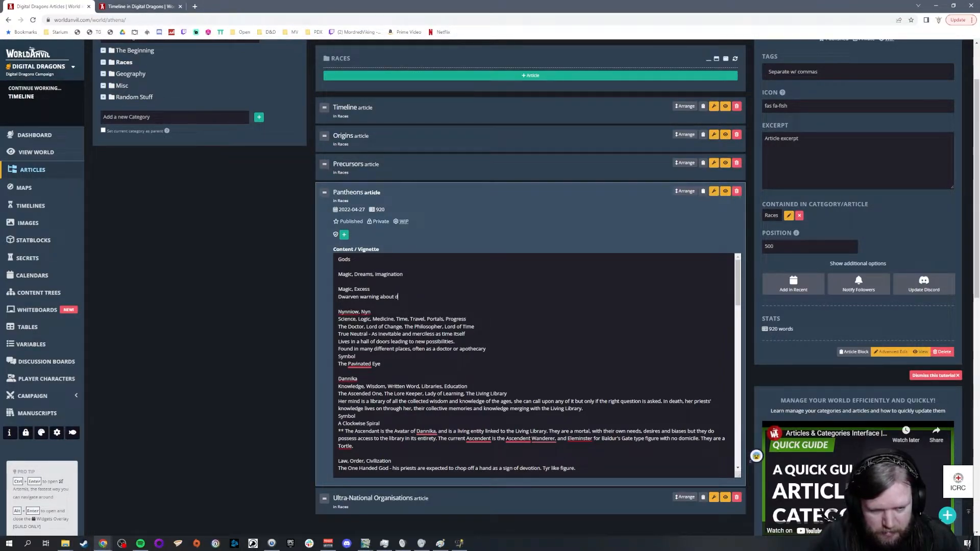
pyautogui.write('elving too')
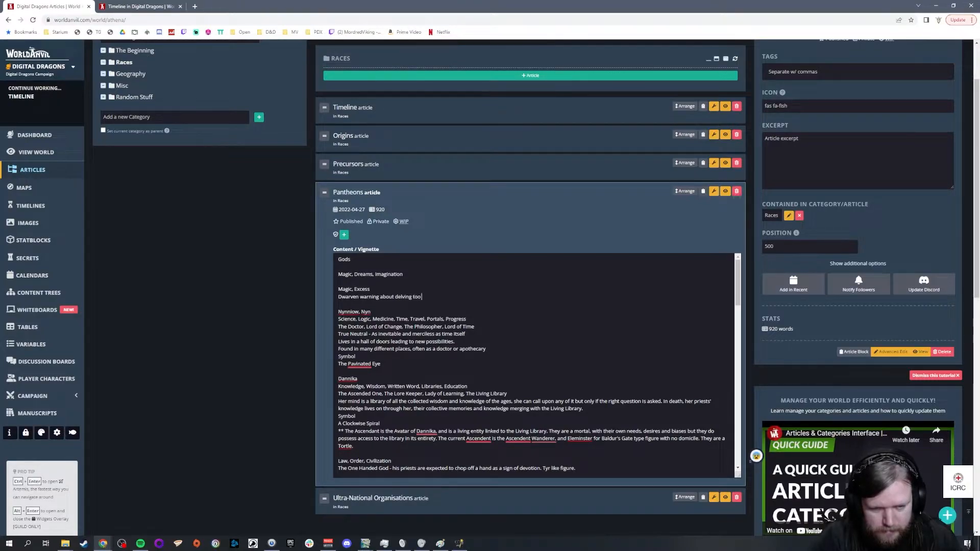
pyautogui.write(' deep into the')
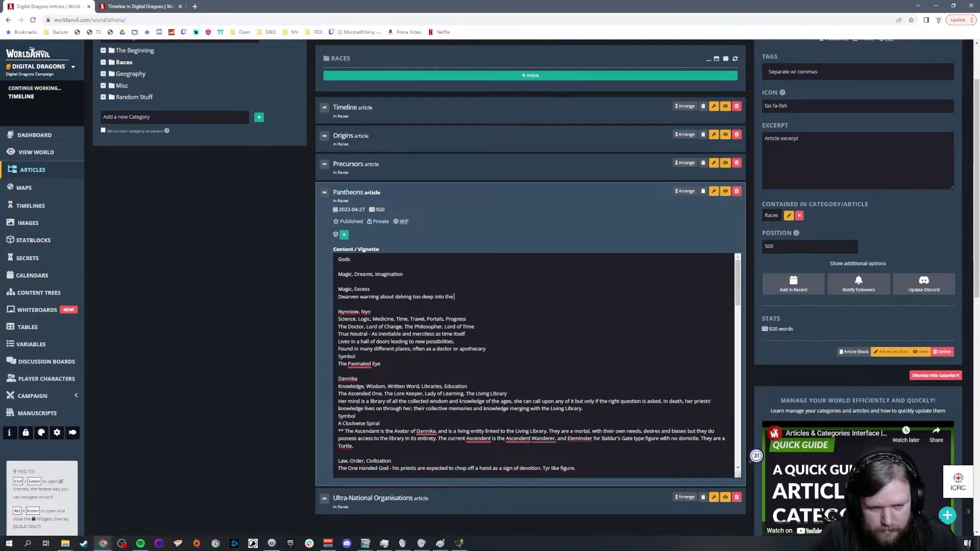
pyautogui.write(' arcane')
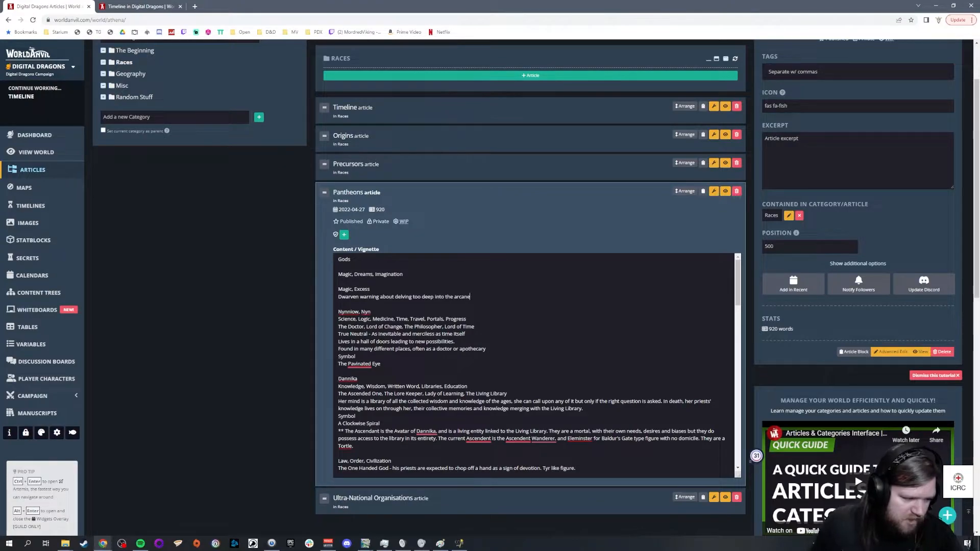
# Step: Add Freedom to the Leonin domains in the pantheon lists at the end of the article
pyautogui.scroll(-4, 533, 365)
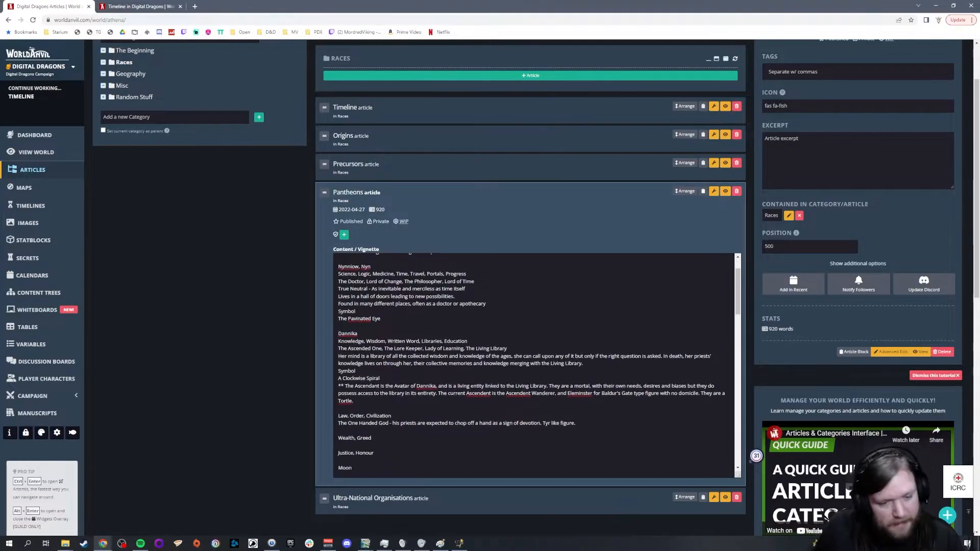
pyautogui.scroll(-4, 534, 366)
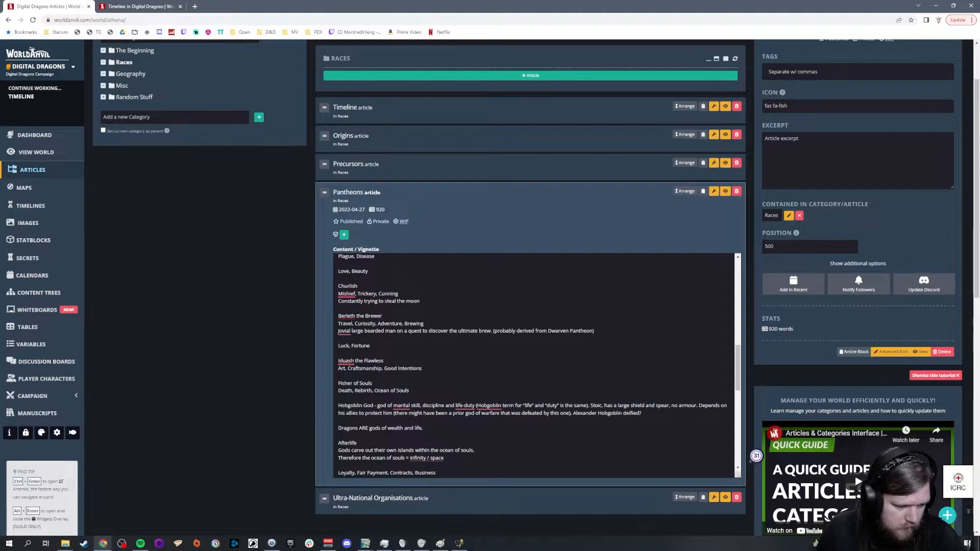
pyautogui.hotkey('ctrl', 'v')
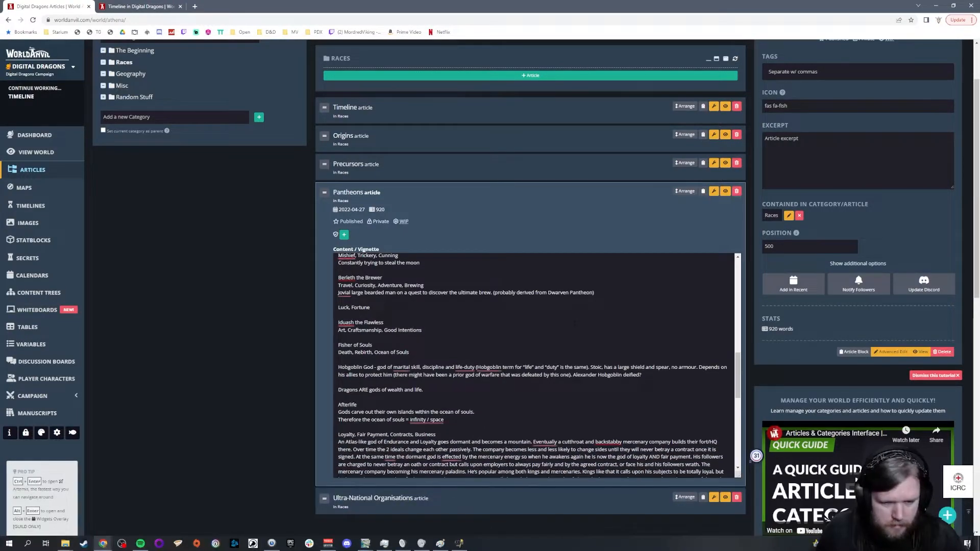
pyautogui.scroll(2, 363, 279)
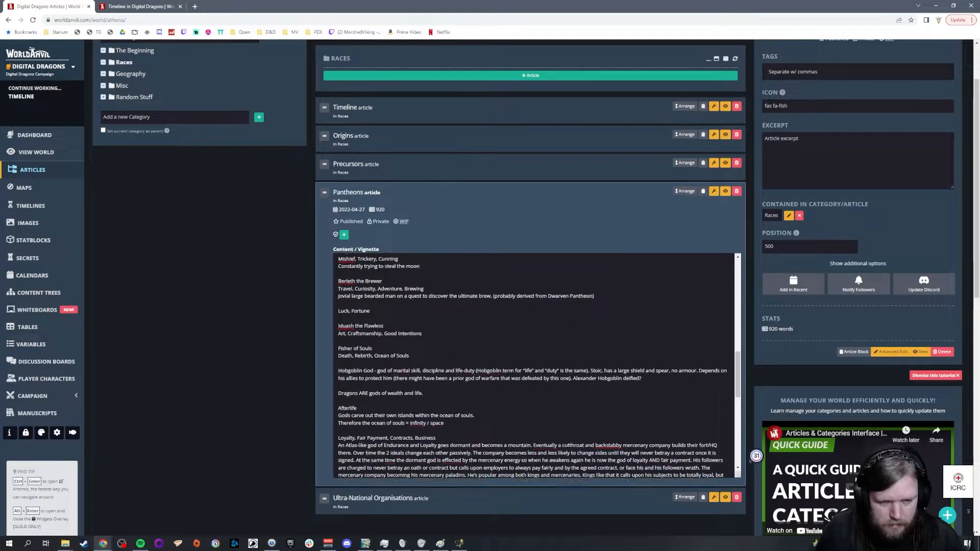
pyautogui.scroll(-4, 363, 280)
pyautogui.scroll(-5, 531, 364)
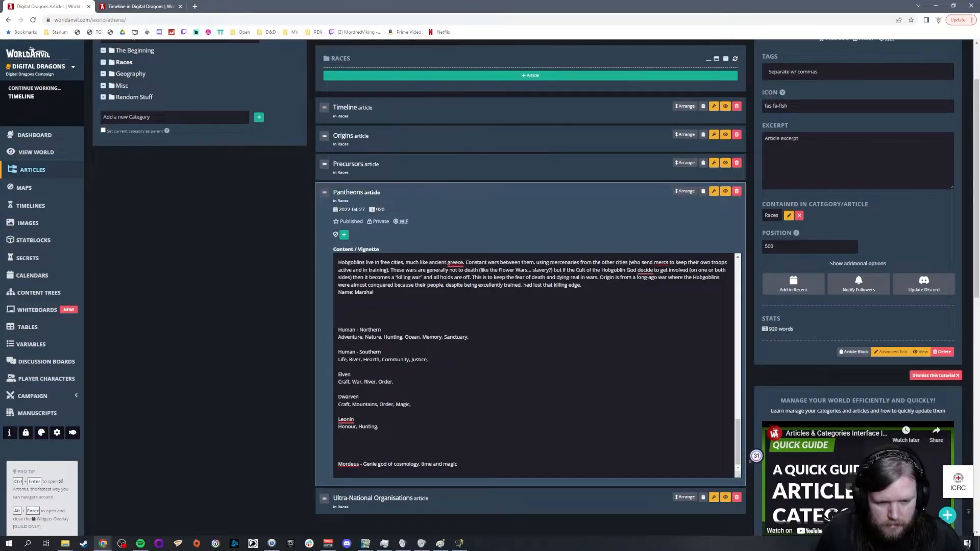
pyautogui.write('Freedom,')
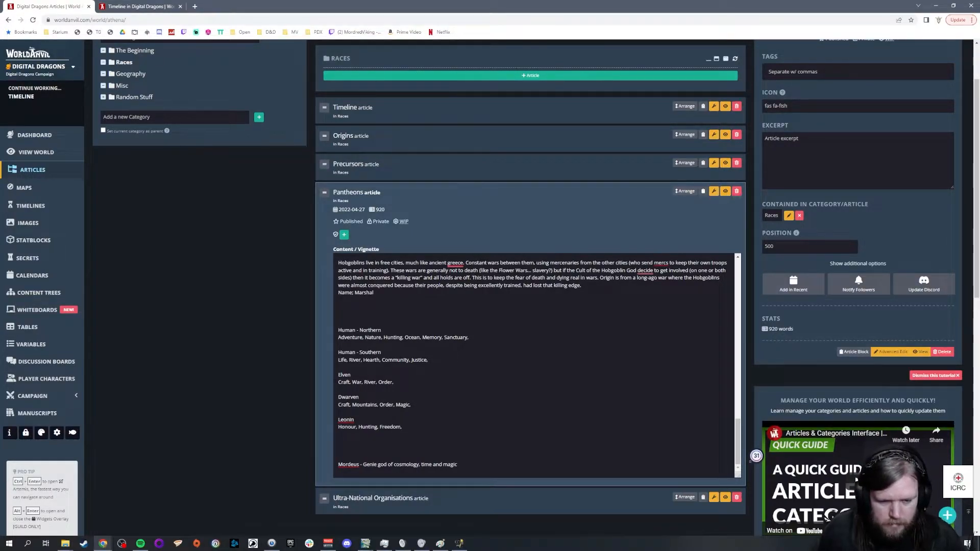
# Step: Start a new pantheon below Leonin with the heading Lizardmen
pyautogui.press('Return')
pyautogui.press('Return')
pyautogui.write('Lizardman')
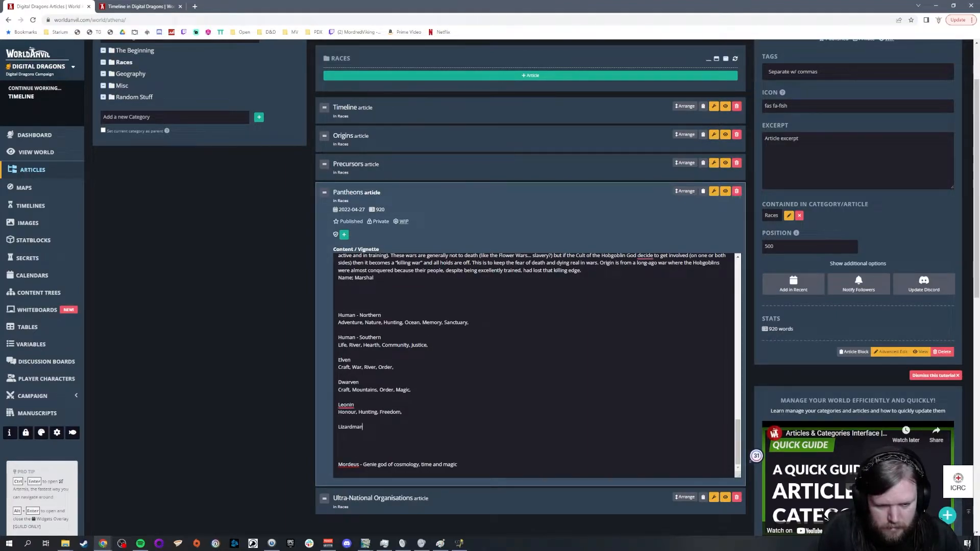
pyautogui.press('BackSpace')
pyautogui.press('BackSpace')
pyautogui.write('en')
pyautogui.press('Return')
# Step: Give the Lizardmen pantheon the domains Sun, Guidance, Life and Civilization
pyautogui.write('Sun, ')
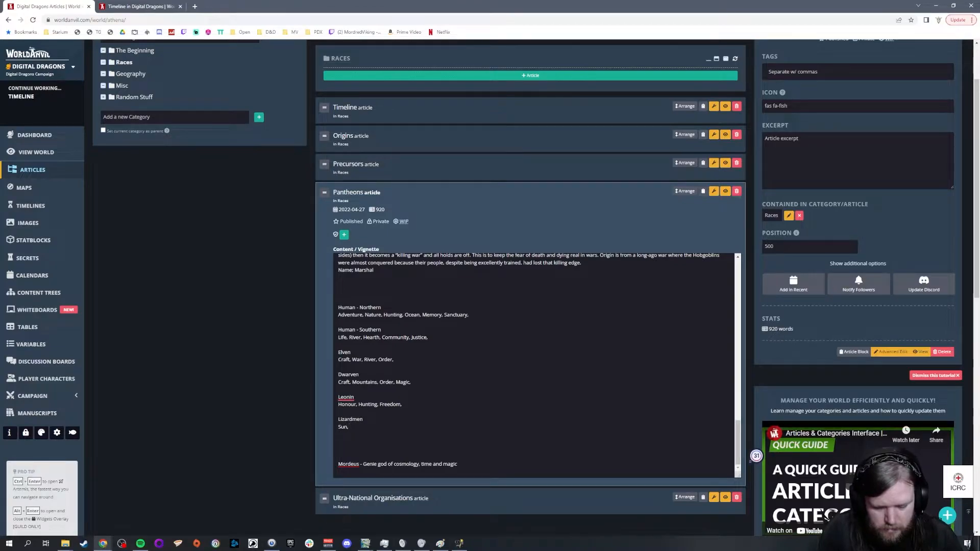
pyautogui.write('Guidance,')
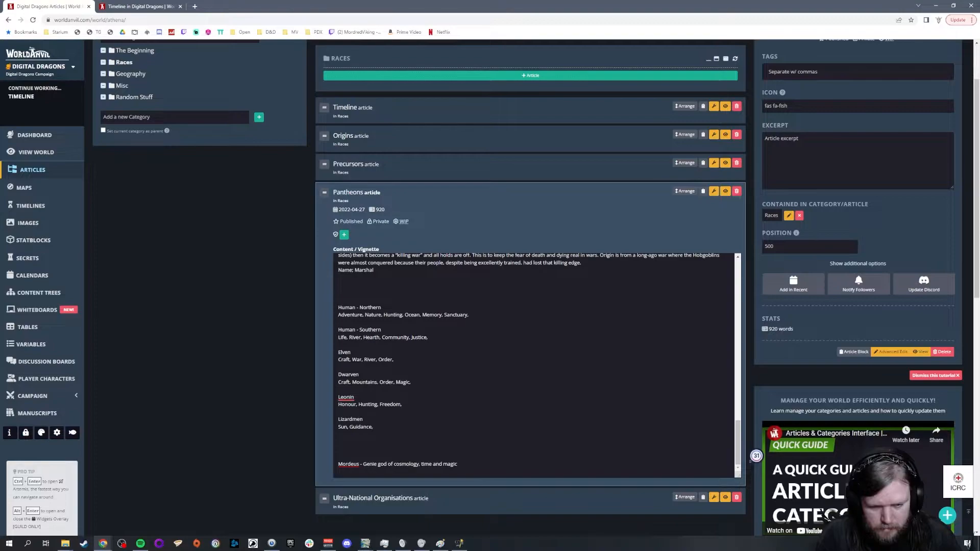
pyautogui.write(' Life,')
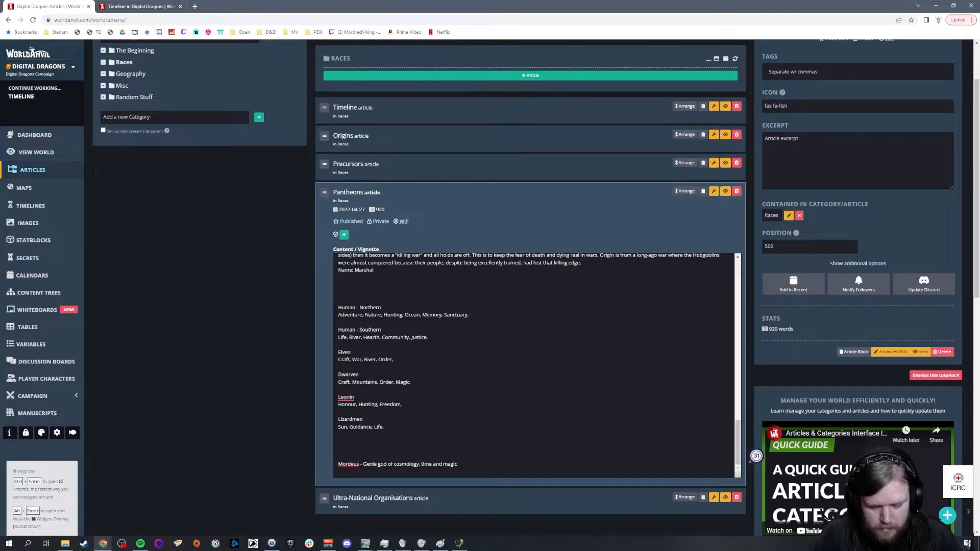
pyautogui.write('V')
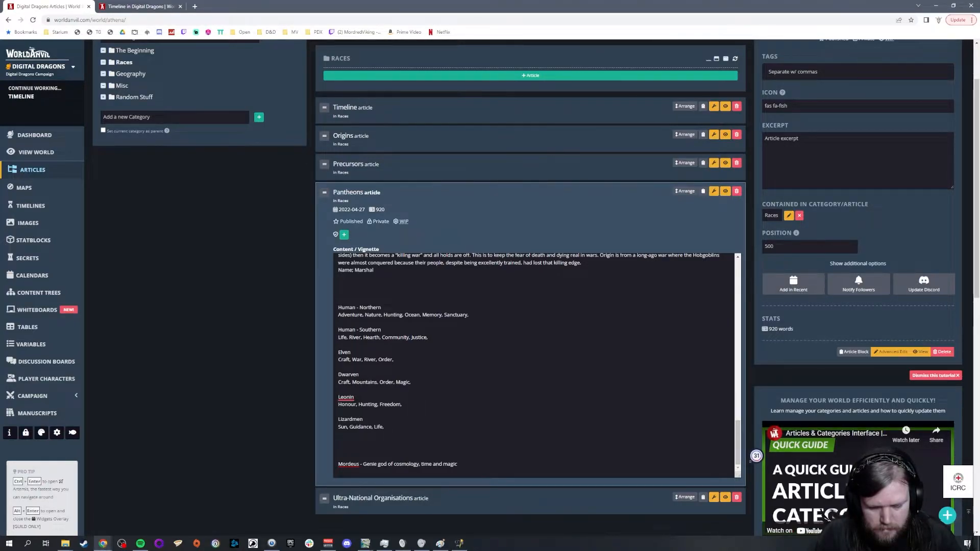
pyautogui.write('Civiliza')
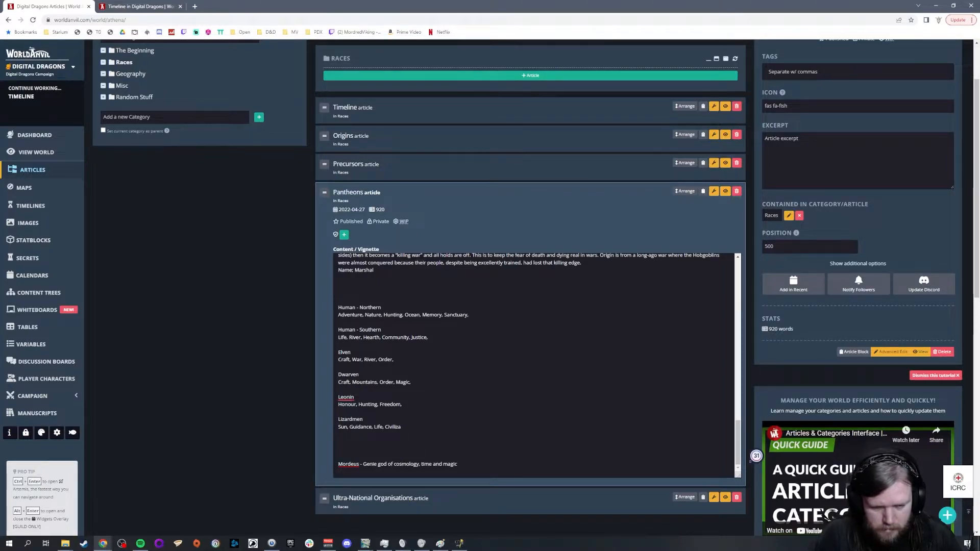
pyautogui.press('BackSpace')
pyautogui.write('ation,')
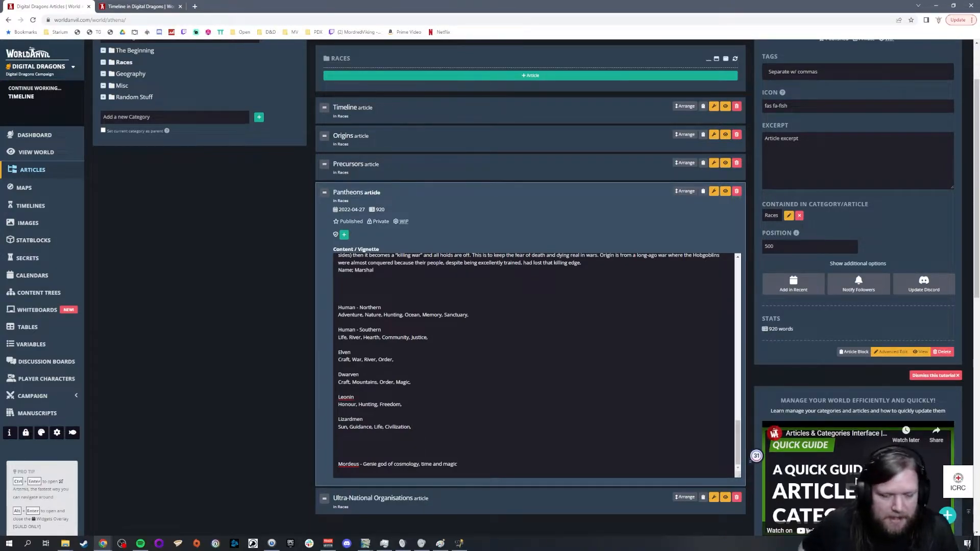
# Step: Review the Dwarven domains against the god and afterlife notes above the pantheon lists
pyautogui.moveTo(341, 375); pyautogui.dragTo(413, 386)
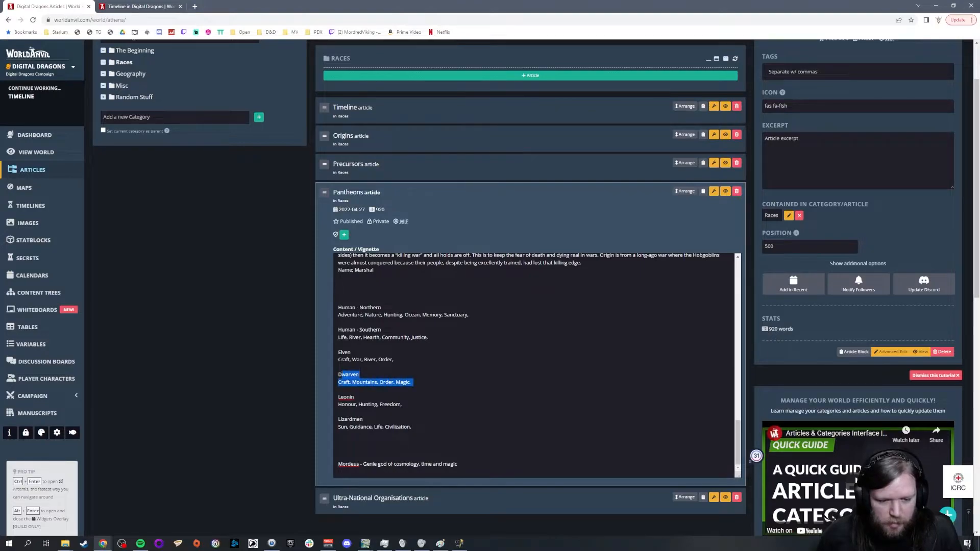
pyautogui.click(420, 386)
pyautogui.scroll(6, 420, 387)
pyautogui.scroll(10, 535, 365)
pyautogui.scroll(-15, 536, 364)
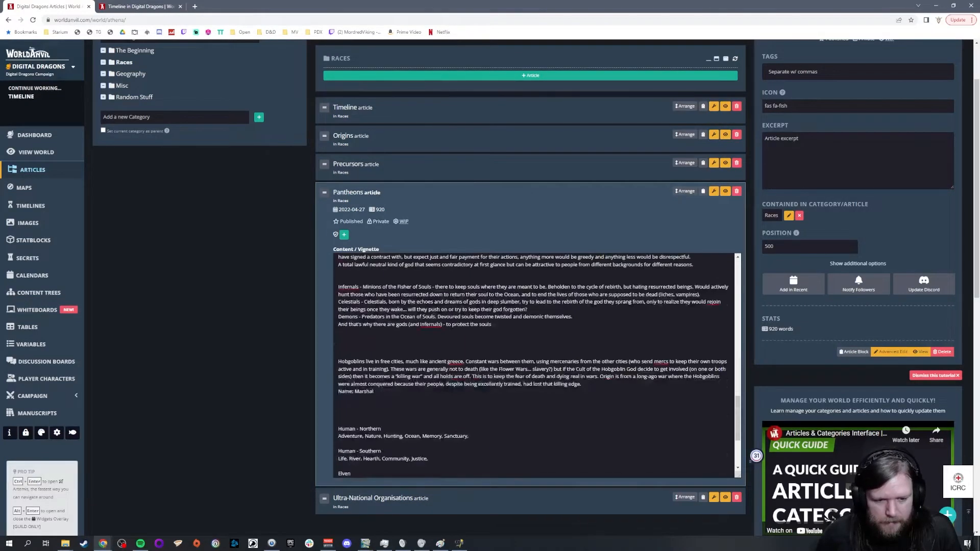
pyautogui.scroll(-3, 535, 365)
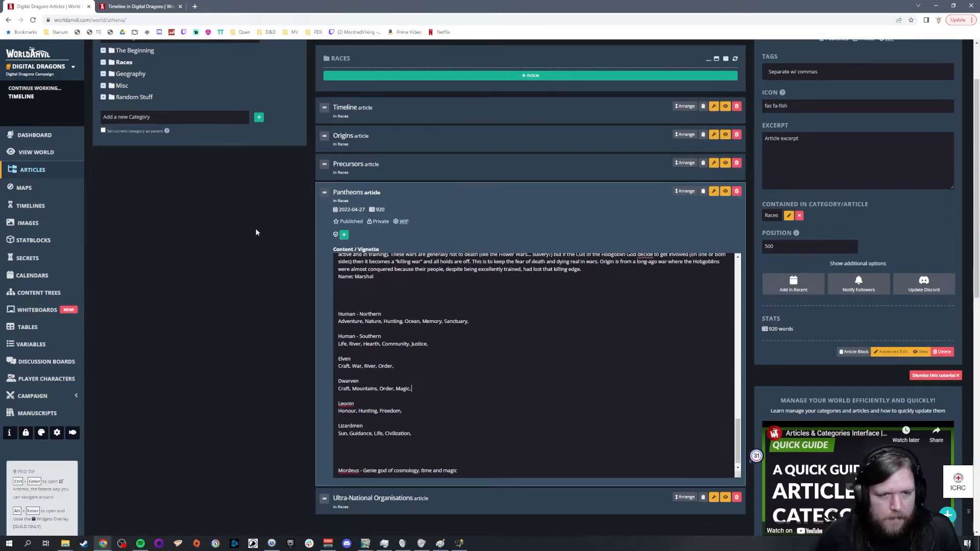
# Step: Open the Timeline article and examine the entries on the two Dwarven Punic Wars and the Awakening of the World Wound
pyautogui.scroll(1, 306, 204)
pyautogui.click(422, 149)
pyautogui.scroll(3, 555, 284)
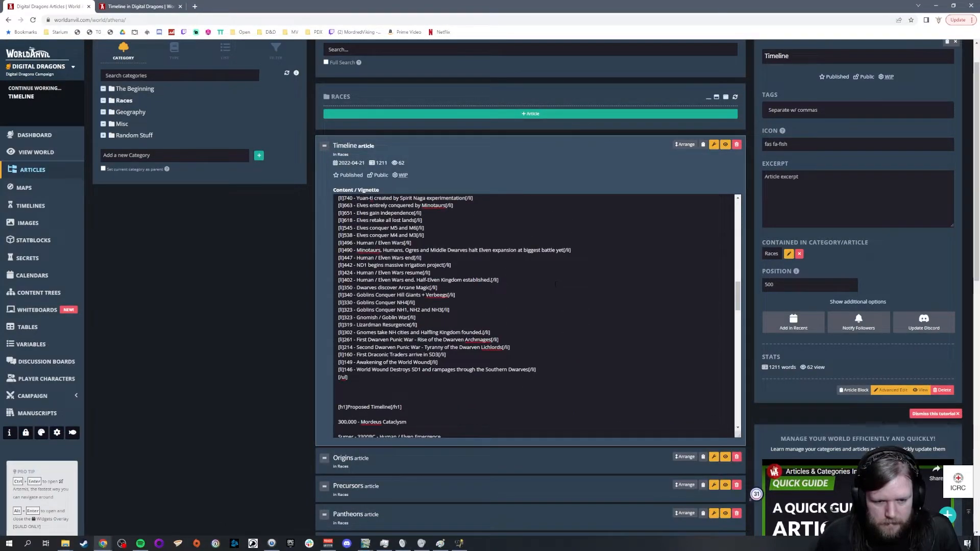
pyautogui.click(524, 354)
pyautogui.moveTo(526, 352); pyautogui.dragTo(317, 342)
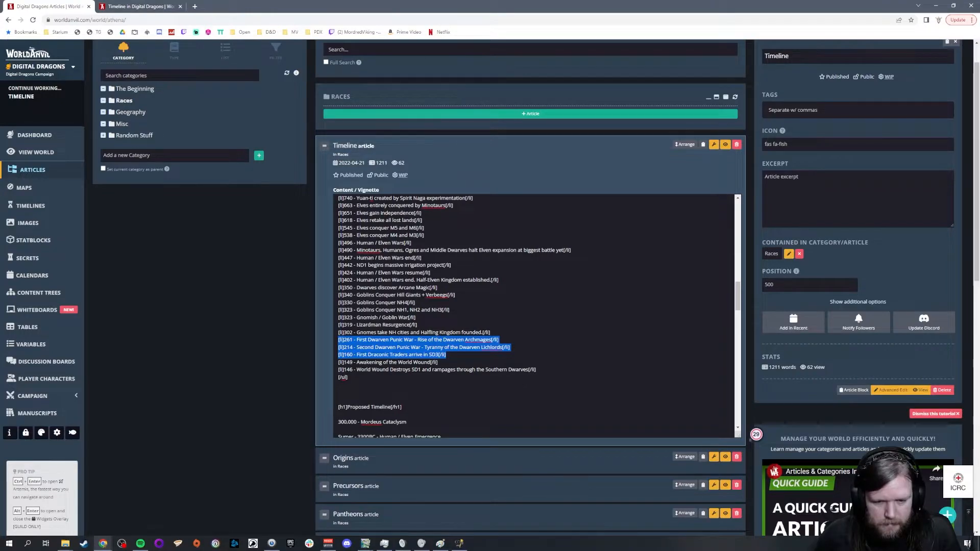
pyautogui.click(472, 347)
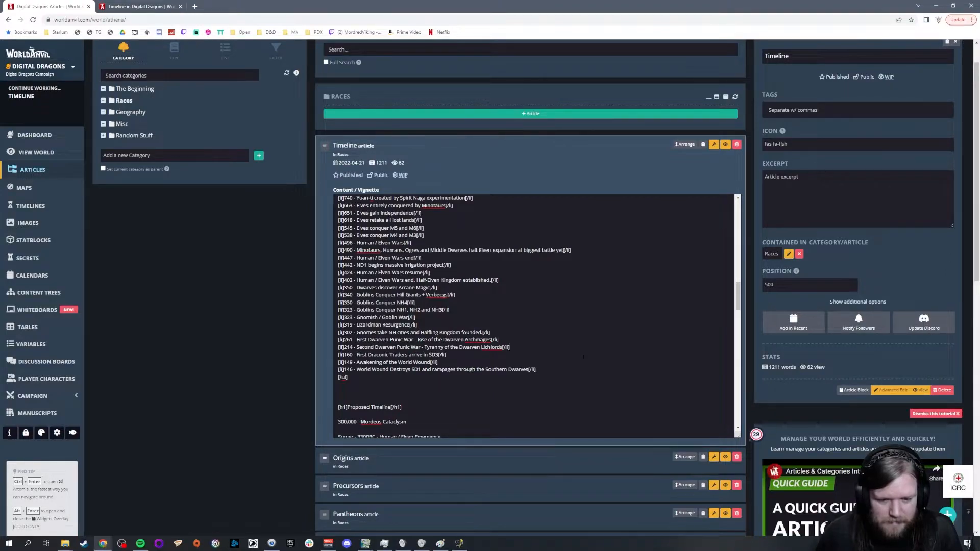
pyautogui.moveTo(520, 347); pyautogui.dragTo(326, 341)
pyautogui.click(594, 345)
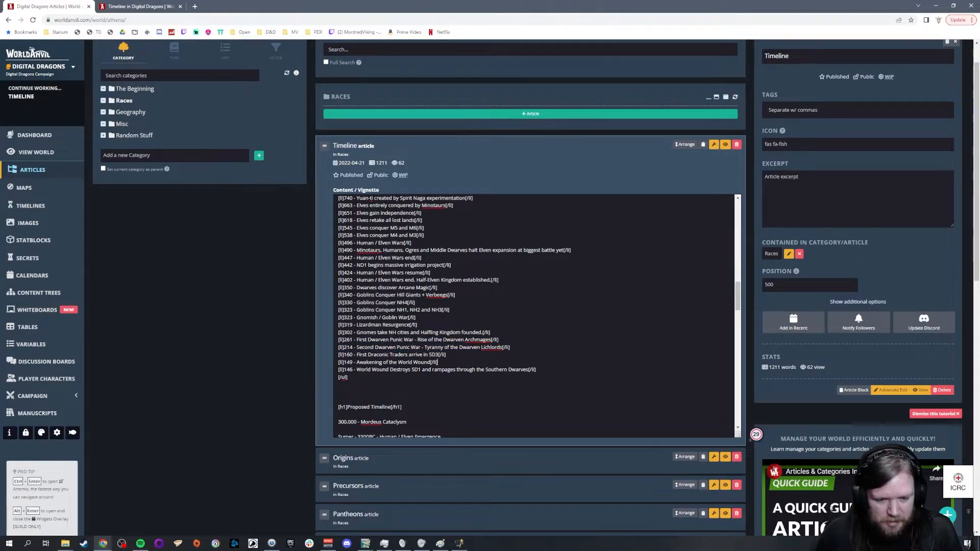
pyautogui.moveTo(438, 363); pyautogui.dragTo(300, 361)
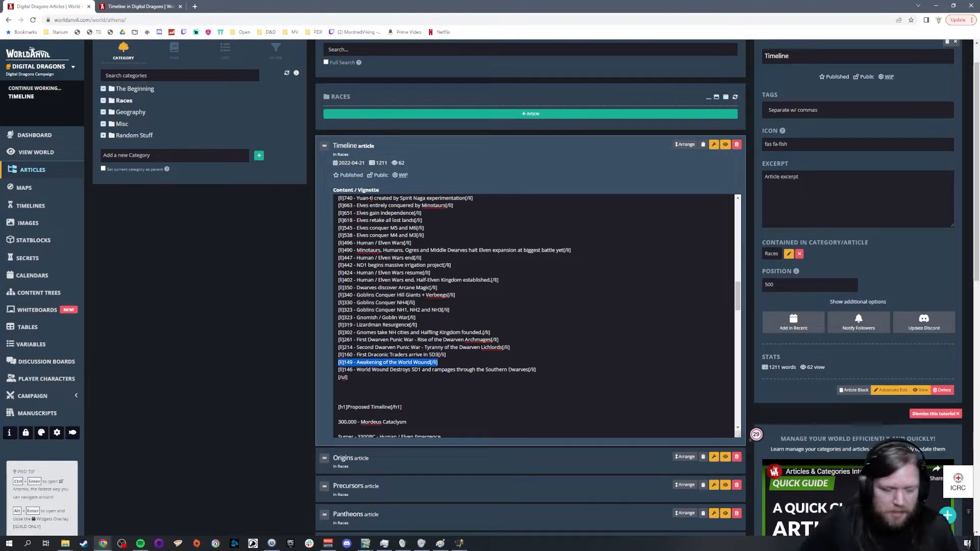
# Step: Leave the Timeline article and reopen the Pantheons article from the Races category
pyautogui.scroll(-10, 536, 316)
pyautogui.scroll(10, 536, 316)
pyautogui.scroll(1, 264, 334)
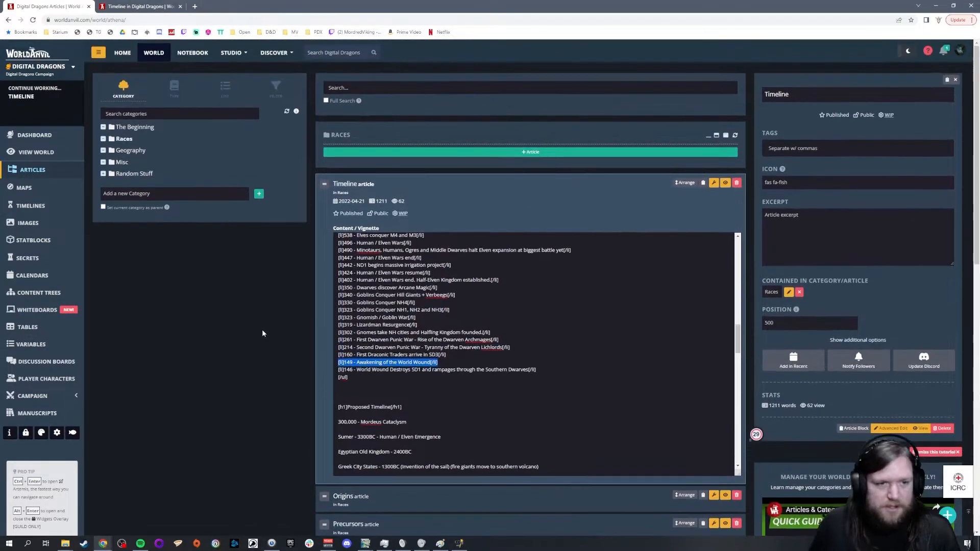
pyautogui.click(129, 151)
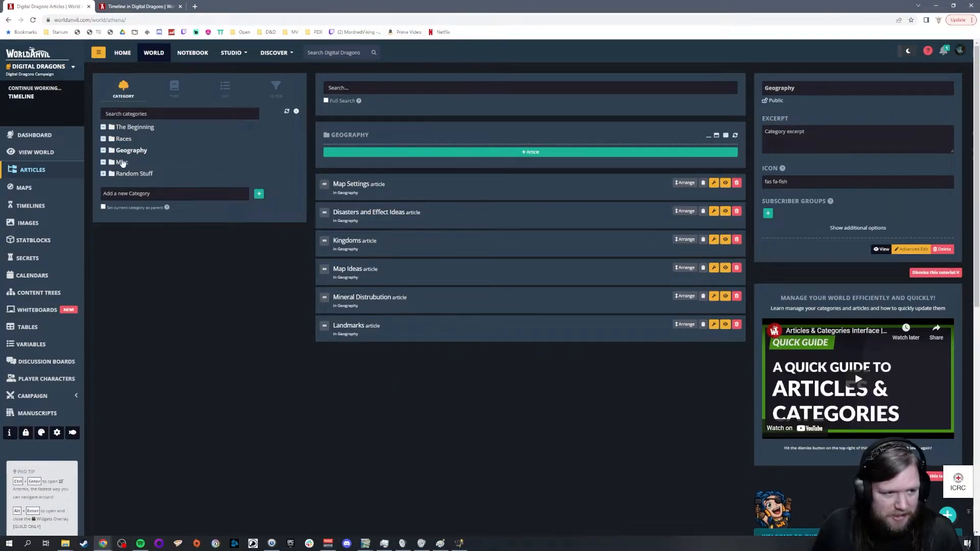
pyautogui.click(123, 162)
pyautogui.click(124, 139)
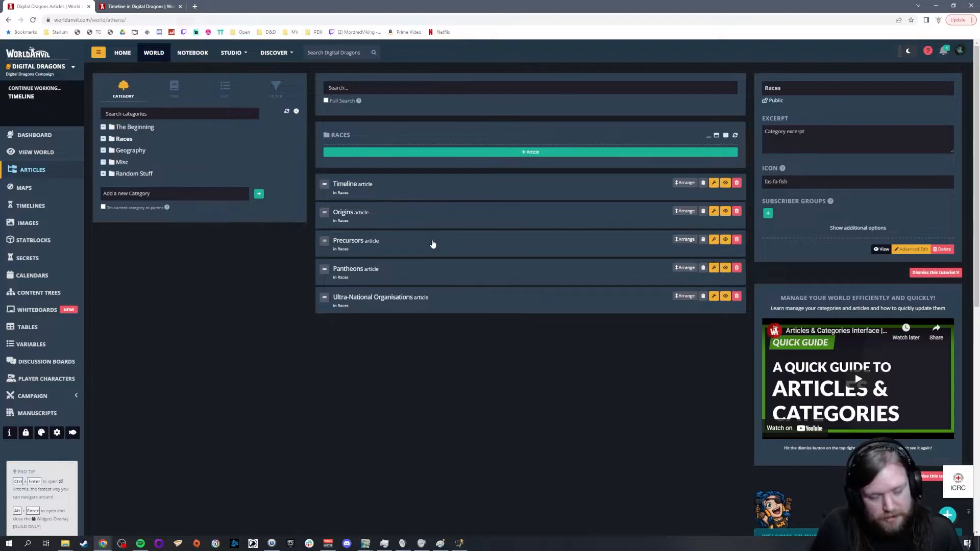
pyautogui.click(412, 271)
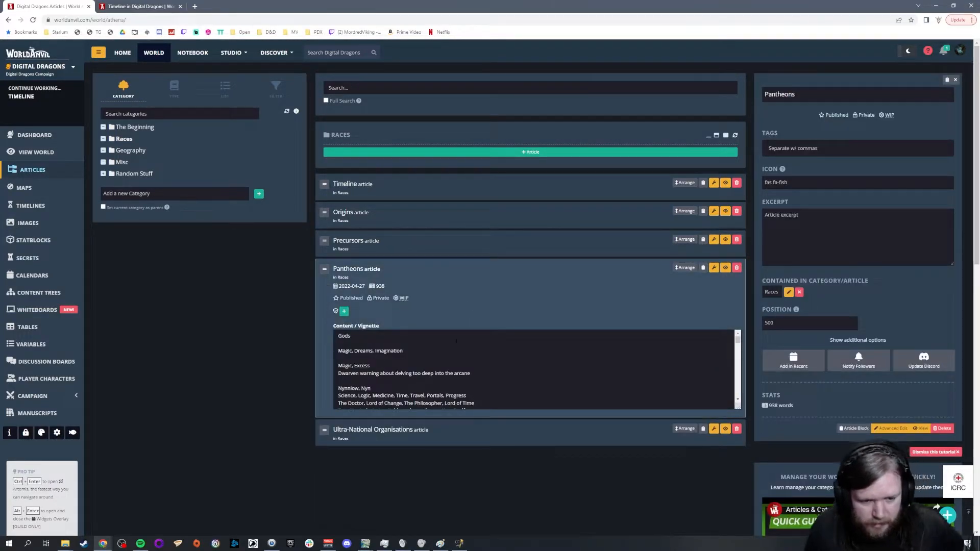
# Step: Append "- Tarrasque" to the Magic, Excess entry in the gods list
pyautogui.click(415, 365)
pyautogui.write('- Tar')
pyautogui.write('ras')
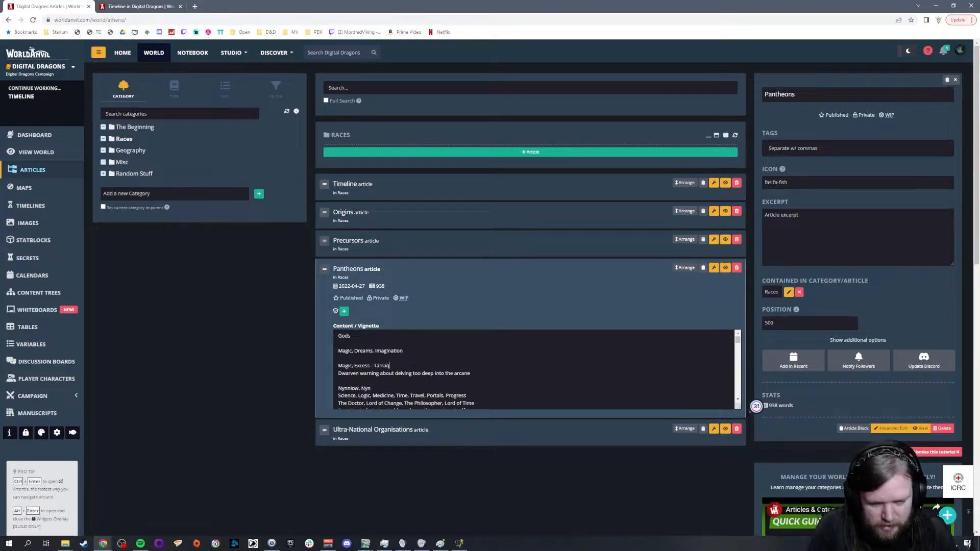
pyautogui.write('que')
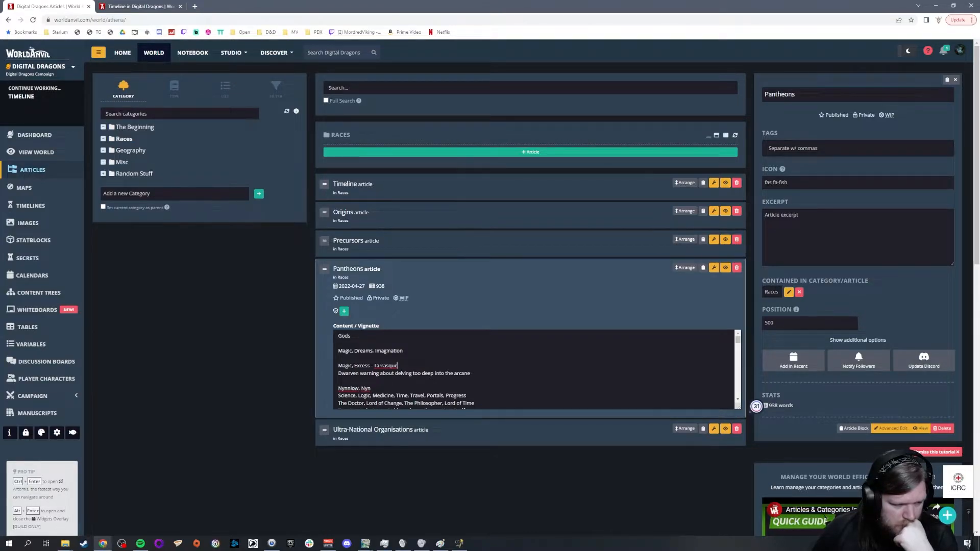
# Step: Insert a new pantheon headed Minotaurs between the Elven and Dwarven pantheons
pyautogui.scroll(-10, 535, 369)
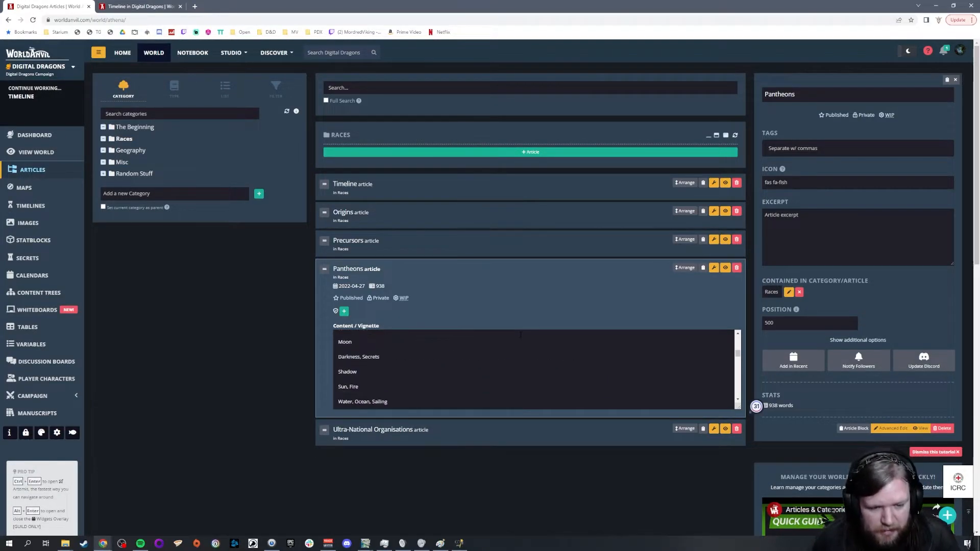
pyautogui.scroll(-8, 514, 346)
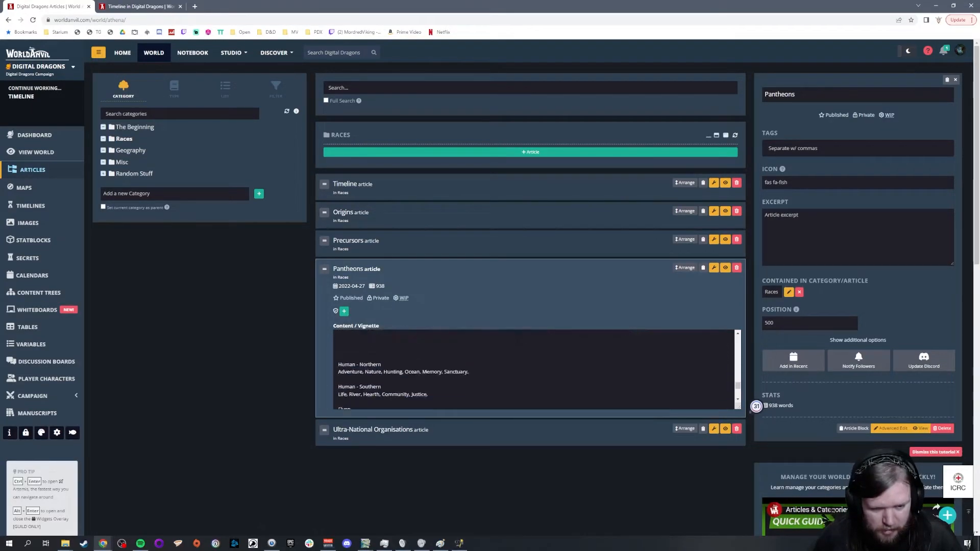
pyautogui.scroll(-2, 515, 346)
pyautogui.scroll(3, 514, 346)
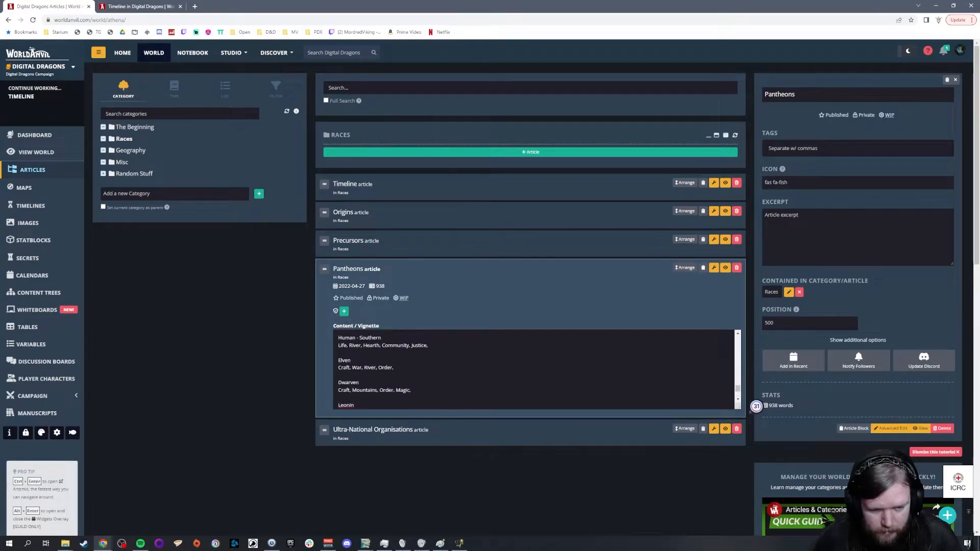
pyautogui.scroll(-1, 412, 367)
pyautogui.scroll(-2, 413, 366)
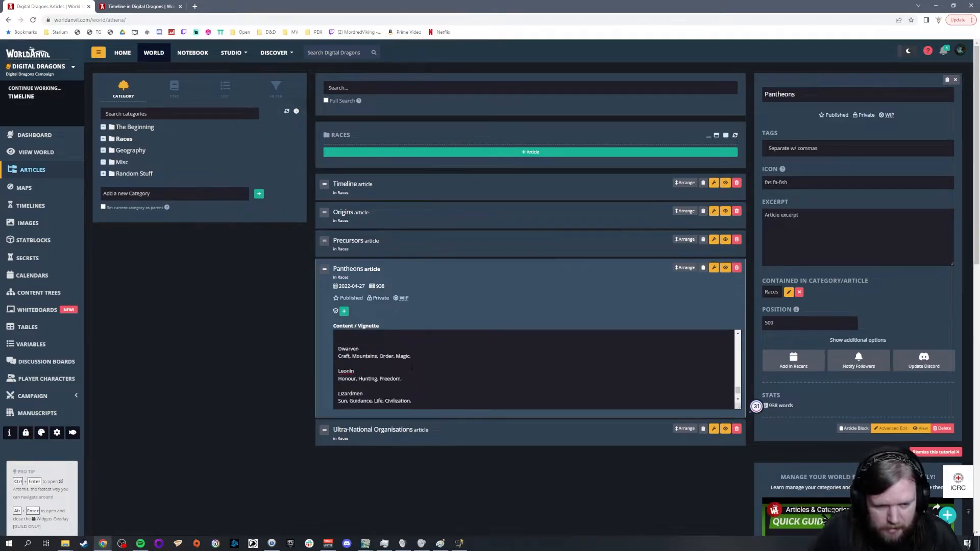
pyautogui.write('Minotaurs')
pyautogui.press('Return')
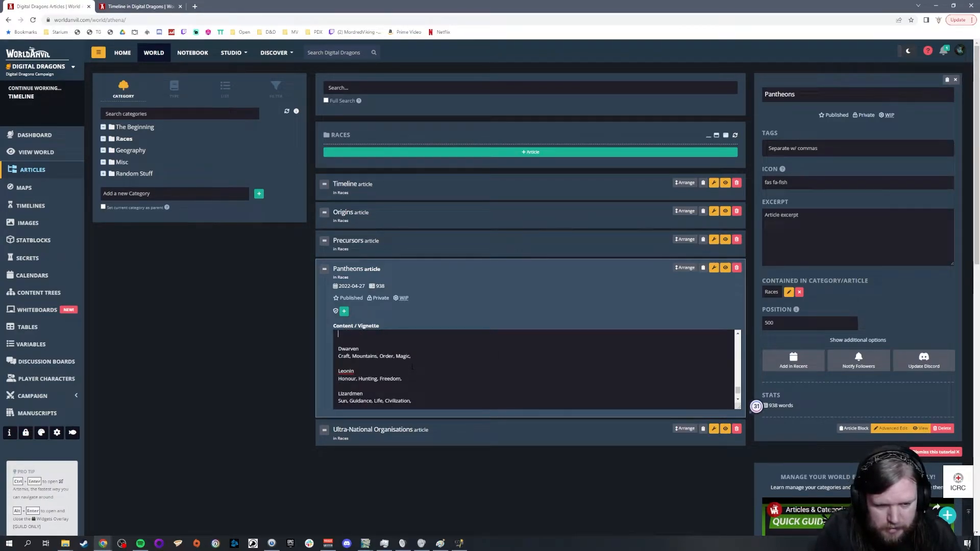
# Step: Give the Minotaurs pantheon the domains War, Craft and Construction
pyautogui.scroll(2, 412, 366)
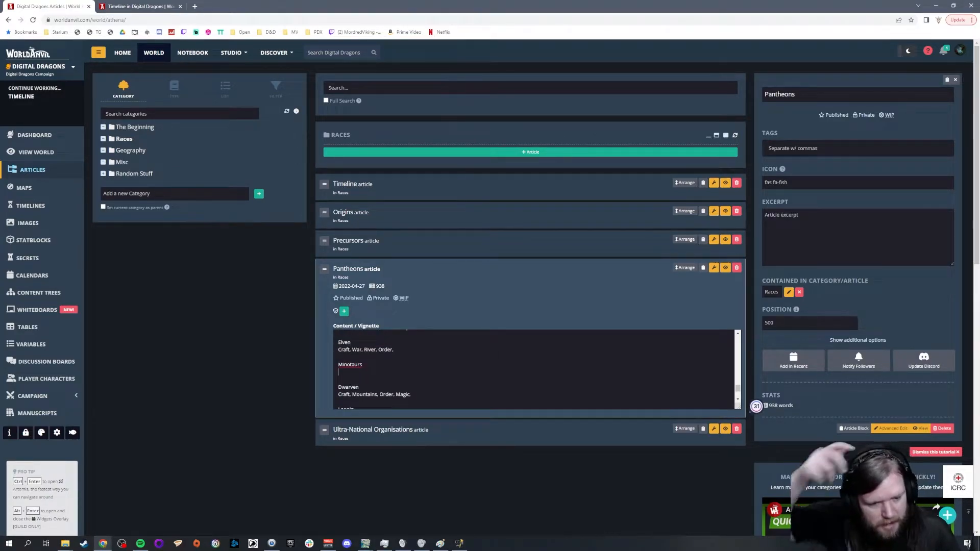
pyautogui.write('War, Su')
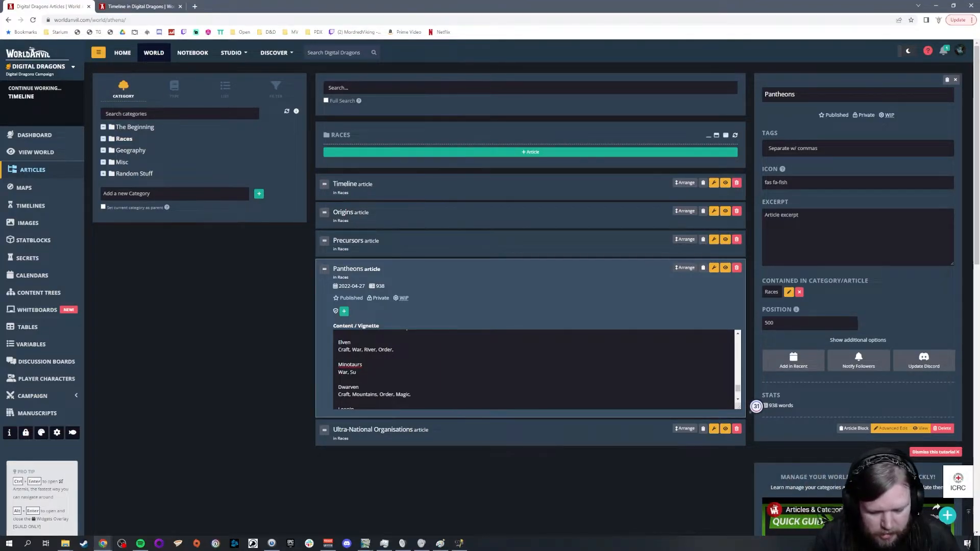
pyautogui.press('BackSpace')
pyautogui.press('BackSpace')
pyautogui.write('Craft,')
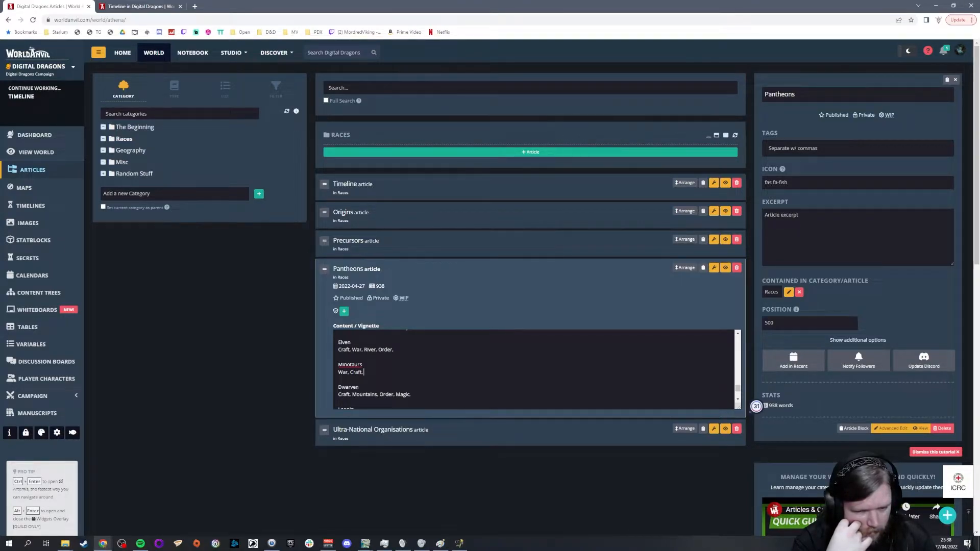
pyautogui.write('Construction,')
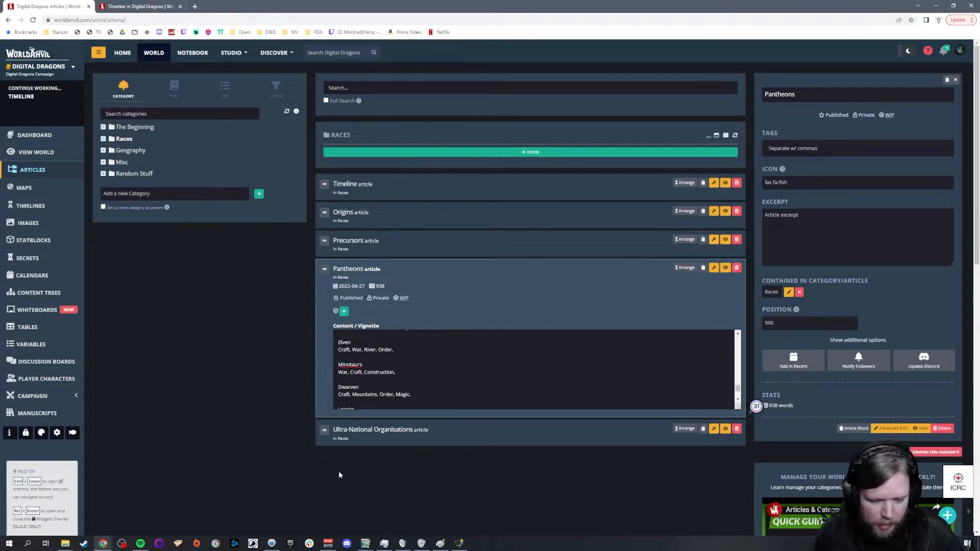
# Step: Examine the Minotaur territory on the WorldOrigin15_1300bc map in GIMP and add Strength to the Minotaurs domains in World Anvil
pyautogui.click(366, 544)
pyautogui.click(255, 511)
pyautogui.scroll(2, 562, 232)
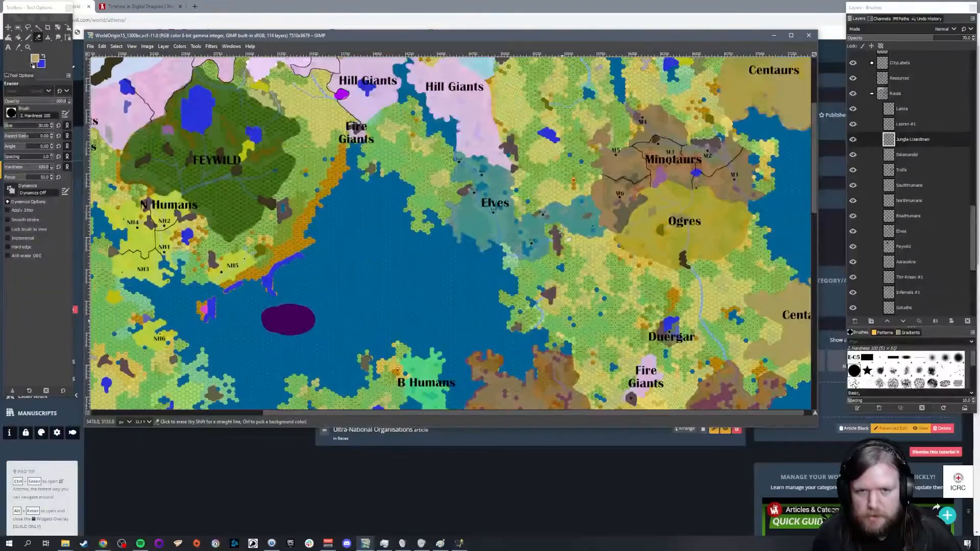
pyautogui.scroll(2, 562, 233)
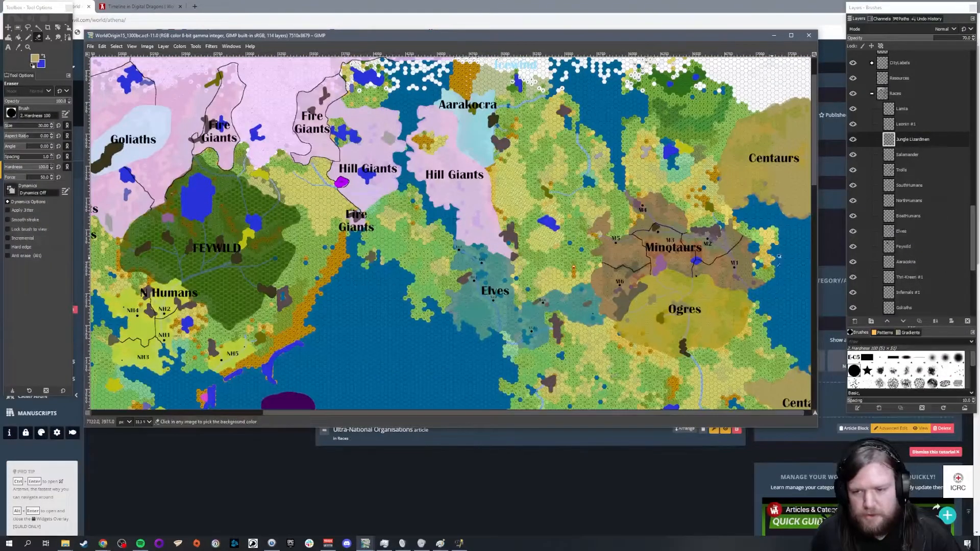
pyautogui.keyDown('ctrl'); pyautogui.scroll(2, 771, 257); pyautogui.keyUp('ctrl')
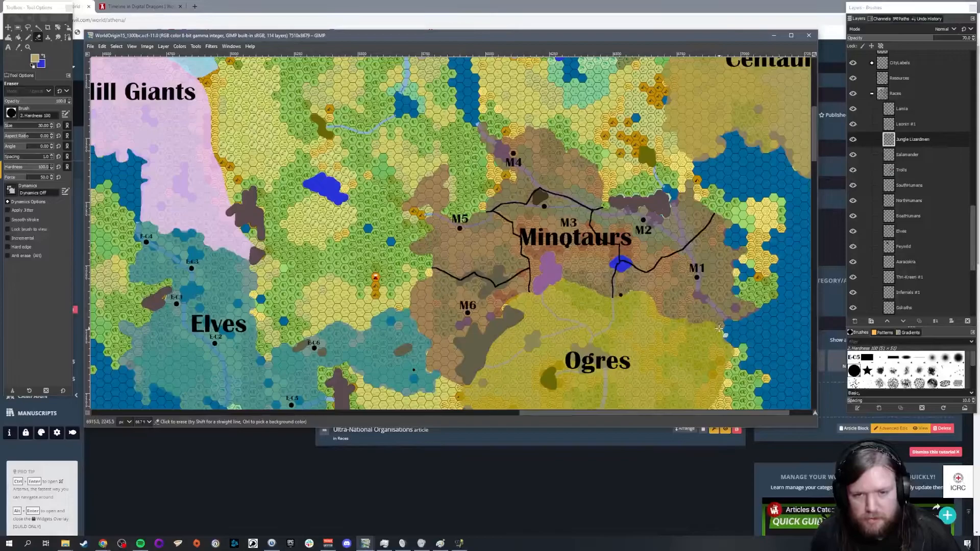
pyautogui.scroll(2, 724, 319)
pyautogui.scroll(-2, 722, 210)
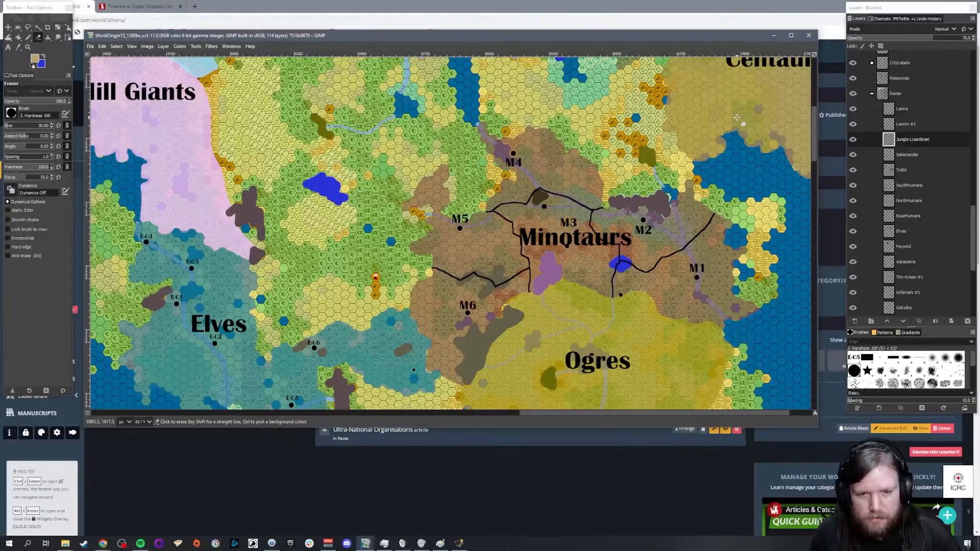
pyautogui.click(313, 464)
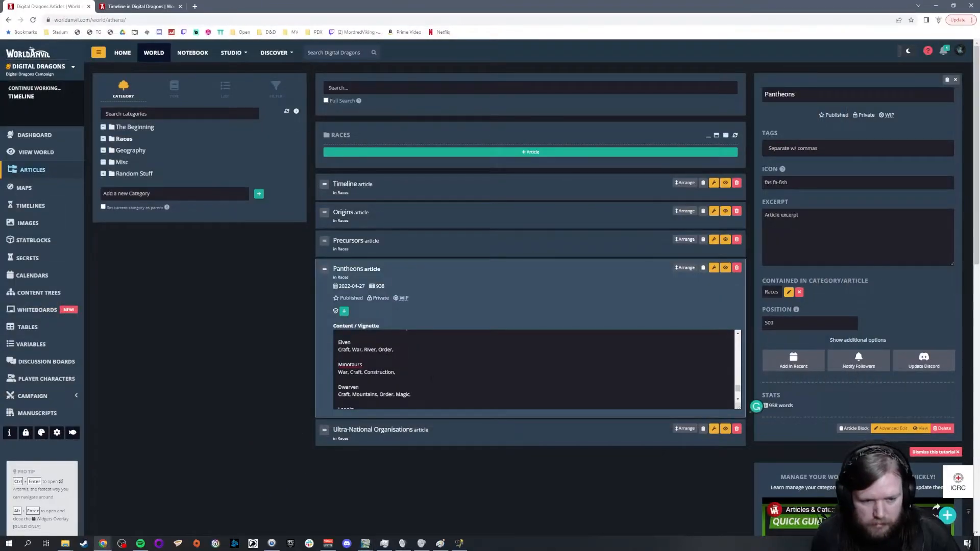
pyautogui.write('Strength,')
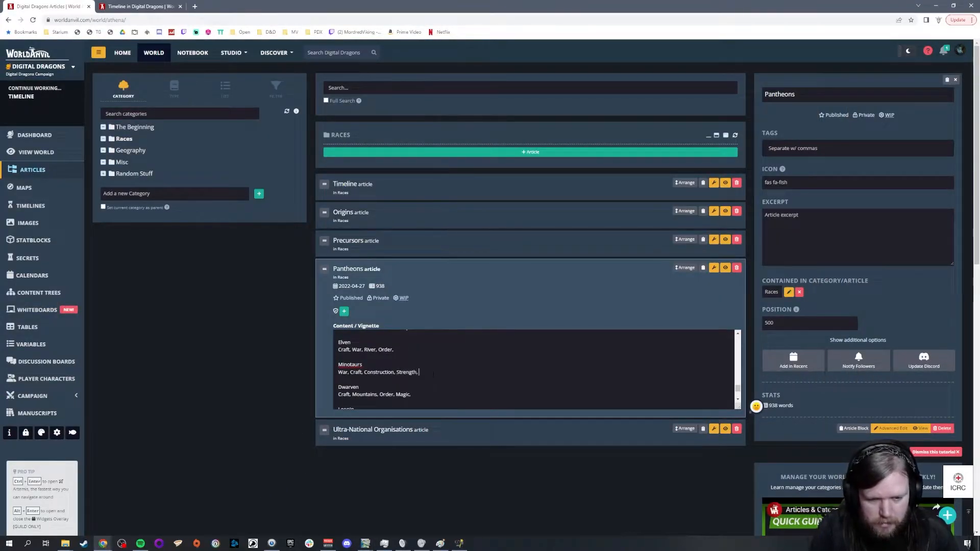
# Step: Recheck the Minotaur lands on the GIMP map and set the first Minotaurs domain in World Anvil to Conquest
pyautogui.moveTo(365, 543)
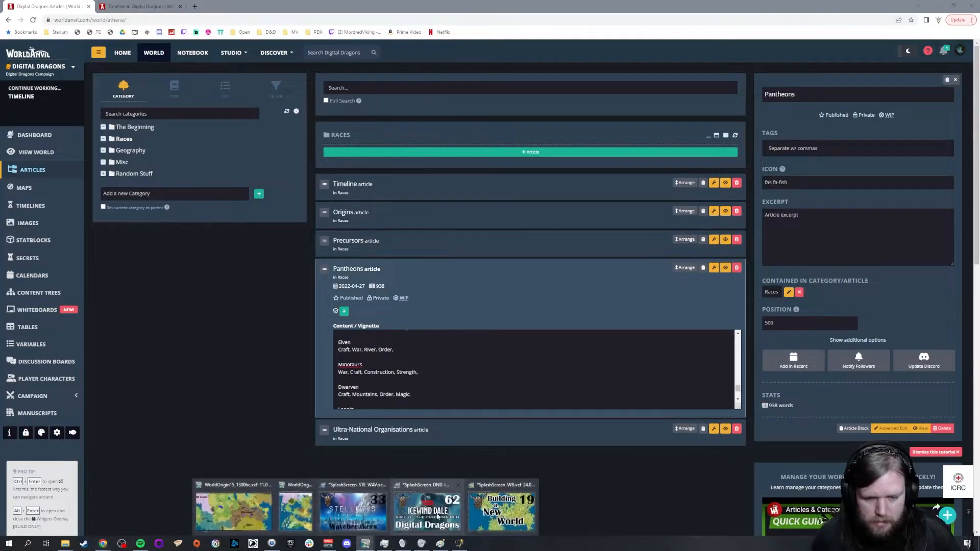
pyautogui.click(238, 506)
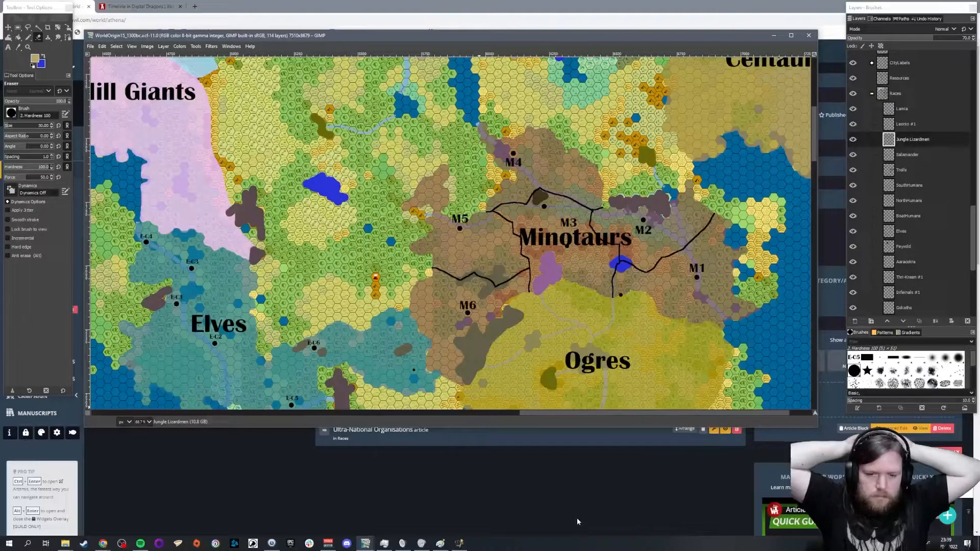
pyautogui.hotkey('alt', 'Tab')
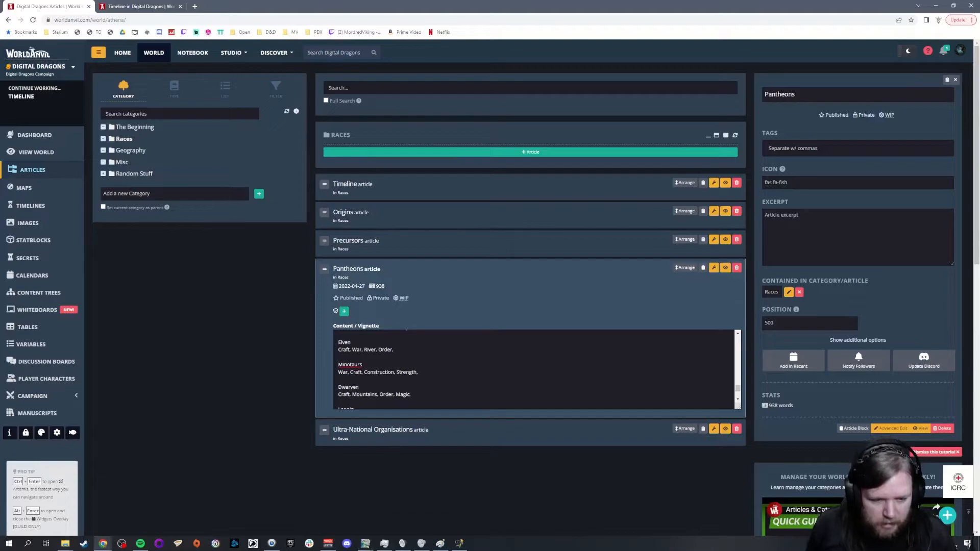
pyautogui.doubleClick(339, 372)
pyautogui.write('Conquest')
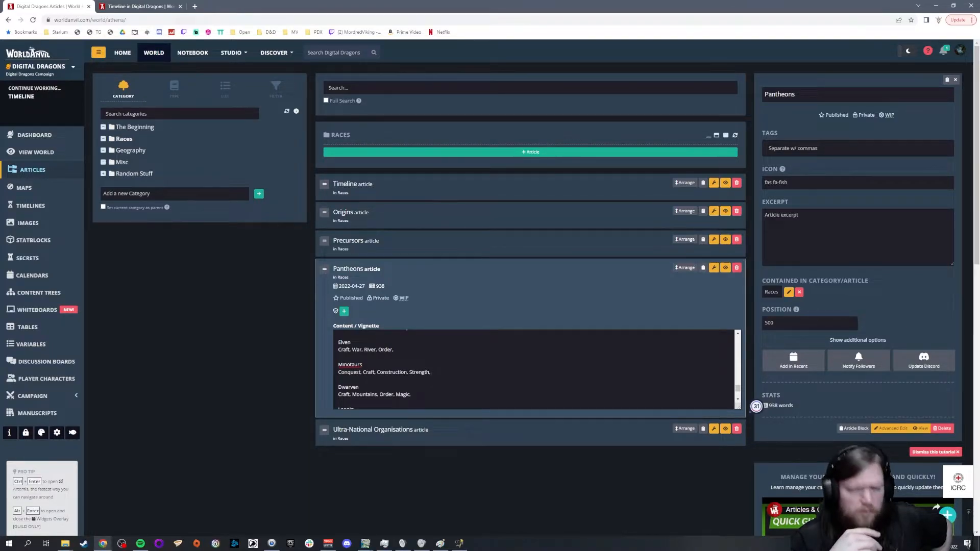
# Step: Search Google in a new tab for whether Birmingham is on a river, read the answer and close the tab
pyautogui.click(194, 7)
pyautogui.write('Is Birmingham on a river')
pyautogui.press('Down')
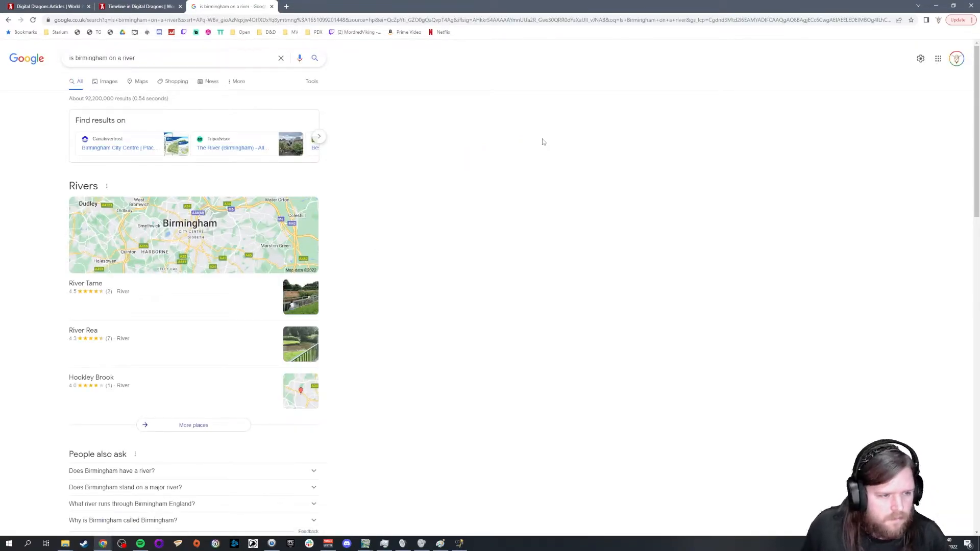
pyautogui.scroll(-4, 536, 153)
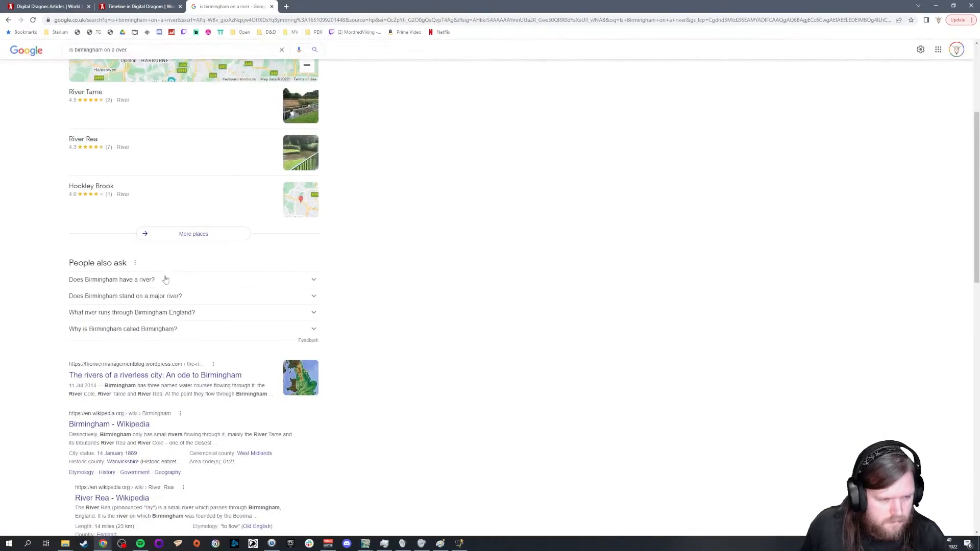
pyautogui.click(165, 280)
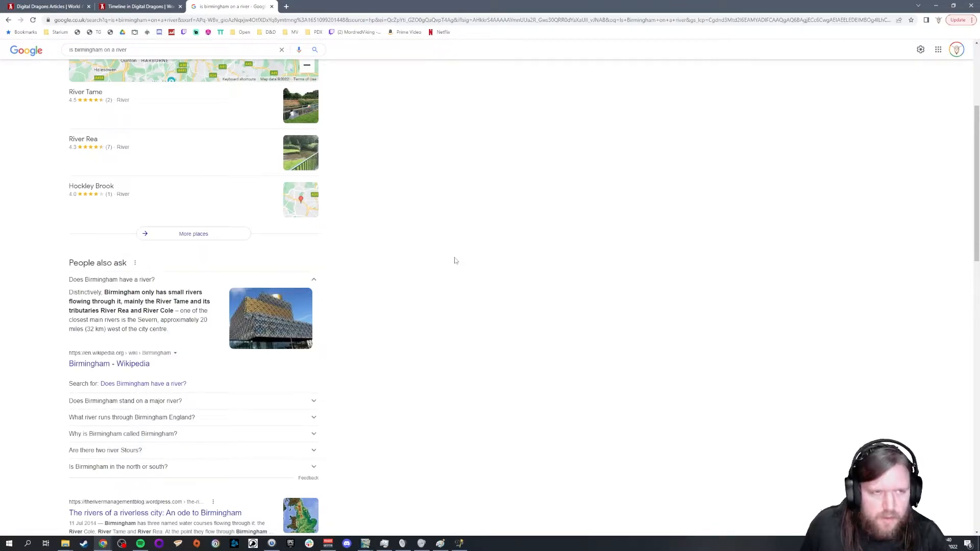
pyautogui.scroll(3, 441, 273)
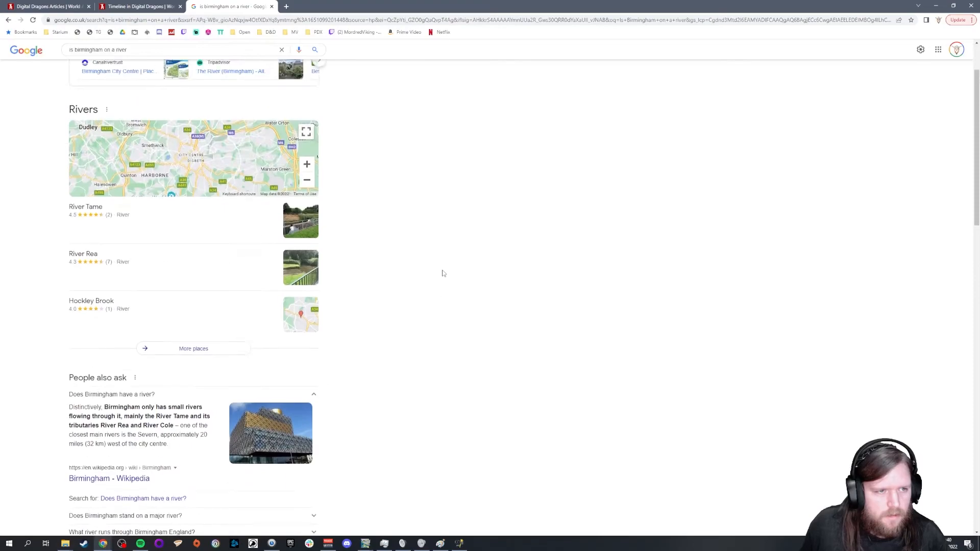
pyautogui.click(271, 7)
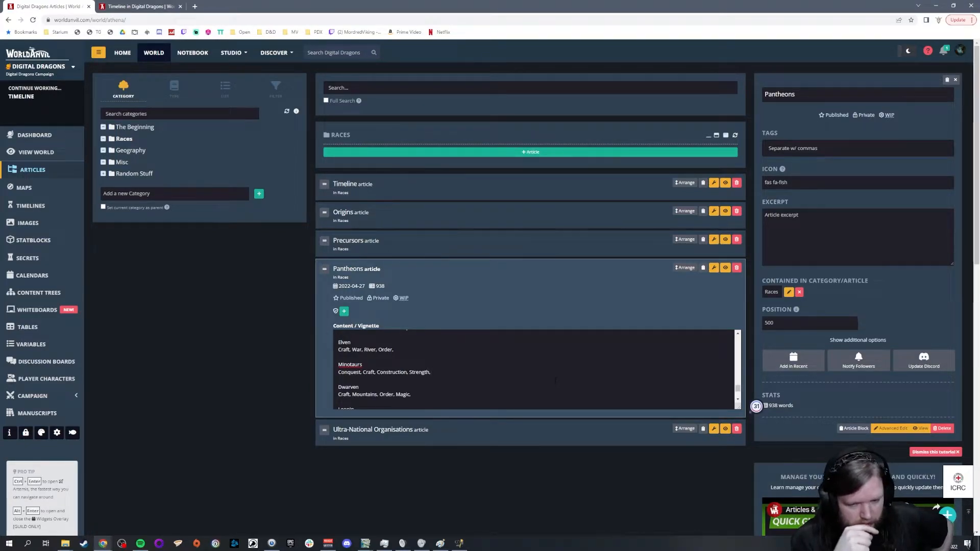
# Step: Replace the last domain of the Minotaurs pantheon with Dominance
pyautogui.press('BackSpace')
pyautogui.press('BackSpace')
pyautogui.press('BackSpace')
pyautogui.press('BackSpace')
pyautogui.press('BackSpace')
pyautogui.press('BackSpace')
pyautogui.press('BackSpace')
pyautogui.press('BackSpace')
pyautogui.press('BackSpace')
pyautogui.press('BackSpace')
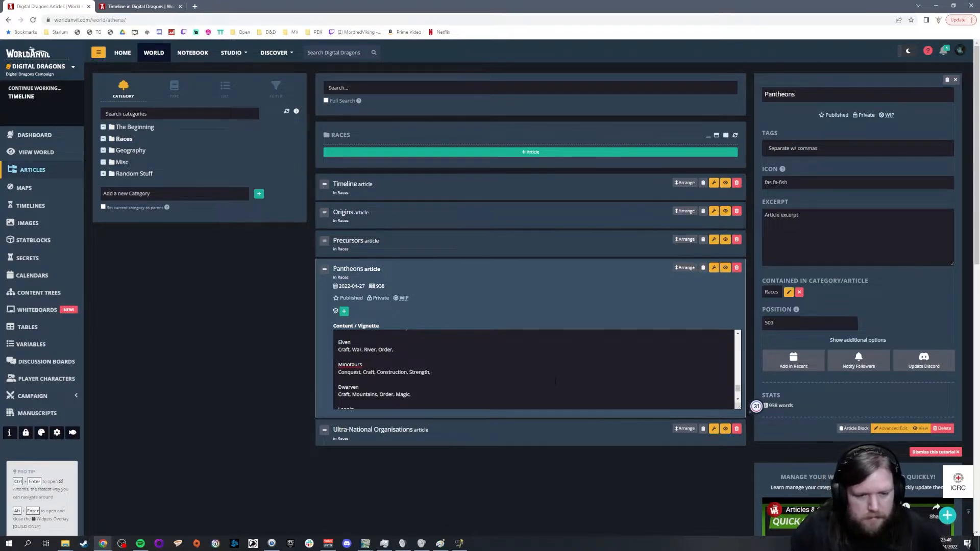
pyautogui.write('Dominance,')
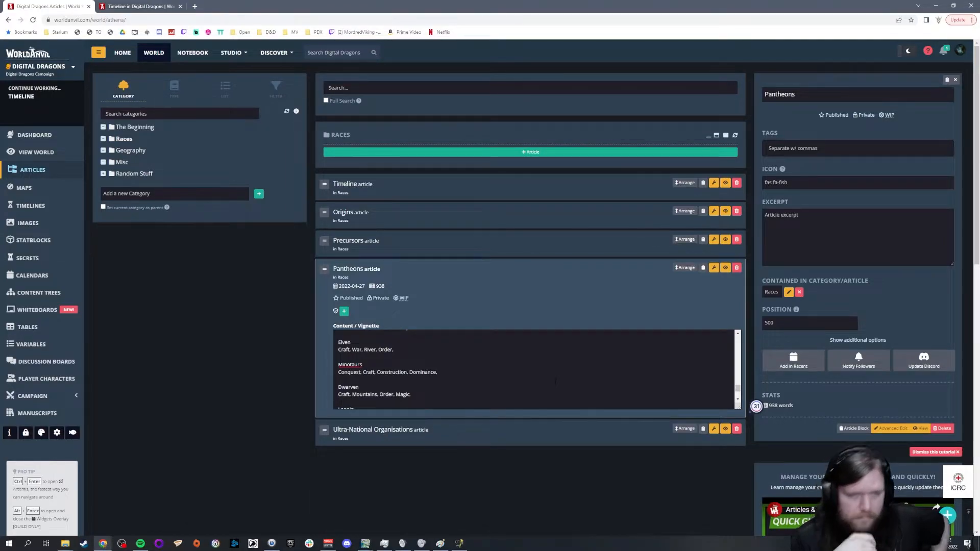
# Step: Look up dominance on Thesaurus.com in a new tab and examine its synonyms and related words
pyautogui.click(194, 6)
pyautogui.write('thes')
pyautogui.press('Return')
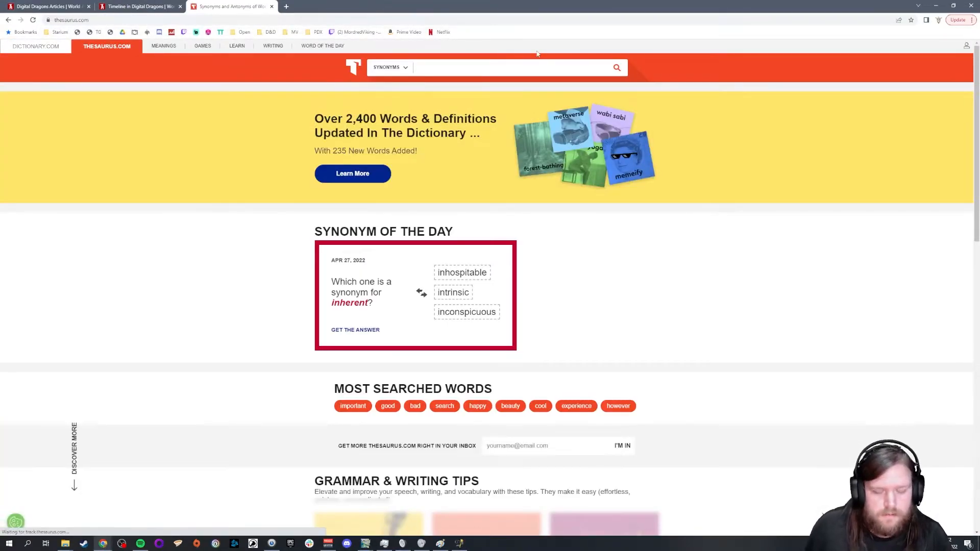
pyautogui.write('dominance')
pyautogui.press('Return')
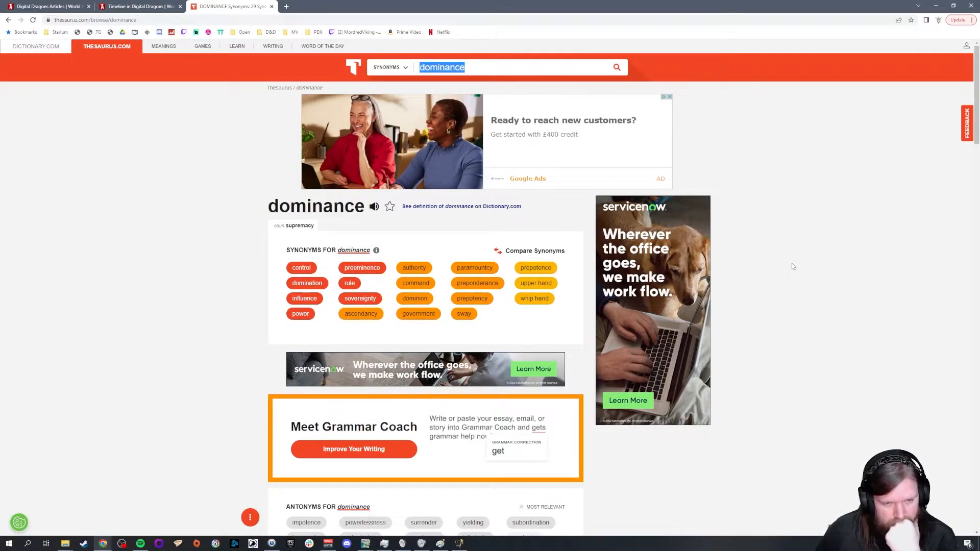
pyautogui.scroll(-8, 791, 263)
pyautogui.scroll(-8, 811, 283)
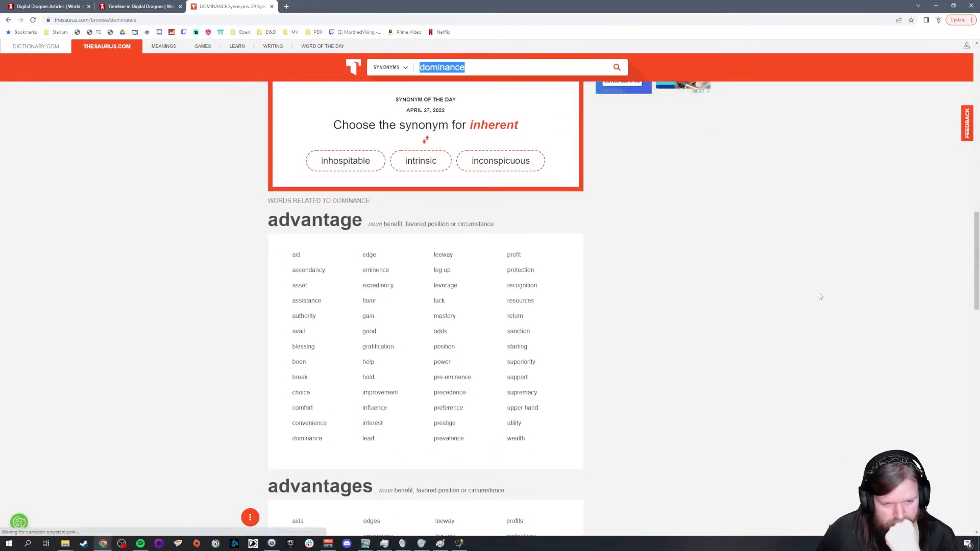
# Step: Examine the related words for dominance on the first and second Thesaurus.com result pages, including the domination and dominion groups
pyautogui.scroll(-5, 820, 293)
pyautogui.scroll(-5, 828, 300)
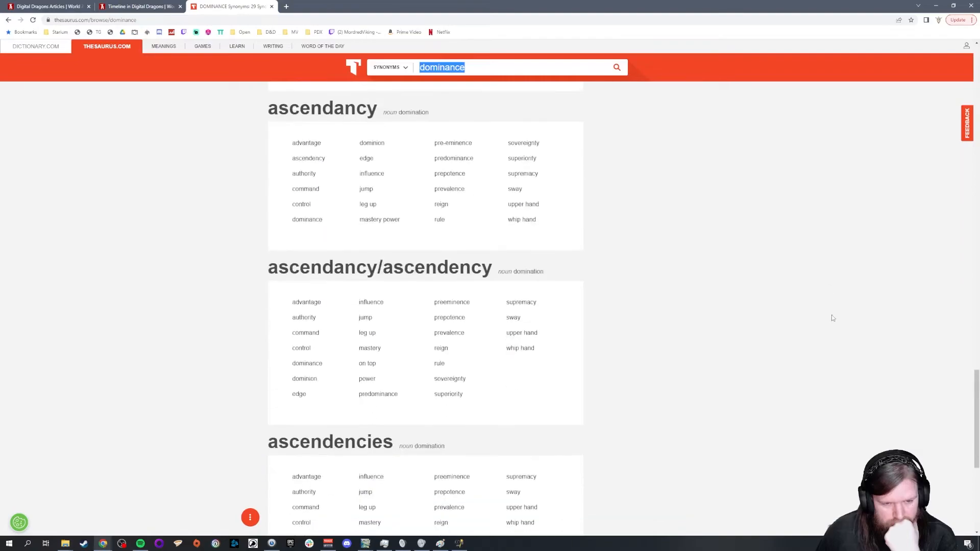
pyautogui.scroll(-6, 833, 359)
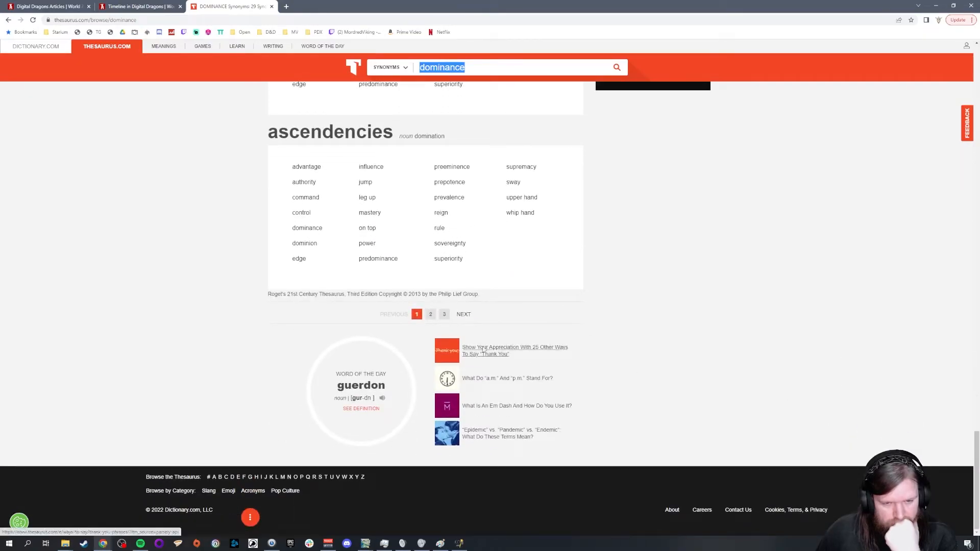
pyautogui.click(432, 316)
pyautogui.scroll(-5, 760, 316)
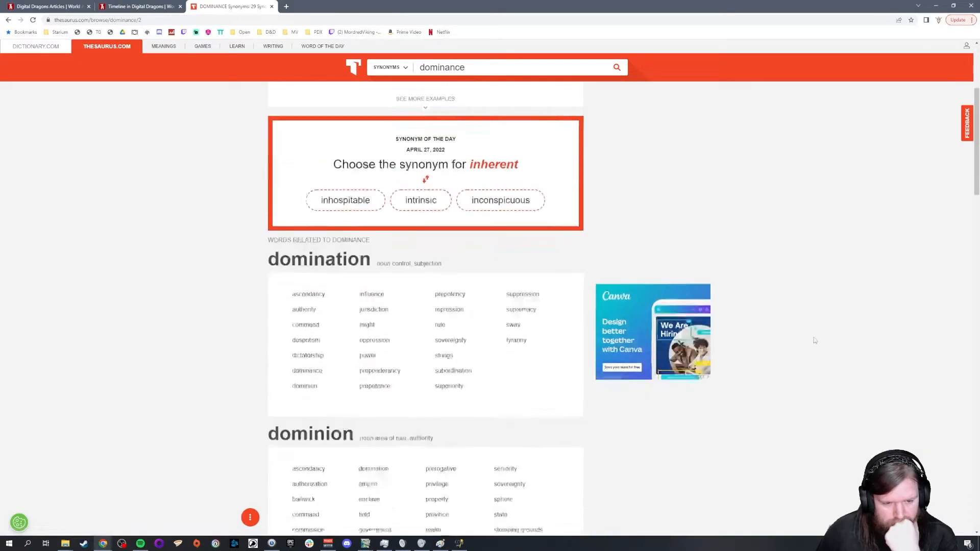
pyautogui.scroll(-3, 815, 334)
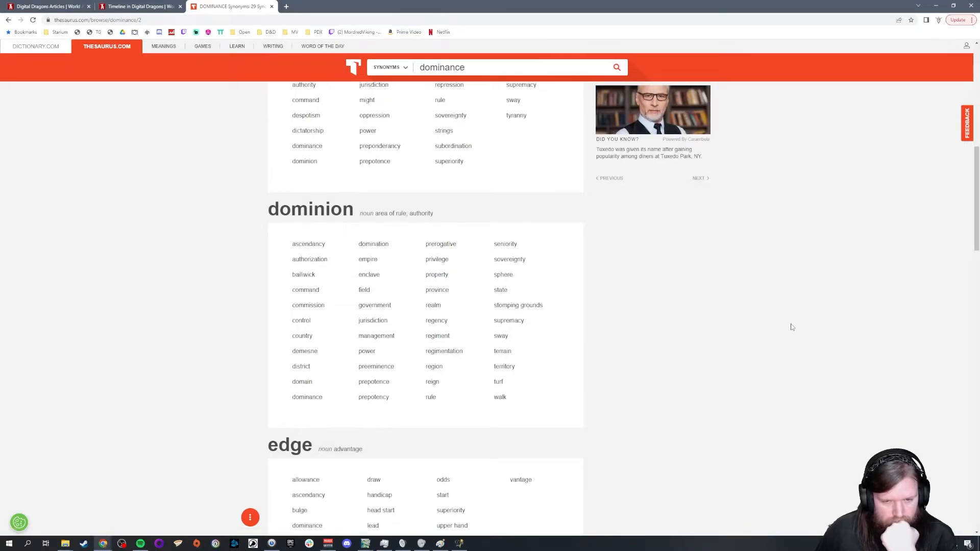
pyautogui.scroll(2, 791, 327)
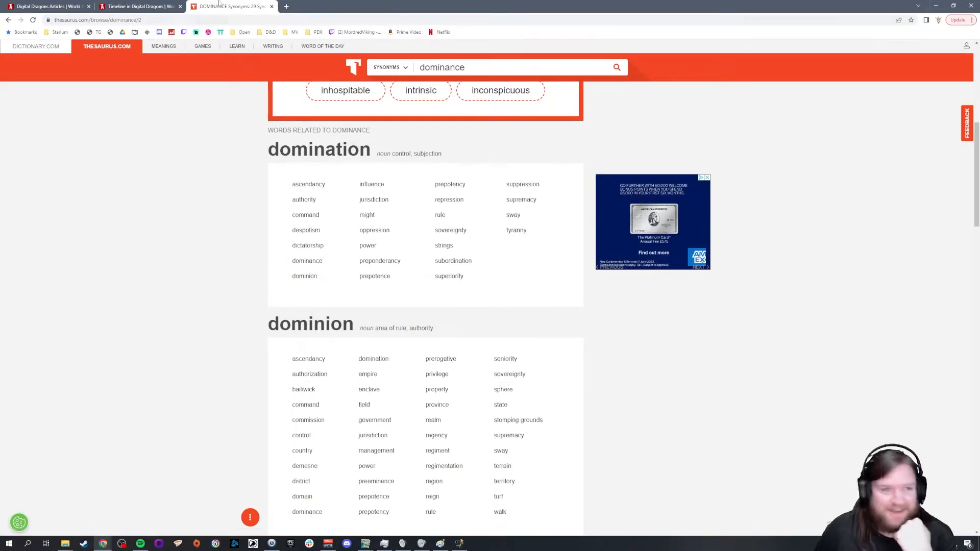
# Step: Switch back to World Anvil and add Gardening to the end of the Minotaurs pantheon's domains
pyautogui.click(56, 6)
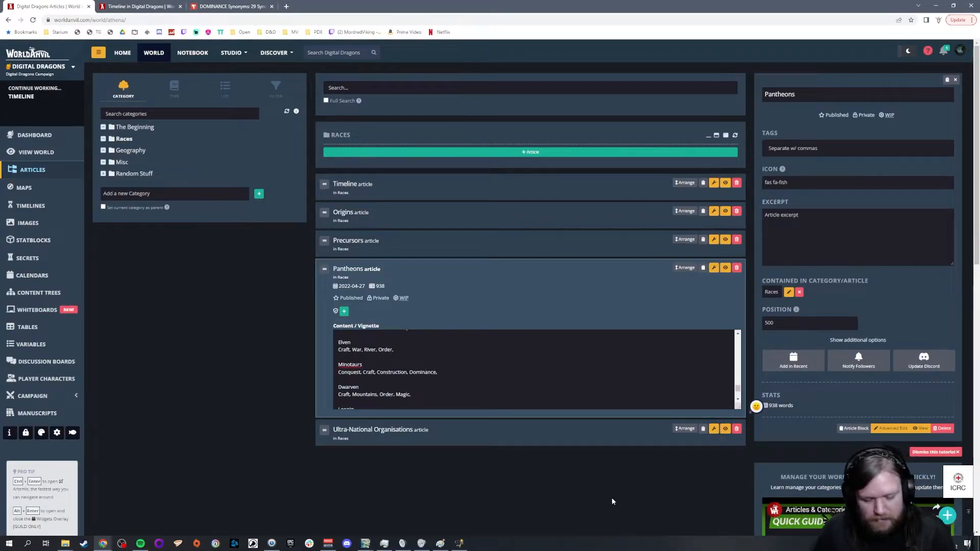
pyautogui.write('Gardening,')
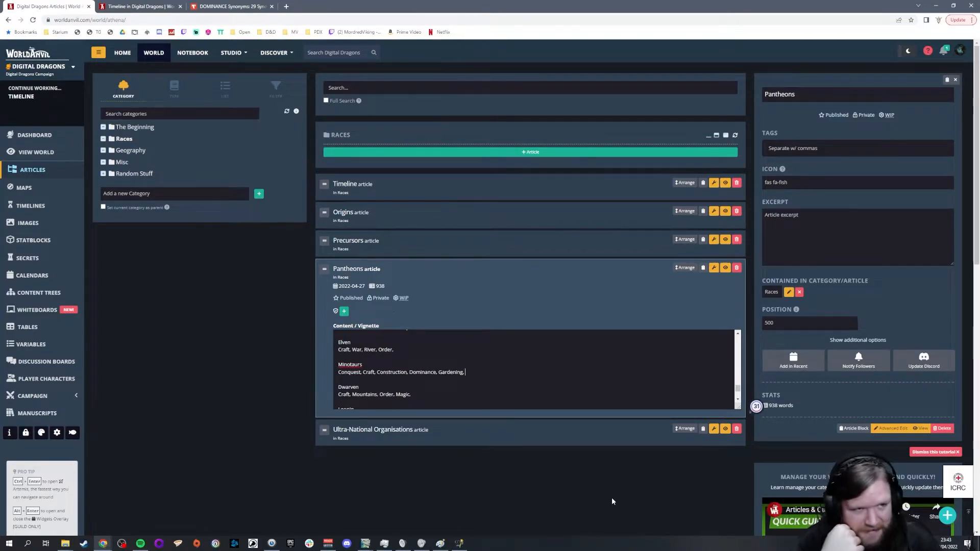
# Step: Search Google in a new tab for labyrinth and look through the results
pyautogui.hotkey('ctrl', 't')
pyautogui.write('google.co.uk')
pyautogui.press('Return')
pyautogui.write('Labary')
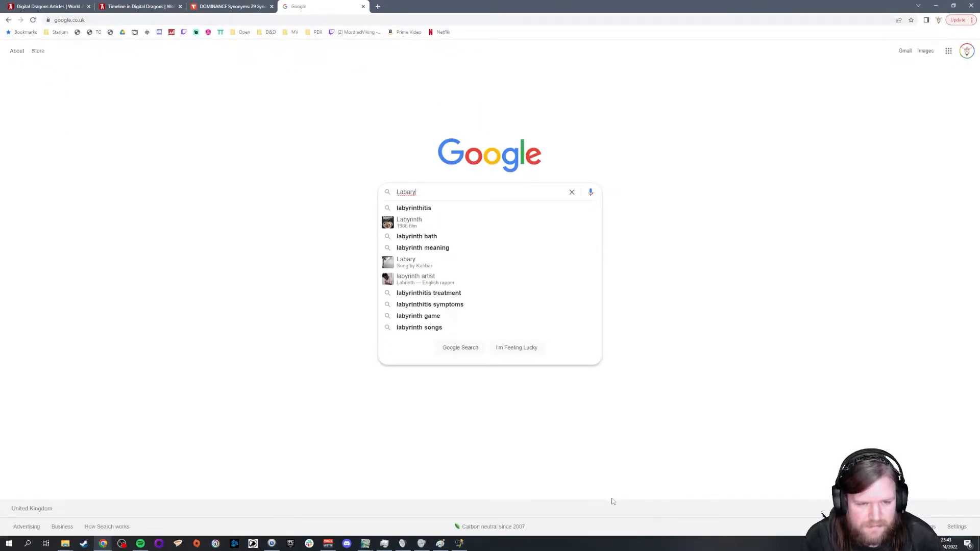
pyautogui.write('nth')
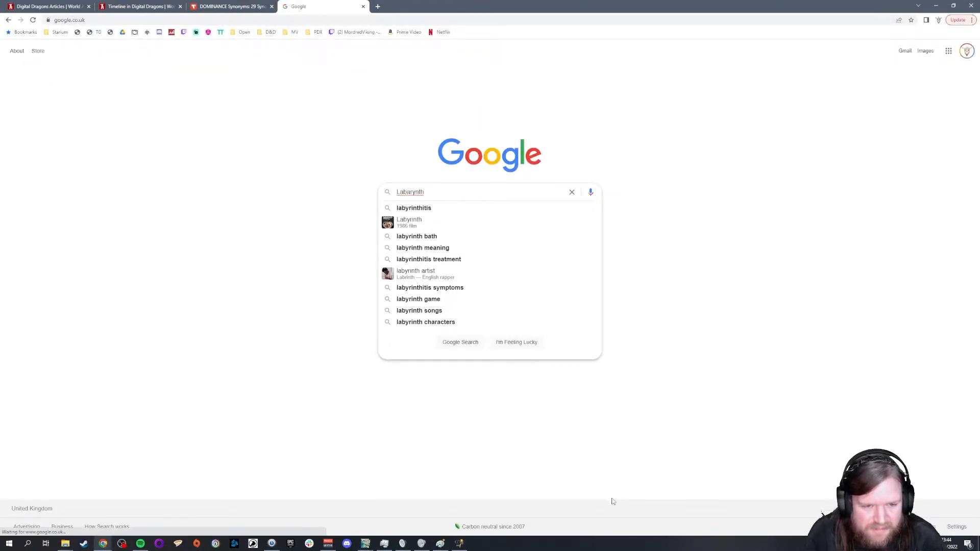
pyautogui.press('Down')
pyautogui.press('Down')
pyautogui.press('Return')
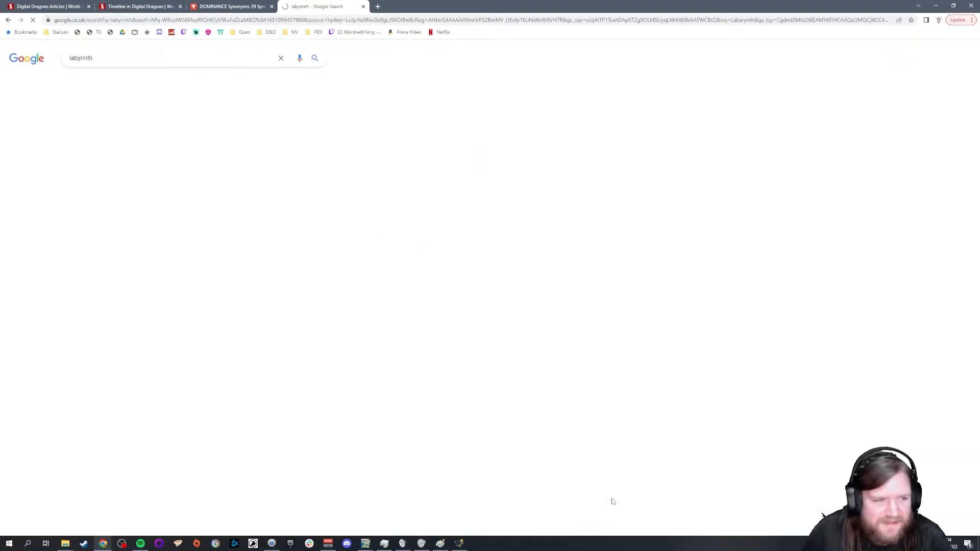
pyautogui.click(98, 60)
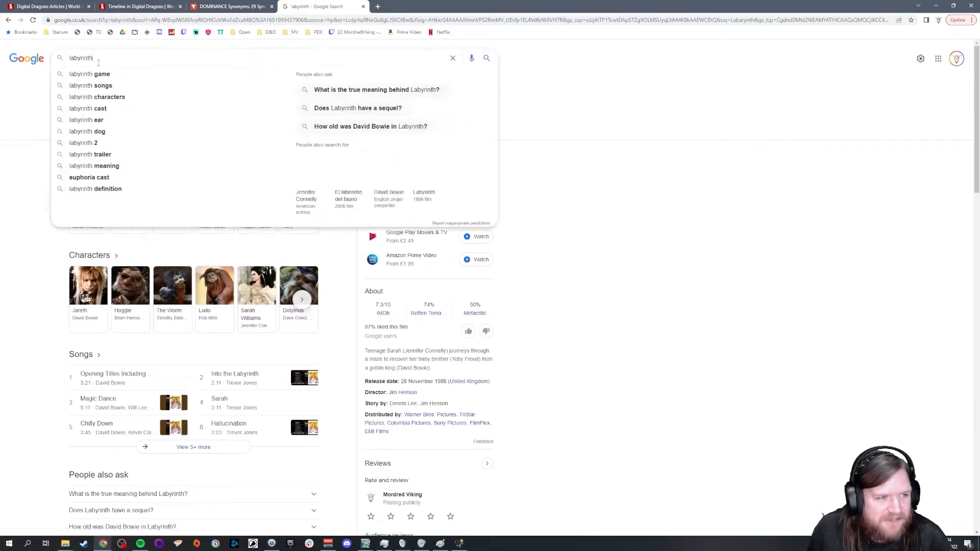
pyautogui.press('Return')
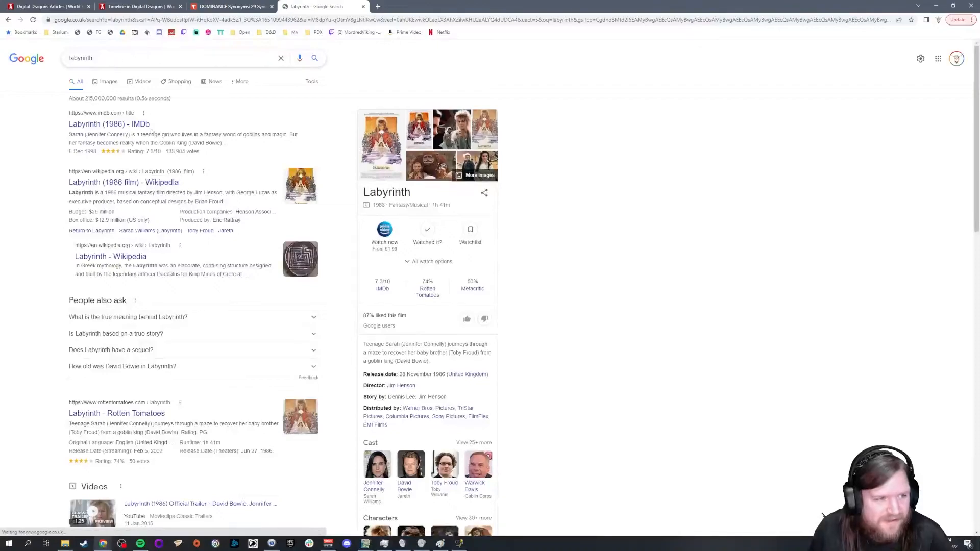
pyautogui.scroll(-3, 54, 191)
pyautogui.scroll(3, 54, 184)
# Step: Replace the Google query with minotaur's labyrinth and read the results
pyautogui.moveTo(94, 58); pyautogui.dragTo(25, 58)
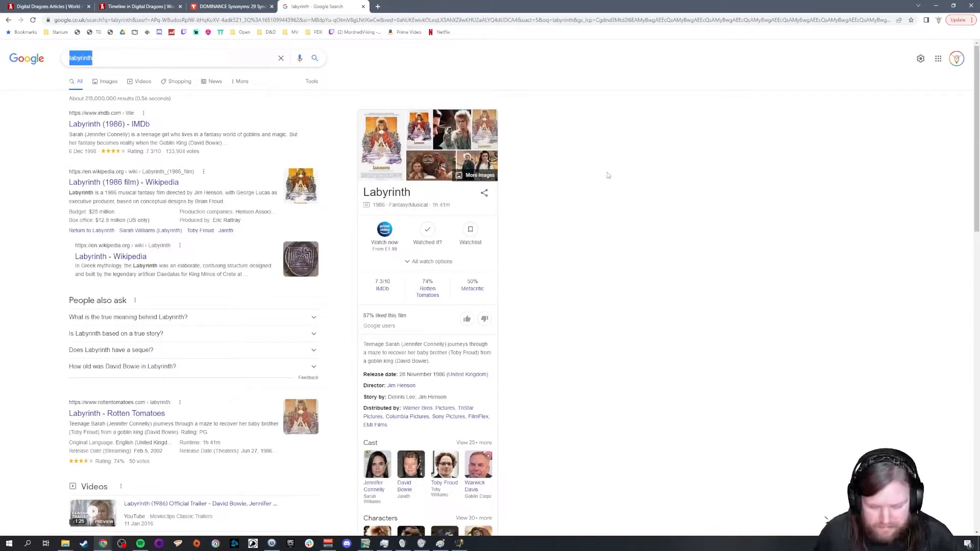
pyautogui.write('minotaur')
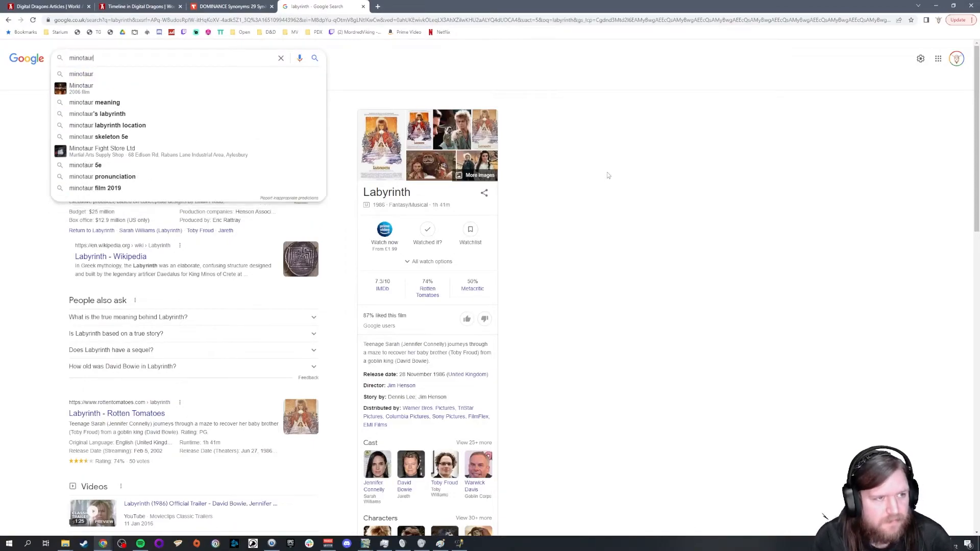
pyautogui.write("'s lab")
pyautogui.press('Down')
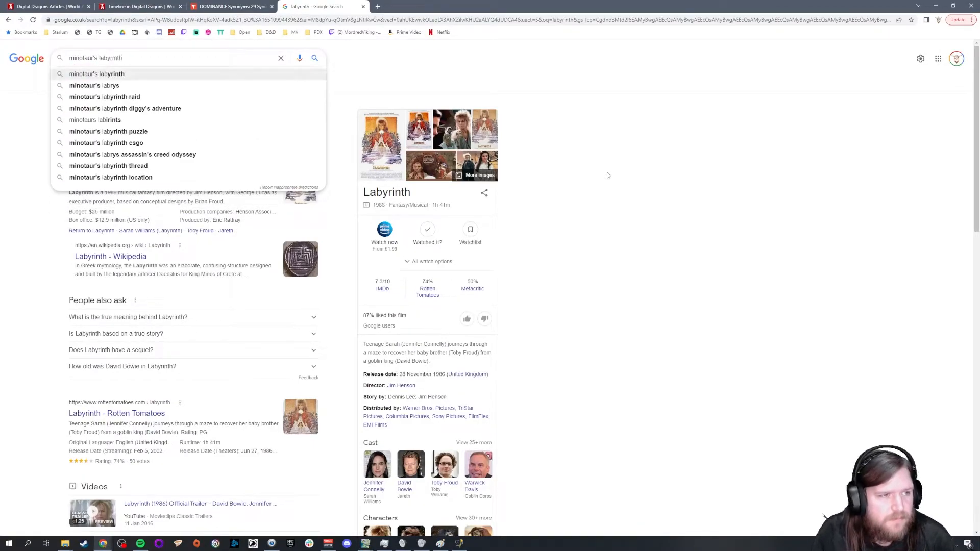
pyautogui.press('Return')
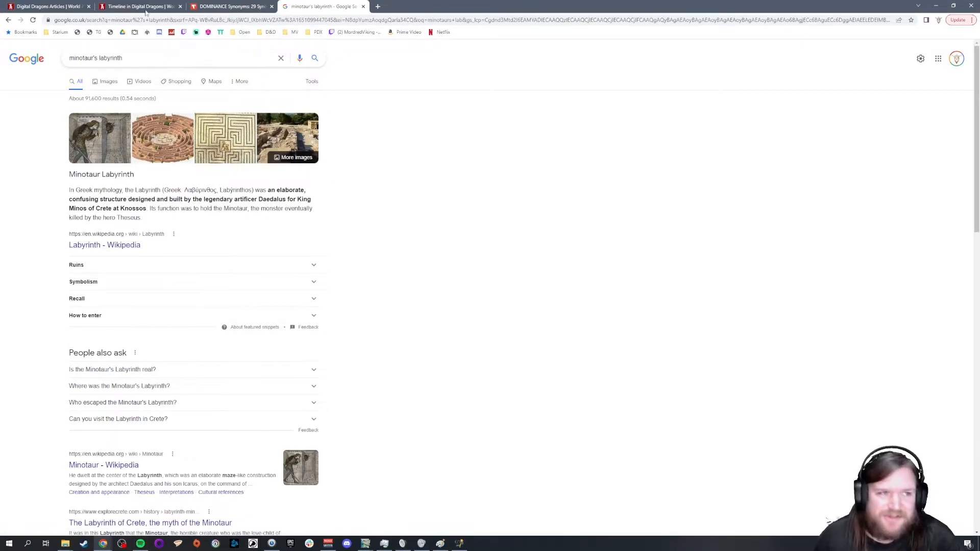
# Step: Return to the Pantheons article in World Anvil and remove Gardening from the Minotaurs domains
pyautogui.hotkey('ctrl', '1')
pyautogui.press('BackSpace')
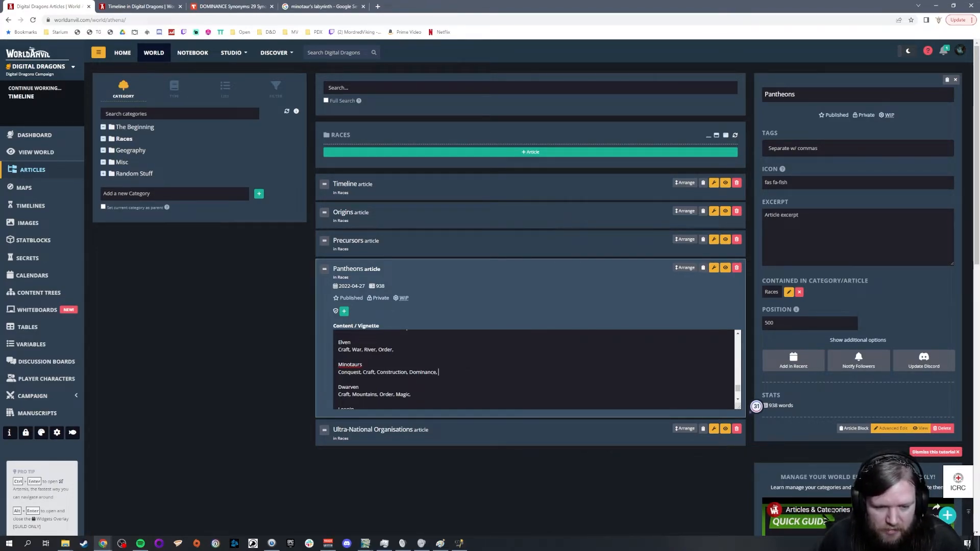
# Step: At the start of the gods list, move the name Tarrasque onto its own line above Magic, Excess
pyautogui.scroll(3, 485, 387)
pyautogui.scroll(-3, 485, 387)
pyautogui.scroll(5, 484, 387)
pyautogui.scroll(6, 485, 386)
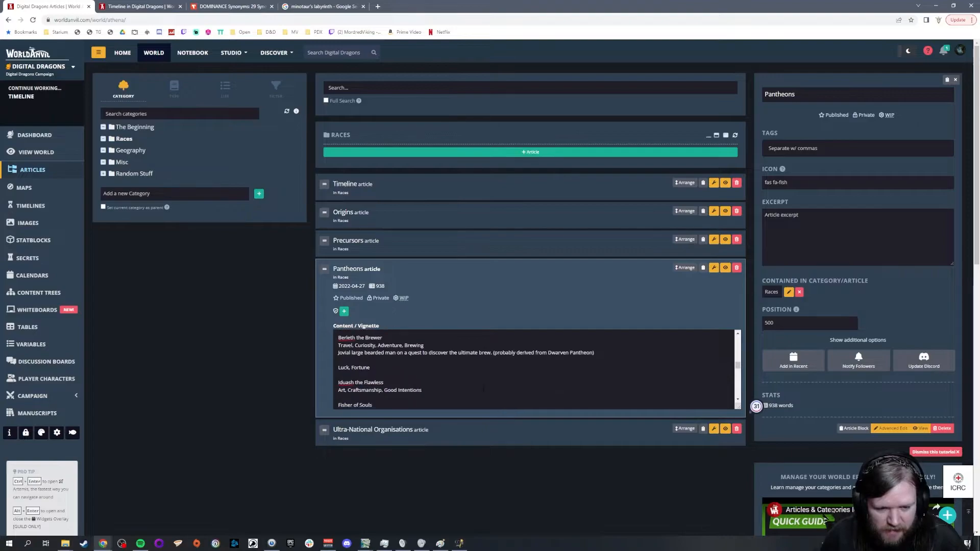
pyautogui.scroll(4, 484, 389)
pyautogui.scroll(4, 482, 391)
pyautogui.scroll(2, 482, 389)
pyautogui.scroll(8, 482, 389)
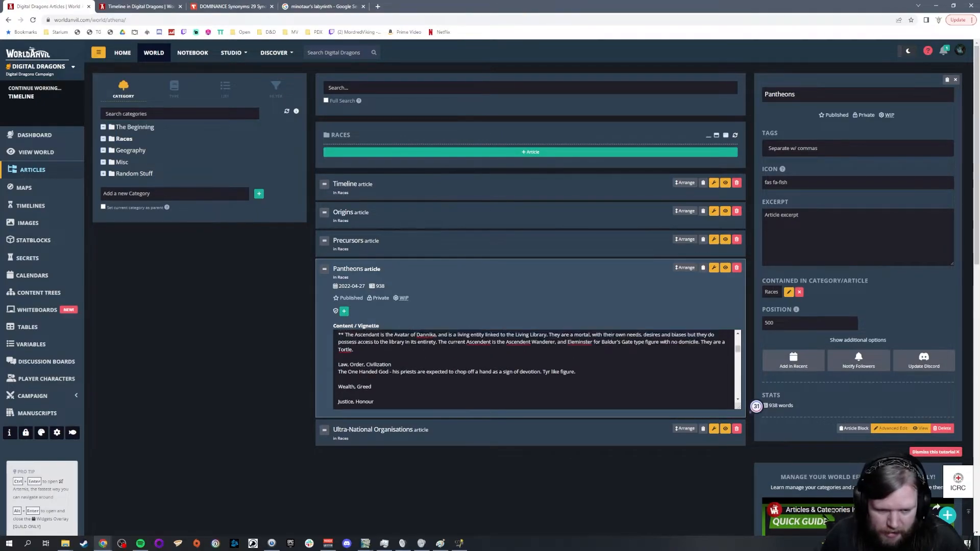
pyautogui.scroll(2, 482, 390)
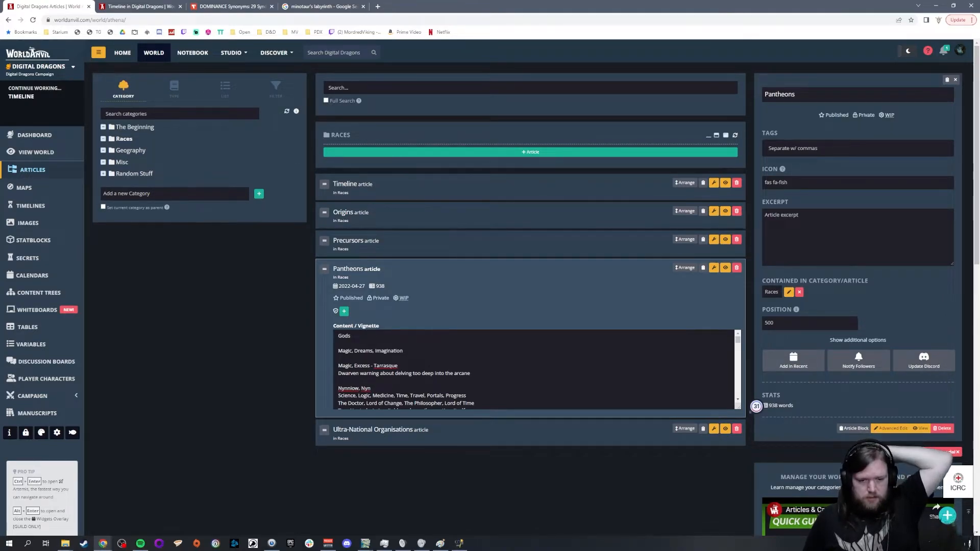
pyautogui.moveTo(374, 366); pyautogui.dragTo(397, 365)
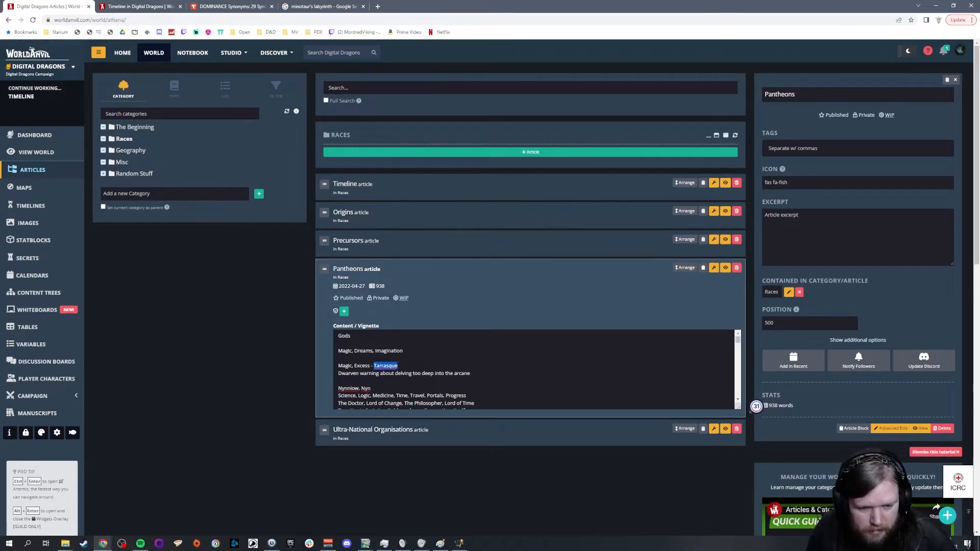
pyautogui.hotkey('ctrl', 'x')
pyautogui.press('Up')
pyautogui.press('Return')
pyautogui.hotkey('ctrl', 'v')
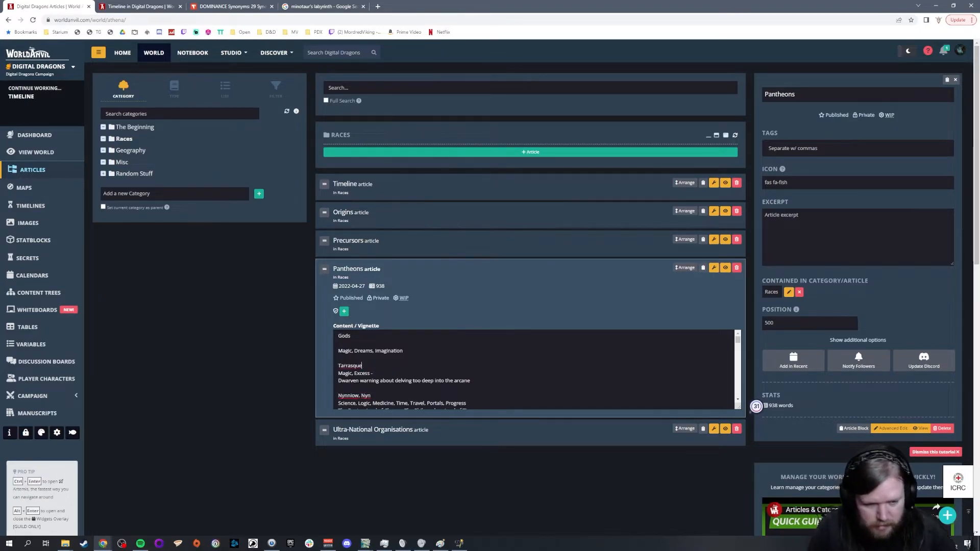
# Step: Remove the trailing dash from the Magic, Excess line and append (Dwarven) to it
pyautogui.press('Down')
pyautogui.press('End')
pyautogui.press('BackSpace')
pyautogui.press('BackSpace')
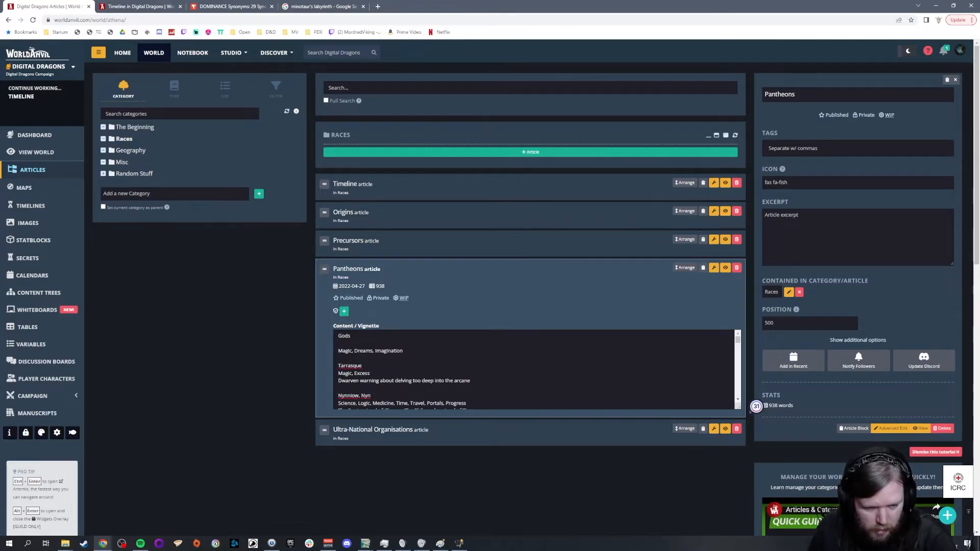
pyautogui.write('(dwarven)')
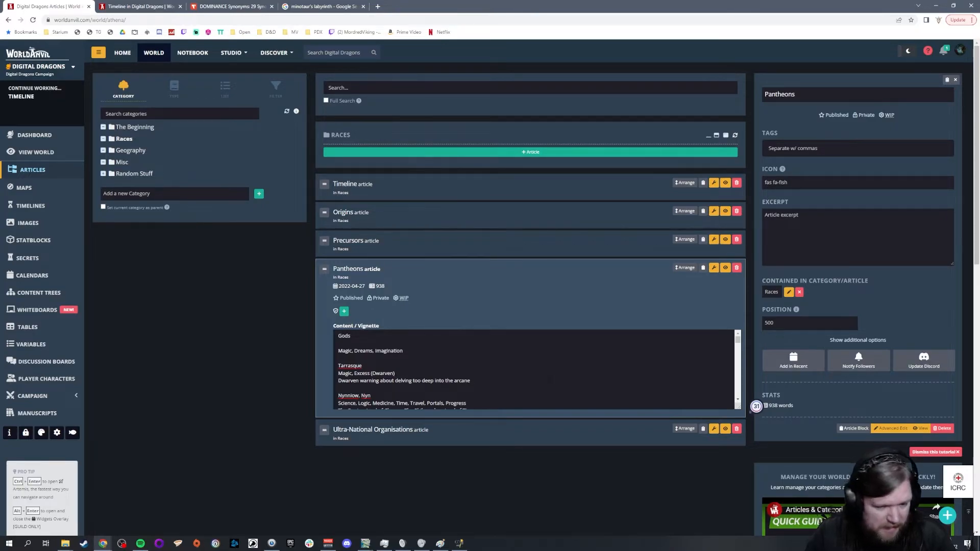
# Step: Review the gods list from the Law, Order, Civilization entry through Justice, Moon, Darkness and Shadow to Water, Ocean, Sailing
pyautogui.scroll(-6, 534, 369)
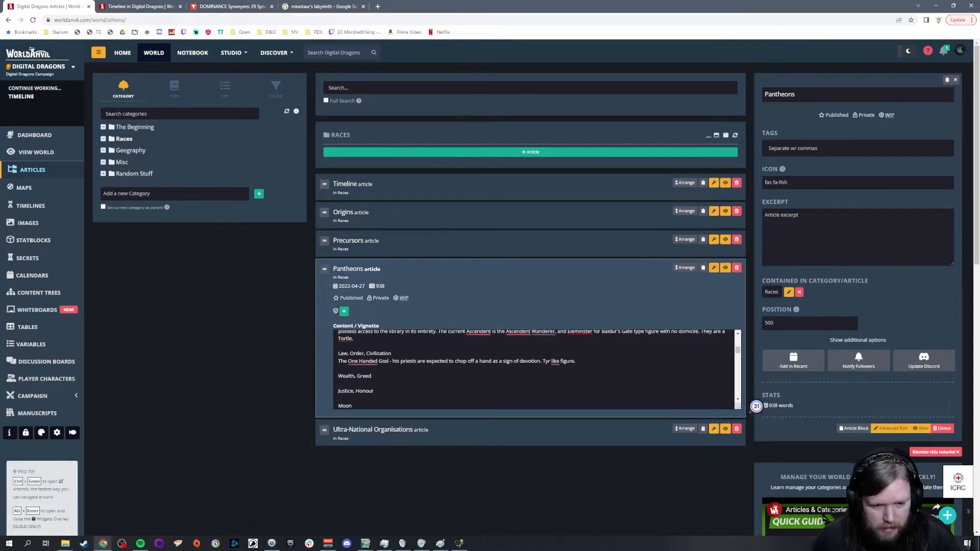
pyautogui.moveTo(338, 361); pyautogui.dragTo(431, 361)
pyautogui.click(500, 361)
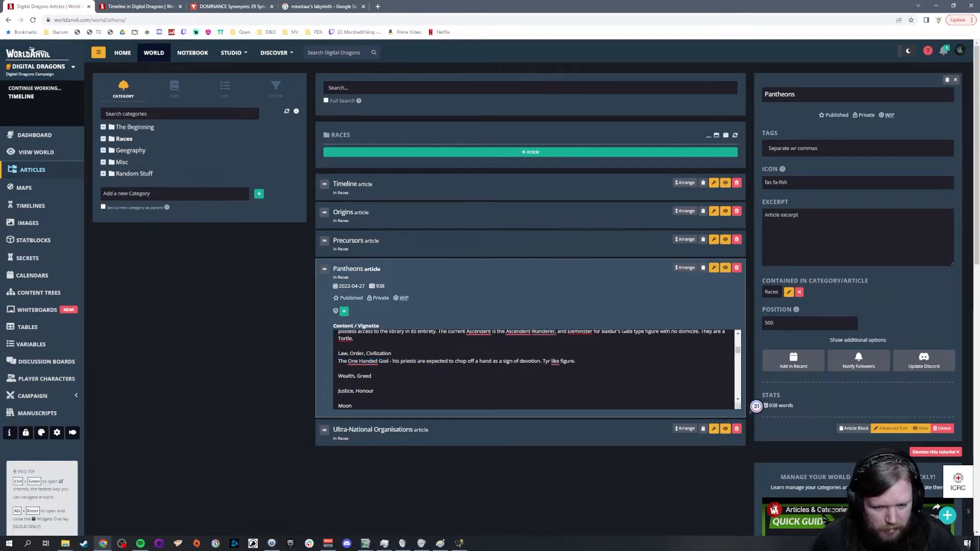
pyautogui.scroll(-1, 500, 361)
pyautogui.moveTo(373, 352); pyautogui.dragTo(338, 352)
pyautogui.click(352, 368)
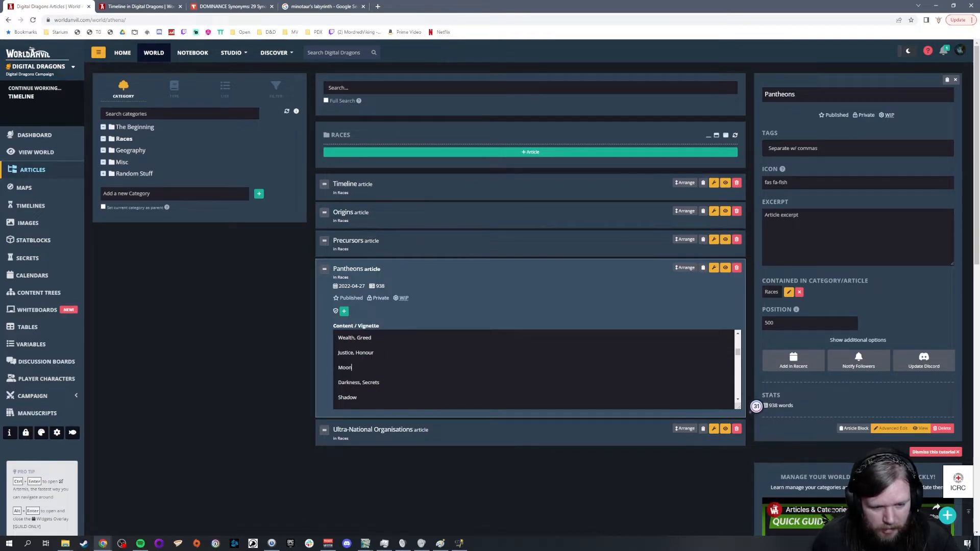
pyautogui.scroll(-1, 417, 380)
pyautogui.moveTo(359, 360); pyautogui.dragTo(332, 339)
pyautogui.click(386, 367)
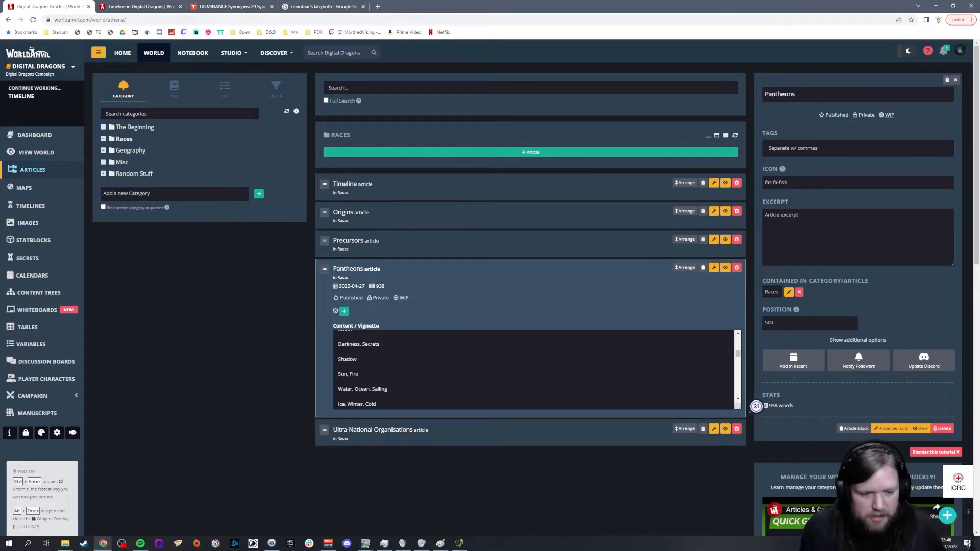
pyautogui.moveTo(416, 391); pyautogui.dragTo(313, 383)
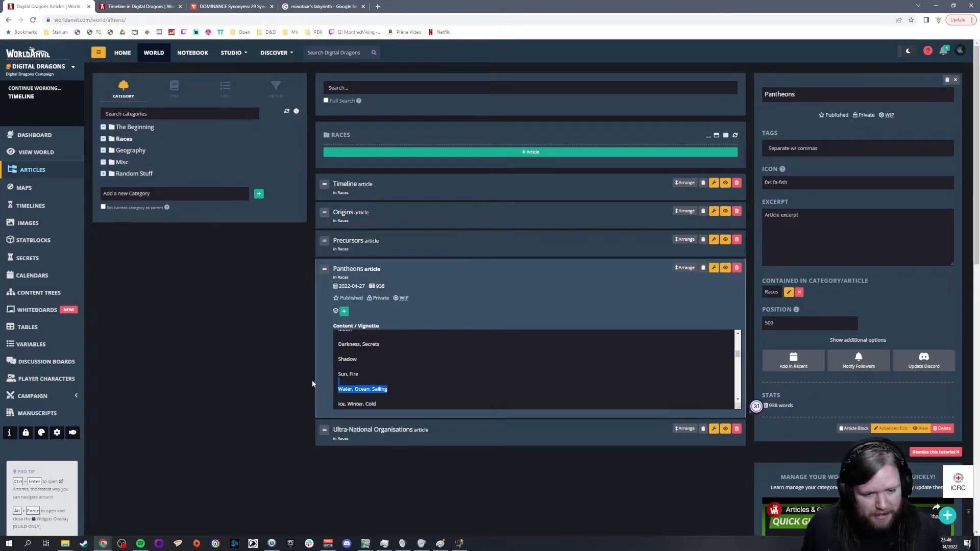
pyautogui.click(436, 387)
pyautogui.scroll(-1, 435, 386)
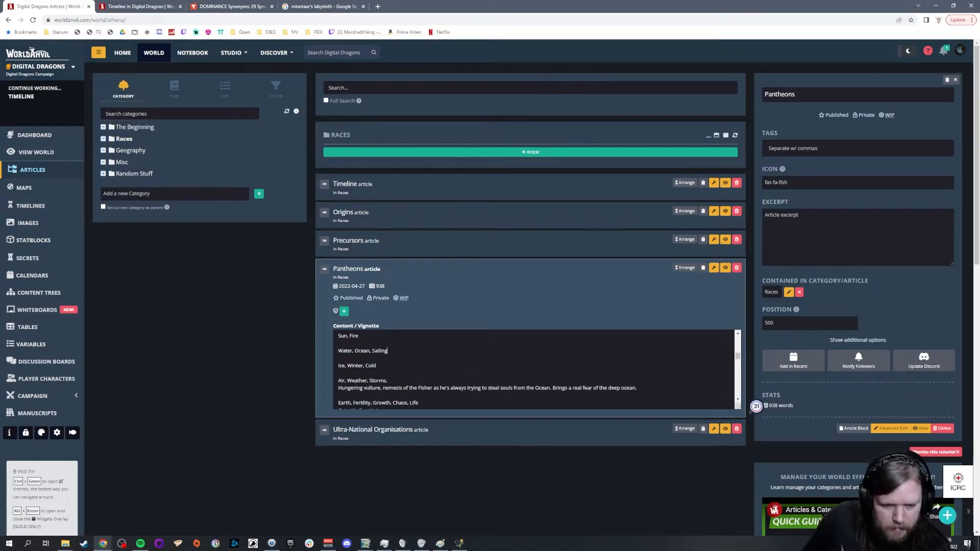
# Step: Delete the Gaia, Mother Nature line under the Earth, Fertility, Growth, Chaos, Life entry, along with a leftover line break
pyautogui.scroll(-1, 446, 363)
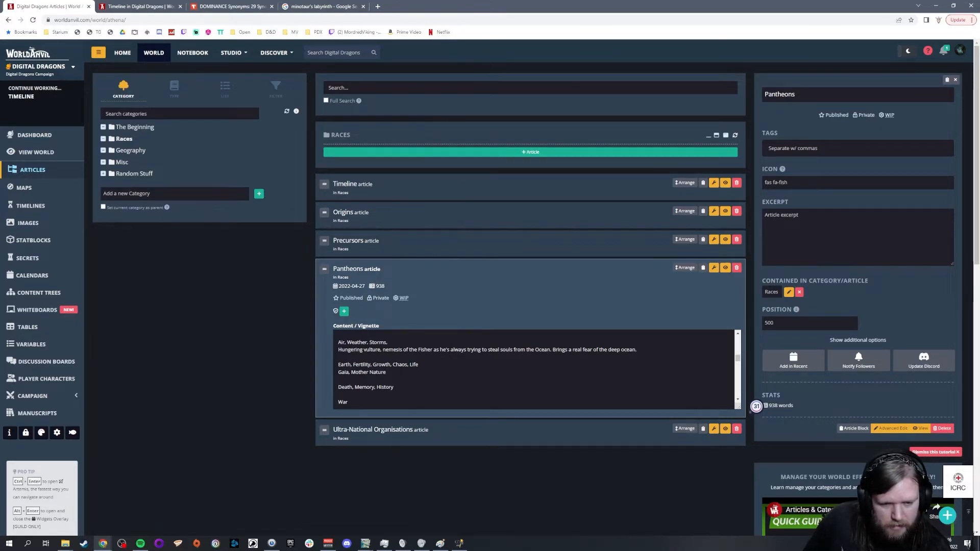
pyautogui.moveTo(388, 372); pyautogui.dragTo(309, 373)
pyautogui.press('BackSpace')
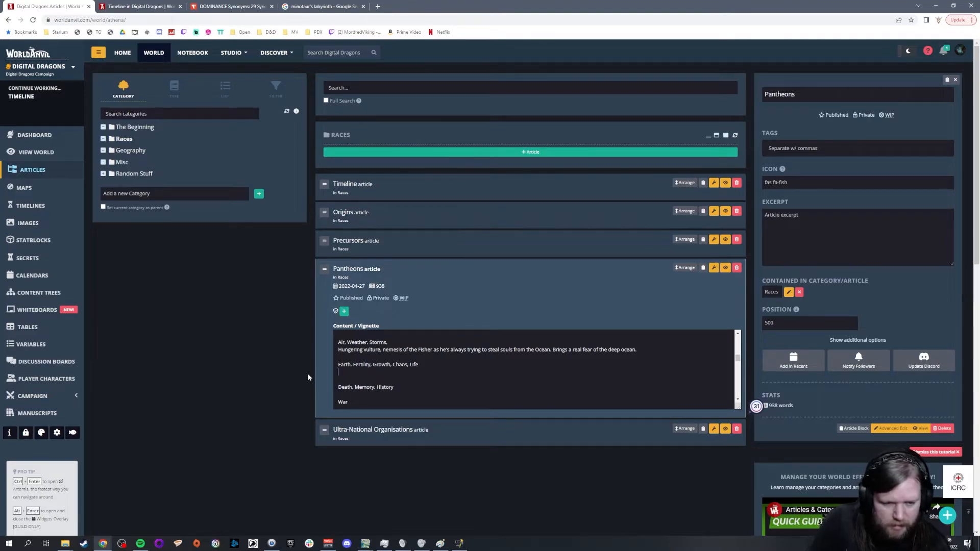
pyautogui.press('Delete')
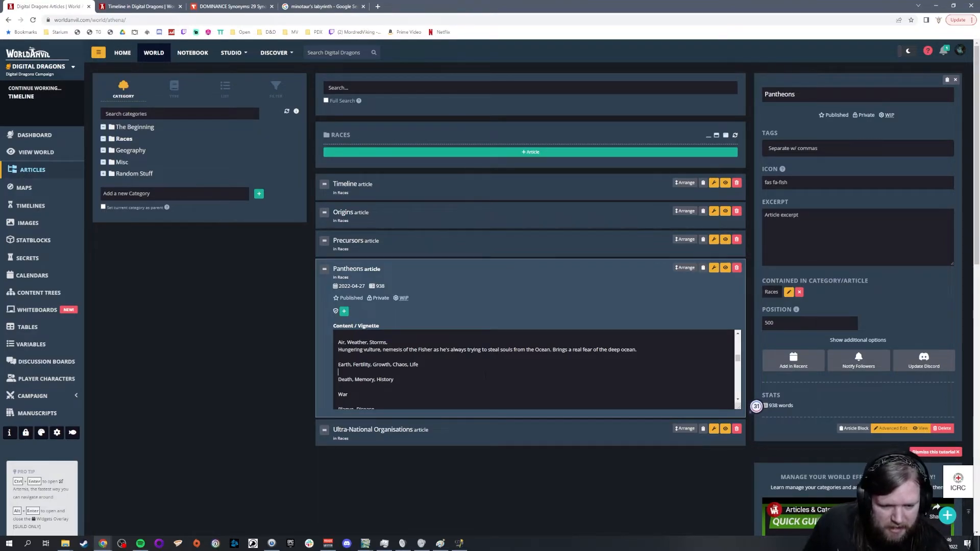
# Step: Review the gods list from Death, Memory, History down to the Loyalty, Fair Payment, Contracts, Business entry
pyautogui.scroll(-1, 484, 376)
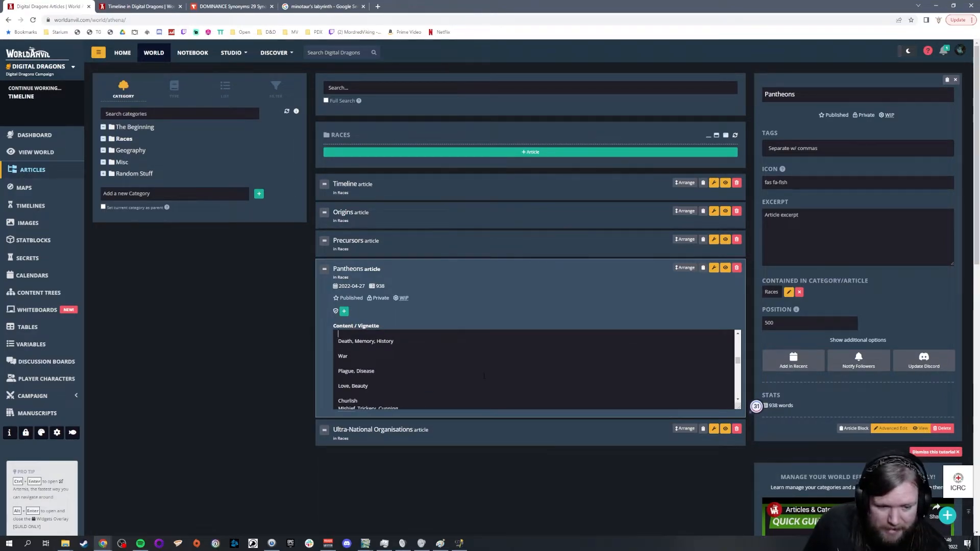
pyautogui.scroll(-5, 484, 375)
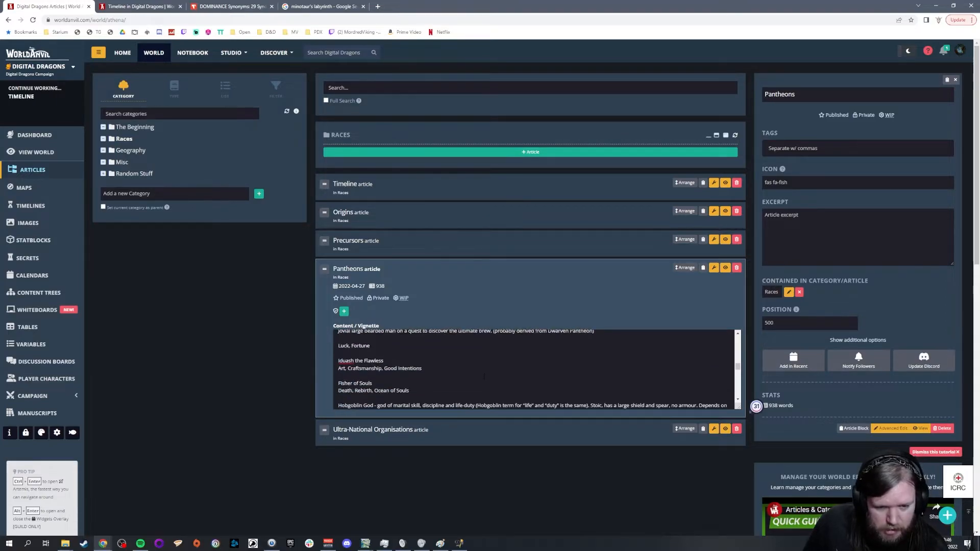
pyautogui.scroll(-3, 484, 377)
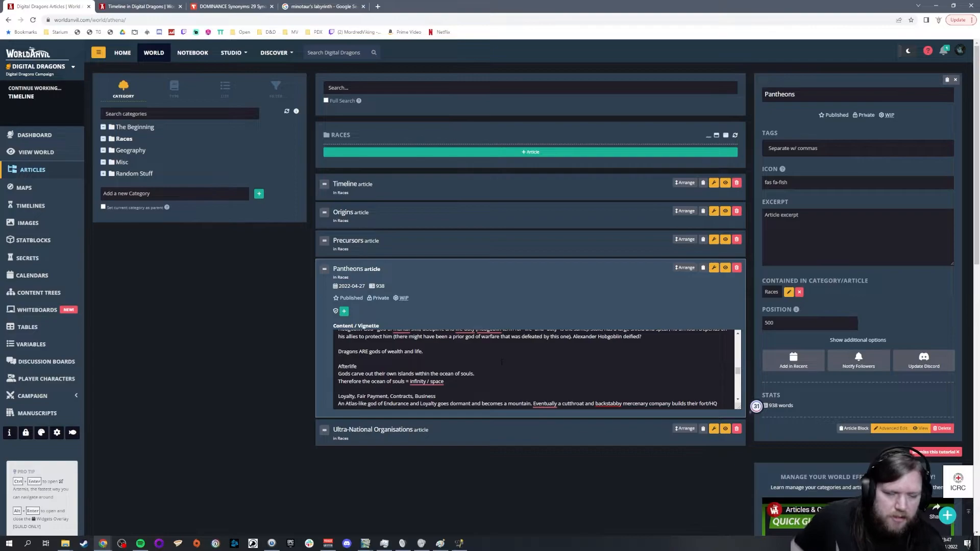
pyautogui.click(102, 543)
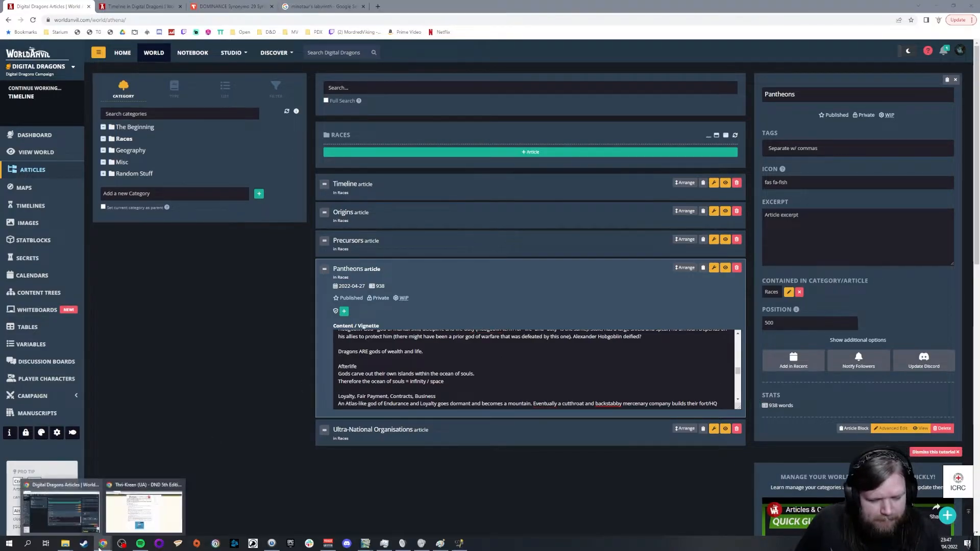
pyautogui.click(227, 393)
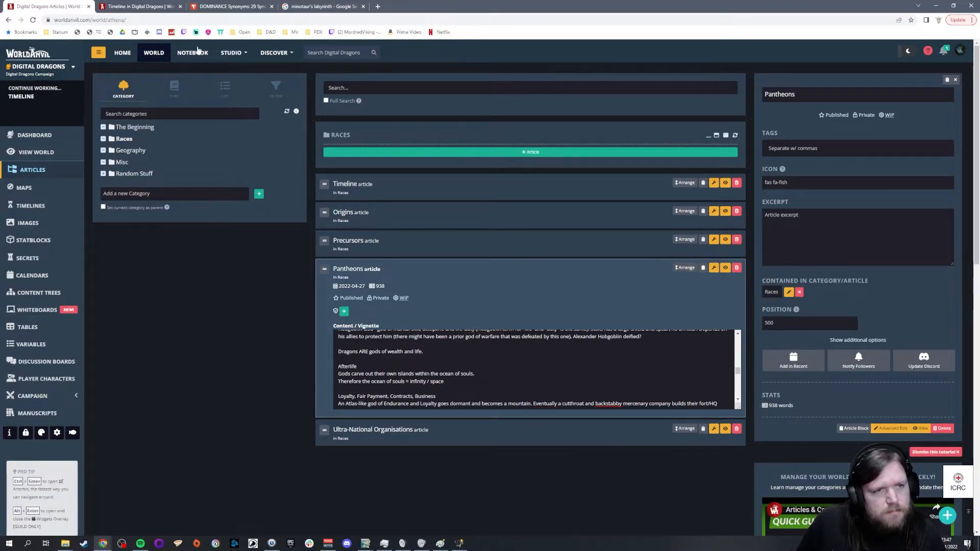
# Step: Switch to the world map in GIMP and examine the Minotaur territory and the neighbouring Ogre and Elven lands
pyautogui.click(366, 544)
pyautogui.click(254, 507)
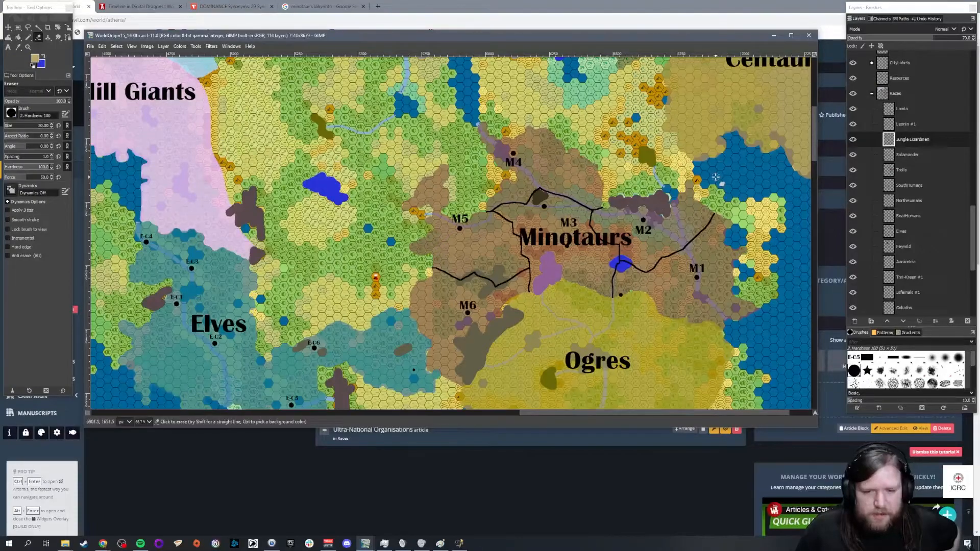
pyautogui.scroll(-3, 716, 177)
pyautogui.scroll(3, 715, 177)
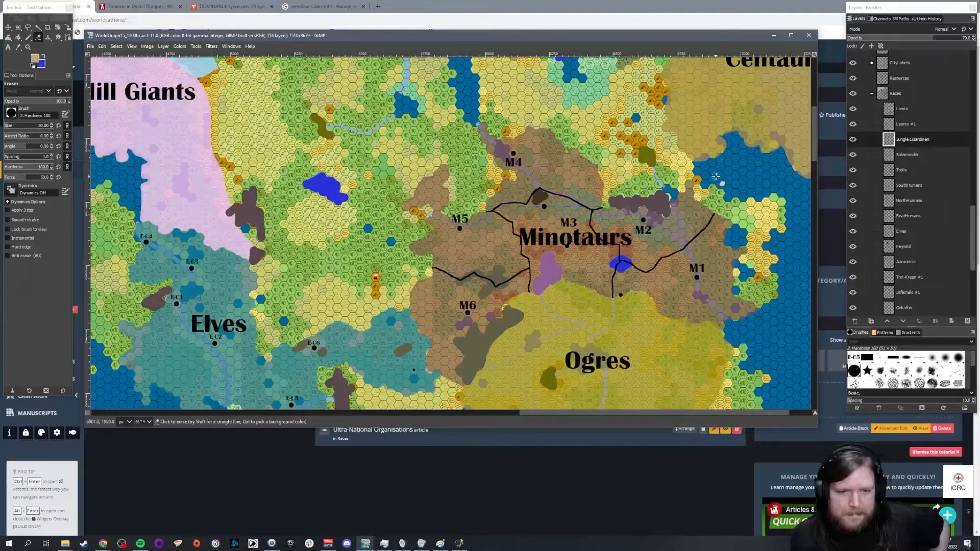
pyautogui.scroll(-5, 469, 171)
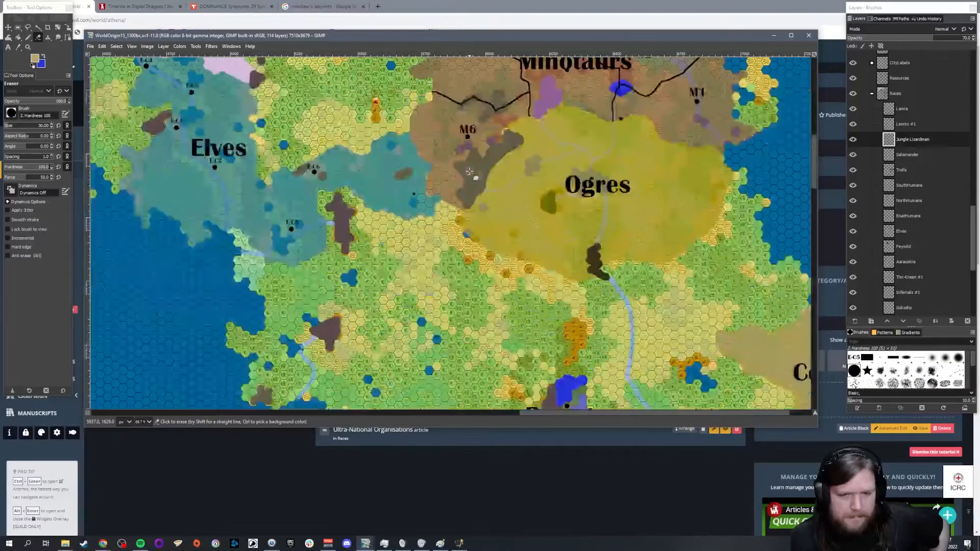
pyautogui.scroll(5, 469, 171)
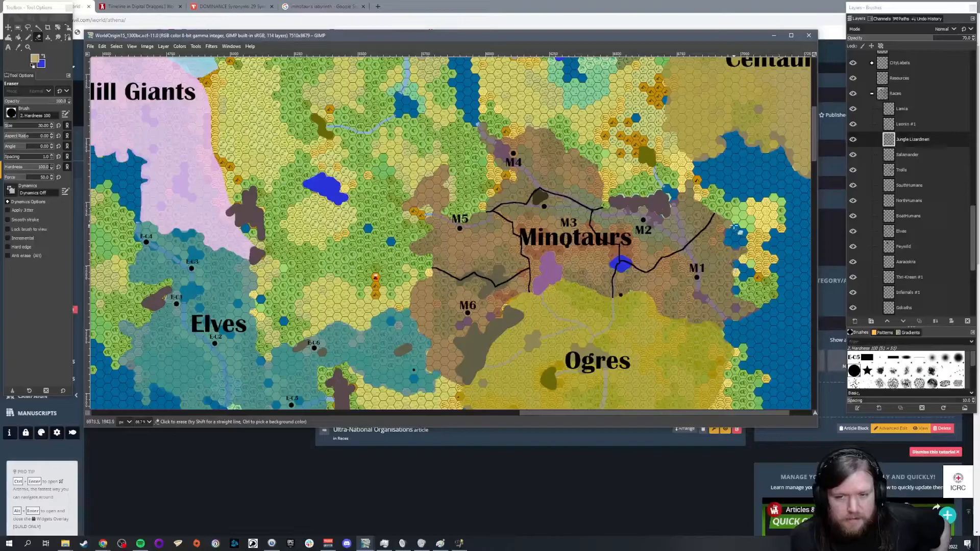
pyautogui.scroll(-2, 732, 232)
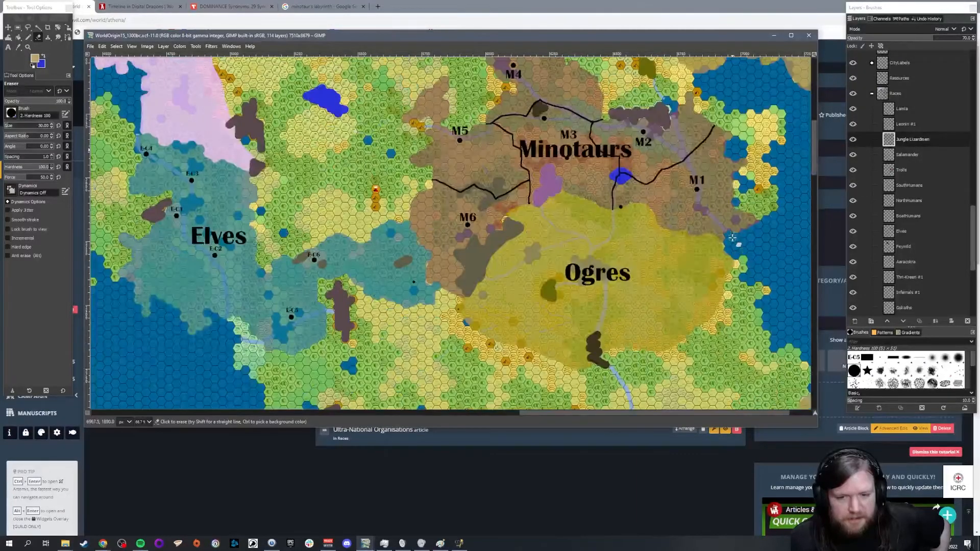
pyautogui.scroll(2, 732, 238)
pyautogui.scroll(-2, 731, 237)
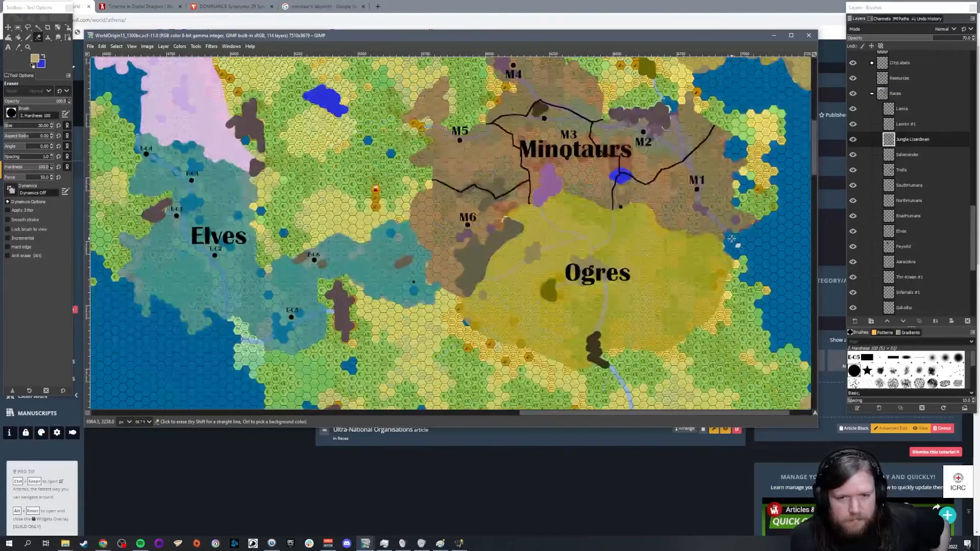
# Step: Return to the Pantheons article in World Anvil and review the racial domain lists, ending at the end of the Minotaurs' domains line
pyautogui.click(434, 479)
pyautogui.scroll(5, 530, 370)
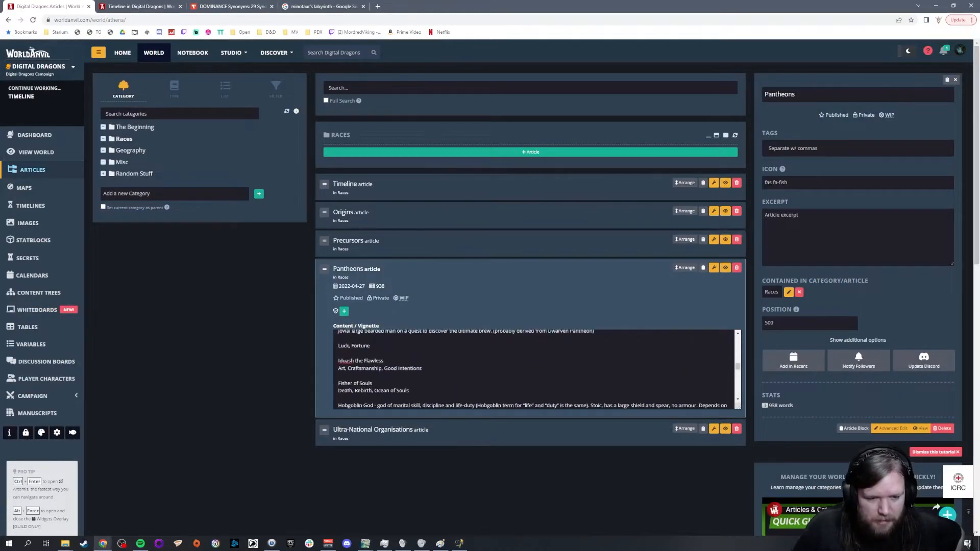
pyautogui.scroll(-6, 497, 383)
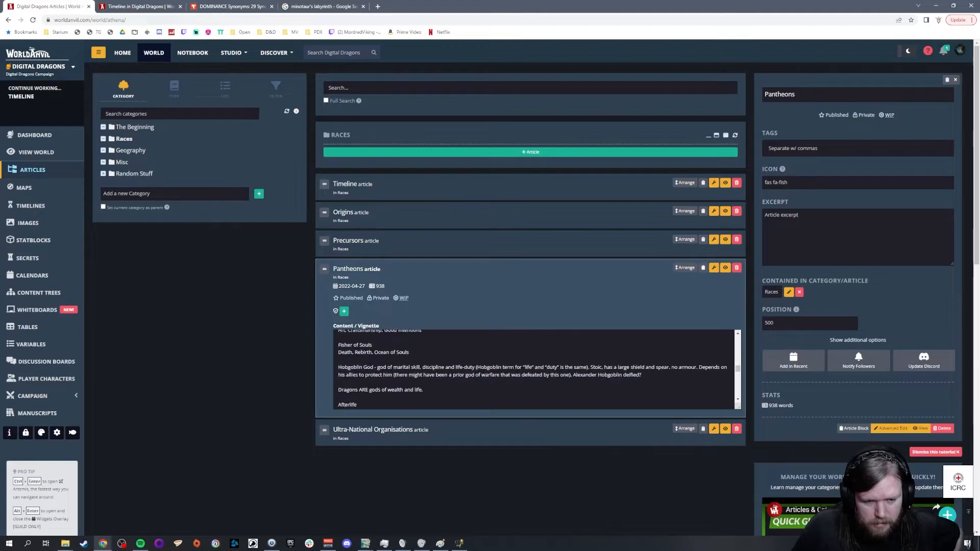
pyautogui.scroll(-5, 497, 383)
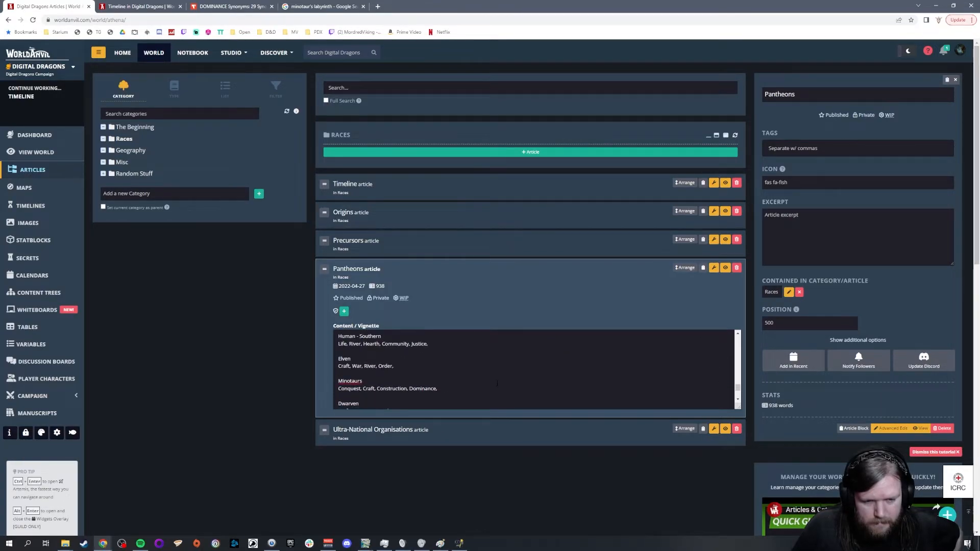
pyautogui.scroll(-4, 498, 383)
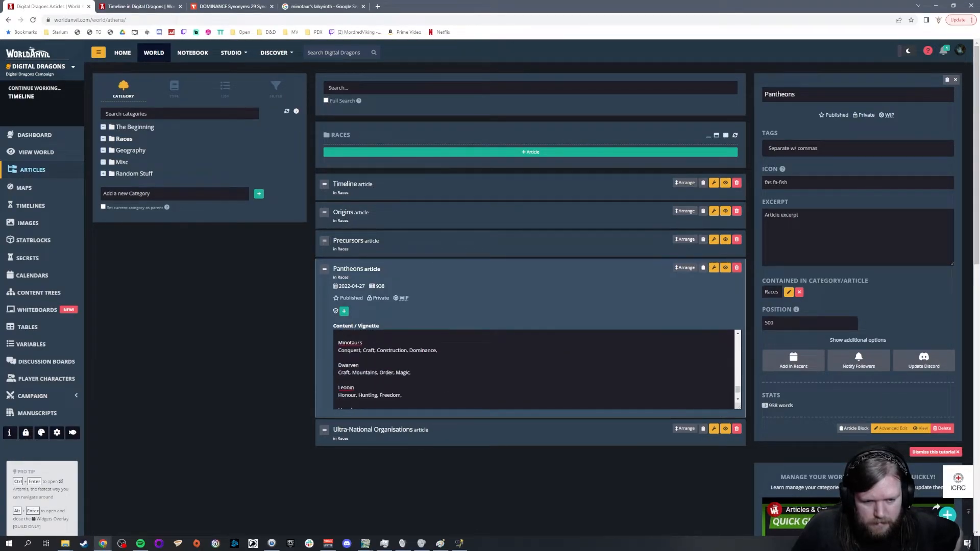
pyautogui.scroll(3, 497, 370)
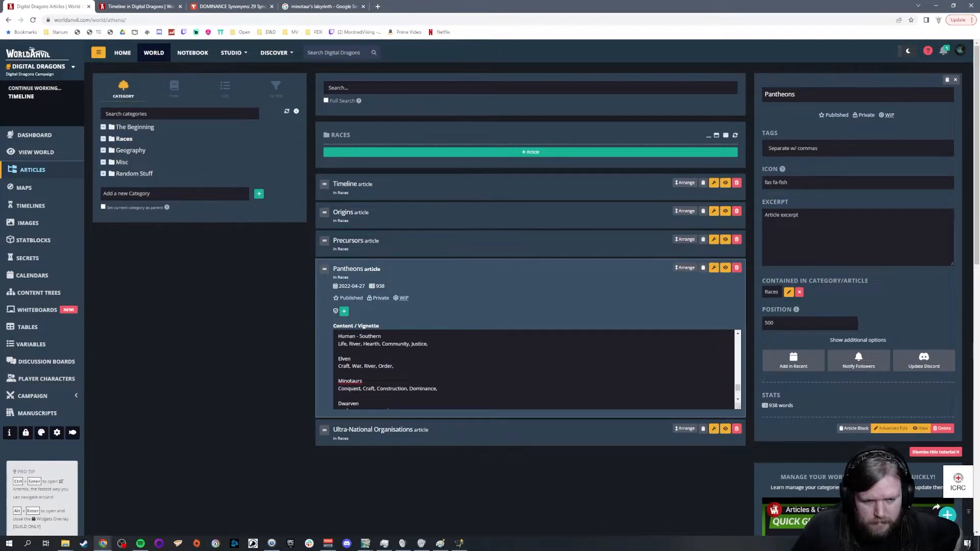
pyautogui.click(440, 389)
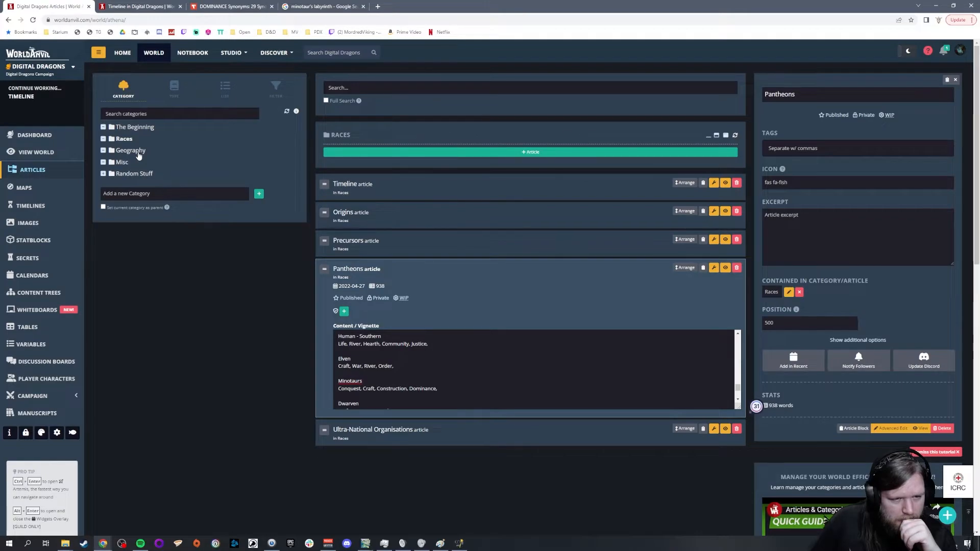
# Step: Open the Origins article and read the notes on the Nagas, Rakshasas, Leonin and Lamia, selecting the word Naga
pyautogui.click(394, 217)
pyautogui.scroll(-15, 488, 285)
pyautogui.scroll(-10, 489, 289)
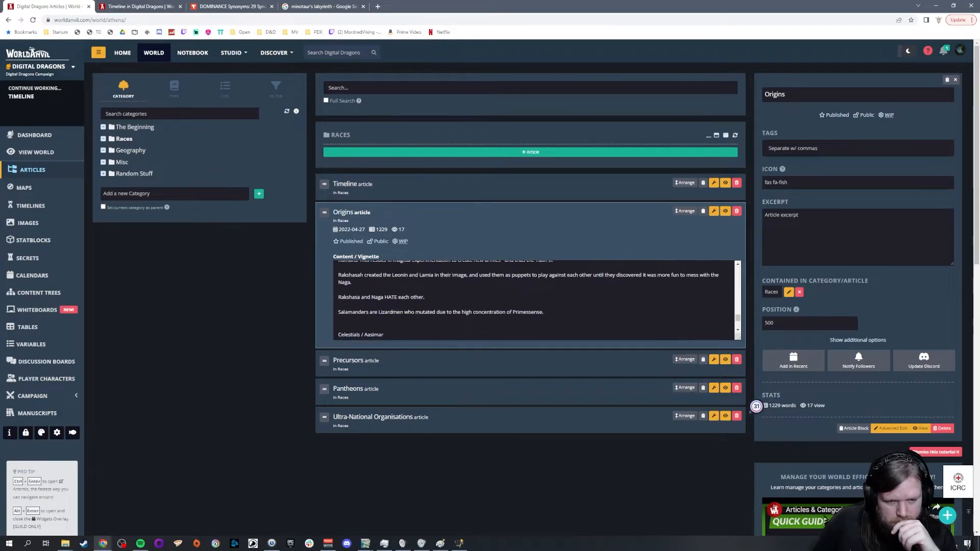
pyautogui.scroll(1, 488, 288)
pyautogui.scroll(1, 488, 288)
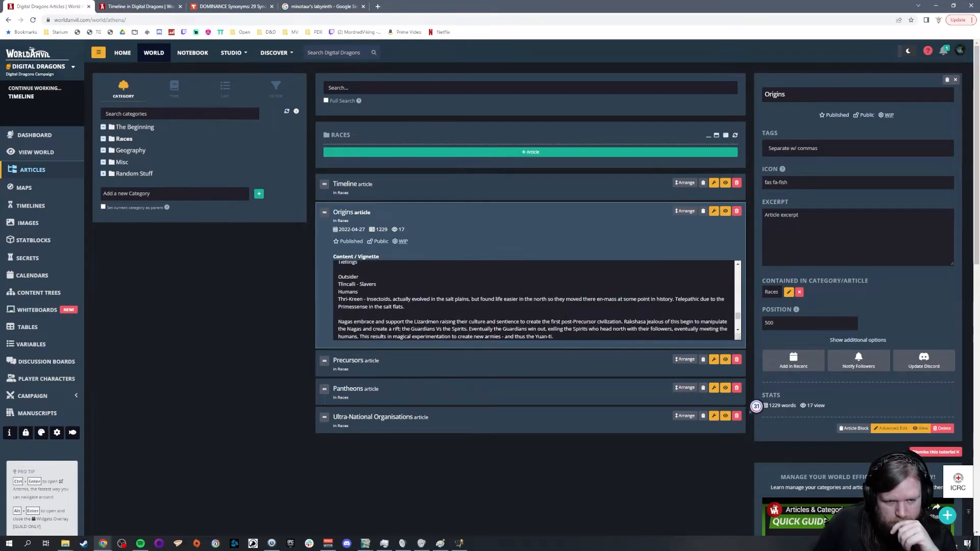
pyautogui.scroll(-1, 488, 288)
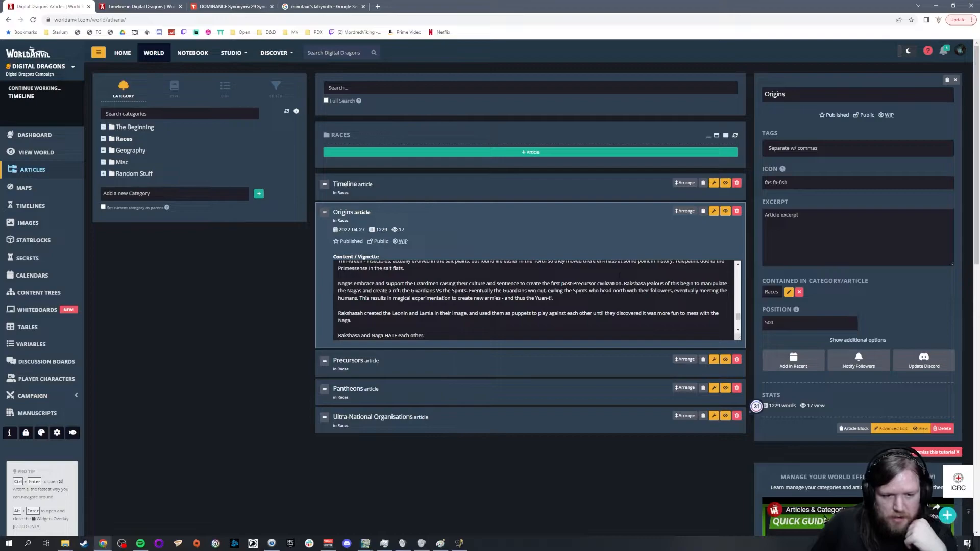
pyautogui.scroll(-1, 536, 301)
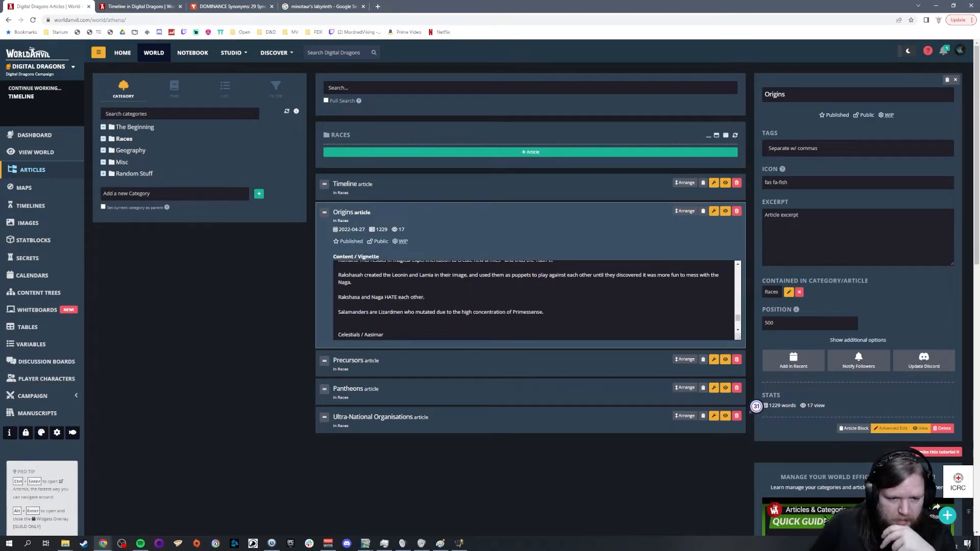
pyautogui.doubleClick(377, 297)
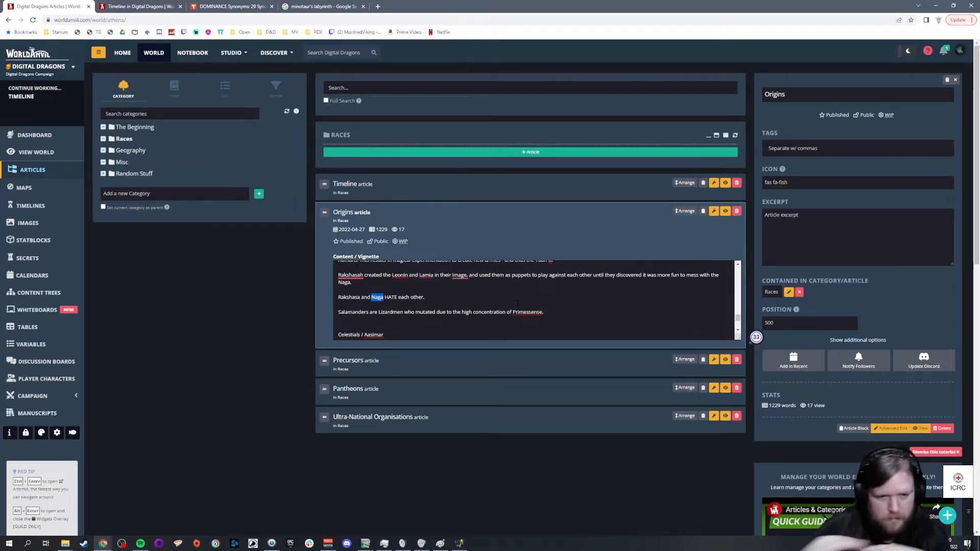
# Step: Examine the Racial Longevity list in the Origins article down to the Leonin entry
pyautogui.scroll(-3, 518, 303)
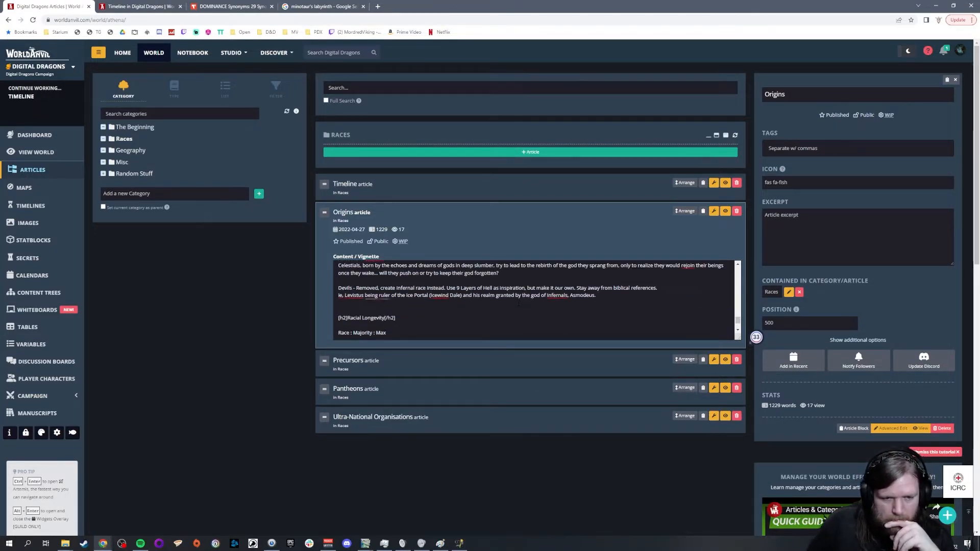
pyautogui.scroll(-5, 636, 306)
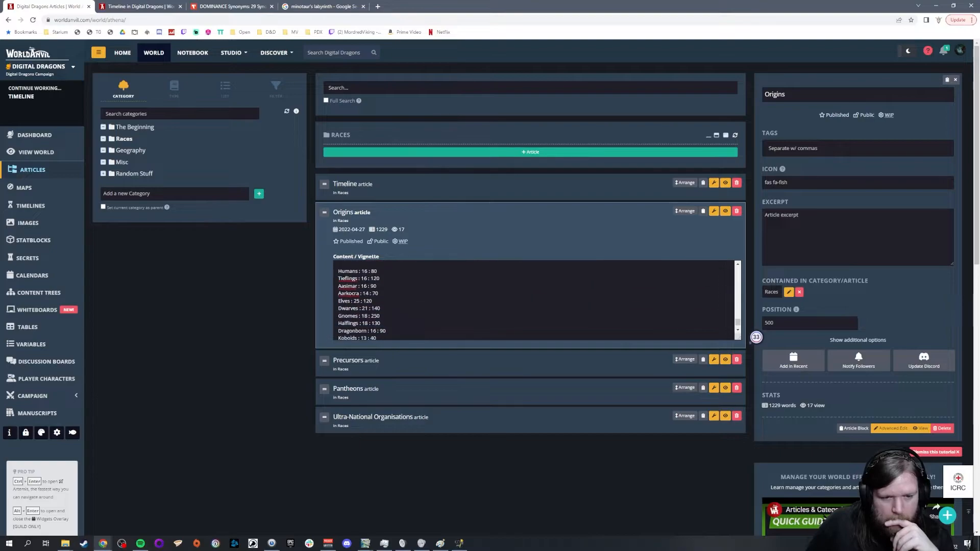
pyautogui.scroll(-1, 636, 305)
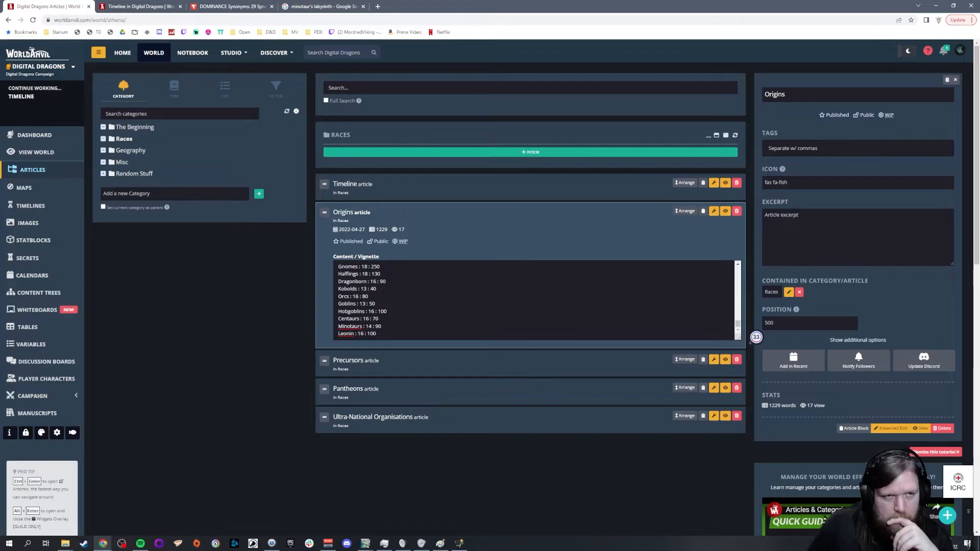
# Step: Search Google for "5e Leonin longevity" in a new browser tab, check the results and close the tab
pyautogui.hotkey('ctrl', 't')
pyautogui.write('go')
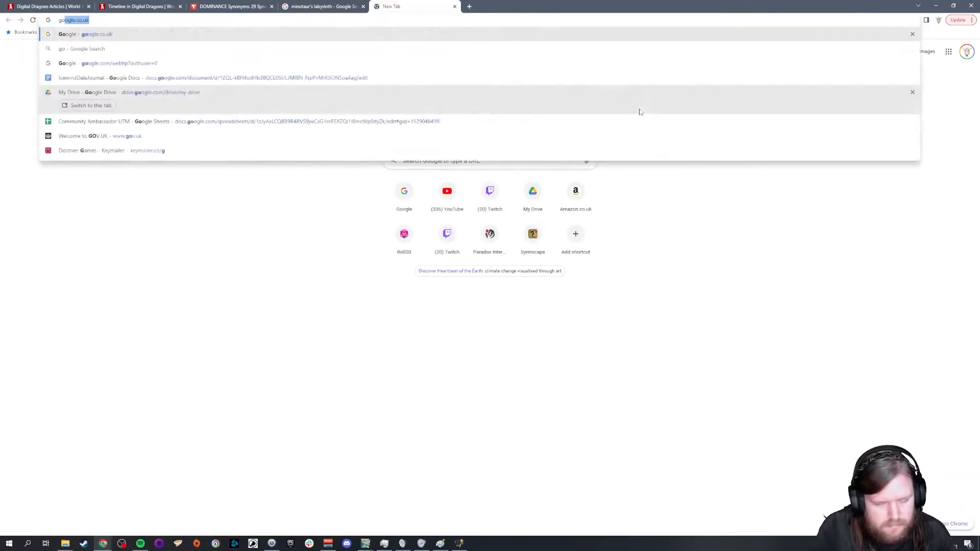
pyautogui.press('Return')
pyautogui.write('5e L')
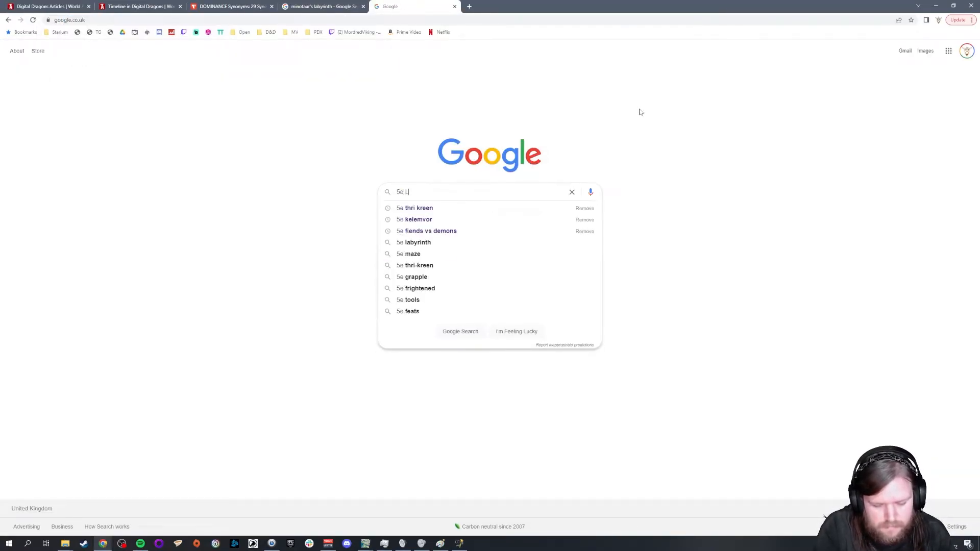
pyautogui.write('eonin lo')
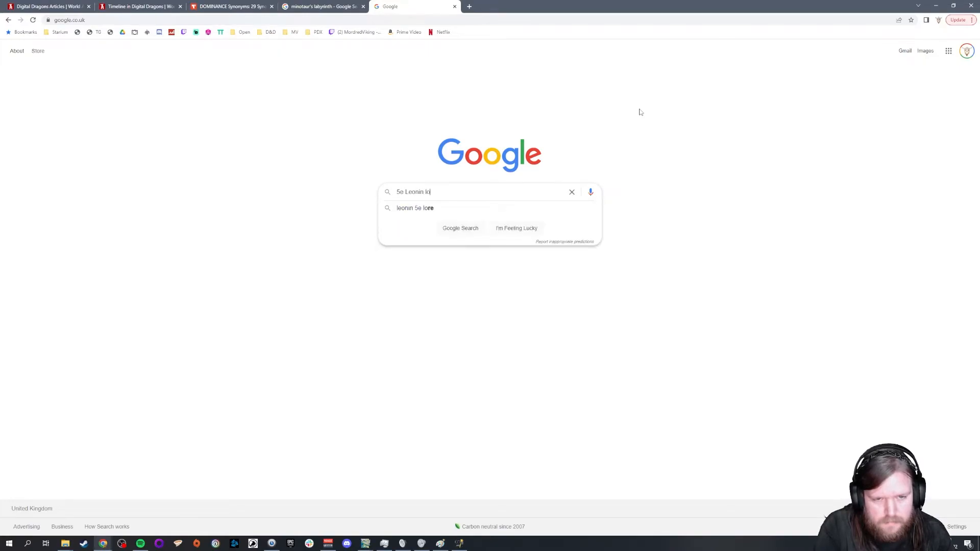
pyautogui.write('ngevity')
pyautogui.press('Return')
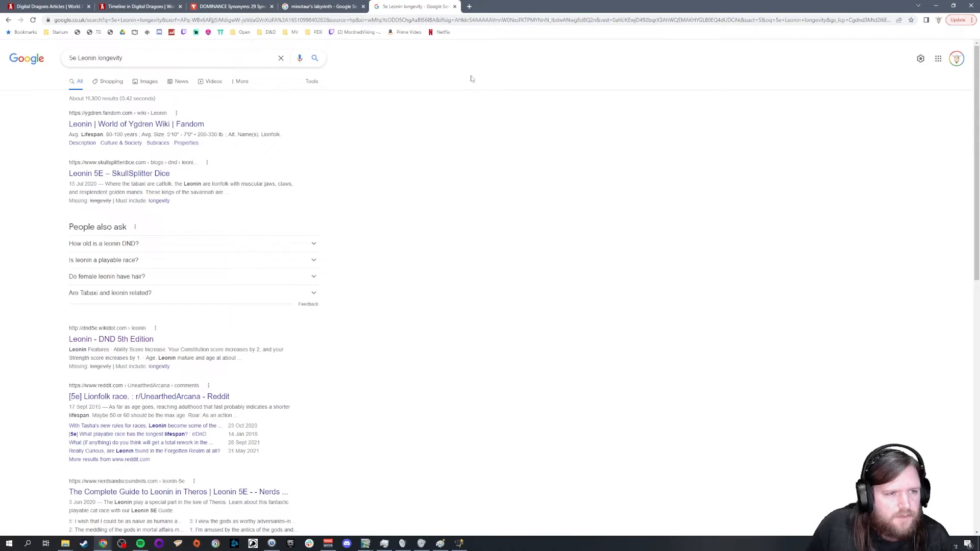
pyautogui.click(454, 7)
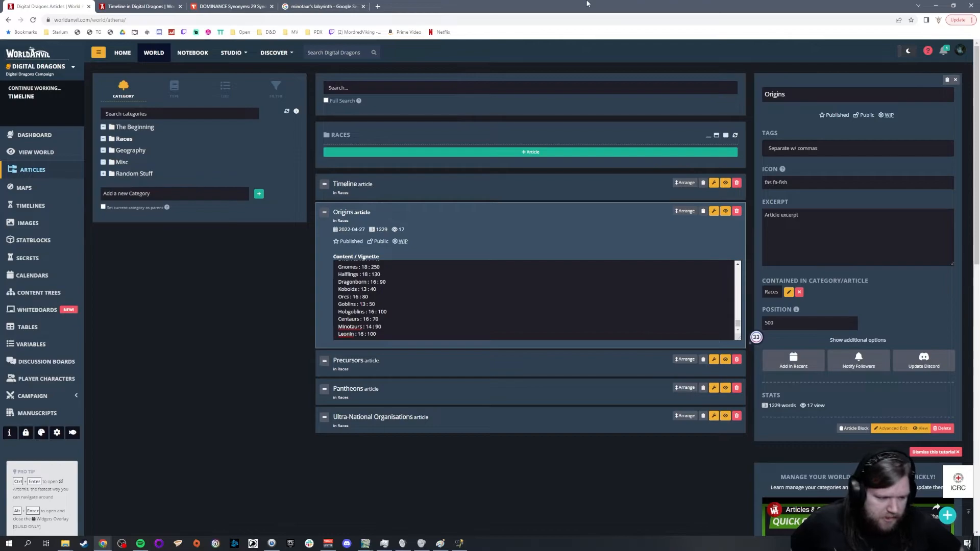
# Step: Open the Pantheons article in the Races category and read through its list of gods and domains
pyautogui.click(131, 150)
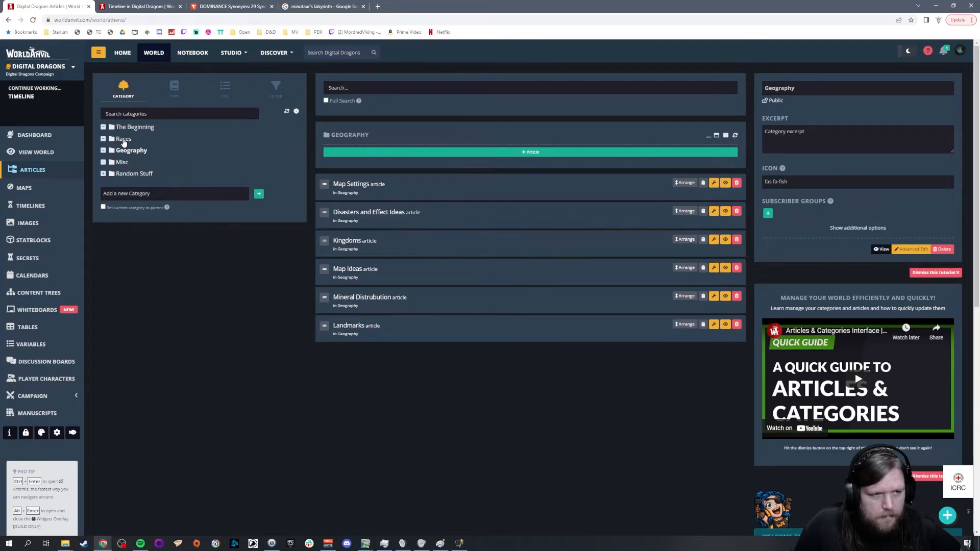
pyautogui.click(124, 140)
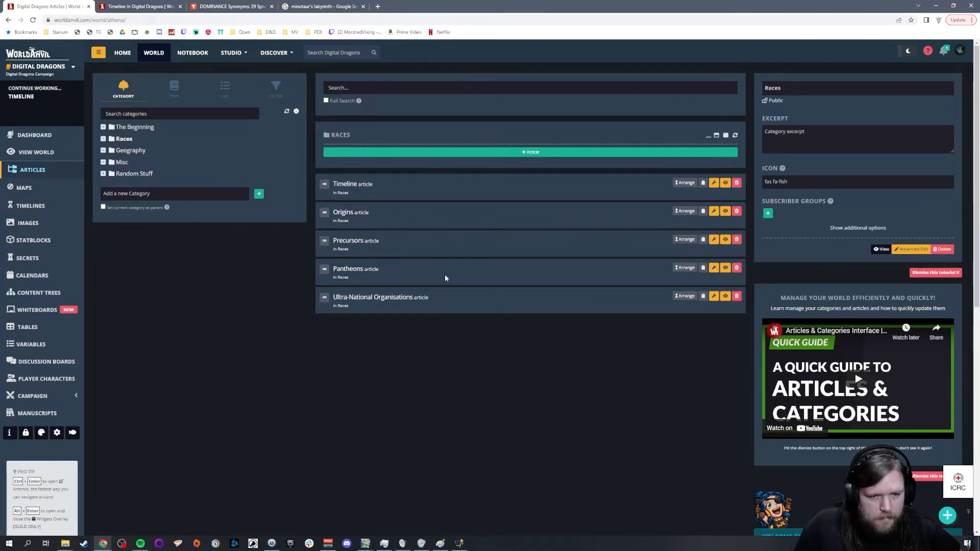
pyautogui.click(342, 270)
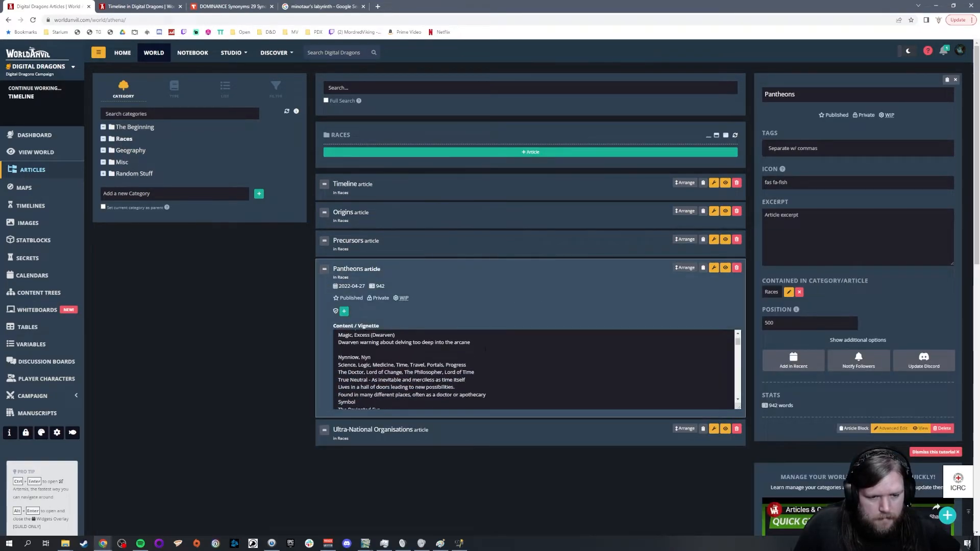
pyautogui.scroll(-10, 485, 341)
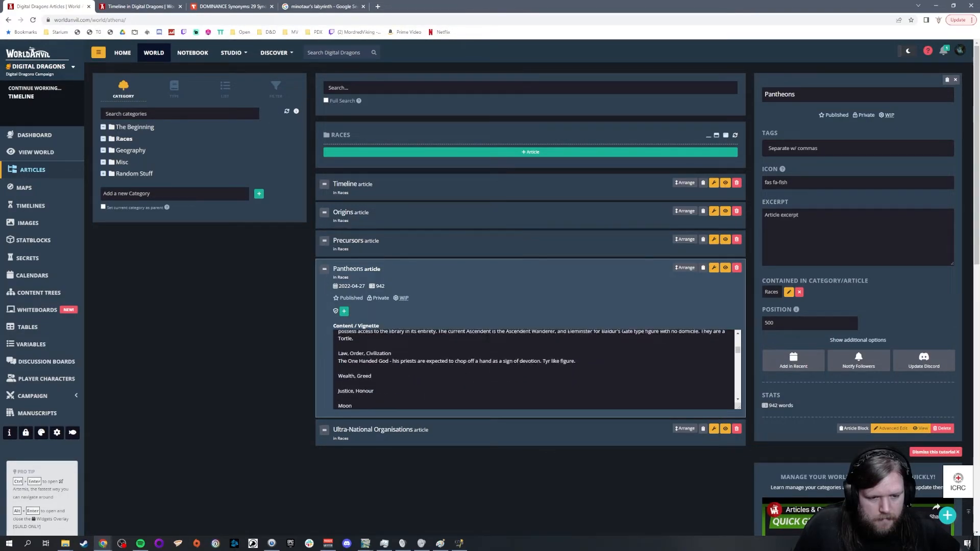
pyautogui.scroll(-5, 488, 336)
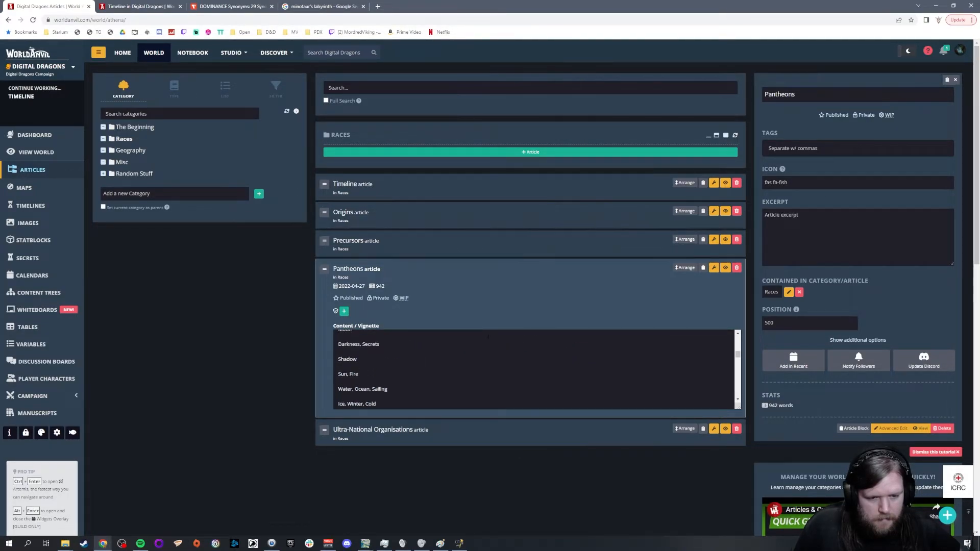
pyautogui.scroll(-5, 488, 336)
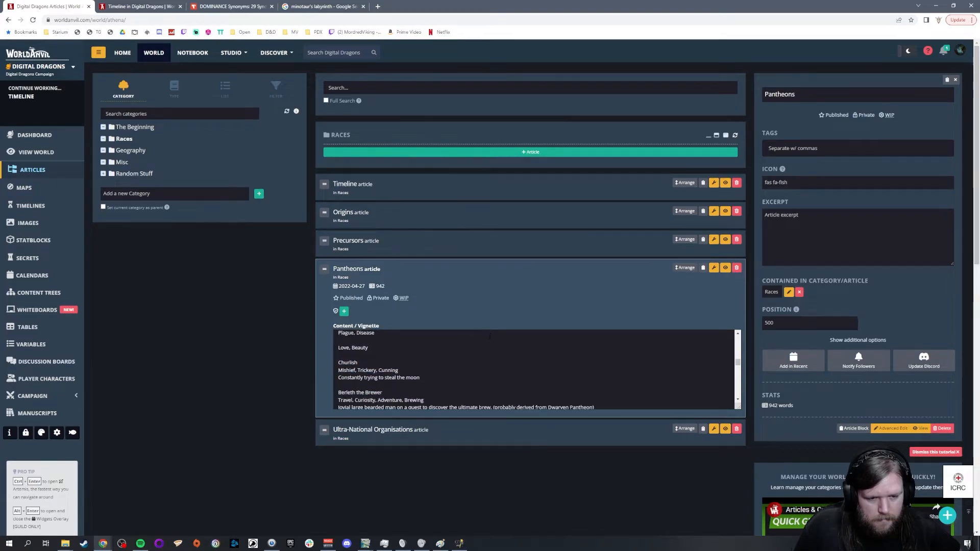
pyautogui.scroll(-5, 490, 336)
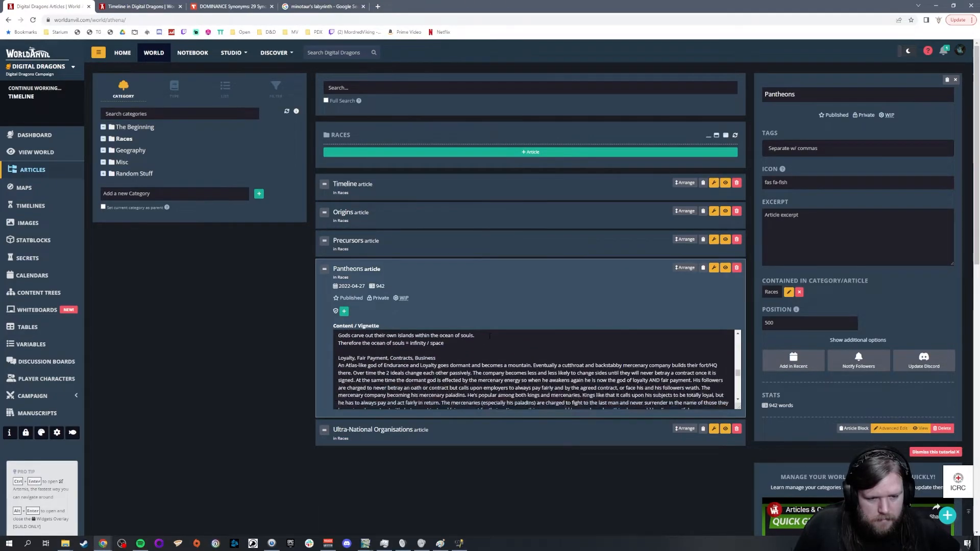
pyautogui.scroll(5, 489, 336)
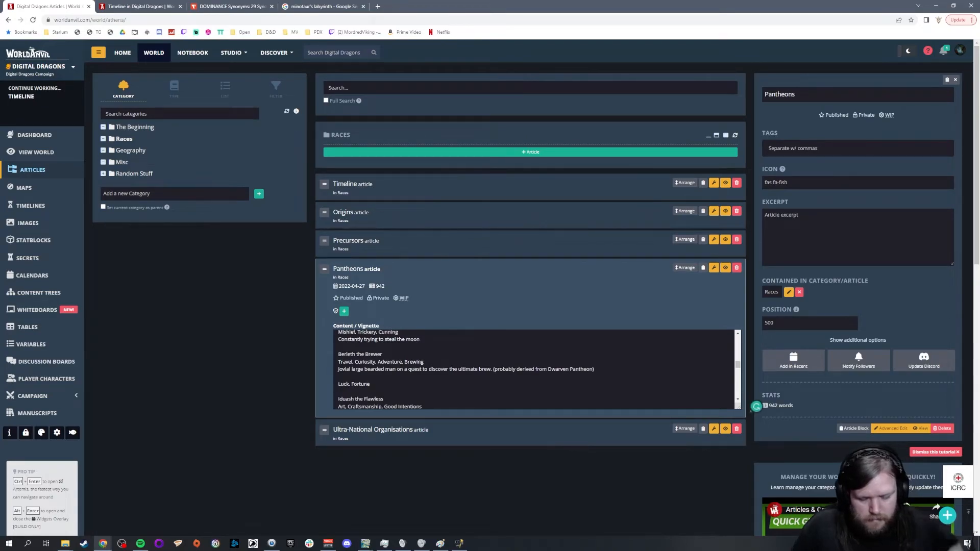
# Step: Add the domain line "Excess, Festivities, Decadence," between the Luck, Fortune entry and Iduash the Flawless
pyautogui.scroll(-3, 338, 335)
pyautogui.write('Excess,')
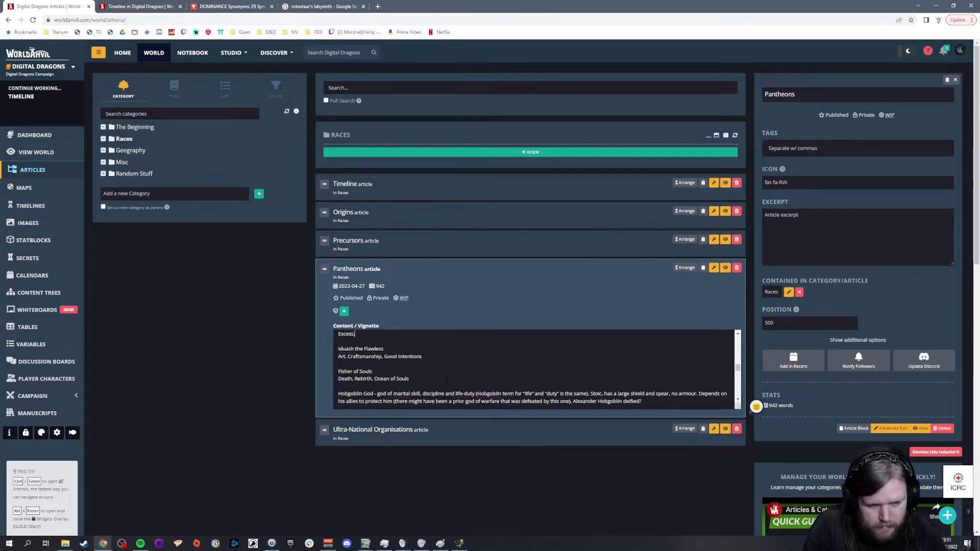
pyautogui.write(' Festivities,')
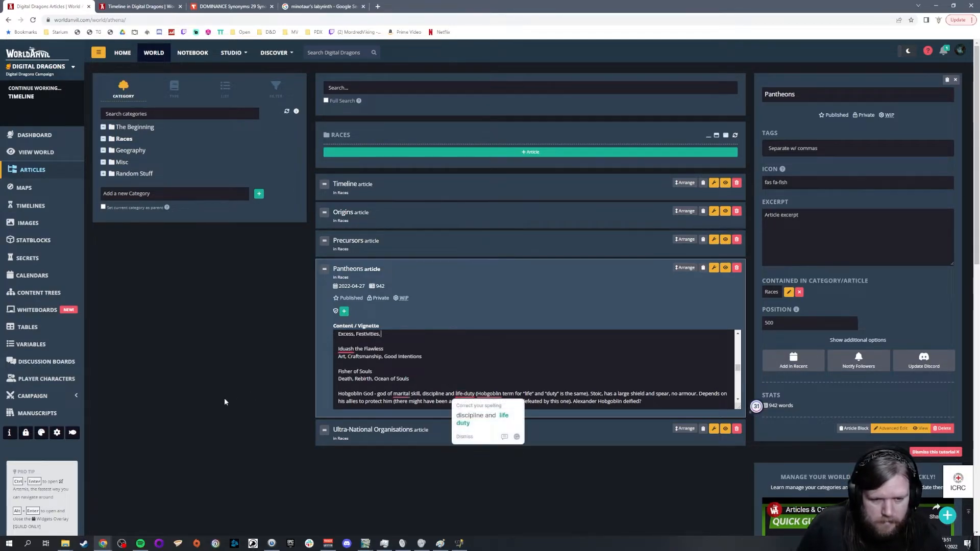
pyautogui.scroll(1, 446, 387)
pyautogui.scroll(1, 566, 366)
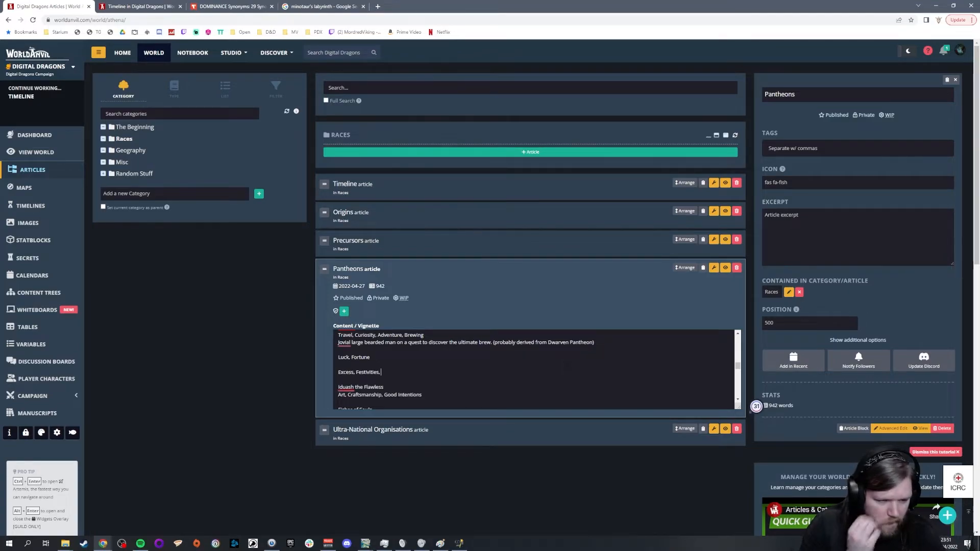
pyautogui.write('Decadence,')
pyautogui.click(338, 350)
# Step: Review the gods' domain entries in the Pantheons article from Shadow and Sun, Fire down to Love, Beauty
pyautogui.scroll(3, 577, 348)
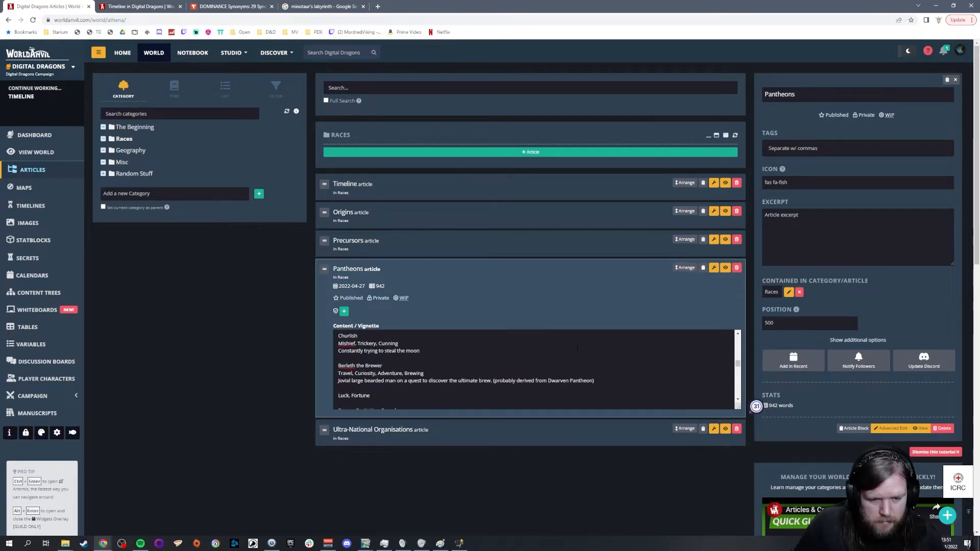
pyautogui.scroll(-3, 577, 348)
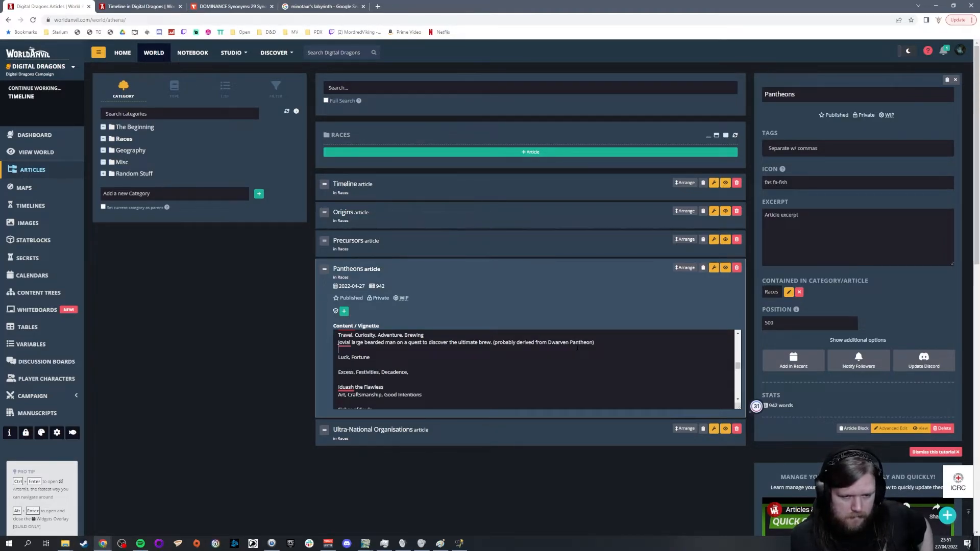
pyautogui.scroll(3, 577, 348)
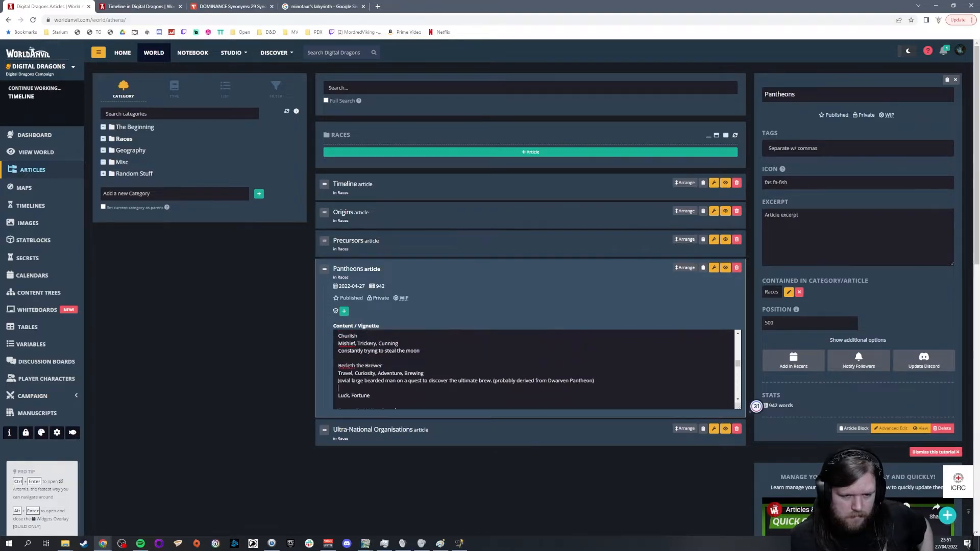
pyautogui.scroll(3, 577, 348)
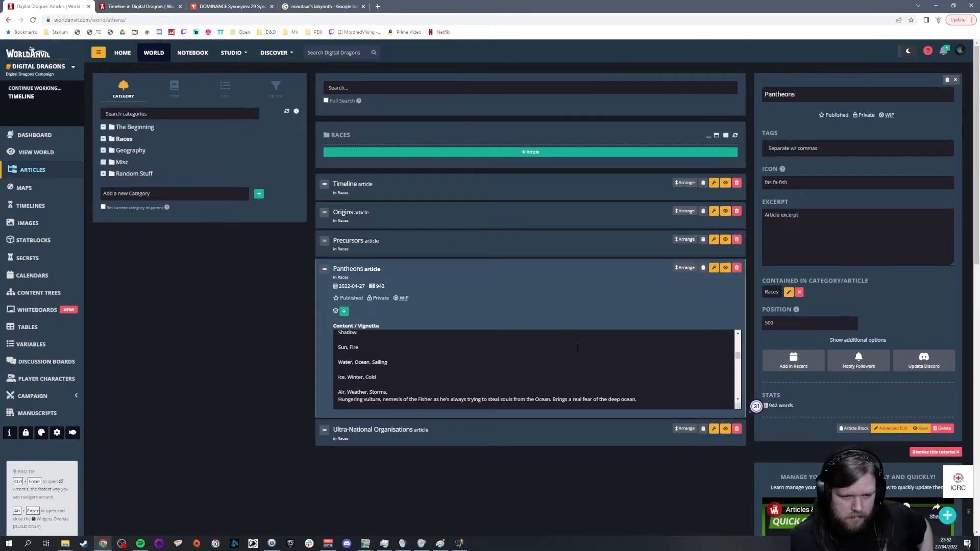
pyautogui.scroll(5, 577, 347)
pyautogui.scroll(5, 577, 348)
pyautogui.scroll(-8, 577, 348)
pyautogui.scroll(-5, 577, 348)
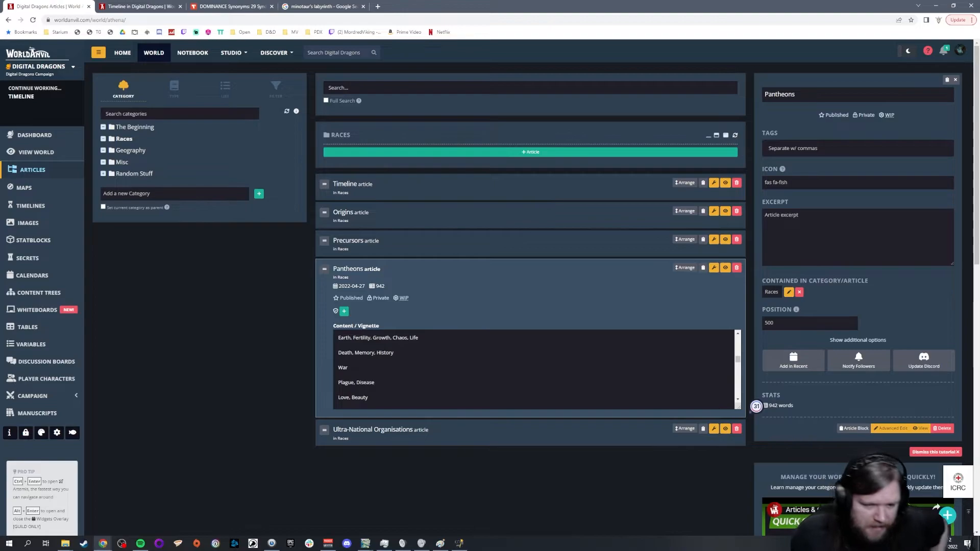
# Step: Enlarge the content box and add "Symbol - Tree with roots as long as the branches" below the Earth, Fertility, Growth, Chaos, Life line
pyautogui.moveTo(738, 405); pyautogui.dragTo(737, 507)
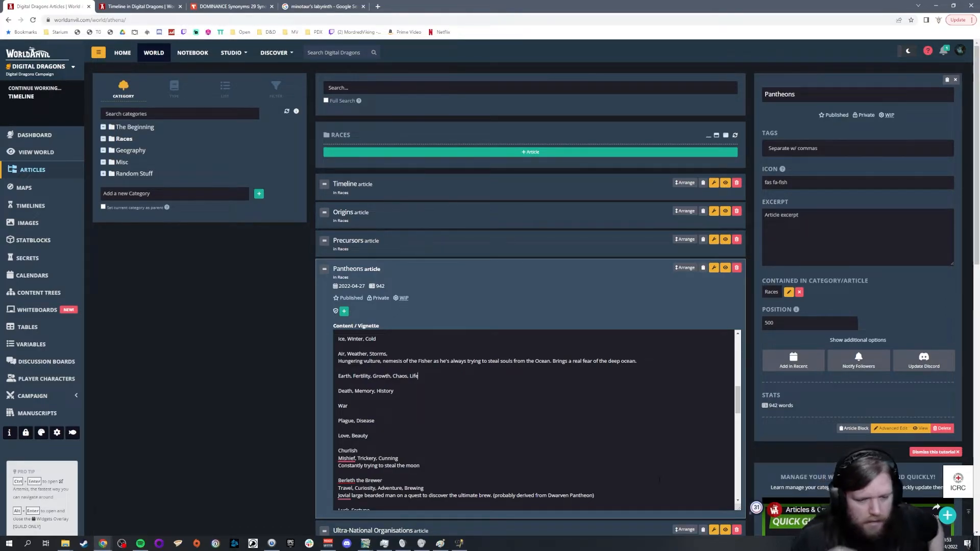
pyautogui.scroll(-1, 658, 480)
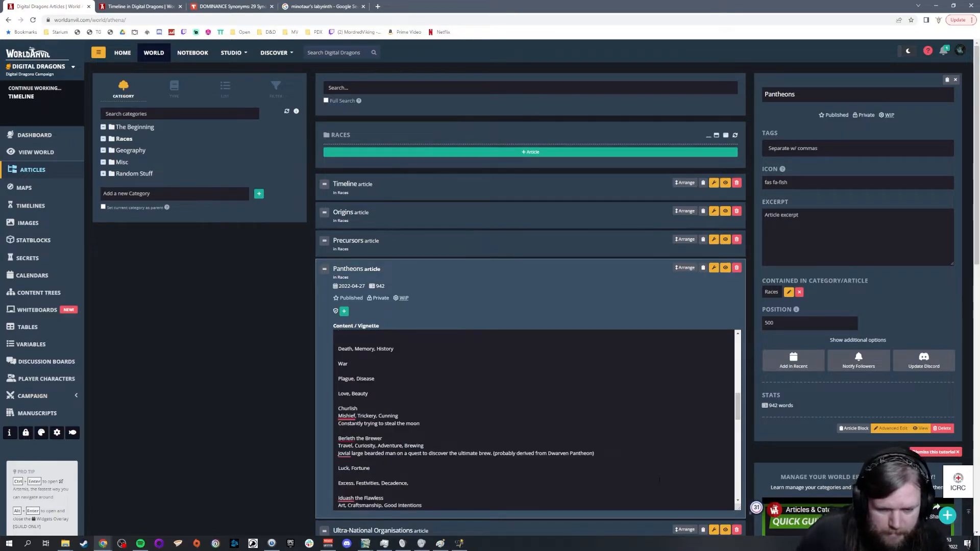
pyautogui.scroll(1, 535, 419)
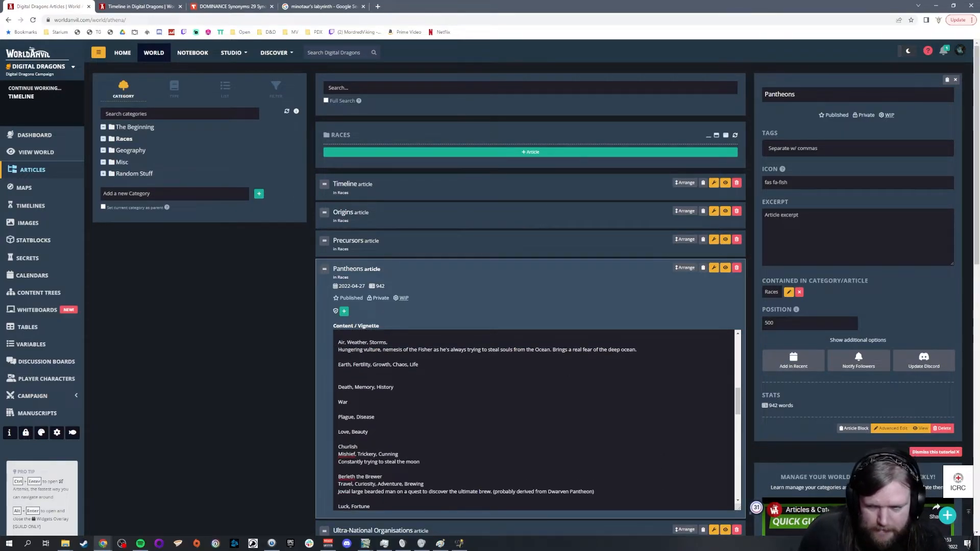
pyautogui.write('Symbol - Tree')
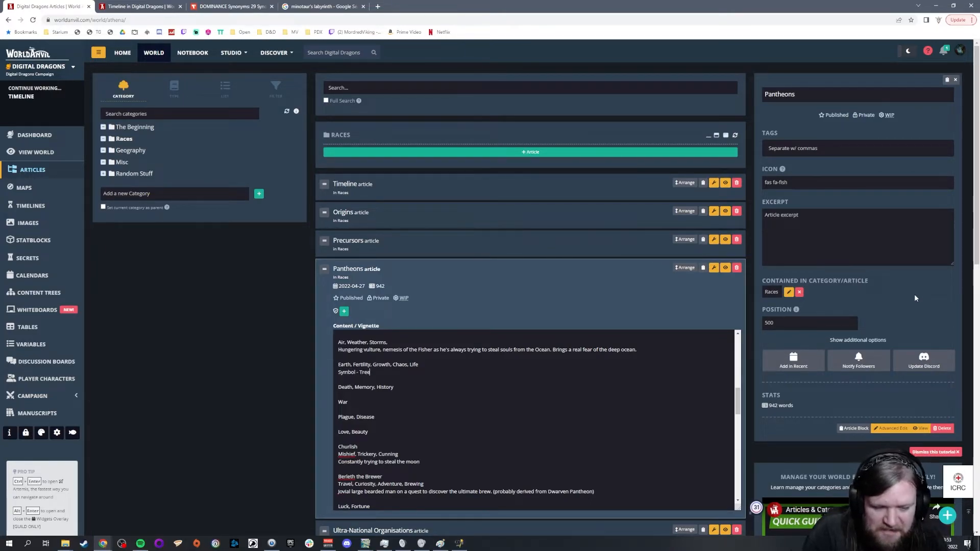
pyautogui.press('Left')
pyautogui.press('Left')
pyautogui.press('Left')
pyautogui.press('End')
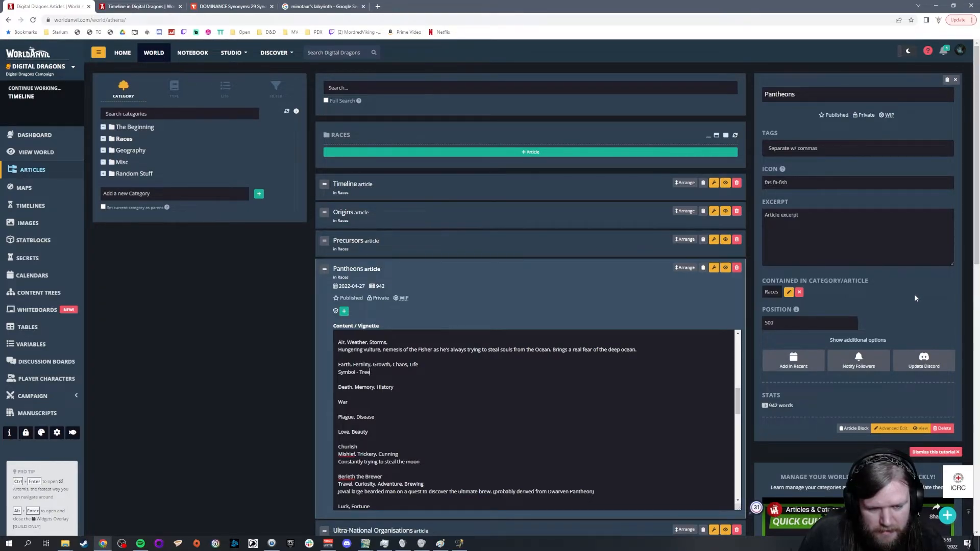
pyautogui.write('with roots as long as the branches')
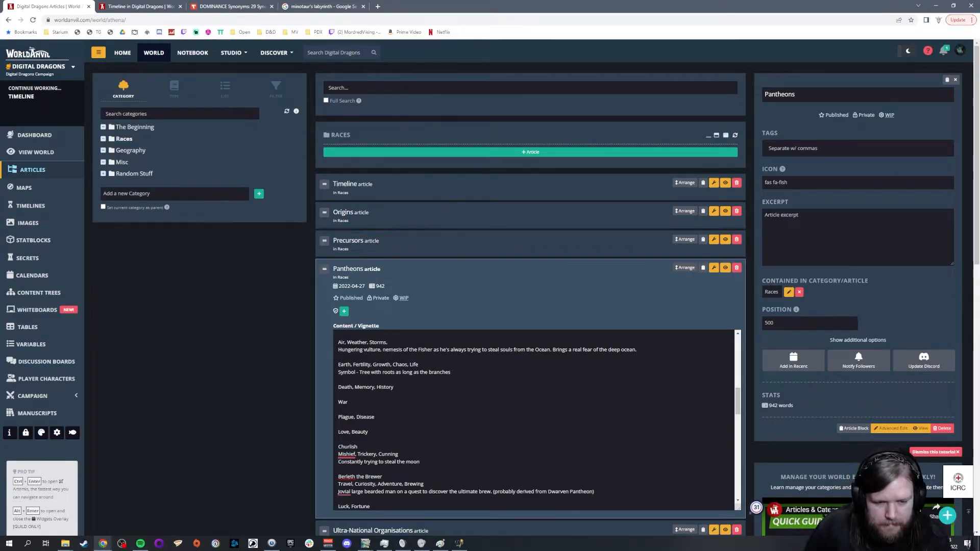
pyautogui.click(360, 372)
pyautogui.write('Almost ')
pyautogui.write(' a circle')
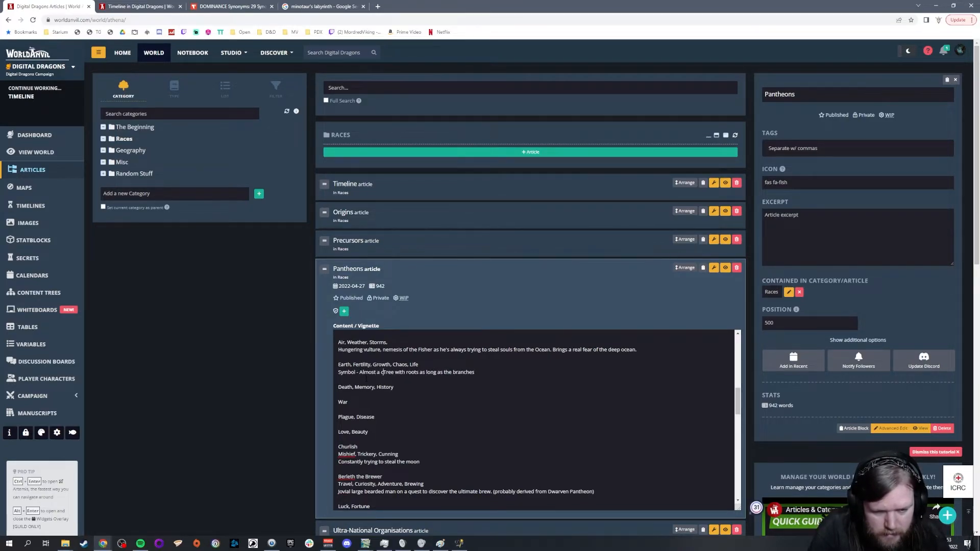
pyautogui.press('BackSpace')
pyautogui.press('BackSpace')
pyautogui.press('BackSpace')
pyautogui.press('BackSpace')
pyautogui.press('BackSpace')
pyautogui.press('BackSpace')
pyautogui.press('BackSpace')
pyautogui.press('BackSpace')
pyautogui.press('BackSpace')
pyautogui.press('BackSpace')
pyautogui.press('BackSpace')
pyautogui.press('BackSpace')
pyautogui.press('BackSpace')
pyautogui.press('BackSpace')
pyautogui.press('BackSpace')
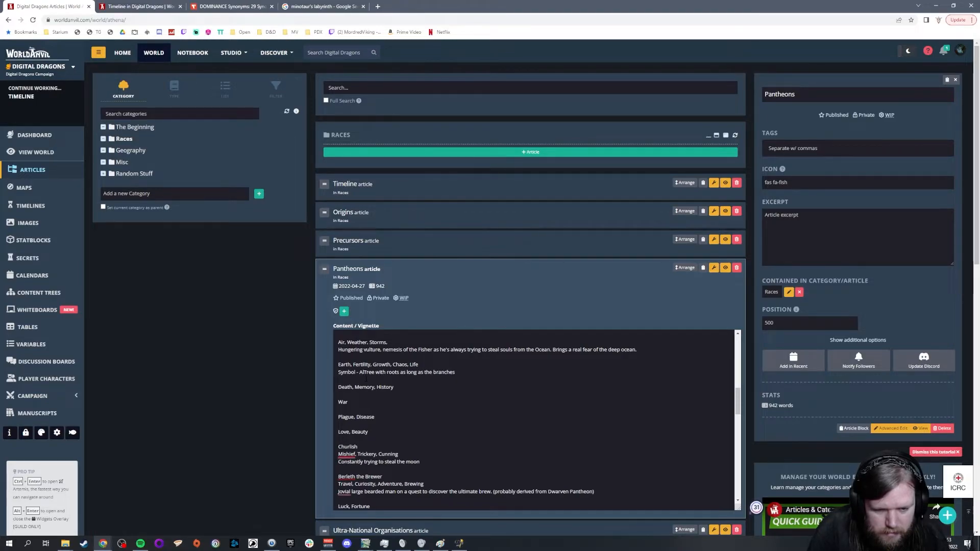
# Step: Append ", almost forming a circle." to the end of the tree symbol description
pyautogui.press('Right')
pyautogui.press('Right')
pyautogui.press('Right')
pyautogui.press('Right')
pyautogui.press('Right')
pyautogui.press('Right')
pyautogui.press('Right')
pyautogui.press('Right')
pyautogui.press('Right')
pyautogui.press('Right')
pyautogui.press('Right')
pyautogui.press('Right')
pyautogui.press('Right')
pyautogui.press('Right')
pyautogui.press('Right')
pyautogui.press('Right')
pyautogui.press('Right')
pyautogui.press('Right')
pyautogui.press('Right')
pyautogui.press('Right')
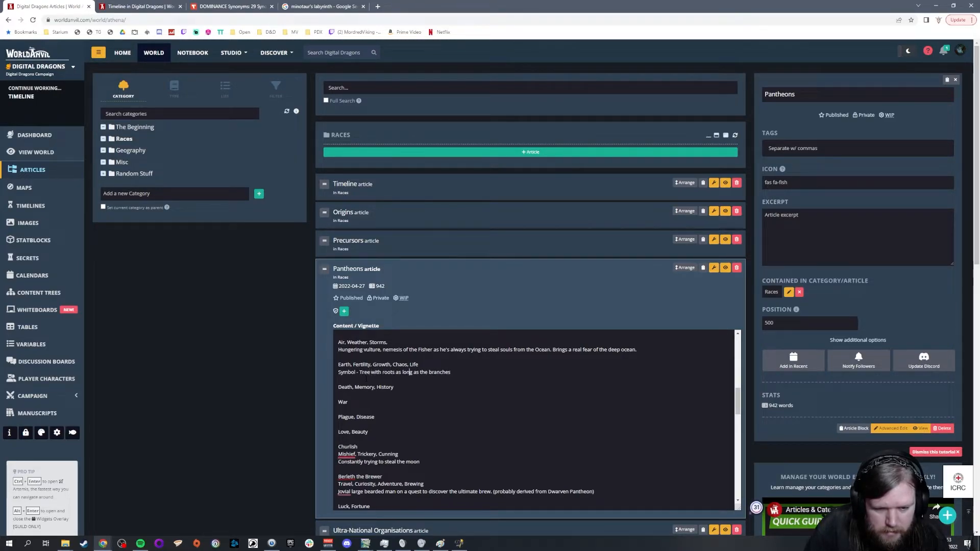
pyautogui.write(', alm')
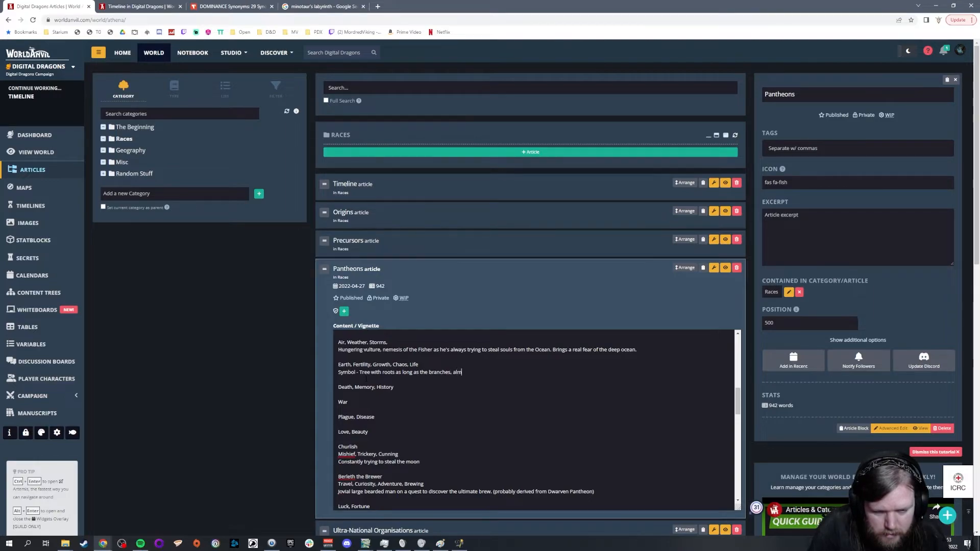
pyautogui.write('ost forming a circle.')
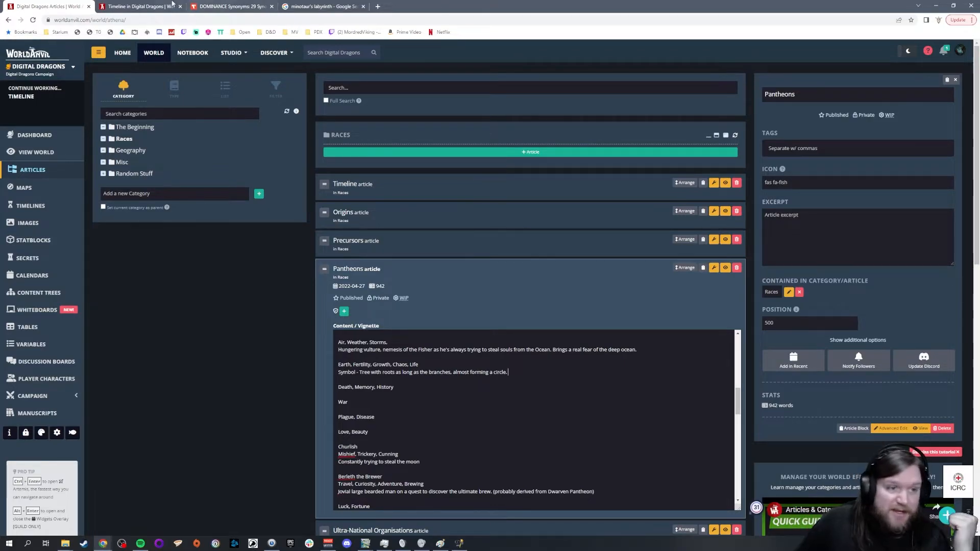
# Step: Add the entry "Feywild - Actually all one giant tree, with new growth sprouting from the roots Strawberry style." at the end of Geography's Landmarks article
pyautogui.click(153, 11)
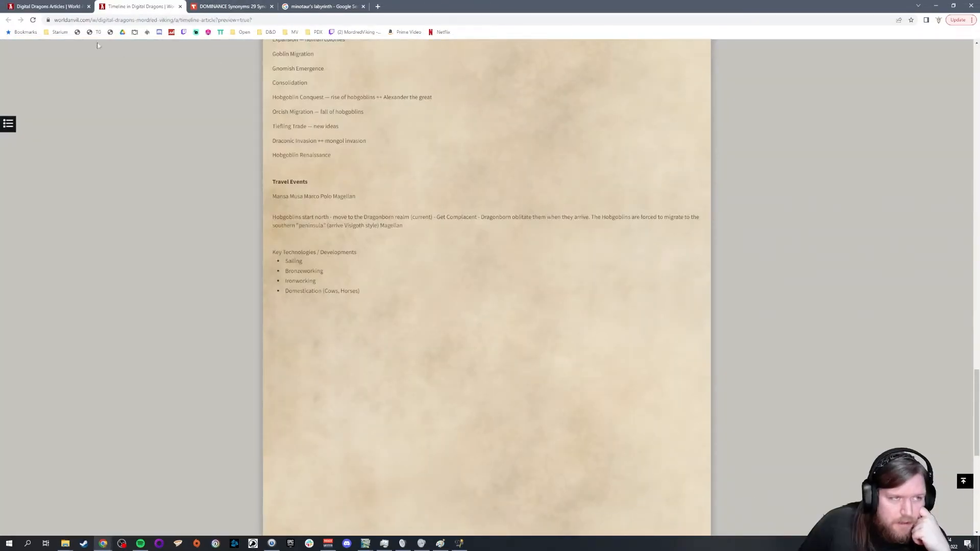
pyautogui.click(61, 7)
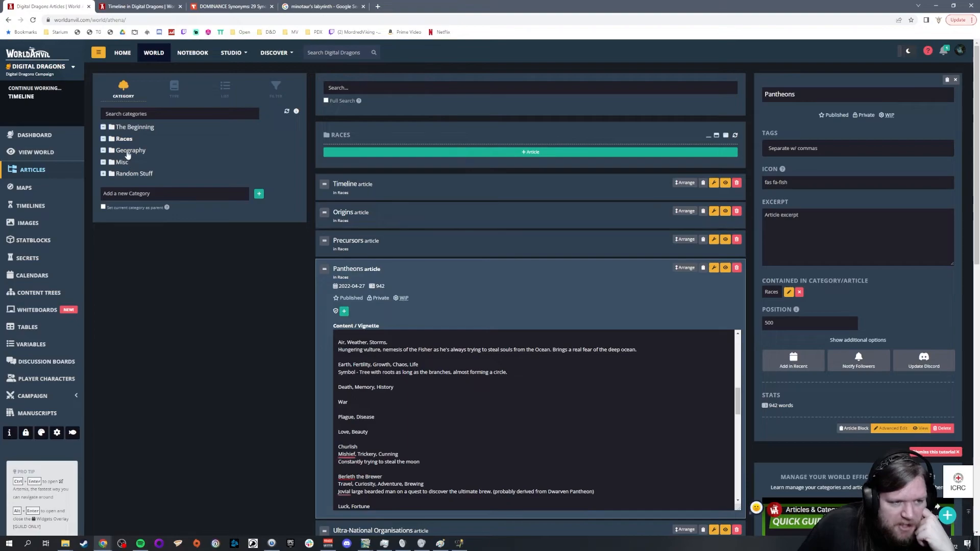
pyautogui.click(129, 151)
pyautogui.click(430, 324)
pyautogui.click(530, 447)
pyautogui.press('Return')
pyautogui.press('Return')
pyautogui.write('Feywild - Actually')
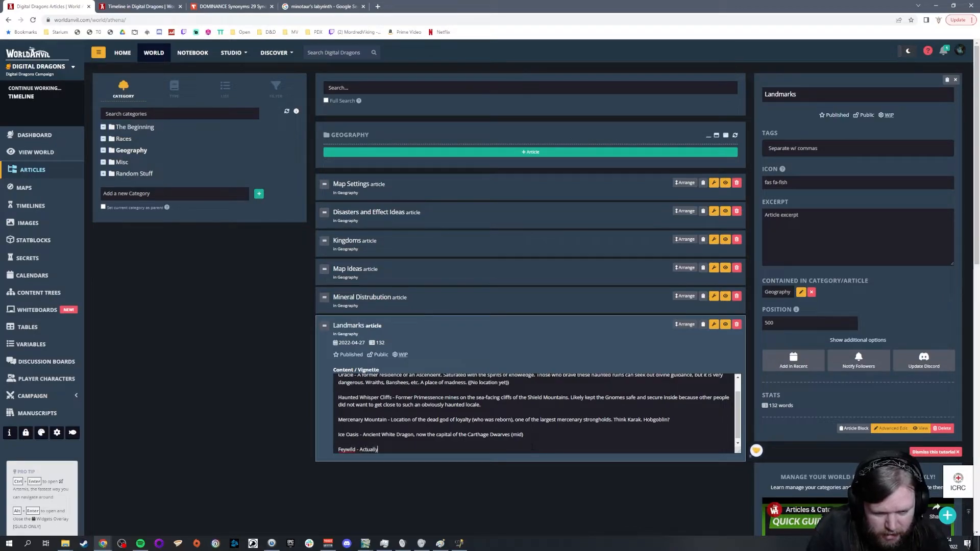
pyautogui.write(' all one giant tree, with new')
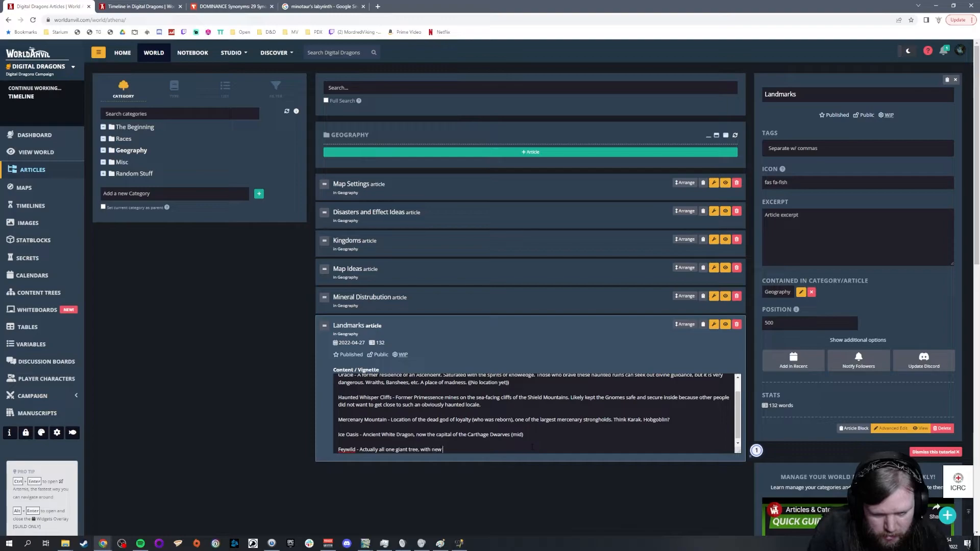
pyautogui.write(' growth')
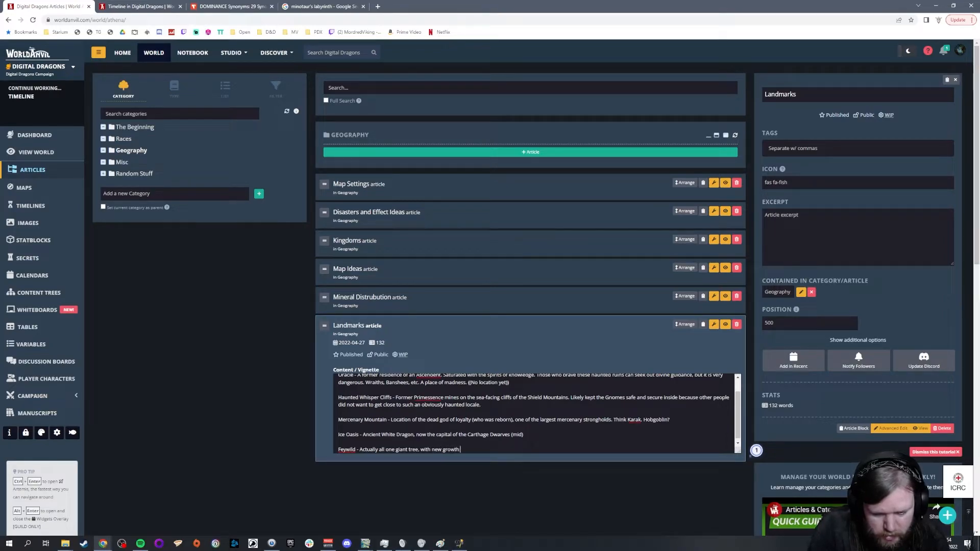
pyautogui.write(' sprout')
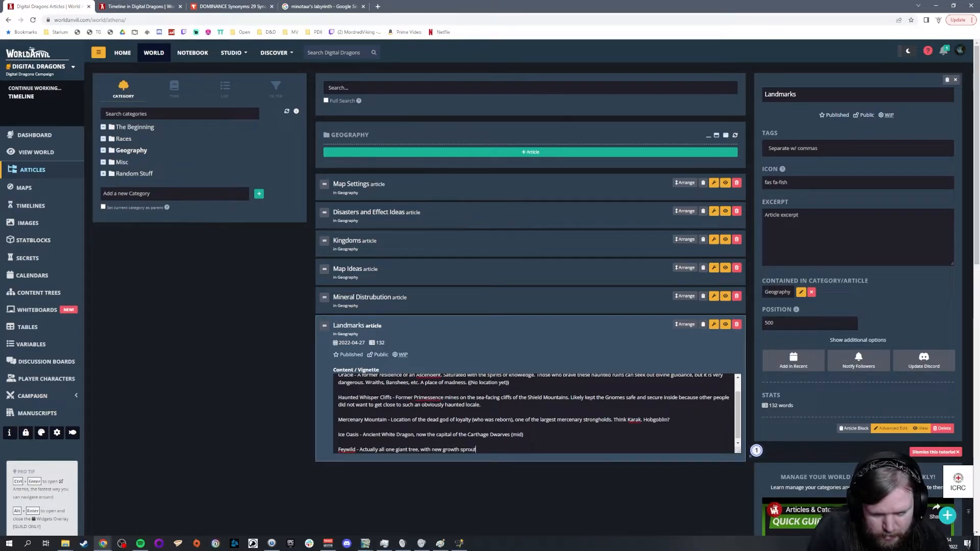
pyautogui.write('ing from the roots Strawberry')
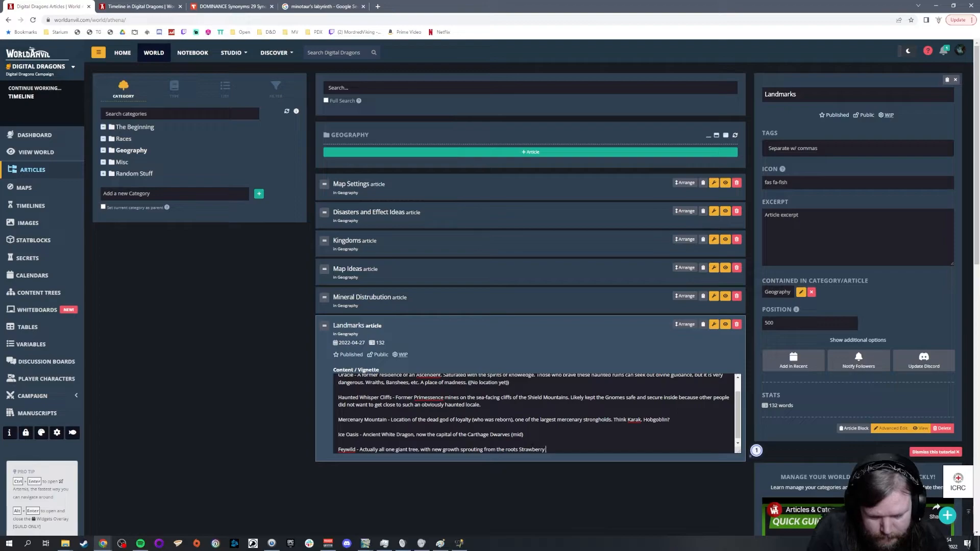
pyautogui.write(' style.')
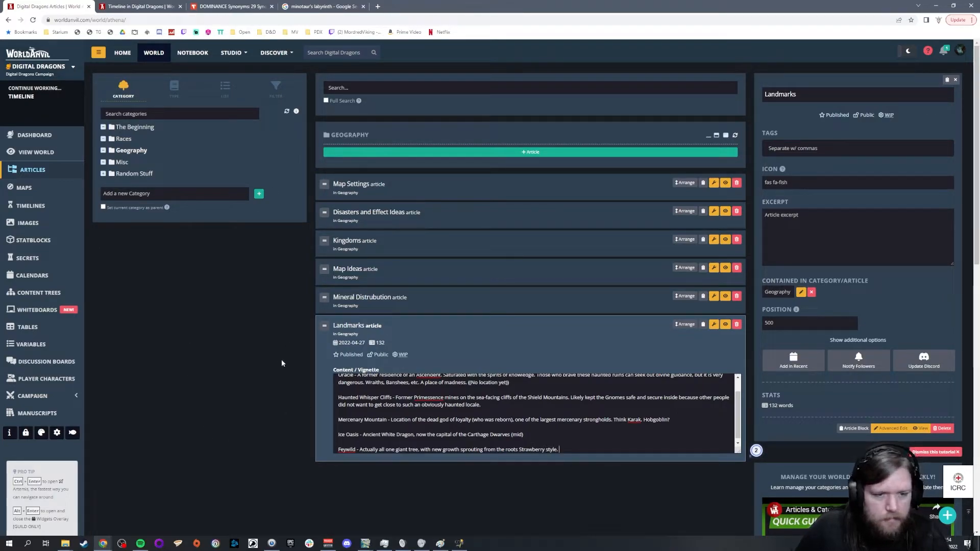
# Step: Search Google for "Strawberry plant" in a new browser tab
pyautogui.click(377, 8)
pyautogui.write('go')
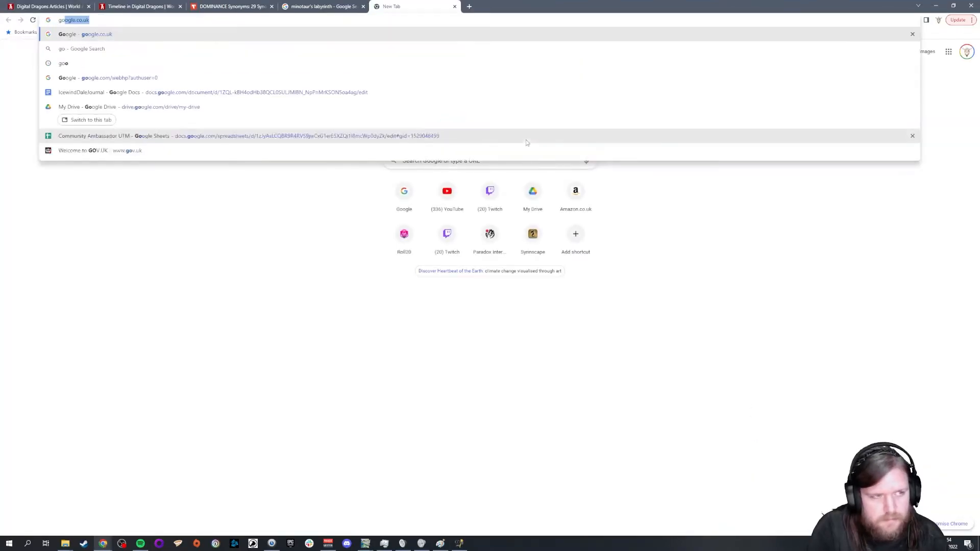
pyautogui.press('Return')
pyautogui.write('Straw')
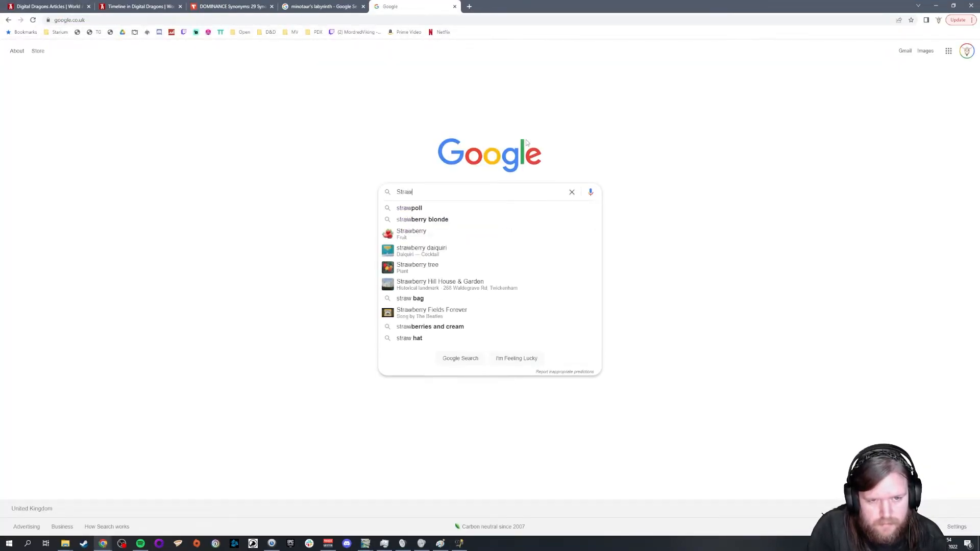
pyautogui.write('berry plant')
pyautogui.press('Return')
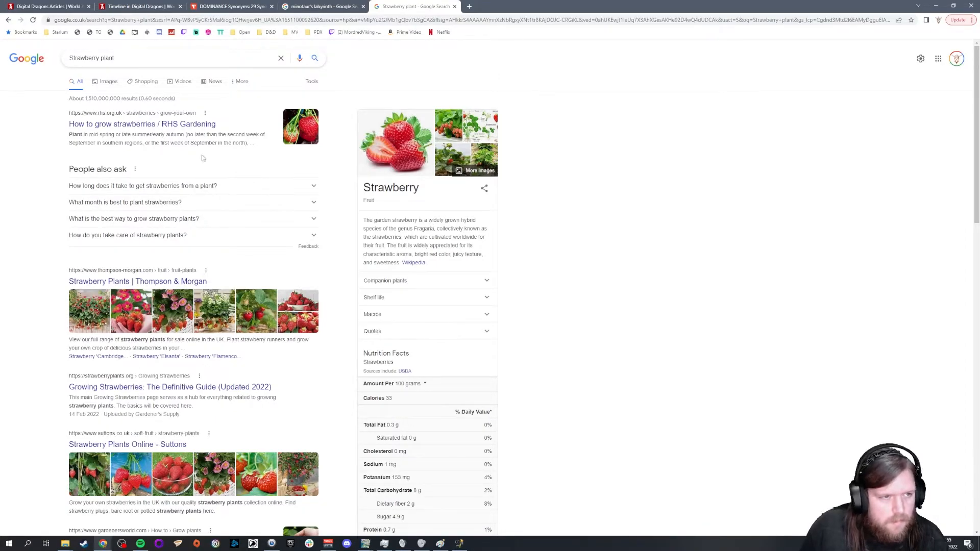
# Step: Browse the strawberry plant image results for how the plants grow and spread, and close the search tab
pyautogui.scroll(-5, 256, 301)
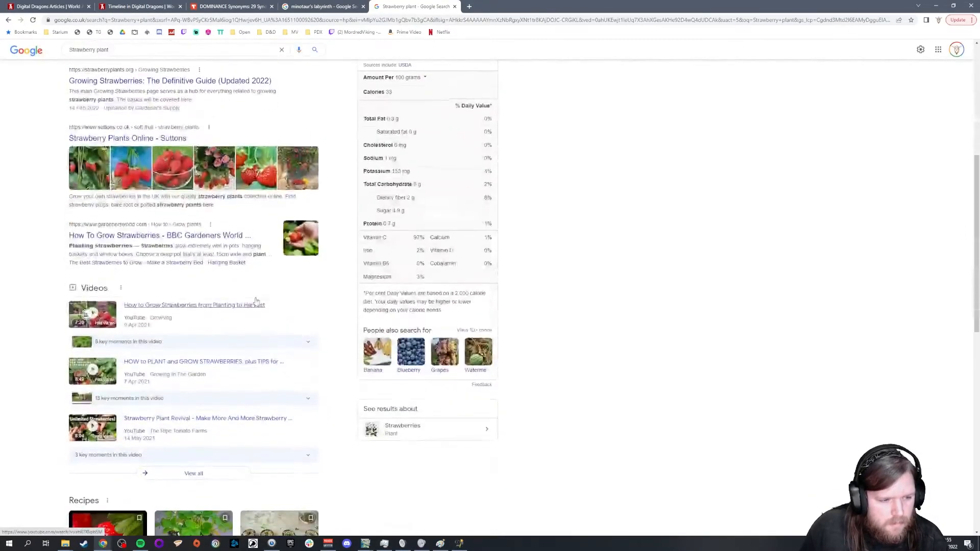
pyautogui.scroll(6, 256, 301)
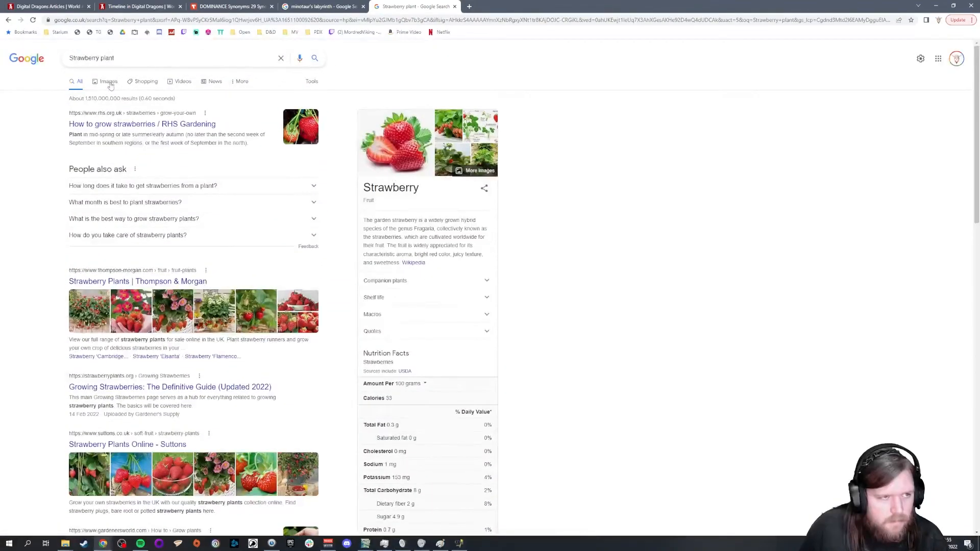
pyautogui.click(109, 82)
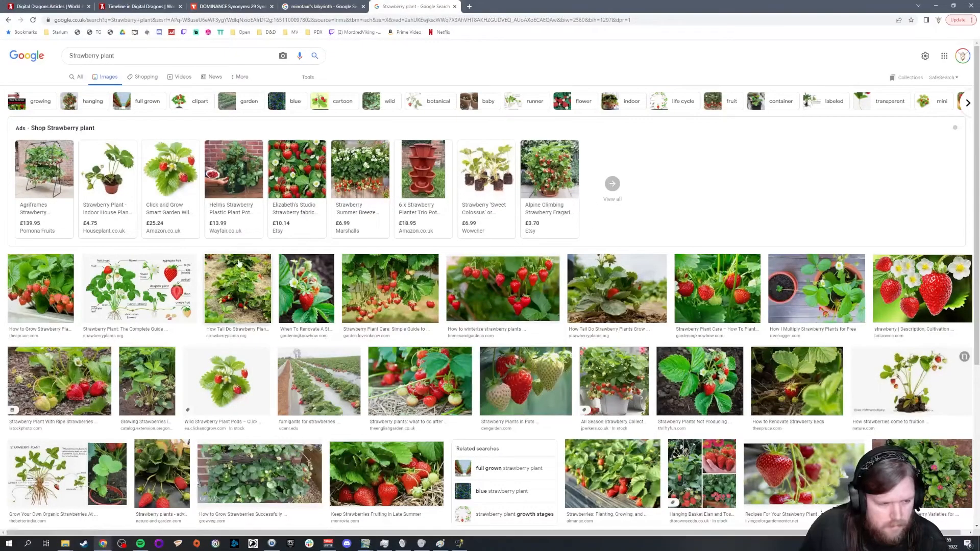
pyautogui.scroll(-2, 240, 294)
pyautogui.scroll(-3, 244, 277)
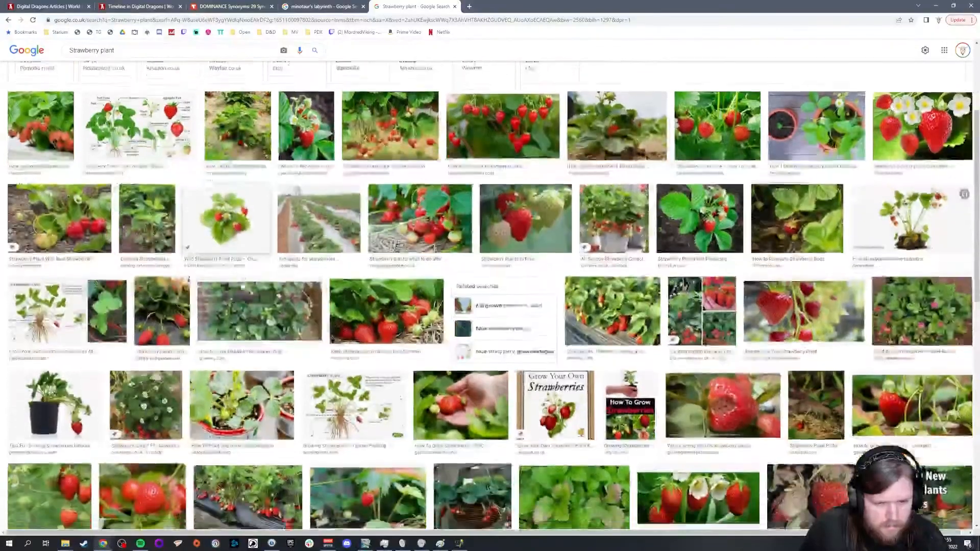
pyautogui.scroll(-4, 244, 277)
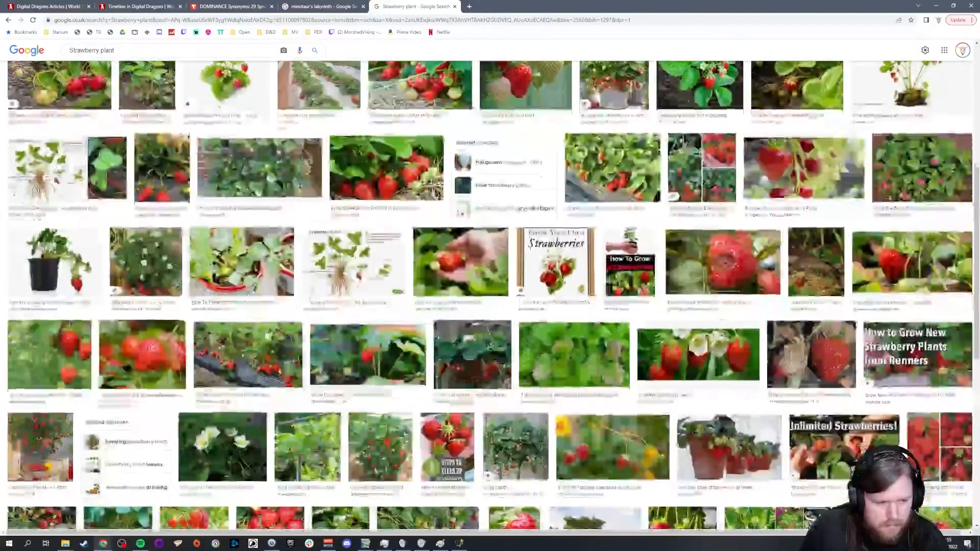
pyautogui.scroll(-2, 296, 310)
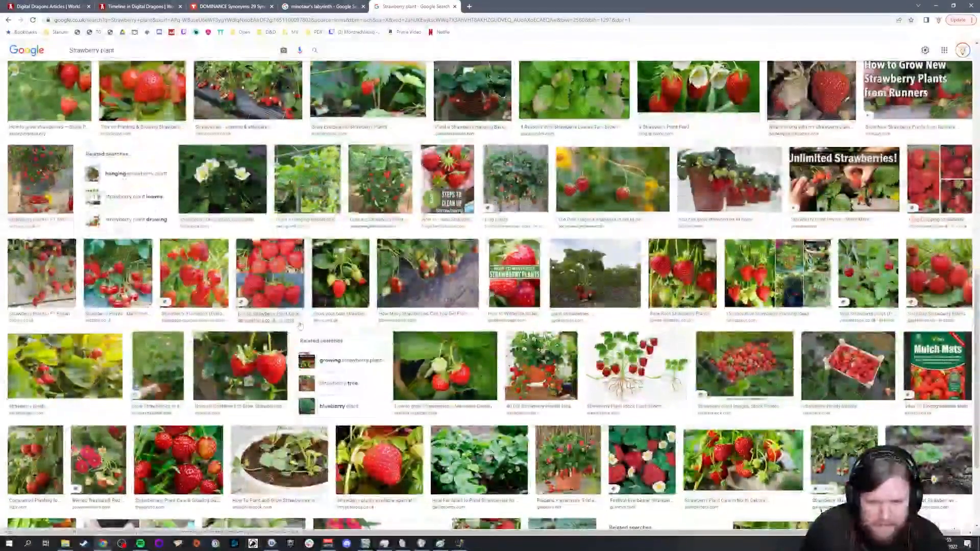
pyautogui.scroll(-2, 305, 309)
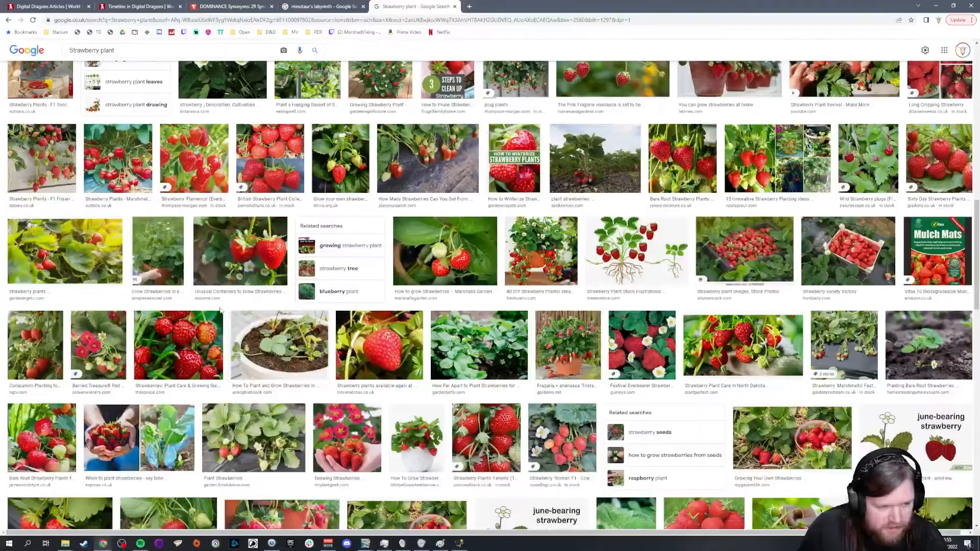
pyautogui.scroll(-2, 258, 302)
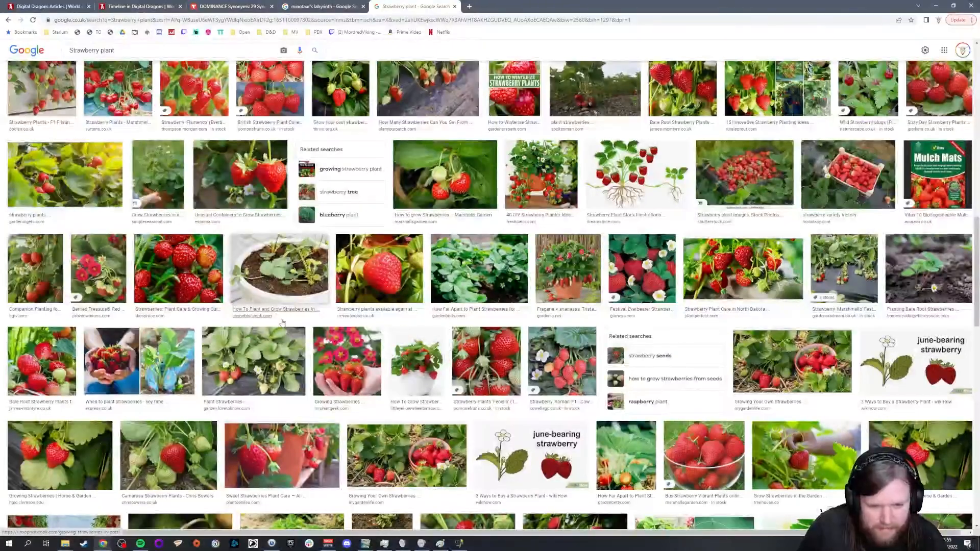
pyautogui.scroll(-3, 259, 302)
pyautogui.scroll(10, 258, 303)
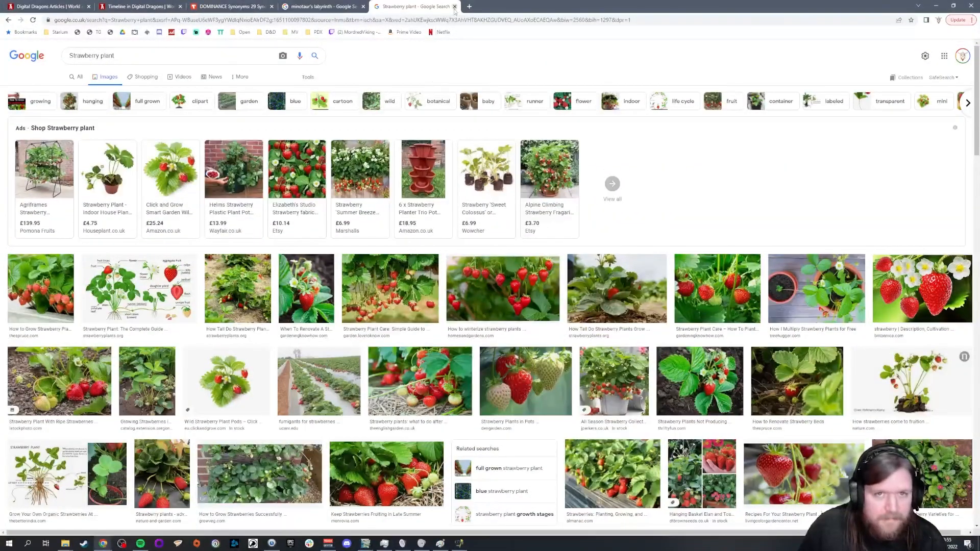
pyautogui.click(455, 6)
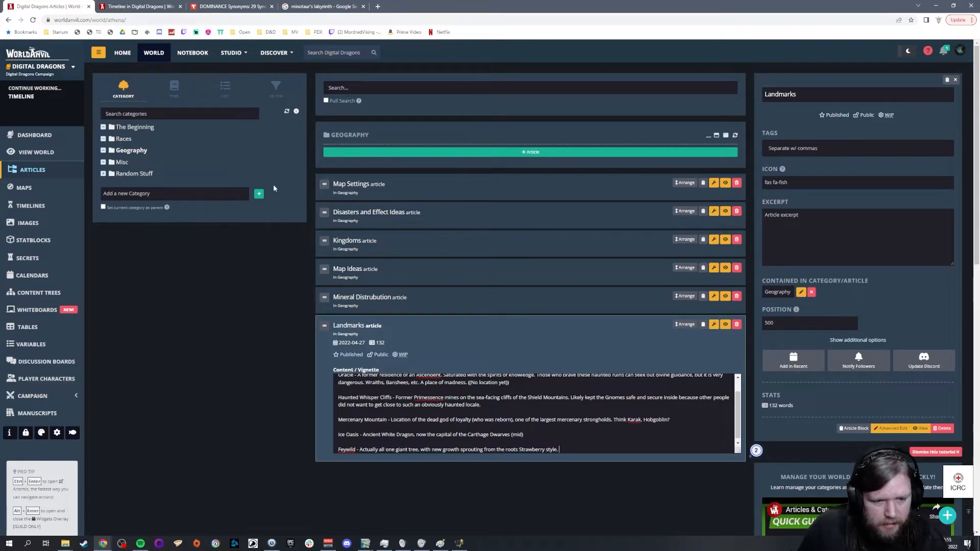
# Step: Add the line "The Feywild *is* a god" above the tree symbol line in the Races category's Pantheons article
pyautogui.click(124, 139)
pyautogui.click(356, 268)
pyautogui.scroll(-10, 533, 370)
pyautogui.scroll(-5, 533, 370)
pyautogui.click(508, 372)
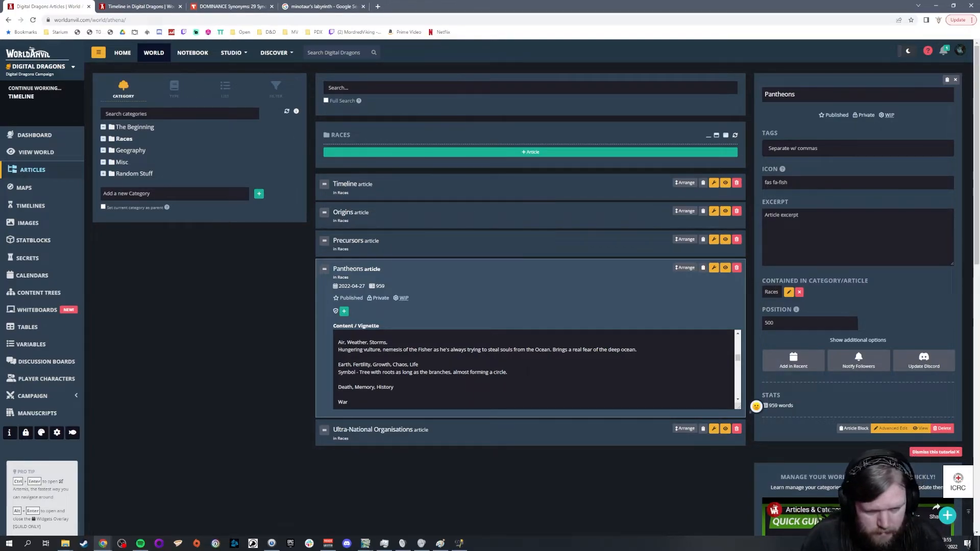
pyautogui.press('Up')
pyautogui.press('Return')
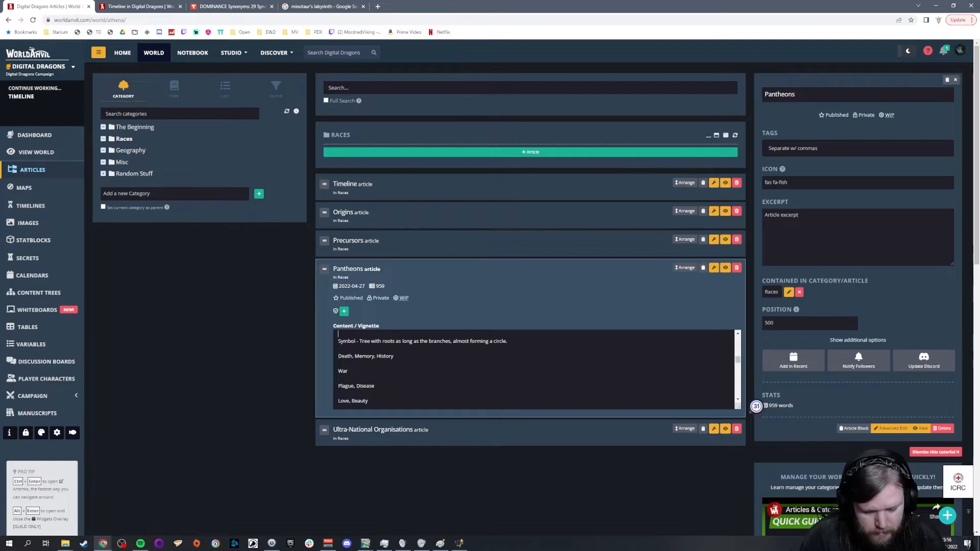
pyautogui.write('The Fe')
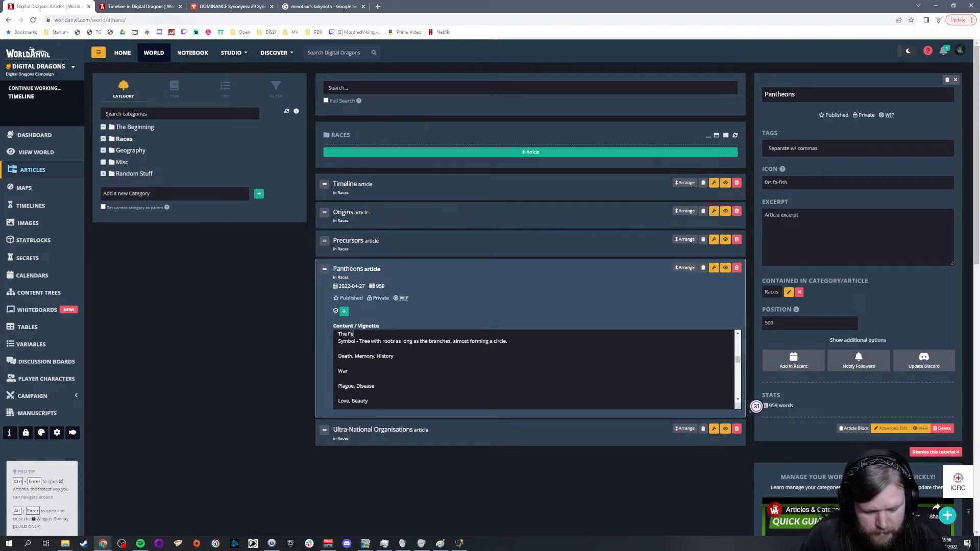
pyautogui.write('ytild')
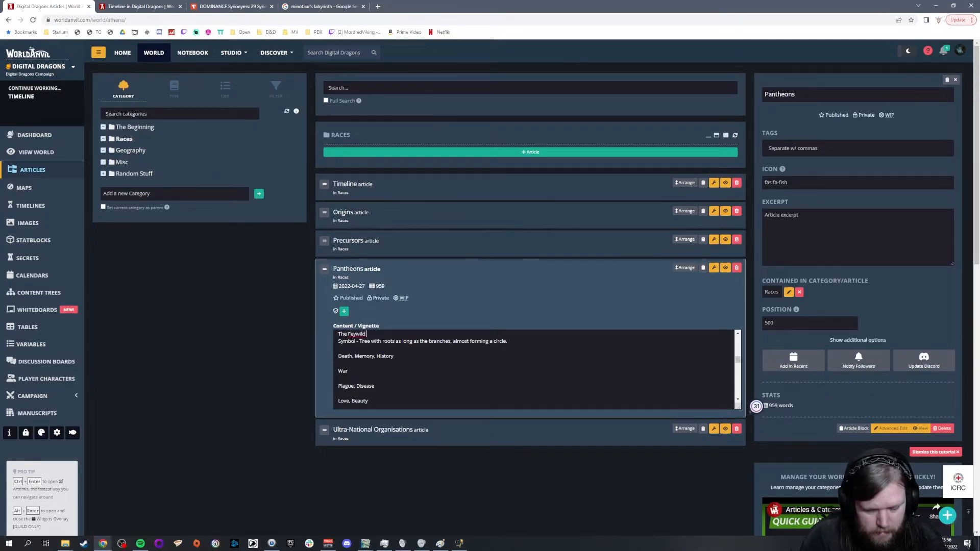
pyautogui.write(' *is* a god')
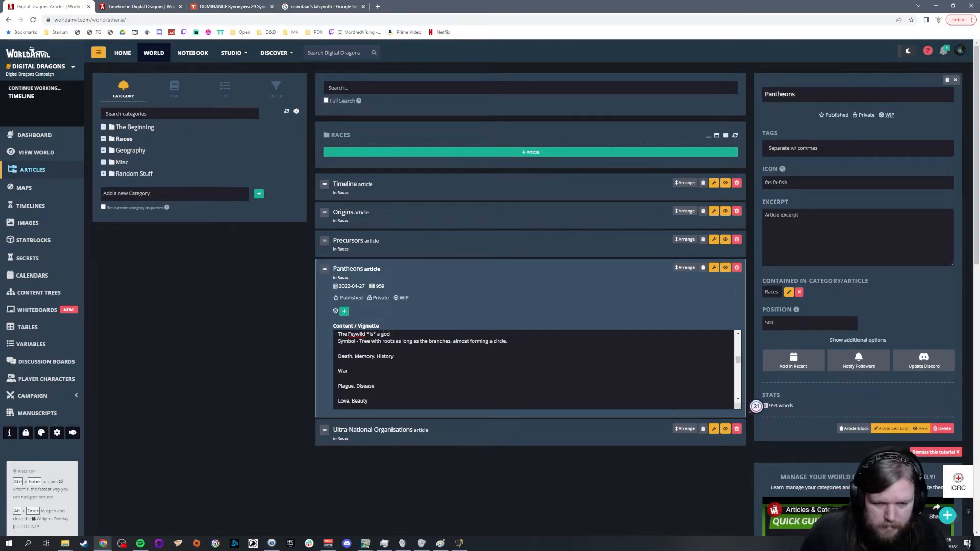
# Step: Enlarge the content box and extend the Feywild god line with "thanks to the combined worship of the Fey, Wood Elves and Forest Gnomes."
pyautogui.scroll(1, 533, 368)
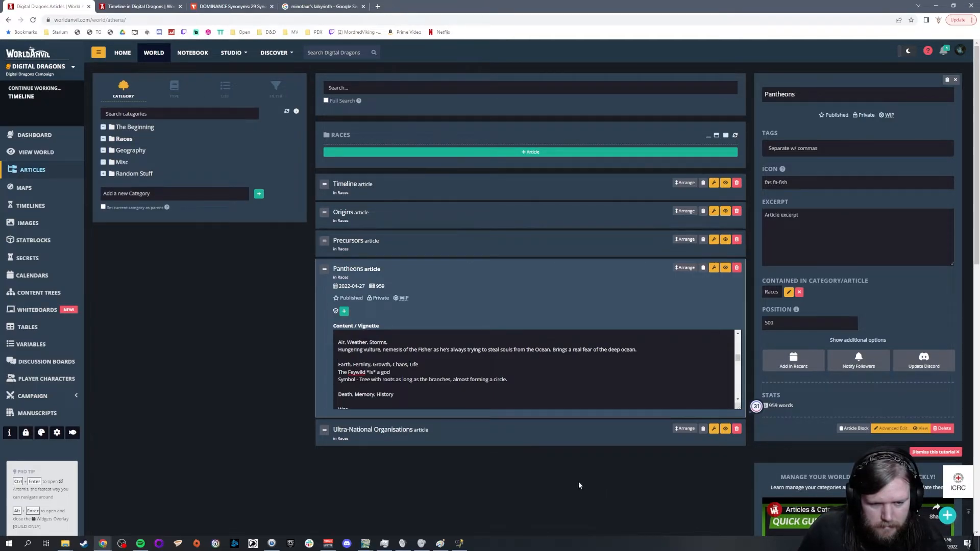
pyautogui.scroll(1, 534, 369)
pyautogui.scroll(-1, 534, 369)
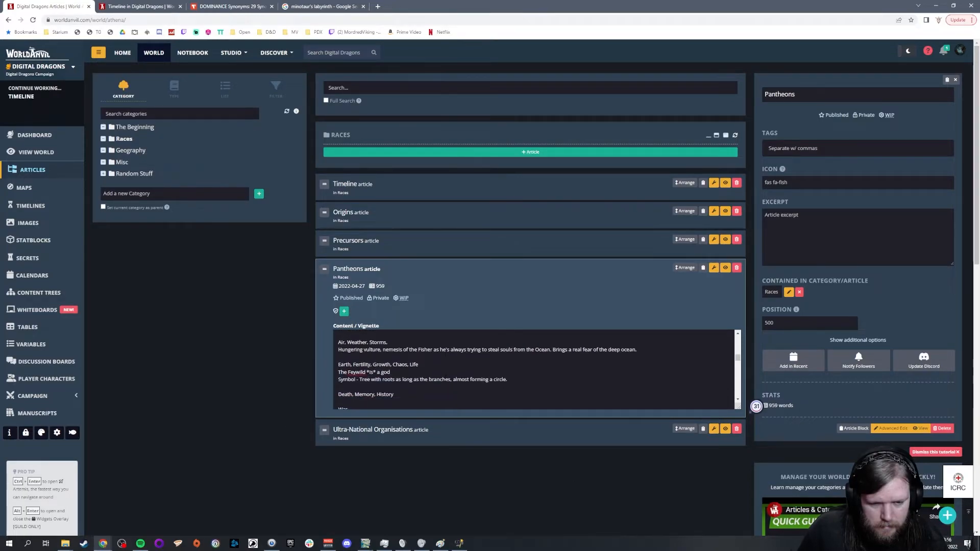
pyautogui.scroll(-1, 445, 379)
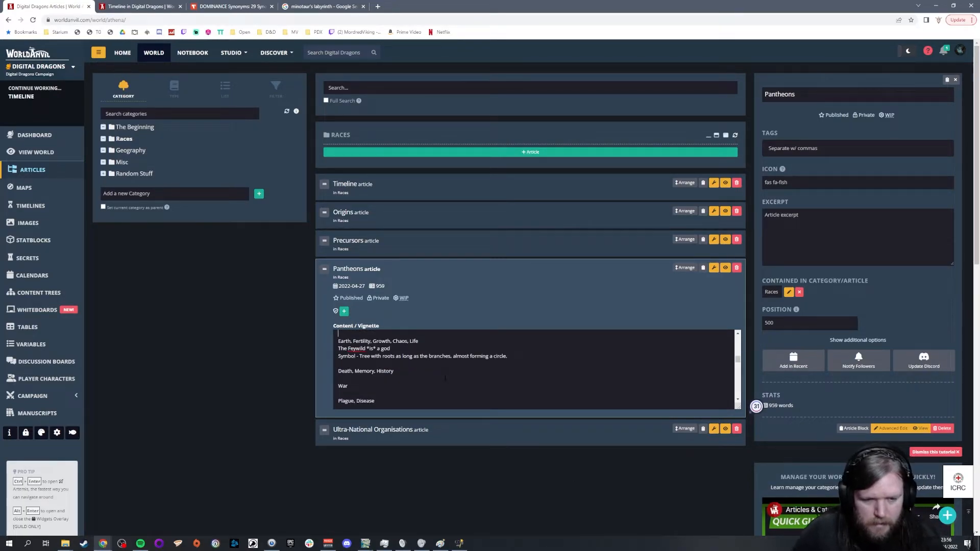
pyautogui.moveTo(728, 415); pyautogui.dragTo(727, 507)
pyautogui.scroll(2, 534, 414)
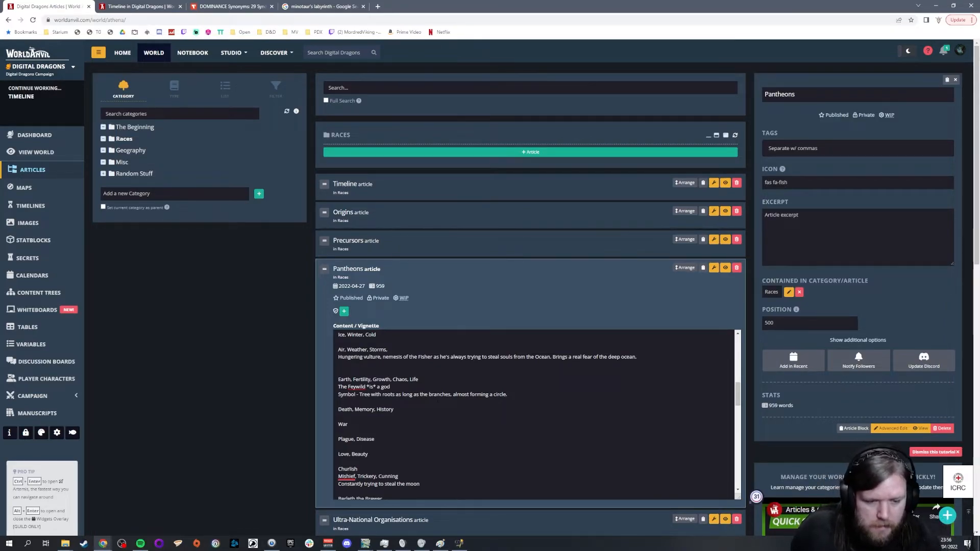
pyautogui.write('thanks to the combined worship of the Fey')
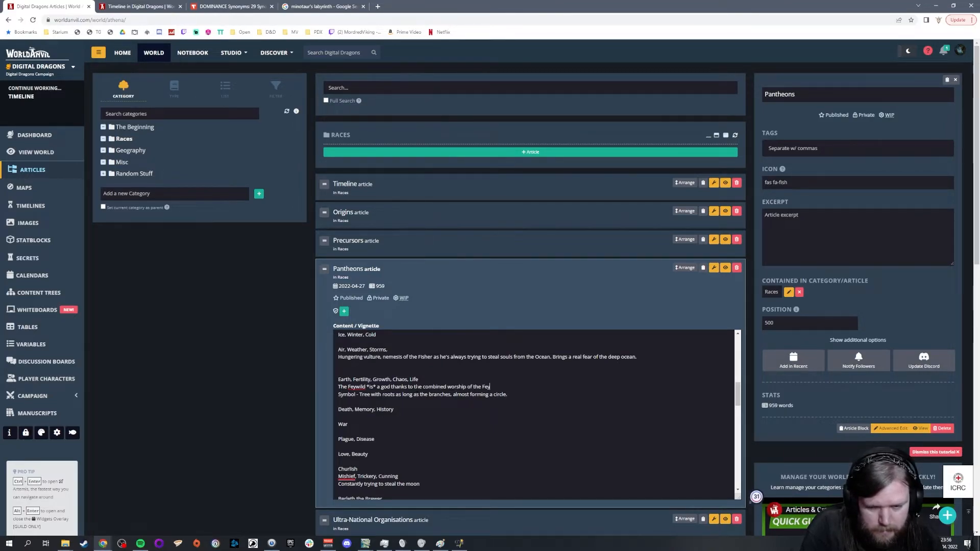
pyautogui.write(', Wood Elves and Forest Gnomes.')
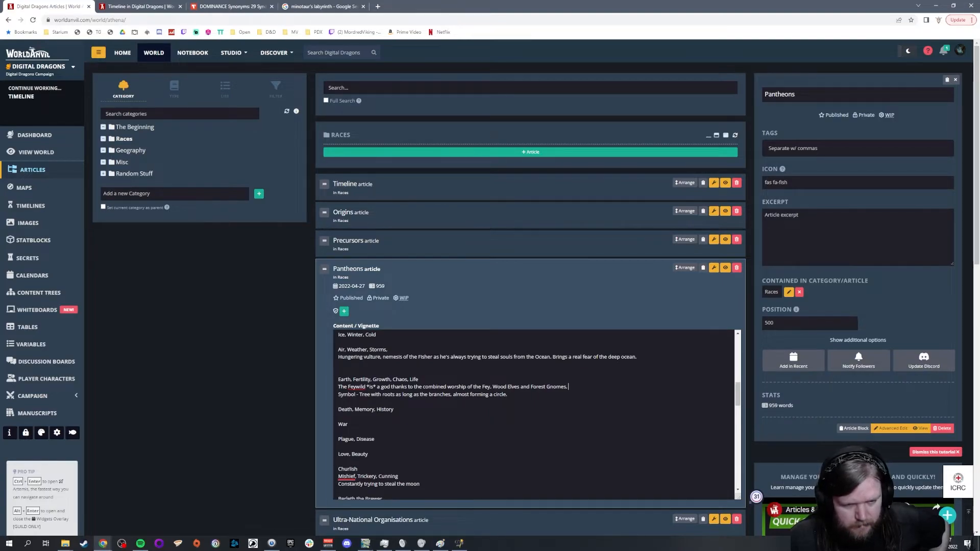
# Step: Add the entry "Myconid Jungle - Feywild like entity... not in the Feywild." at the end of Geography's Landmarks article
pyautogui.scroll(-2, 234, 360)
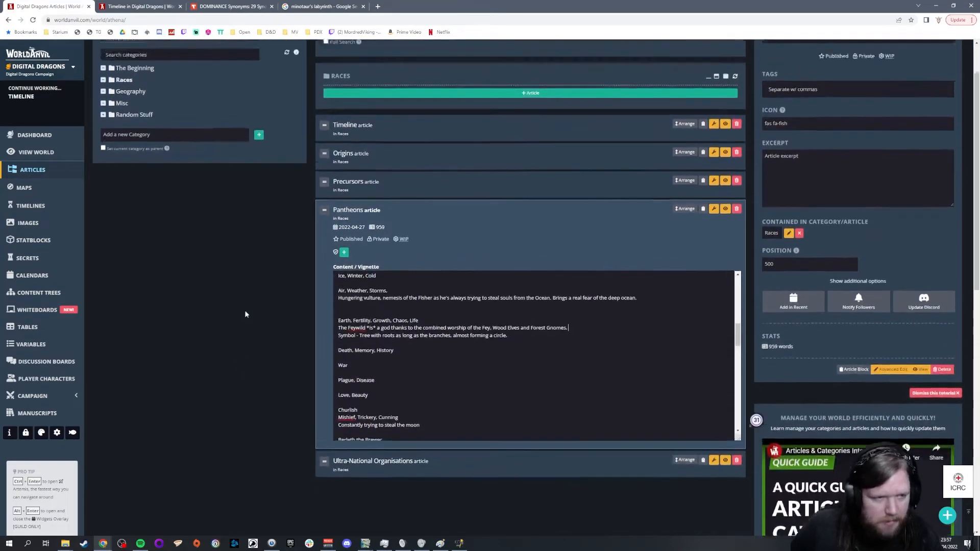
pyautogui.scroll(2, 204, 255)
pyautogui.click(130, 151)
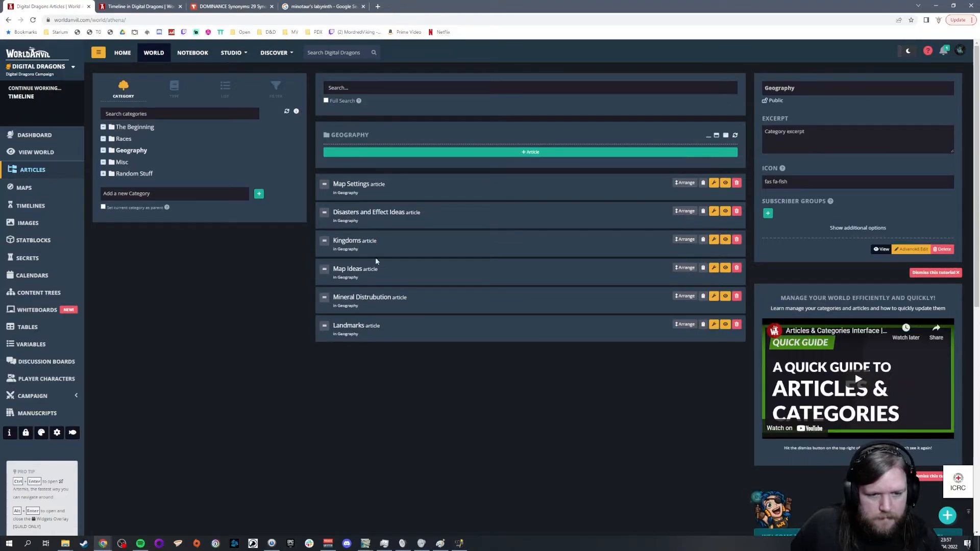
pyautogui.click(378, 326)
pyautogui.scroll(-3, 551, 416)
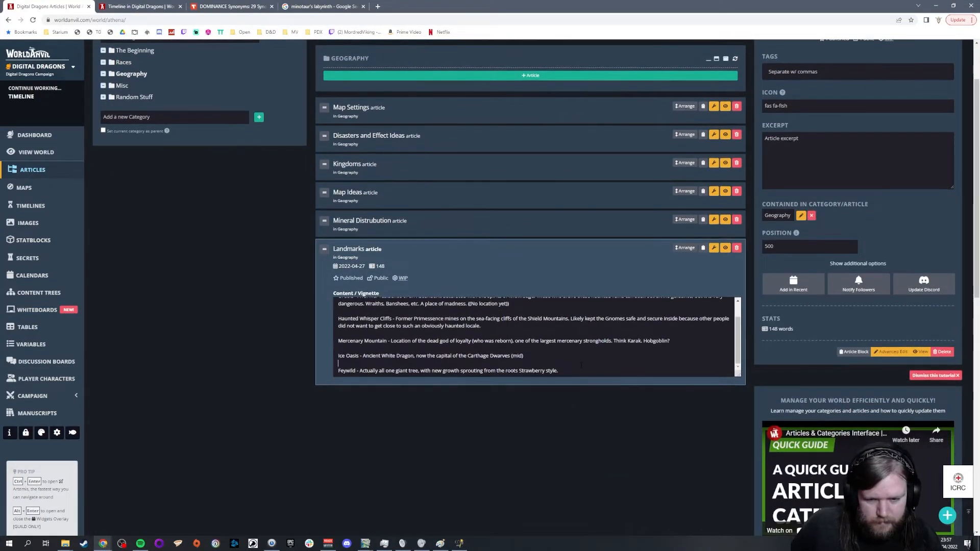
pyautogui.press('Return')
pyautogui.press('Return')
pyautogui.write('Myconid Jungle - ')
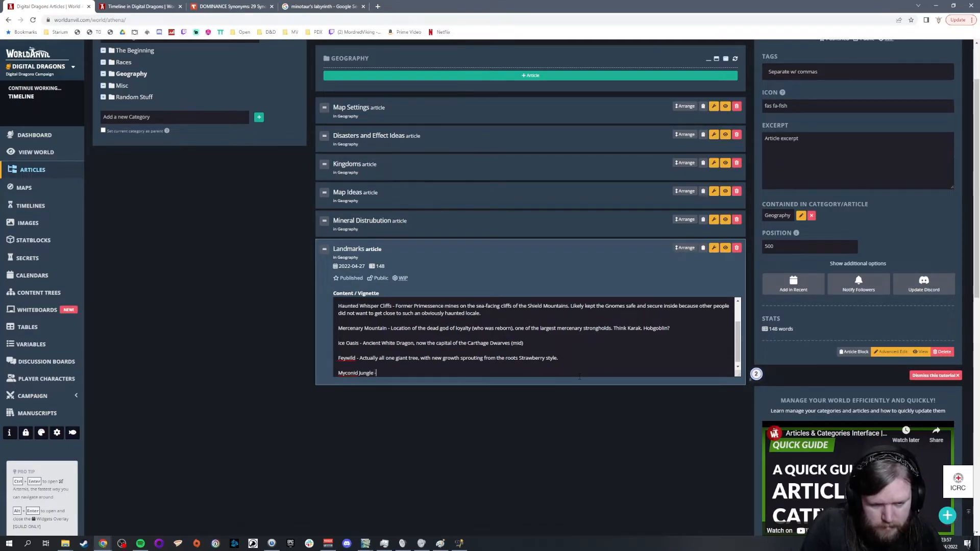
pyautogui.write('Feywild like entity... not in the feywild.')
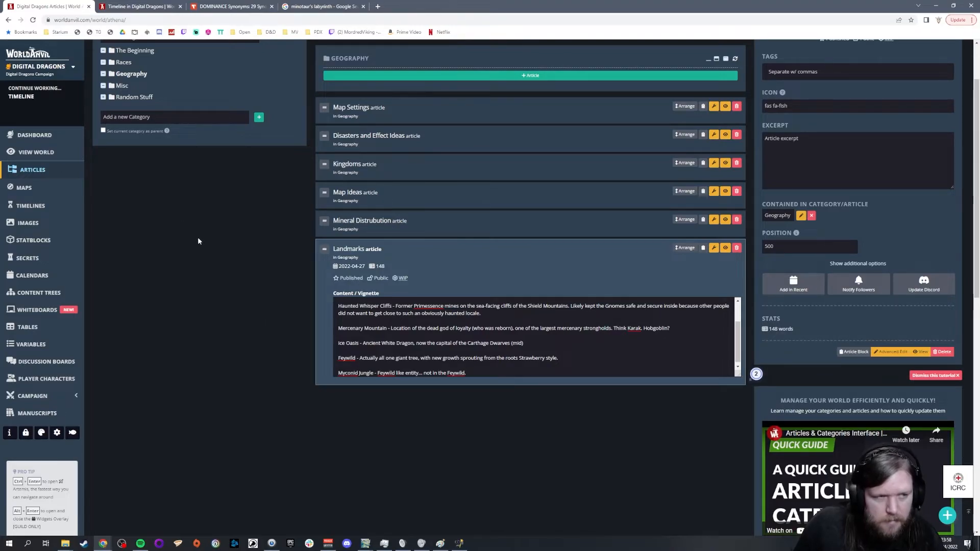
# Step: Reopen the Pantheons article in Races and review the Earth, Fertility, Growth, Chaos, Life entry
pyautogui.scroll(2, 170, 243)
pyautogui.click(124, 139)
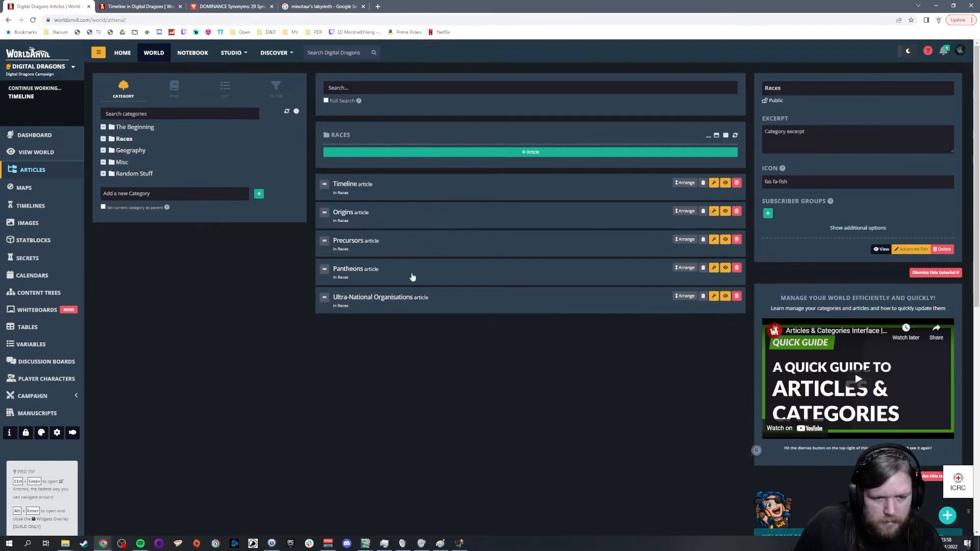
pyautogui.click(355, 269)
pyautogui.scroll(-3, 459, 367)
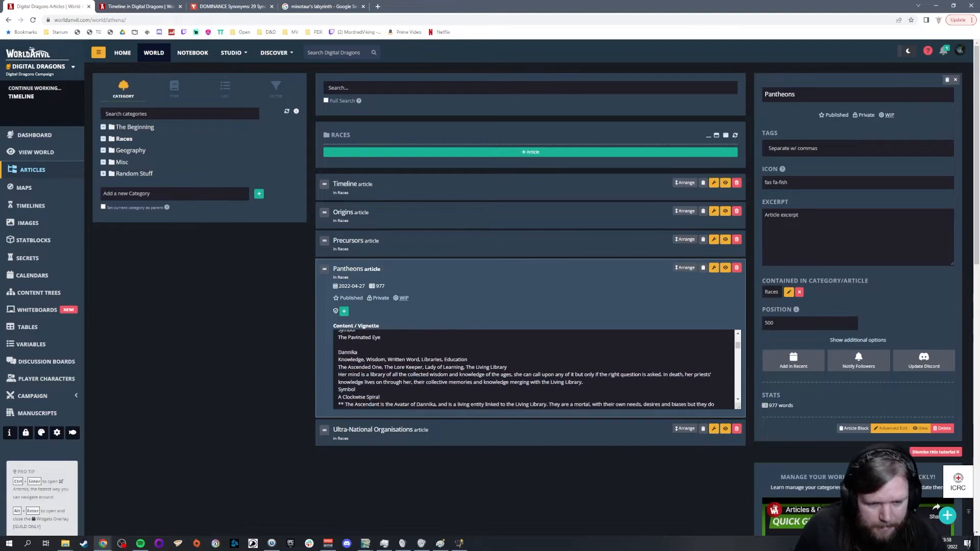
pyautogui.scroll(-3, 533, 367)
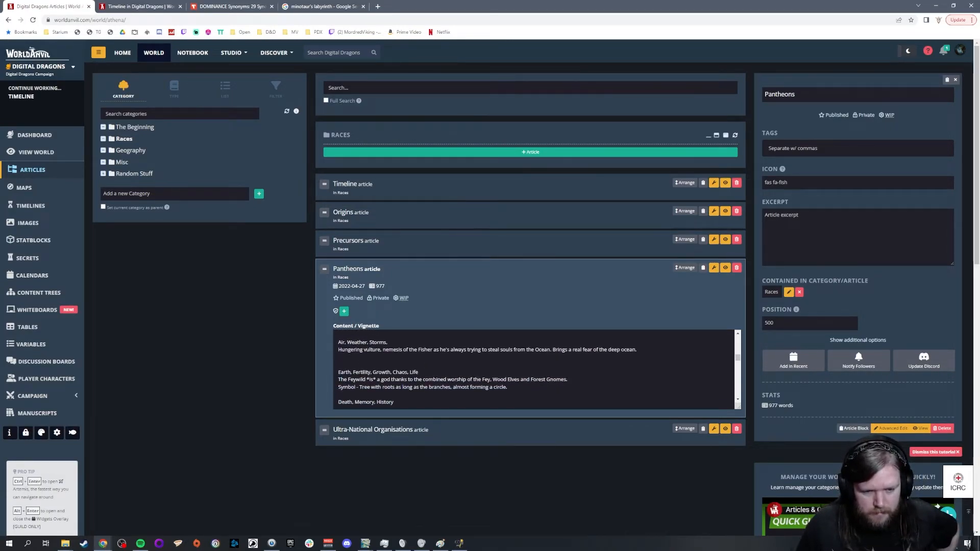
pyautogui.scroll(1, 533, 368)
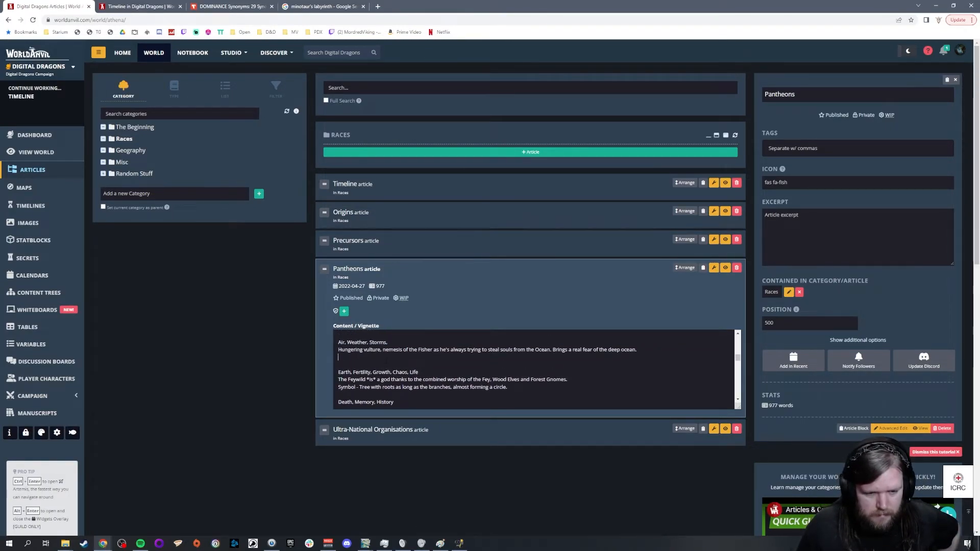
pyautogui.click(342, 365)
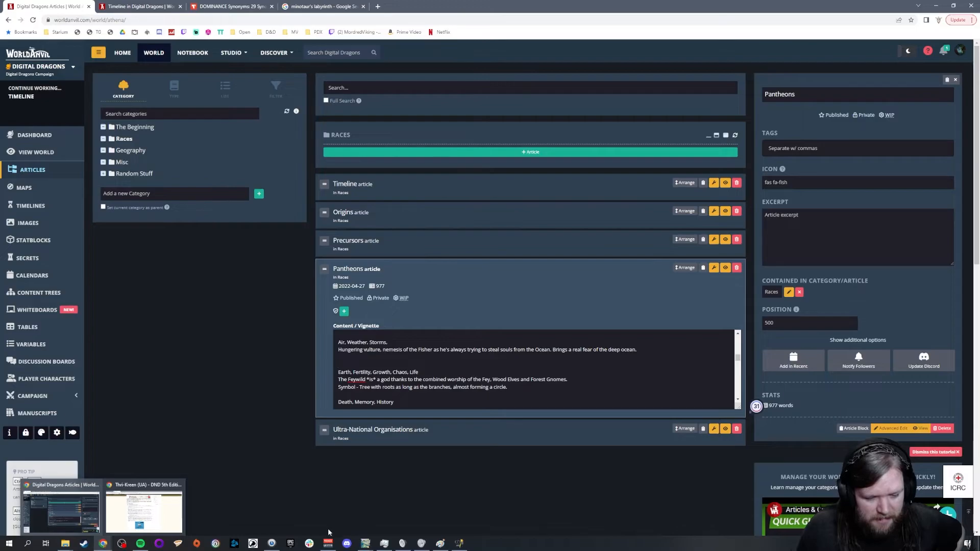
# Step: Switch to the world map in GIMP and examine the Feywild region and its surroundings
pyautogui.click(366, 544)
pyautogui.click(179, 507)
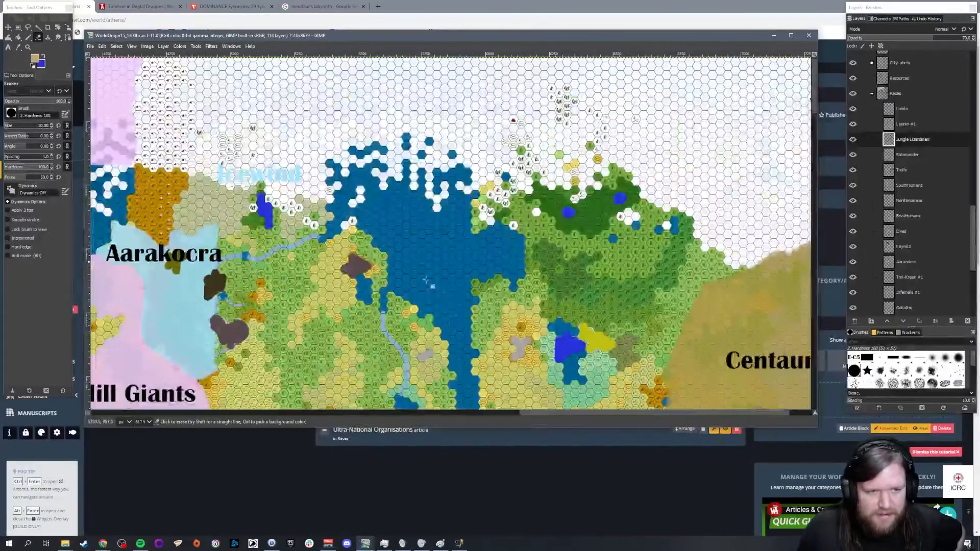
pyautogui.moveTo(535, 412); pyautogui.dragTo(253, 411)
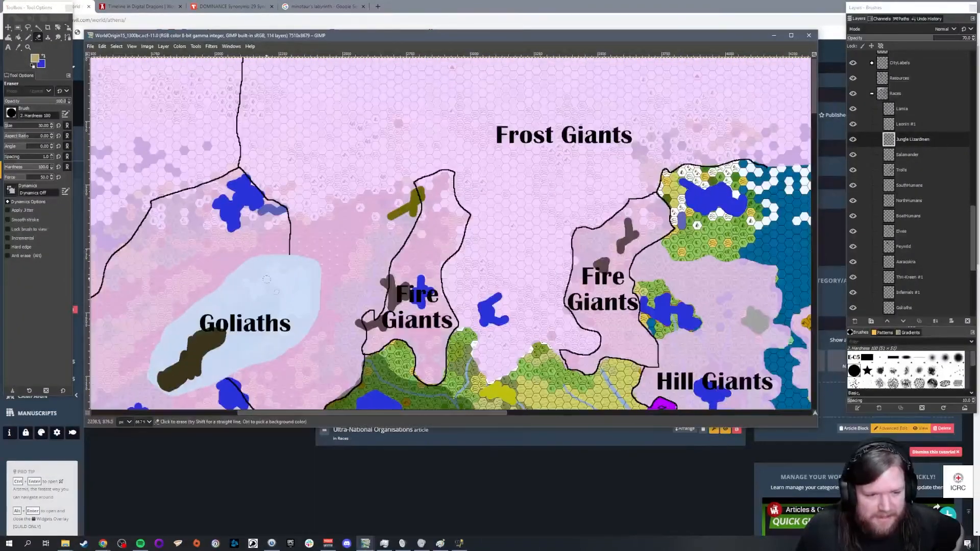
pyautogui.moveTo(473, 412); pyautogui.dragTo(342, 412)
pyautogui.scroll(-5, 695, 198)
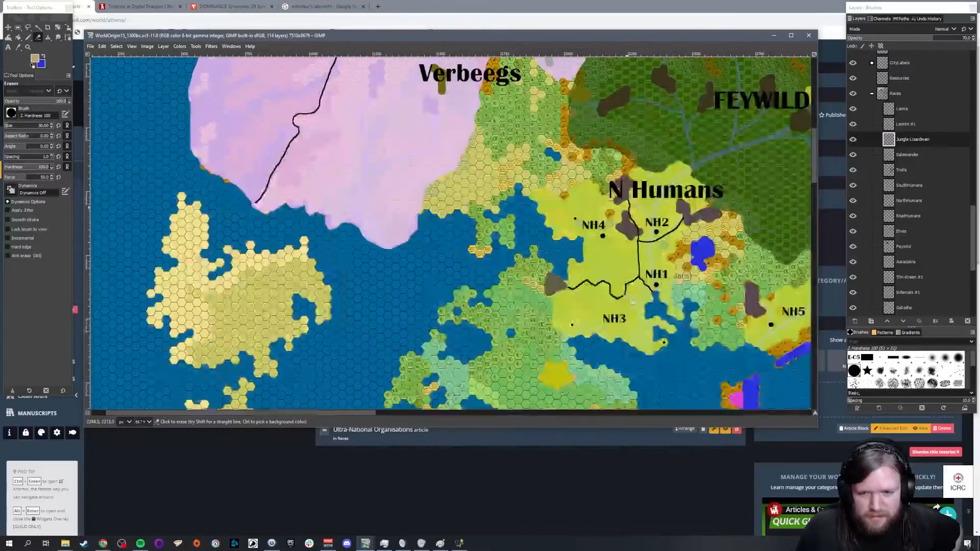
pyautogui.scroll(1, 695, 199)
pyautogui.moveTo(347, 412); pyautogui.dragTo(471, 433)
pyautogui.scroll(7, 451, 248)
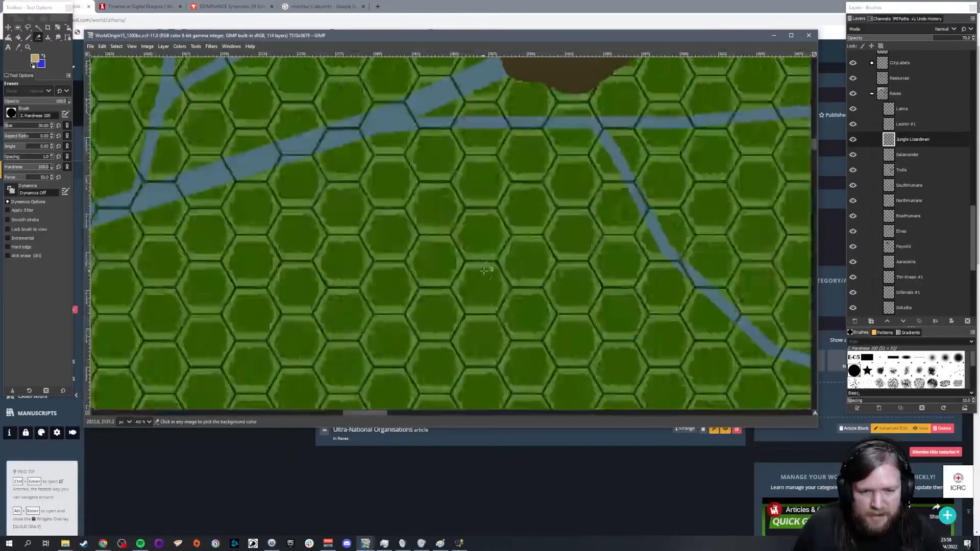
pyautogui.scroll(-6, 400, 245)
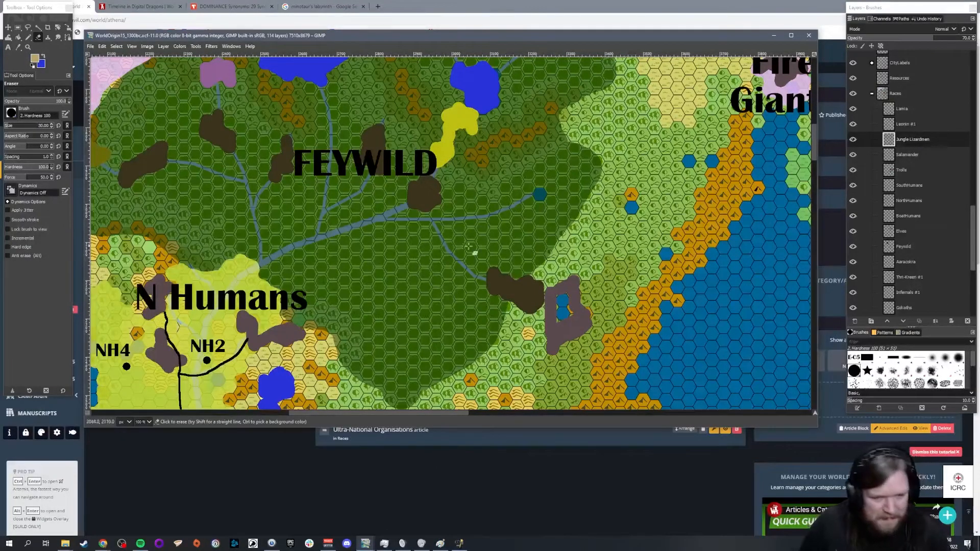
pyautogui.scroll(-1, 546, 247)
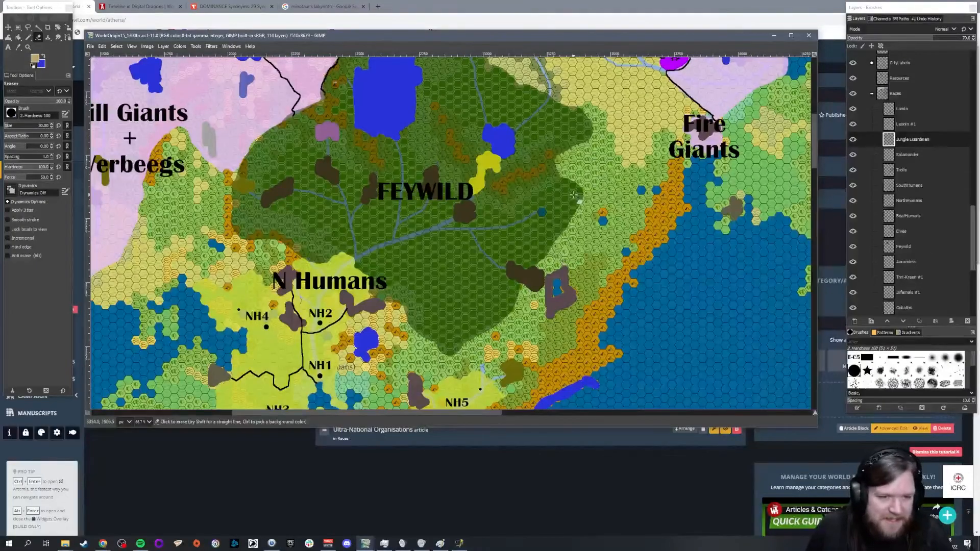
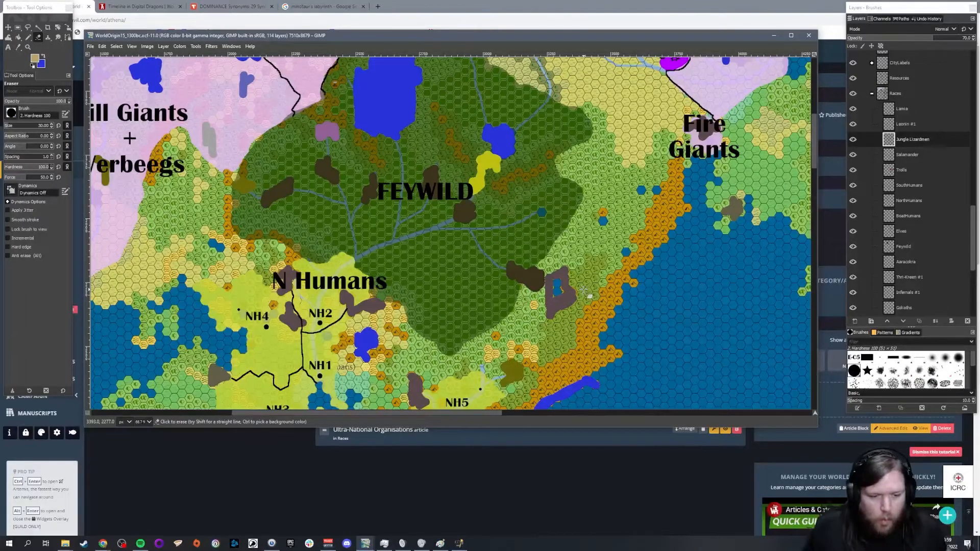
# Step: Return to World Anvil, reopen Geography's Landmarks article and delete the Myconid Jungle entry from its end
pyautogui.hotkey('alt', 'Tab')
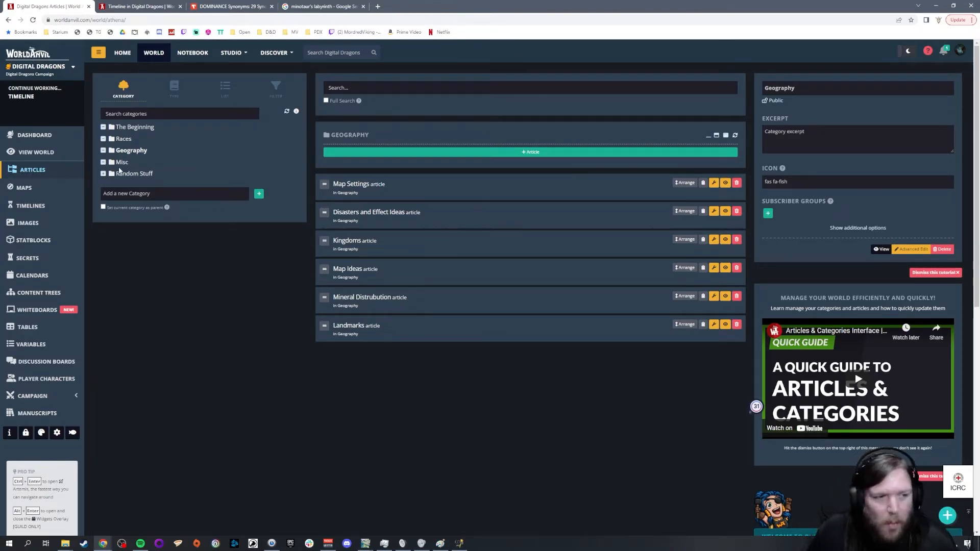
pyautogui.click(341, 321)
pyautogui.hotkey('shift', 'Home')
pyautogui.press('BackSpace')
pyautogui.press('BackSpace')
pyautogui.press('BackSpace')
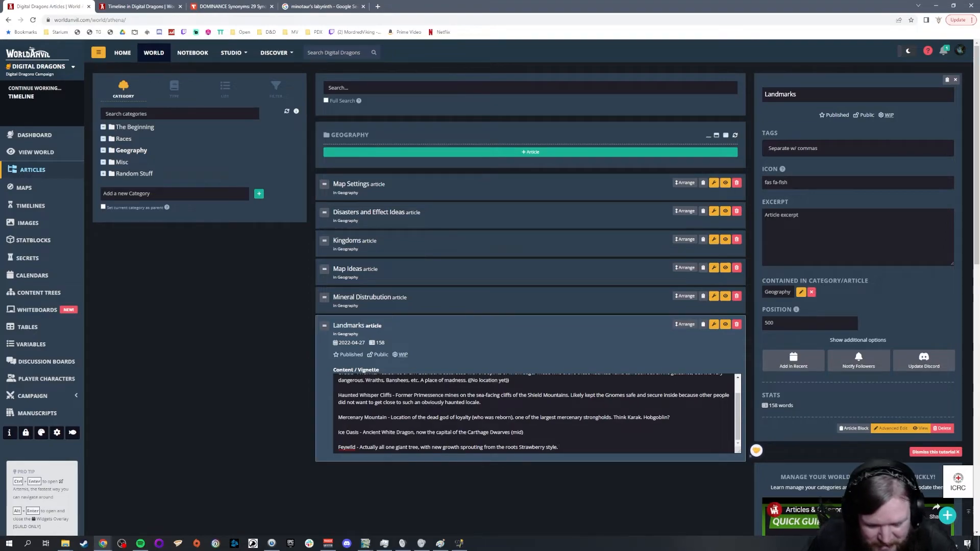
# Step: Add the entry "Underdark - The deepest, darkest parts of the Feywild" below the Feywild entry in Landmarks
pyautogui.press('Return')
pyautogui.press('Return')
pyautogui.write('U')
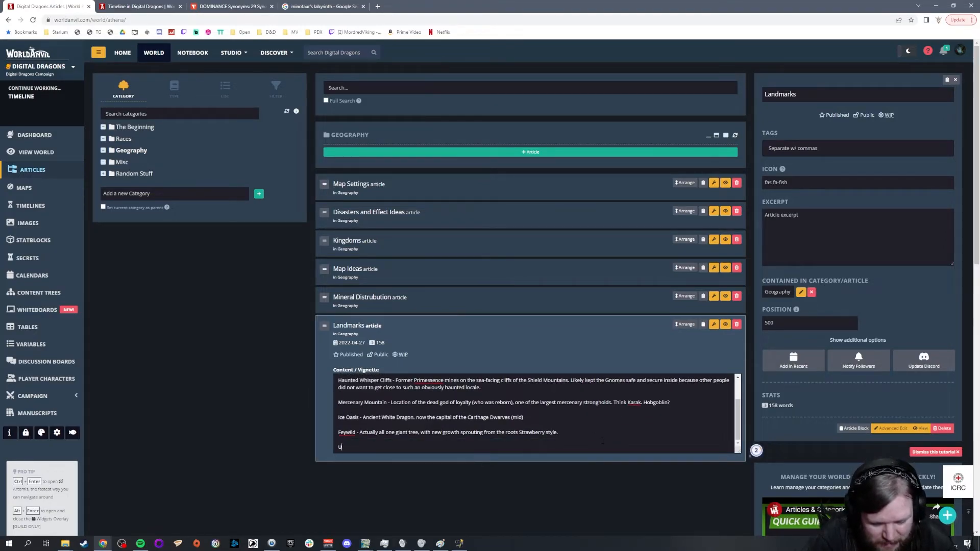
pyautogui.write('nderdark -')
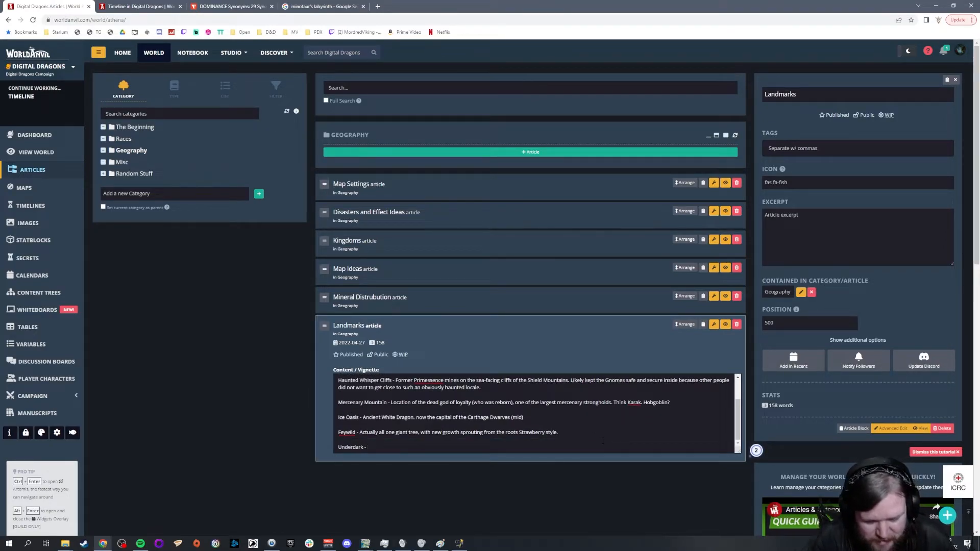
pyautogui.write(' The deepest, darkest parts of the Feywild')
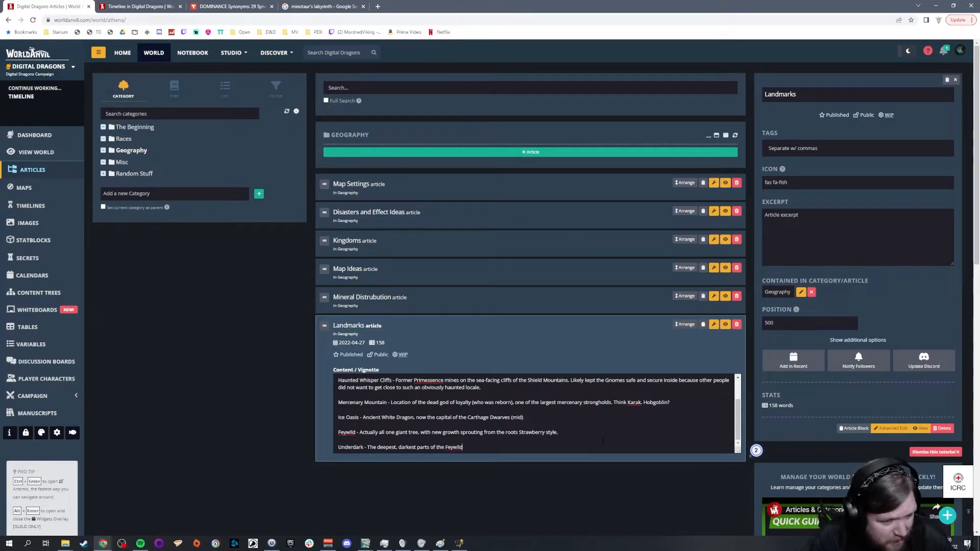
# Step: End the Feywild entry with "(there might be more than one globally)" in place of its final period
pyautogui.click(603, 441)
pyautogui.press('BackSpace')
pyautogui.write('(there mig')
pyautogui.write('ht be more than')
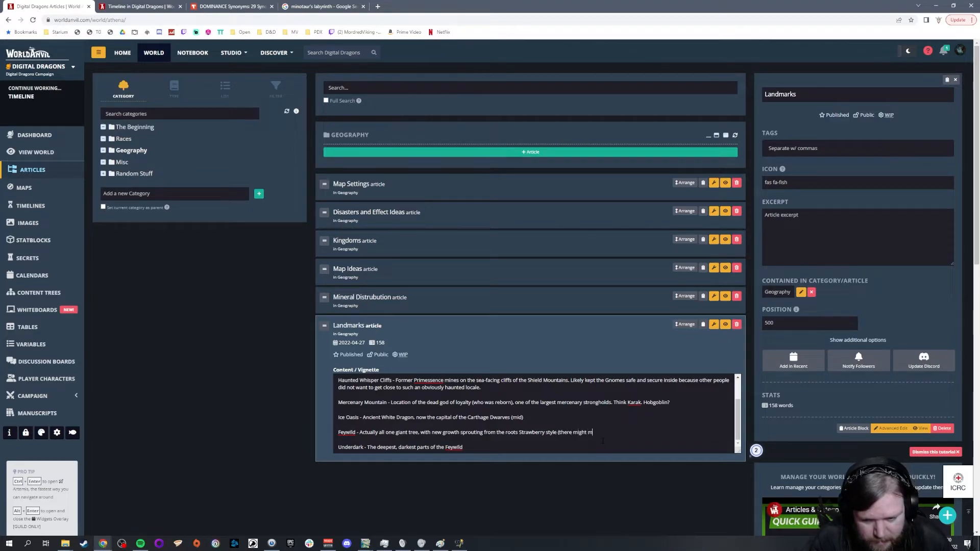
pyautogui.write(' one globally)')
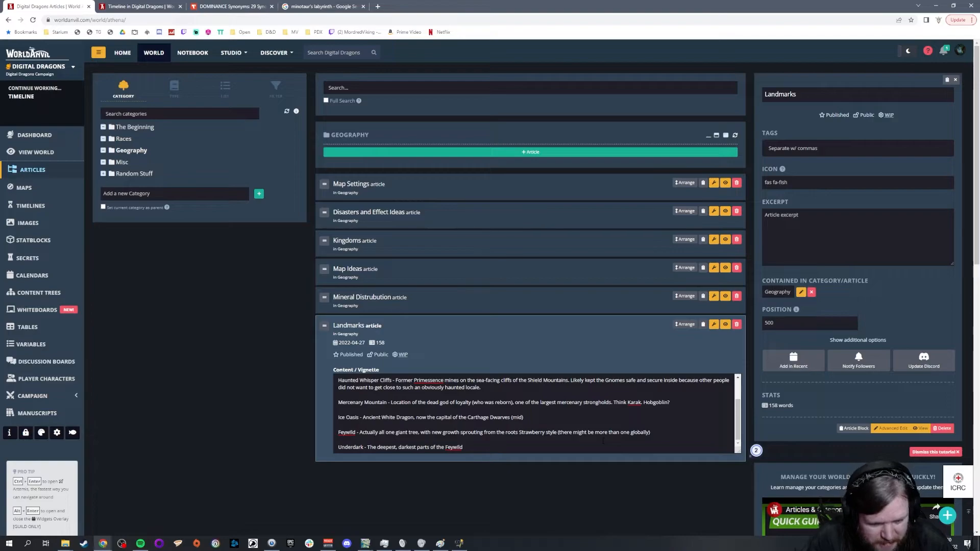
# Step: Extend the Underdark entry with ", where the tree canopy has blotted out the sun for decades if not centuries."
pyautogui.write('. where the tree can')
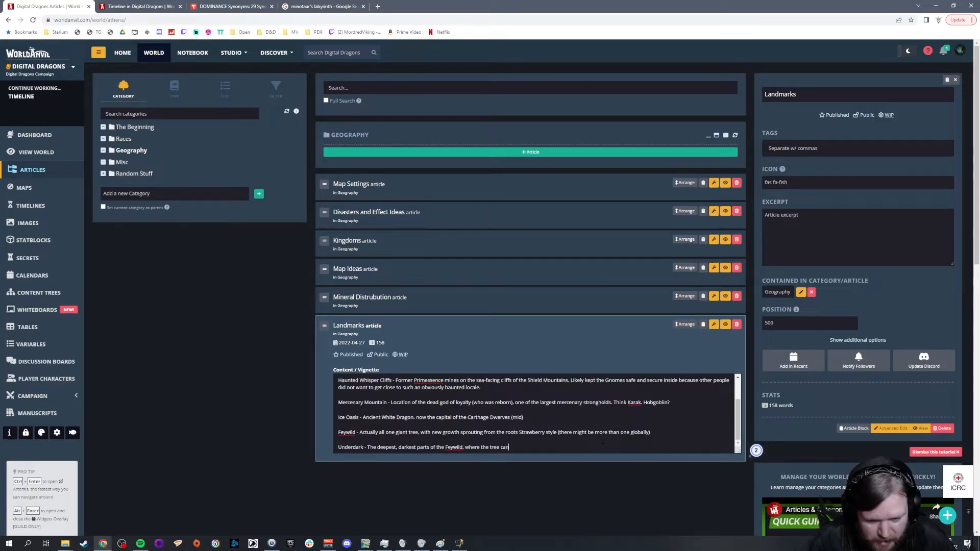
pyautogui.write('opy has blotted t')
pyautogui.write('ut the sun for')
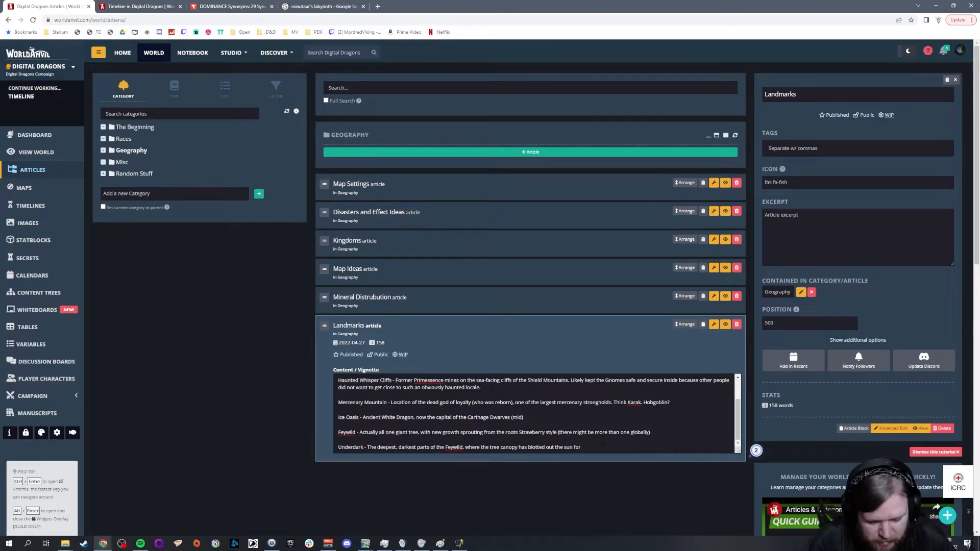
pyautogui.write('deca')
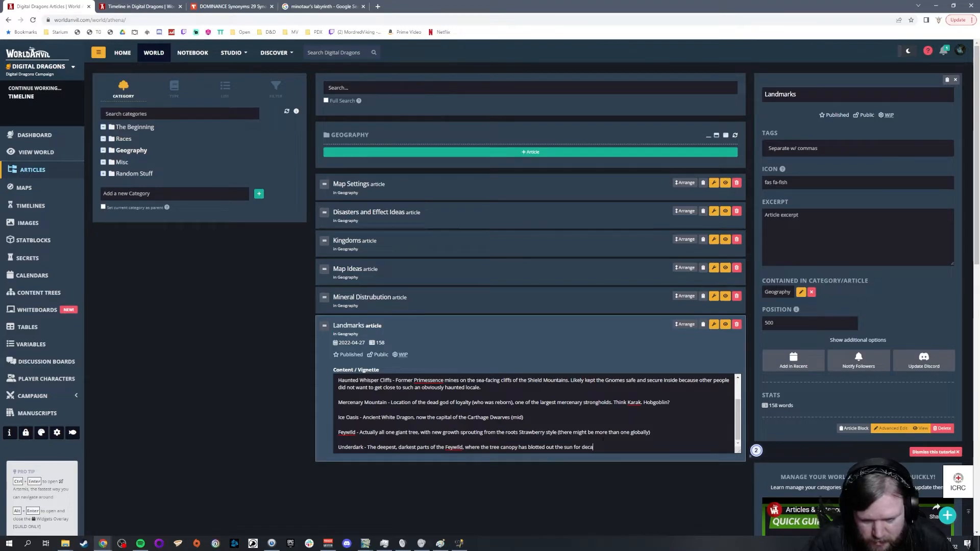
pyautogui.write('des if not centuries.')
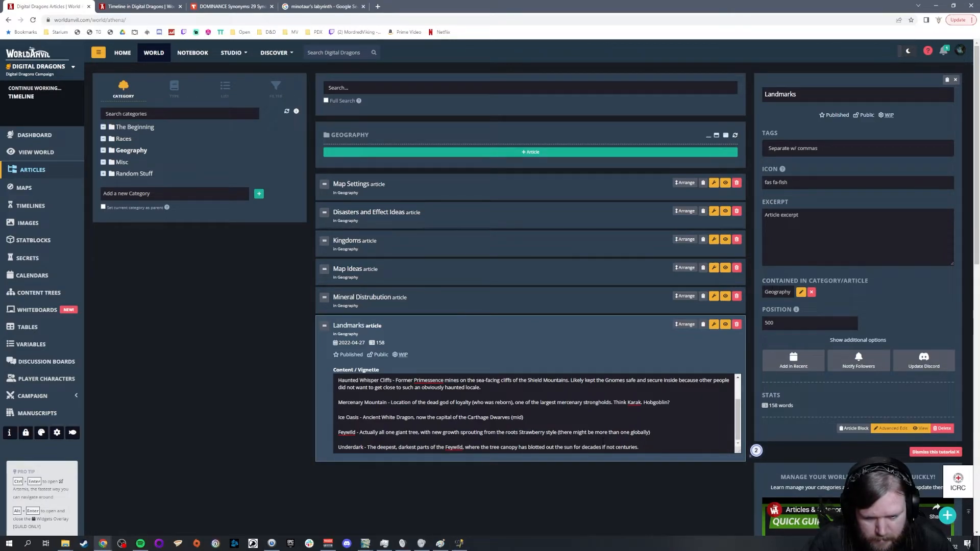
# Step: Add to the Underdark entry "Further, the mountains have been crisscrossed by large roots which have eventually died, leaving giant caverns."
pyautogui.write('Further, the m')
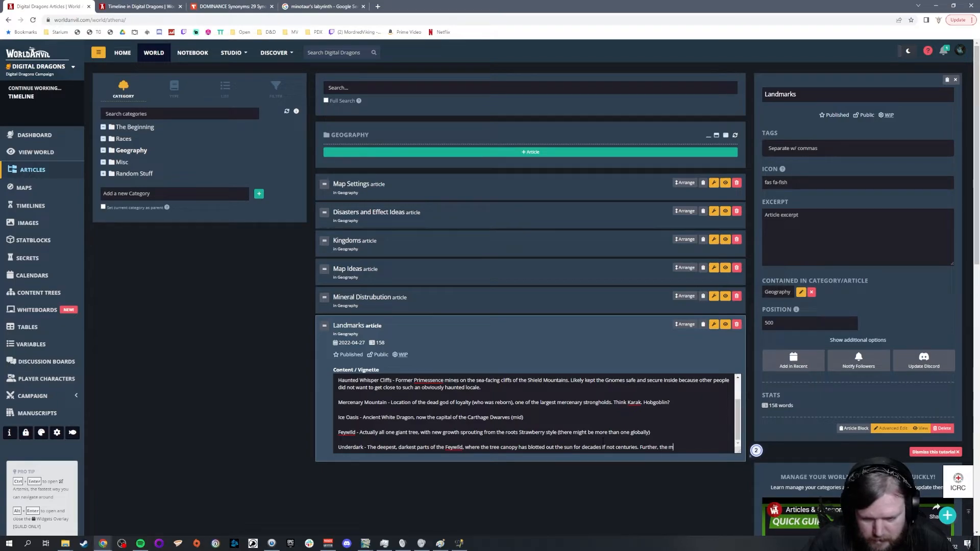
pyautogui.write('ountains')
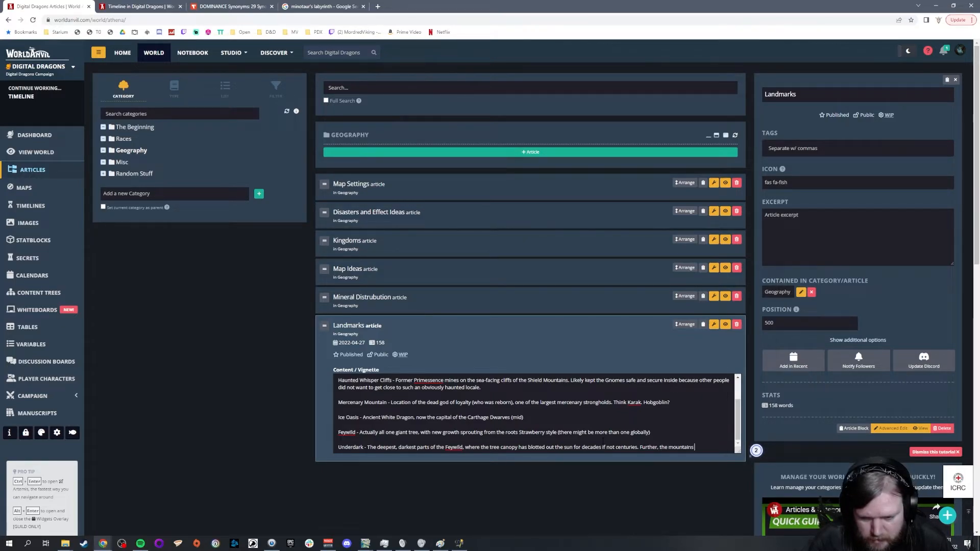
pyautogui.write(' have been')
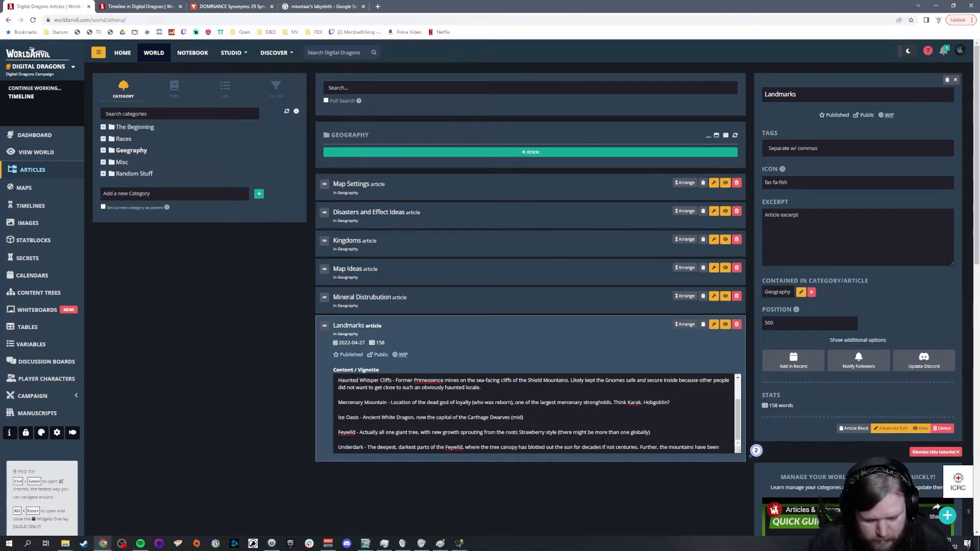
pyautogui.write(' crissvcrossed by')
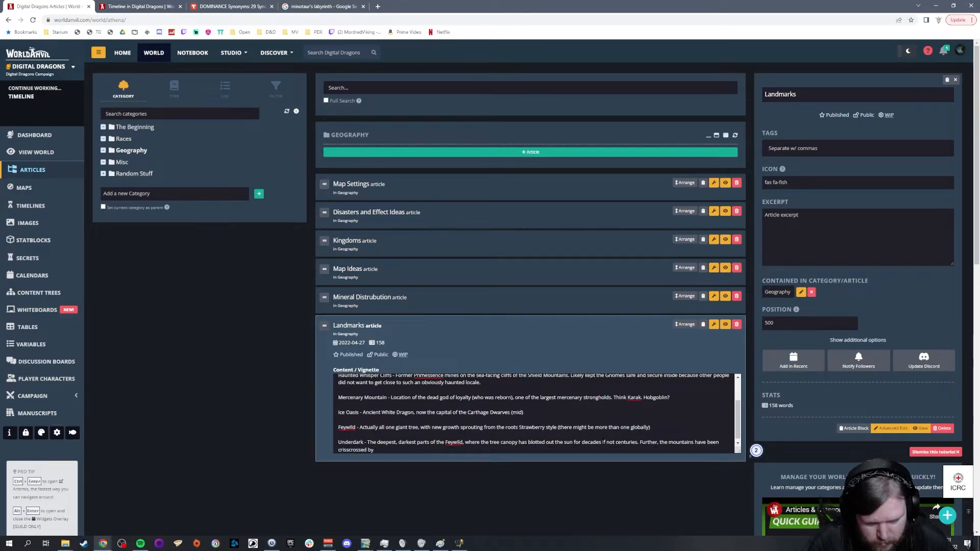
pyautogui.write(' large roots which have even')
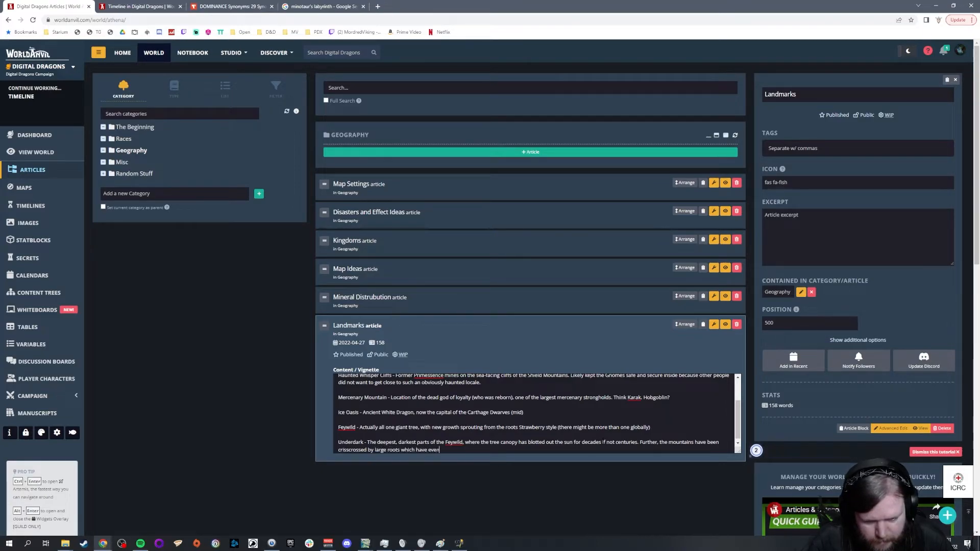
pyautogui.write('tually died, lea')
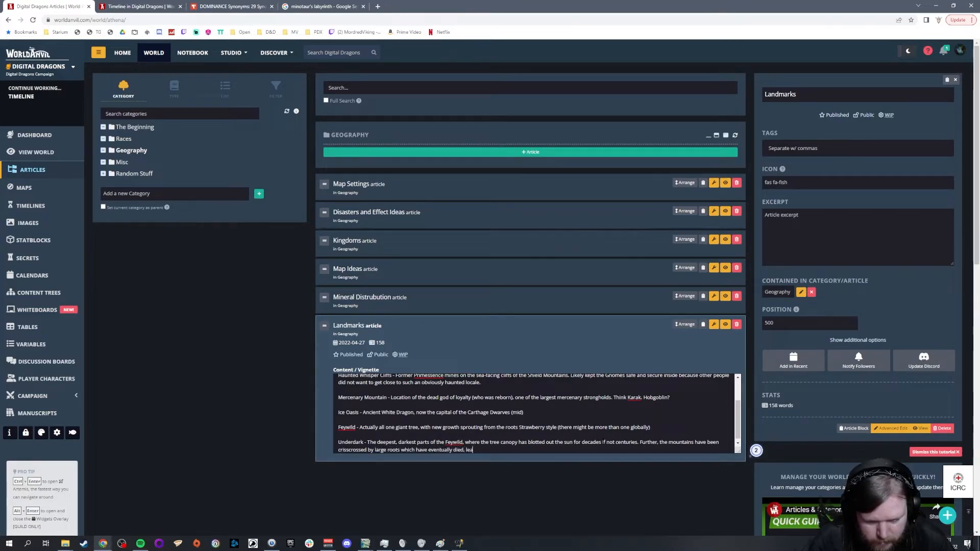
pyautogui.write('ving giant cav')
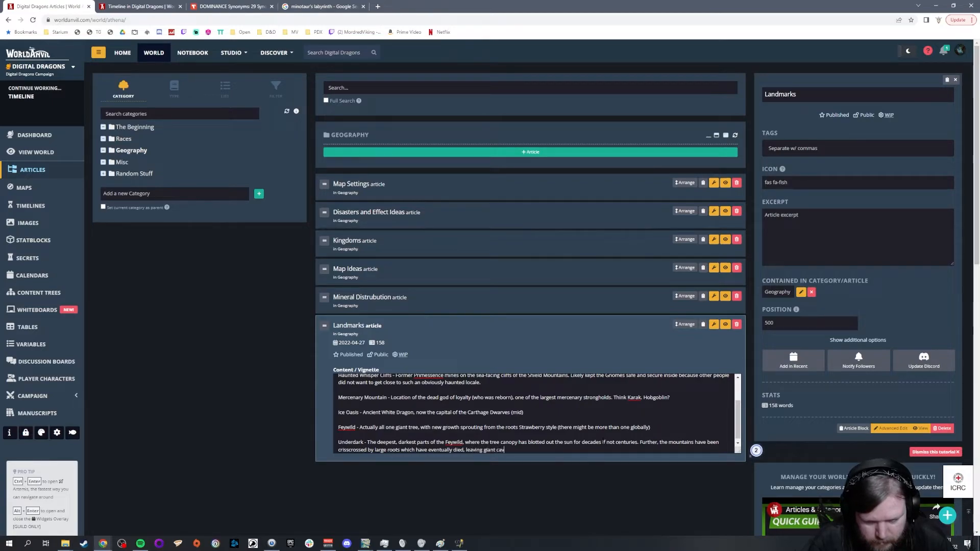
pyautogui.write('erns.')
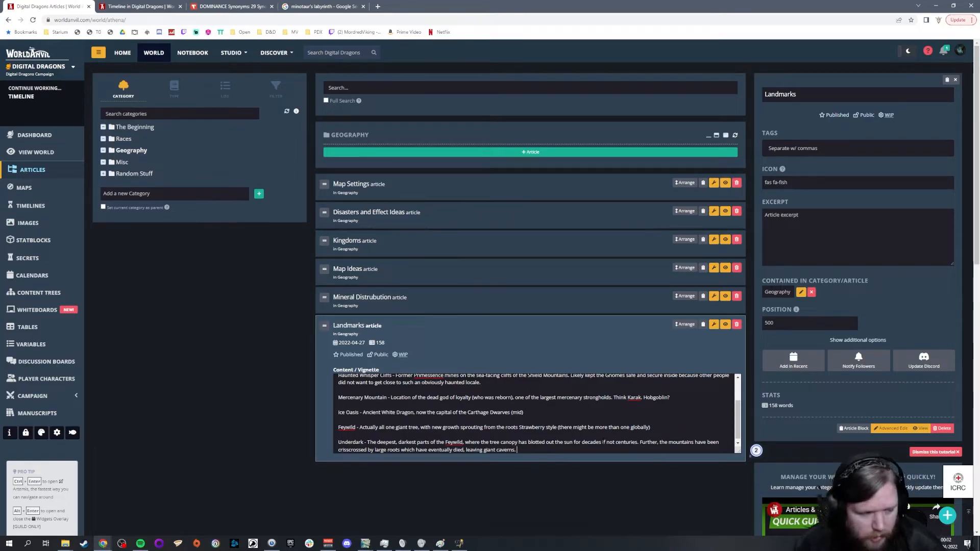
# Step: Reopen Geography's Landmarks article and start a new entry headed "Angry Dragon Turtle -" below the Underdark entry
pyautogui.click(123, 163)
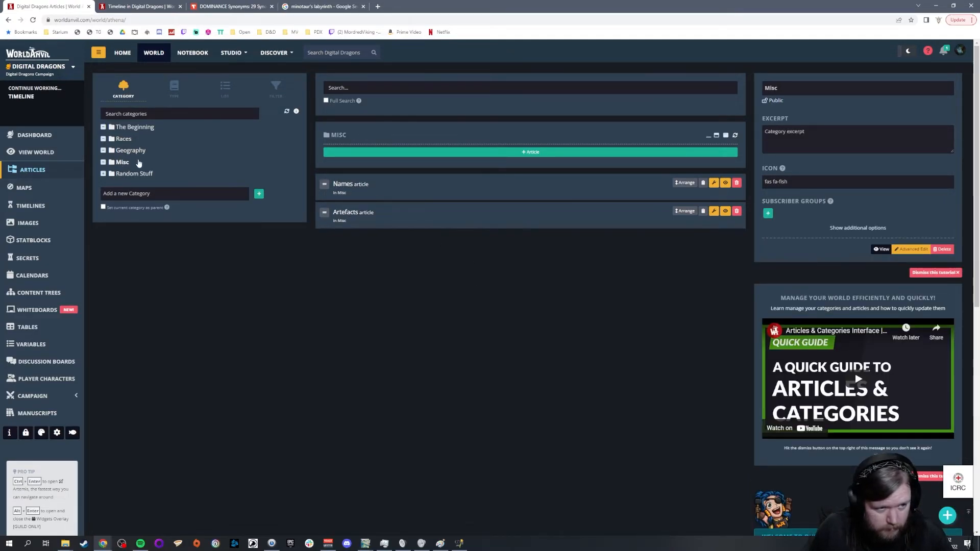
pyautogui.click(132, 151)
pyautogui.click(351, 325)
pyautogui.scroll(-5, 536, 409)
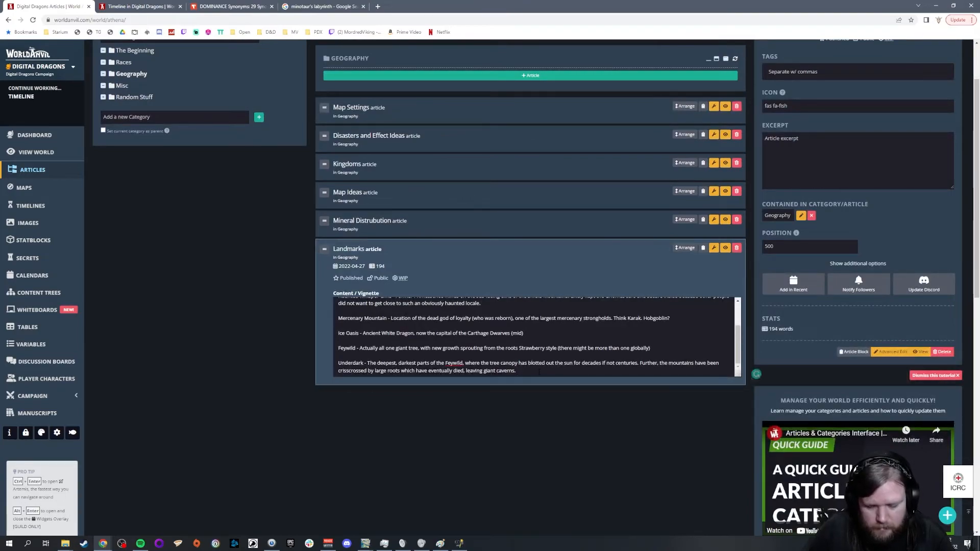
pyautogui.click(539, 372)
pyautogui.press('Return')
pyautogui.write('Angry Dragon Turtle - Thrown out of the')
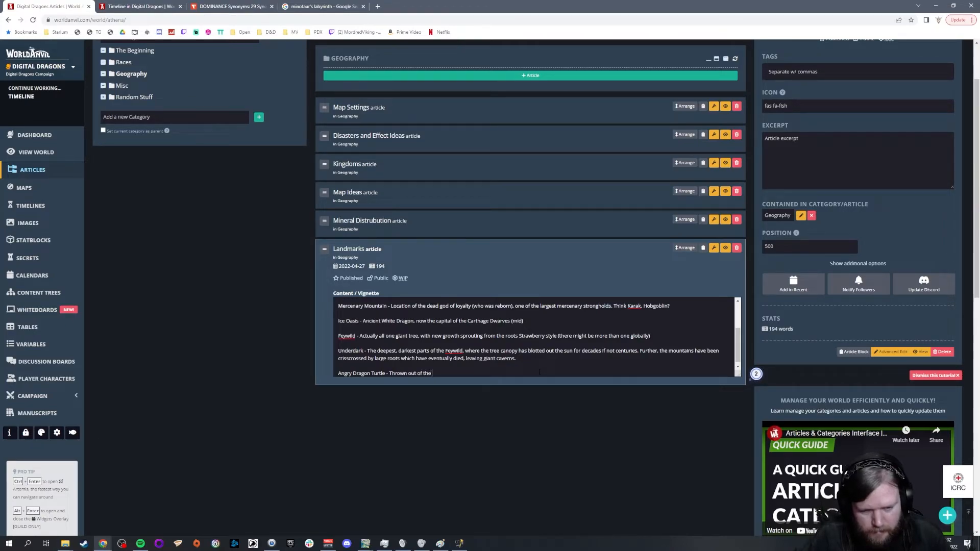
# Step: Describe the Angry Dragon Turtle as "Thrown out of the lake with the Catacyclsm"
pyautogui.write('lake')
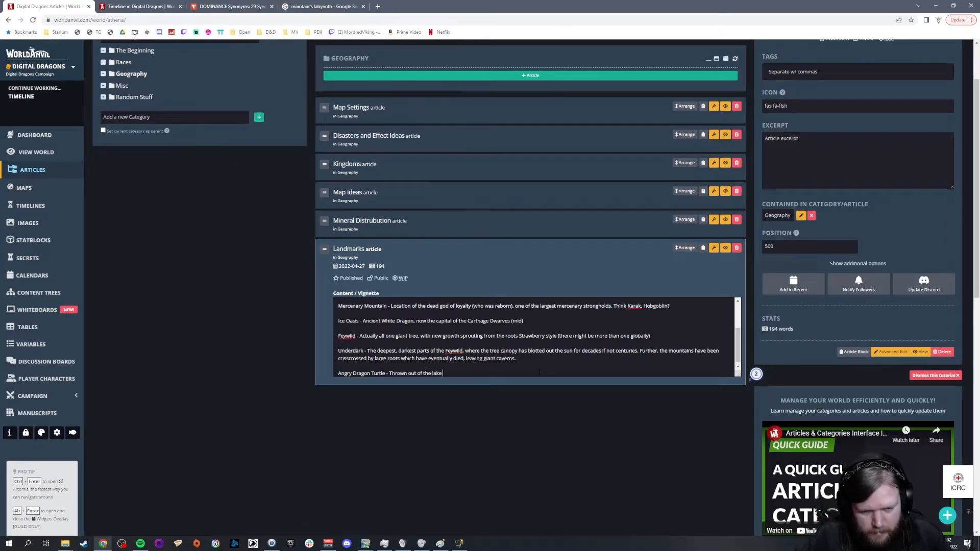
pyautogui.write(' with the Cara')
pyautogui.press('BackSpace')
pyautogui.press('BackSpace')
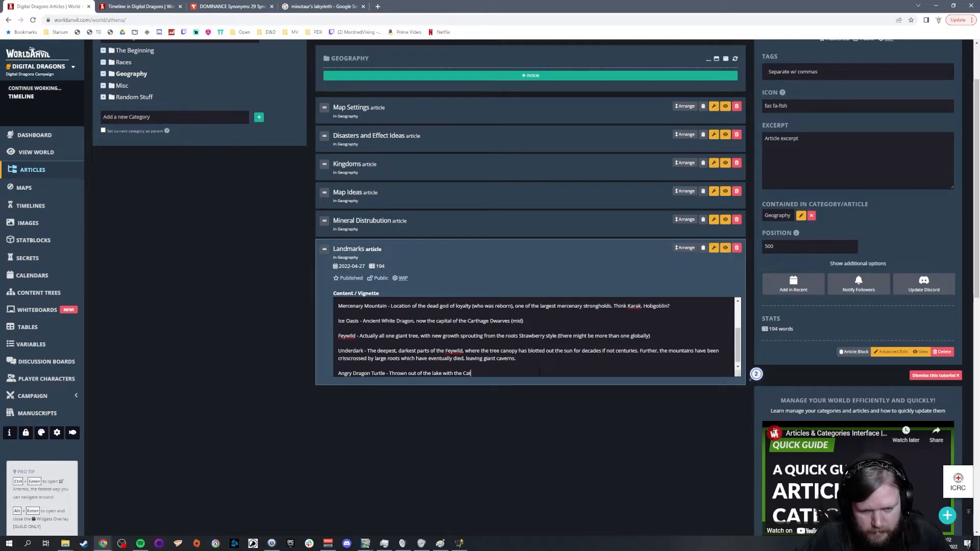
pyautogui.write('tacyclsm, he now prowels the gap between the Elves and ')
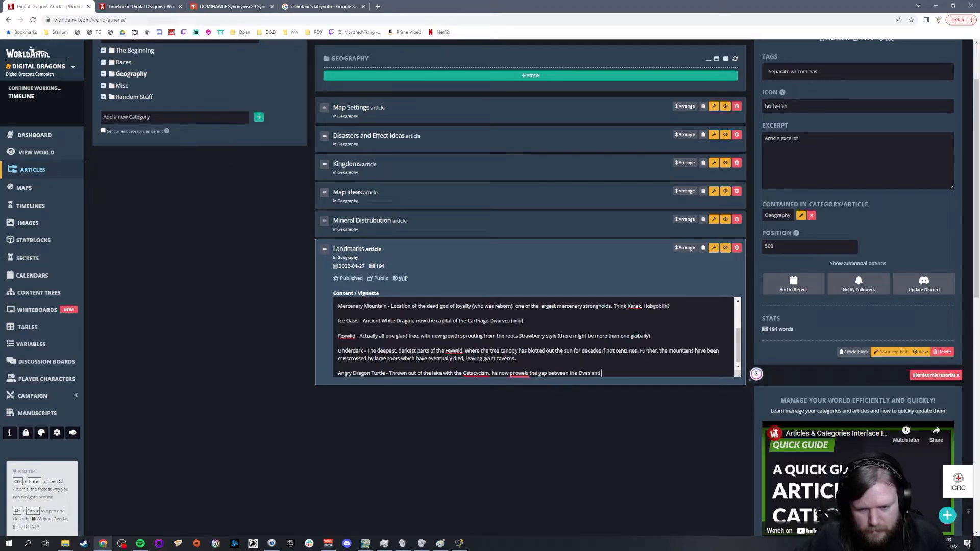
pyautogui.write('Shield Mountains.')
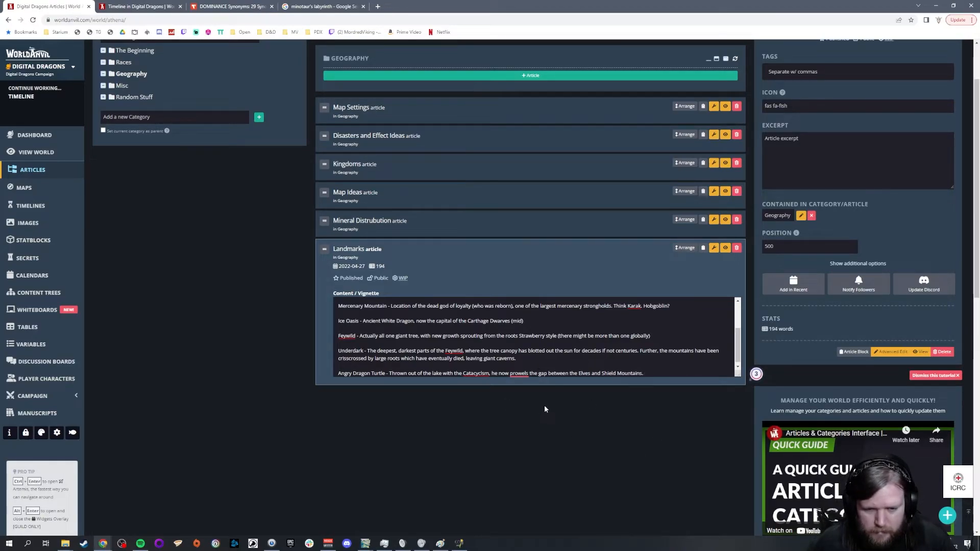
# Step: Finish the turtle entry with ", he now prowls the gap between the Elves and Shield Mountains.", correcting the spelling of "prowls"
pyautogui.moveTo(518, 373)
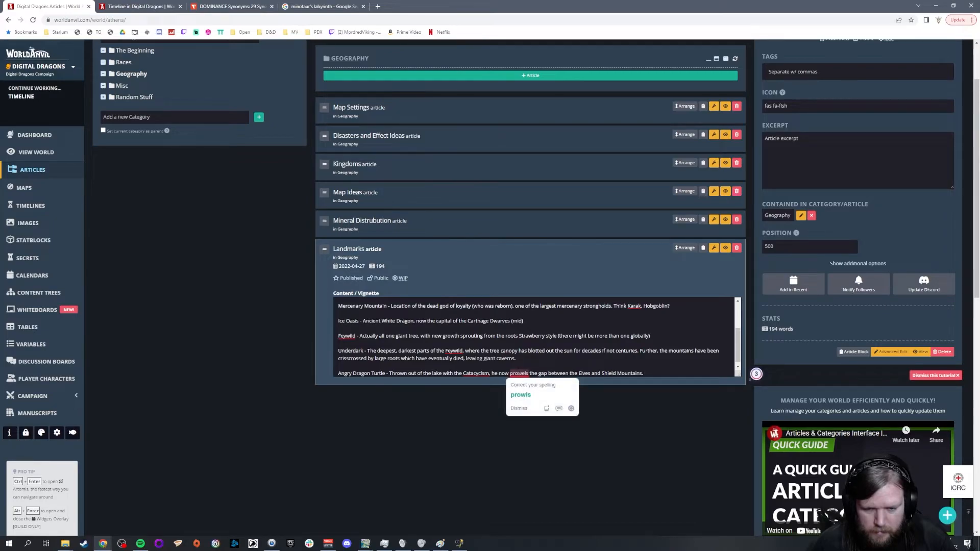
pyautogui.click(521, 395)
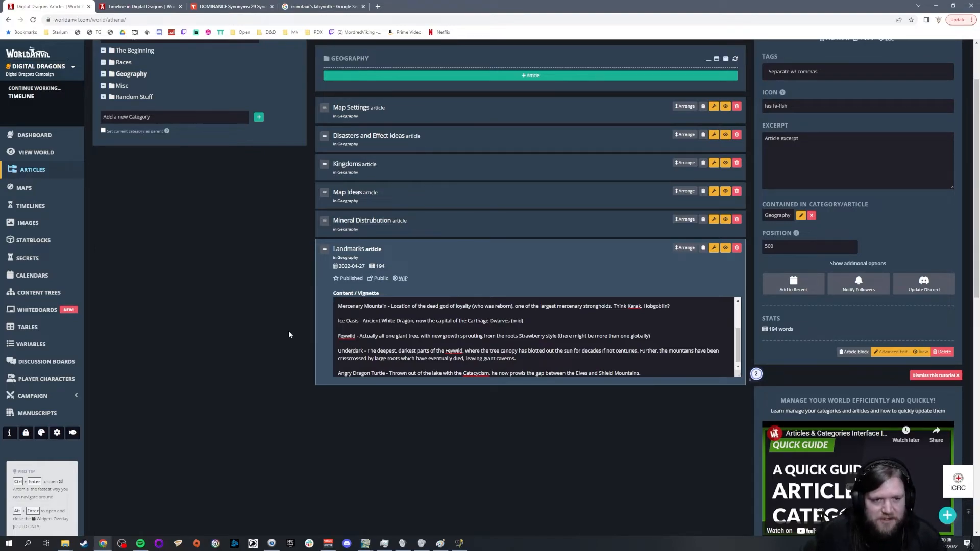
# Step: Open the Pantheons article in Races and review the divine domains listed for the human, Elven, Minotaur and Dwarven pantheons
pyautogui.click(130, 65)
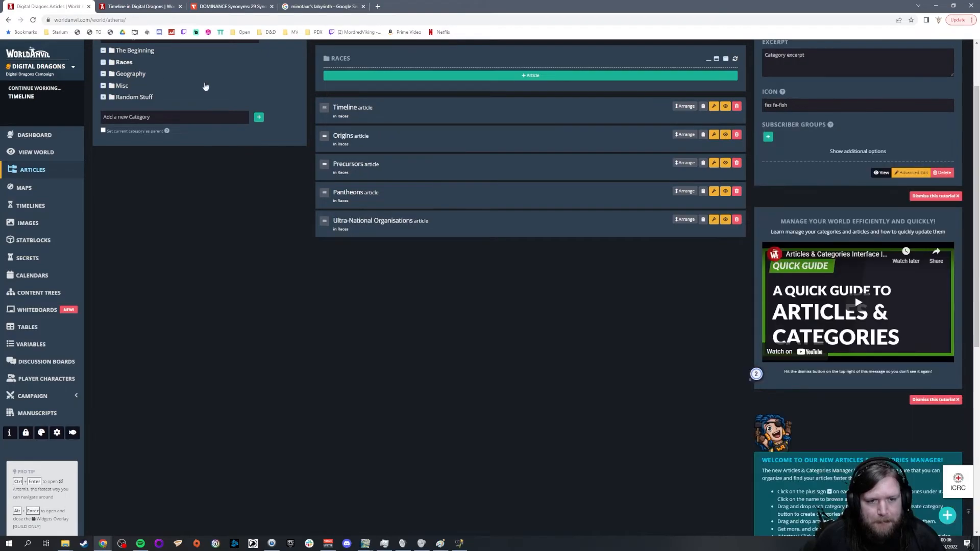
pyautogui.click(360, 196)
pyautogui.scroll(-15, 509, 297)
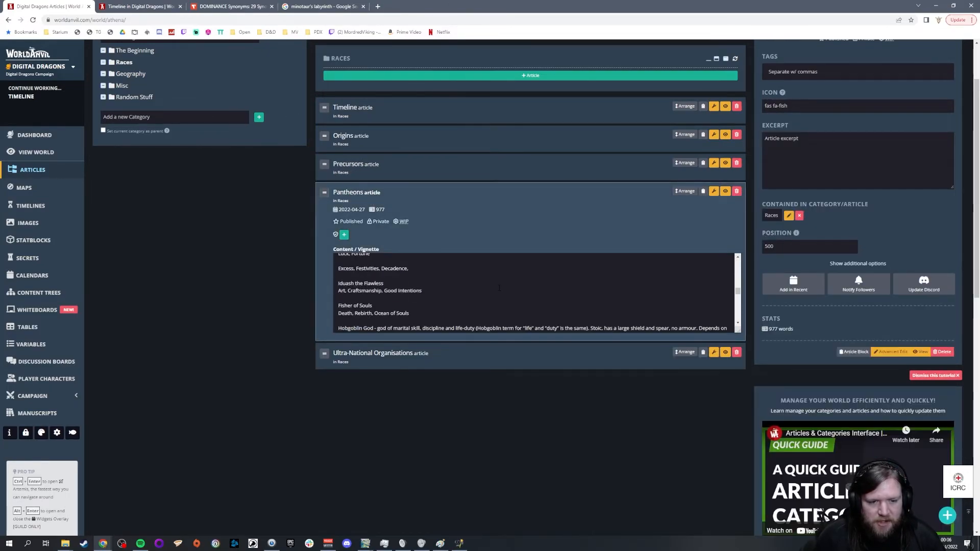
pyautogui.scroll(3, 499, 288)
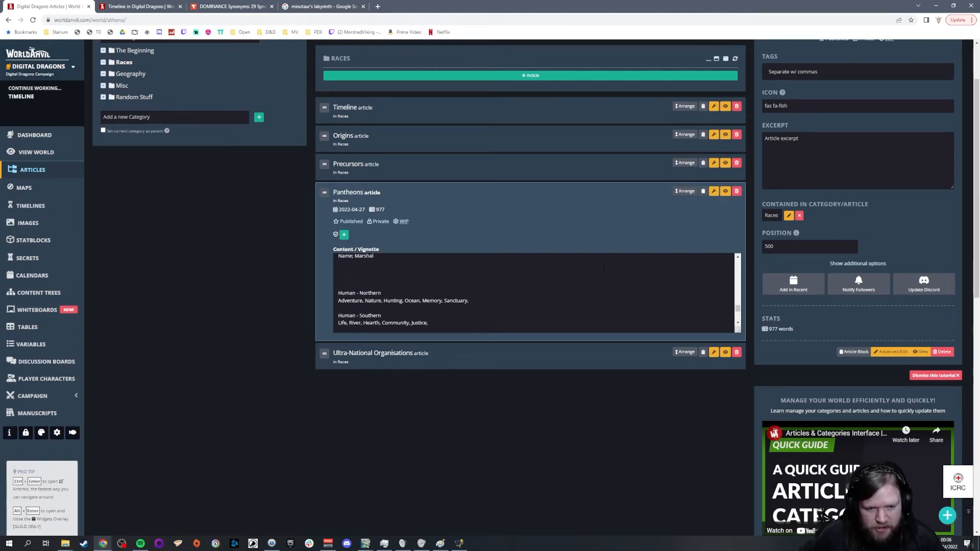
pyautogui.moveTo(470, 300); pyautogui.dragTo(338, 301)
pyautogui.click(644, 301)
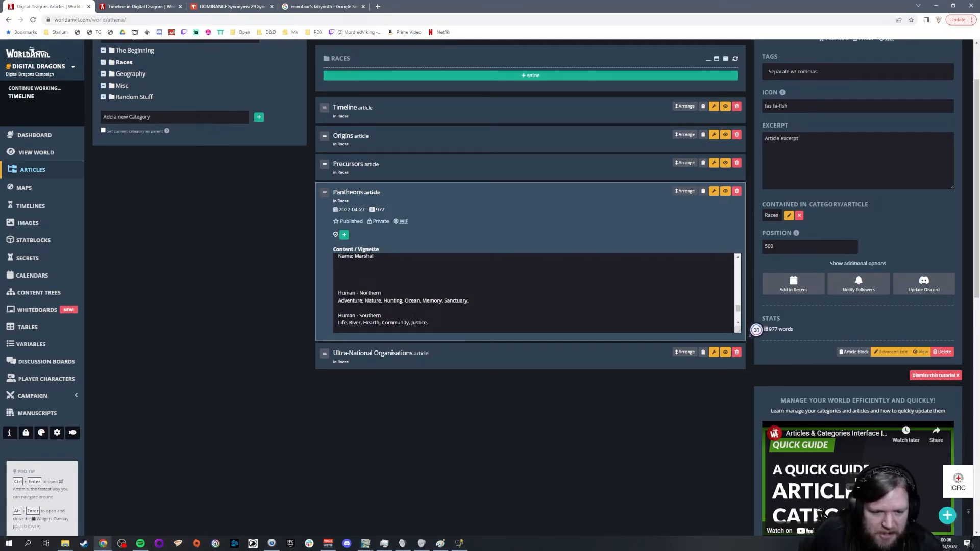
pyautogui.moveTo(430, 323); pyautogui.dragTo(319, 320)
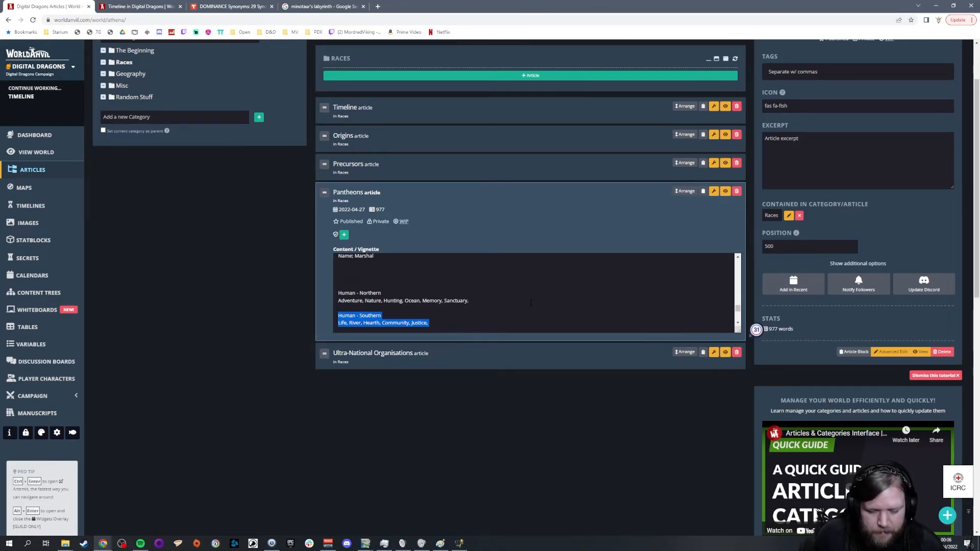
pyautogui.scroll(-1, 531, 303)
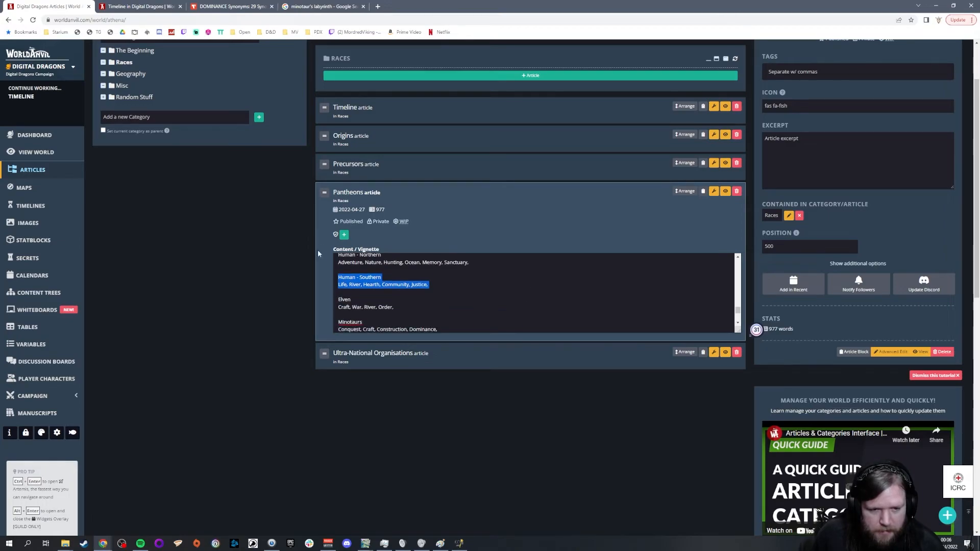
pyautogui.scroll(-1, 569, 281)
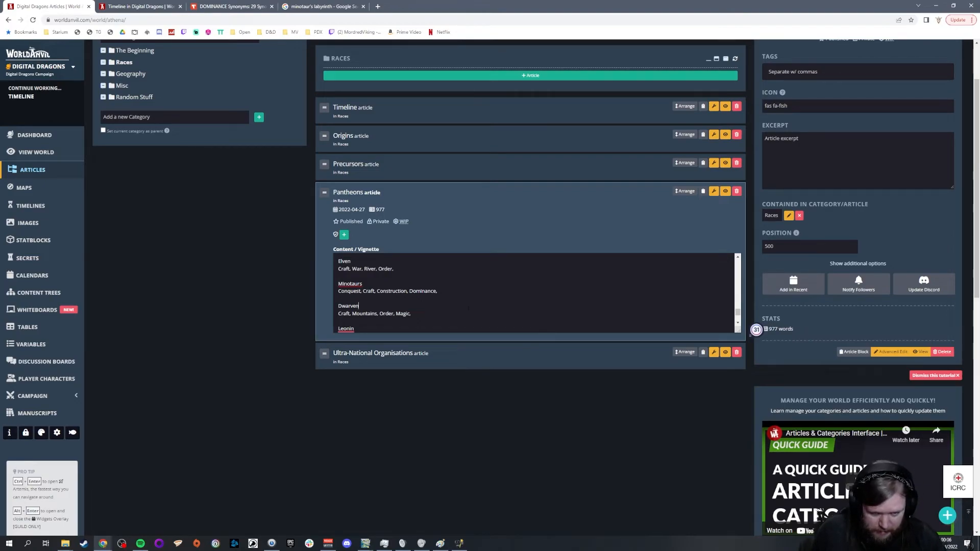
# Step: Review the Leonin and Lizardmen domains, the Hobgoblin notes and the individual god entries in the Pantheons article text
pyautogui.scroll(-1, 438, 293)
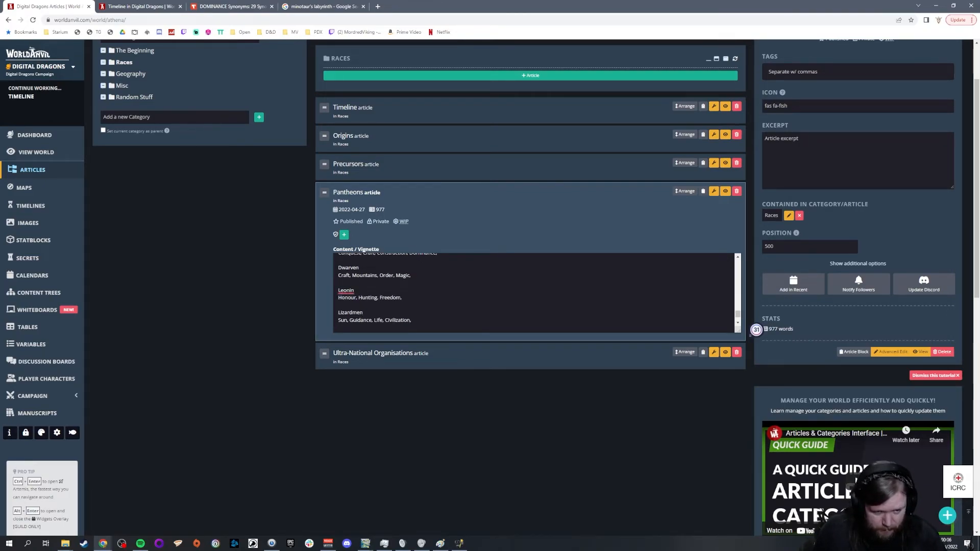
pyautogui.press('Down')
pyautogui.press('Down')
pyautogui.press('Down')
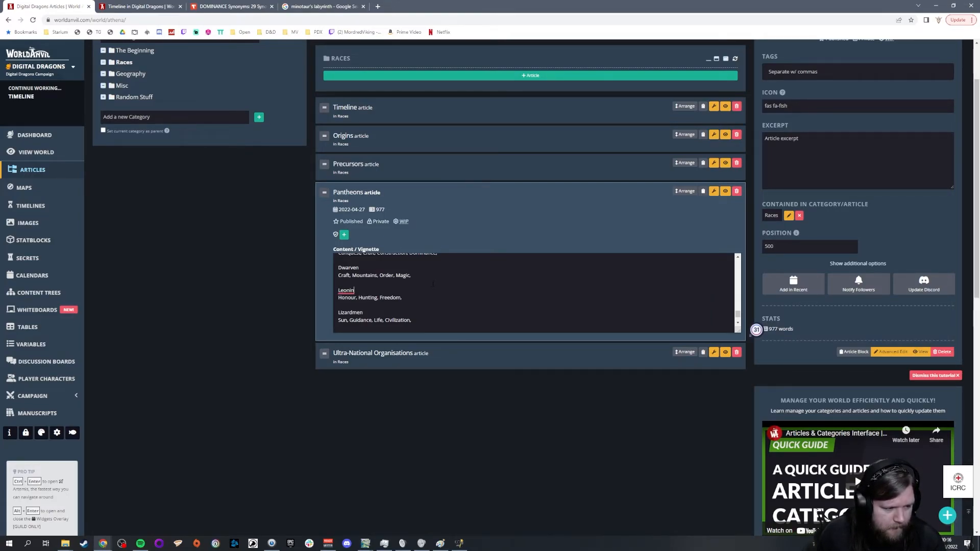
pyautogui.scroll(5, 433, 283)
pyautogui.scroll(6, 432, 283)
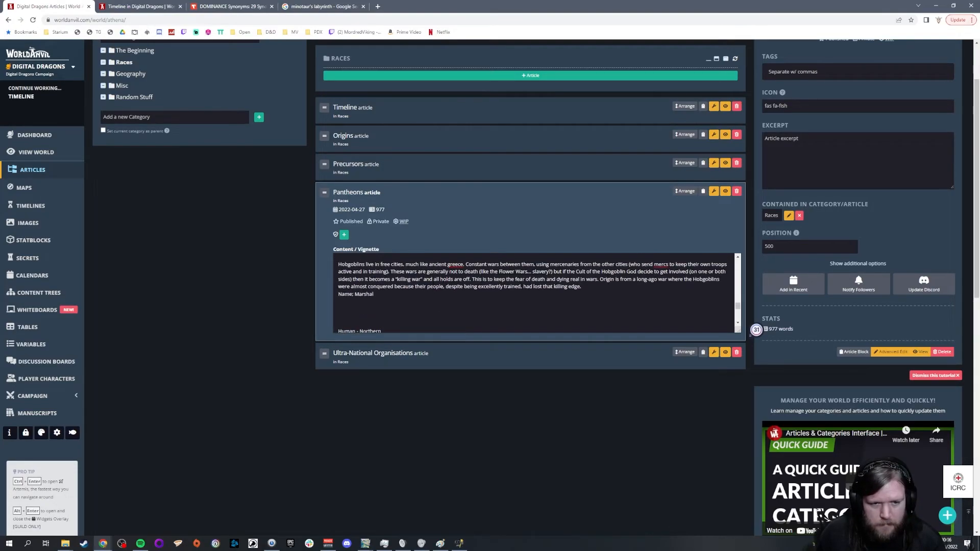
pyautogui.scroll(5, 443, 268)
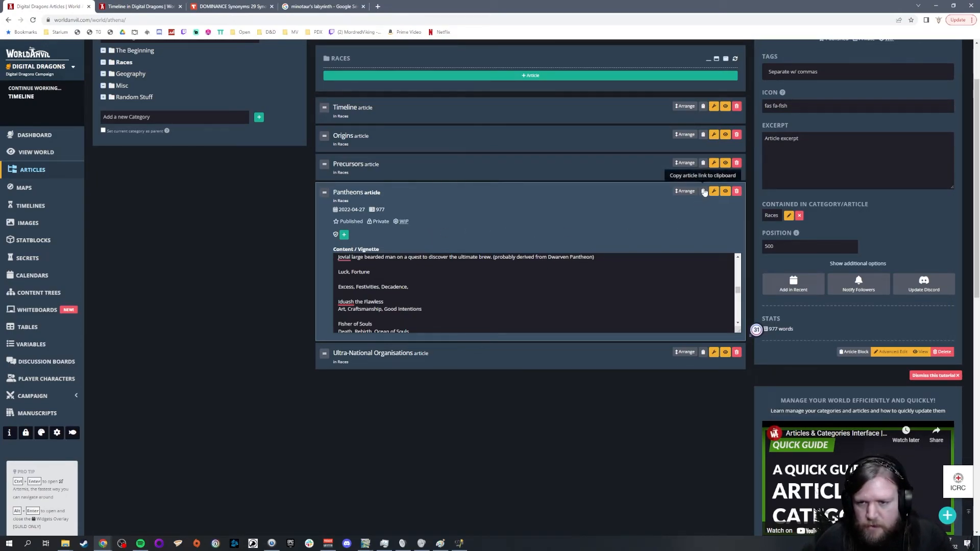
# Step: Open the full Pantheons article view in a separate browser tab and read through its gods, domains and racial pantheons
pyautogui.rightClick(725, 191)
pyautogui.click(740, 198)
pyautogui.click(127, 4)
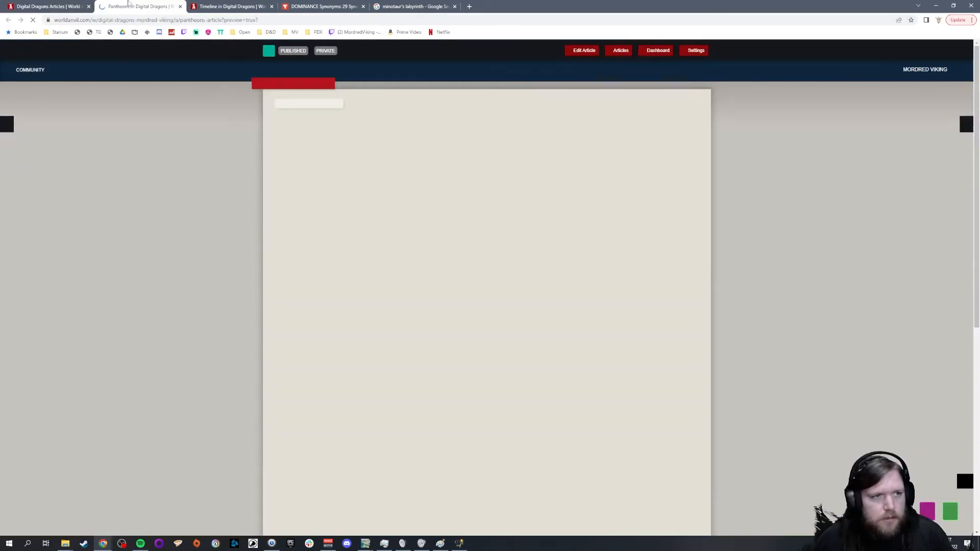
pyautogui.scroll(-10, 469, 300)
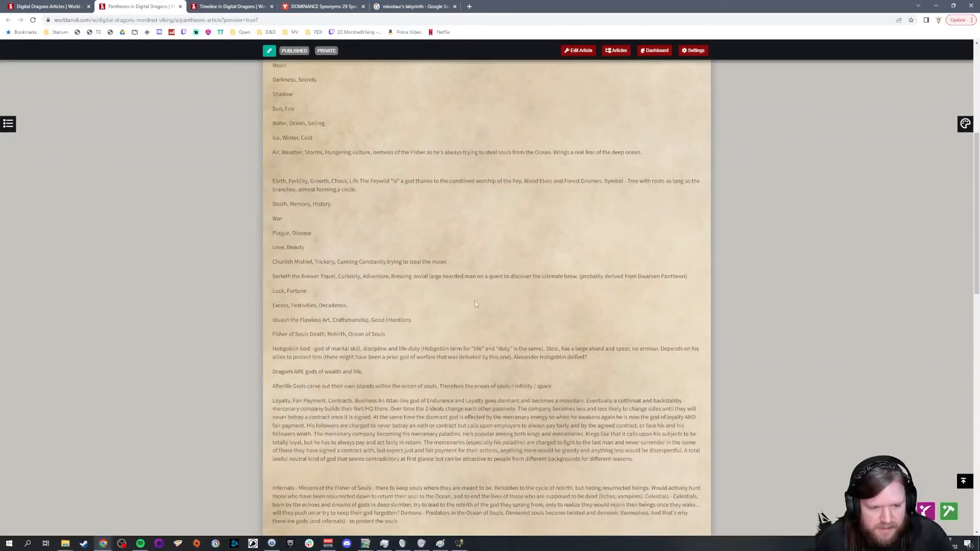
pyautogui.scroll(-8, 471, 301)
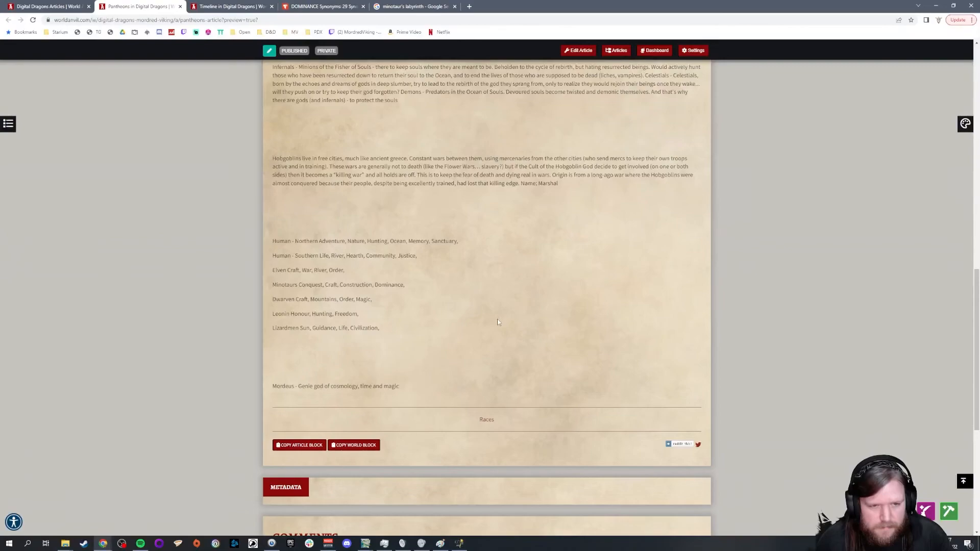
pyautogui.scroll(10, 498, 322)
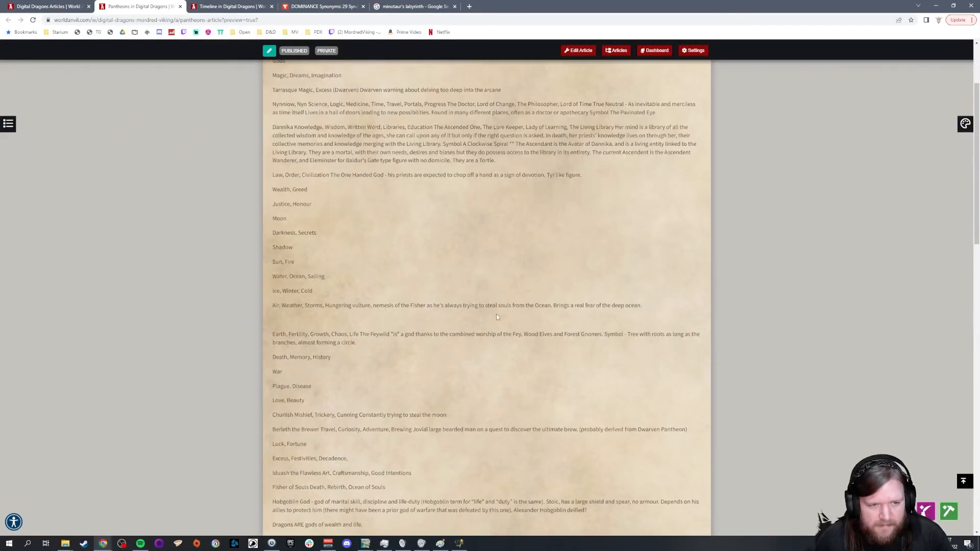
pyautogui.scroll(1, 495, 316)
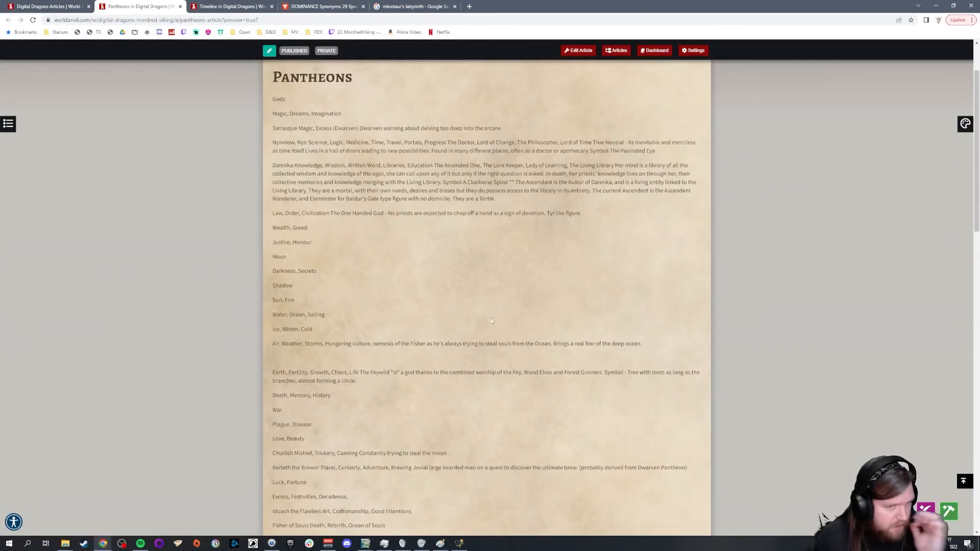
pyautogui.click(261, 20)
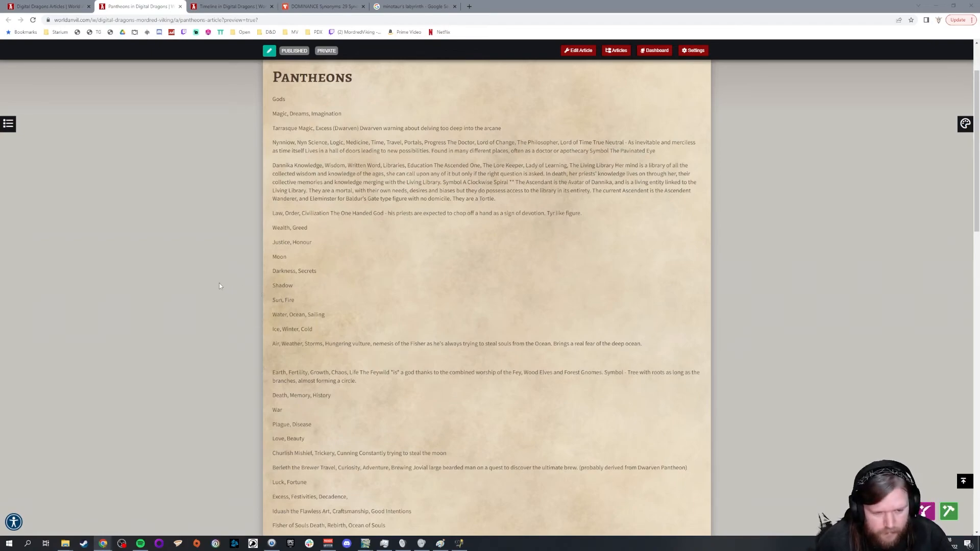
pyautogui.scroll(-3, 219, 286)
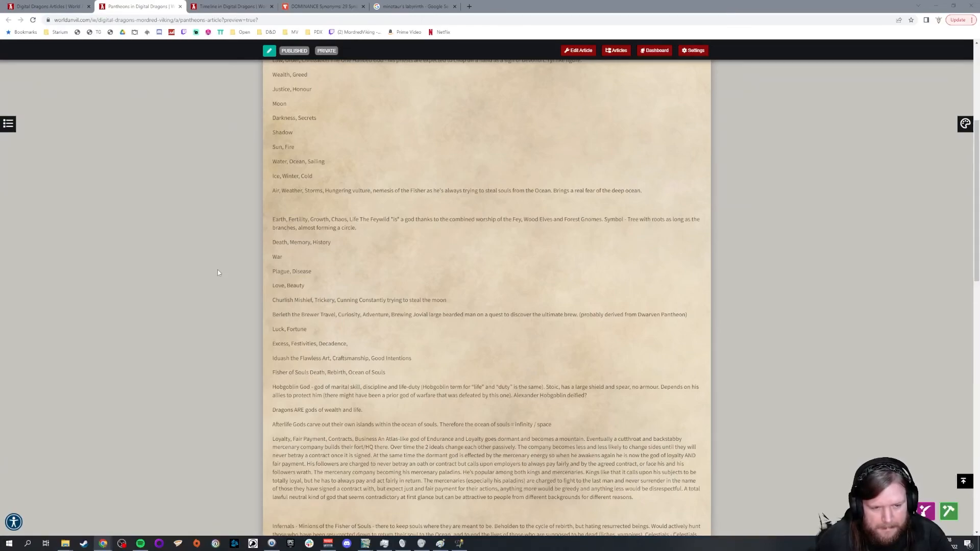
pyautogui.scroll(4, 218, 270)
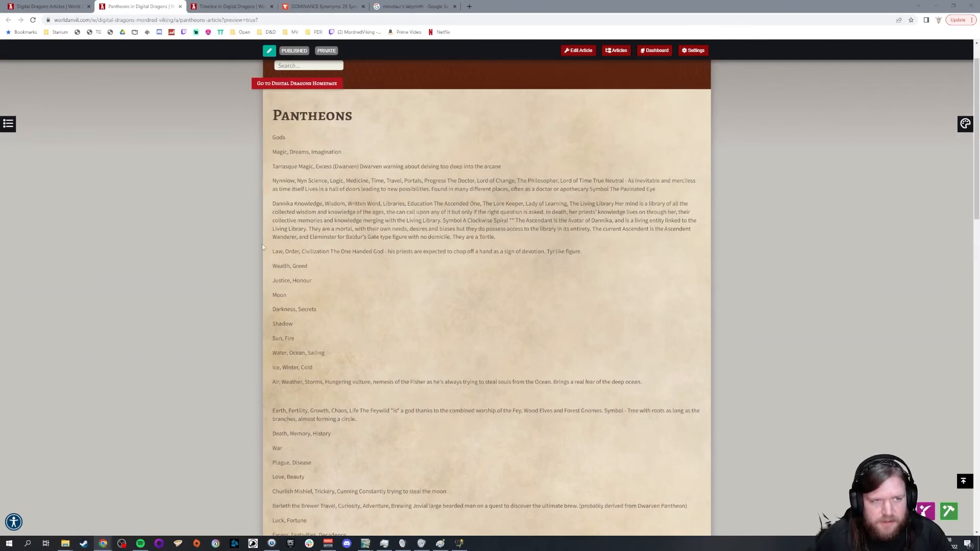
# Step: Return to the articles manager and switch the Pantheons article's visibility to Public
pyautogui.click(49, 6)
pyautogui.scroll(5, 533, 294)
pyautogui.scroll(-2, 533, 293)
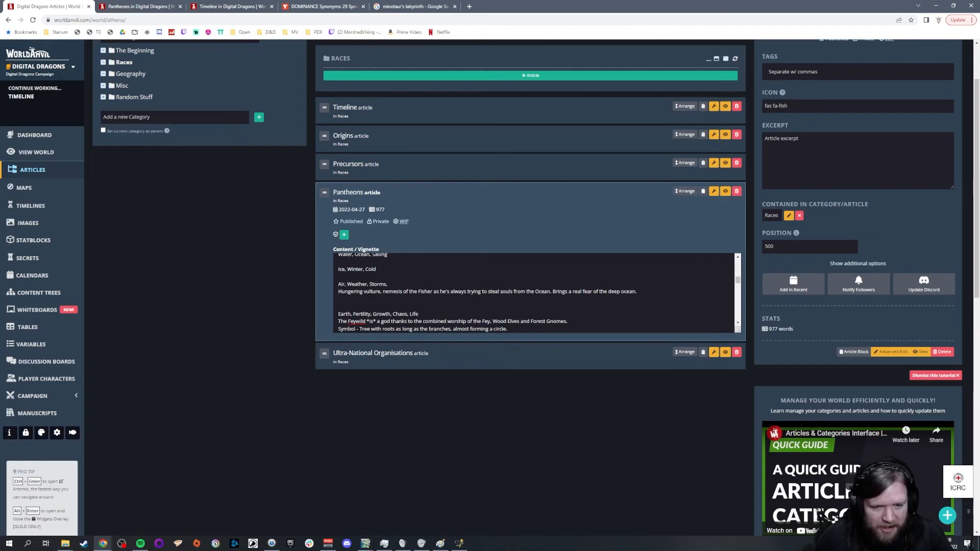
pyautogui.scroll(-2, 373, 299)
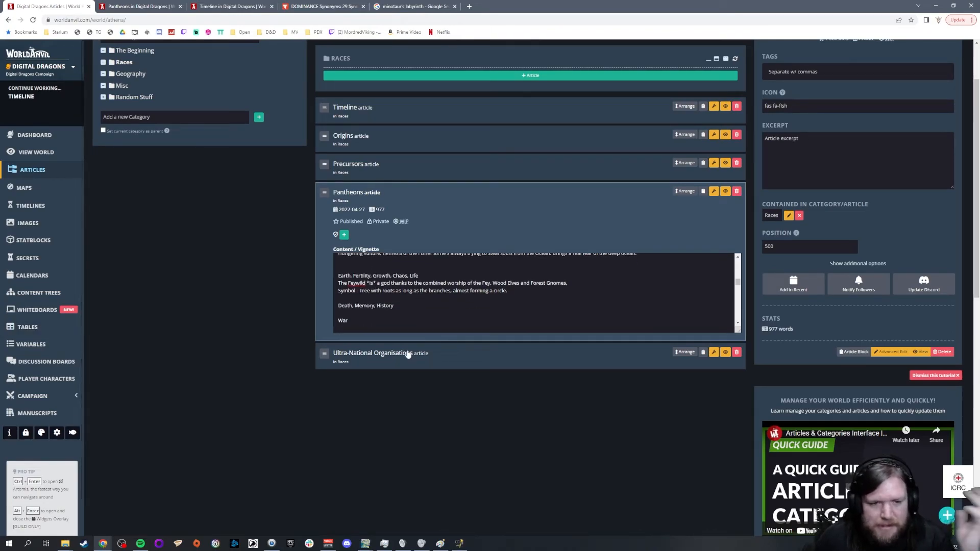
pyautogui.click(380, 221)
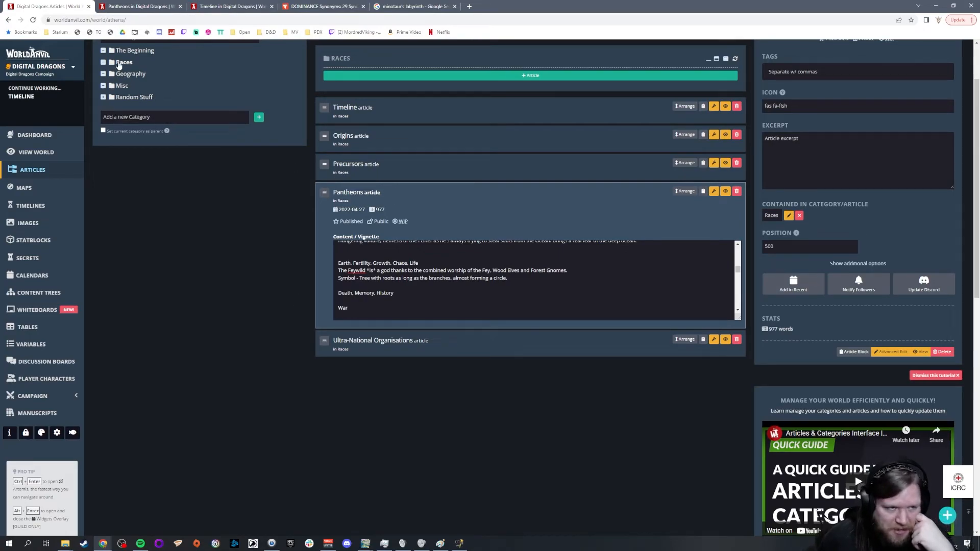
# Step: Append "Something of a duality, holding both Feywild and Underdark." after the sentence on the Feywild god's combined worship
pyautogui.scroll(2, 263, 382)
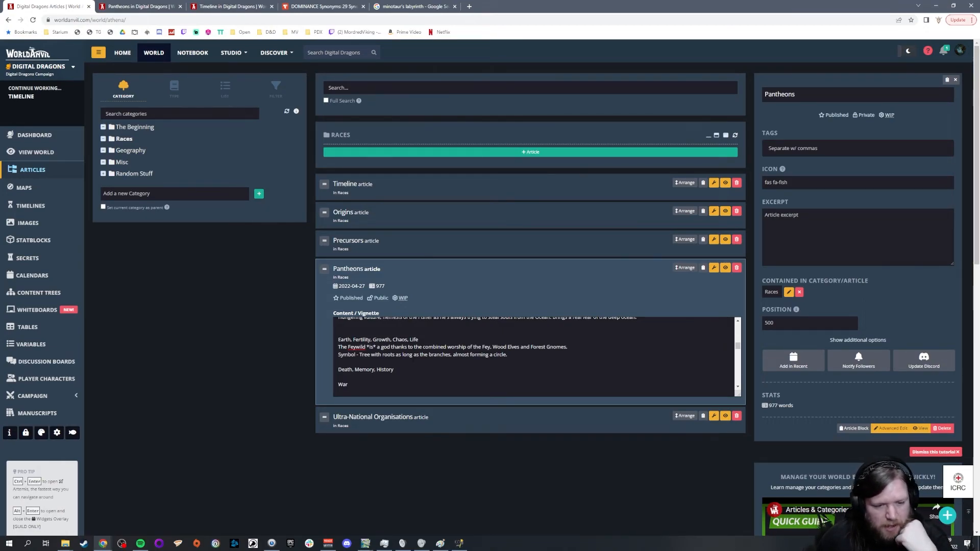
pyautogui.scroll(2, 412, 359)
pyautogui.scroll(-2, 466, 361)
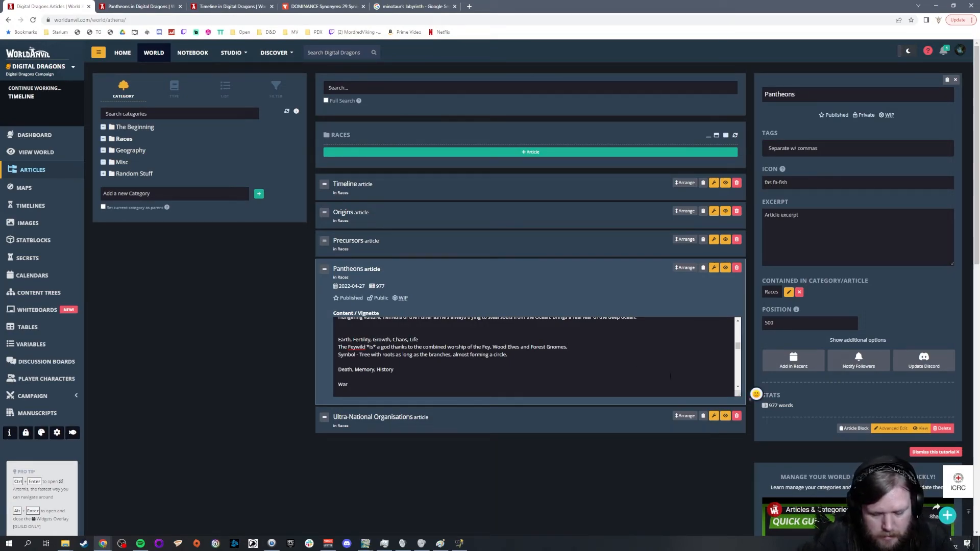
pyautogui.write('Something of a duality, holding both Fey and UNde')
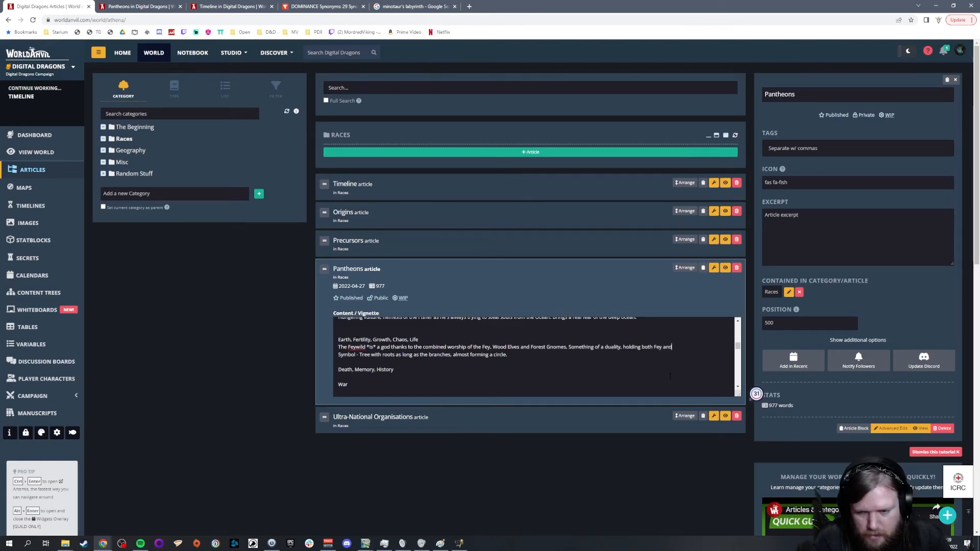
pyautogui.press('BackSpace')
pyautogui.press('BackSpace')
pyautogui.press('BackSpace')
pyautogui.press('BackSpace')
pyautogui.press('BackSpace')
pyautogui.press('BackSpace')
pyautogui.press('BackSpace')
pyautogui.press('BackSpace')
pyautogui.press('BackSpace')
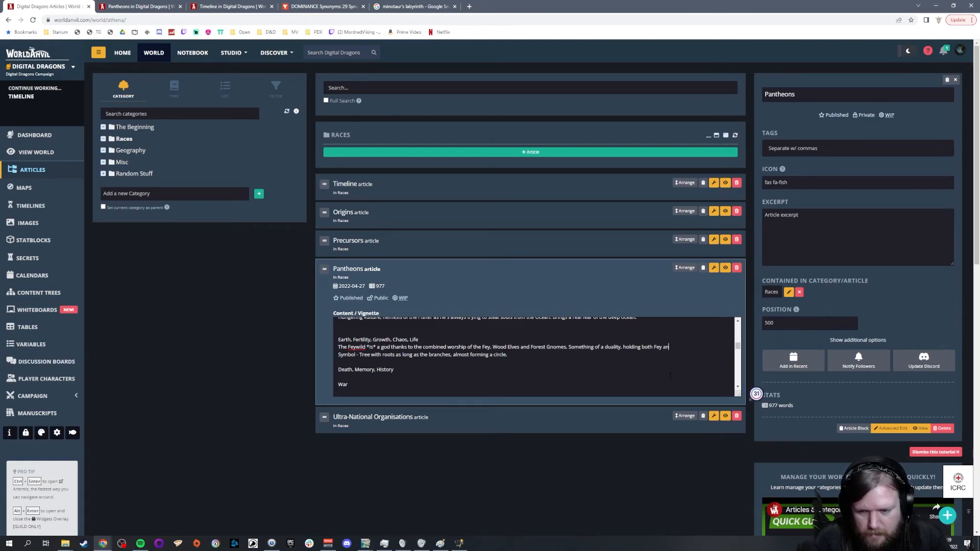
pyautogui.write('wild and Und')
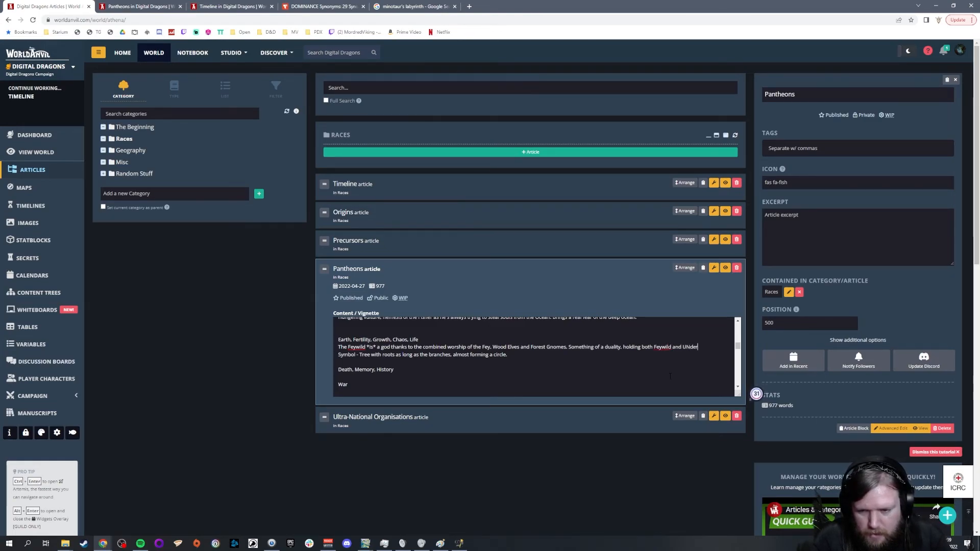
pyautogui.write('erdark.')
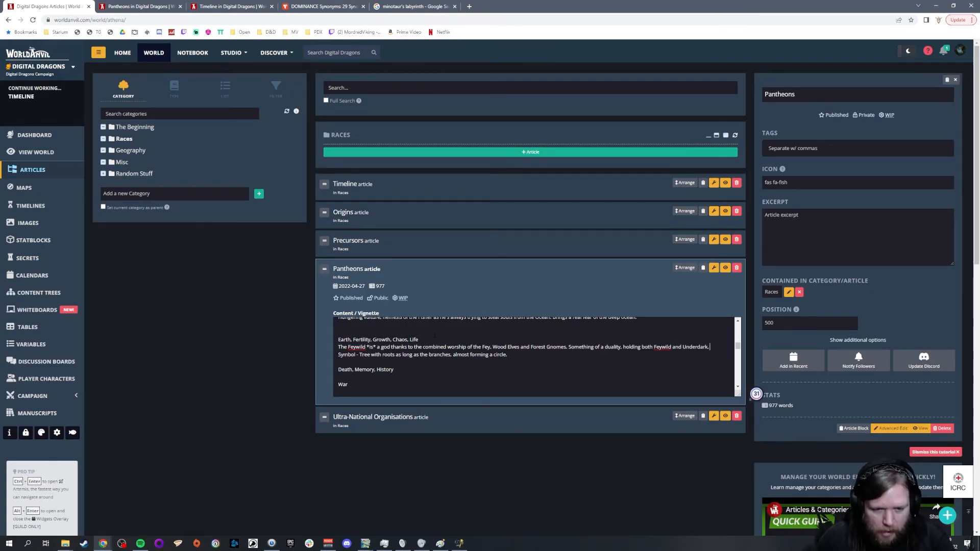
# Step: Remove "Earth, Fertility," from the Feywild god's domains, leaving "Growth, Chaos, Life"
pyautogui.hotkey('ctrl', 'shift', 'Left')
pyautogui.hotkey('ctrl', 'shift', 'Left')
pyautogui.hotkey('ctrl', 'shift', 'Left')
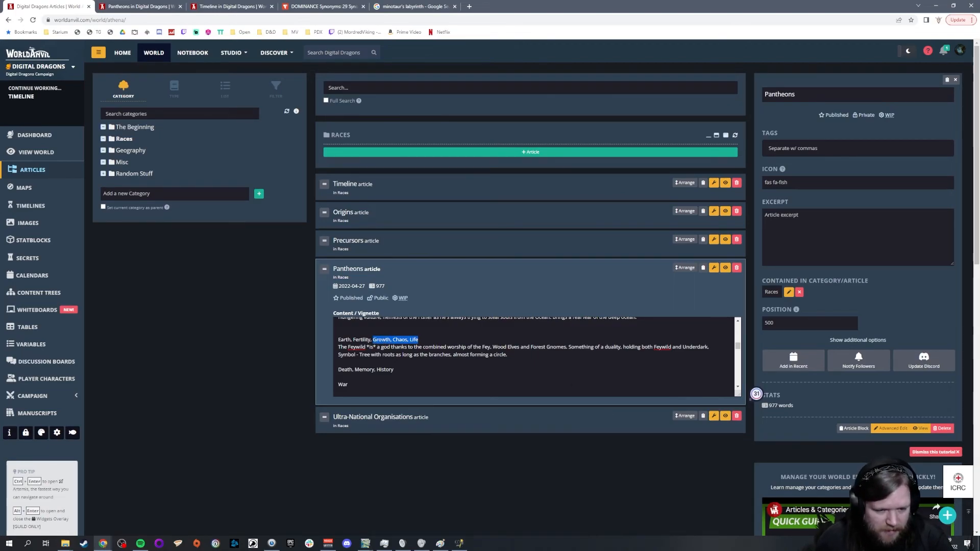
pyautogui.press('Left')
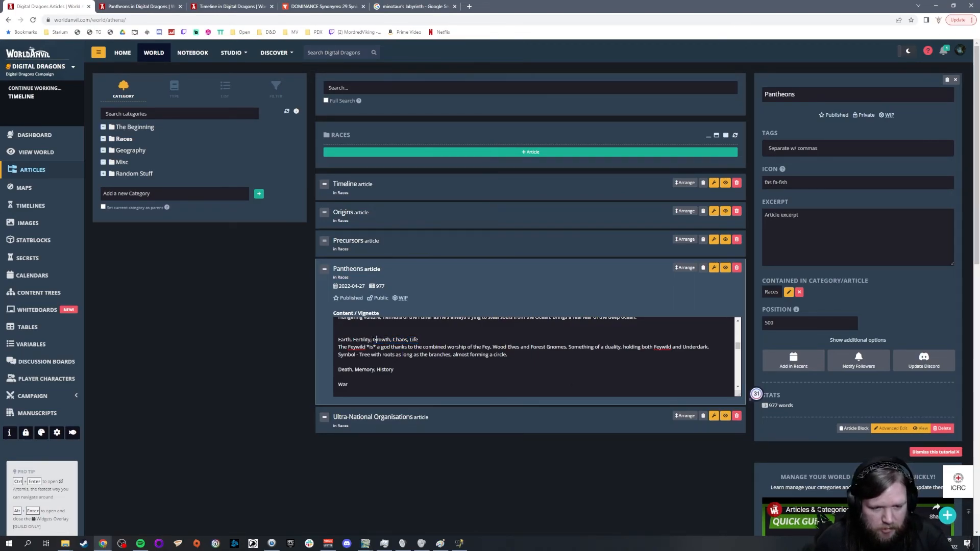
pyautogui.hotkey('shift', 'End')
pyautogui.click(373, 340)
pyautogui.hotkey('shift', 'Home')
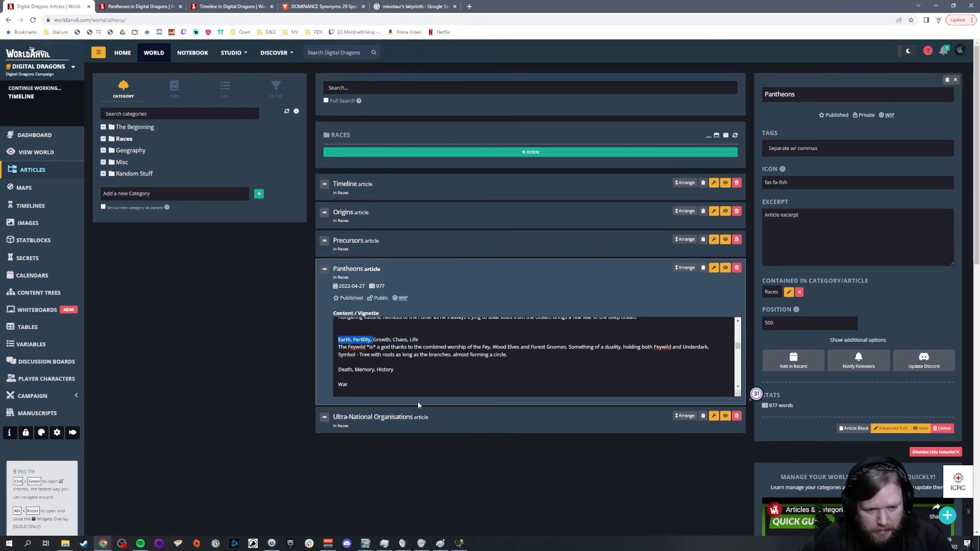
pyautogui.press('BackSpace')
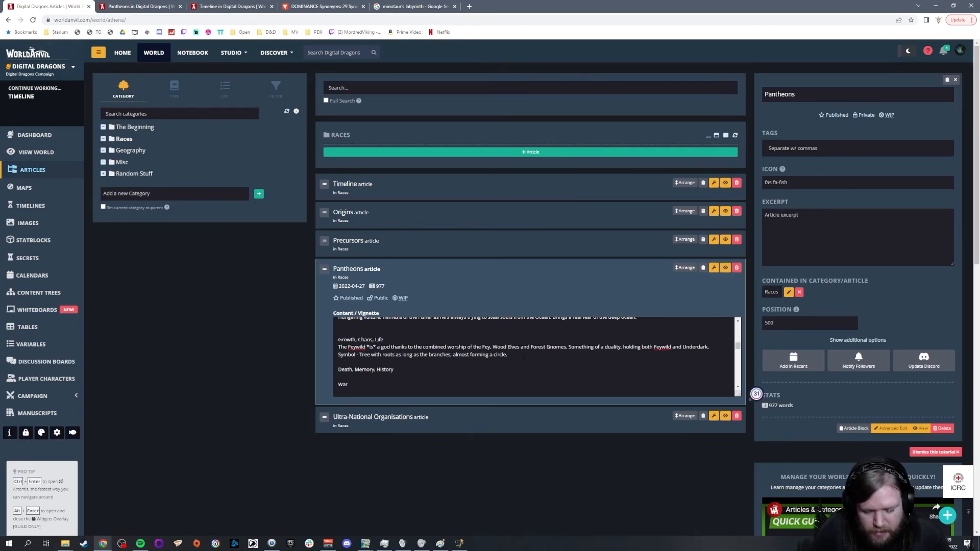
# Step: Add a separate "Fertility" god entry between the Feywild god and "Death, Memory, History"
pyautogui.press('Return')
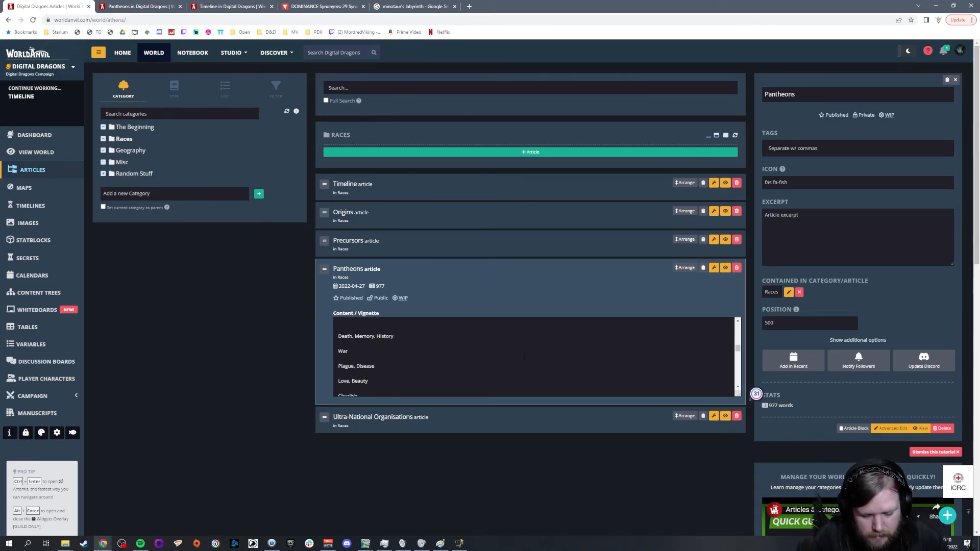
pyautogui.write('Fertility,')
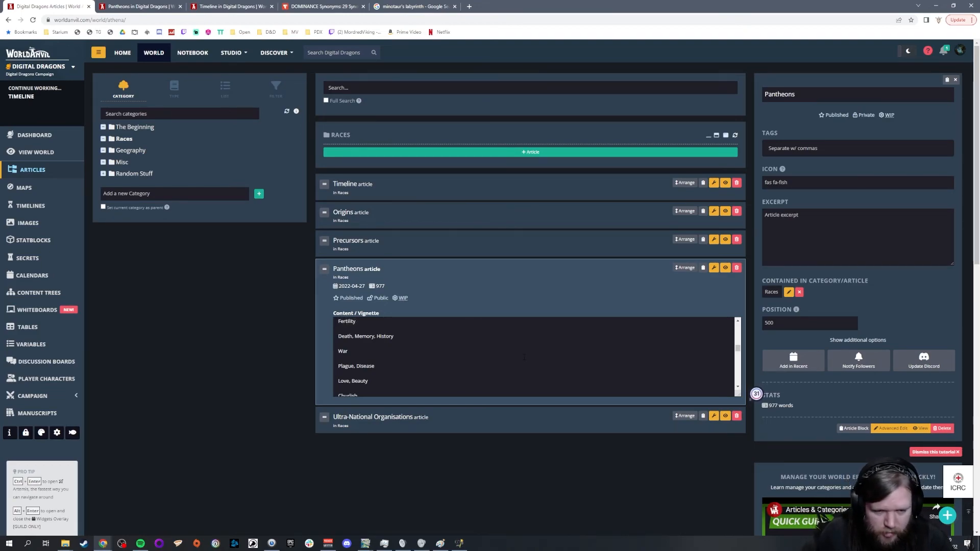
pyautogui.scroll(1, 524, 357)
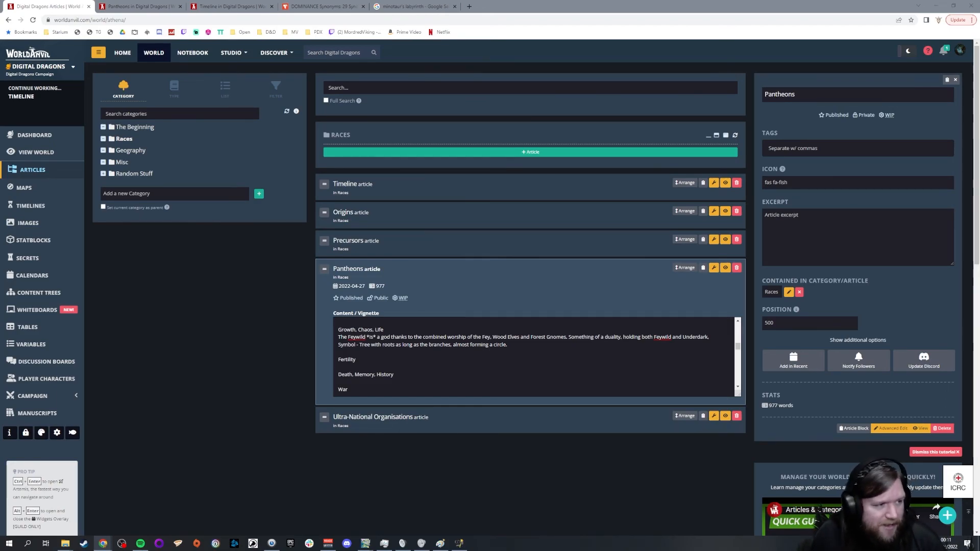
pyautogui.click(355, 360)
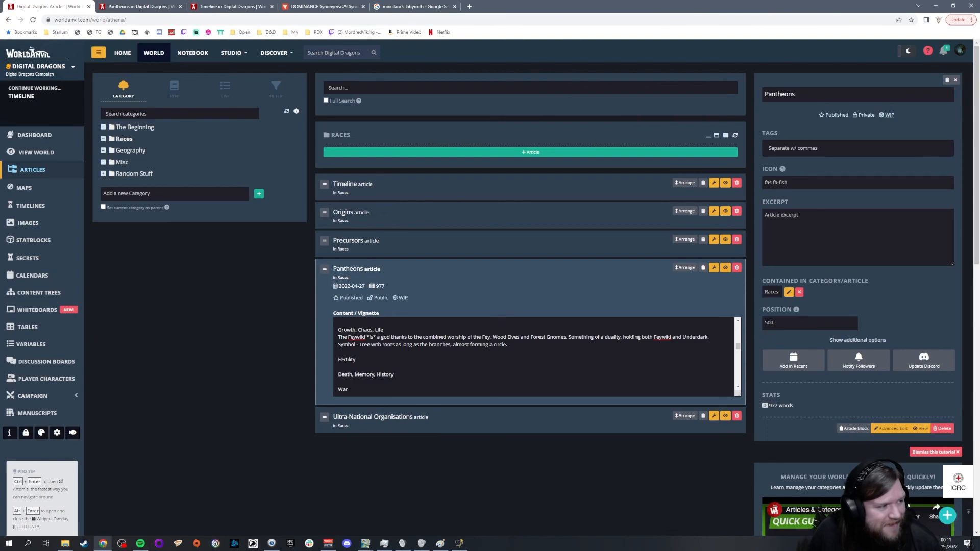